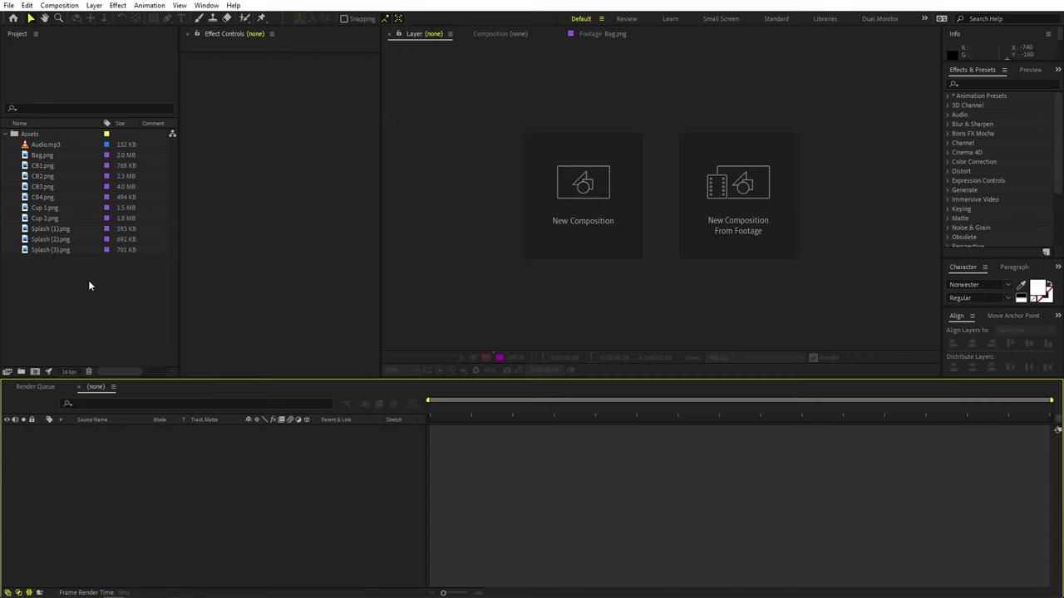
Preview the bag, coffee bean and splash images in the Assets folder, and play part of Audio.mp3.
double_click(43, 155)
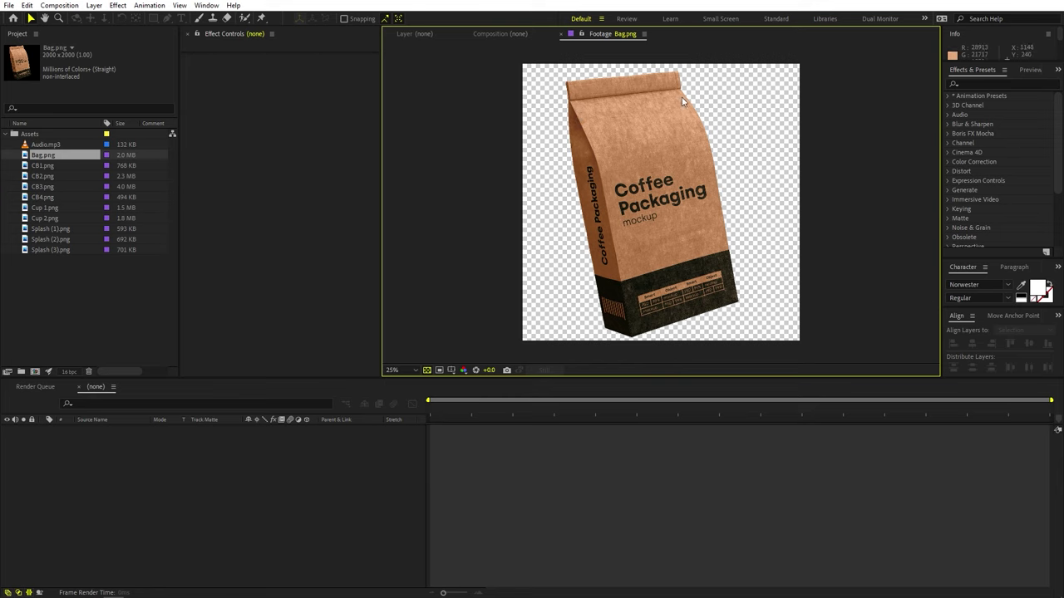
double_click(43, 166)
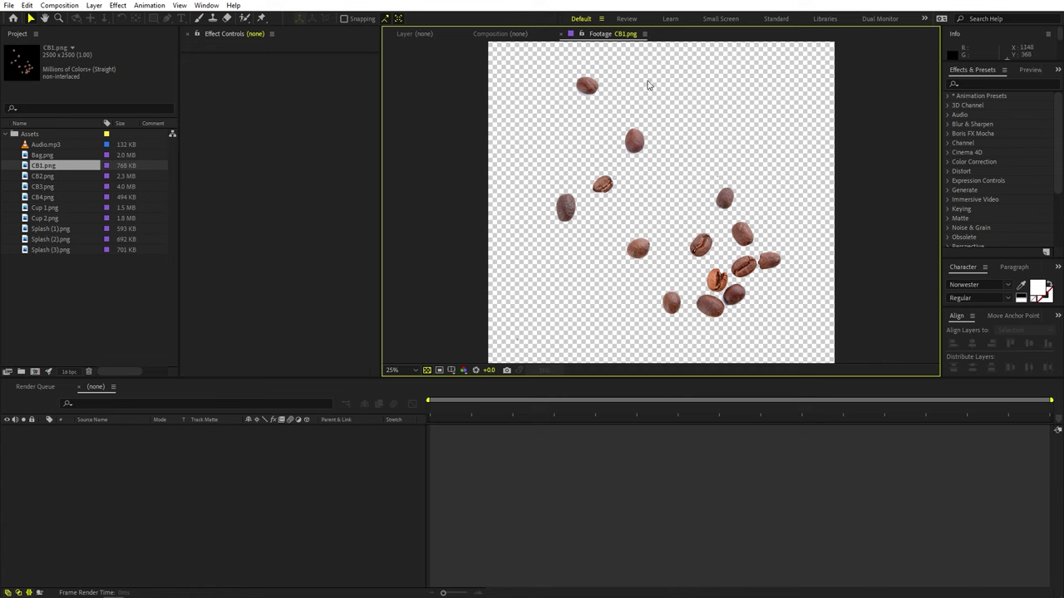
double_click(60, 197)
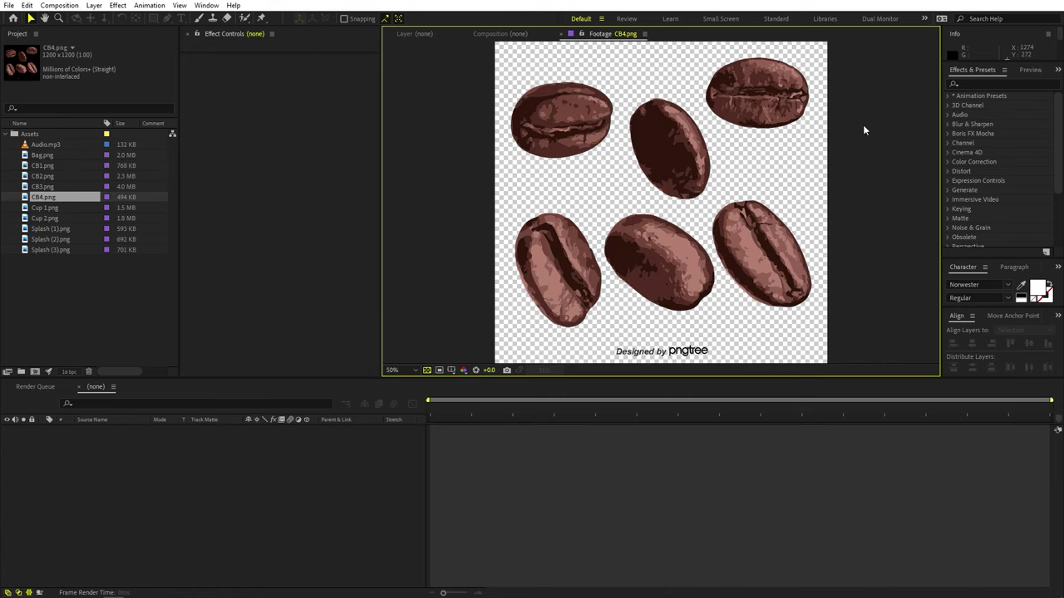
double_click(67, 231)
left_click(68, 240)
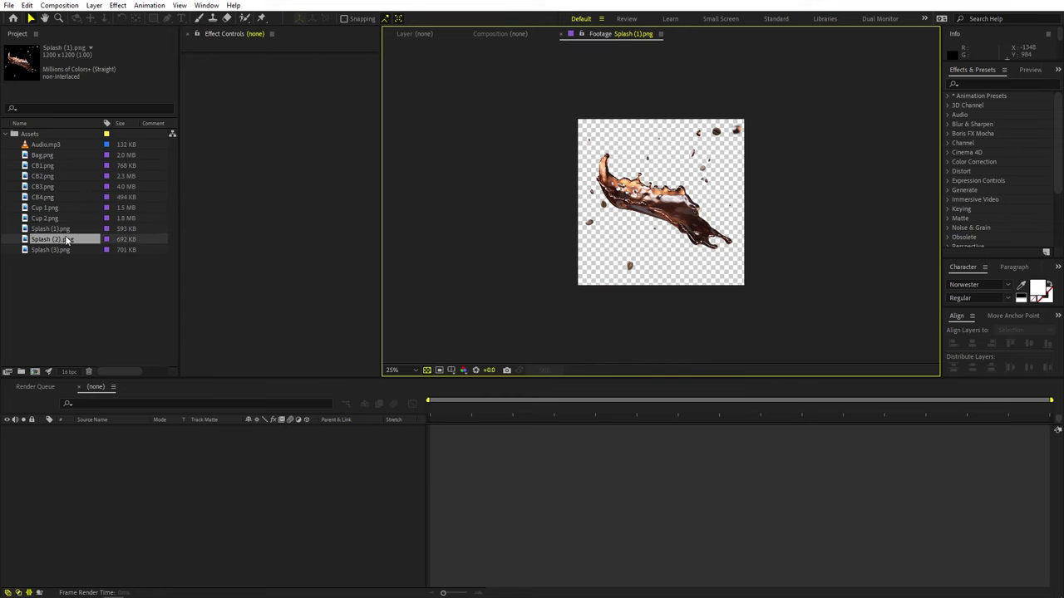
double_click(68, 240)
left_click(64, 289)
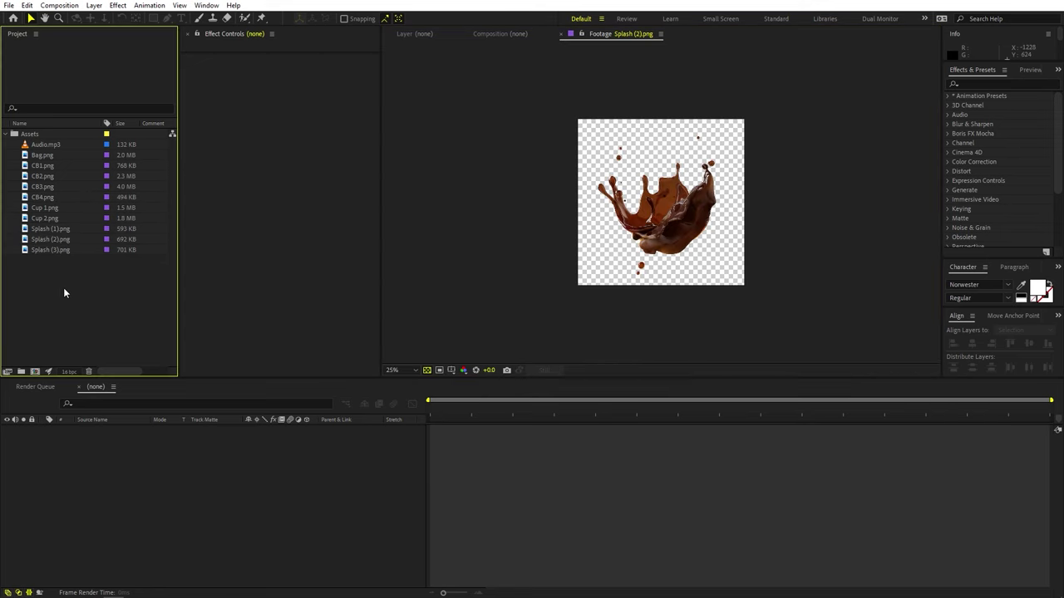
double_click(51, 146)
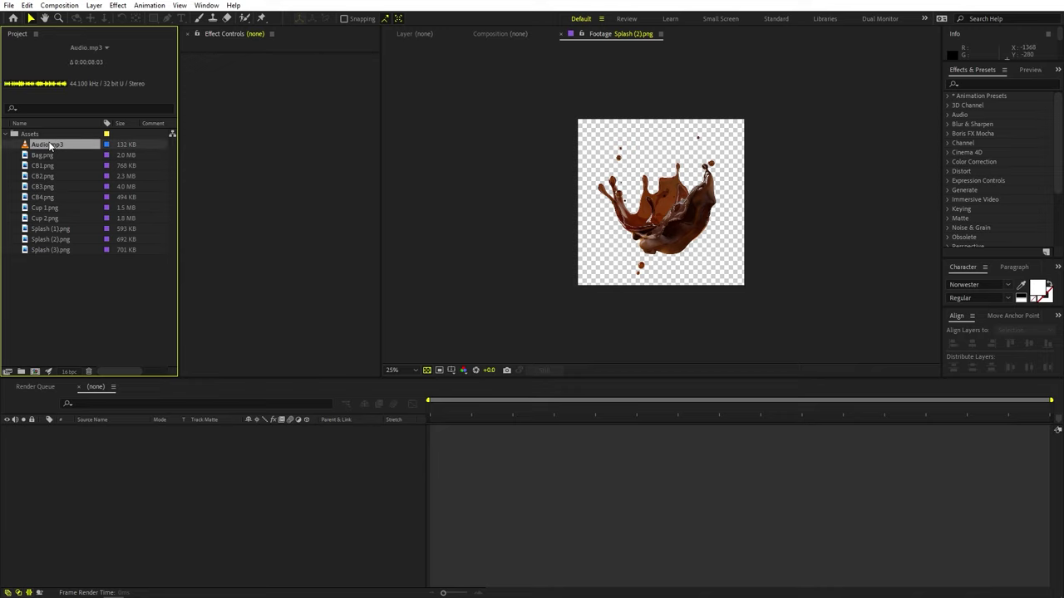
left_click_drag(547, 346, 638, 345)
key("space")
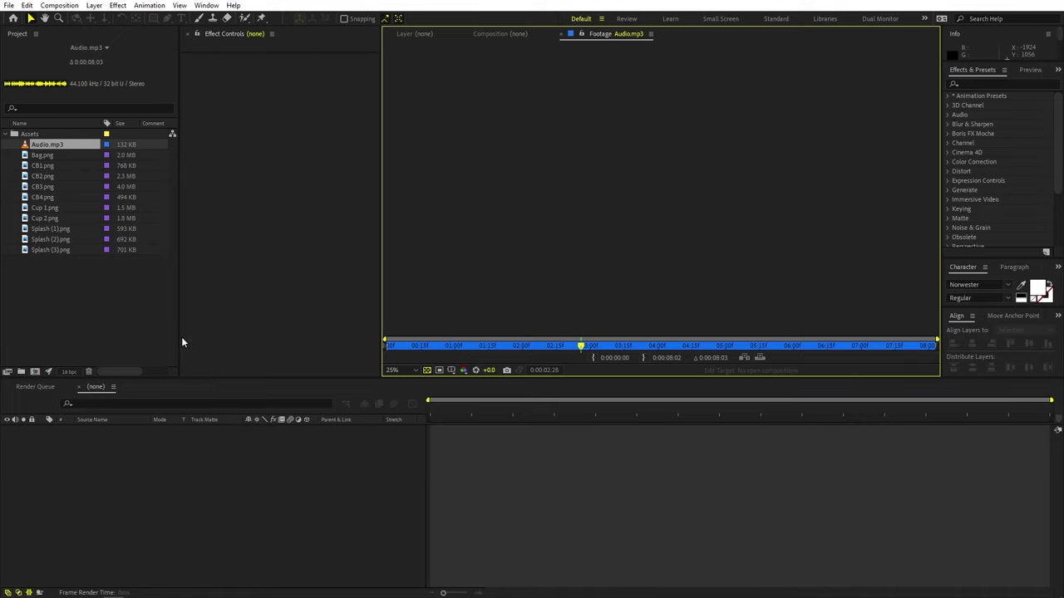
left_click(90, 329)
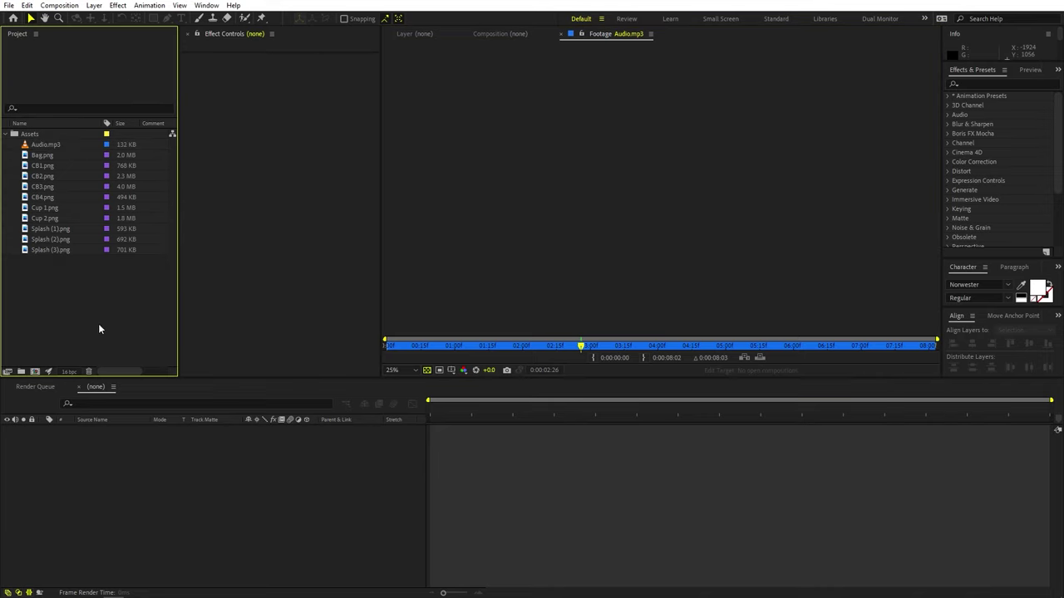
Create a new composition named Main at 1920 x 1080 px, 30 fps, with a duration of 20 seconds.
left_click(421, 34)
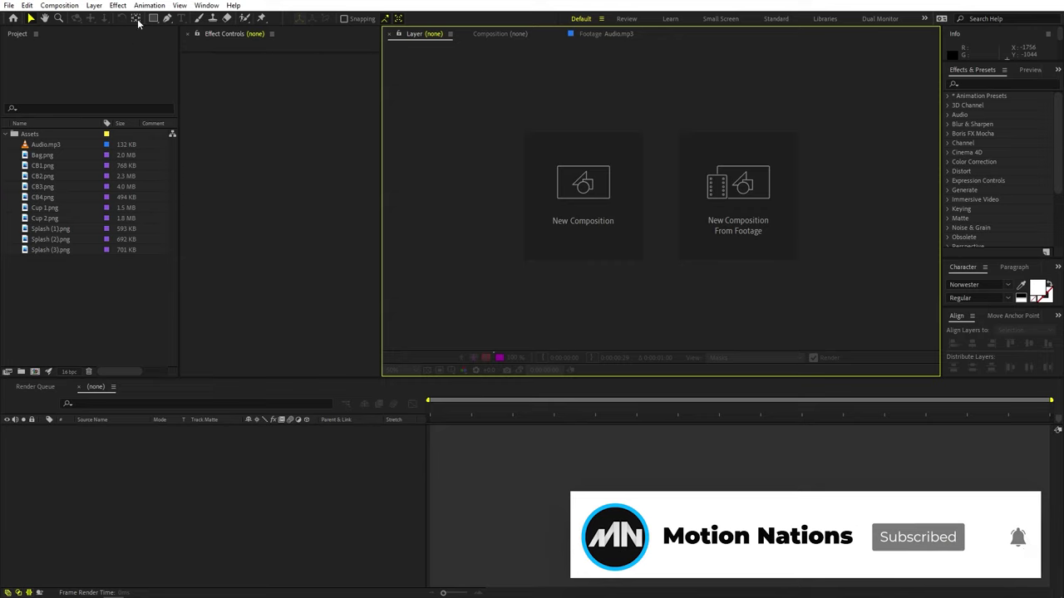
left_click(59, 5)
left_click(73, 16)
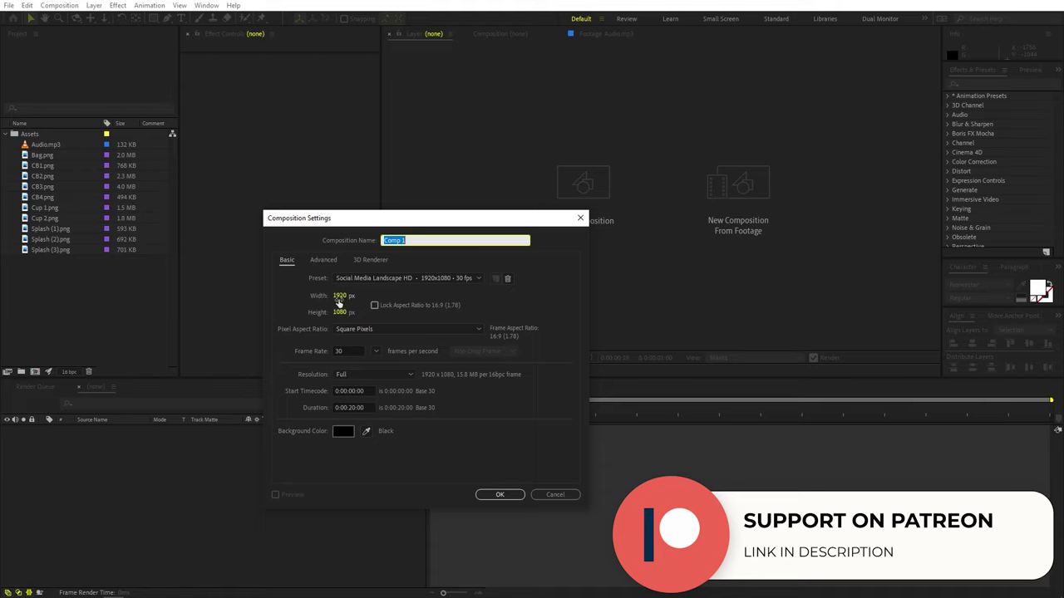
type("Main")
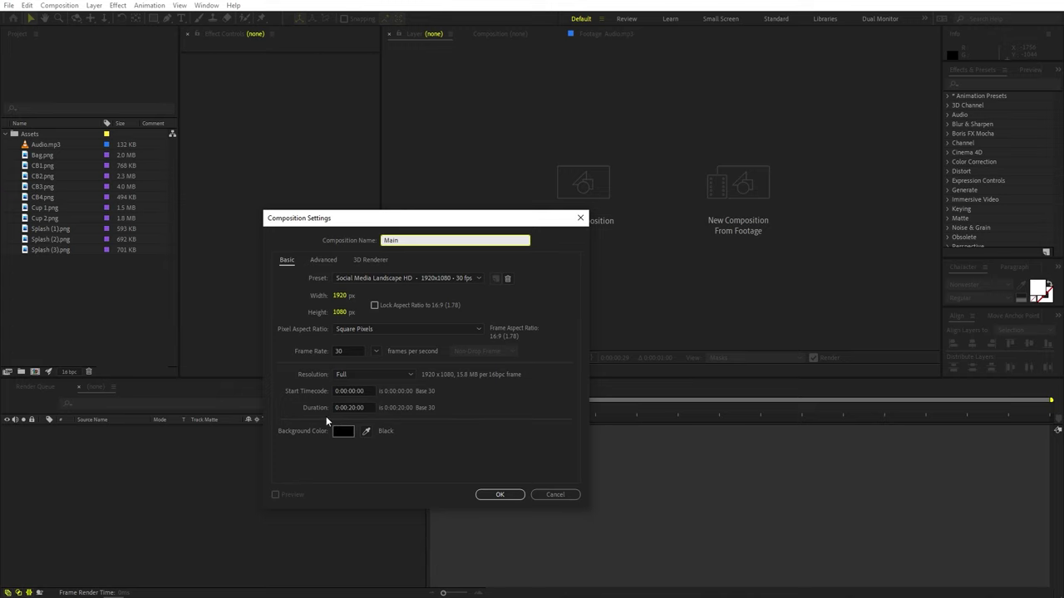
left_click(500, 495)
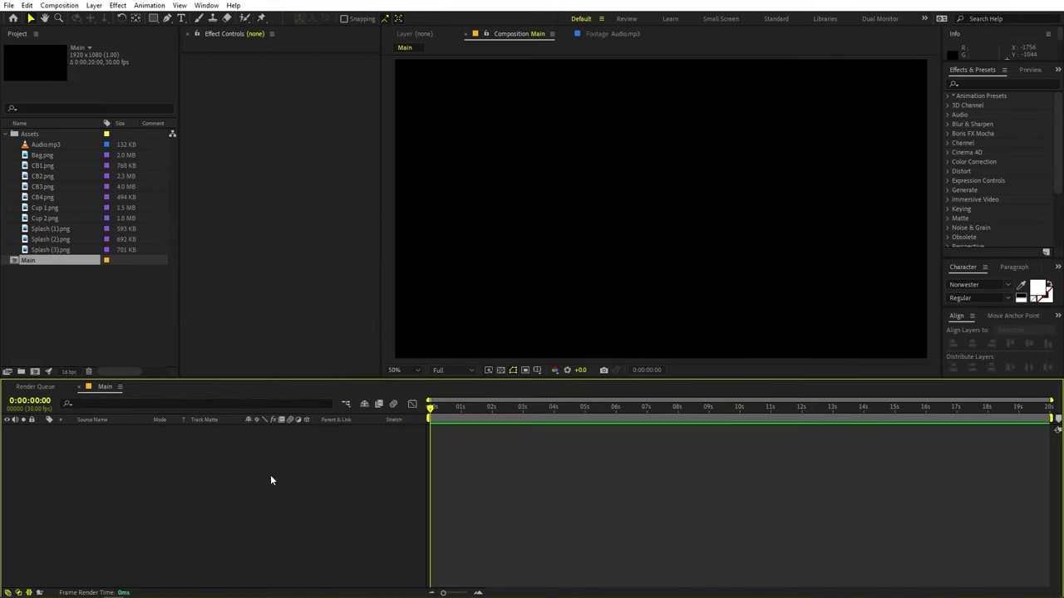
Add Audio.mp3 to the Main timeline from its start and display the layer's waveform.
left_click(48, 146)
left_click_drag(49, 148, 126, 472)
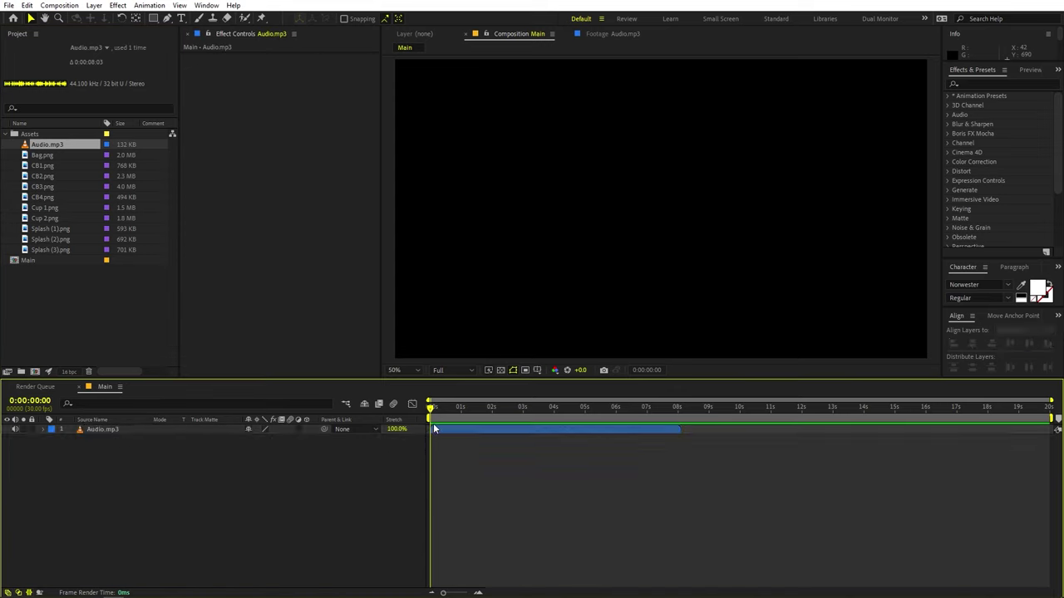
mouse_move(436, 417)
left_mouse_down()
mouse_move(480, 415)
mouse_move(431, 415)
left_mouse_up()
left_click(95, 431)
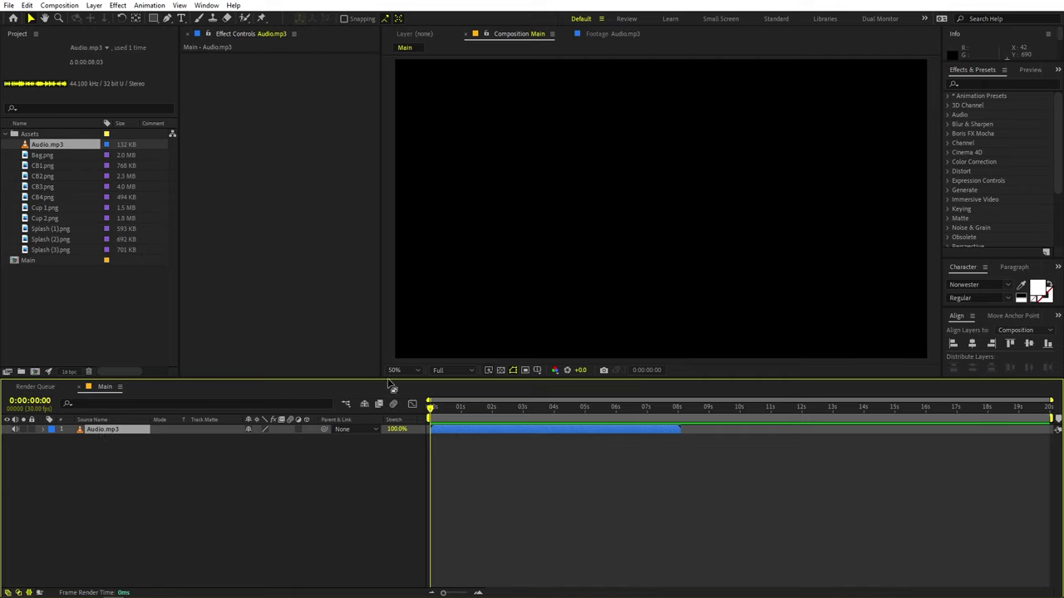
key("l")
key("l")
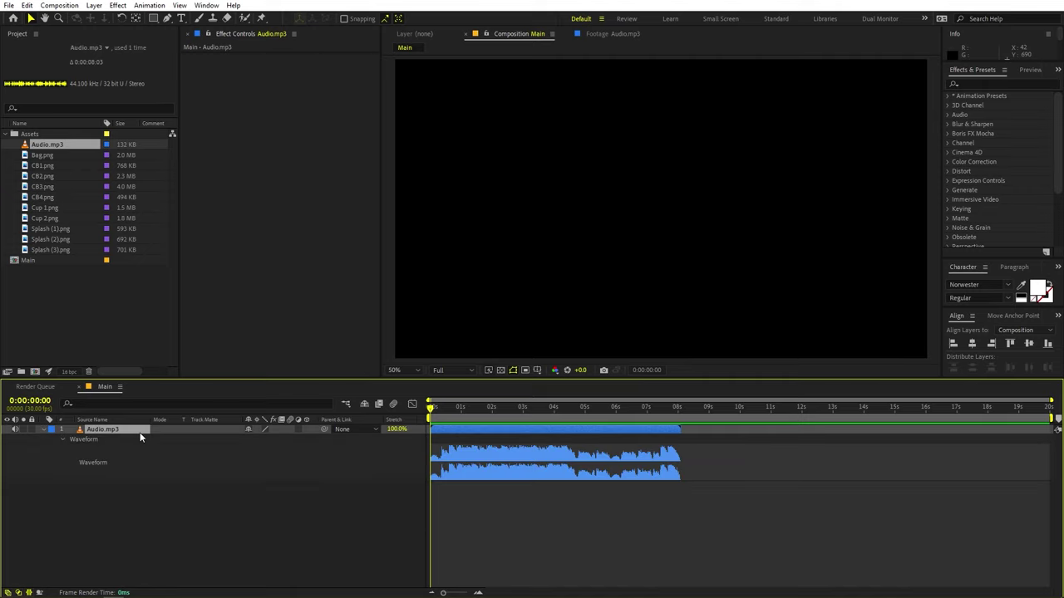
Set the Audio.mp3 layer's Audio Levels to -20 dB and collapse its properties.
key("semicolon")
key("l")
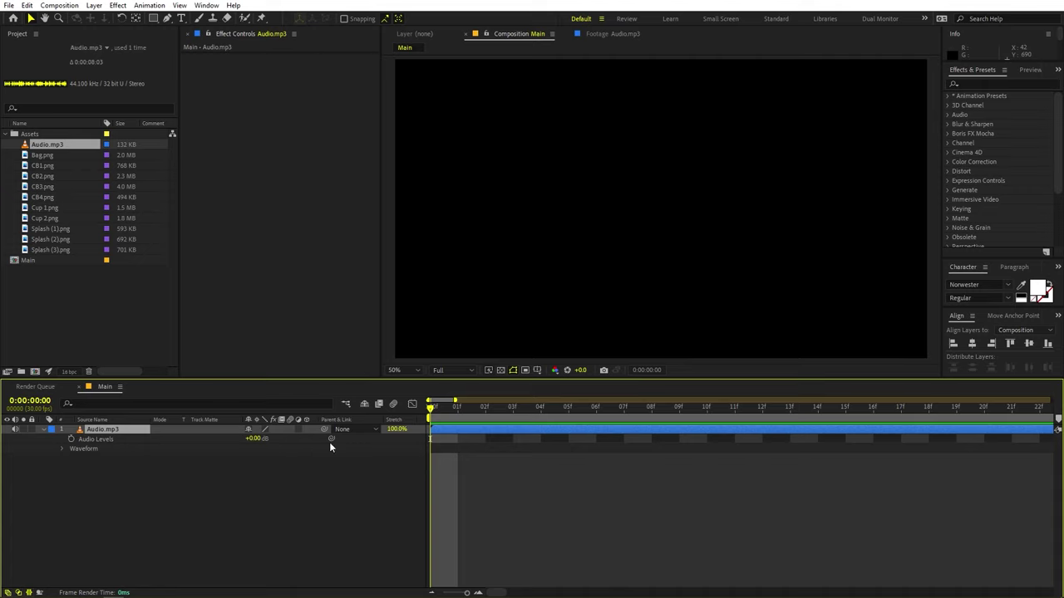
left_click(251, 439)
type("-20")
key("Return")
left_click(121, 525)
left_click(41, 427)
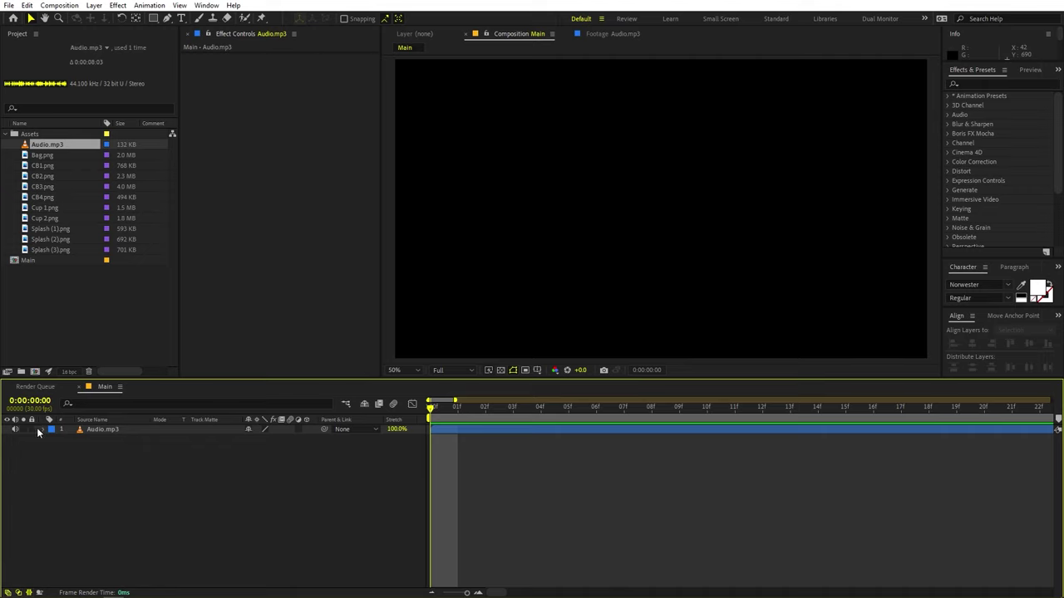
left_click(44, 429)
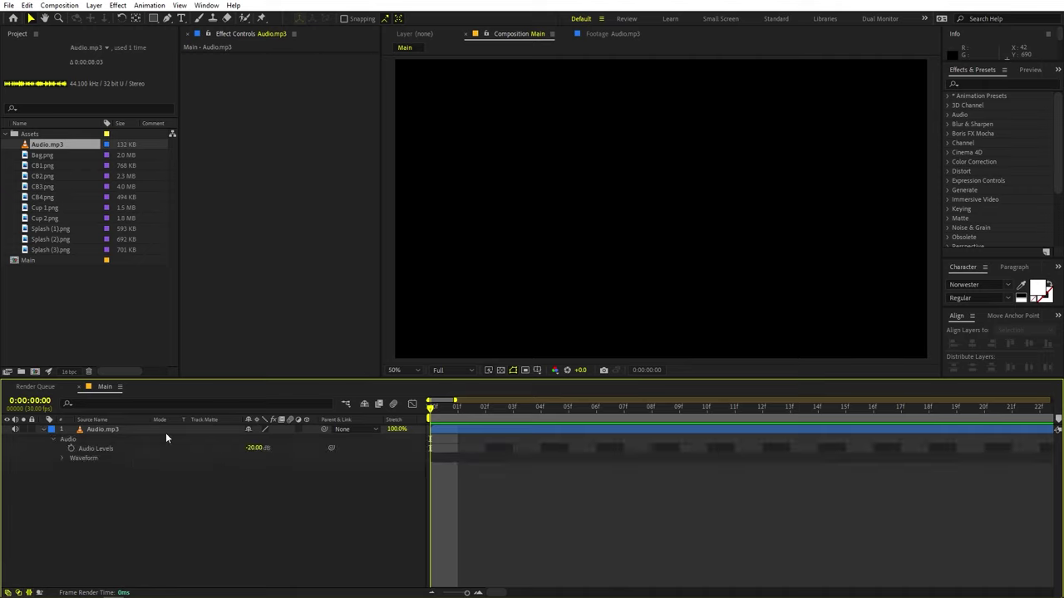
left_click(44, 429)
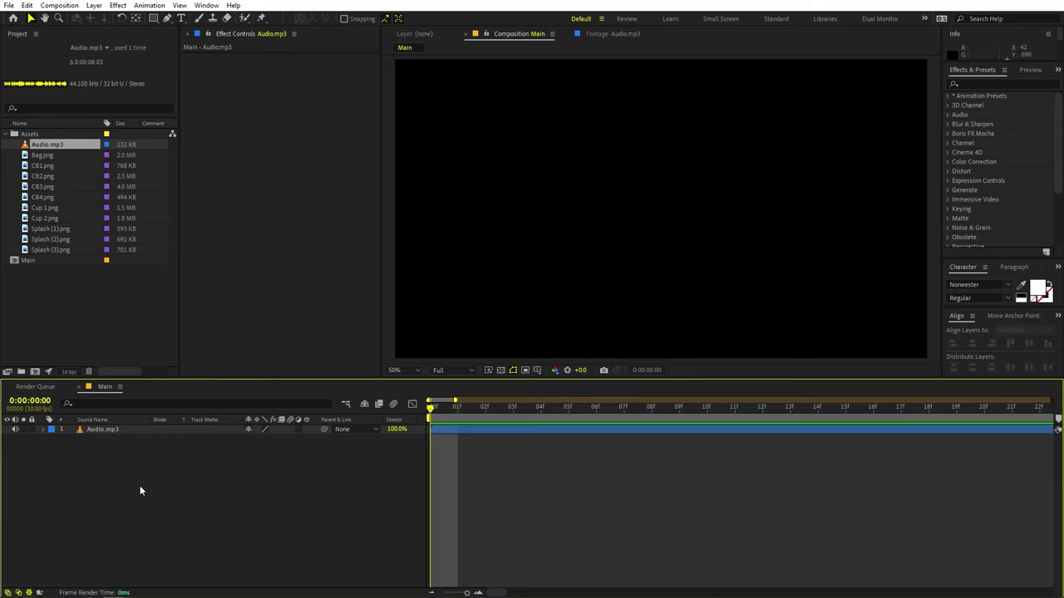
Create a white solid layer covering the whole Main composition.
right_click(245, 399)
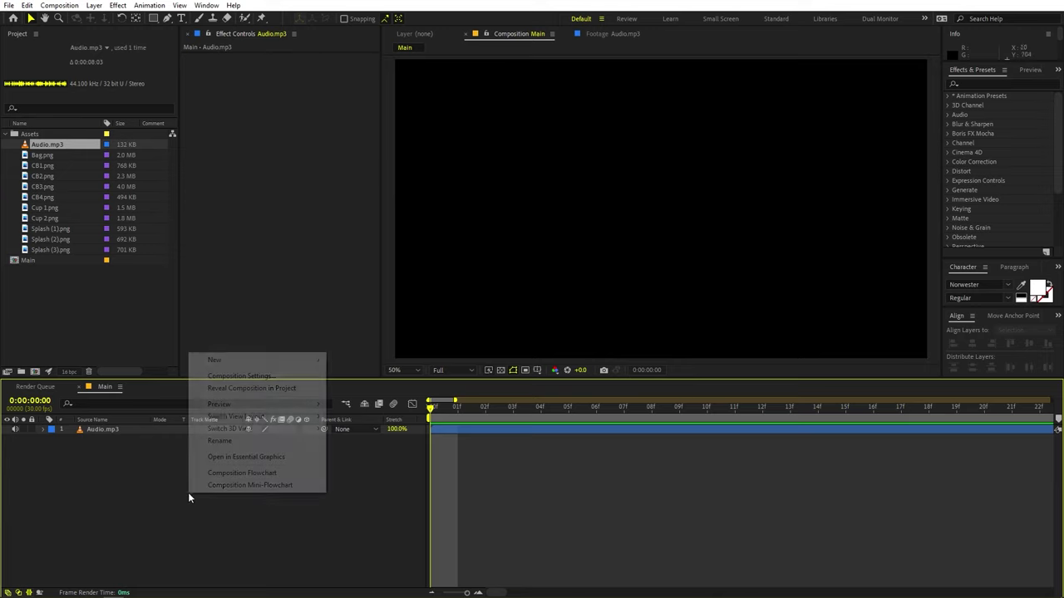
mouse_move(245, 364)
left_click(358, 387)
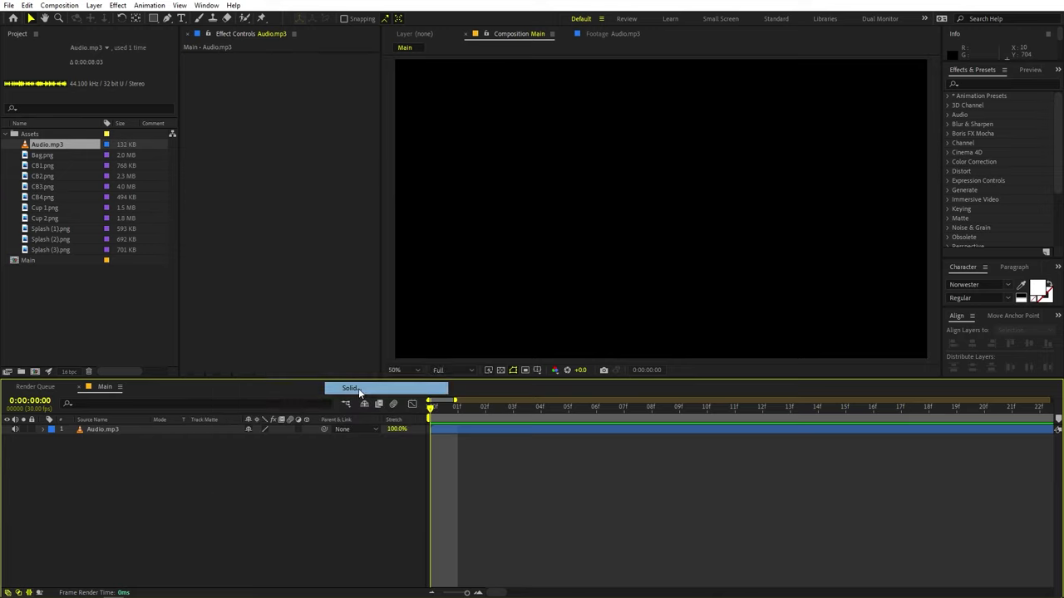
left_click(174, 226)
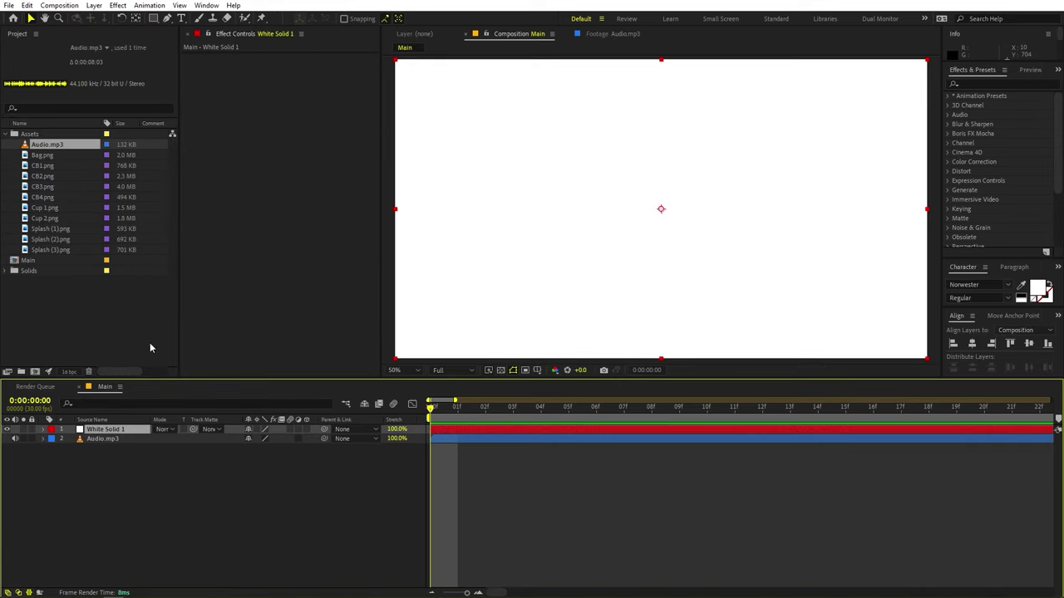
Find the Fill effect and apply it to the white solid.
left_click(991, 86)
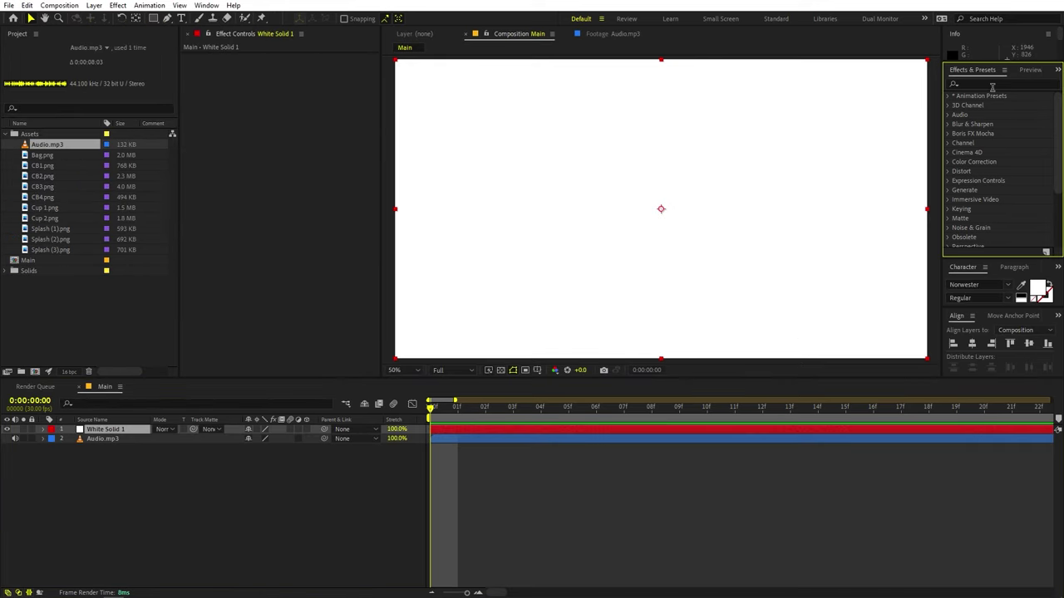
left_click(993, 85)
type("fil")
left_click_drag(982, 190, 576, 204)
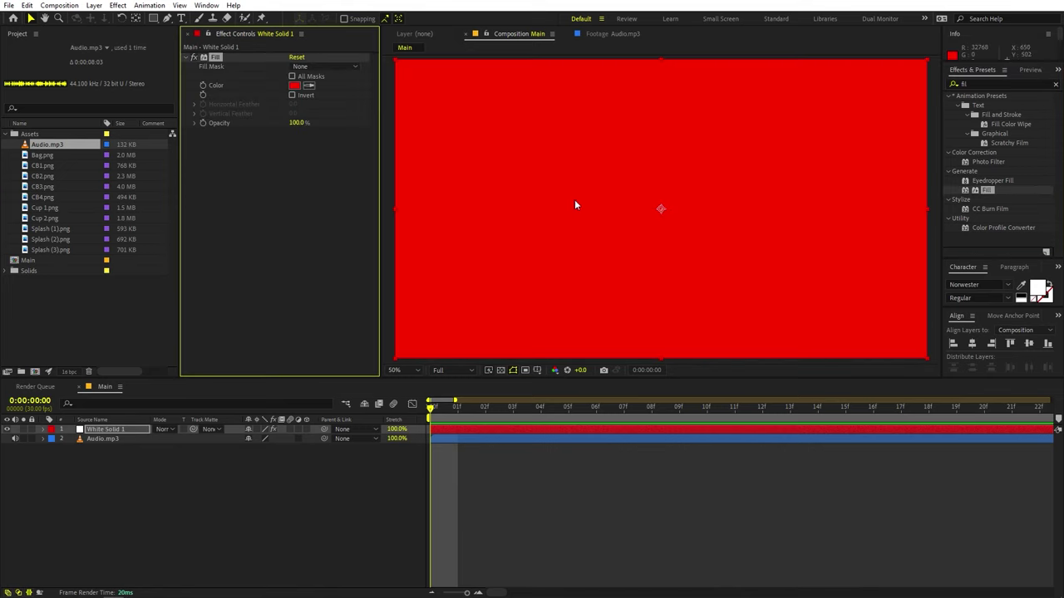
Set the solid's Fill color to a very dark brown, hex 130801, and deselect the layer.
left_click(294, 86)
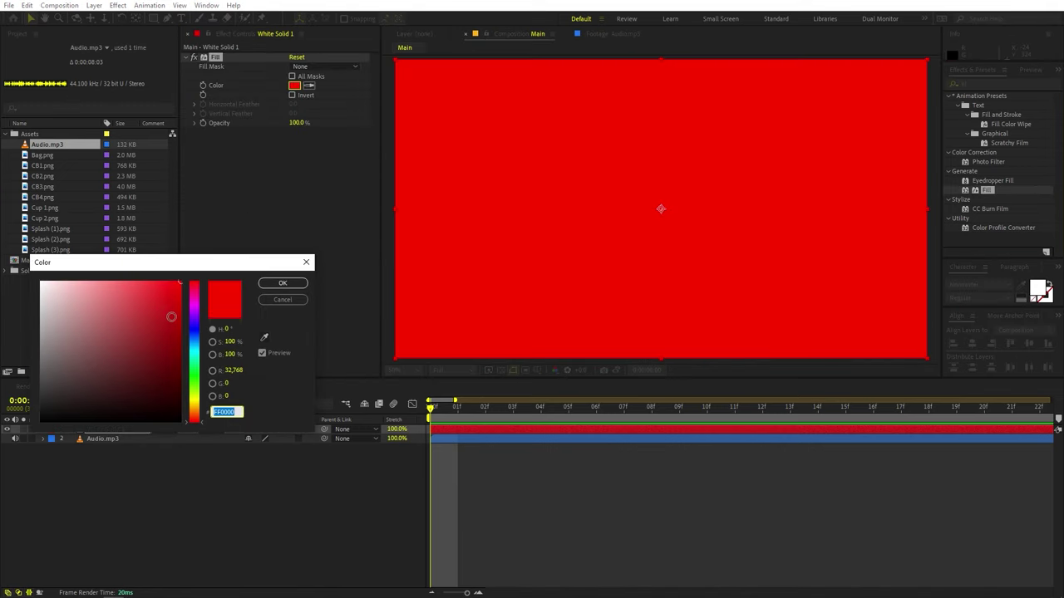
left_click(164, 396)
mouse_move(198, 420)
left_mouse_down()
mouse_move(202, 410)
mouse_move(170, 411)
left_mouse_up()
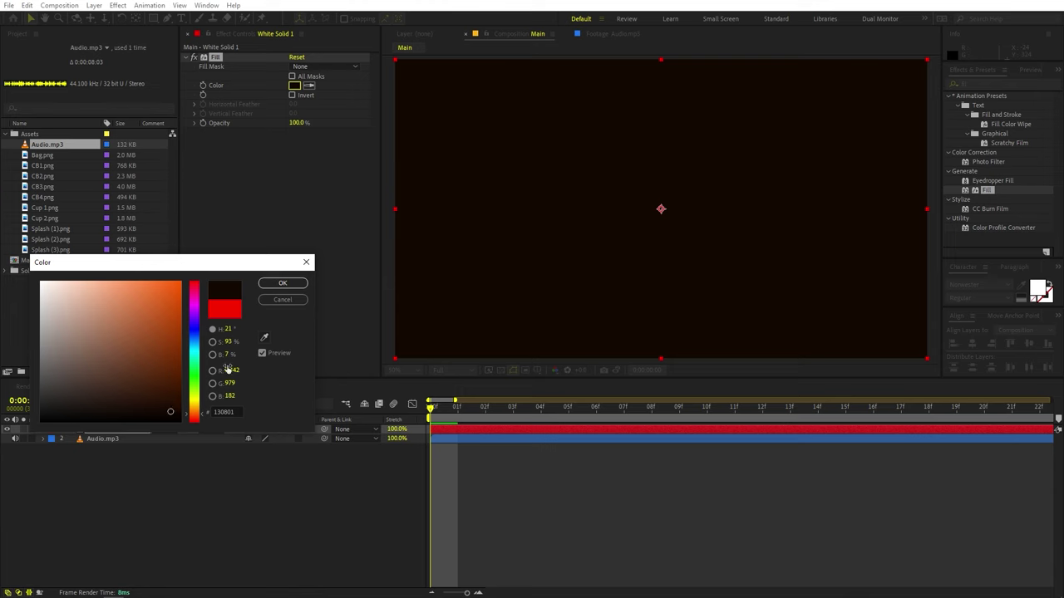
left_click(294, 287)
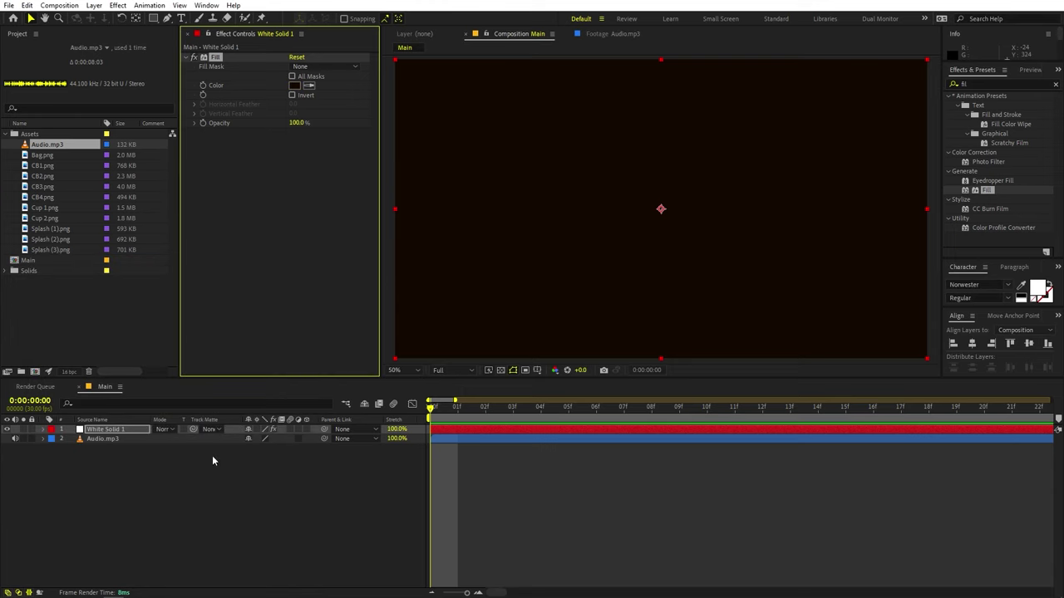
left_click(131, 339)
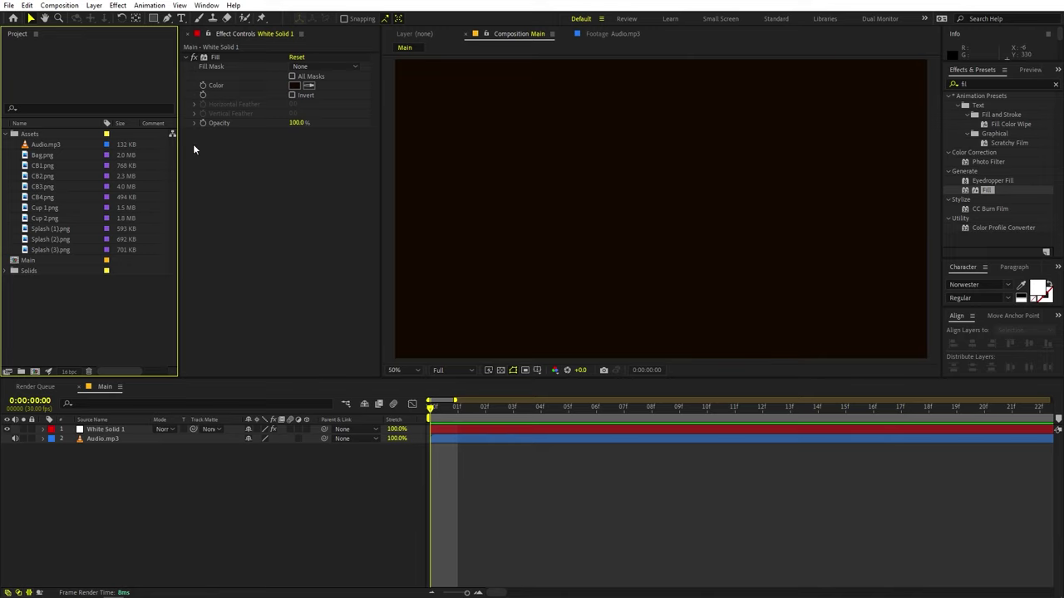
Add a text layer reading "COFFEE" to the composition with the Type tool.
left_click(182, 19)
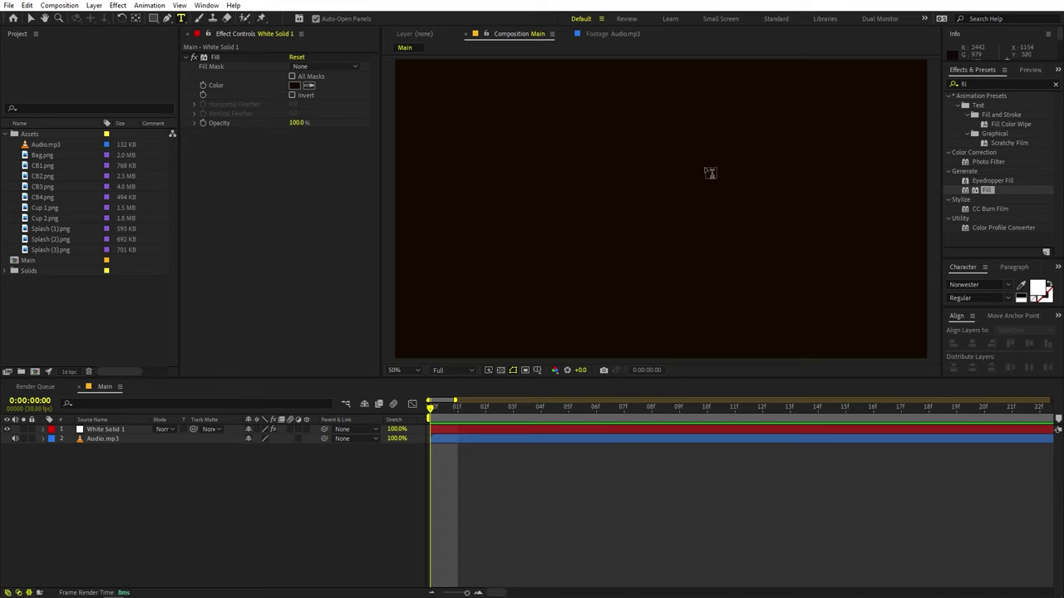
left_click(551, 203)
type("C")
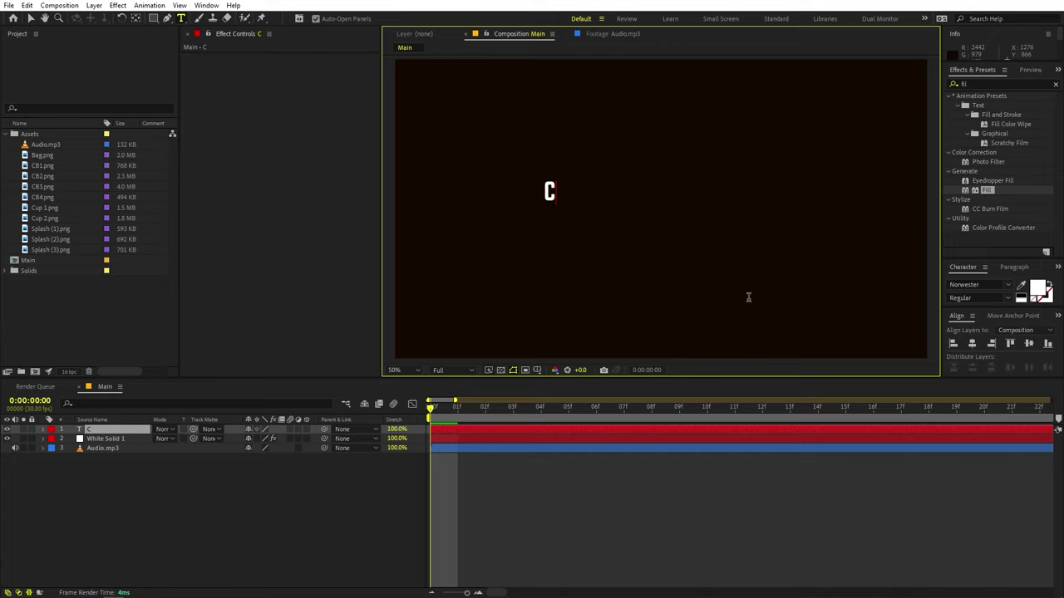
type("OFFEE")
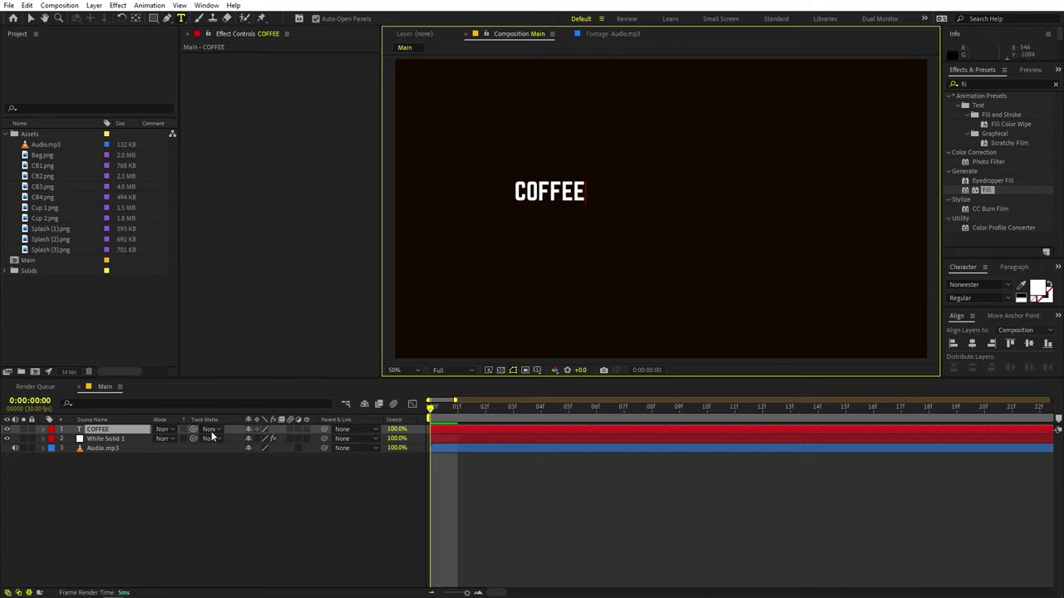
Center the COFFEE text layer horizontally and vertically in the composition.
left_click(102, 449)
left_click(104, 430)
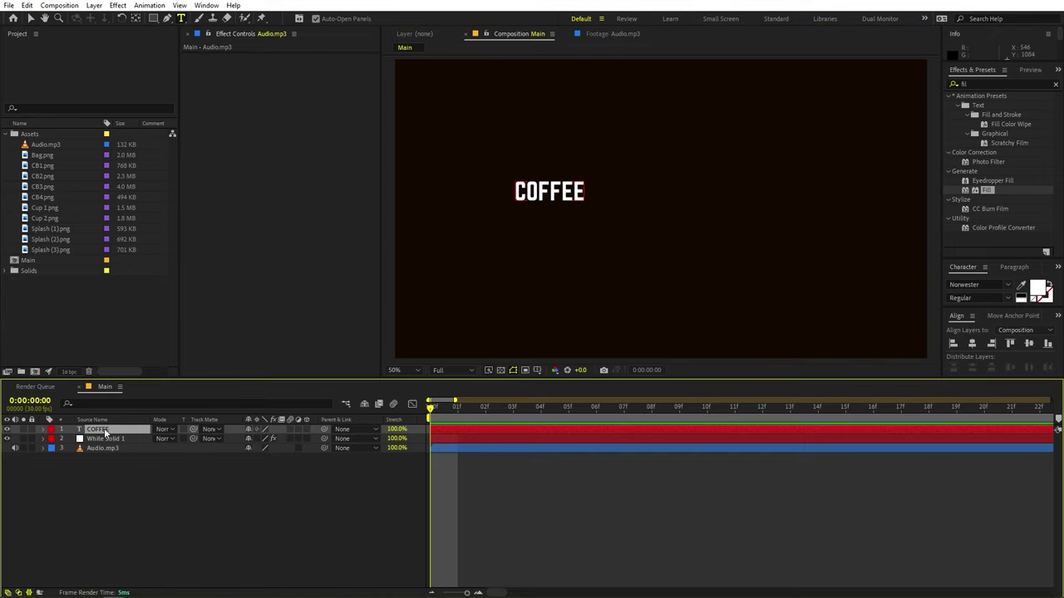
left_click(971, 344)
left_click(1030, 344)
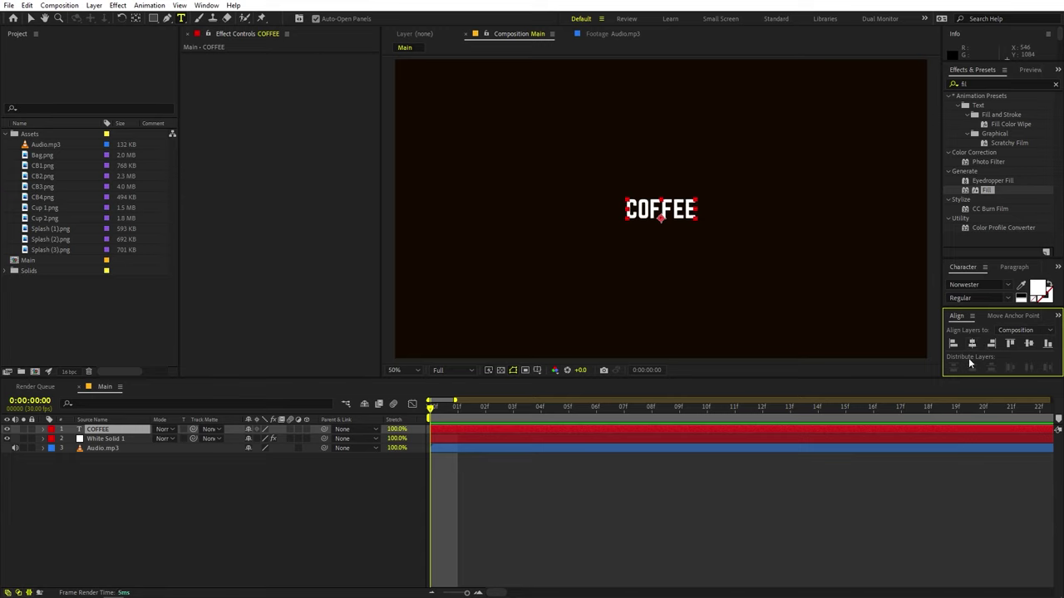
left_click(206, 5)
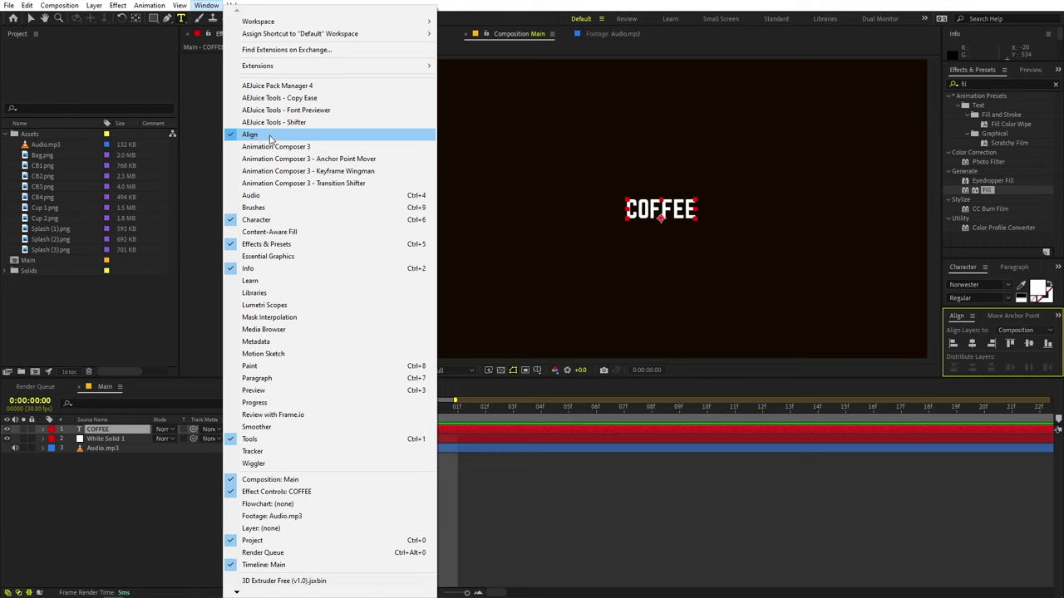
left_click(145, 454)
left_click(107, 431)
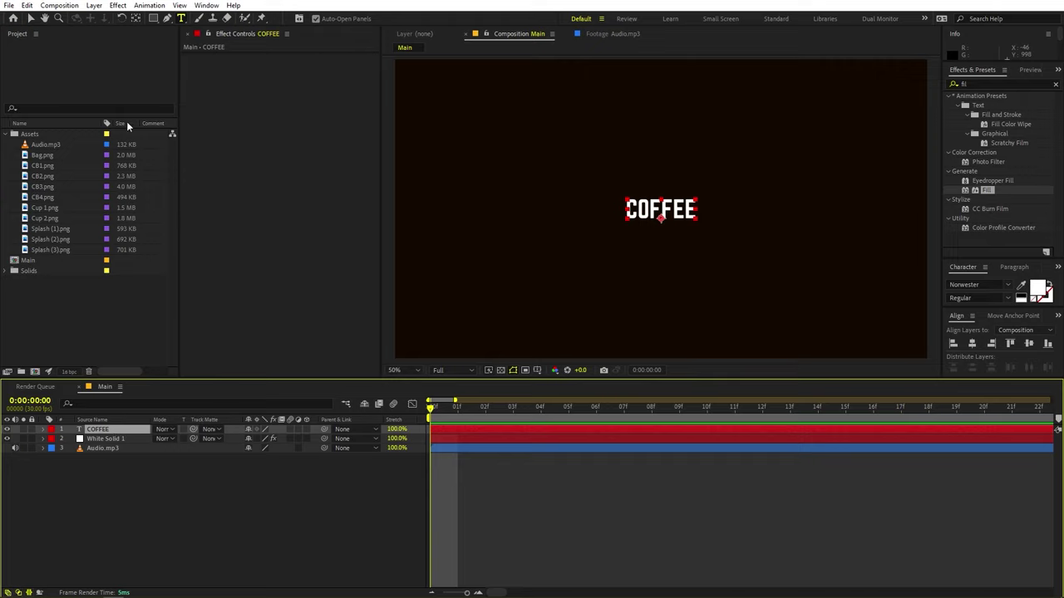
Center the COFFEE text layer's anchor point in the middle of the lettering.
left_click(135, 19)
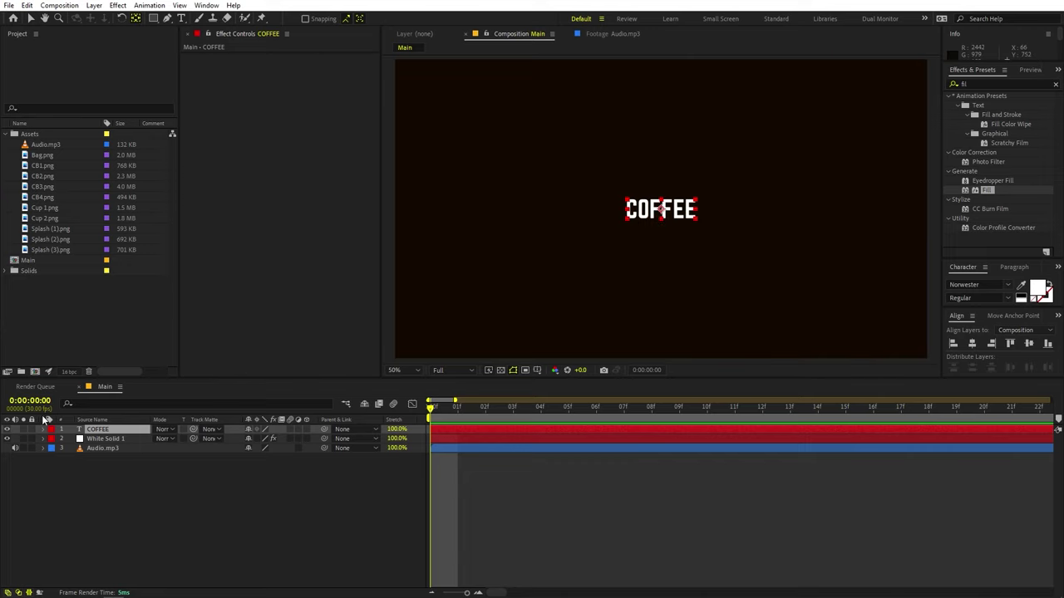
left_click(103, 530)
left_click(108, 442)
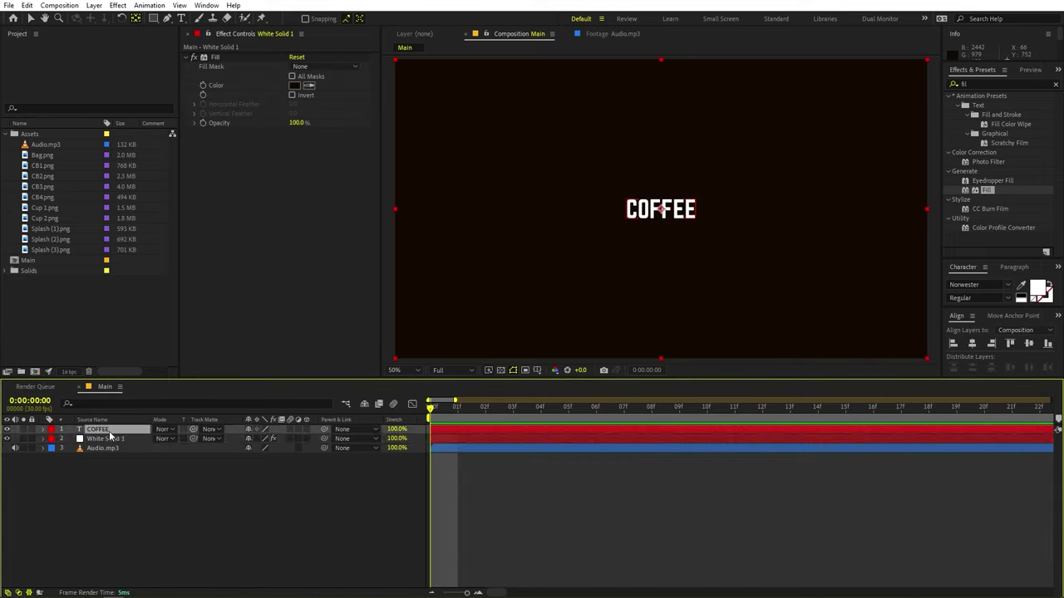
Scale the COFFEE text up to about 2610% and add a Scale keyframe at the start of the composition.
left_click(98, 428)
key("s")
left_click_drag(381, 450, 541, 459)
left_click(461, 537)
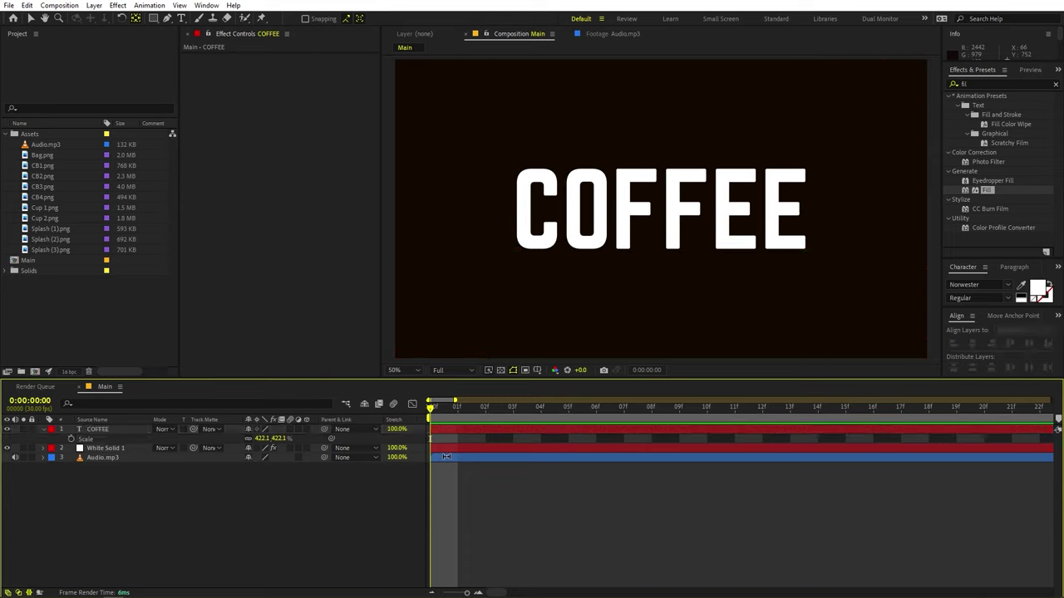
left_click_drag(461, 593, 443, 593)
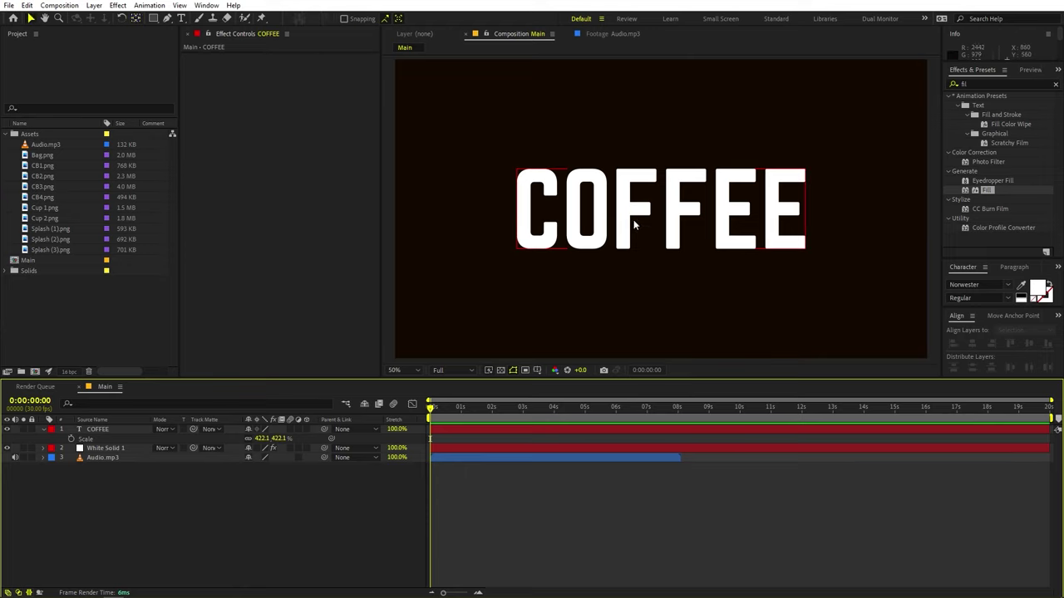
left_click(116, 429)
left_click_drag(273, 438, 992, 344)
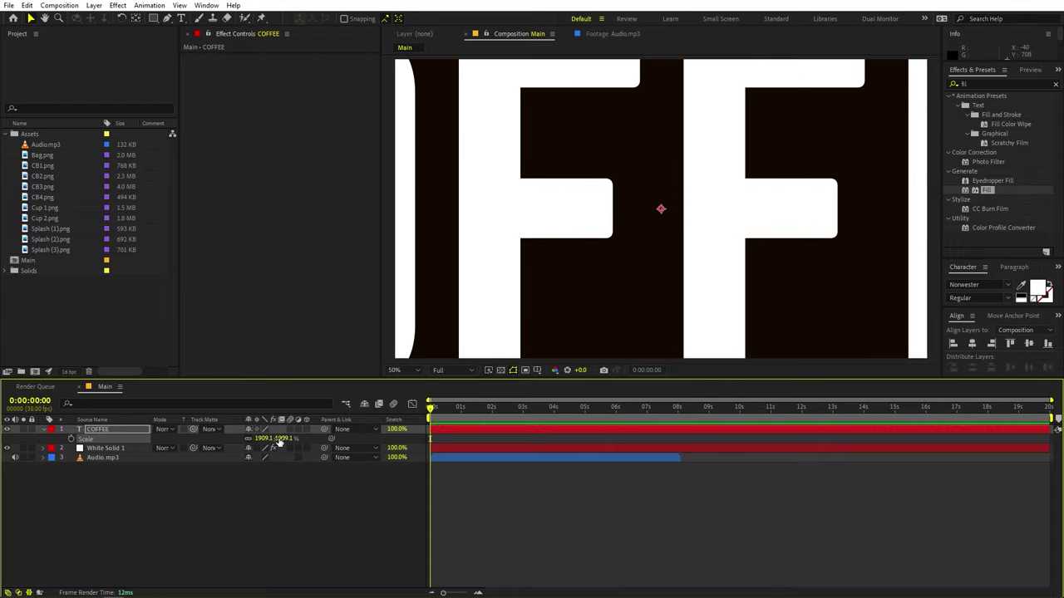
left_click_drag(258, 439, 564, 485)
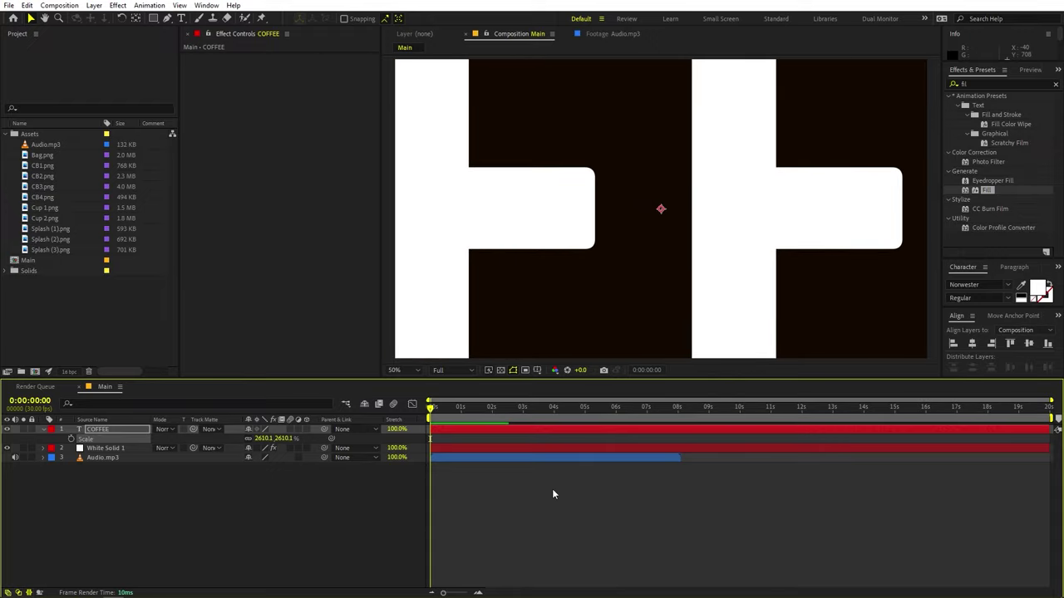
left_click(70, 438)
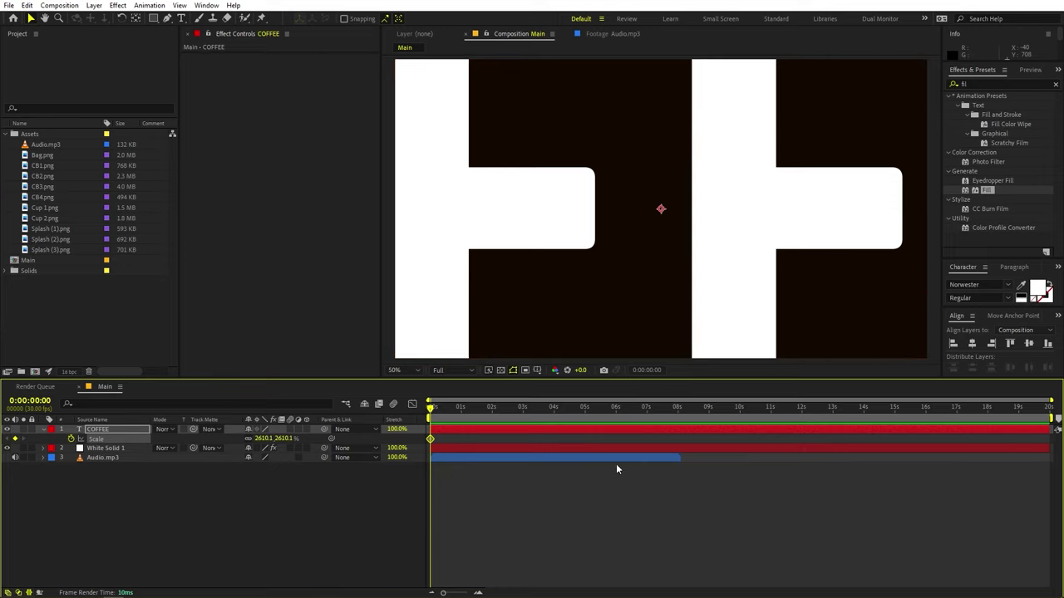
Add a Scale keyframe of about 1105% to the COFFEE layer at frame 10.
left_click(466, 533)
left_click_drag(444, 593, 468, 594)
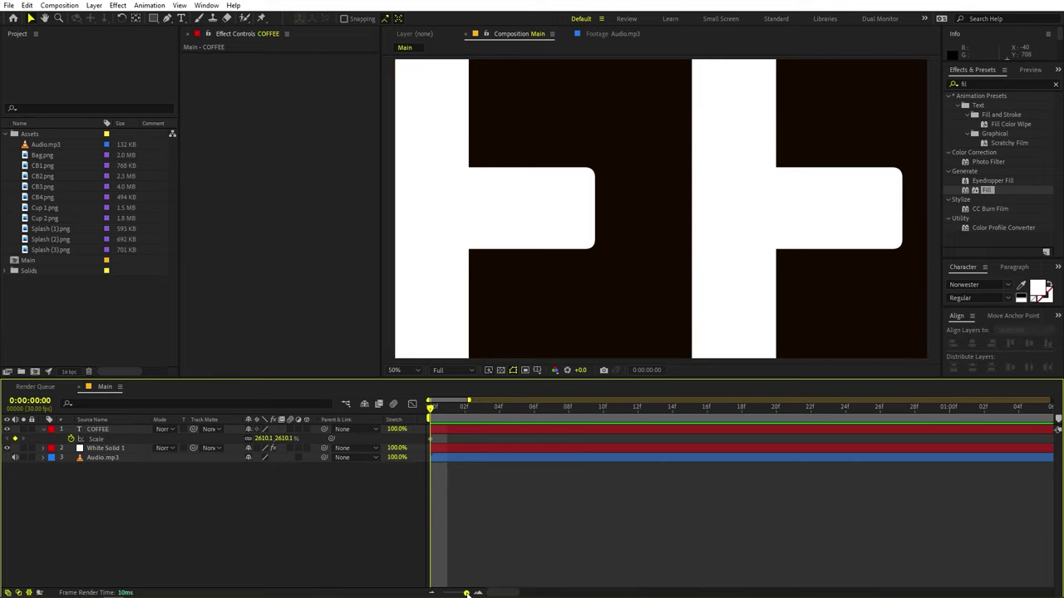
left_click_drag(456, 409, 602, 425)
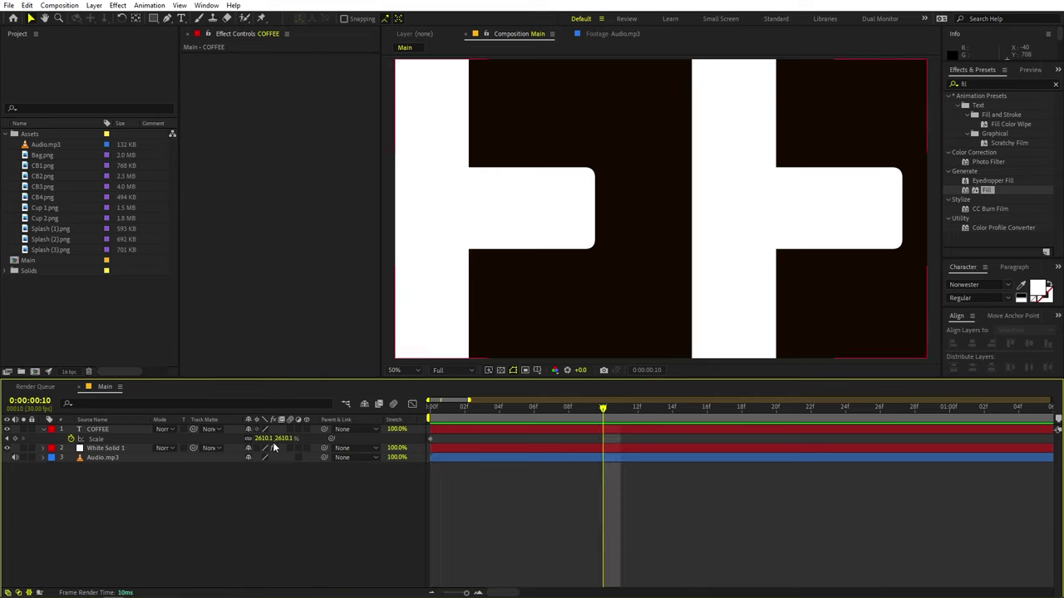
left_click_drag(266, 438, 91, 449)
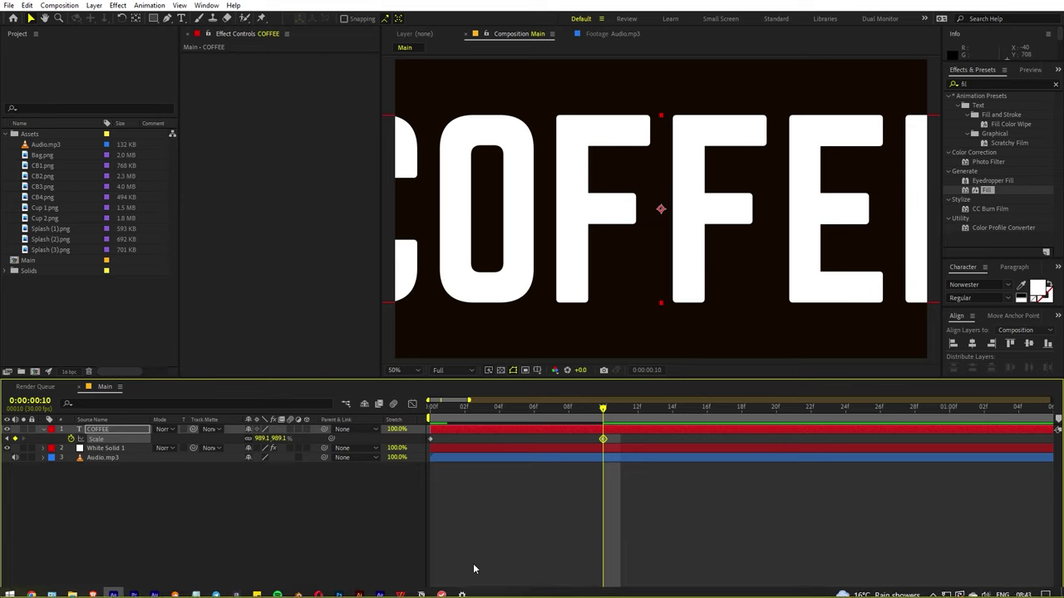
left_click_drag(466, 593, 452, 593)
left_click(261, 438)
type("1060")
key("Return")
Add COFFEE Scale keyframes of about 655% at frame 18 and 475% at frame 25, and preview the animation.
left_click_drag(446, 409, 459, 410)
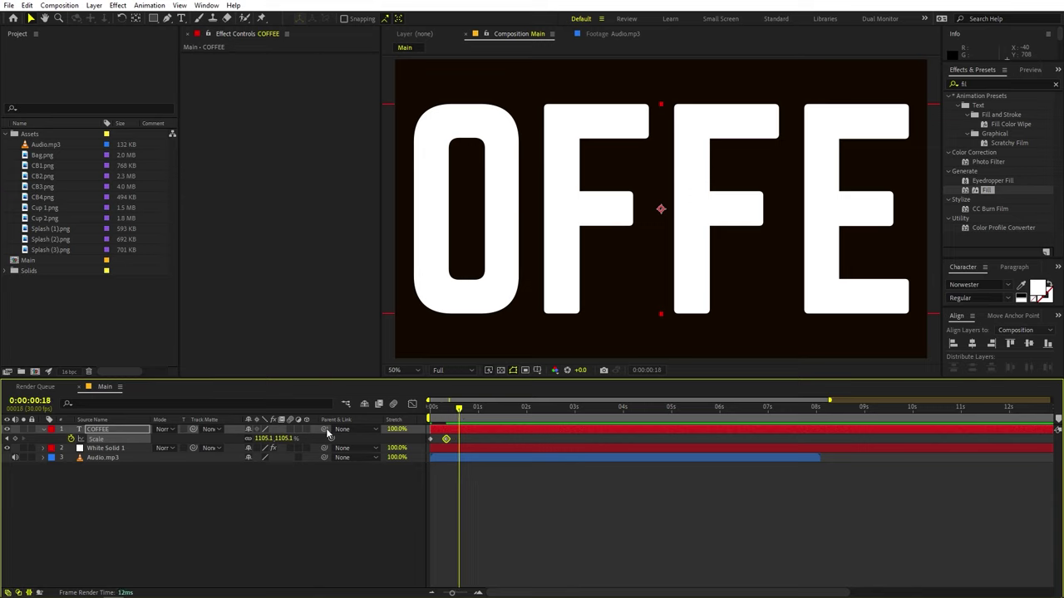
left_click_drag(264, 439, 65, 481)
left_click_drag(462, 411, 471, 411)
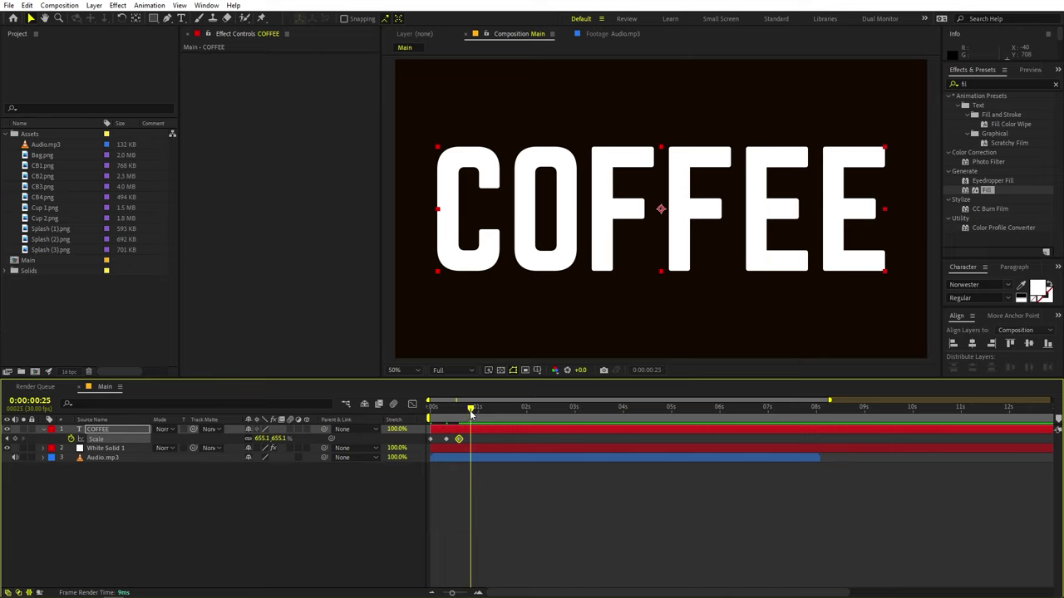
left_click_drag(155, 456, 180, 457)
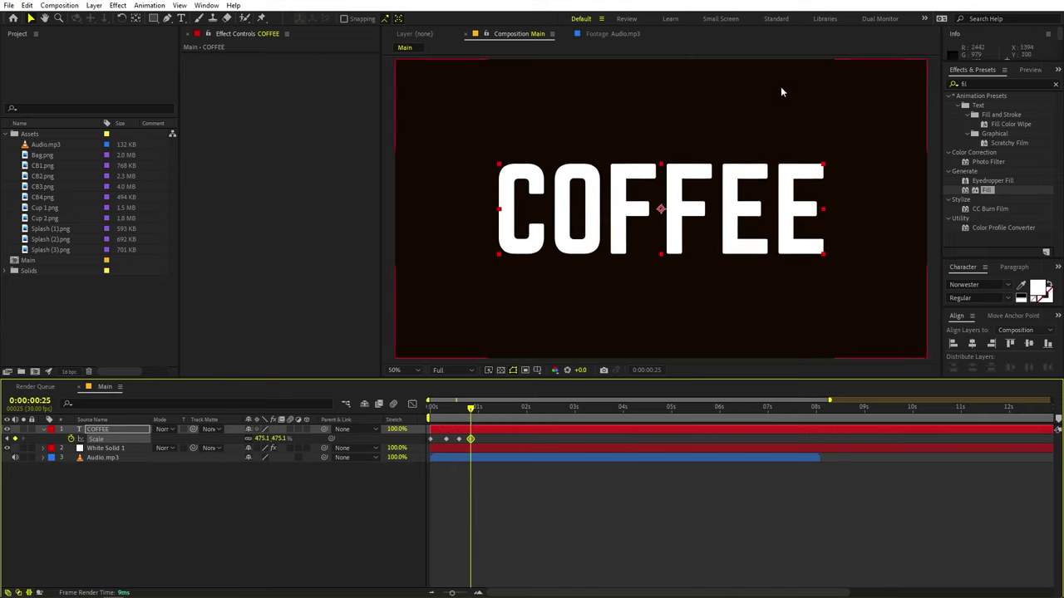
key("Home")
key("space")
key("space")
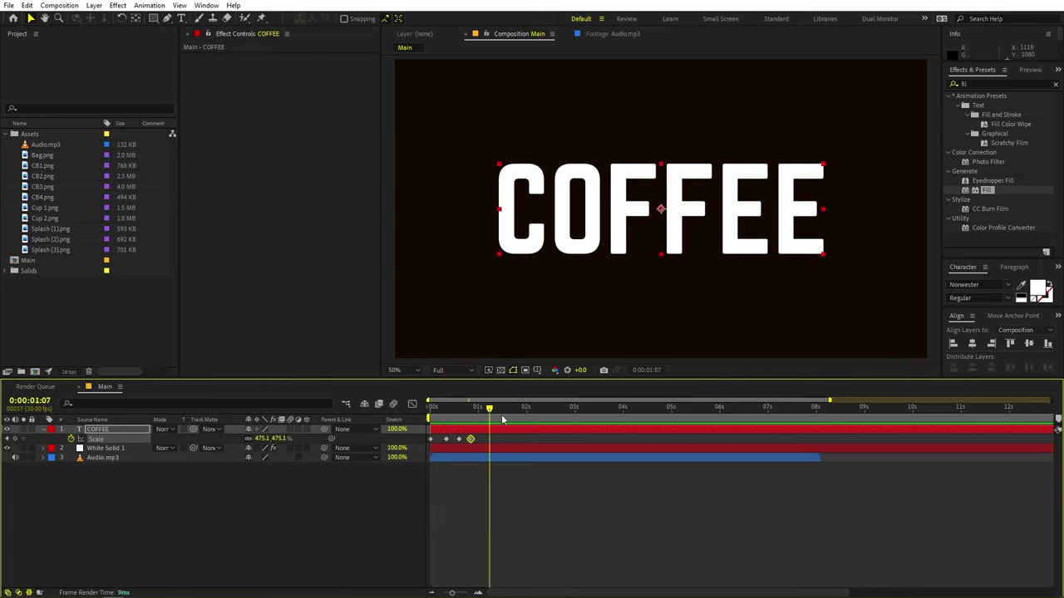
Convert all four COFFEE Scale keyframes to hold keyframes and preview the stepped animation from the start.
left_click_drag(479, 414, 481, 443)
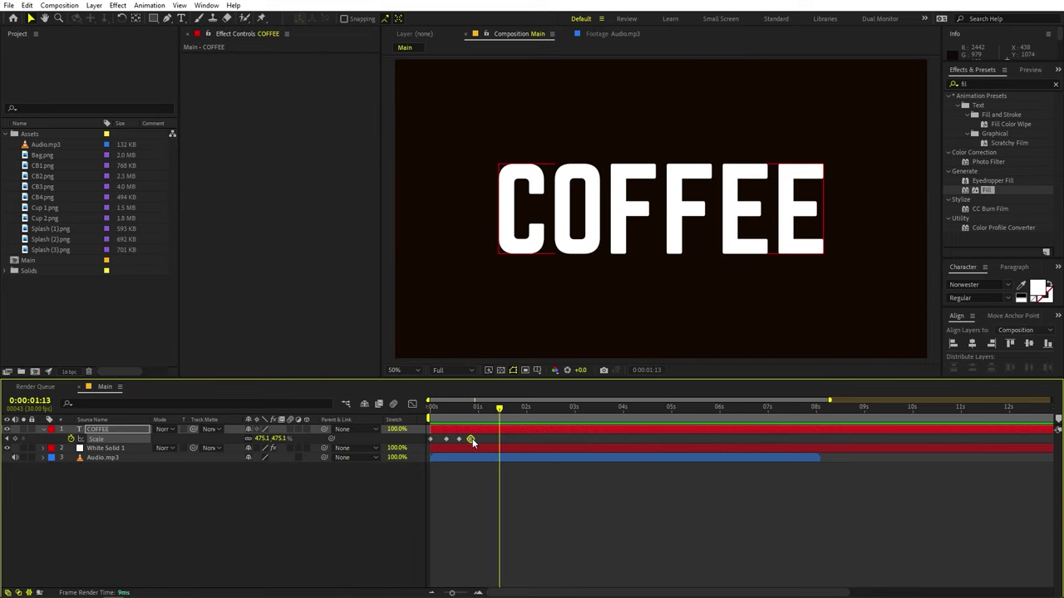
left_click_drag(409, 441, 414, 445)
right_click(431, 442)
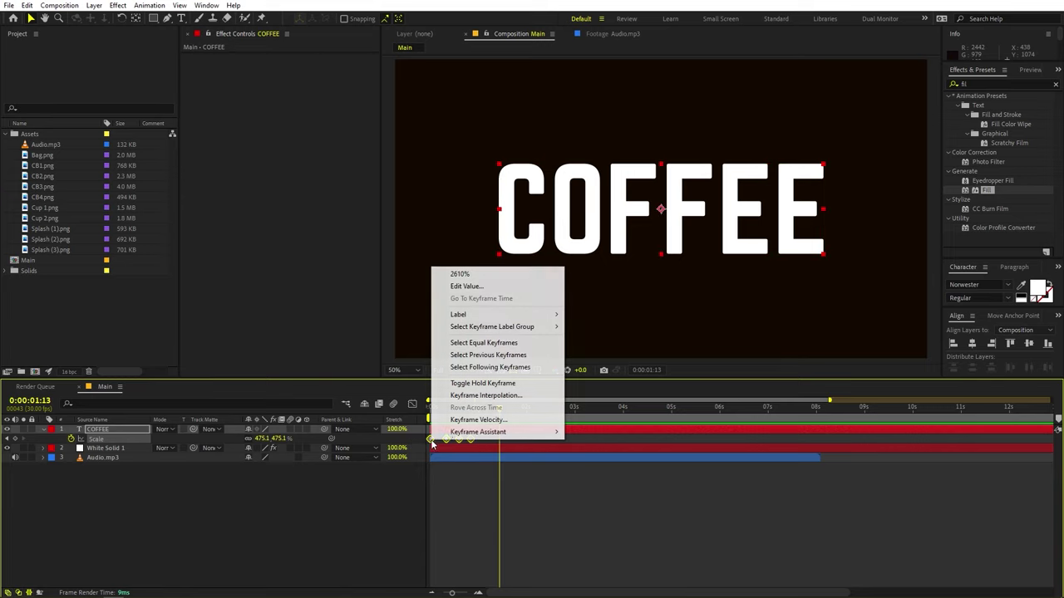
left_click(462, 384)
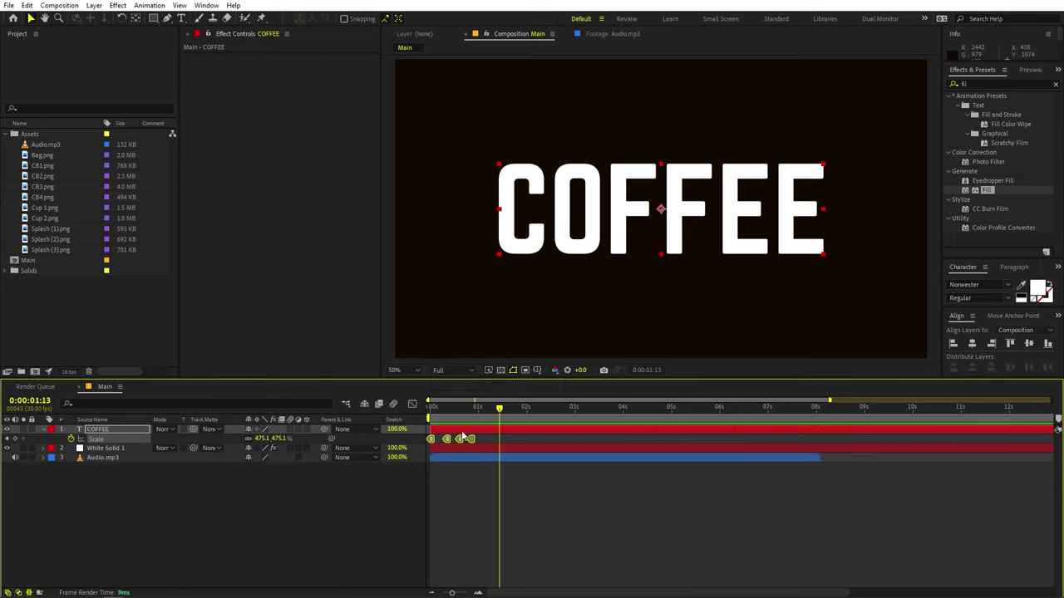
key("Home")
left_click(506, 502)
key("space")
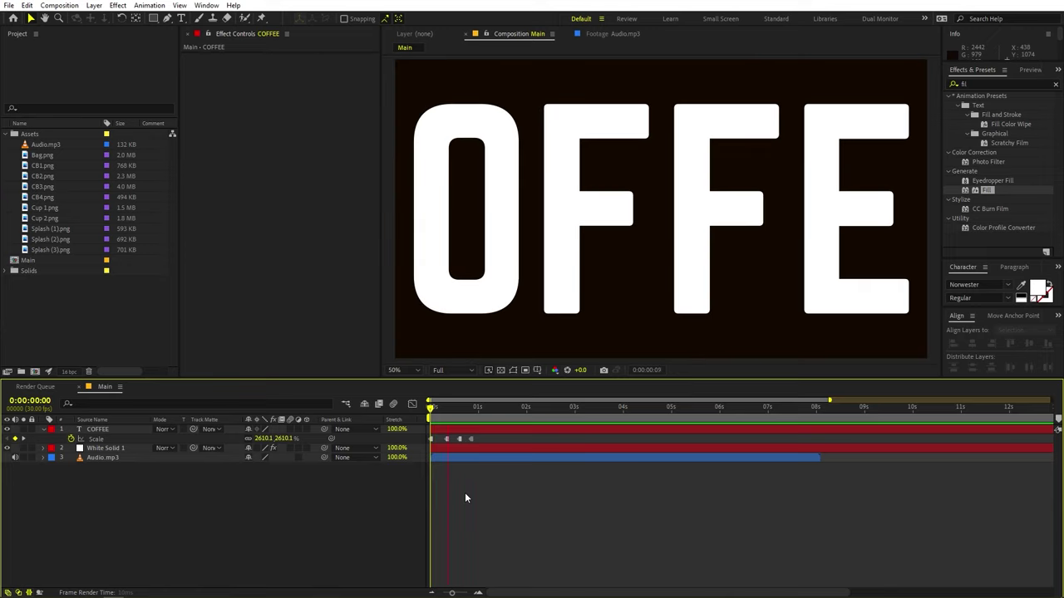
Tighten the COFFEE Scale keyframe spacing to about frames 0, 5, 11 and 16, preview it, and collapse the layer.
left_click_drag(467, 411, 422, 433)
left_click_drag(450, 594, 464, 593)
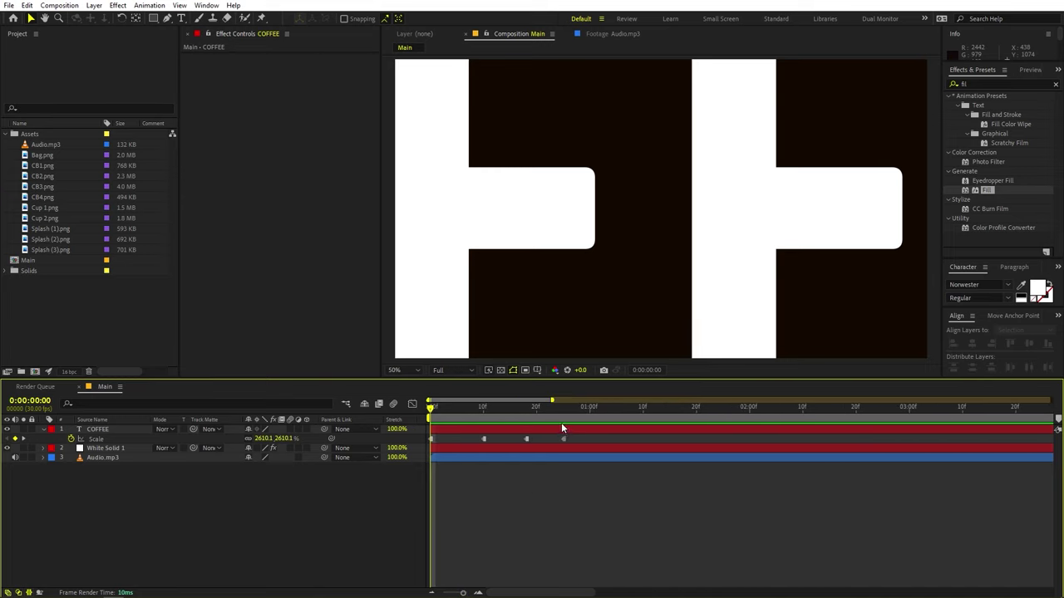
left_click_drag(577, 436, 472, 440)
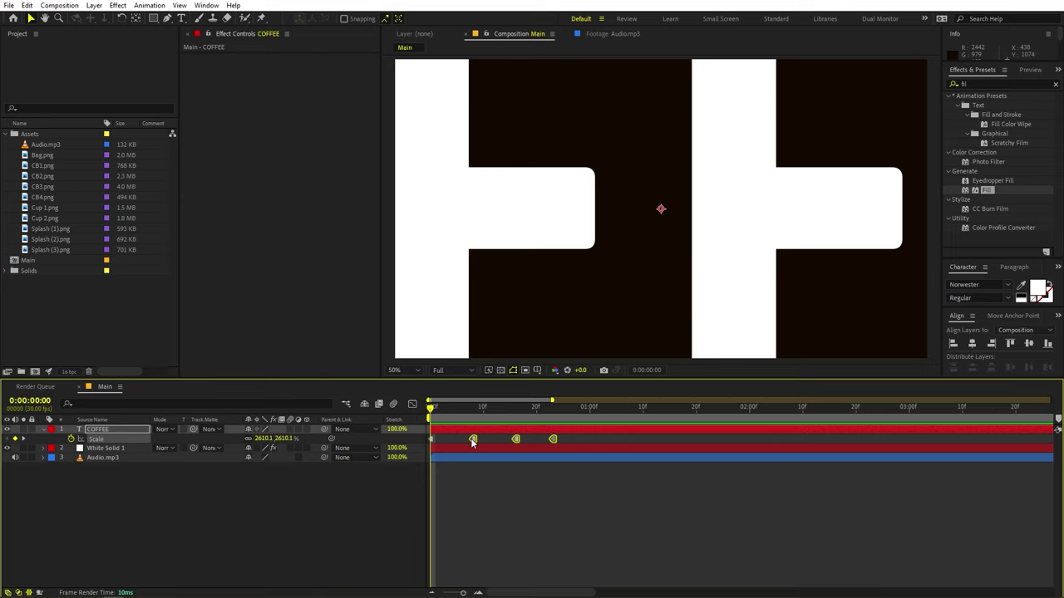
left_click(556, 492)
left_click_drag(566, 434, 352, 444)
key("space")
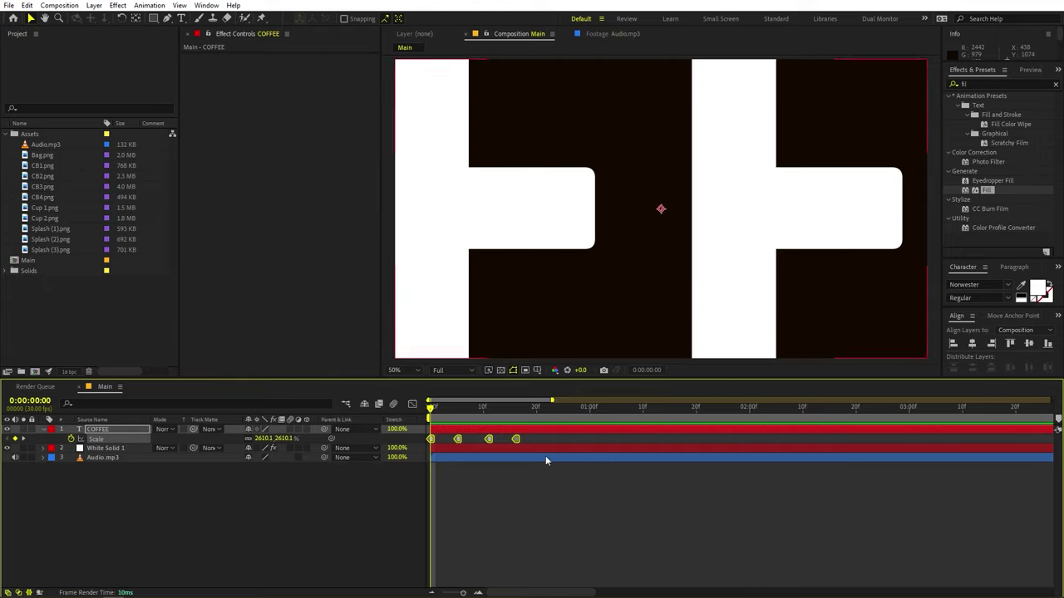
left_click(554, 490)
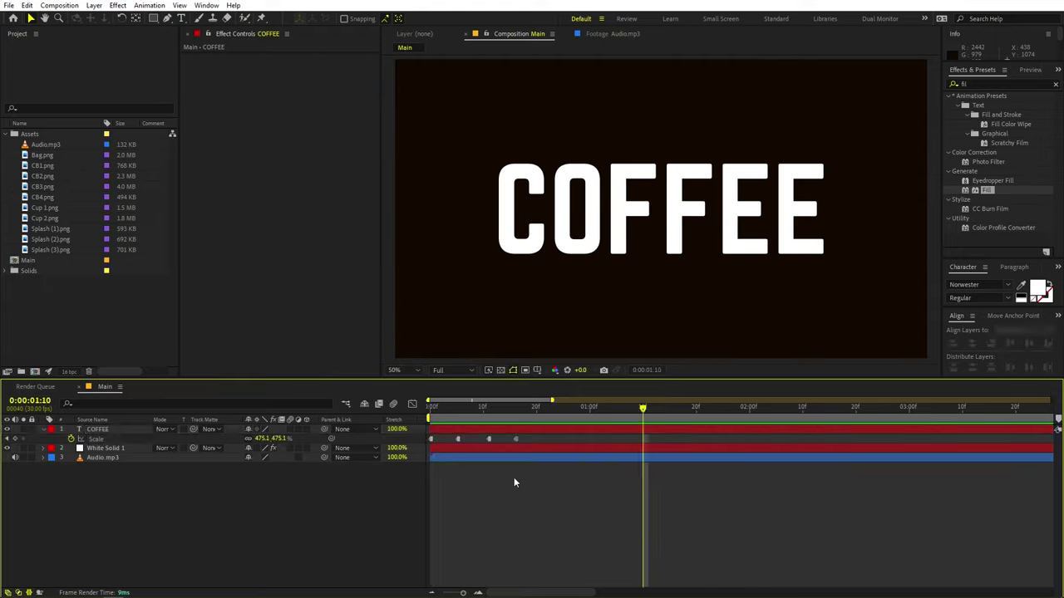
left_click(44, 430)
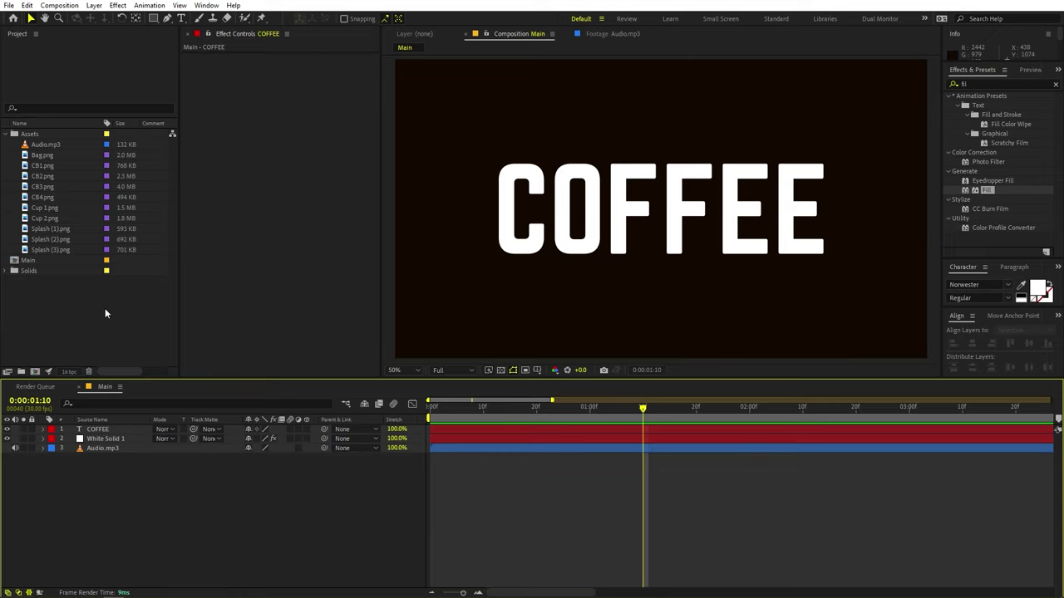
Place Cup 2.png above the COFFEE layer in the Main composition and scale it down to about 34%.
left_click(45, 166)
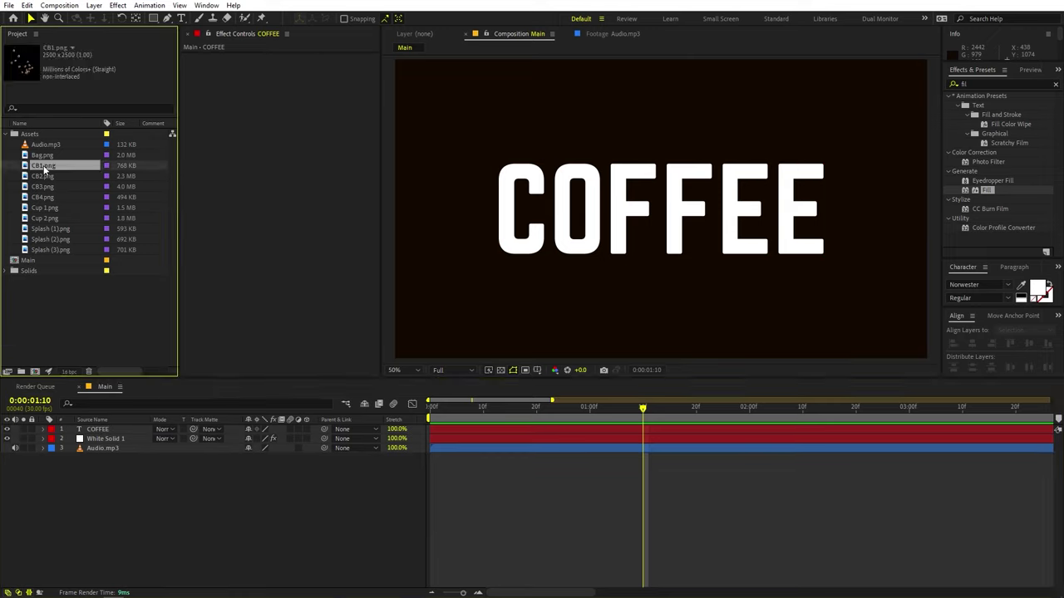
left_click(44, 208)
left_click(50, 219)
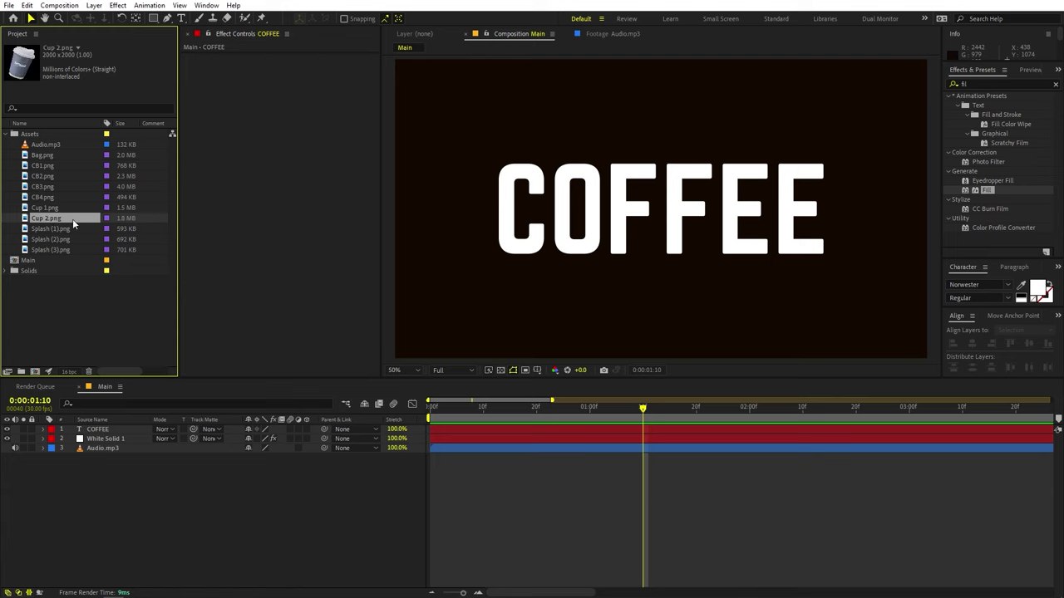
left_click_drag(56, 220, 117, 441)
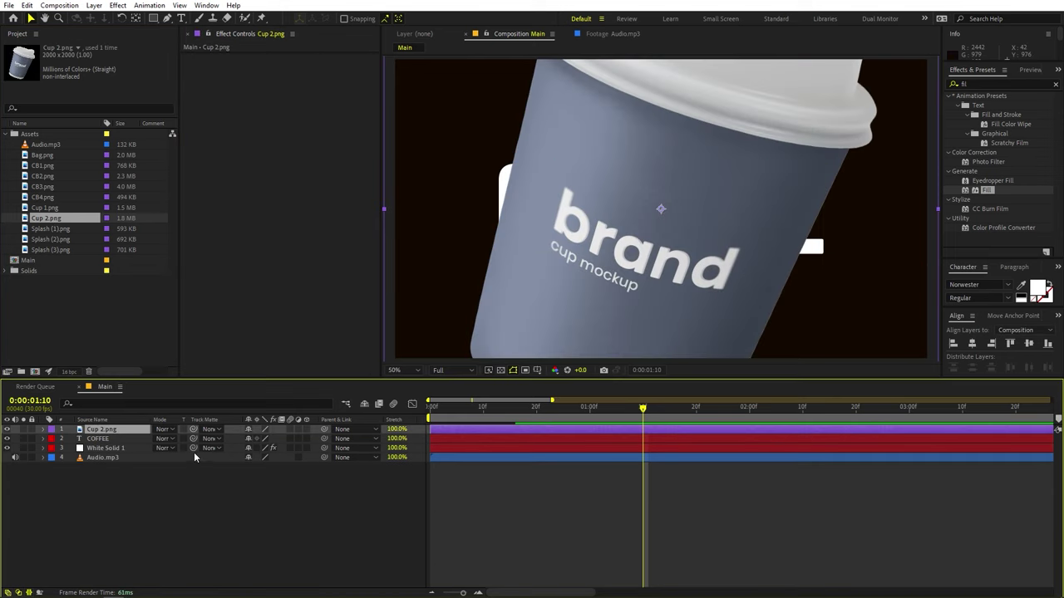
key("s")
left_click_drag(258, 441, 238, 447)
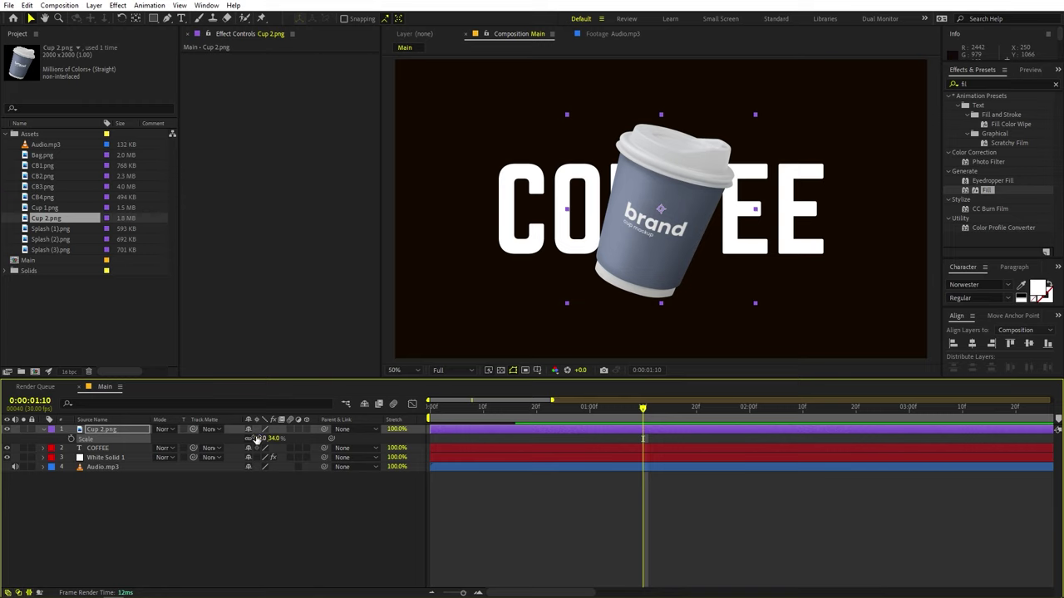
key("s")
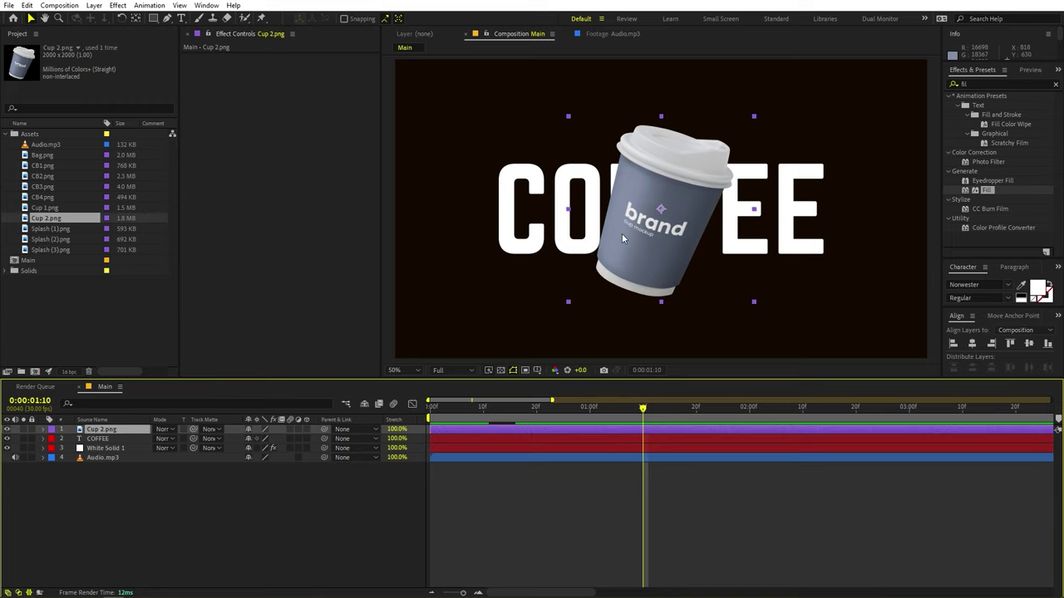
Move the Cup 2.png layer's anchor point to the base of the cup with the Pan Behind tool.
scroll(621, 233, "down", 2)
key("period")
key("period")
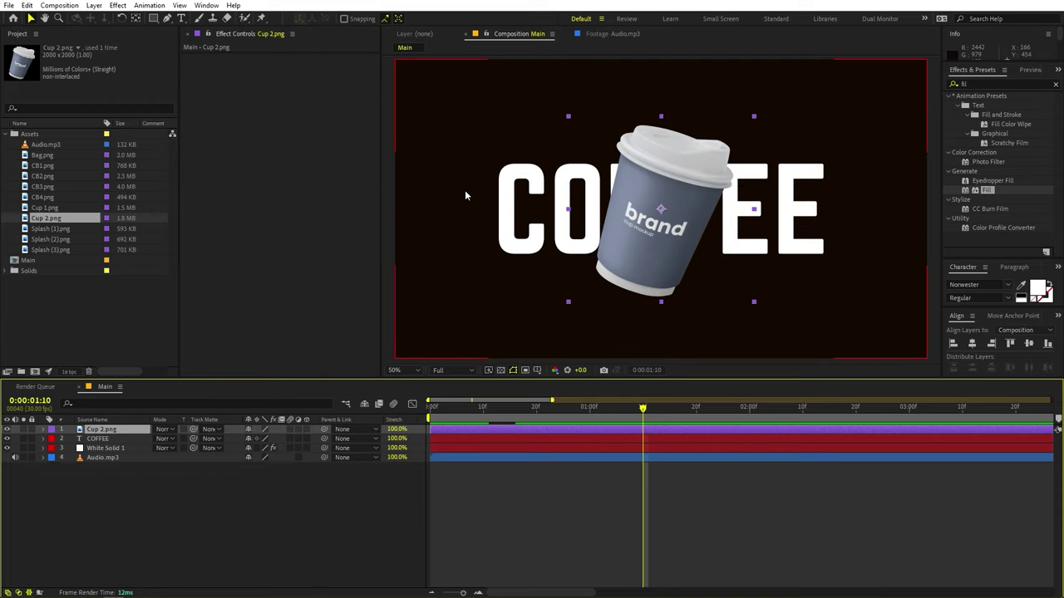
scroll(662, 221, "up", 1)
scroll(662, 228, "down", 1)
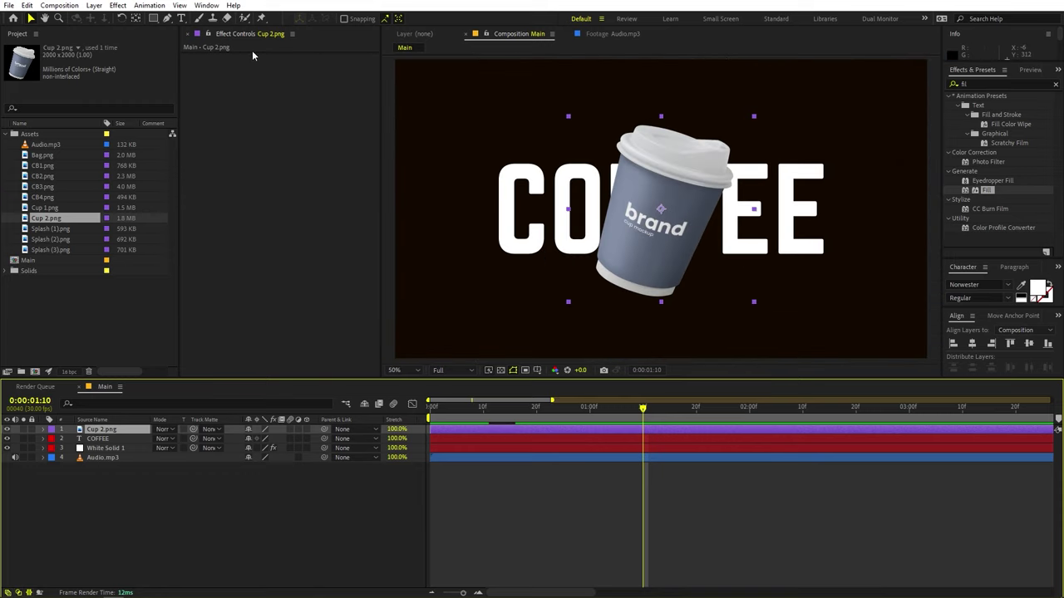
left_click(138, 19)
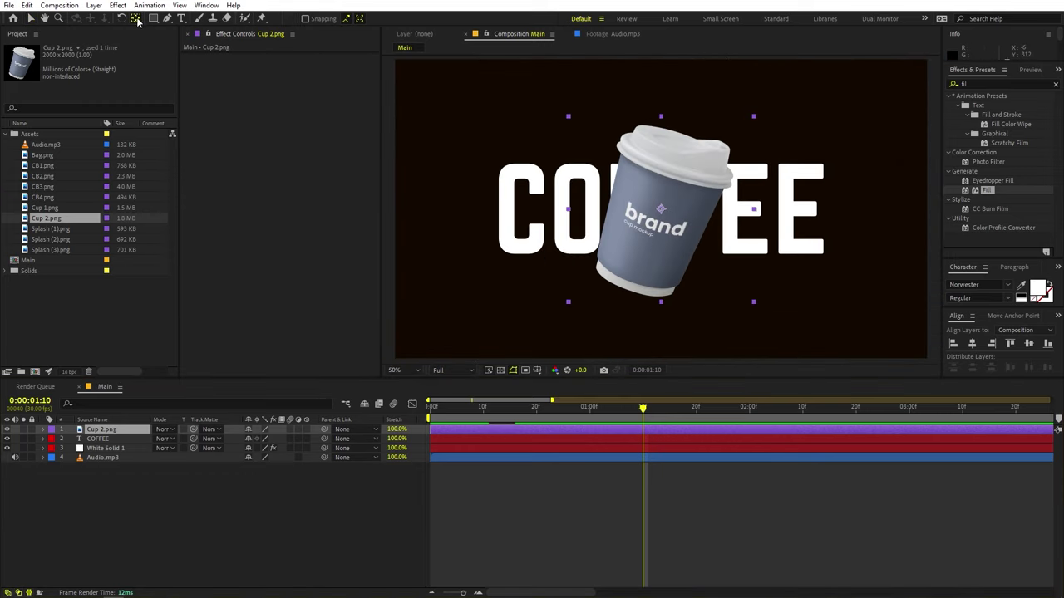
left_click_drag(662, 214, 666, 234)
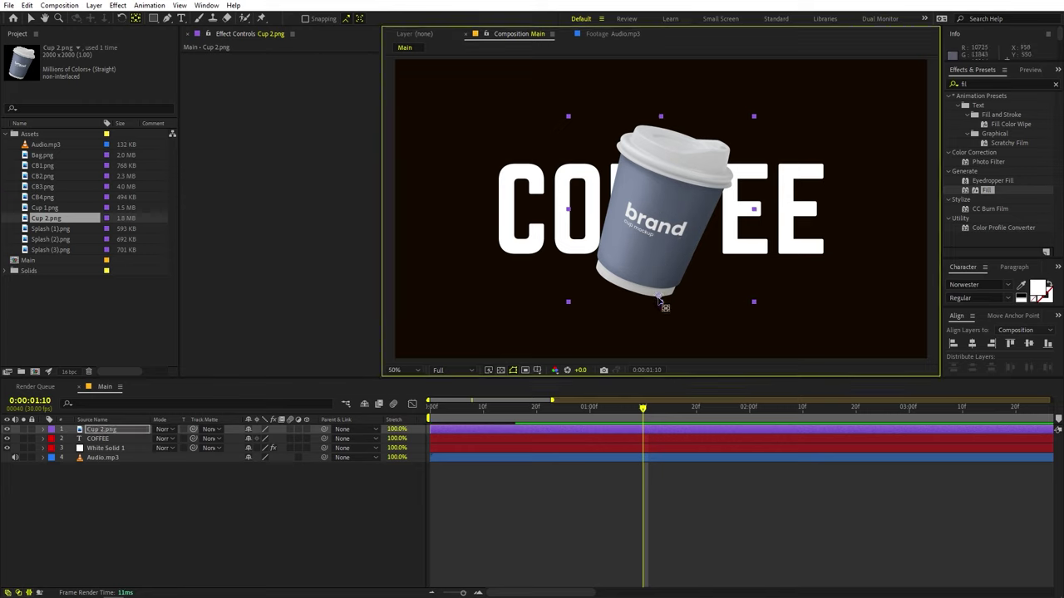
Try rotating the cup slightly around its base, undo the rotation and keep the Cup 2.png layer selected.
key("r")
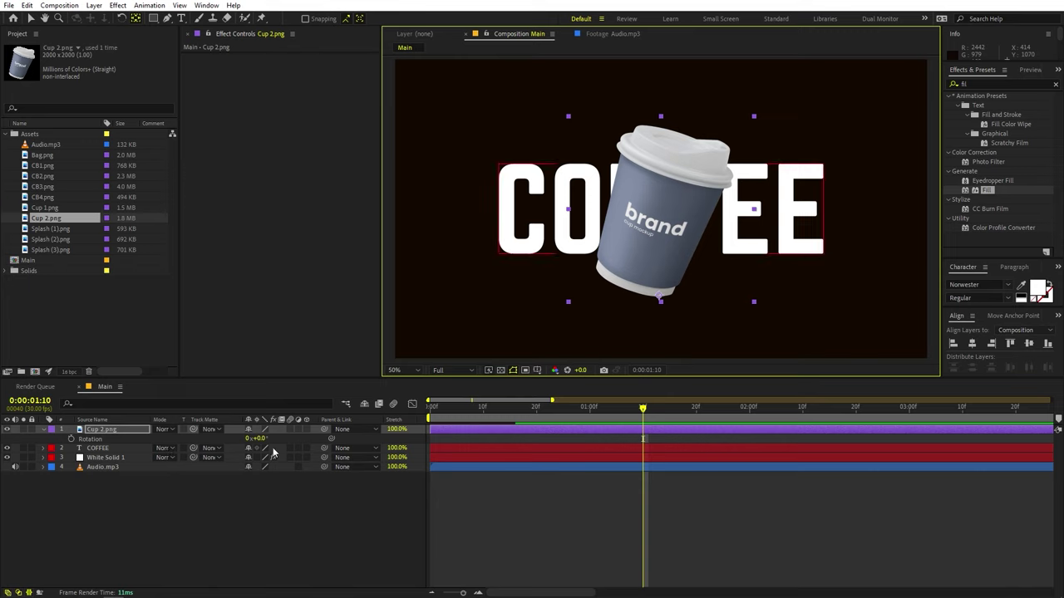
mouse_move(259, 438)
left_mouse_down()
mouse_move(221, 440)
mouse_move(268, 439)
left_mouse_up()
key("ctrl+z")
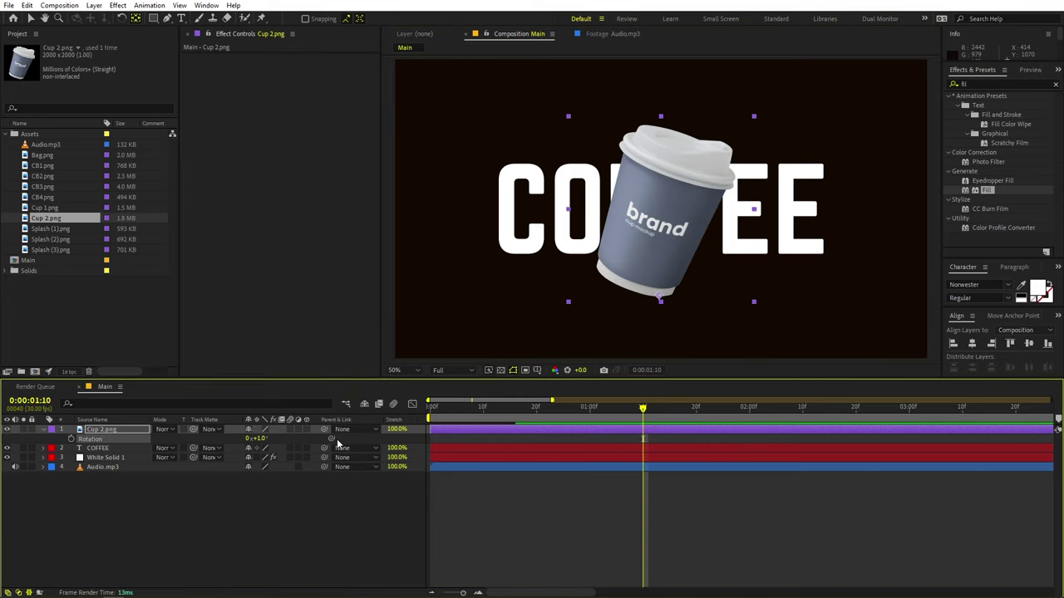
left_click(198, 491)
left_click(128, 429)
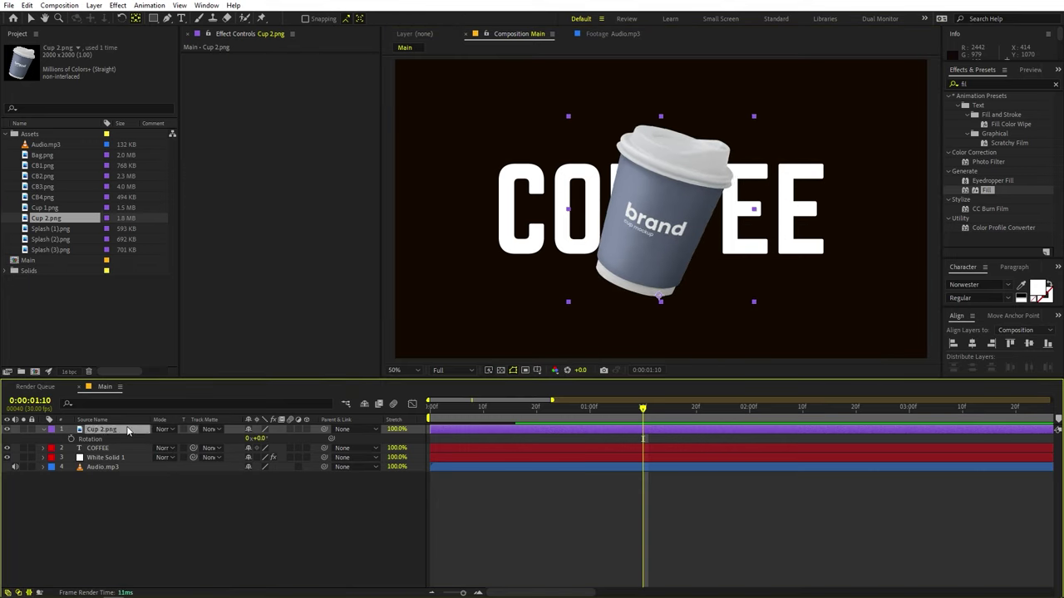
Enable Rotation and Position keyframes for Cup 2.png at 0:00:01:10 and reveal both animated properties.
left_click(70, 439)
key("p")
key("alt+shift+p")
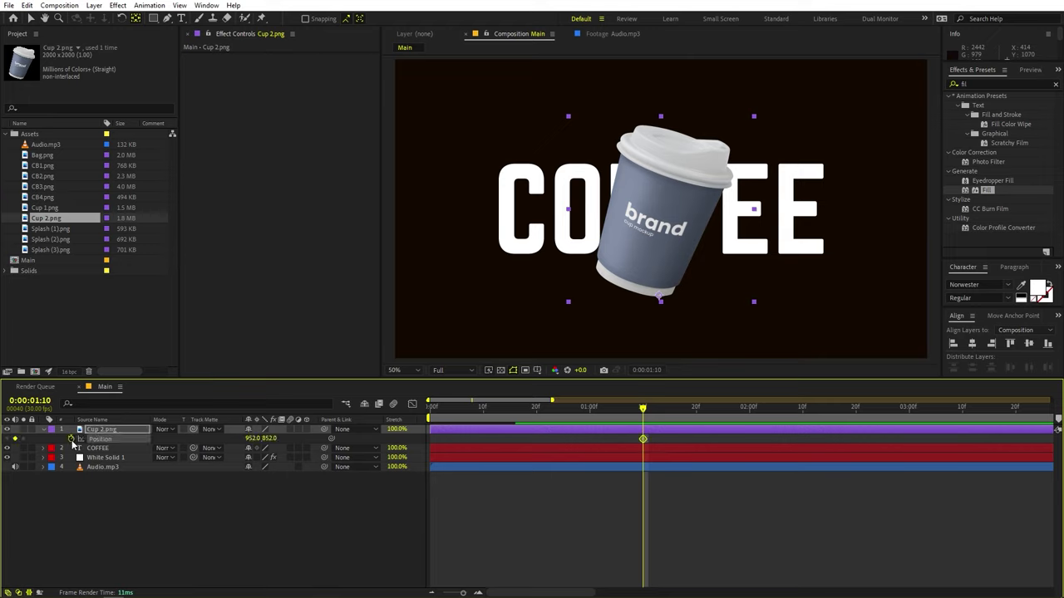
key("p")
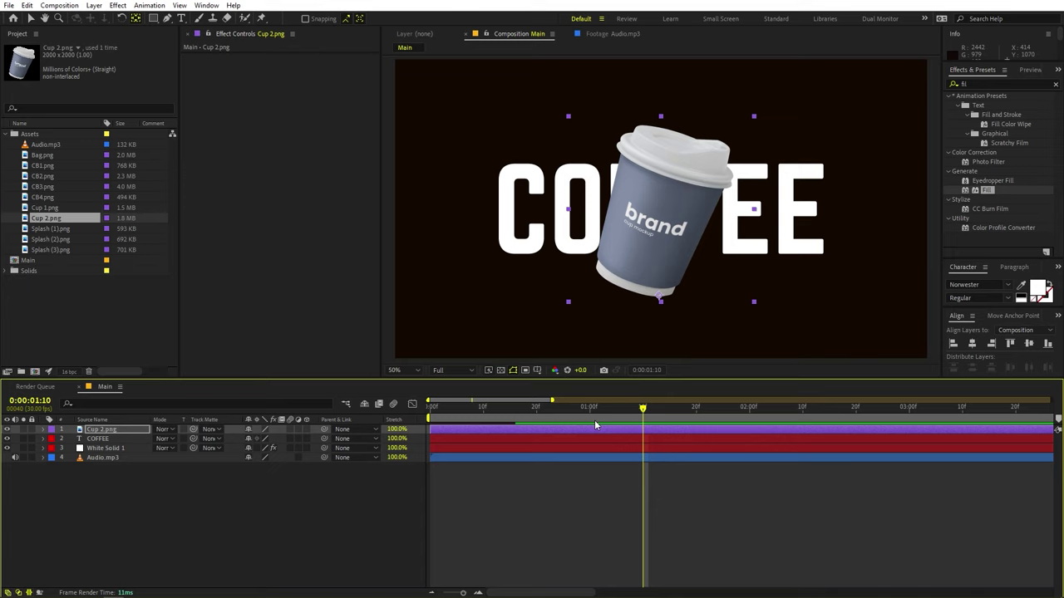
key("u")
At 0:00:00:00, move Cup 2.png outside the frame's left edge to about -316, 852, rotate it to -32° and preview the entrance.
left_click_drag(644, 415, 387, 420)
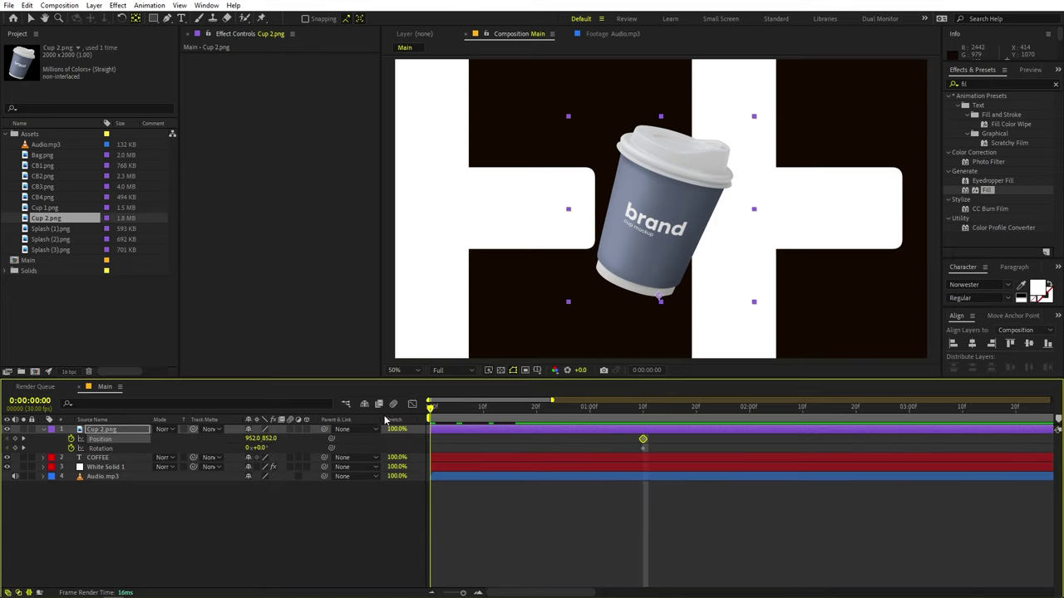
left_click(601, 518)
scroll(686, 272, "down", 1)
key("v")
left_click_drag(661, 234, 484, 234)
left_click_drag(261, 450, 243, 448)
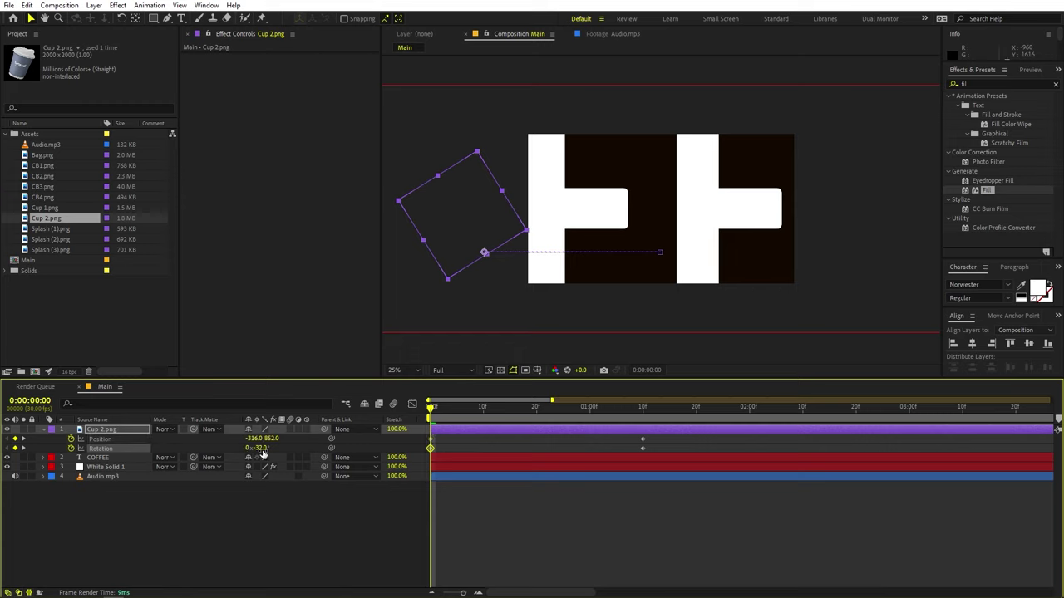
key("space")
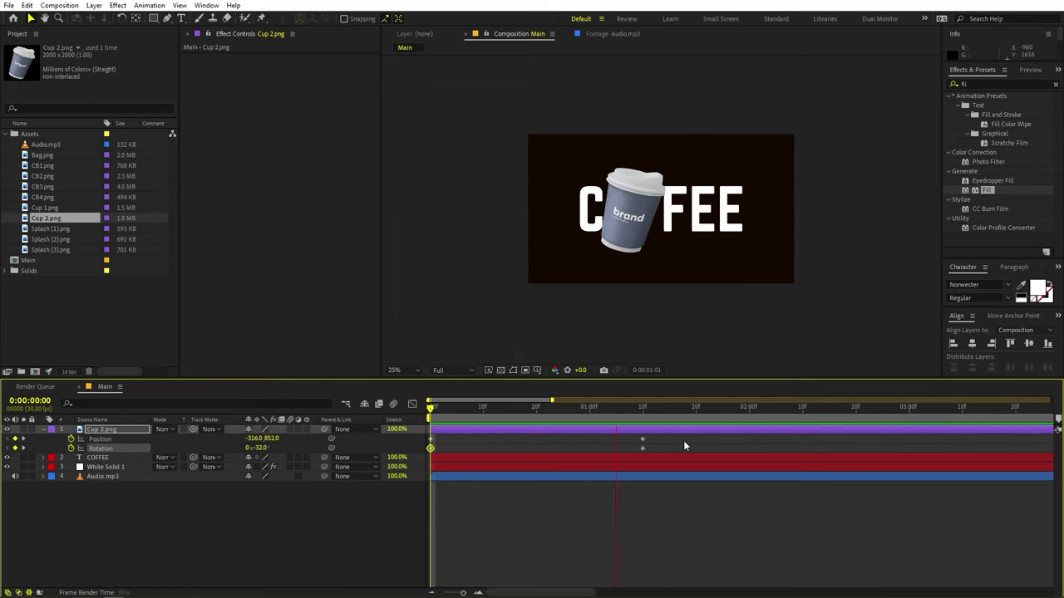
key("space")
Apply Easy Ease to all Position and Rotation keyframes of Cup 2.png.
left_click_drag(679, 411, 400, 465)
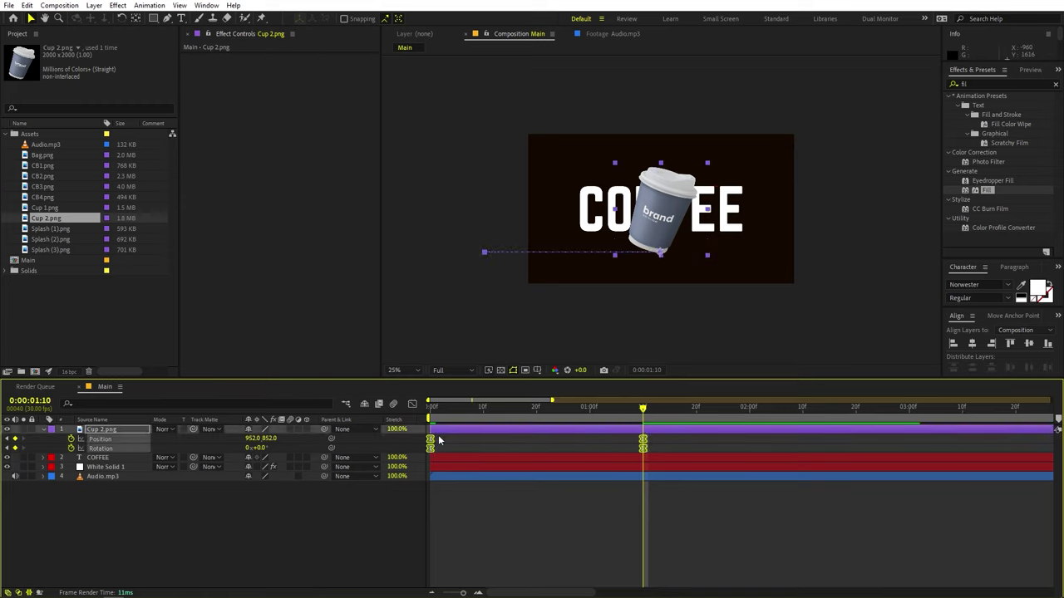
right_click(431, 439)
mouse_move(533, 431)
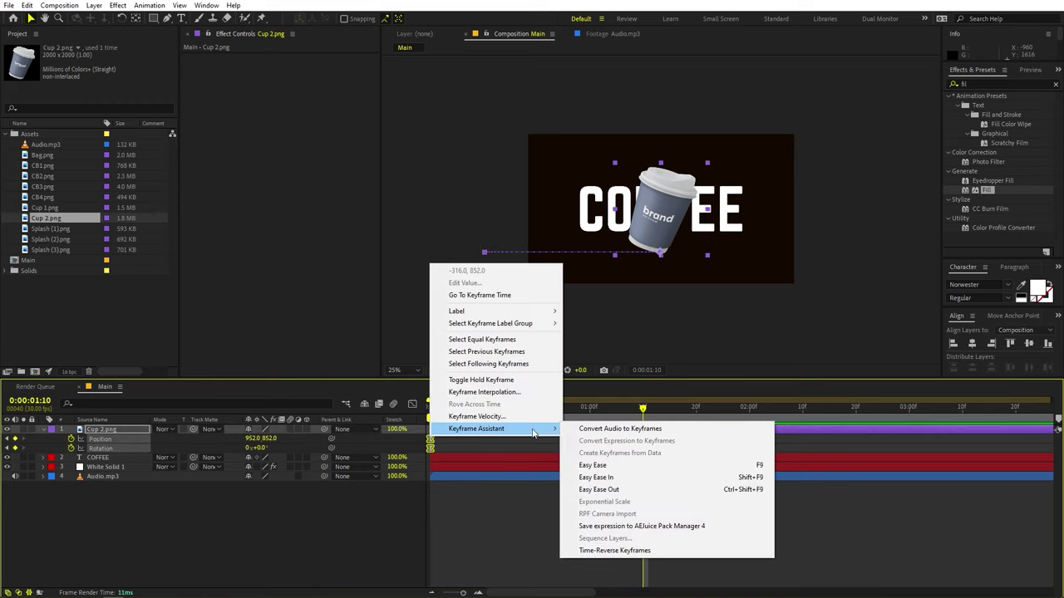
left_click(607, 465)
left_click_drag(674, 438, 402, 456)
Reshape the Cup 2.png speed curves to peak sharply at the start with a long ease-out, and preview in the layer view.
left_click(411, 405)
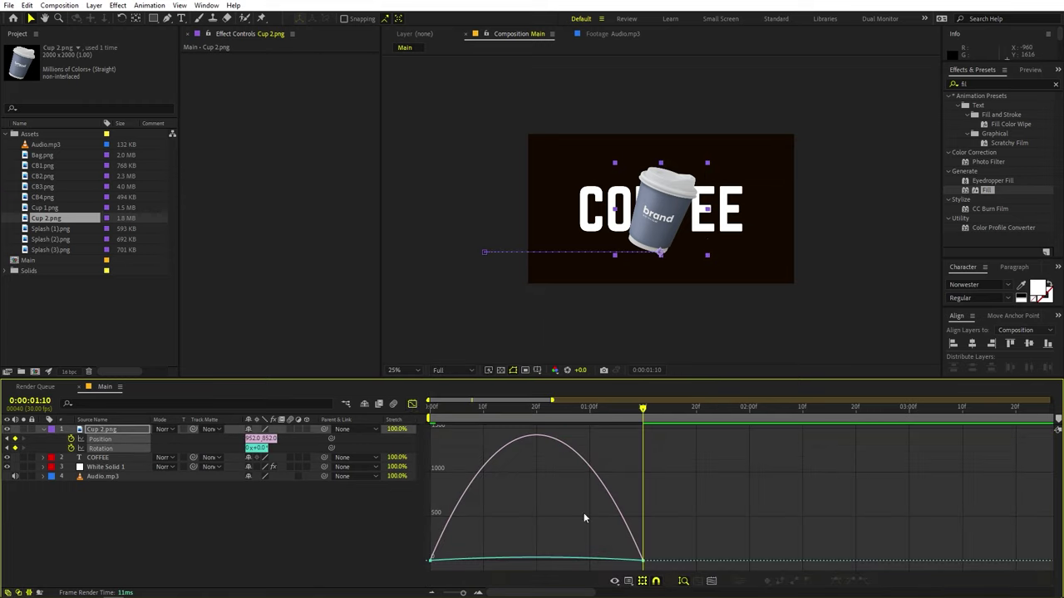
left_click(629, 581)
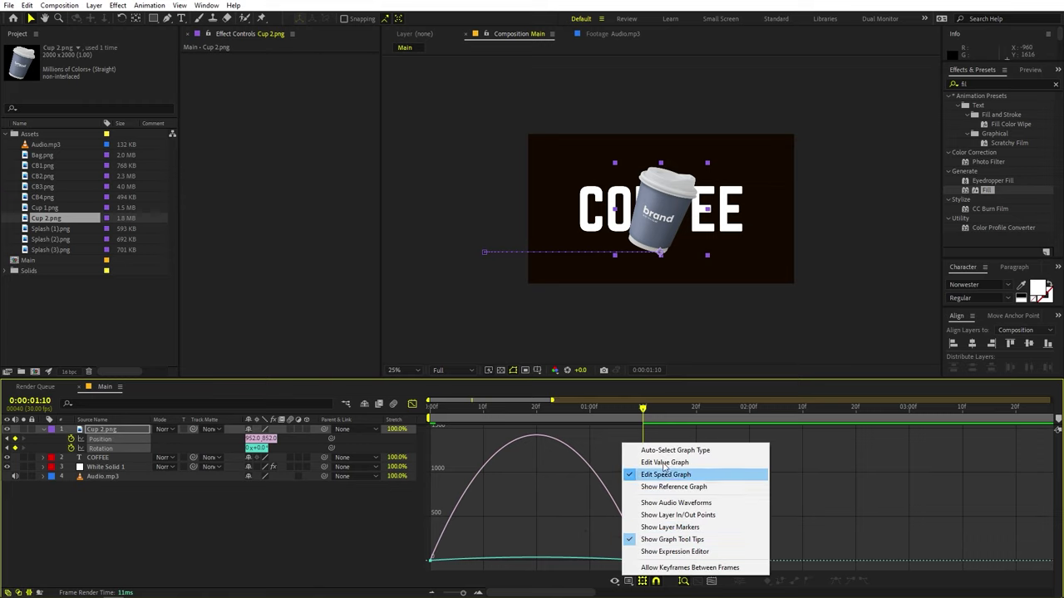
left_click(665, 462)
left_click_drag(722, 517, 405, 574)
left_click_drag(607, 562, 406, 577)
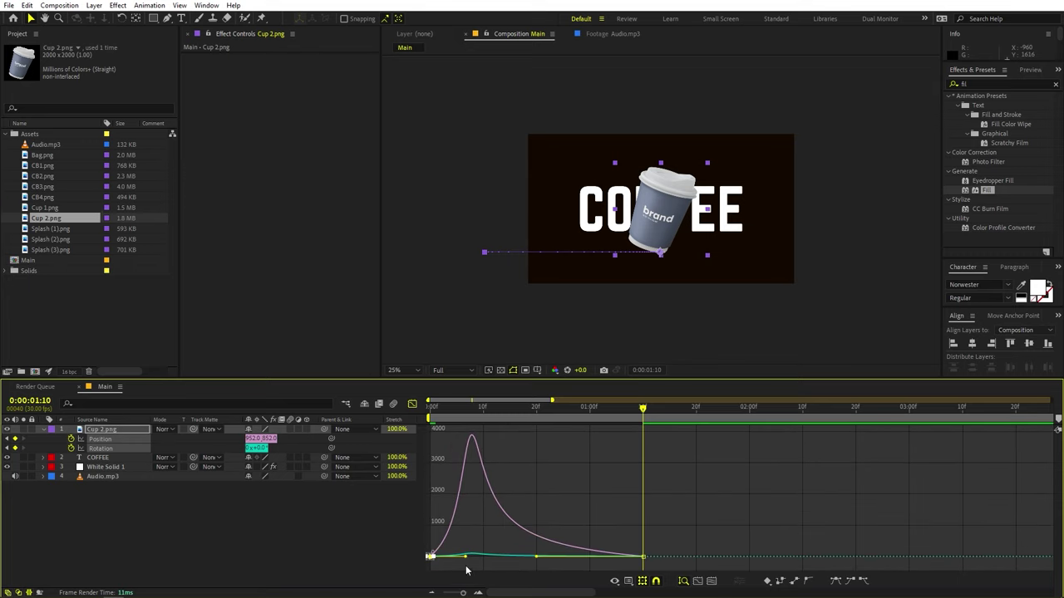
left_click_drag(466, 560, 427, 561)
key("space")
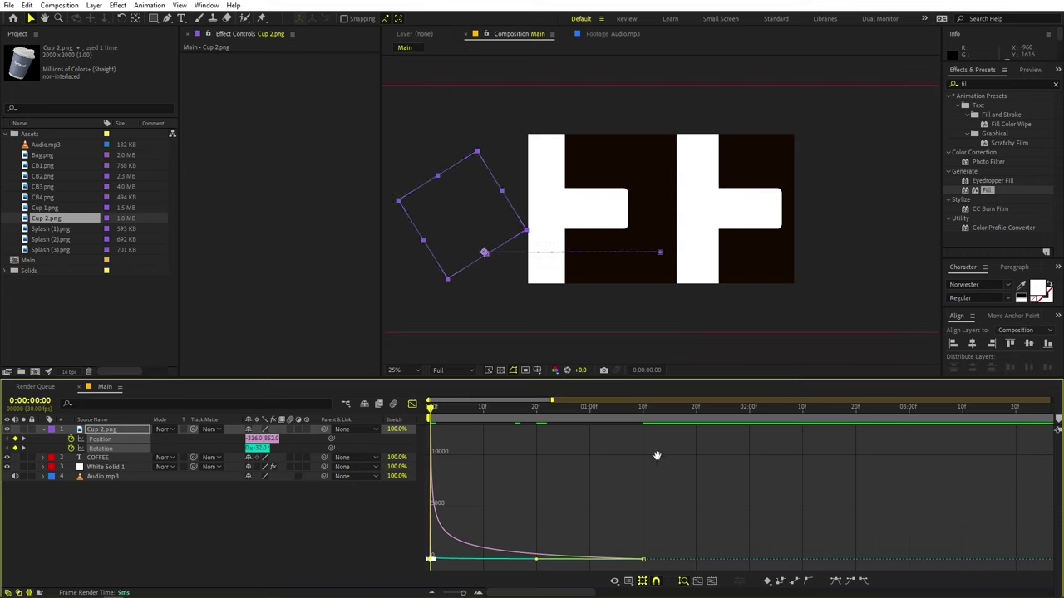
left_click(412, 403)
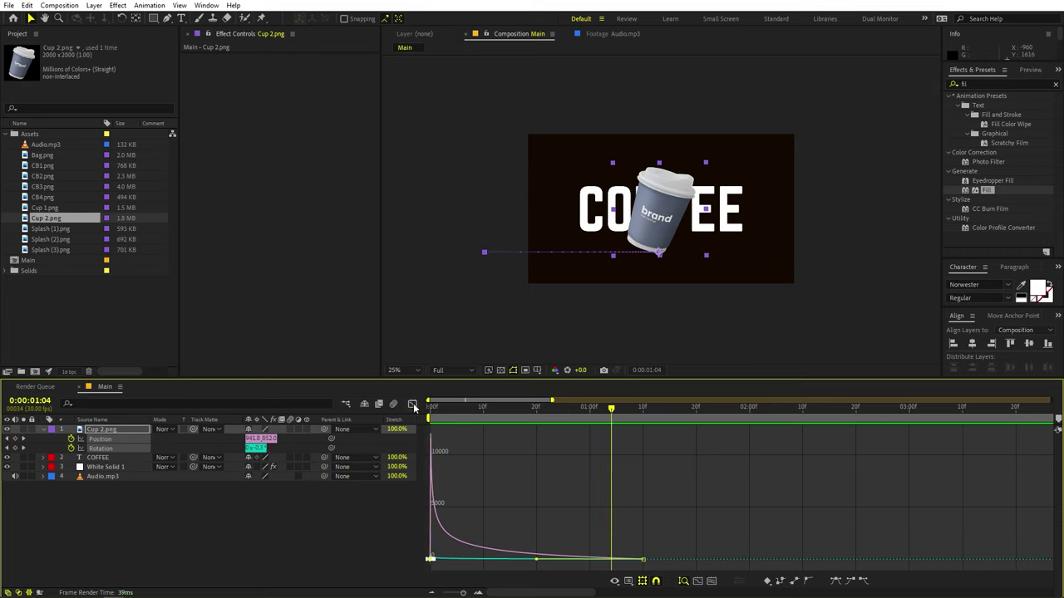
key("space")
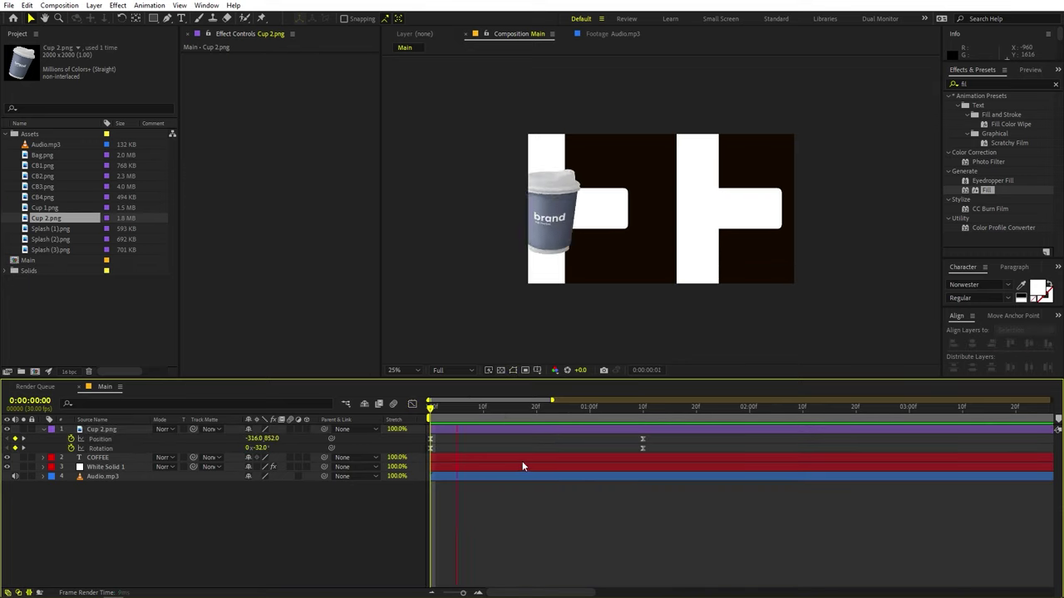
key("space")
Shift the Cup 2.png layer to start at about frame 6 and preview the composition from the beginning.
left_click_drag(455, 430, 486, 433)
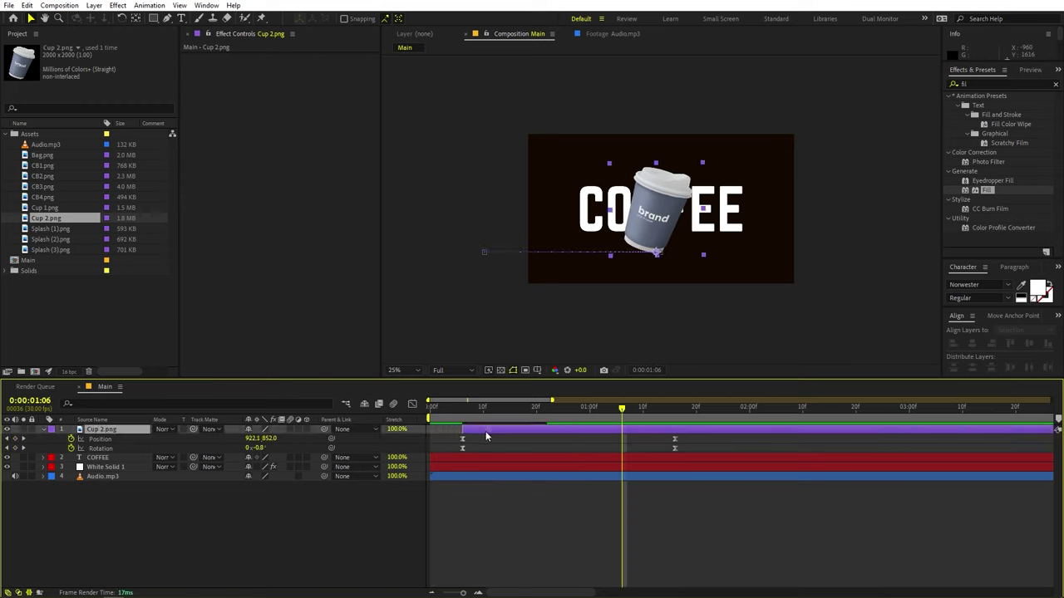
key("space")
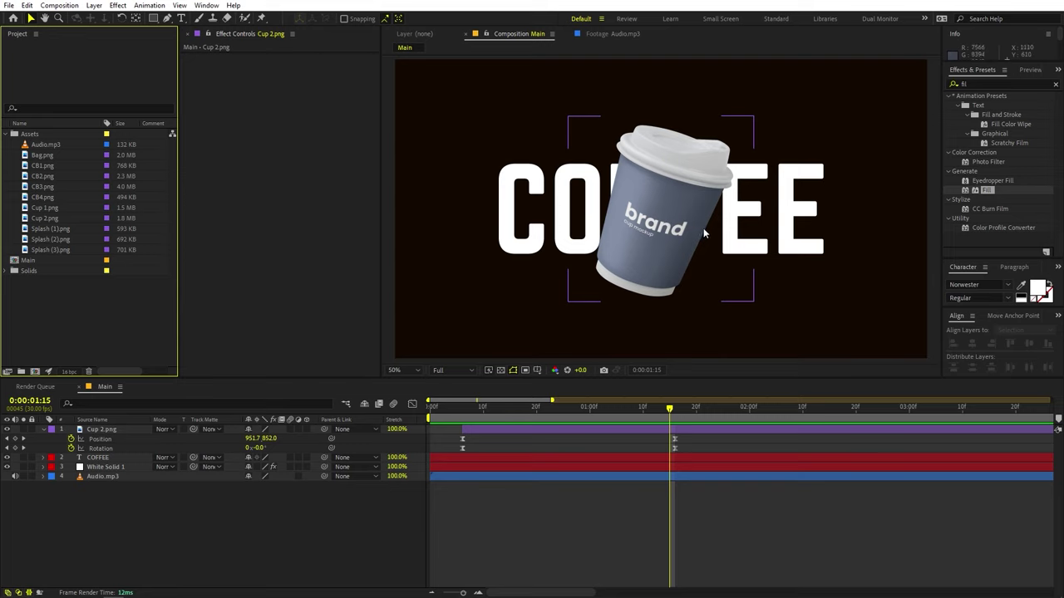
left_click(768, 327)
key("space")
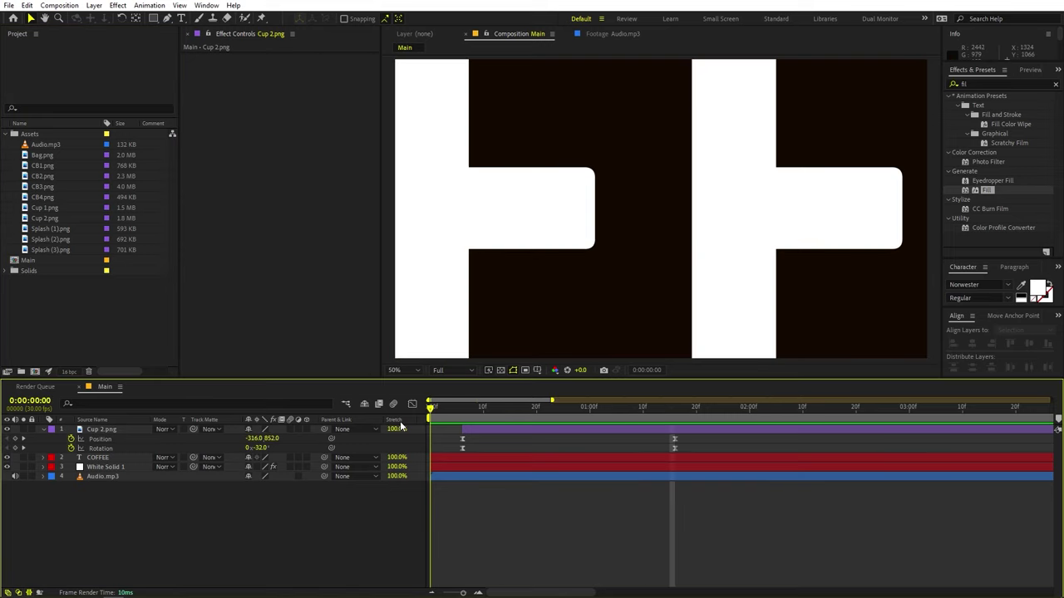
key("space")
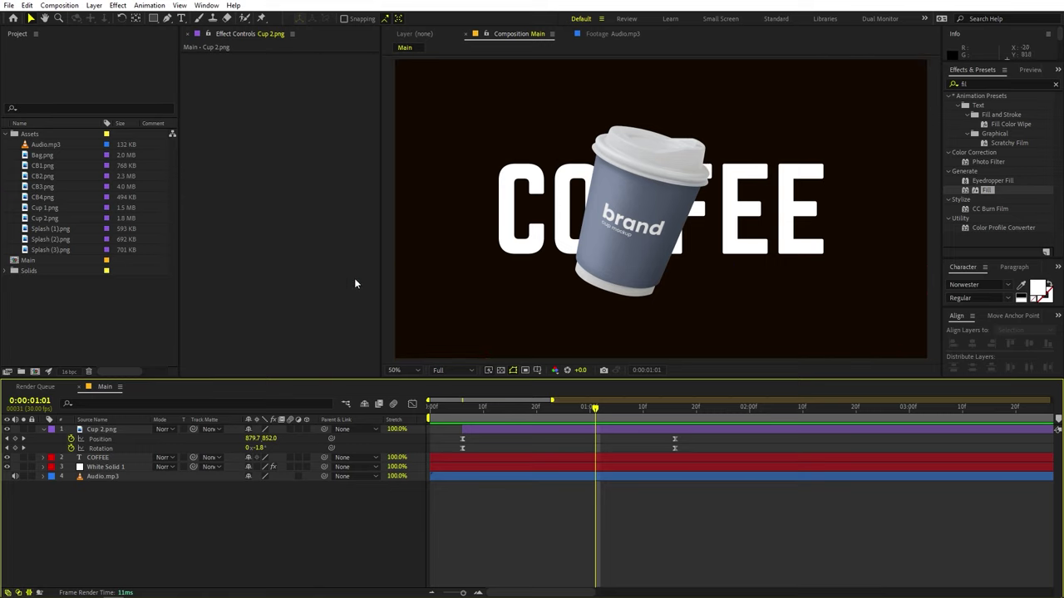
Place CB1.png at the top of the Main composition and scale the coffee beans down.
left_click(54, 158)
left_click(49, 166)
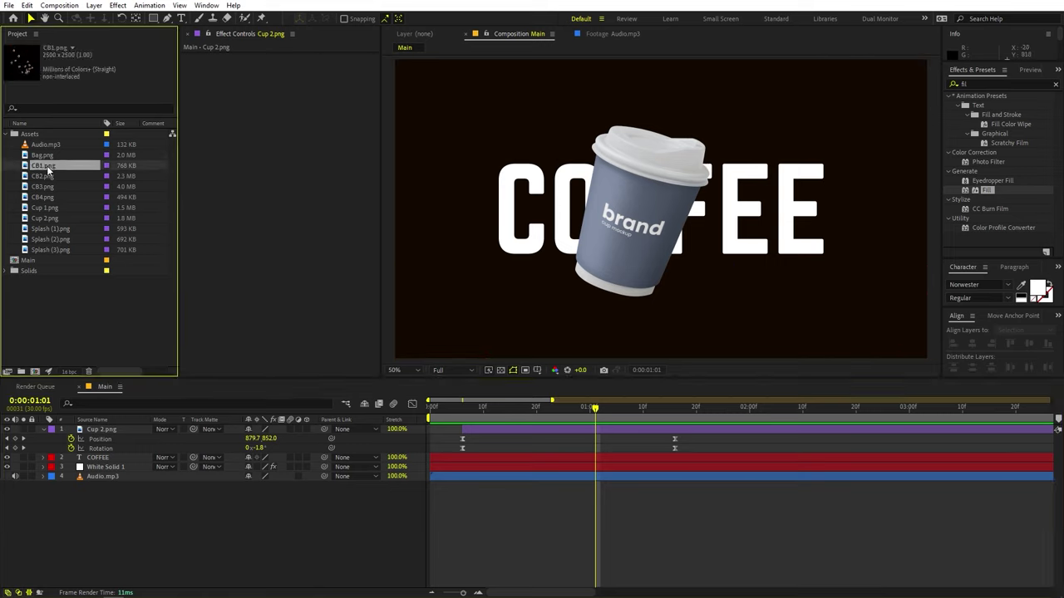
left_click_drag(49, 166, 113, 429)
key("s")
left_click_drag(215, 439, 173, 438)
Move the CB1.png anchor point to the dense end of the bean cluster and rotate the layer to 100°.
left_click(135, 19)
left_click_drag(660, 212, 716, 284)
key("r")
left_click_drag(260, 437, 314, 440)
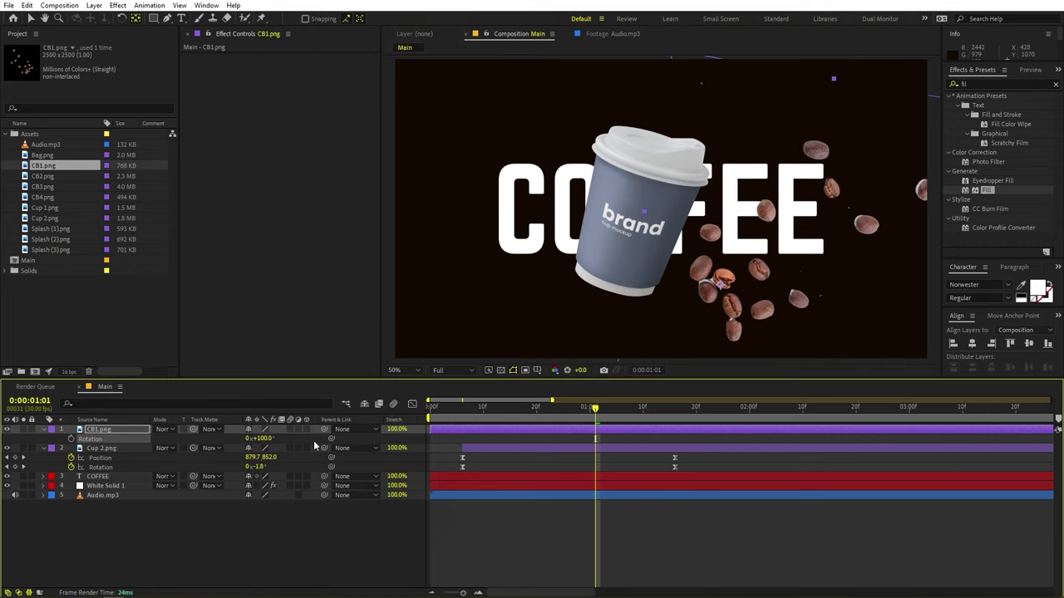
Position the beans over the cup, reorder CB1.png beneath Cup 2.png, and set its rotation to 118°.
key("v")
left_click_drag(744, 297, 656, 230)
left_click_drag(129, 432, 126, 470)
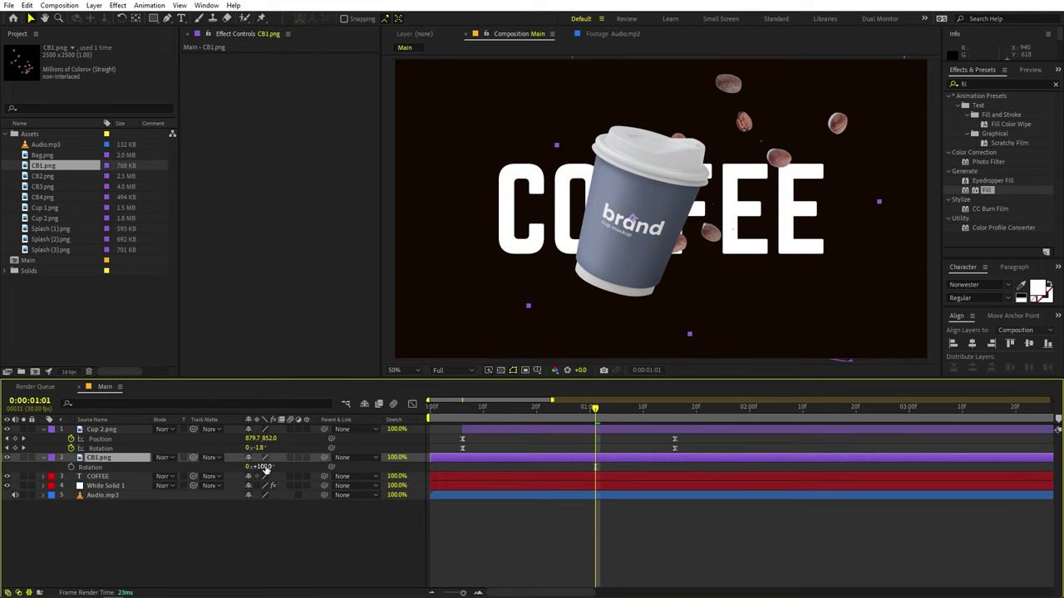
left_click_drag(264, 468, 279, 468)
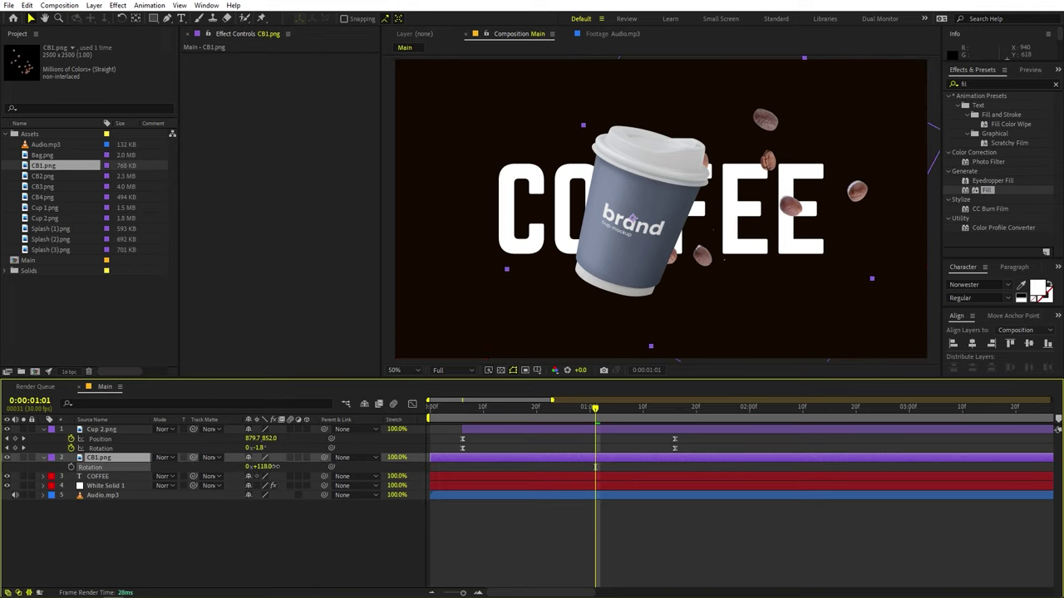
Shrink the CB1.png beans slightly and nudge them so they spread from behind the cup's upper side.
scroll(586, 305, "down", 2)
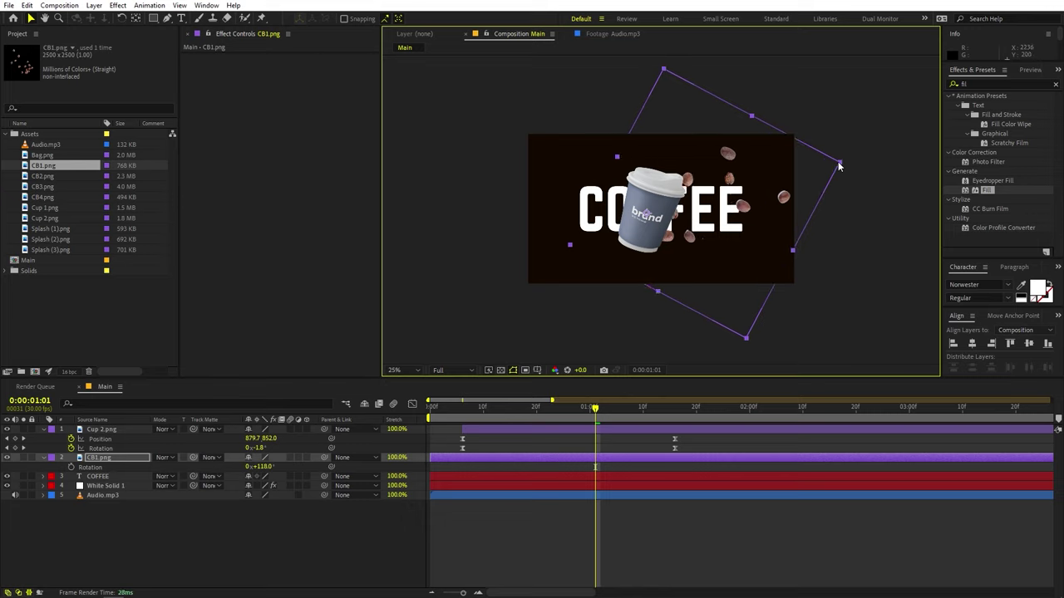
left_click_drag(827, 166, 819, 169)
left_click_drag(703, 212, 713, 204)
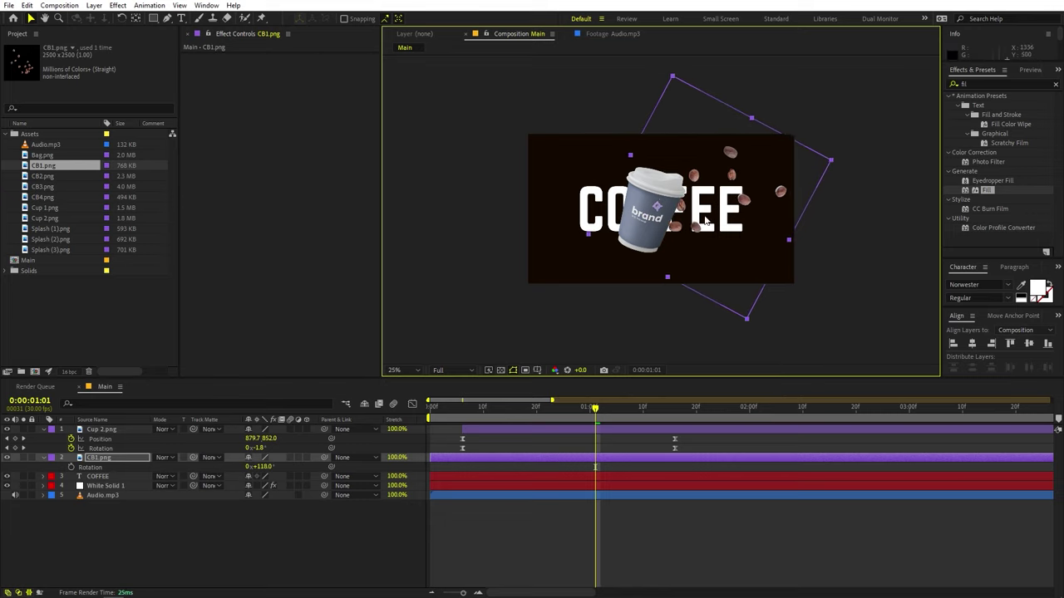
Align the CB1.png layer's start with Cup 2.png at about frame 6, parent it to Cup 2.png and preview.
left_click_drag(448, 461, 466, 459)
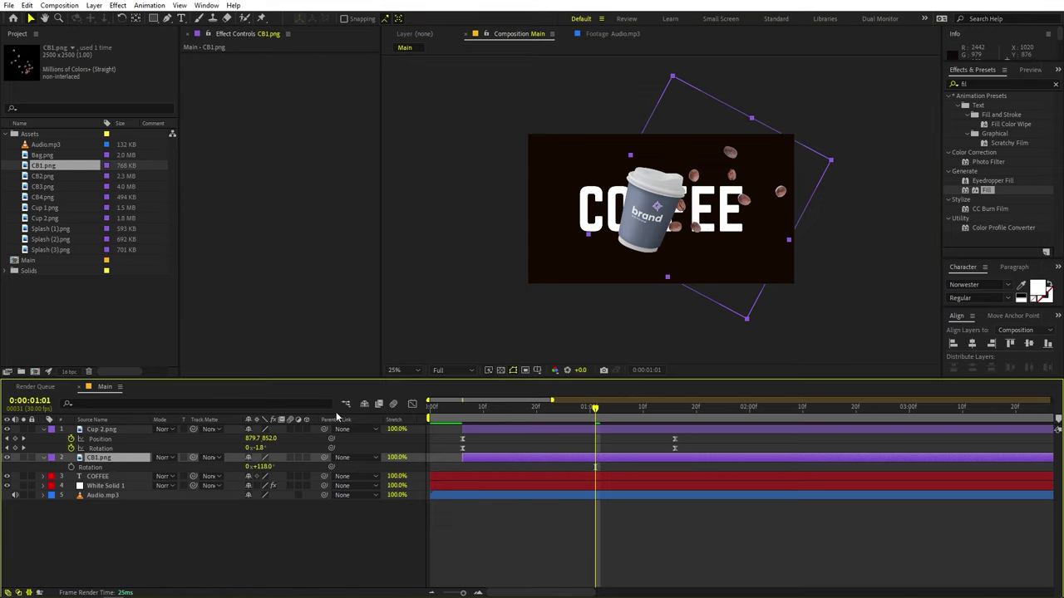
left_click_drag(176, 449, 105, 431)
left_click_drag(605, 410, 429, 410)
key("space")
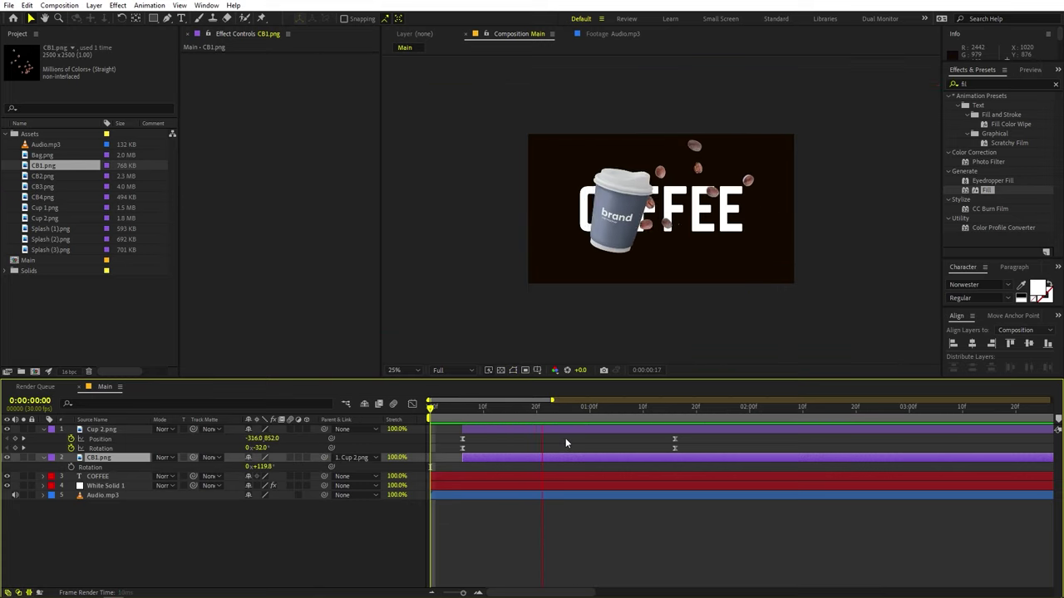
Keyframe the CB1.png Position at 0:00:01:16, and at 0:00:00:12 pull the beans behind the cup to about 595, 1217.
left_click_drag(634, 411, 675, 411)
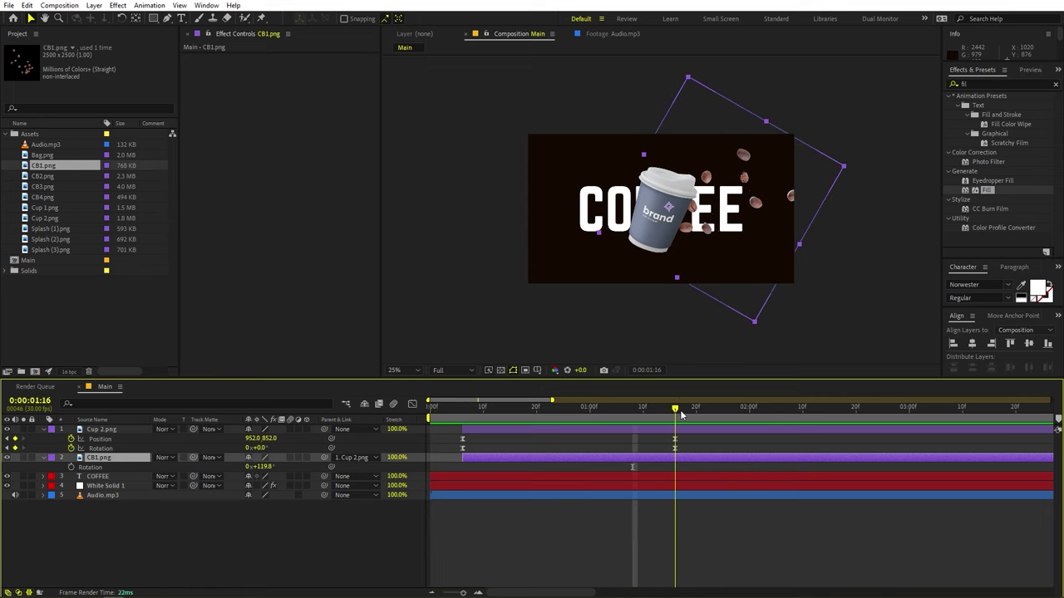
key("period")
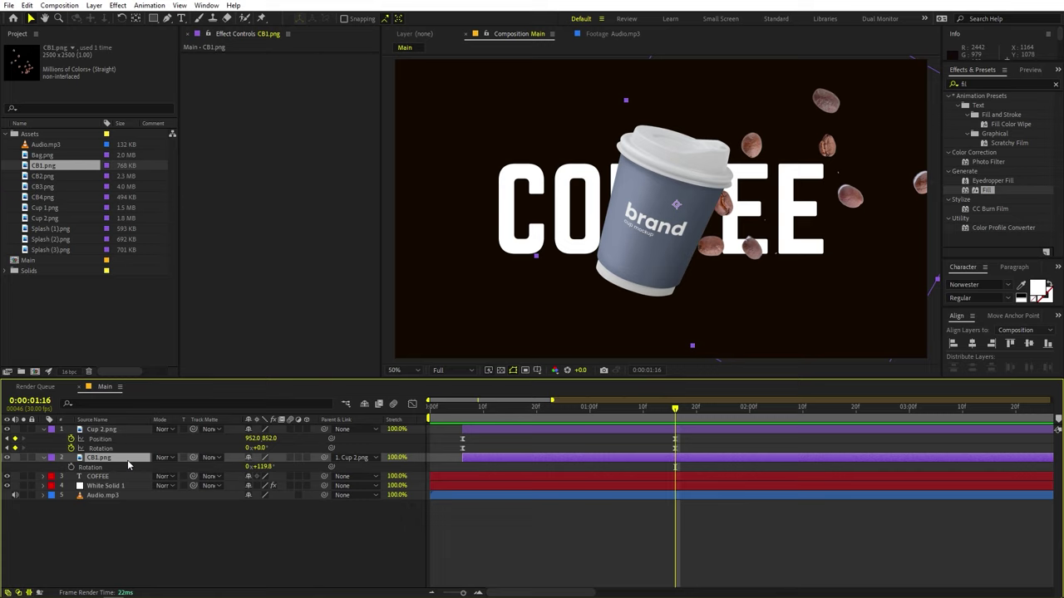
key("p")
left_click(70, 467)
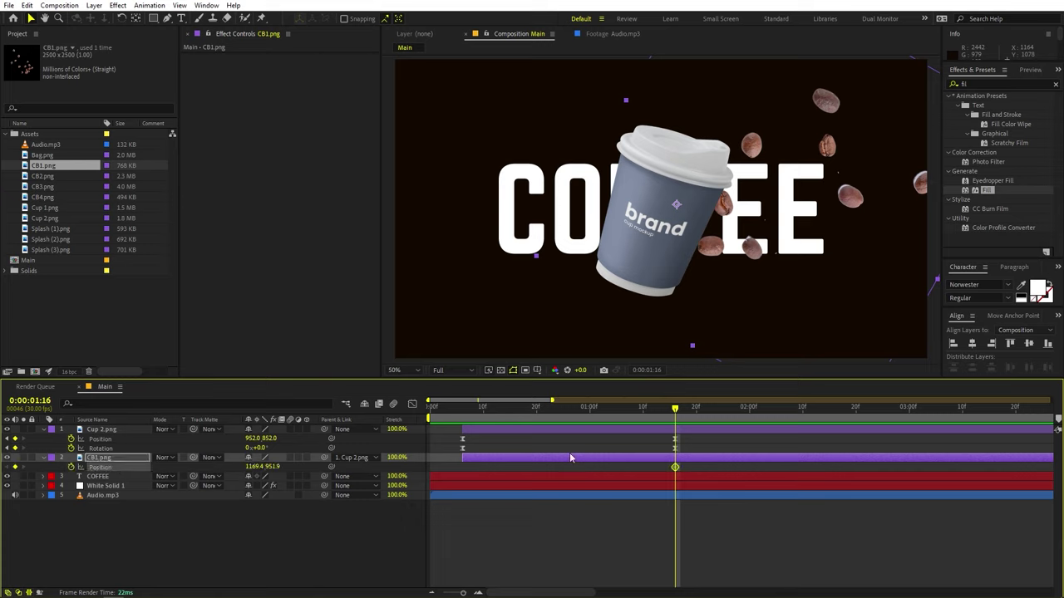
left_click_drag(664, 412, 495, 435)
left_click_drag(610, 158, 565, 193)
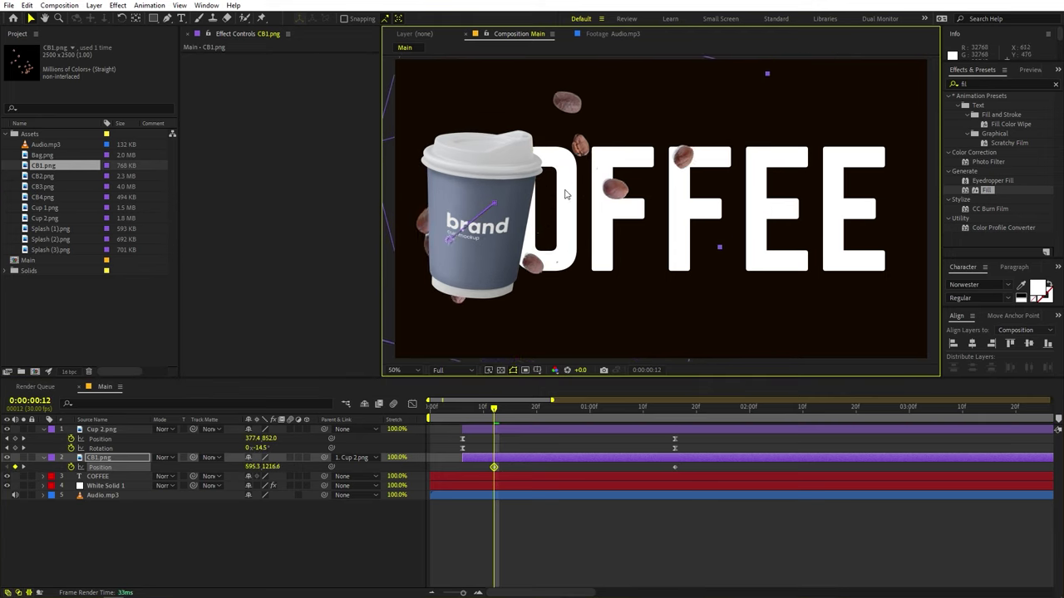
Move the final CB1.png Position keyframe to 0:00:02:25 and apply Easy Ease to both Position keyframes.
left_click_drag(500, 412, 692, 419)
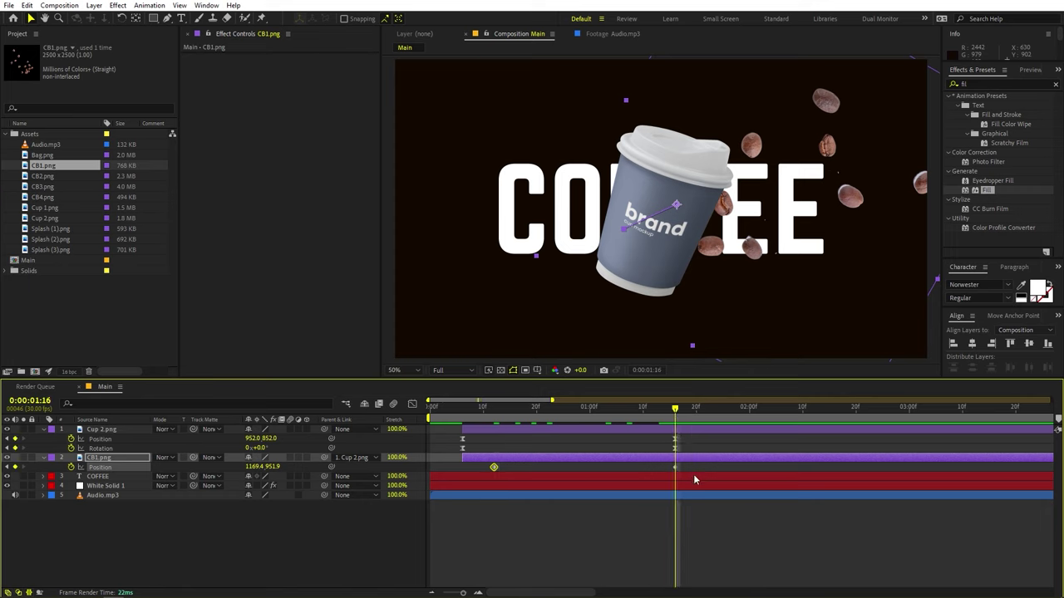
left_click_drag(674, 467, 884, 457)
left_click_drag(678, 412, 880, 425)
left_click_drag(891, 467, 442, 468)
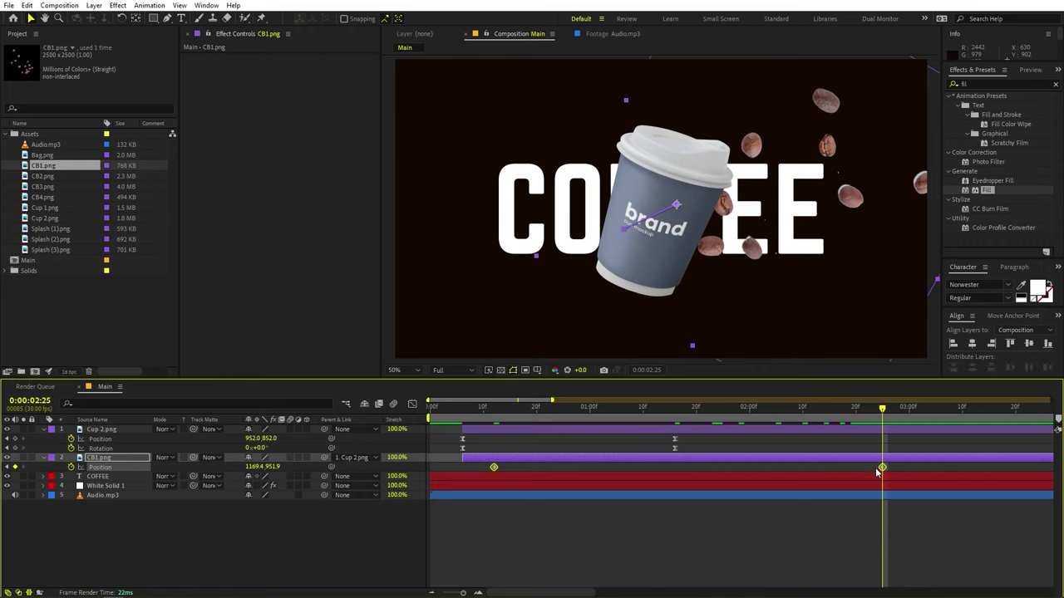
key("F9")
Reshape the CB1.png Position speed curve to peak sharply at its start, close the graph and preview from the beginning.
left_click(412, 404)
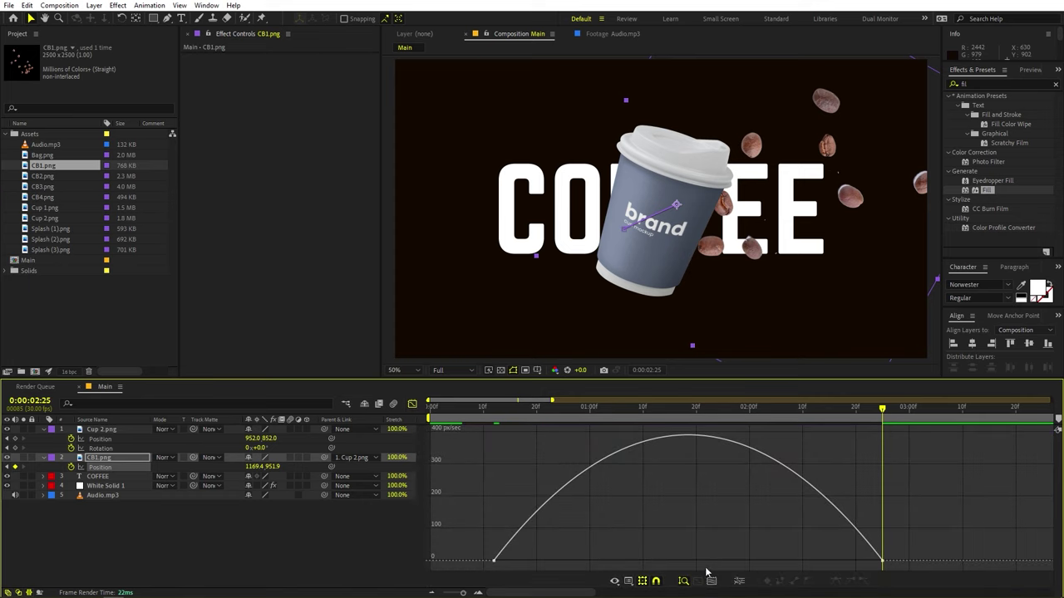
left_click_drag(817, 561, 575, 570)
left_click_drag(570, 554, 428, 575)
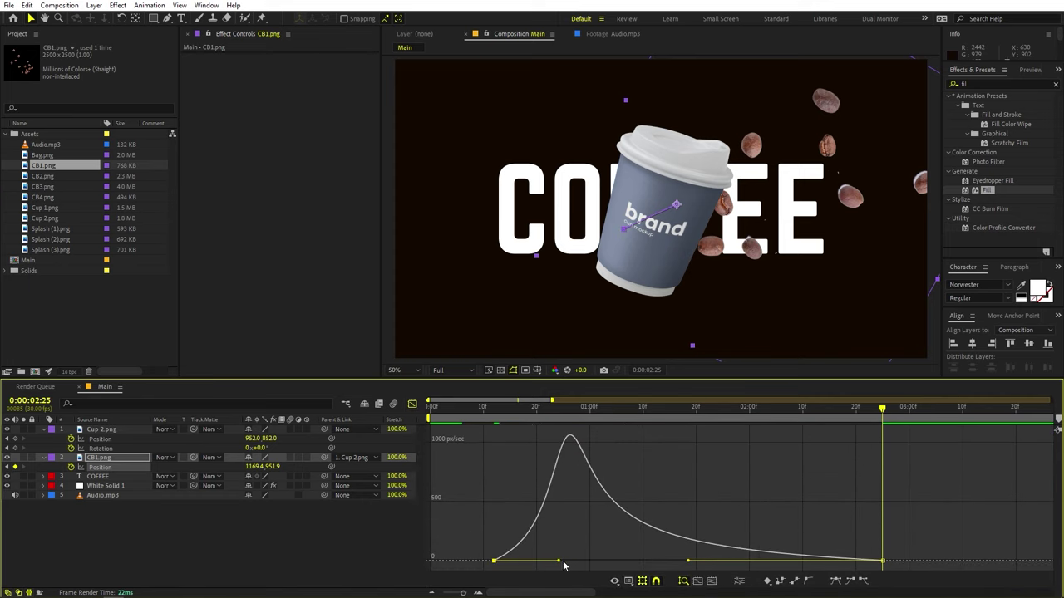
left_click_drag(558, 562, 496, 562)
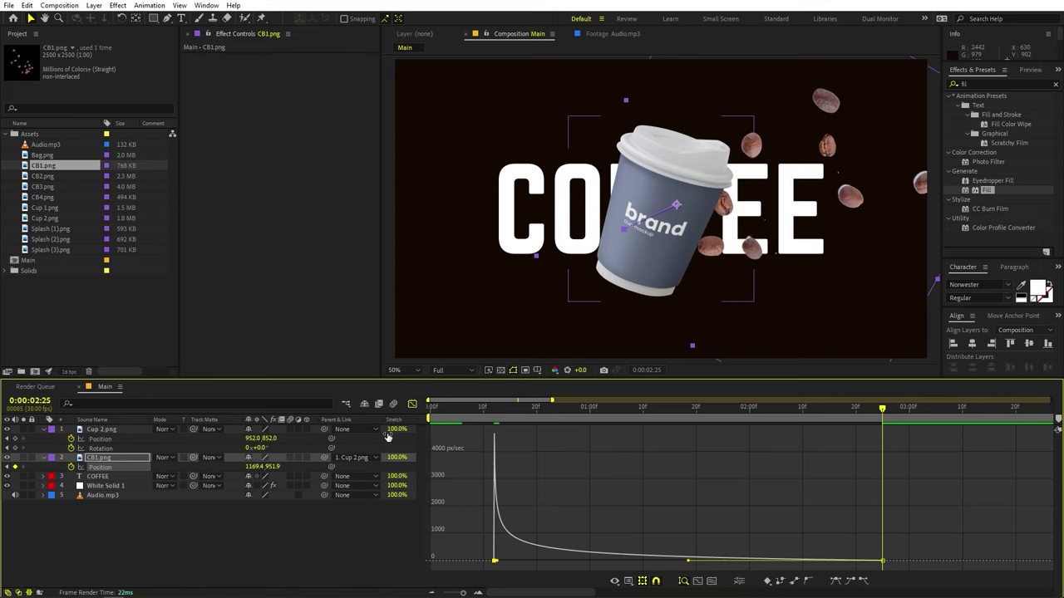
left_click(412, 404)
key("Home")
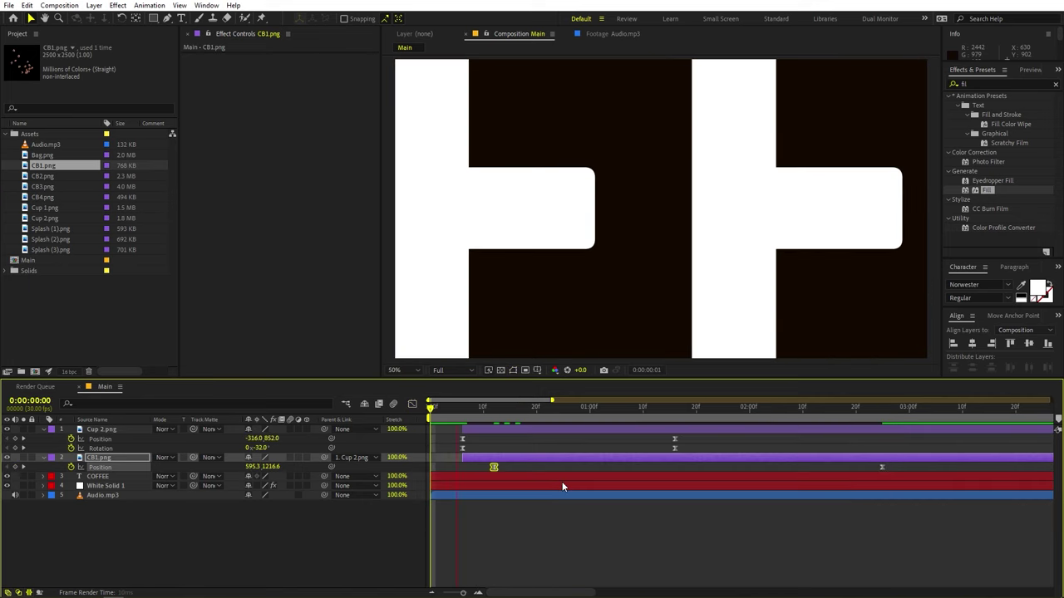
Move the first CB1.png Position keyframe to frame 6 and preview the composition from the beginning.
key("space")
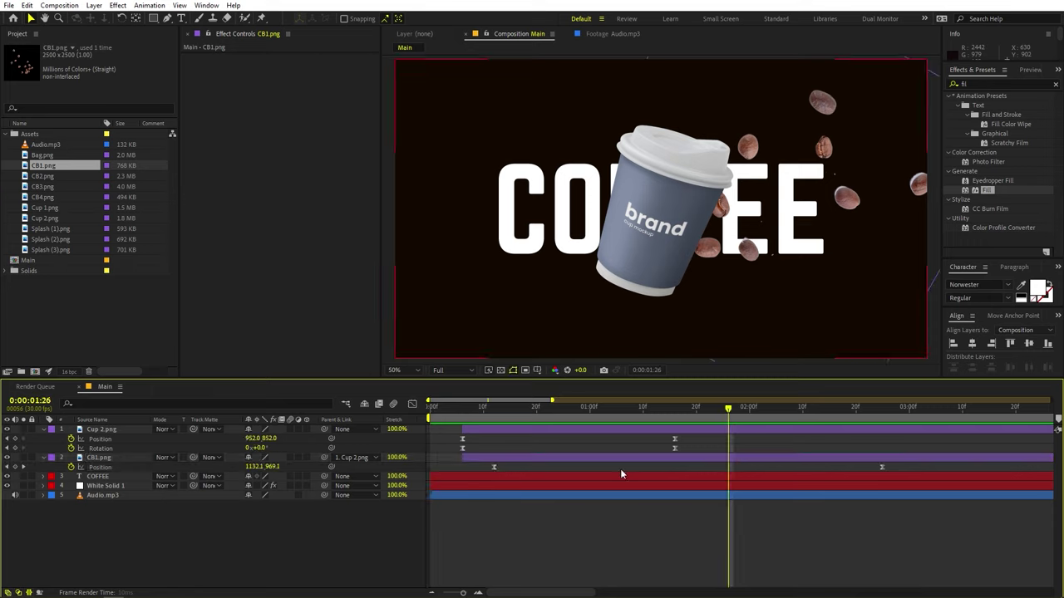
left_click_drag(493, 467, 465, 468)
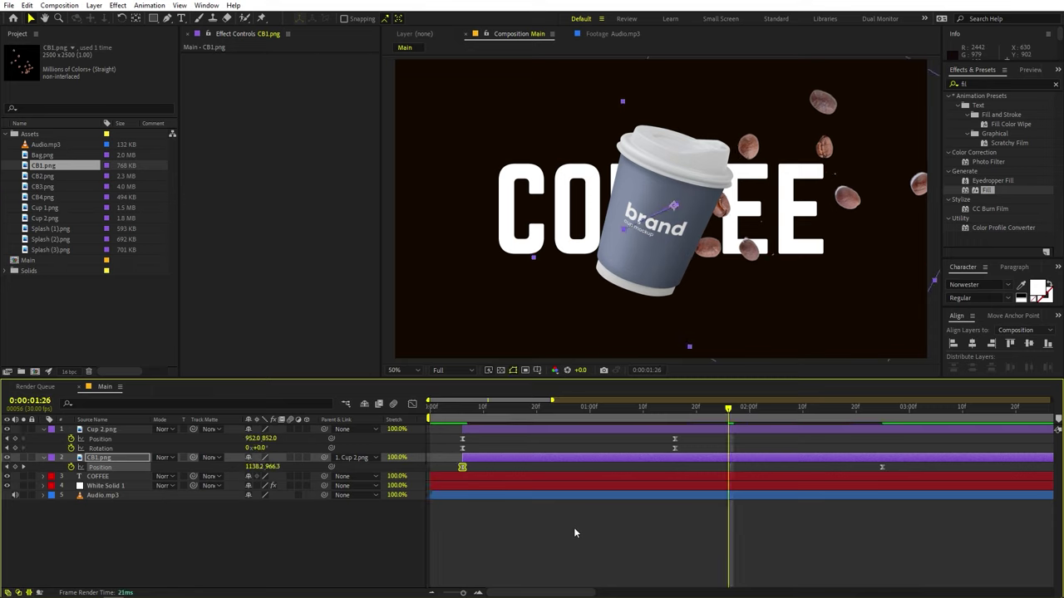
key("semicolon")
left_click_drag(488, 413, 360, 440)
key("space")
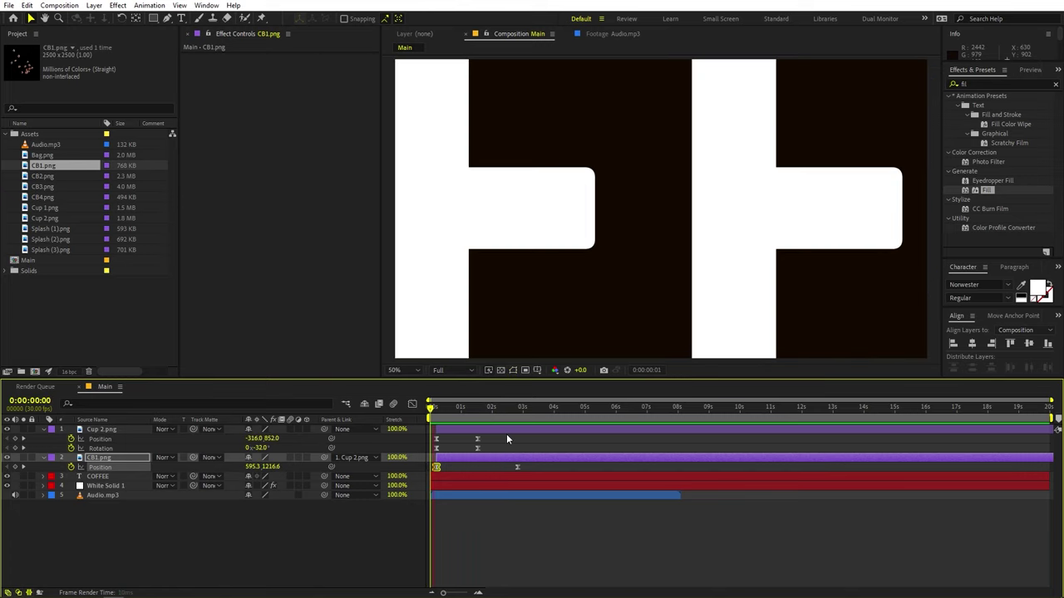
key("space")
At 0:00:02:25, shift the CB1.png beans slightly lower to about 1181, 1053 and preview from the start.
left_click_drag(498, 415, 519, 417)
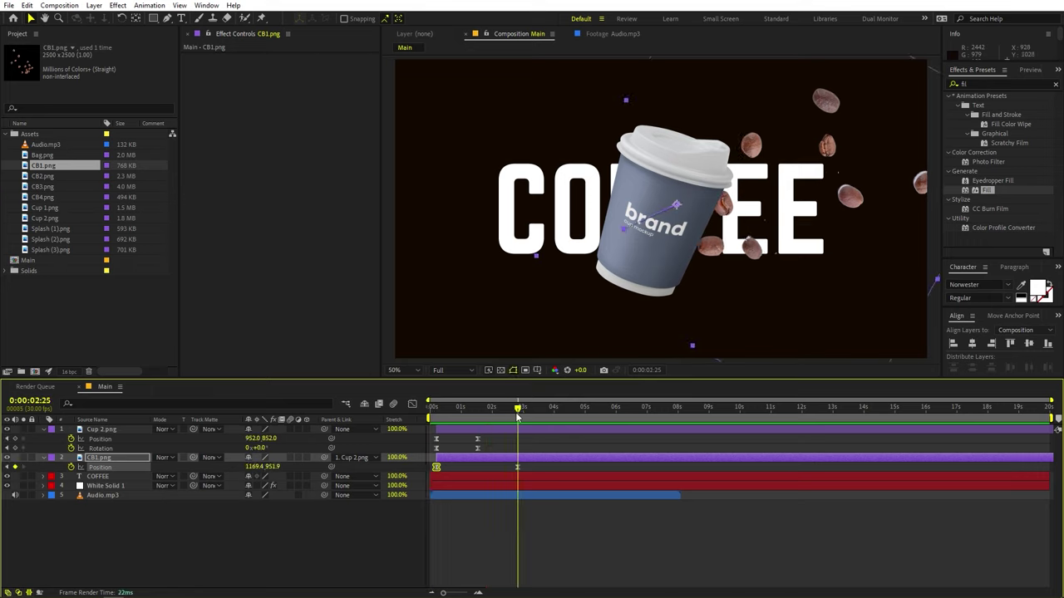
left_click_drag(784, 200, 786, 206)
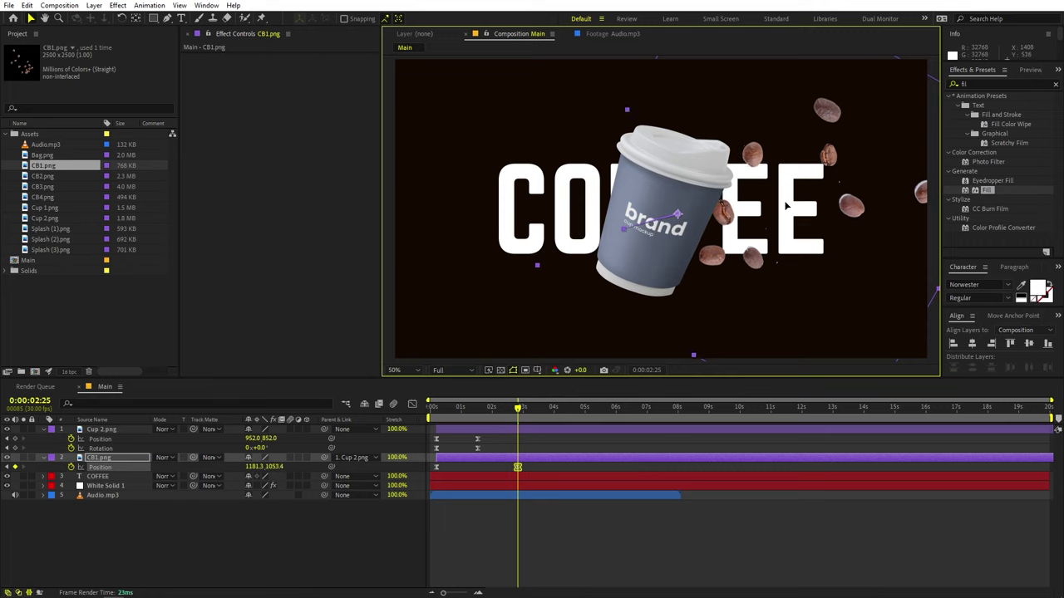
key("Home")
key("space")
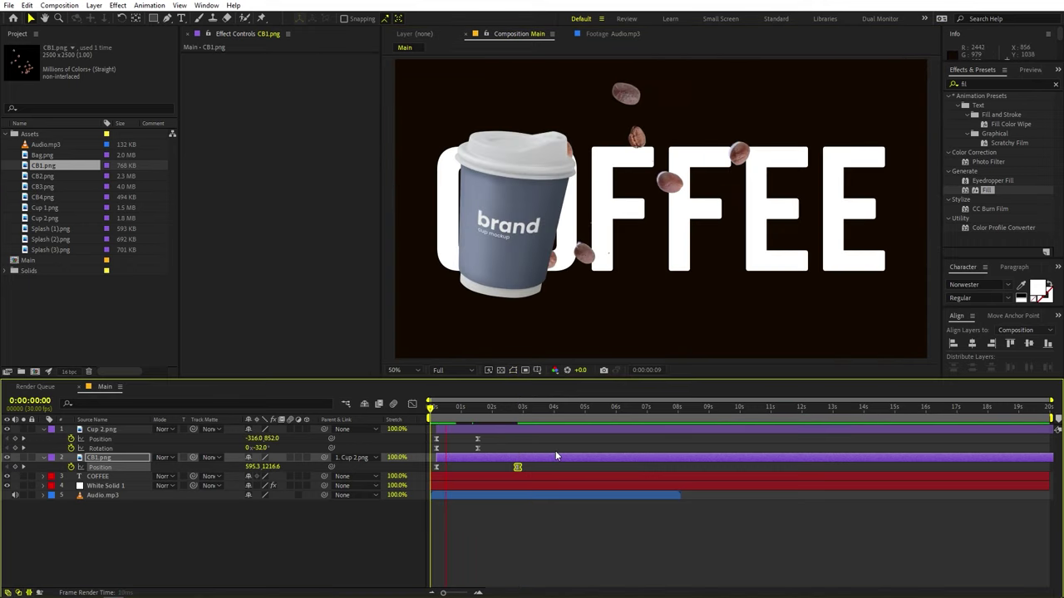
key("space")
left_click(519, 524)
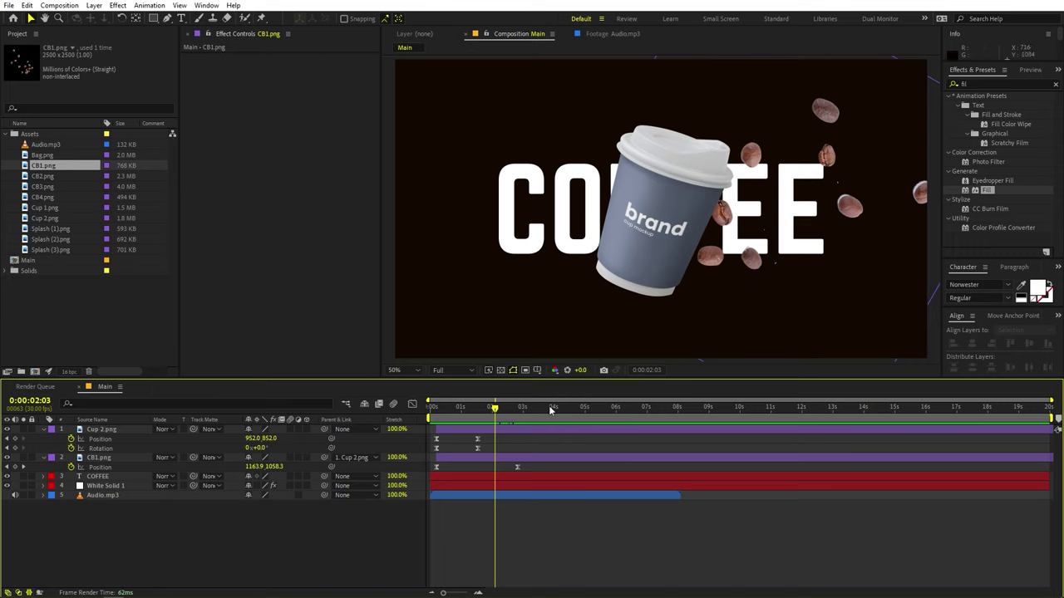
At 0:00:03:06, add Splash (3).png to the composition directly beneath the CB1.png layer.
left_click_drag(489, 410, 530, 409)
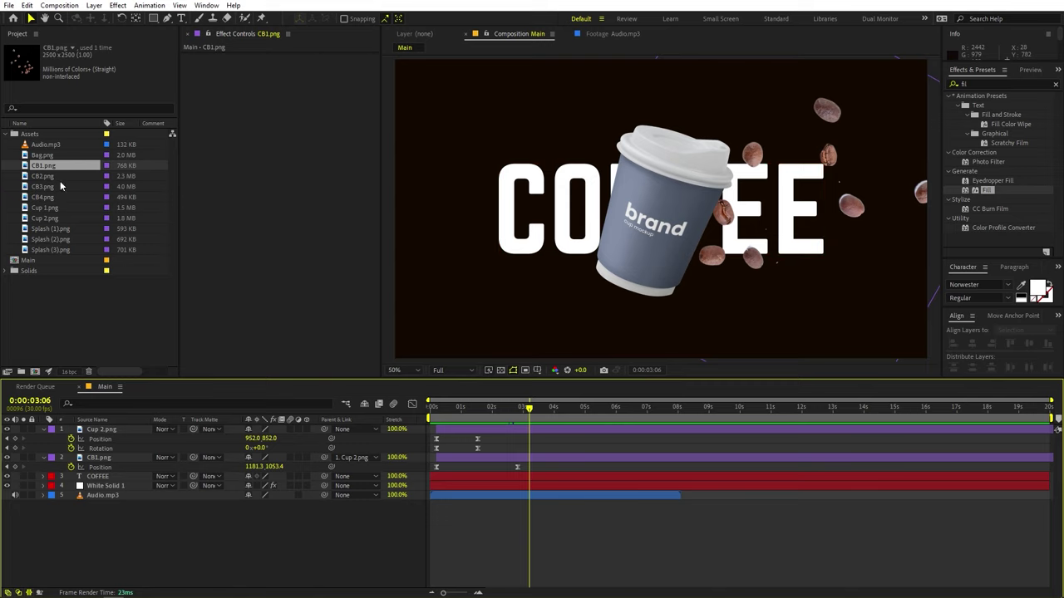
left_click(45, 231)
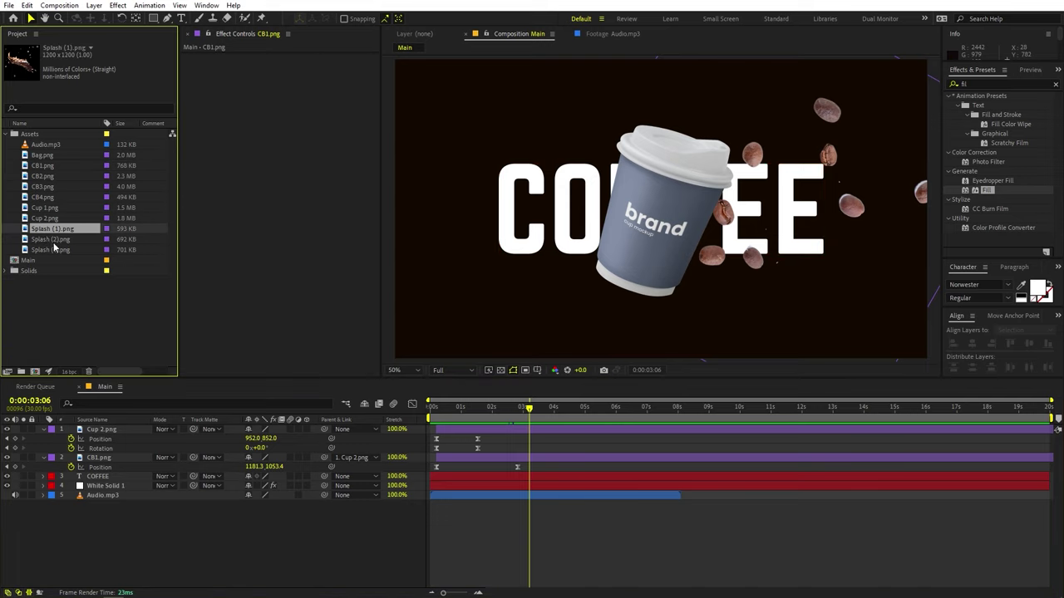
left_click(53, 243)
left_click(53, 251)
left_click_drag(55, 253, 160, 477)
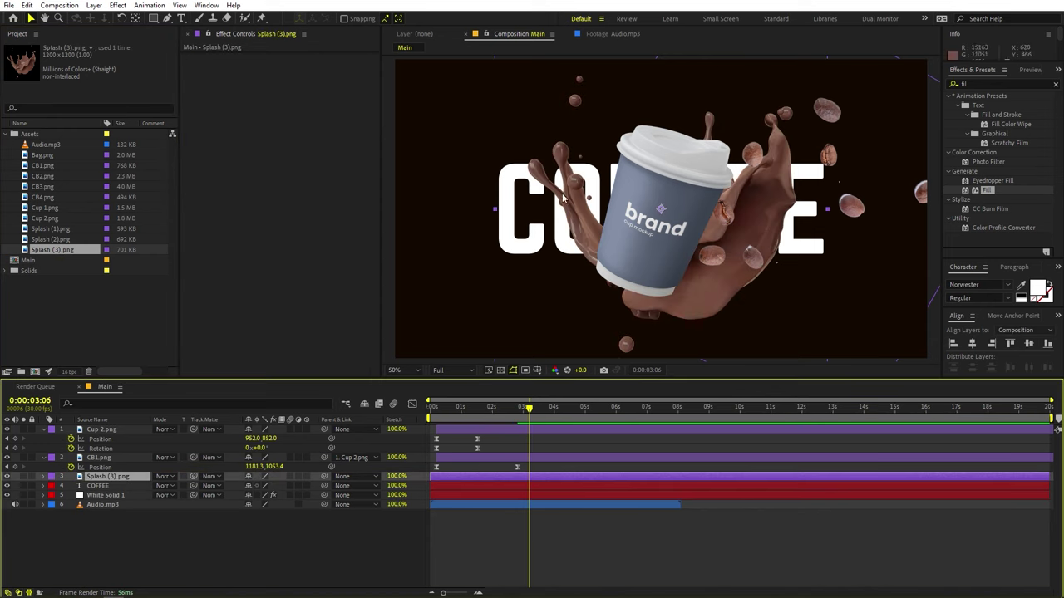
Reposition the Splash (3).png image slightly higher behind the cup and move its anchor point to the base of the splash.
left_click_drag(691, 308, 678, 286)
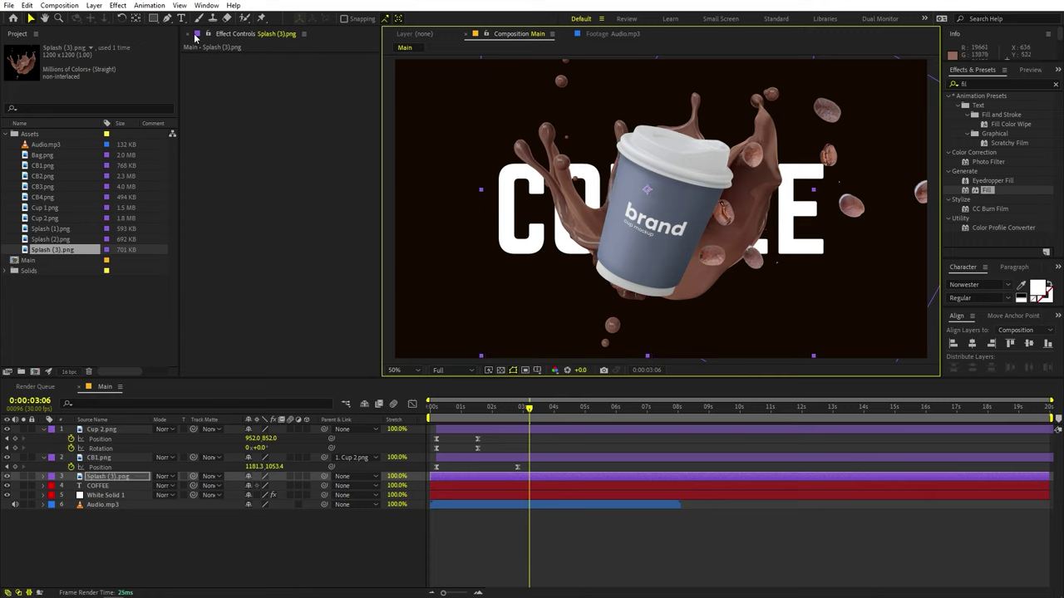
left_click(137, 18)
left_click_drag(645, 188, 629, 302)
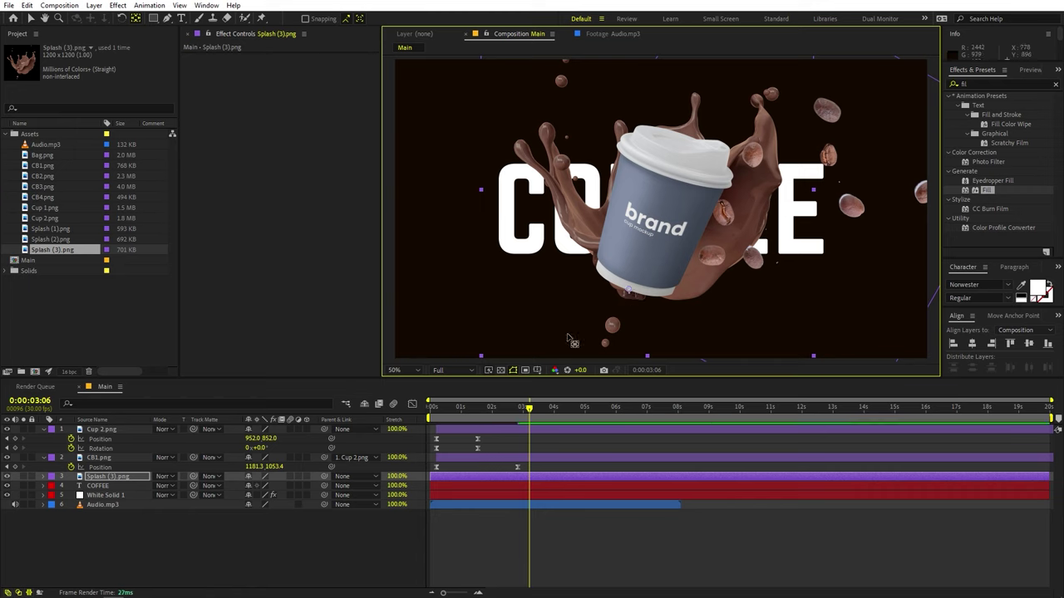
Keyframe the Splash (3).png Scale at 100% around 2.5 seconds and at 0% on frame 6.
left_click(112, 476)
key("s")
mouse_move(265, 486)
left_mouse_down()
mouse_move(241, 486)
mouse_move(295, 486)
mouse_move(250, 486)
mouse_move(265, 485)
left_mouse_up()
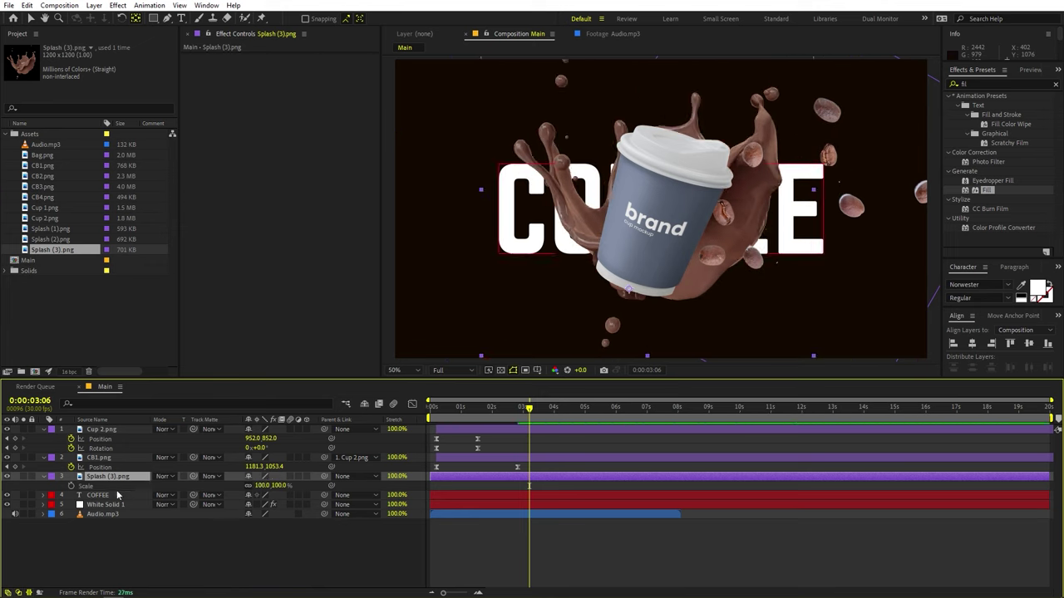
left_click(70, 486)
left_click_drag(530, 486, 508, 487)
left_click_drag(494, 407, 435, 420)
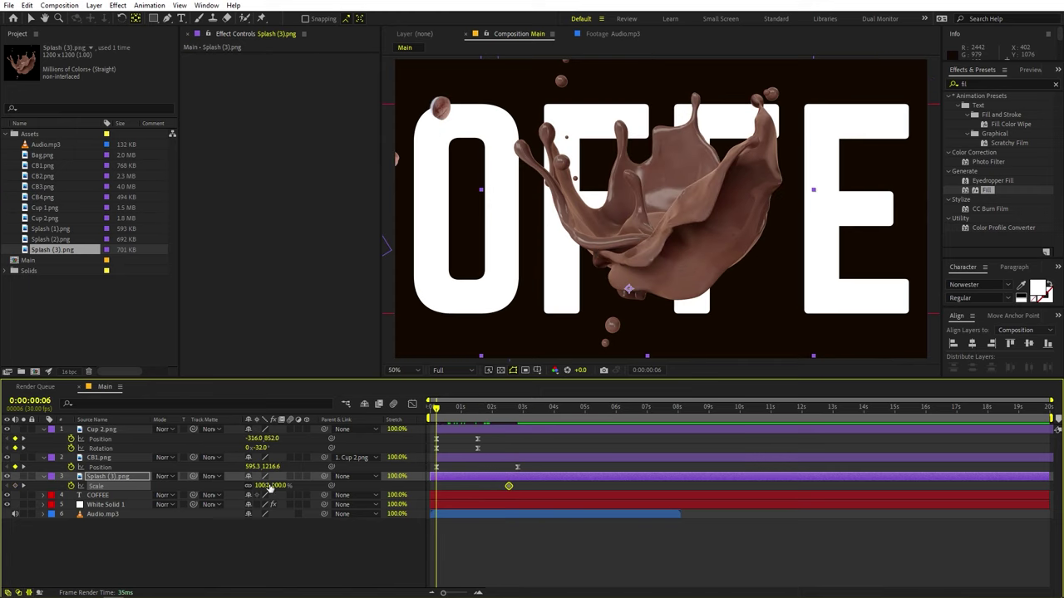
key("Return")
Apply Easy Ease to both Splash (3).png Scale keyframes, reshape the speed curve to peak sharply at its start, and preview.
left_click_drag(521, 485, 403, 497)
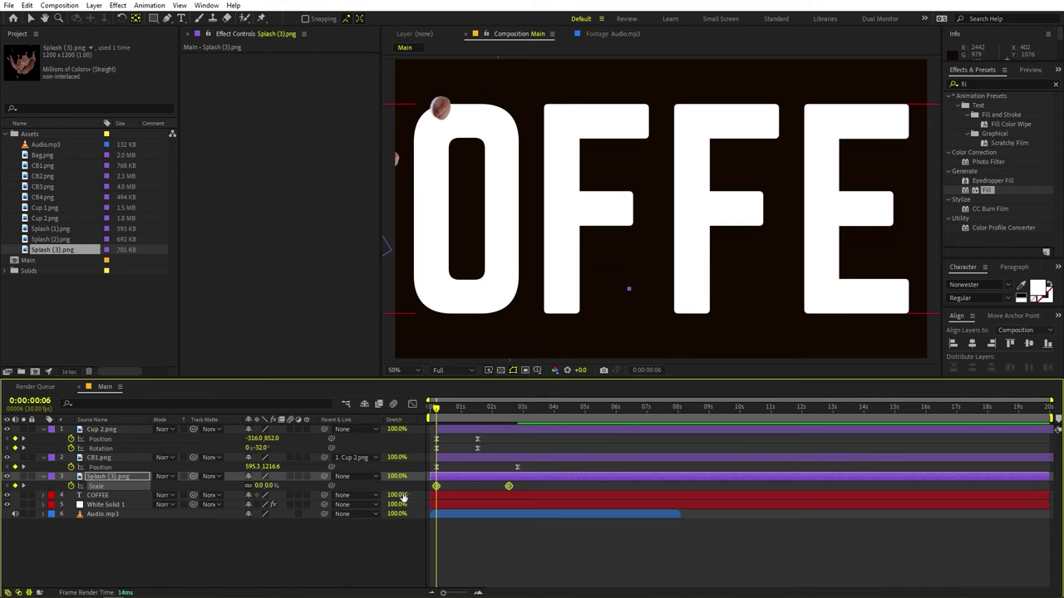
left_click(414, 405)
left_click(467, 558)
left_click_drag(499, 559, 415, 565)
left_click(598, 489)
key("space")
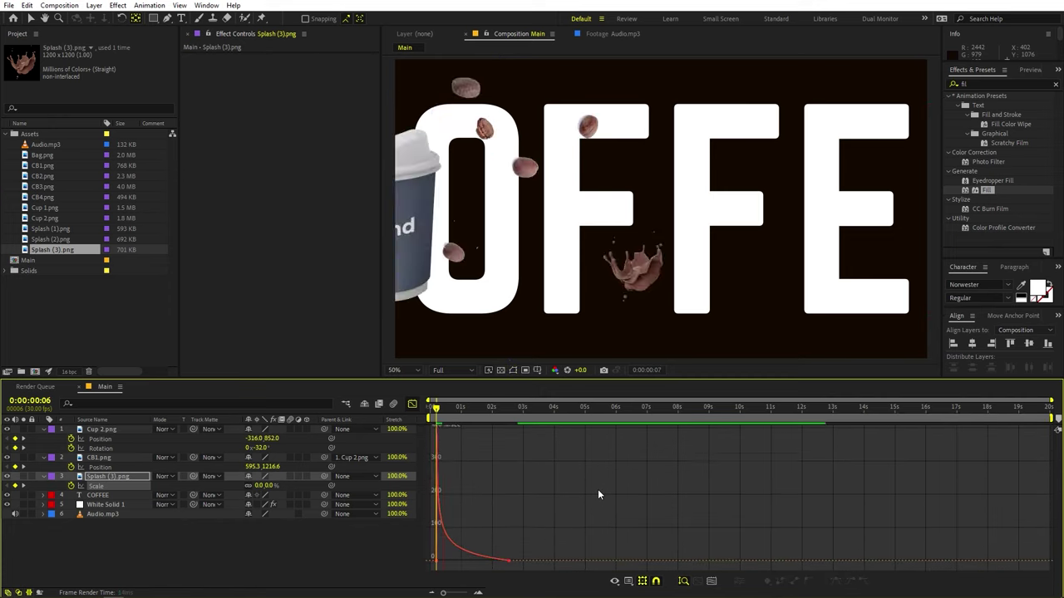
left_click(412, 404)
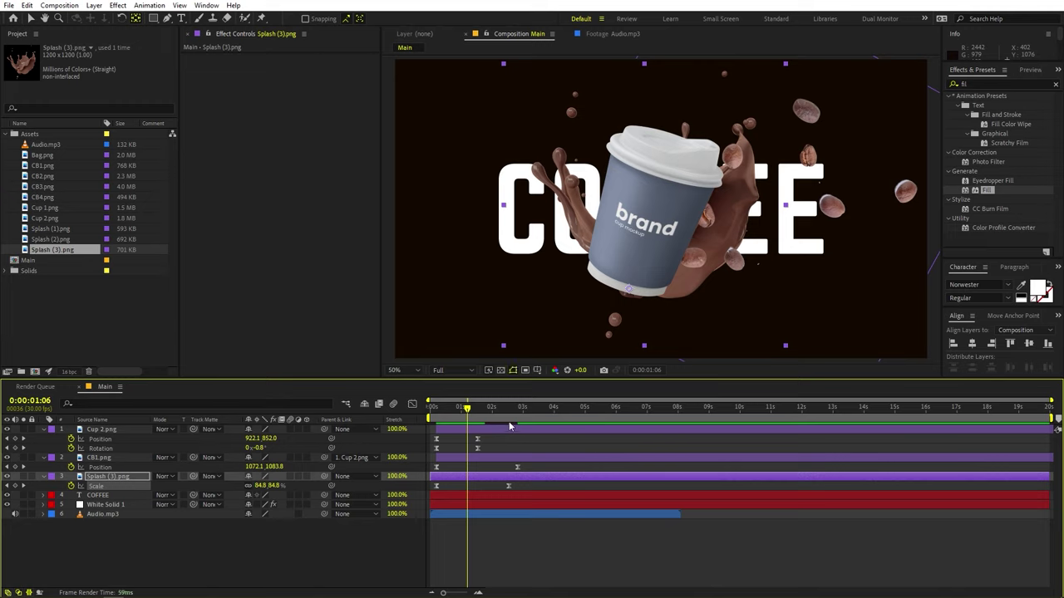
Shift the Splash (3).png layer and its keyframes to start at about frame 26, and preview from the beginning.
key("Home")
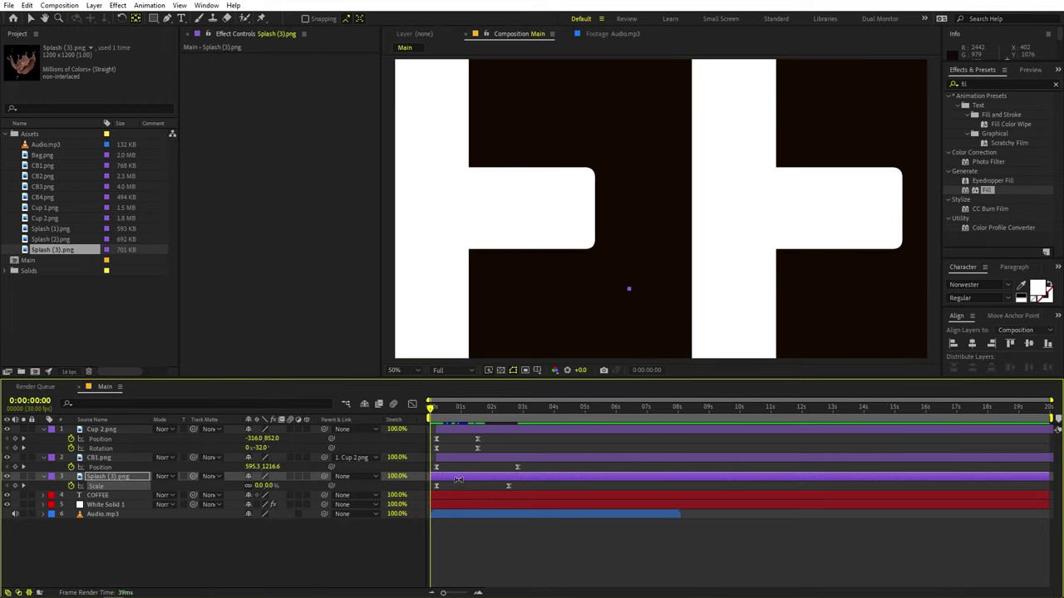
key("v")
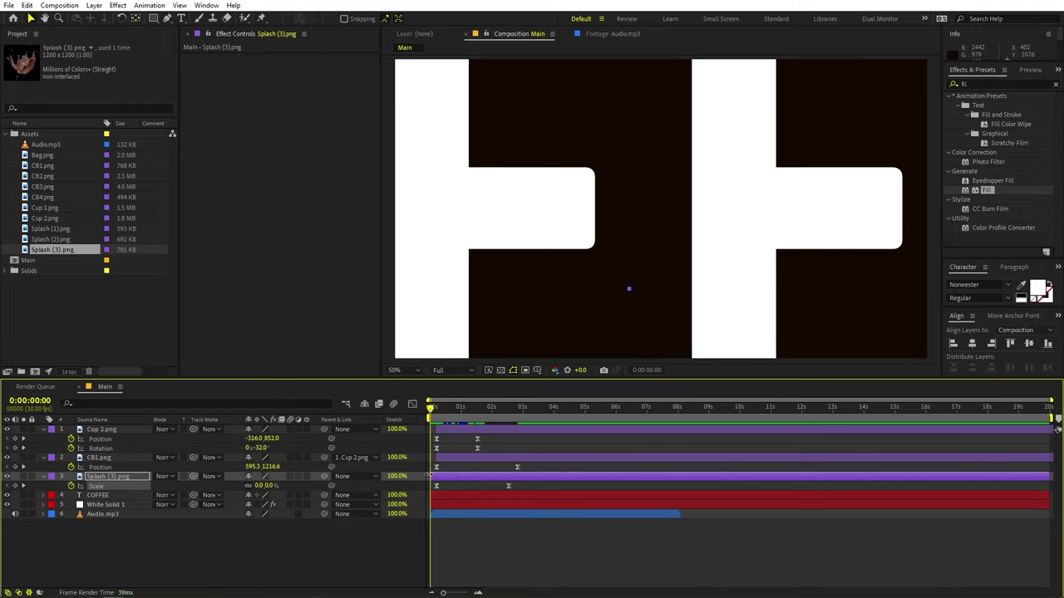
left_click_drag(445, 480, 465, 481)
key("space")
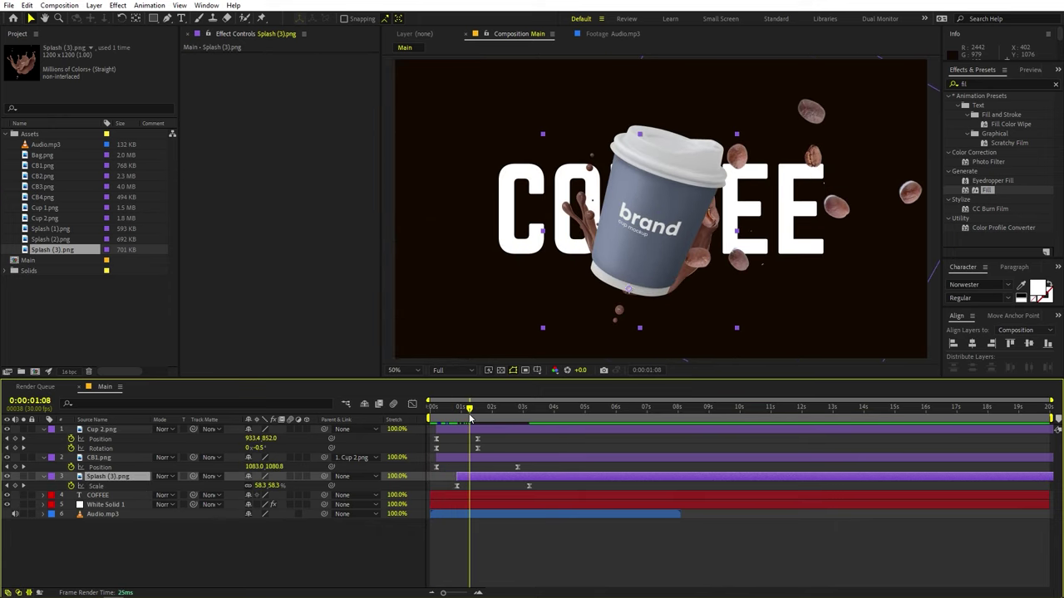
left_click_drag(475, 416, 430, 416)
key("space")
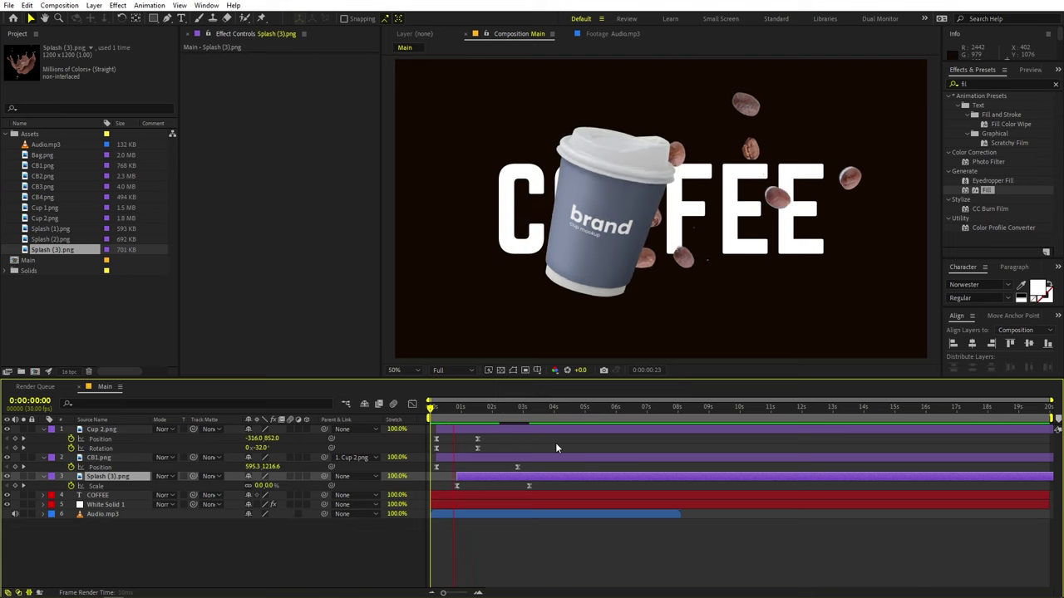
key("space")
Move the final Splash (3).png Scale keyframe to about 2 seconds and preview the faster splash.
left_click_drag(529, 486, 490, 486)
key("space")
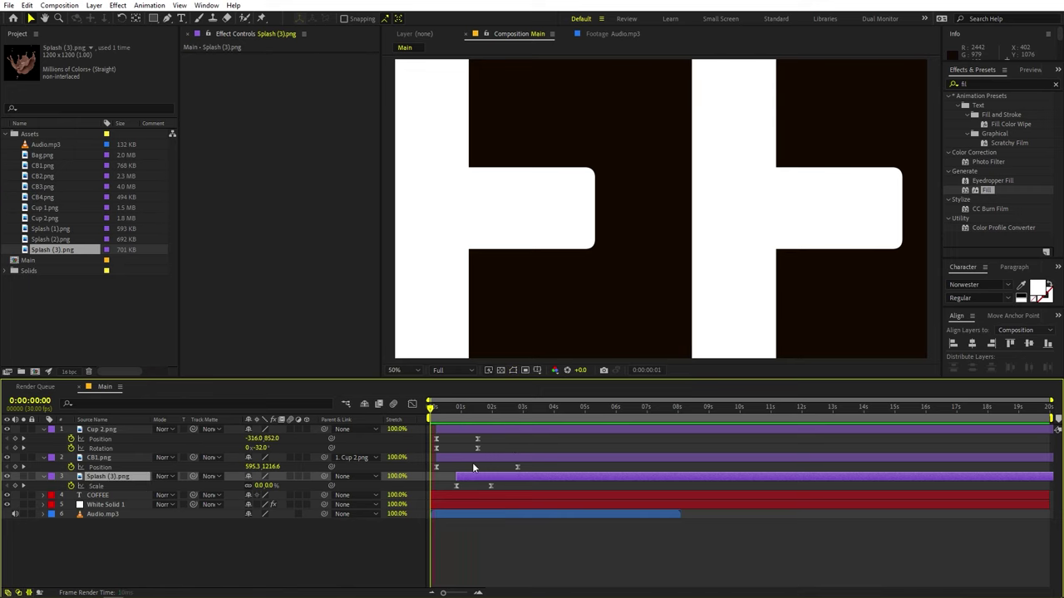
key("space")
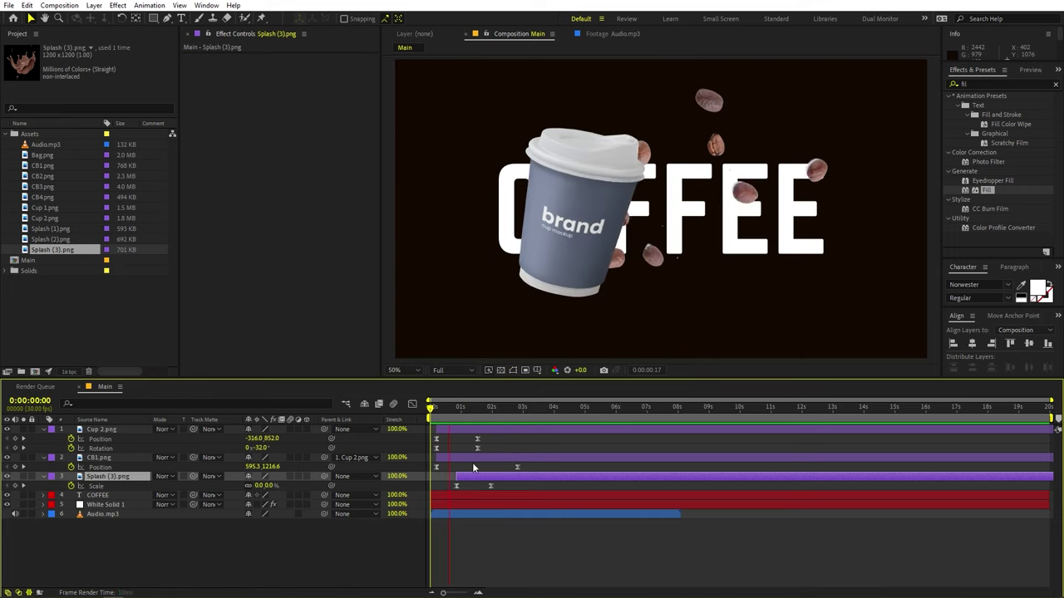
key("space")
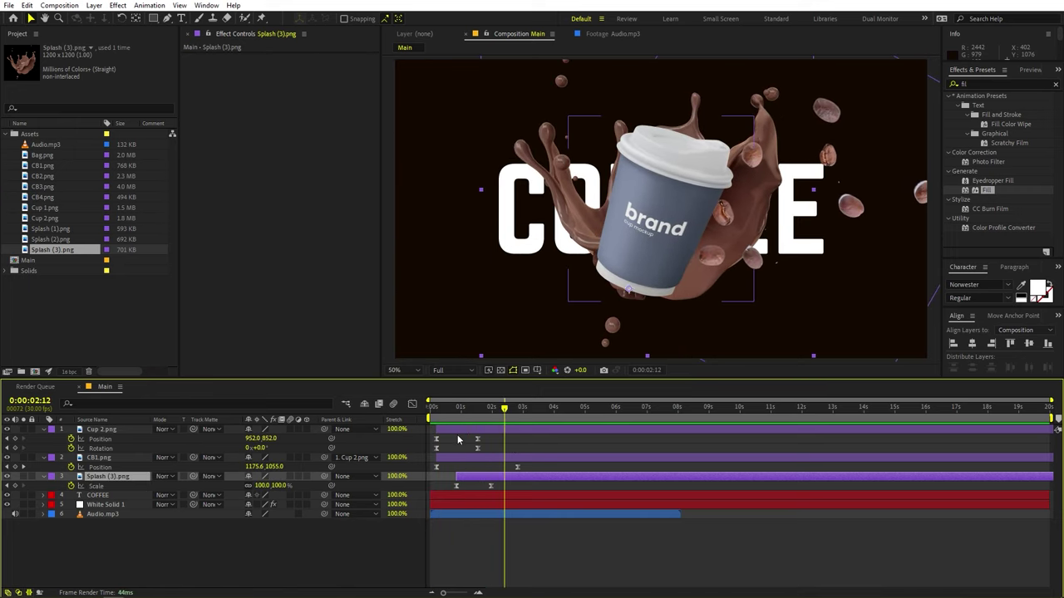
Shift the Splash (3).png layer a few frames earlier to start at about frame 22, and preview the timing with the cup.
left_click_drag(467, 410, 426, 429)
key("space")
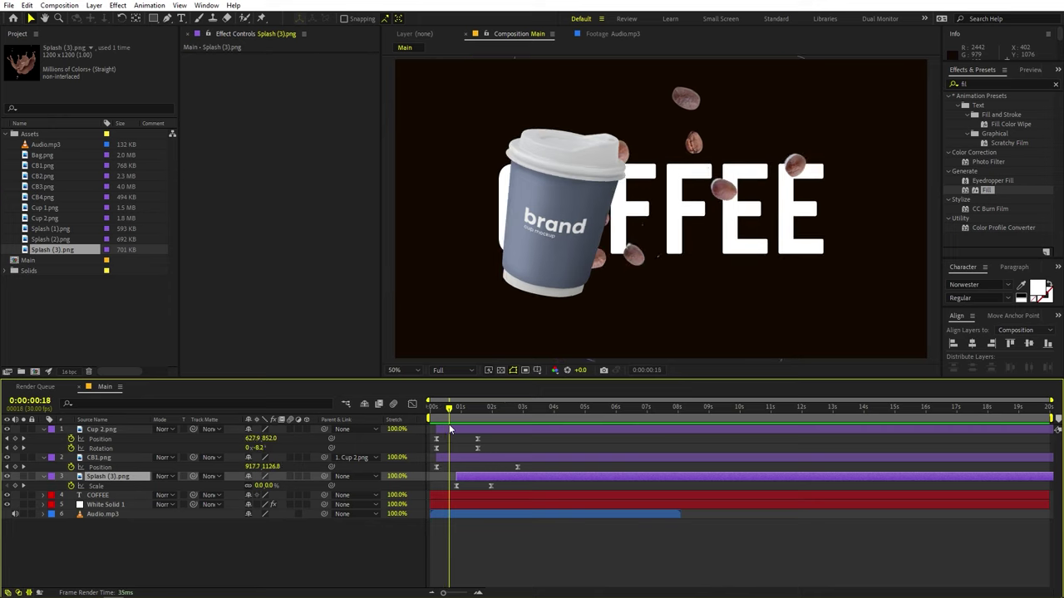
key("space")
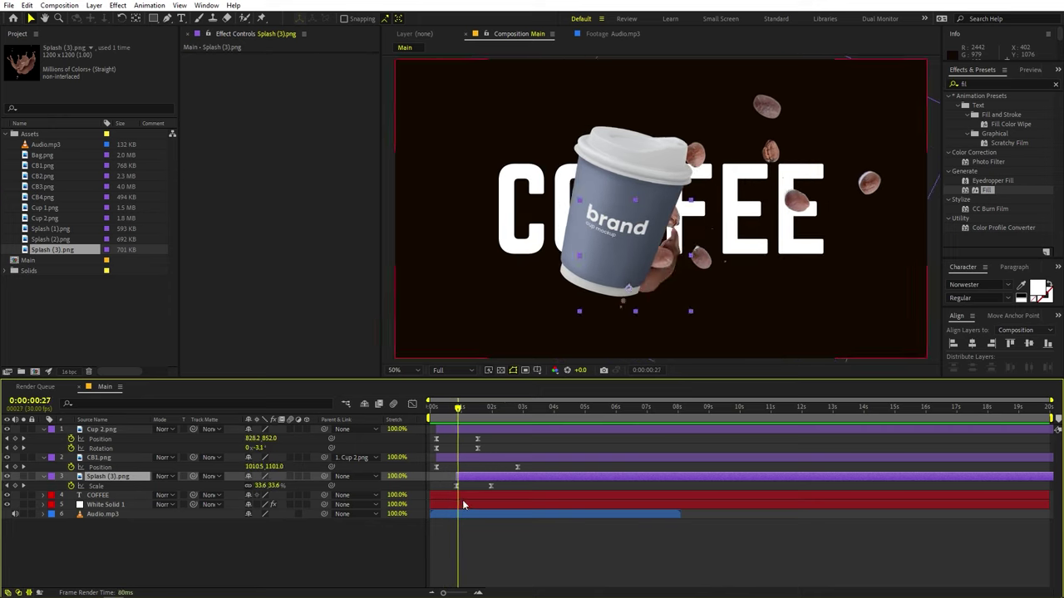
left_click_drag(470, 481, 466, 480)
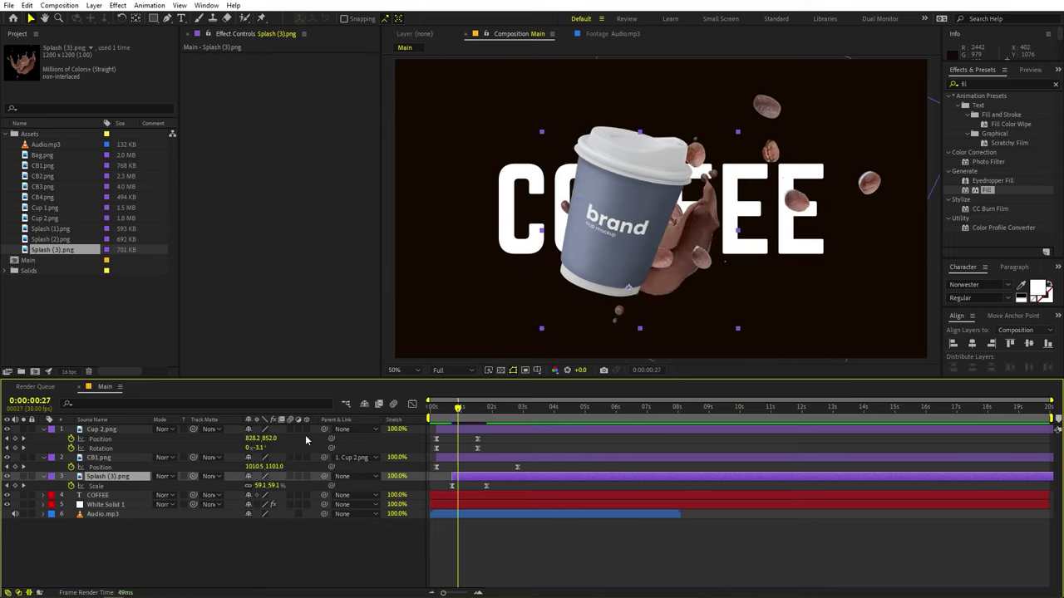
key("space")
key("space")
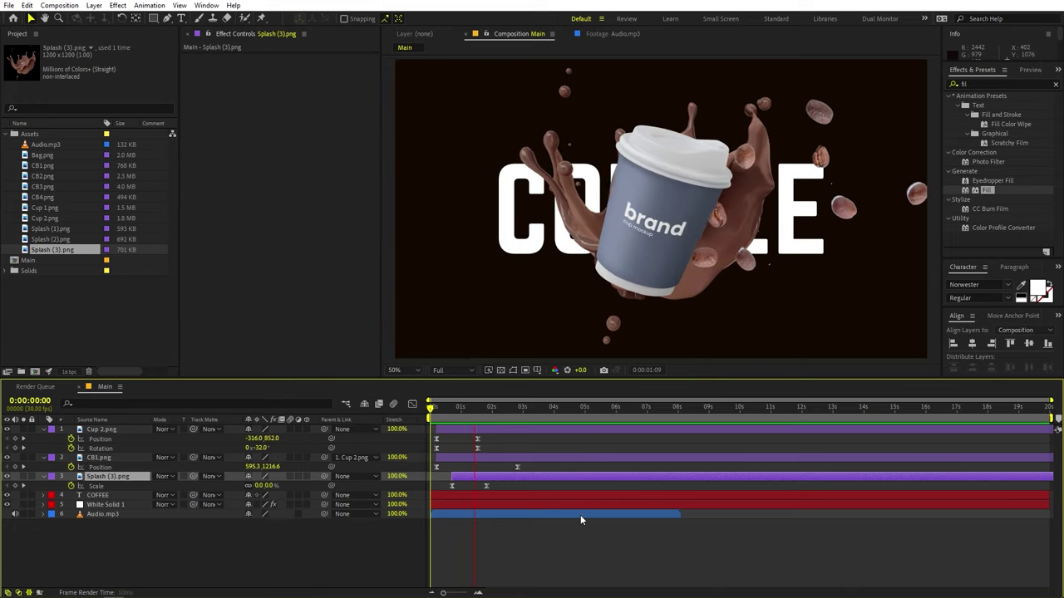
key("space")
left_click(588, 553)
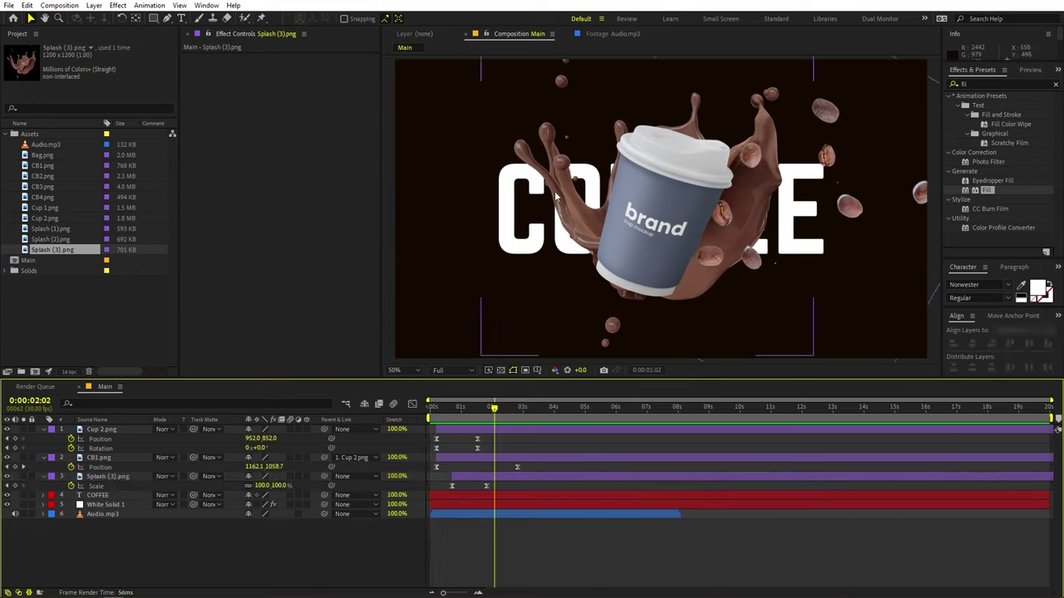
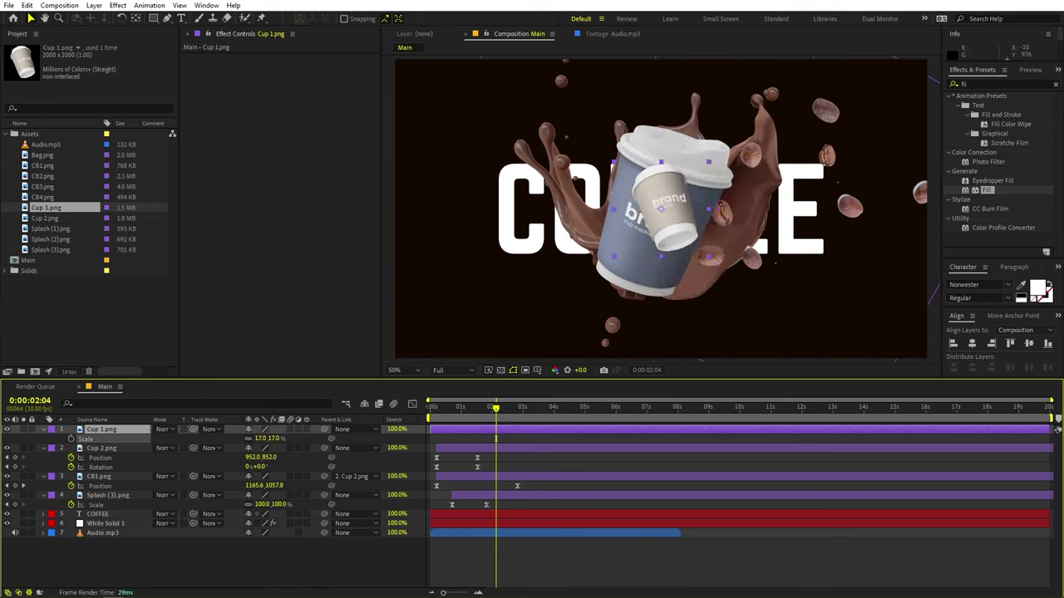
Position Cup 1.png centred above the large cup using the Title/Action Safe guides, and scale it to 14.9%.
left_click_drag(672, 231, 663, 134)
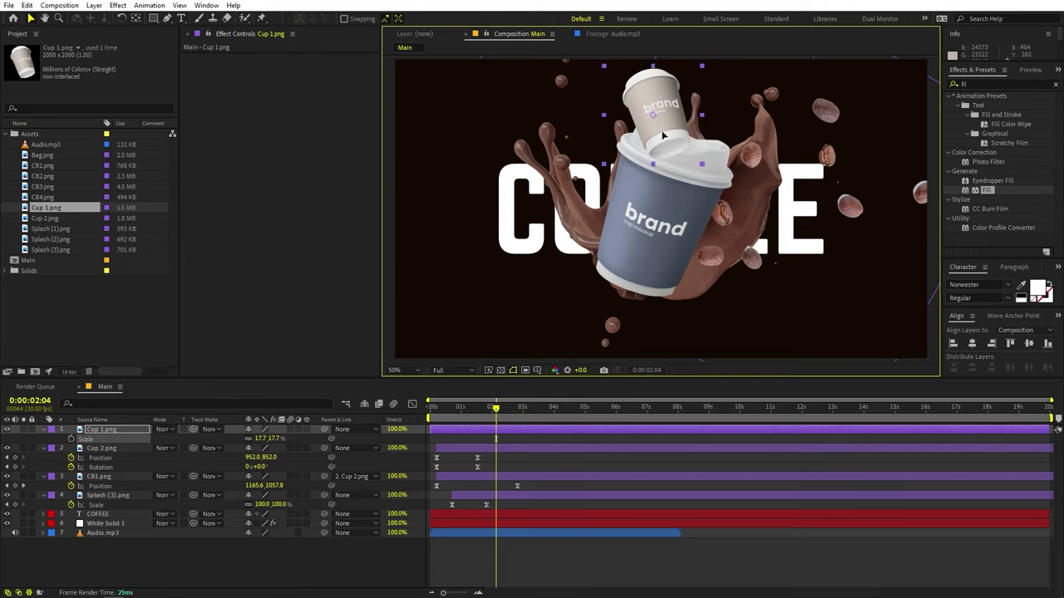
left_click(537, 370)
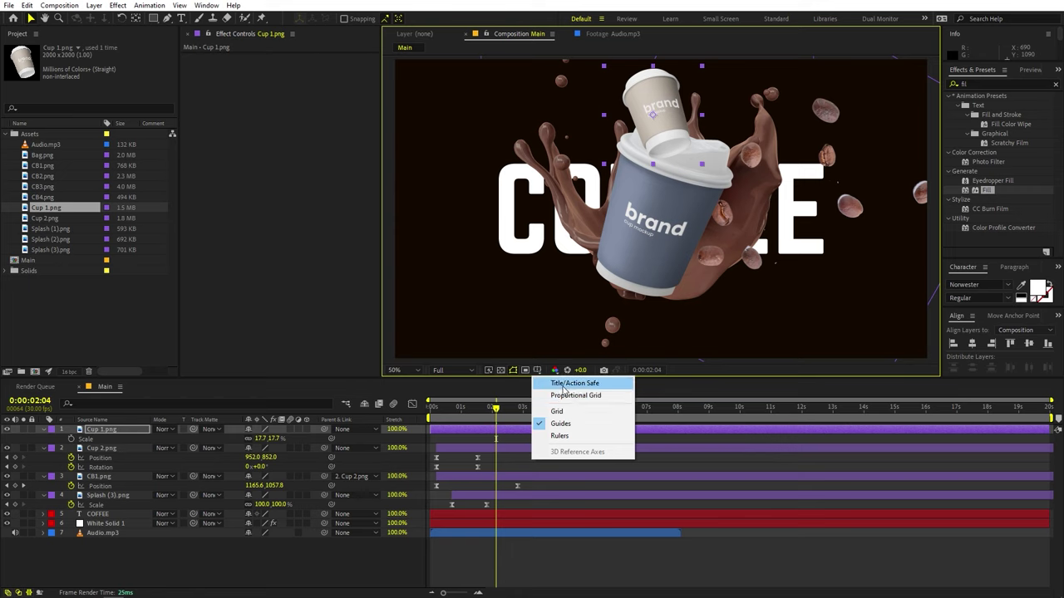
left_click(567, 383)
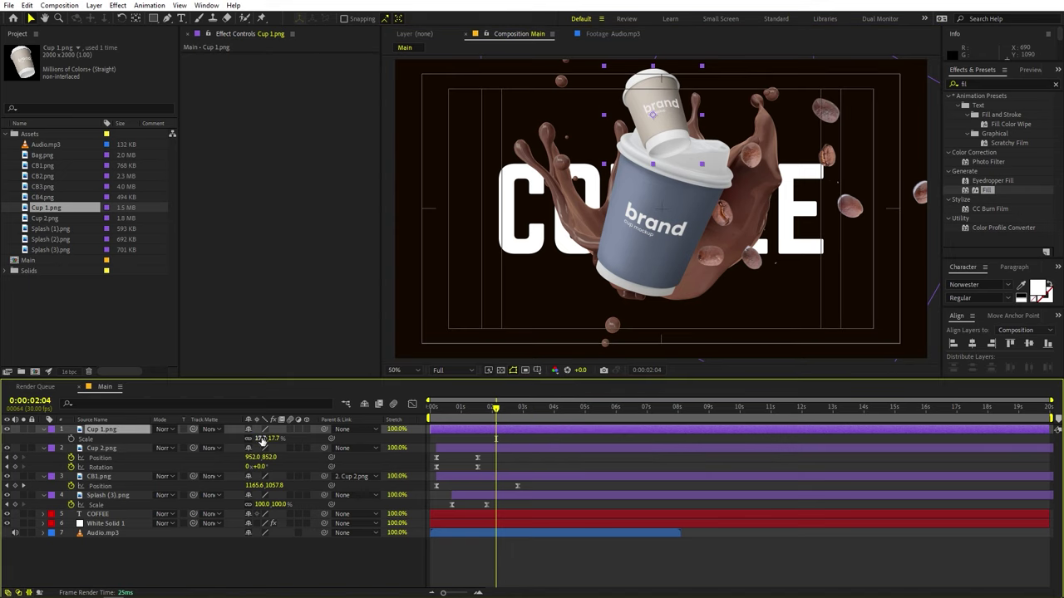
left_click_drag(262, 443, 250, 449)
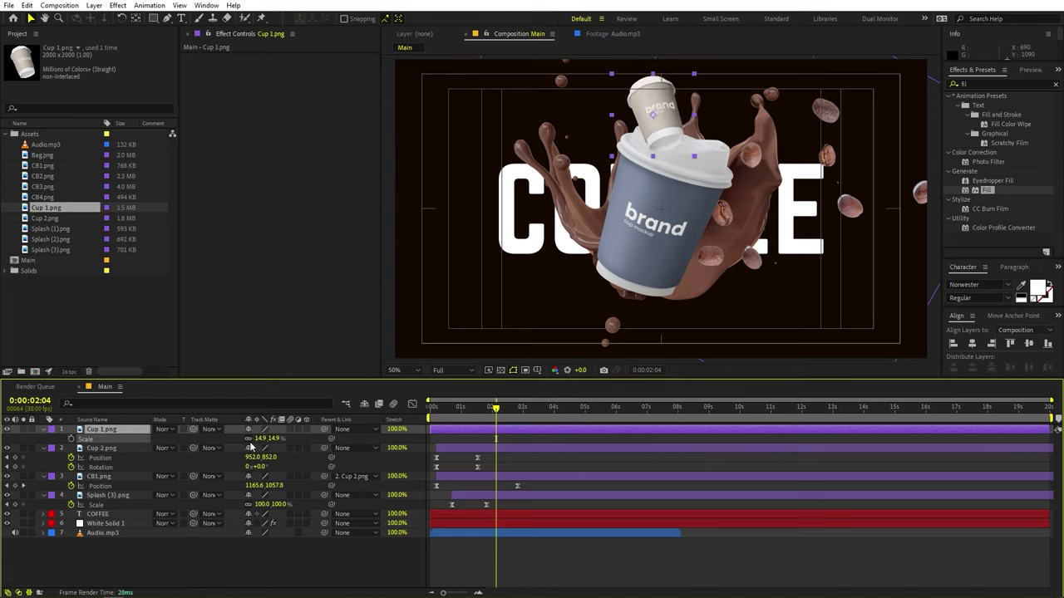
left_click_drag(664, 118, 677, 113)
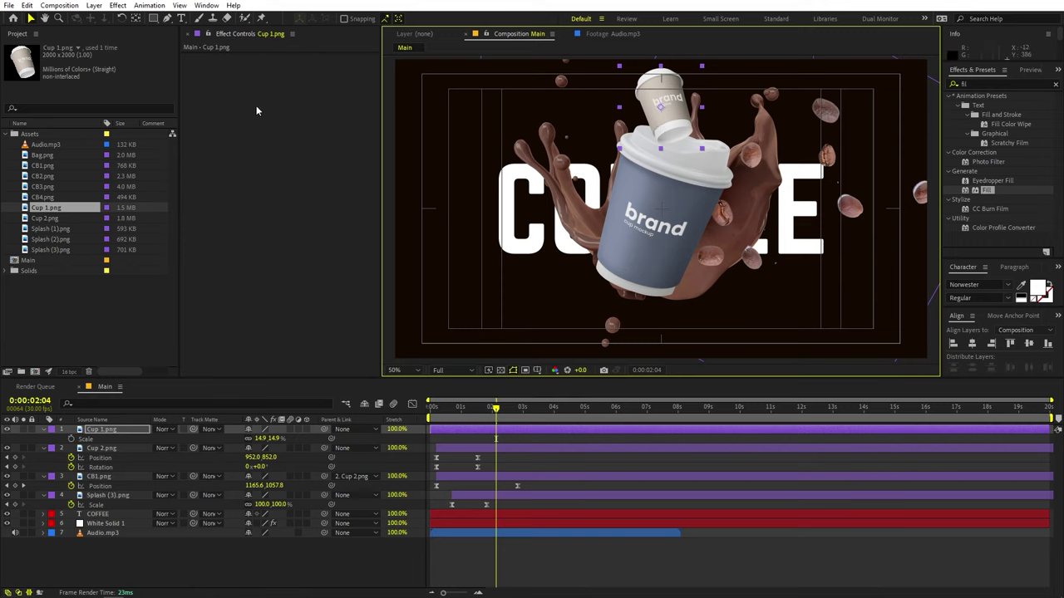
Move the anchor point of Cup 1.png to the centre of the composition, leaving the cup in place.
left_click(136, 18)
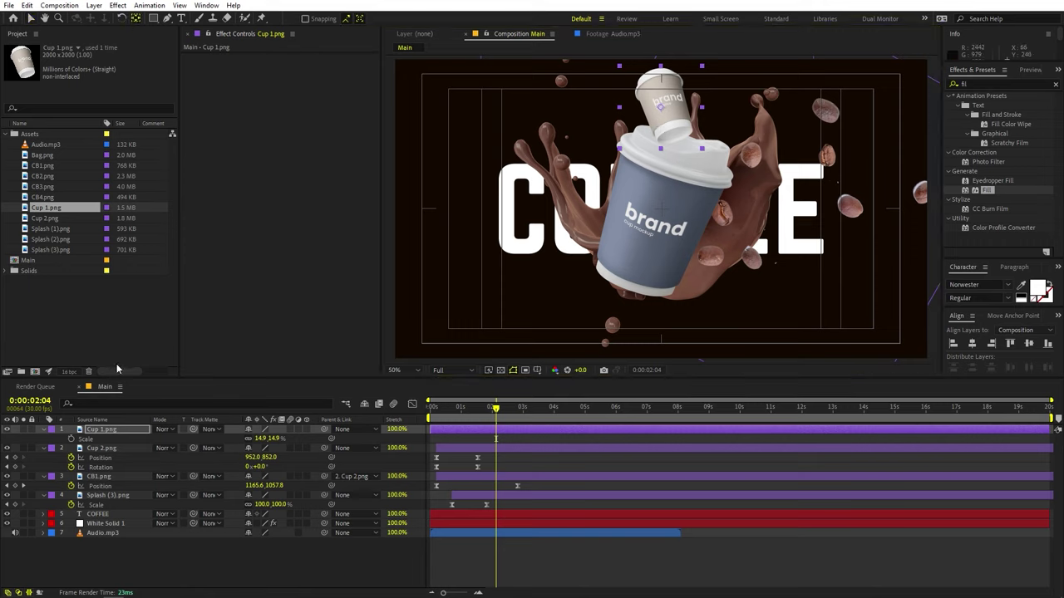
left_click(110, 433)
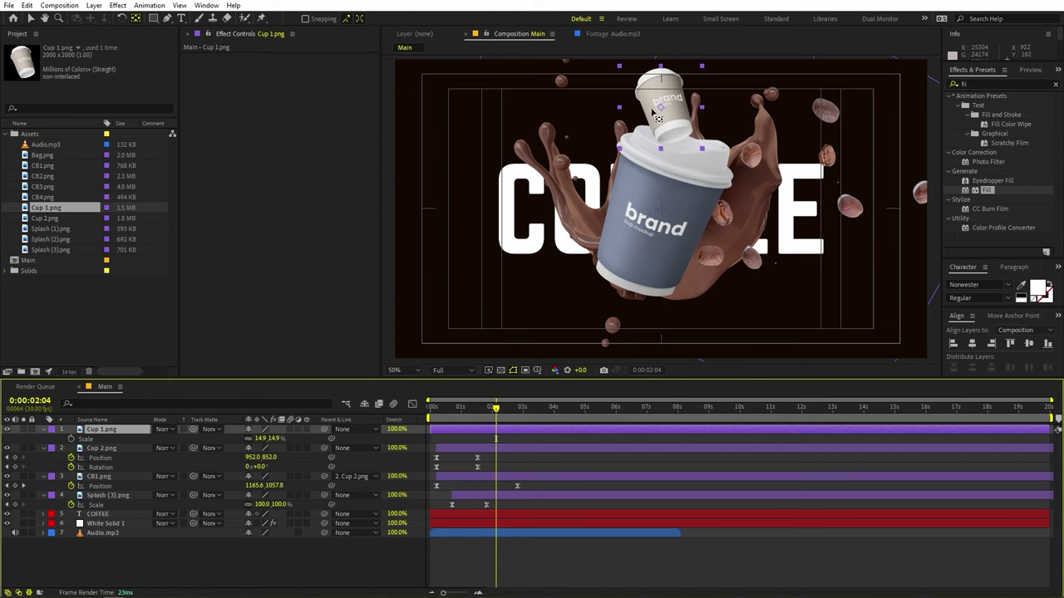
left_click(669, 117)
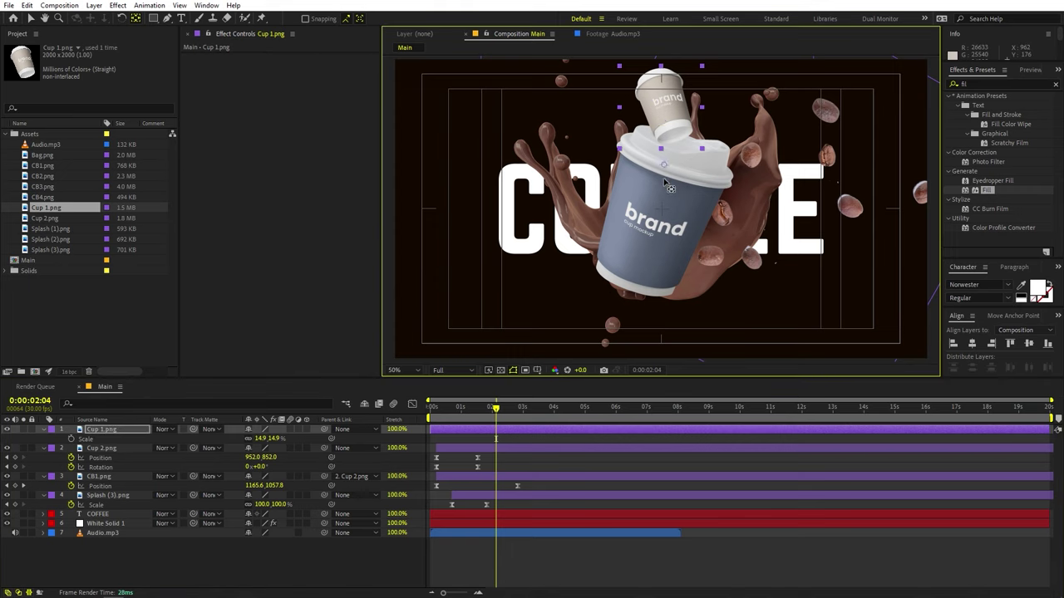
left_click_drag(663, 178, 662, 206)
Duplicate the Cup 1.png layer and set the copy's Rotation to 60°.
left_click(124, 433)
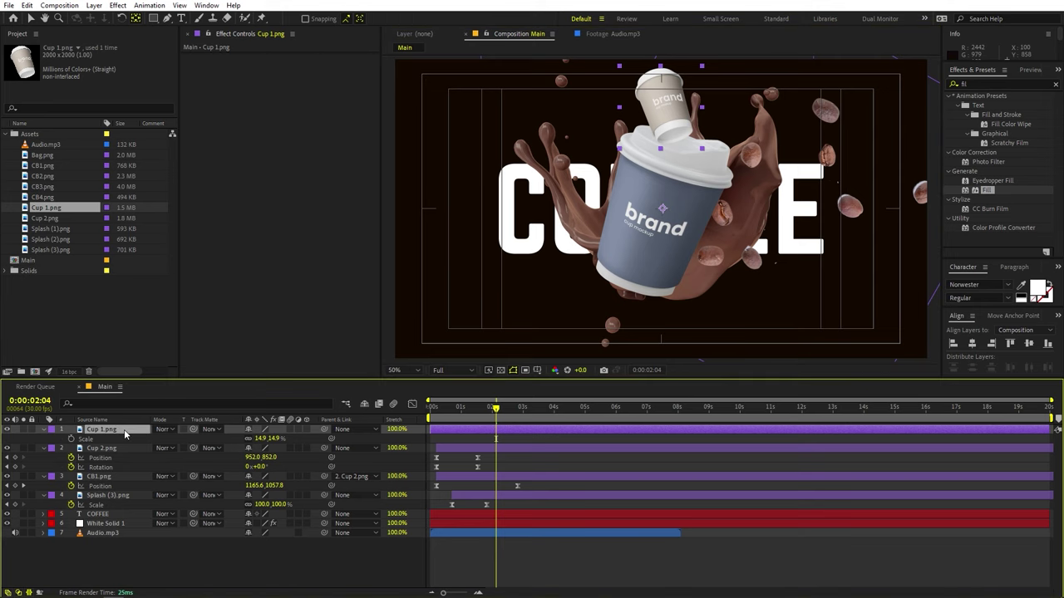
key("ctrl+d")
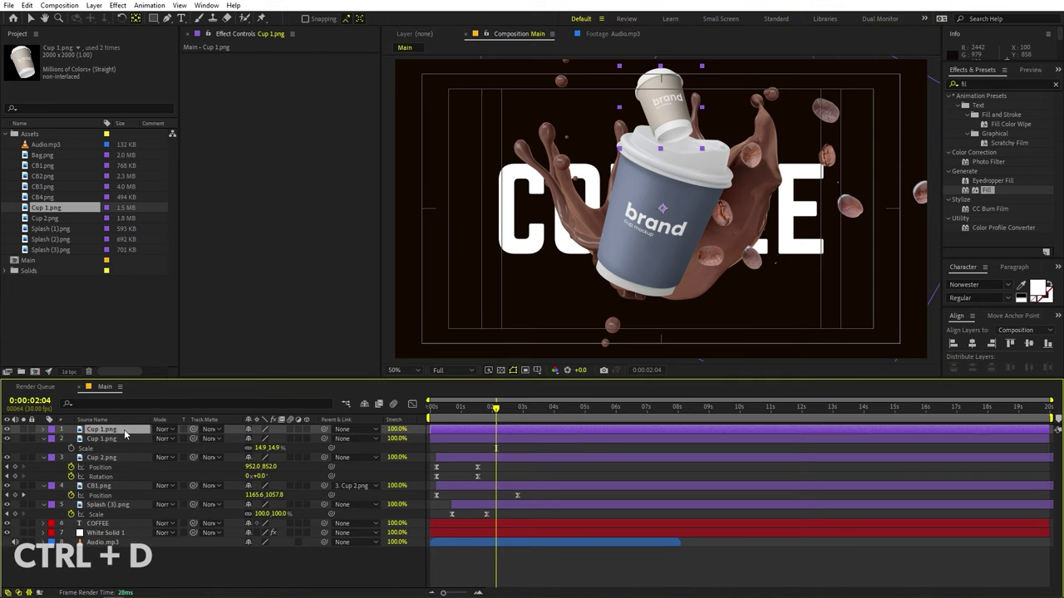
key("r")
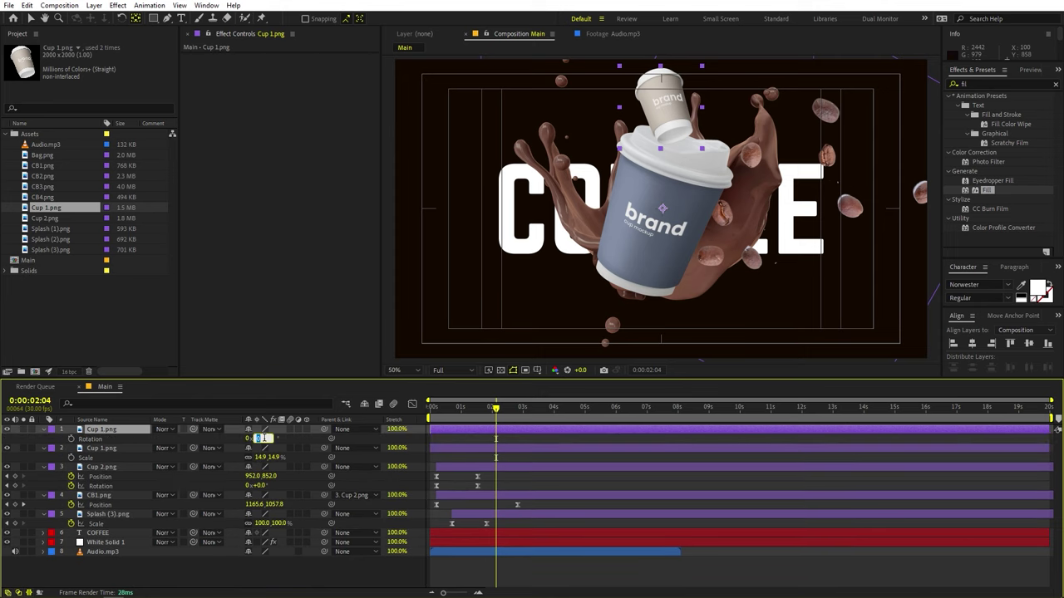
type("60")
key("Return")
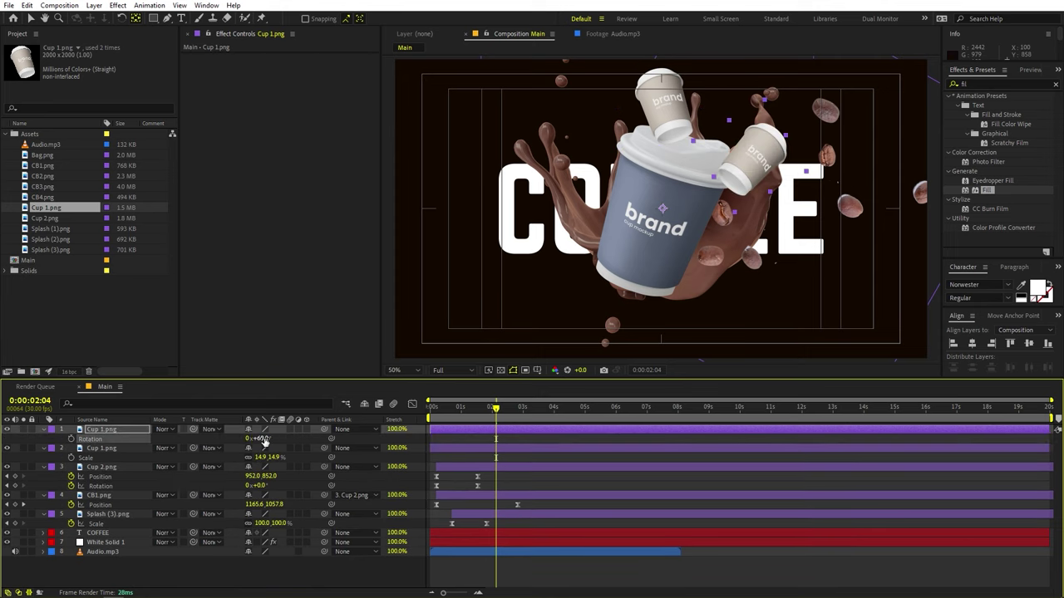
Duplicate the 60° Cup 1.png layer and set the new copy's Rotation to 120°.
left_click(107, 429)
key("ctrl+d")
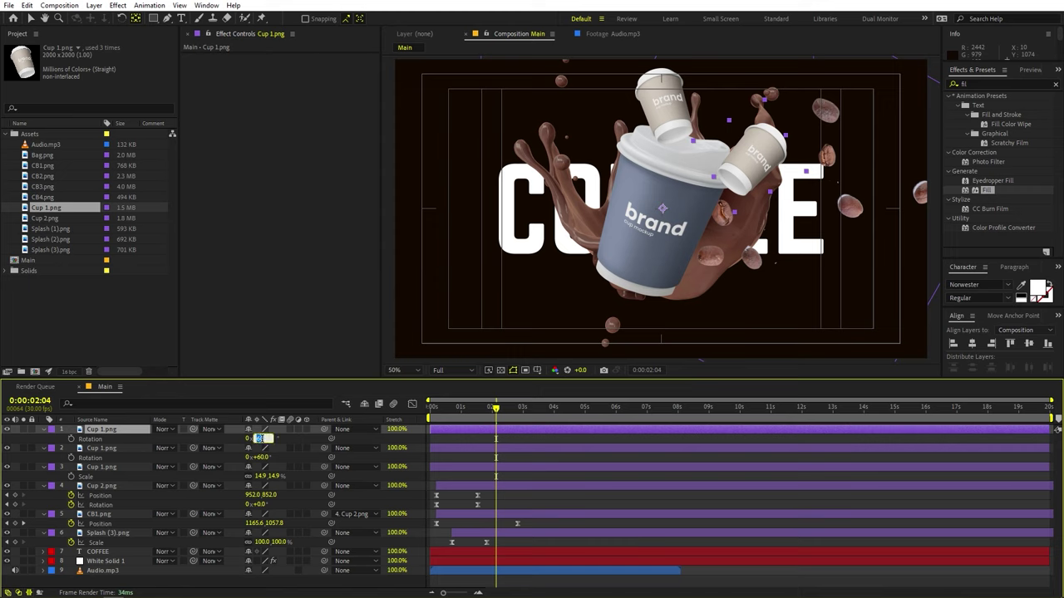
type("180")
key("Return")
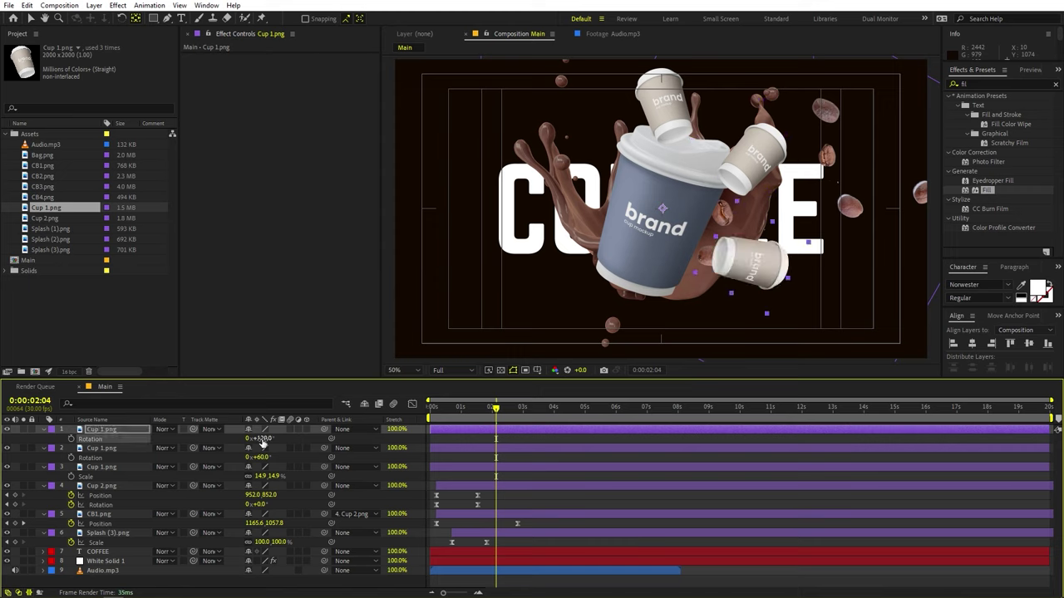
Duplicate the 120° Cup 1.png layer and set the new copy's Rotation to 180°.
key("ctrl+d")
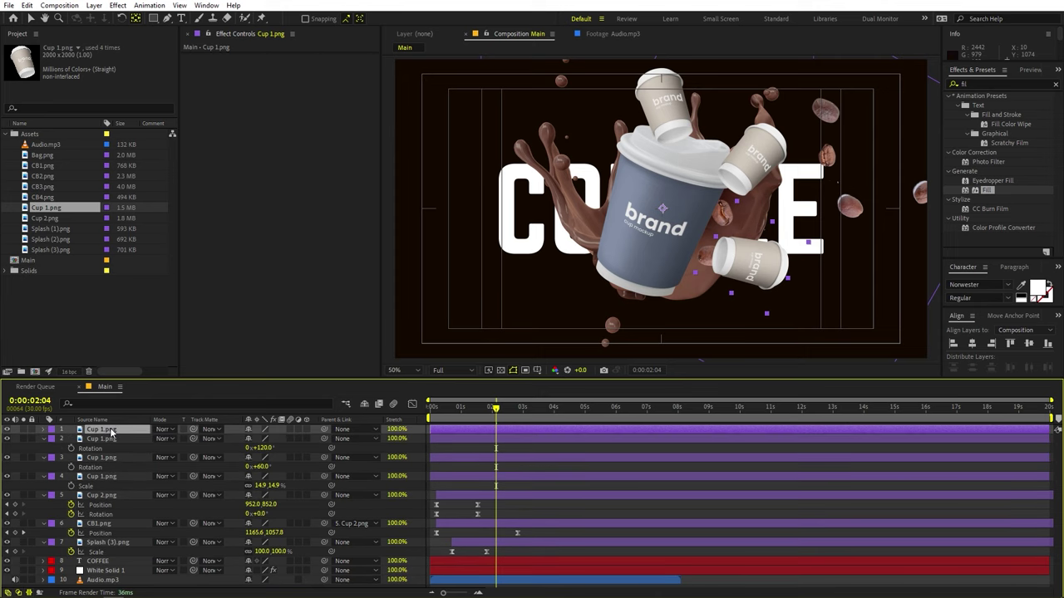
key("r")
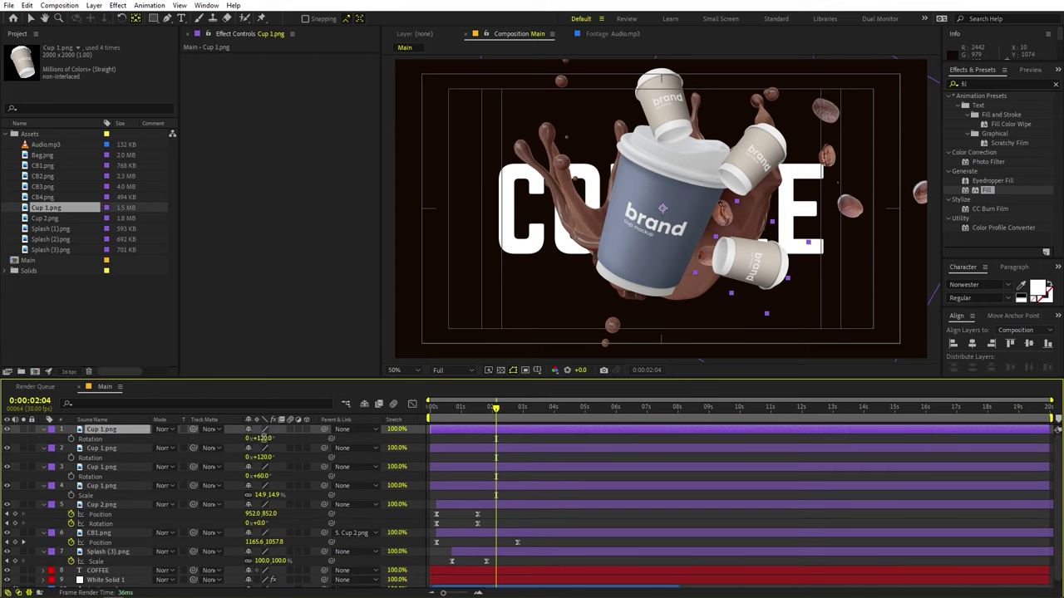
type("180")
key("Return")
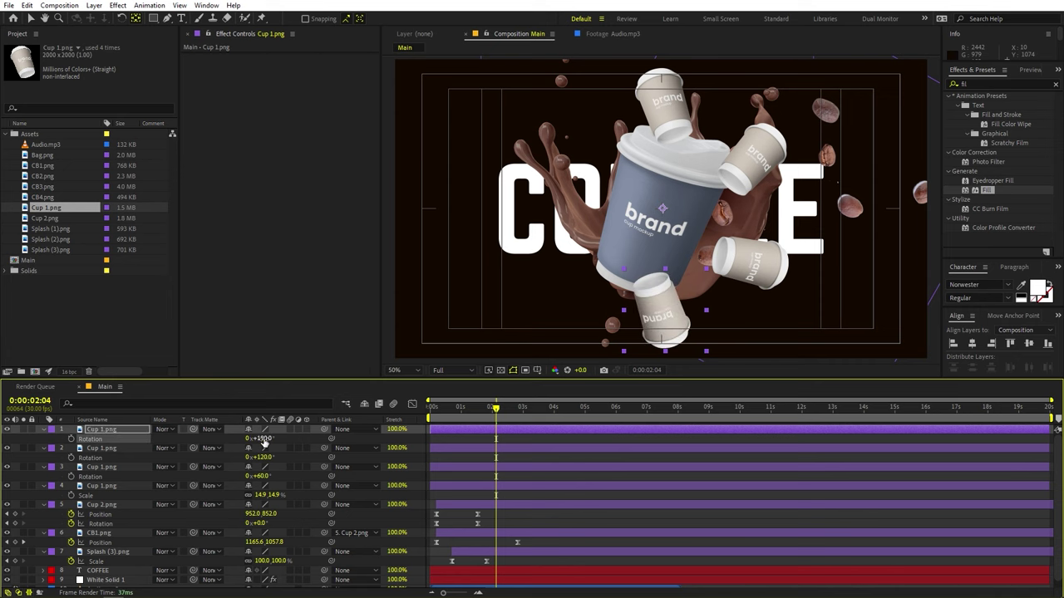
Duplicate the 180° Cup 1.png layer and set the new copy's Rotation to 240°.
key("ctrl+d")
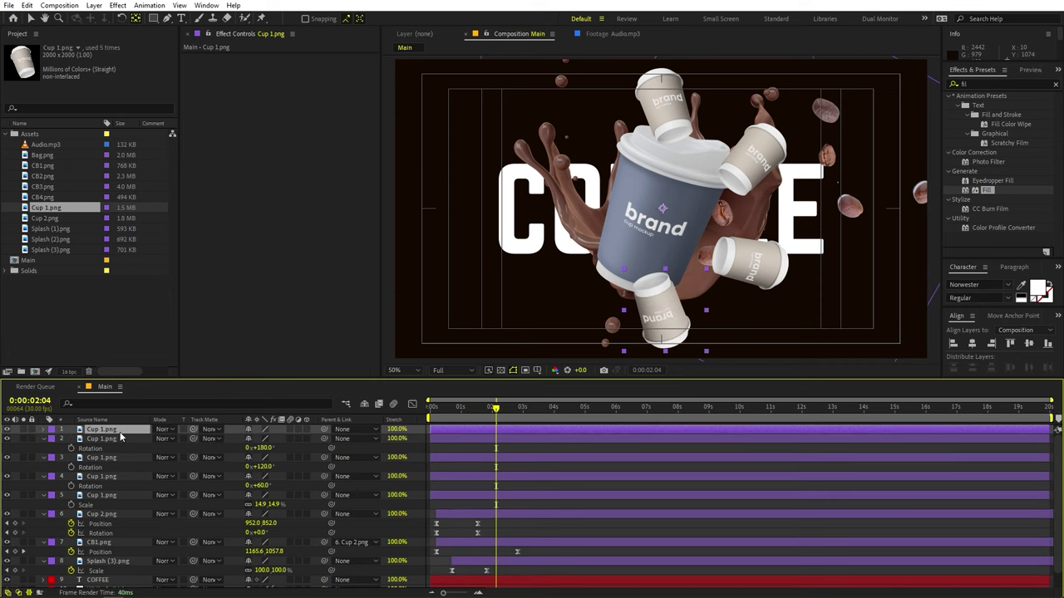
key("r")
type("240")
key("Return")
Duplicate the 240° Cup 1.png layer and set the new copy's Rotation to 300° to complete the ring of cups.
key("ctrl+d")
key("r")
left_click(263, 439)
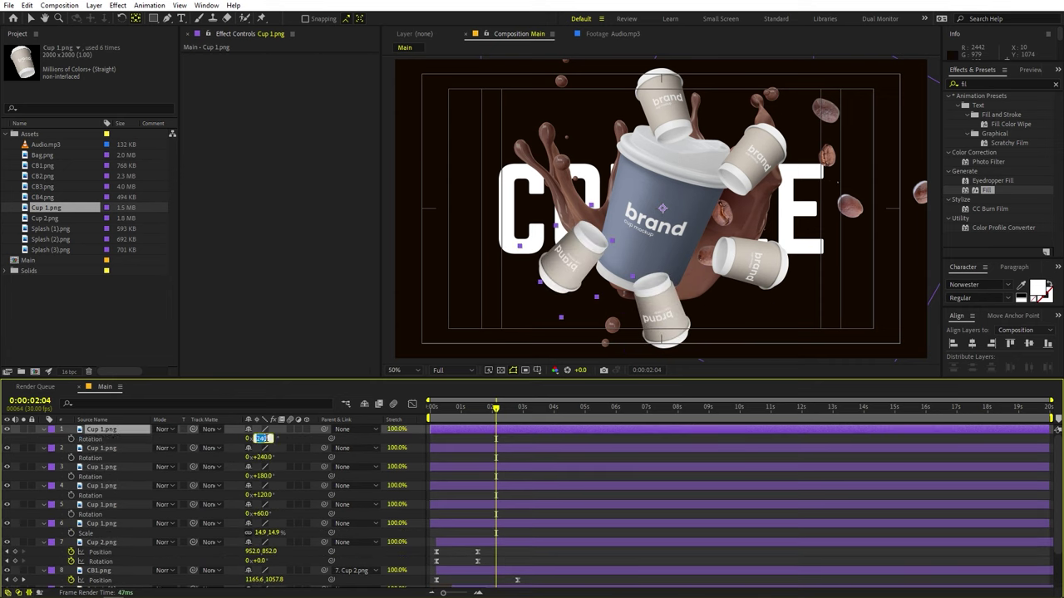
type("300")
key("Return")
left_click(529, 436)
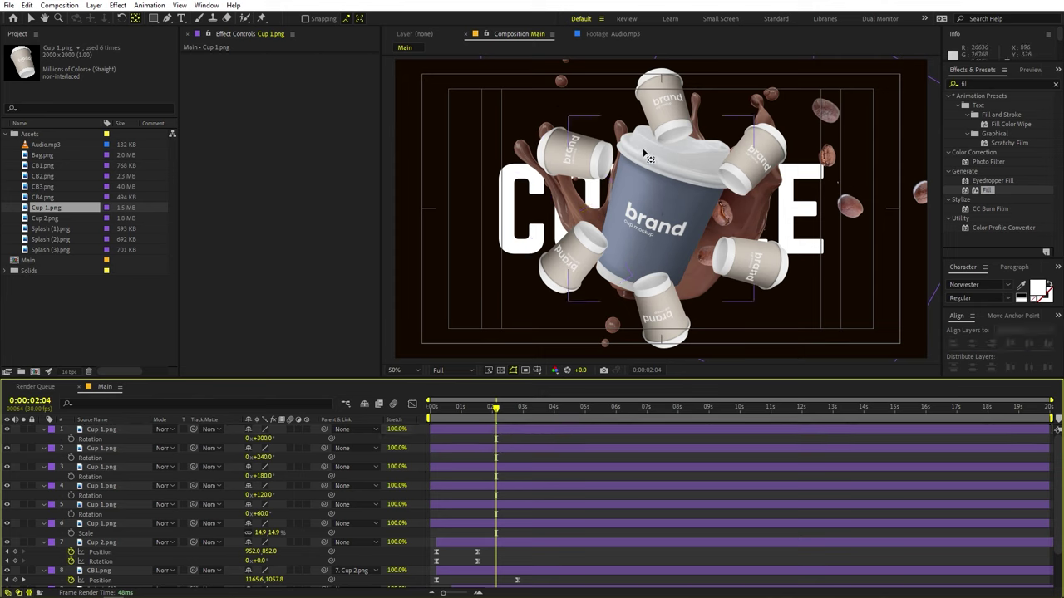
Collapse the open properties of the cup layers and give the six Cup 1.png layers a Yellow label.
left_click(103, 541)
left_click(107, 432, "shift")
key("u")
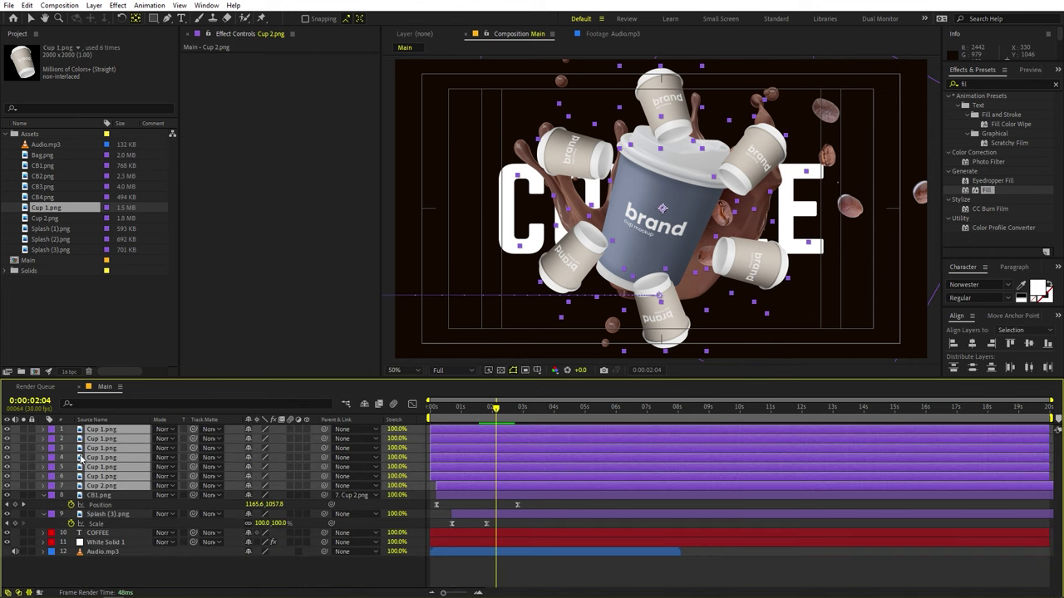
key("F2")
left_click(108, 477)
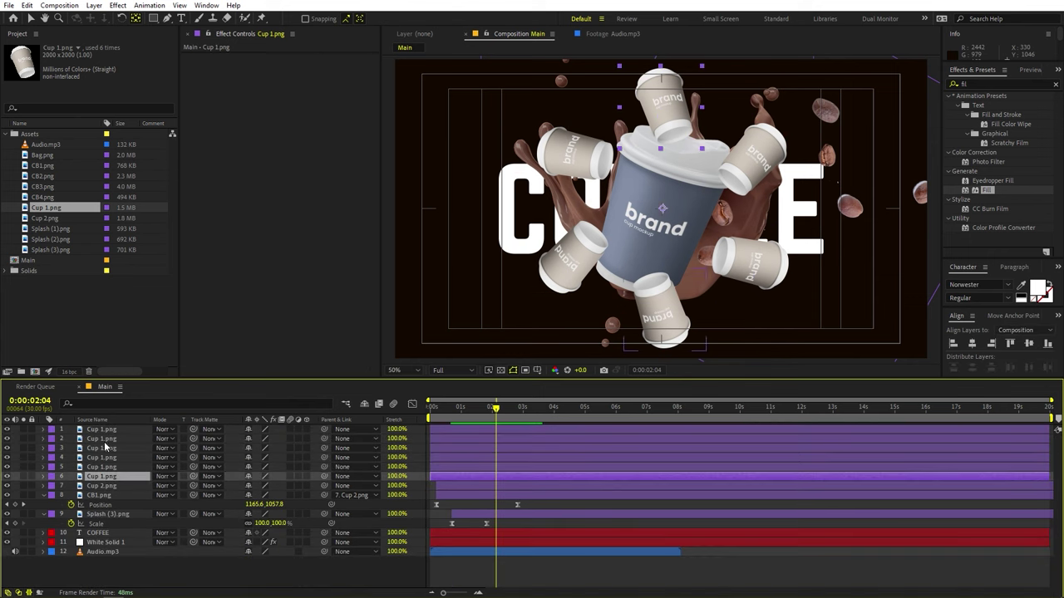
left_click(104, 430, "shift")
left_click(51, 429)
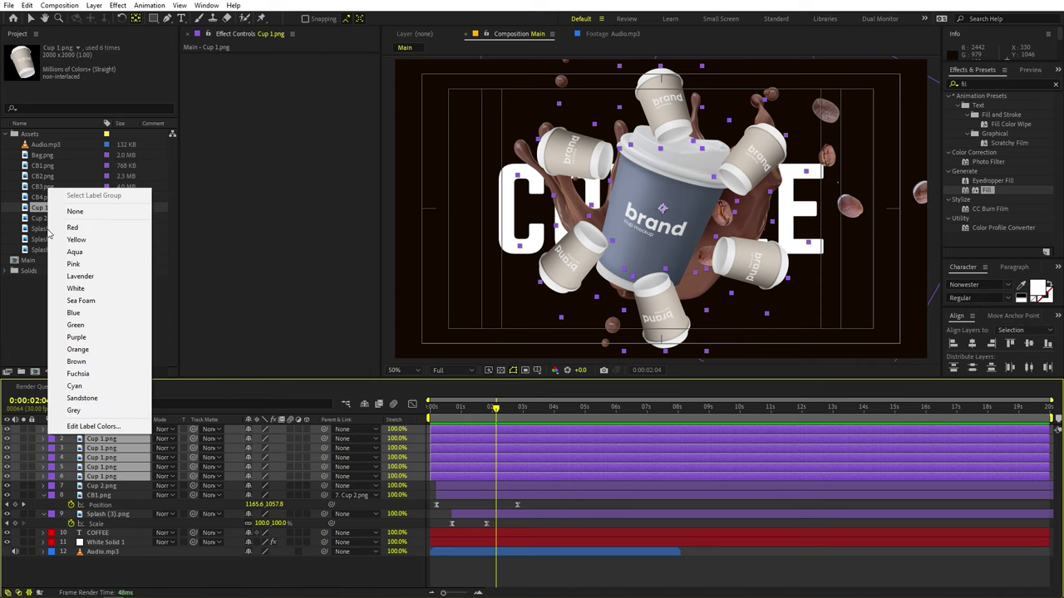
left_click(77, 240)
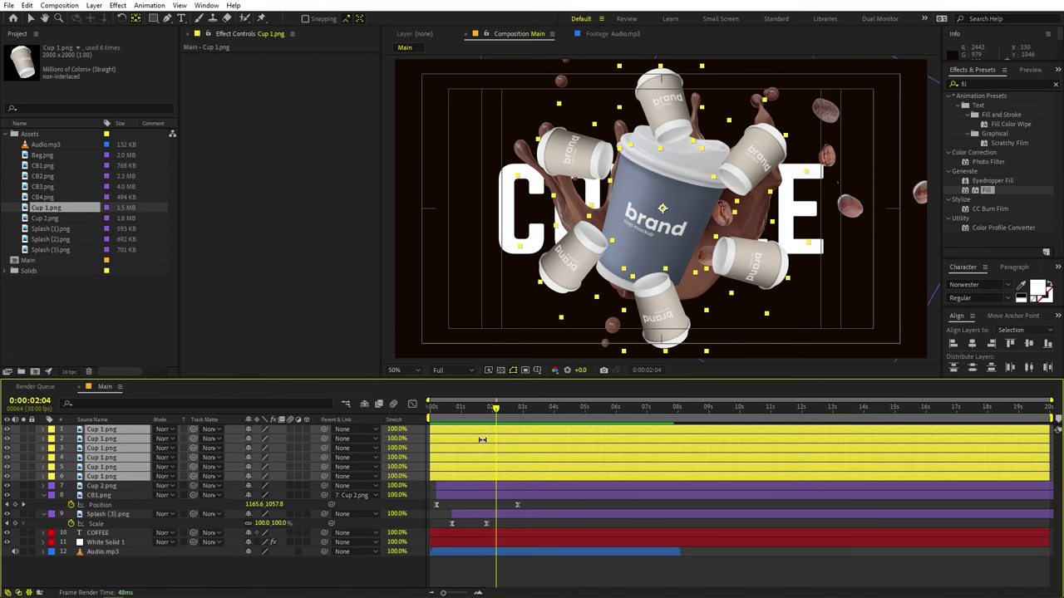
Switch back to the Selection tool and add a new null object to the Main composition.
key("v")
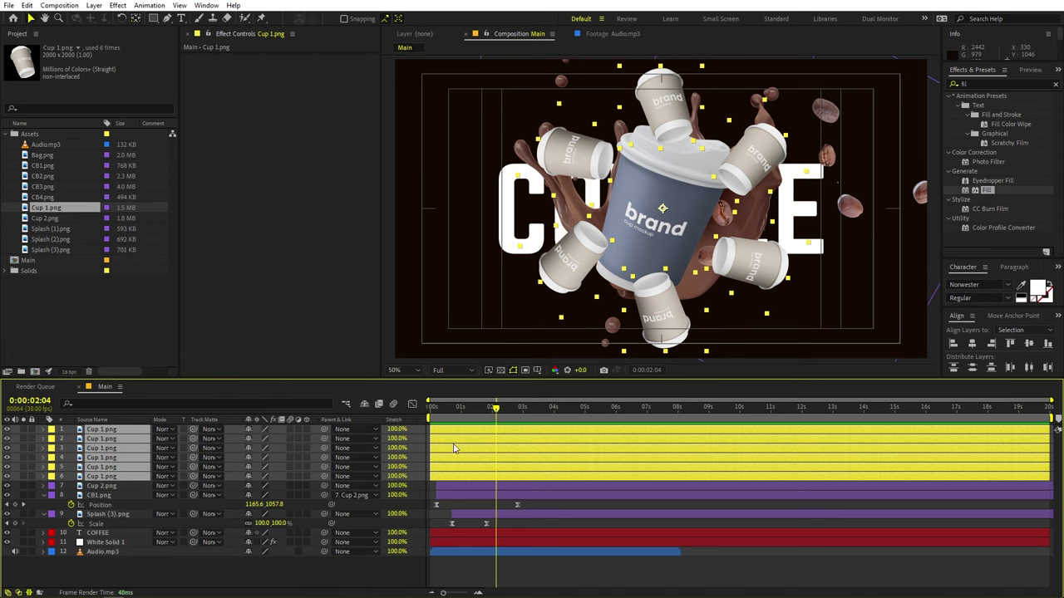
left_click(229, 585)
right_click(230, 582)
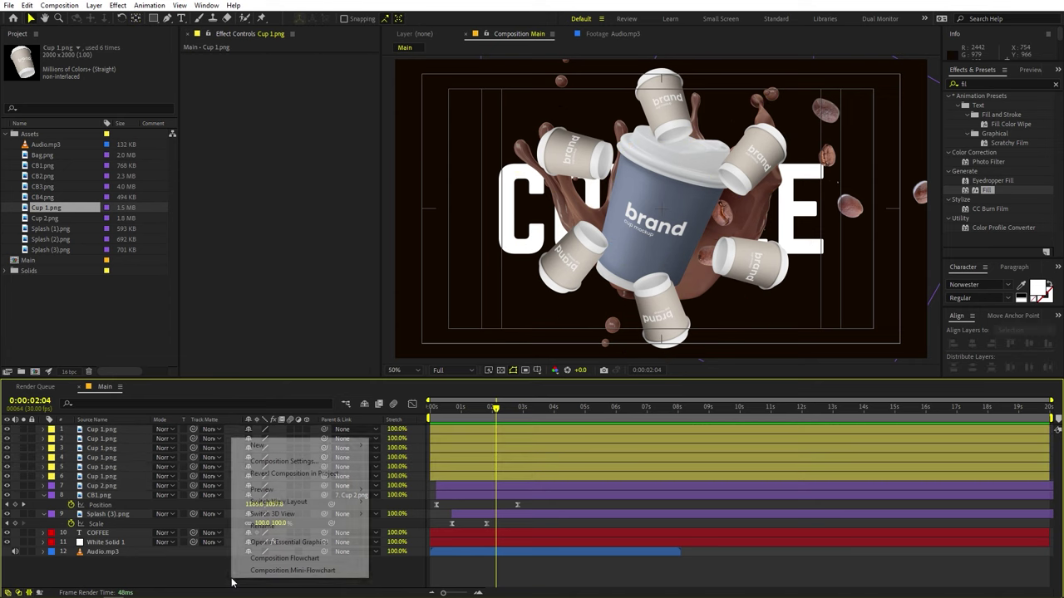
mouse_move(282, 446)
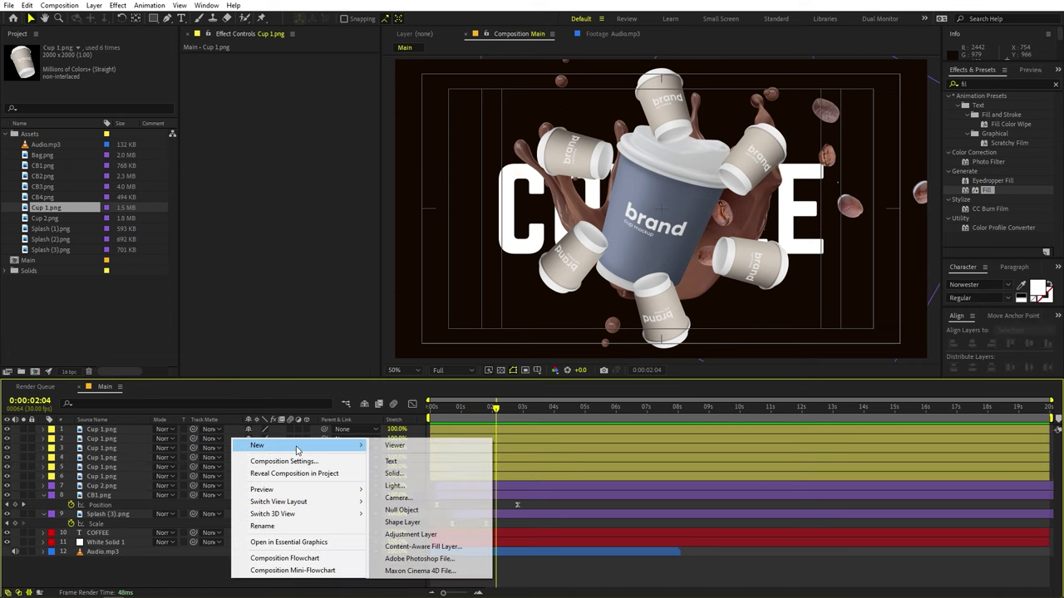
left_click(401, 510)
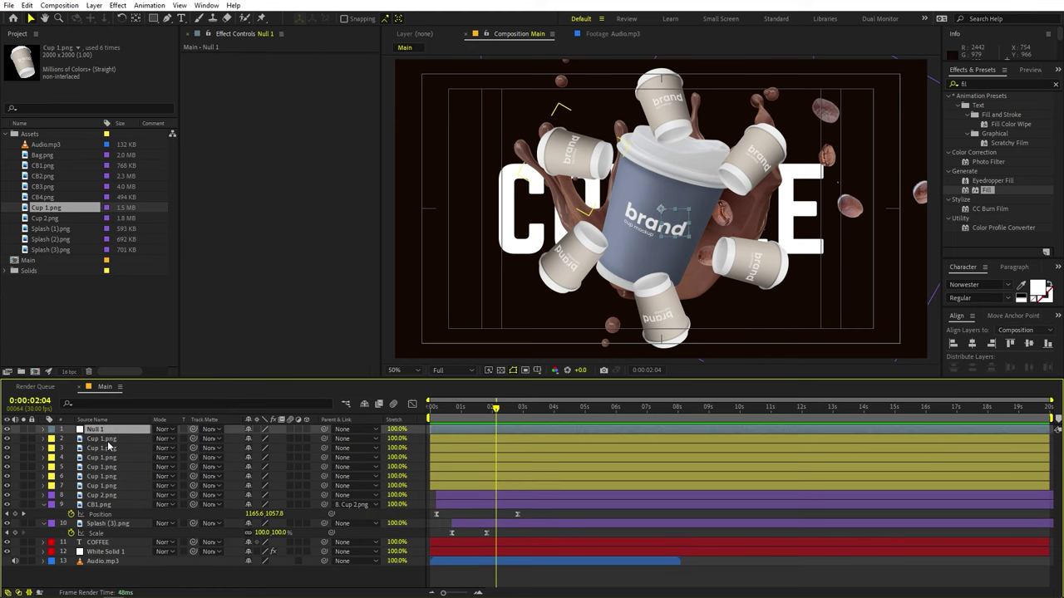
Parent all six Cup 1.png layers to Null 1.
left_click(107, 439)
left_click(249, 485, "shift")
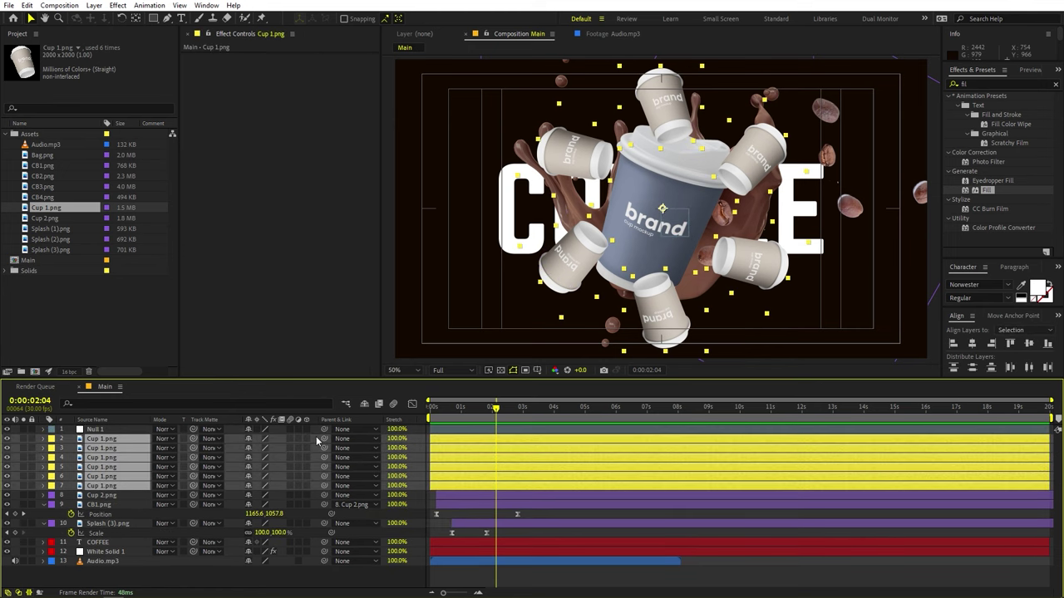
left_click_drag(323, 444, 113, 428)
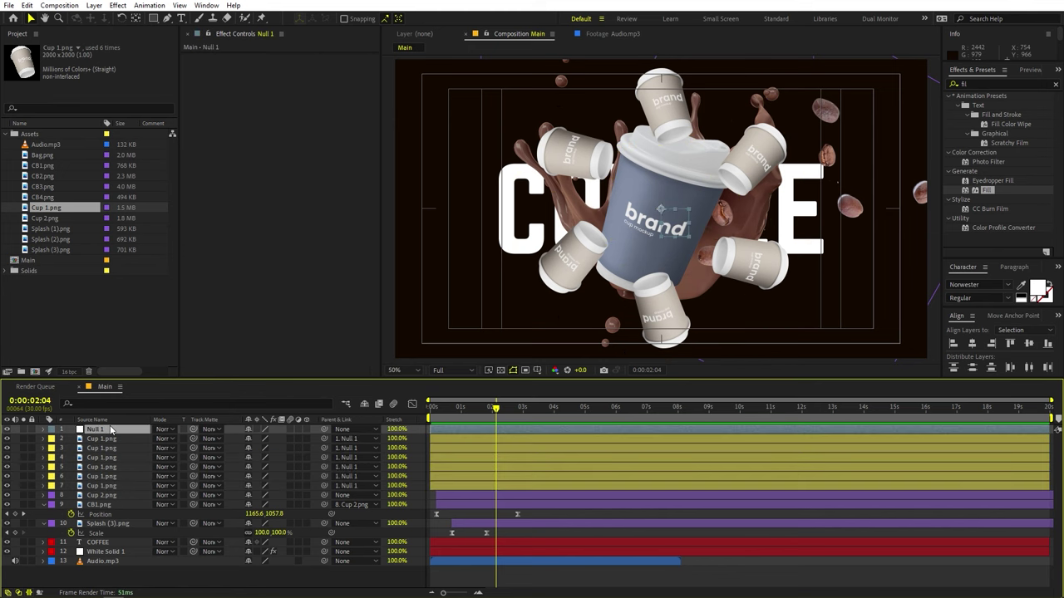
Reveal the Rotation property of Null 1 and try turning it to test the parented cups.
key("r")
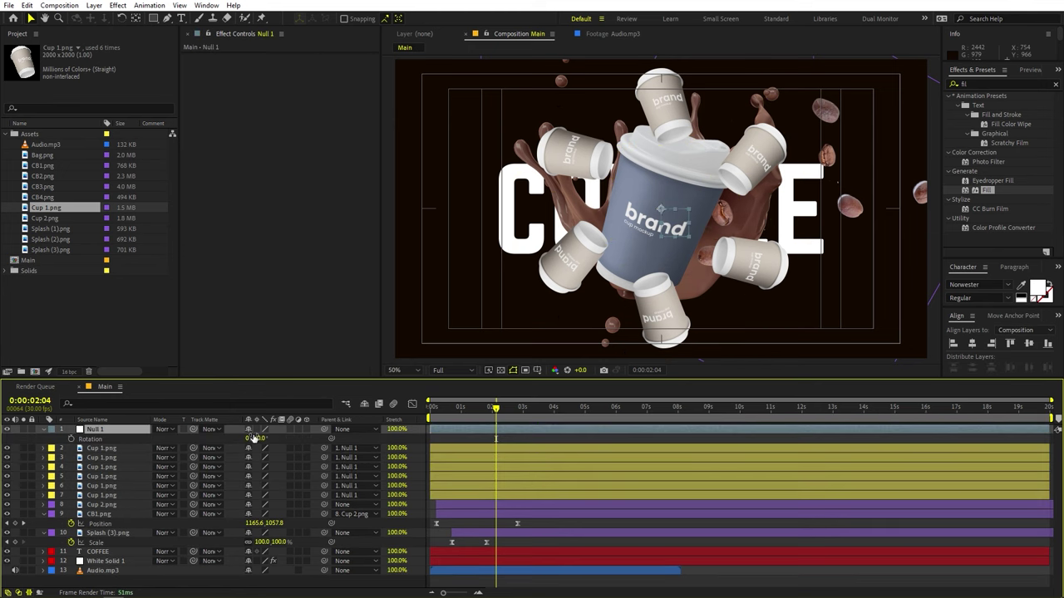
mouse_move(258, 439)
left_mouse_down()
mouse_move(233, 439)
mouse_move(259, 439)
left_mouse_up()
left_click(441, 439)
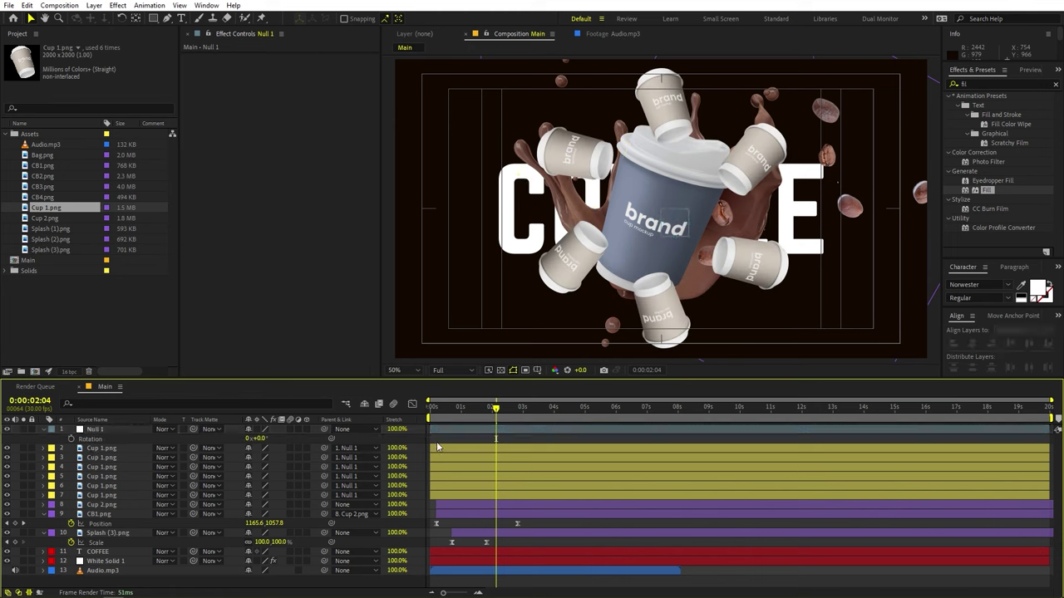
Trim the start of the six Cup 1.png layers to about frame 18.
left_click(437, 448)
left_click(433, 495, "shift")
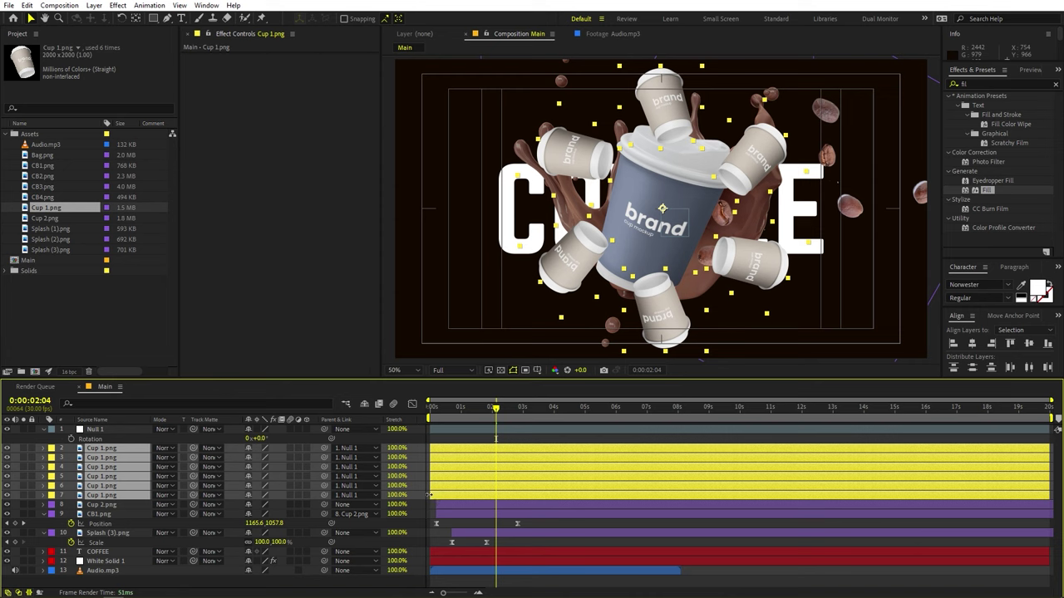
left_click_drag(429, 494, 447, 495)
Animate Null 1's Scale from 0% at frame 18 to 100% at about 1.4 seconds.
left_click_drag(476, 408, 448, 422)
left_click(96, 429)
key("s")
left_click(71, 438)
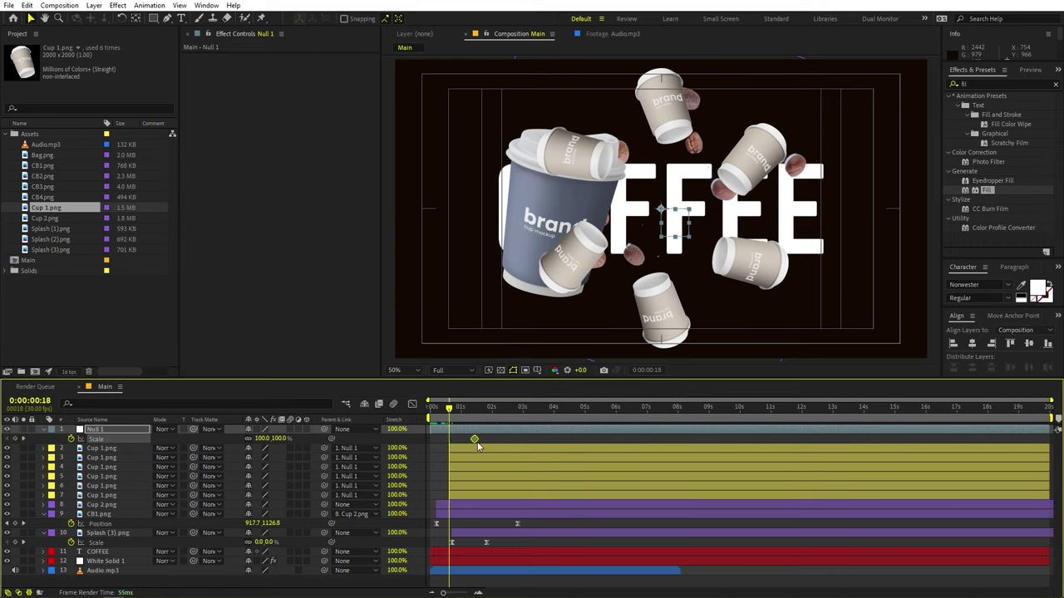
left_click(261, 438)
type("0")
key("Return")
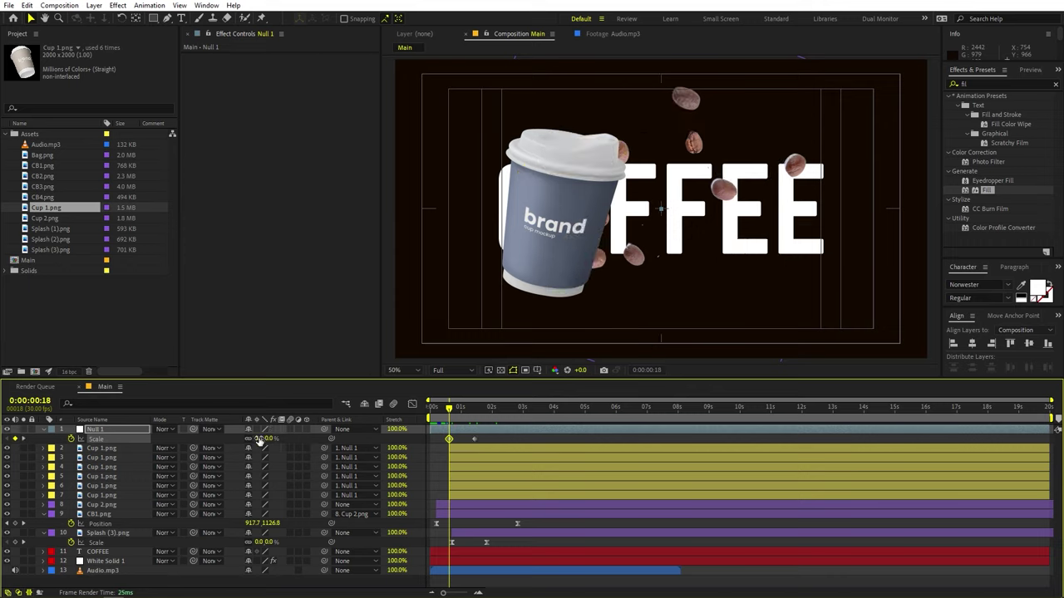
Ease Null 1's Scale keyframes with a speed curve that starts fast and slows to the end, and preview the cups.
left_click_drag(429, 429, 400, 438)
left_click(413, 403)
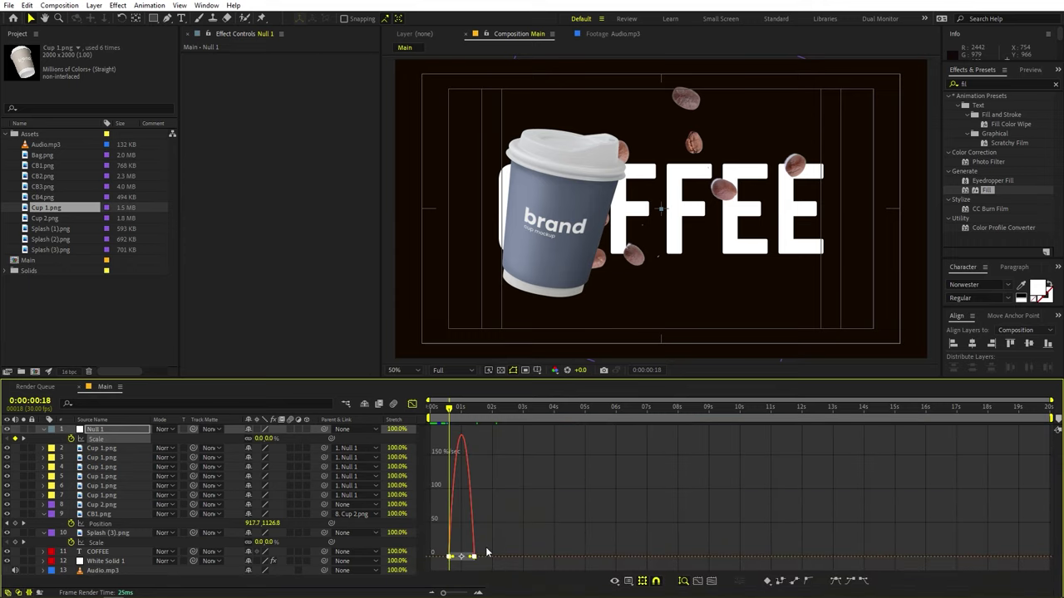
left_click_drag(469, 560, 456, 558)
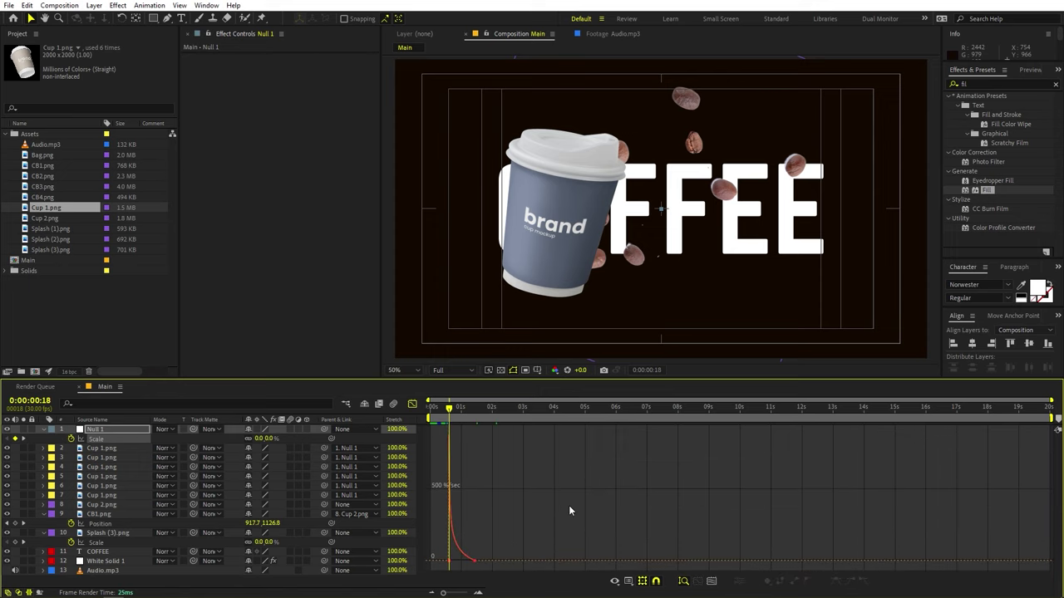
key("space")
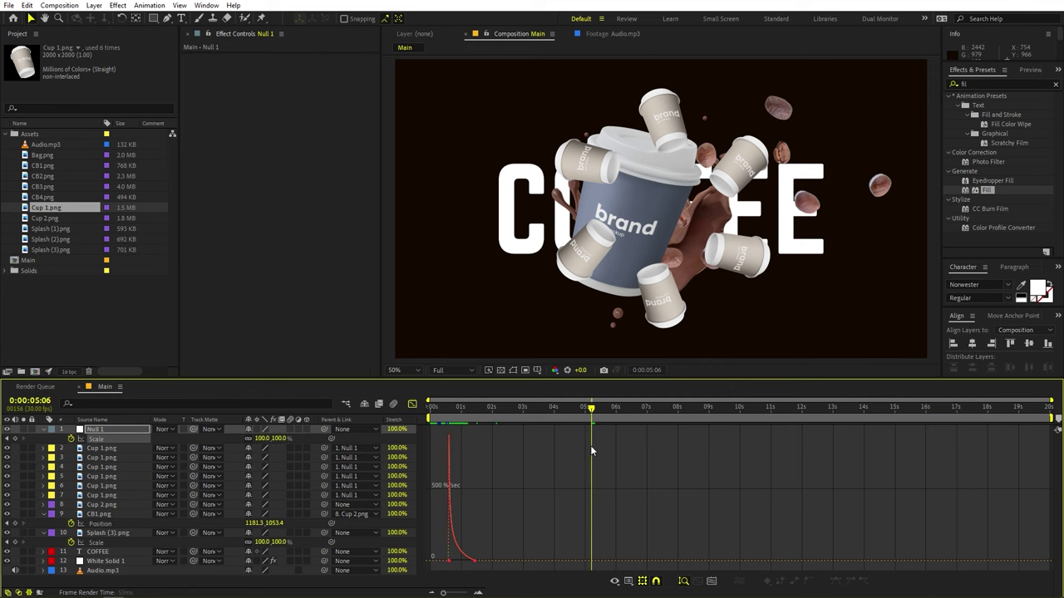
key("space")
key("space")
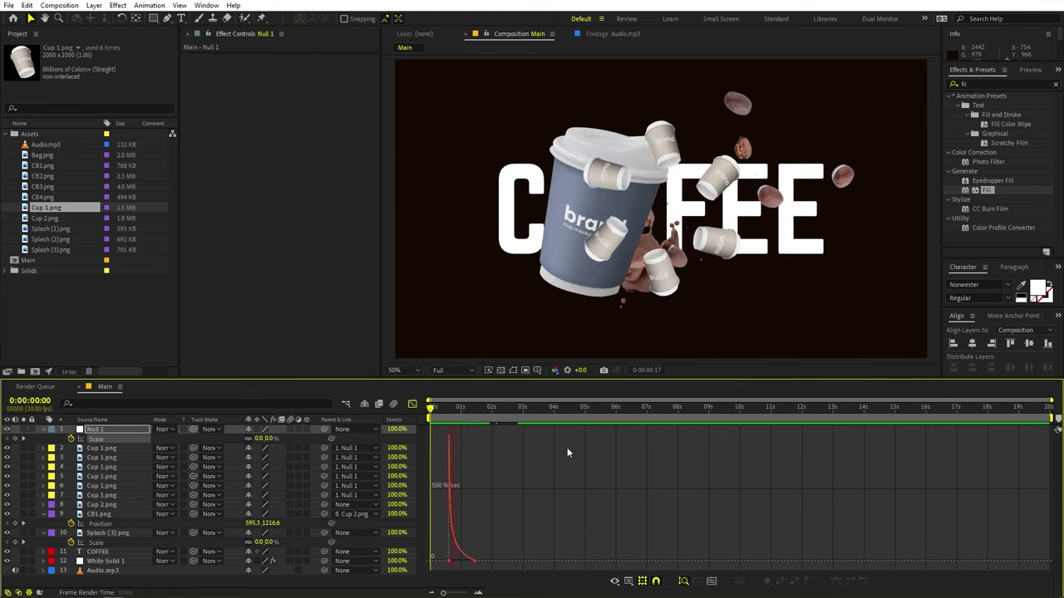
left_click(410, 404)
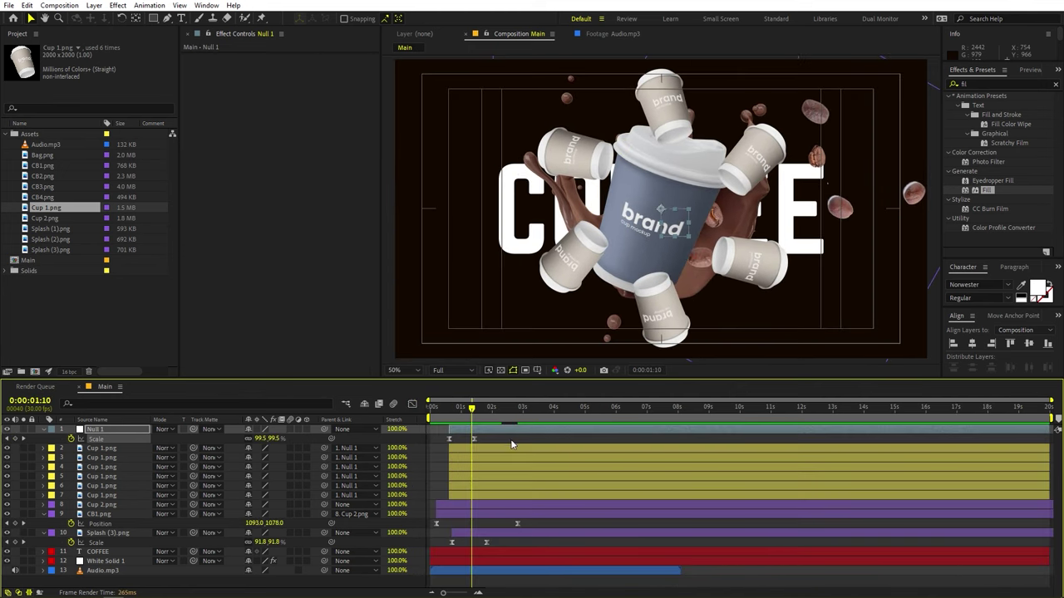
Raise Null 1's end Scale keyframe at 0:00:01:13 to 127% so the cup ring spreads wider.
left_click(475, 410)
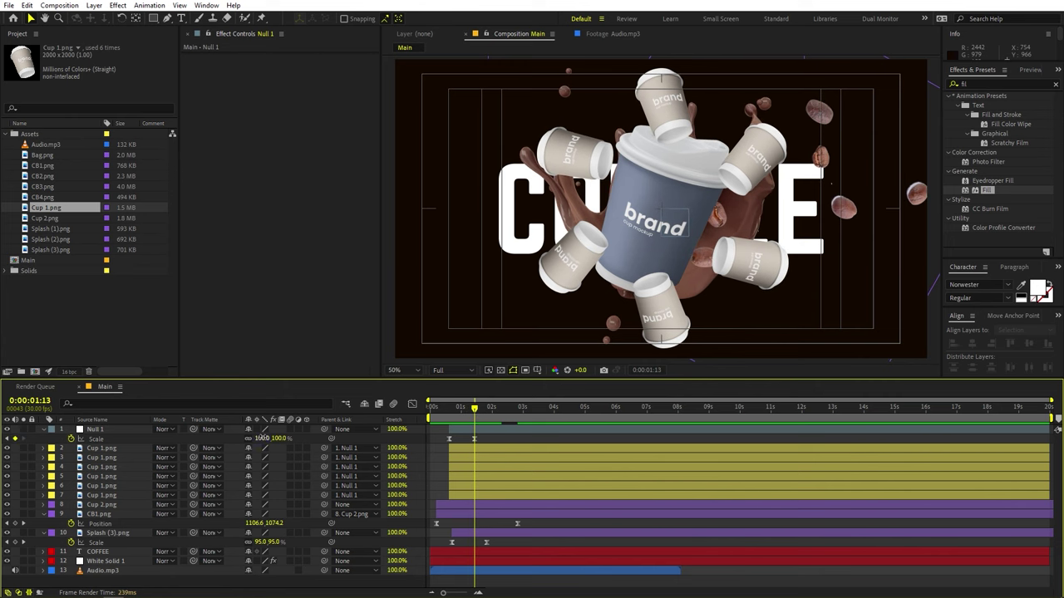
left_click_drag(261, 438, 449, 413)
left_click(496, 437)
Animate Null 1's Rotation from -180° at frame 18 to 0° at about 2.4 seconds and preview the spin.
left_click(452, 413)
left_click(96, 430)
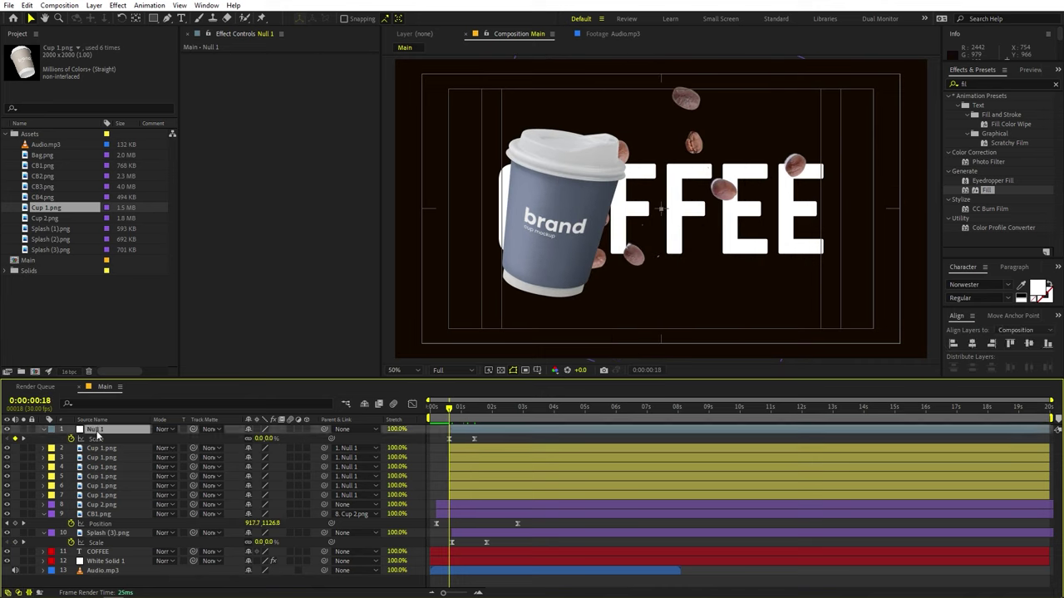
key("r")
left_click(70, 437)
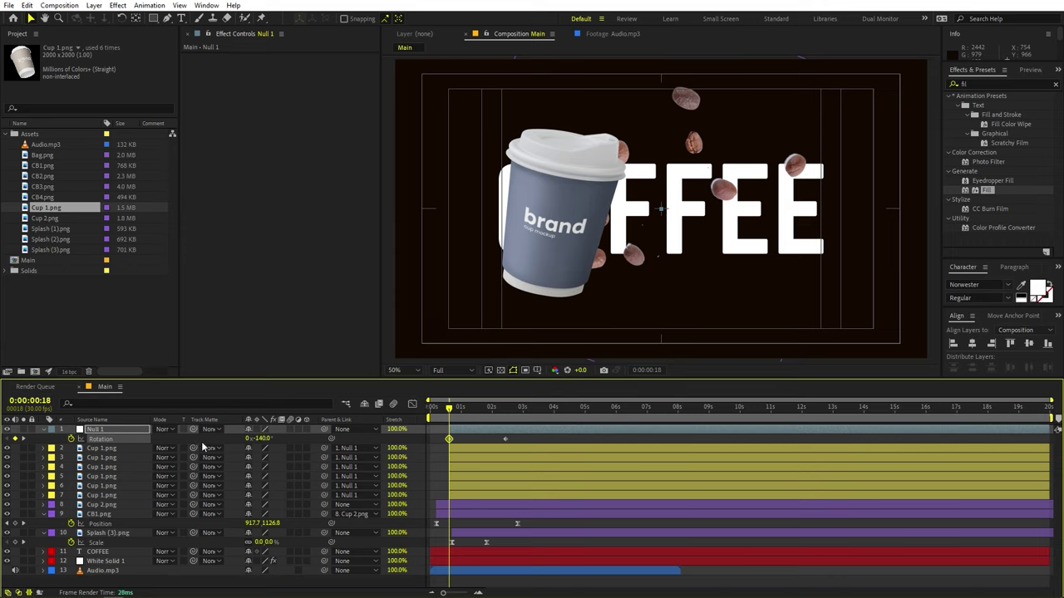
left_click(256, 439)
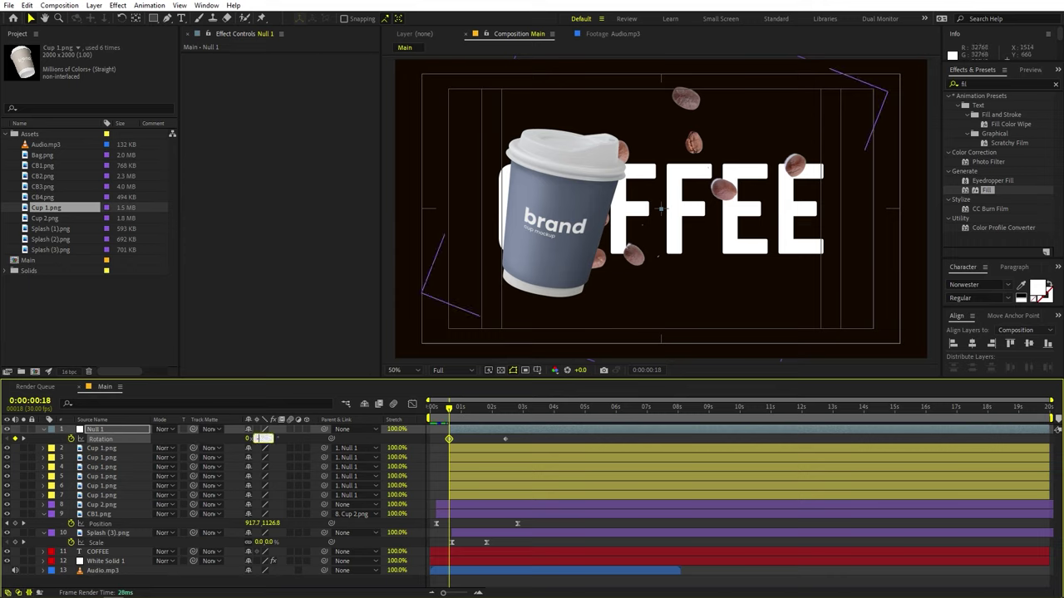
key("Return")
key("space")
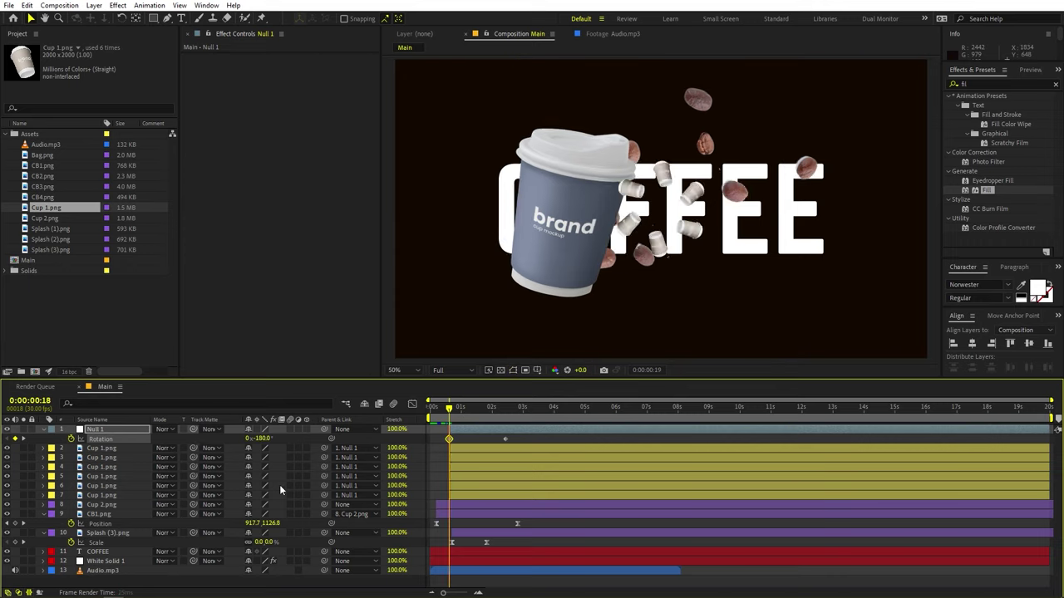
key("space")
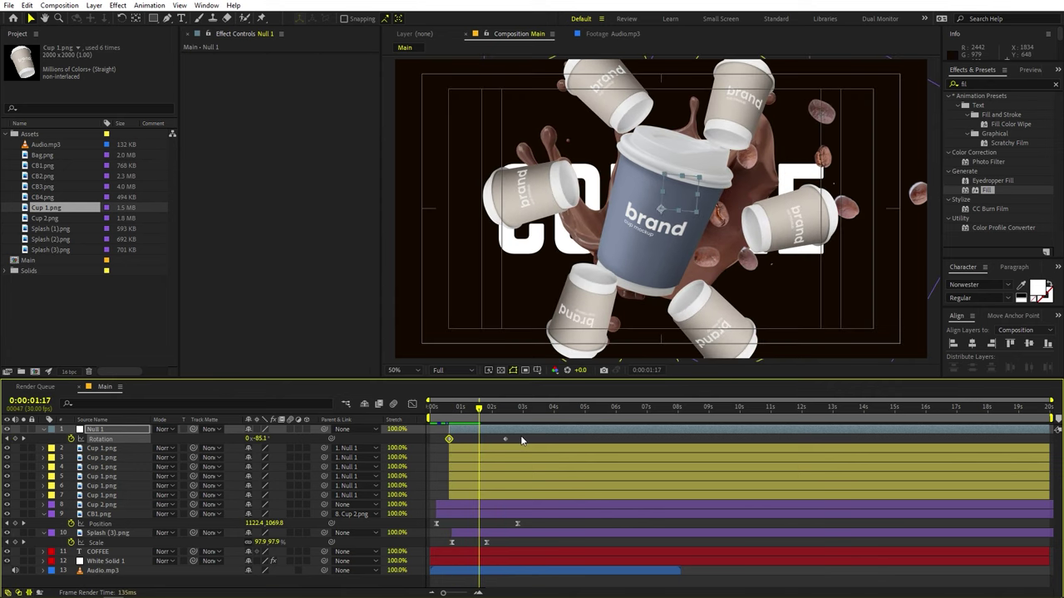
Easy-ease Null 1's Rotation keyframes, shape the speed curve to start fast and slow to the end, and preview.
left_click_drag(521, 440, 390, 447)
key("F9")
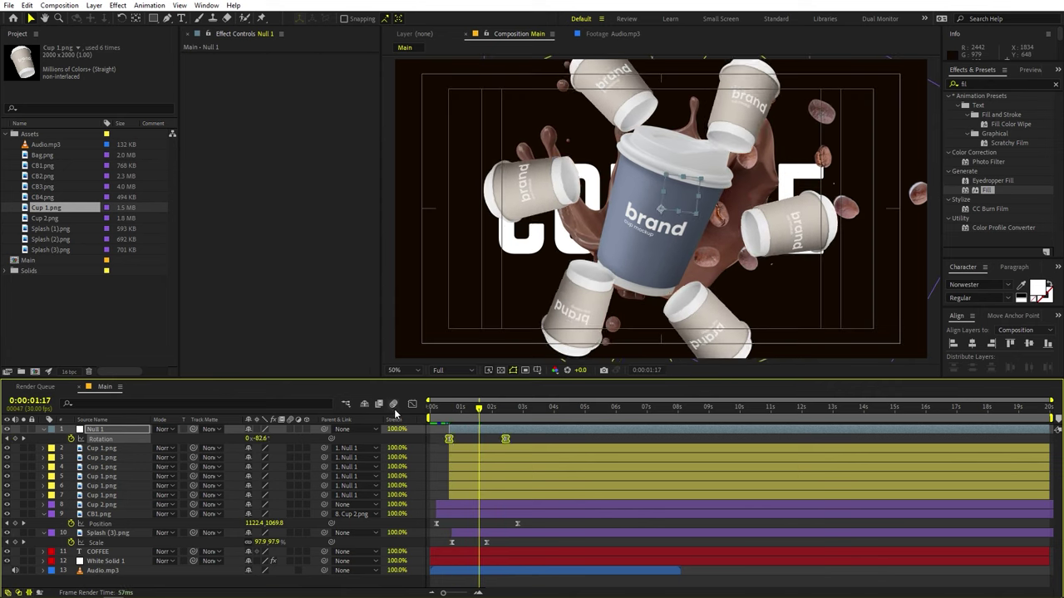
left_click(411, 405)
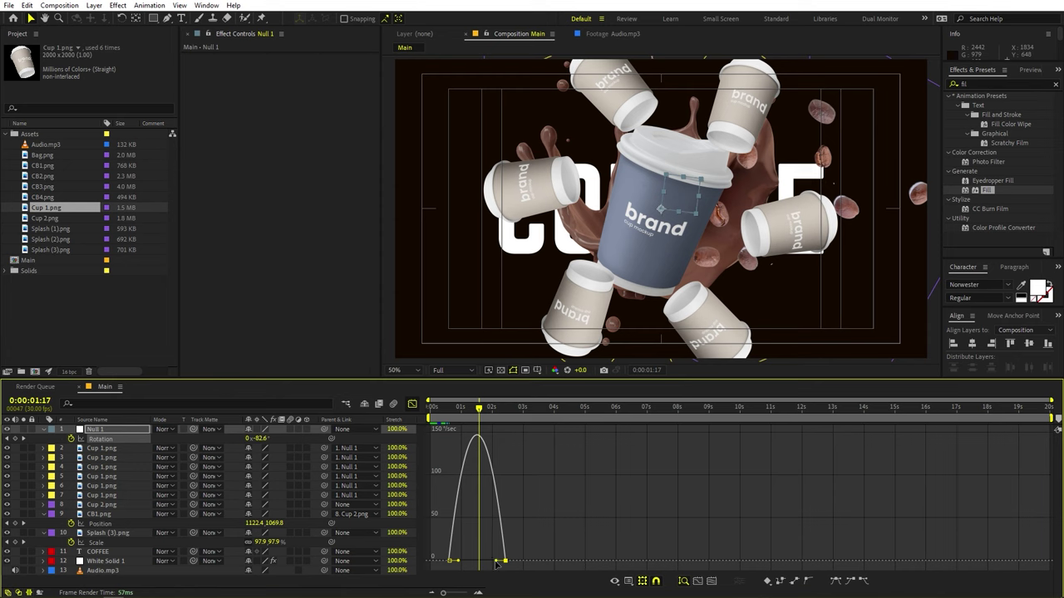
left_click_drag(495, 562, 436, 541)
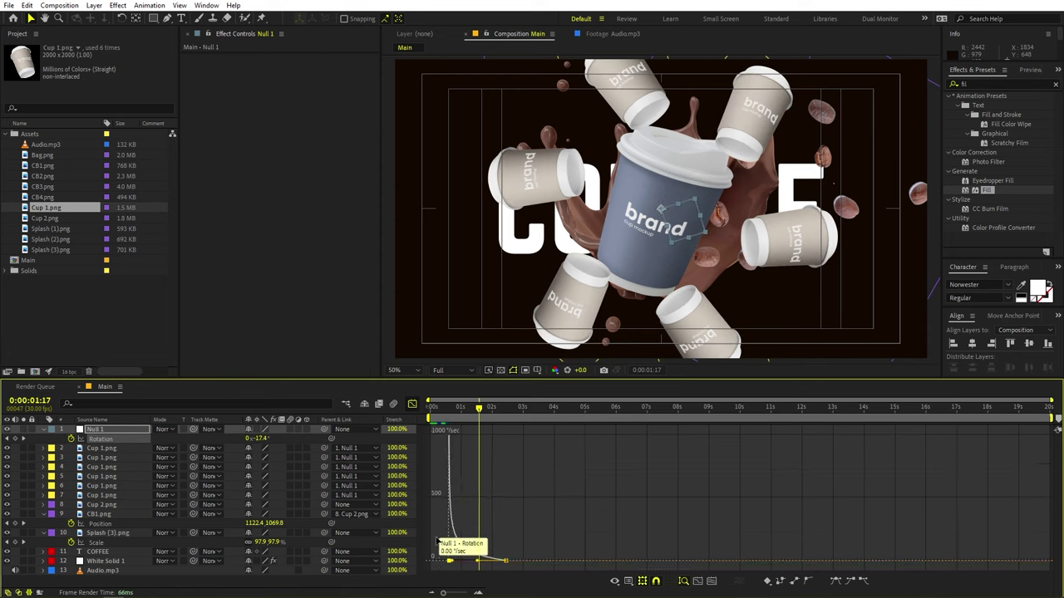
key("space")
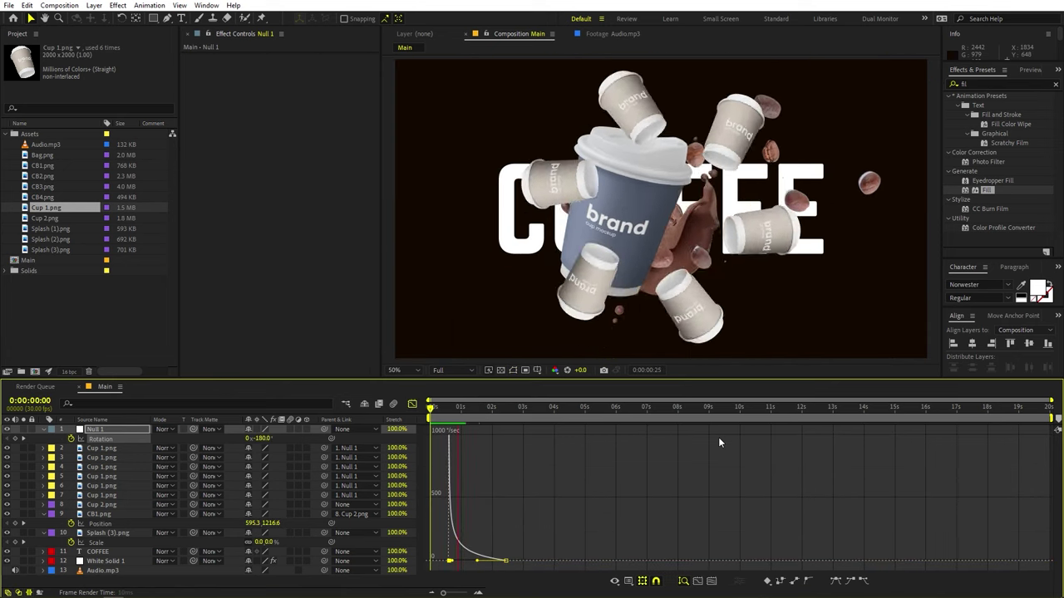
key("space")
Leave the speed graph, shift the Null 1 layer to start at about 0.9 seconds, and preview the delayed cups.
left_click(412, 404)
left_click_drag(473, 408, 222, 449)
key("space")
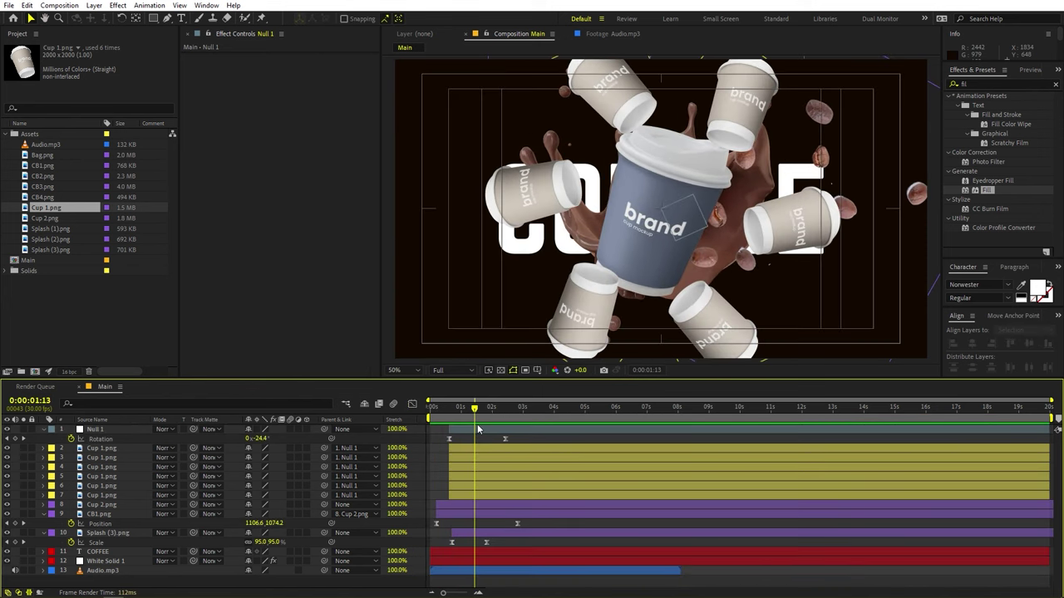
left_click(477, 427)
key("space")
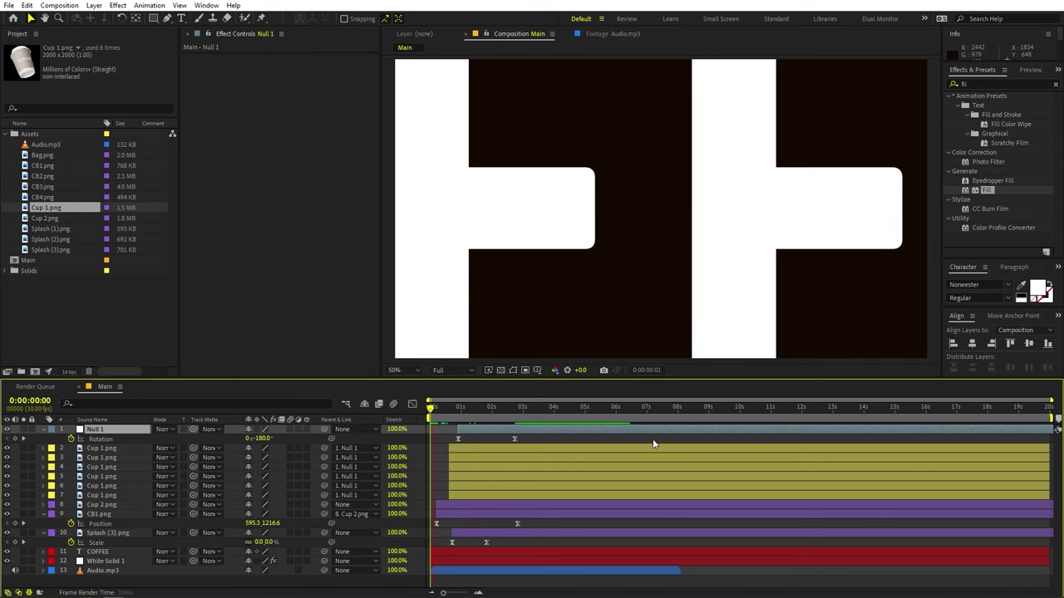
key("space")
left_click(487, 409)
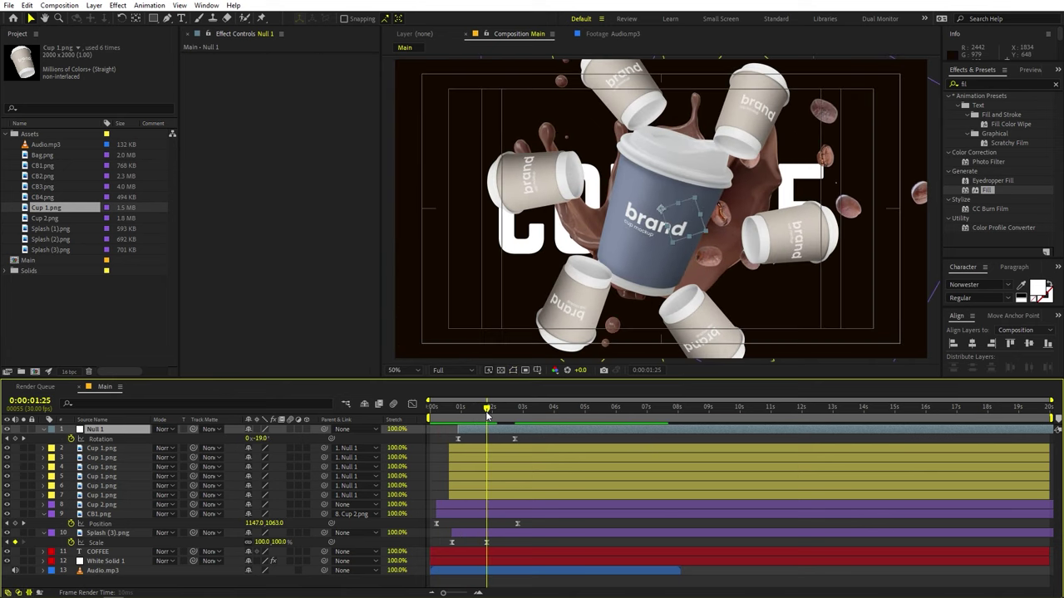
key("Home")
Reveal Null 1's keyframes, nudge the end Scale keyframe slightly later, soften the start of its speed curve, and preview.
key("u")
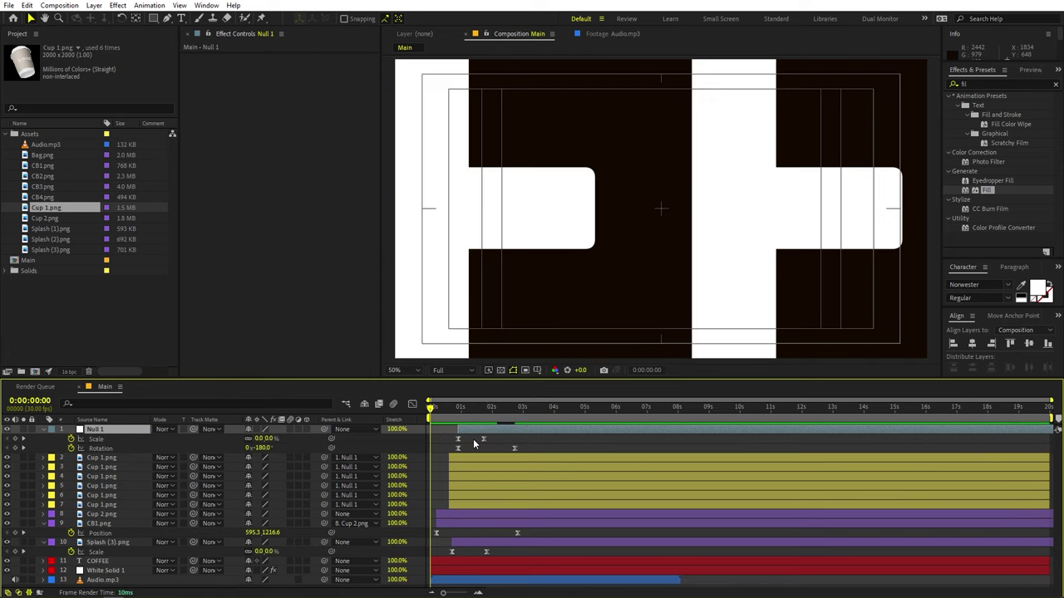
left_click_drag(484, 440, 488, 439)
key("shift+F3")
left_click_drag(443, 592, 452, 593)
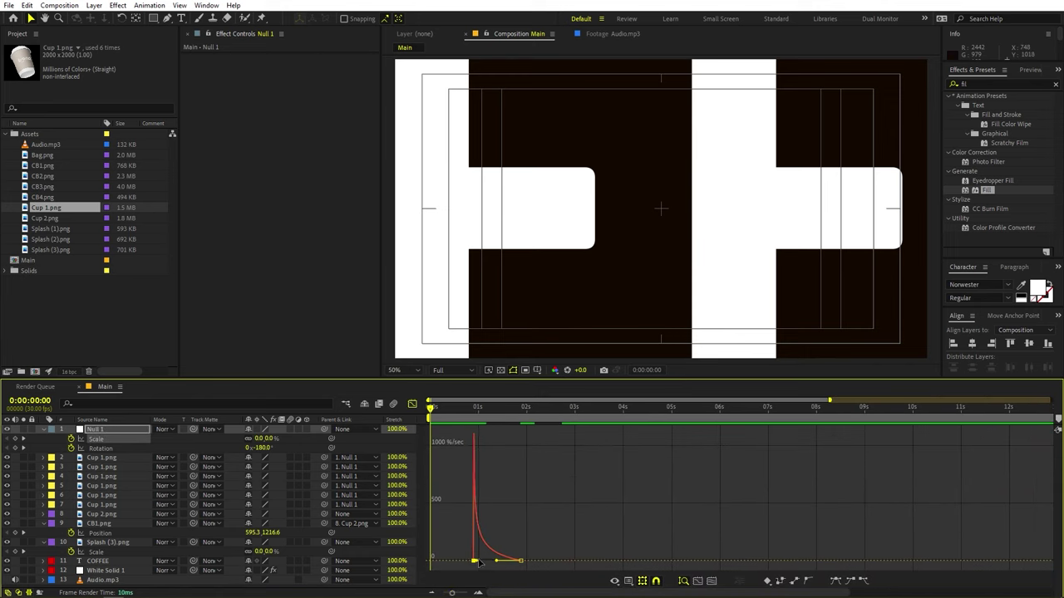
left_click_drag(479, 563, 487, 563)
key("space")
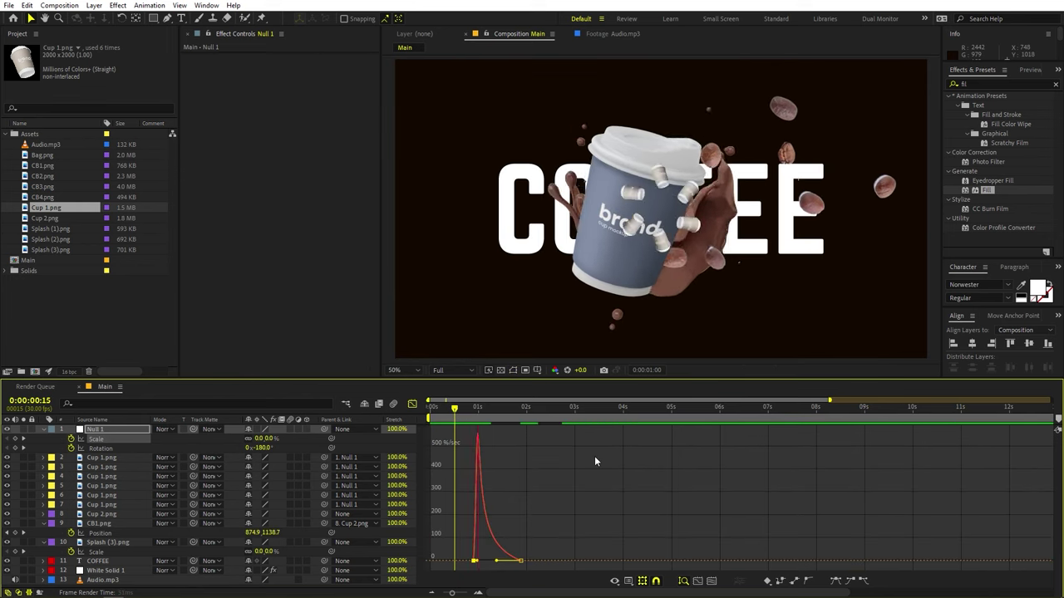
key("space")
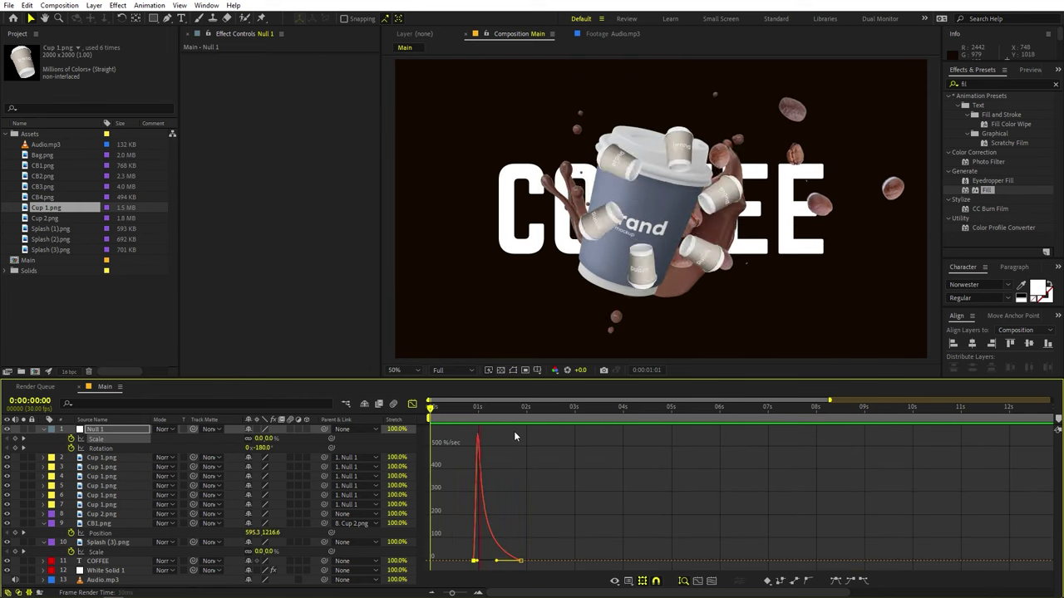
key("space")
Shift the Null 1 layer earlier to start with the splash's first Scale keyframe at about 0.7 seconds, and preview.
left_click(505, 410)
left_click(412, 404)
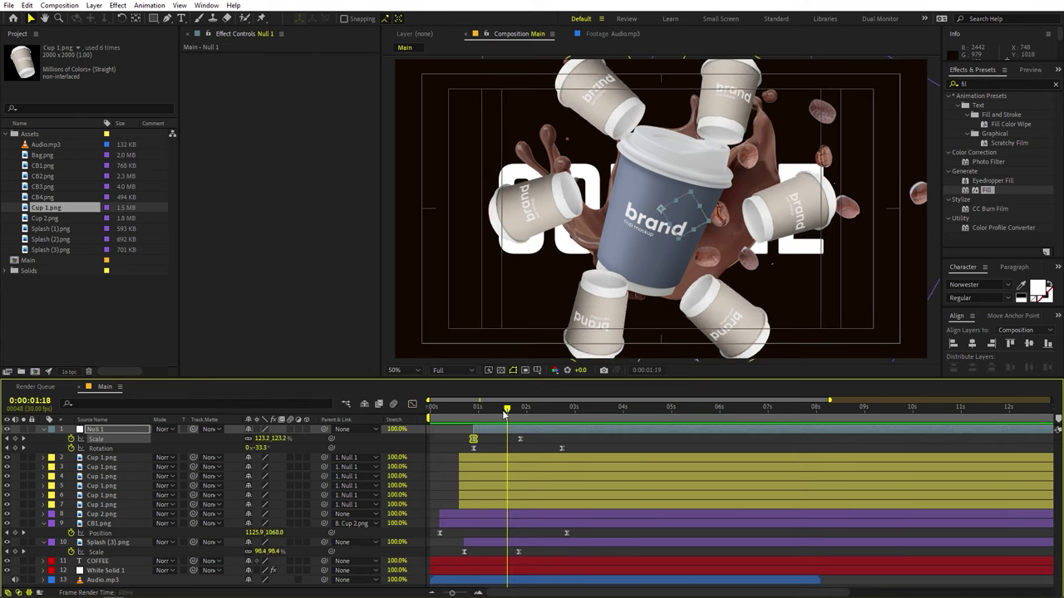
left_click_drag(506, 411, 470, 418)
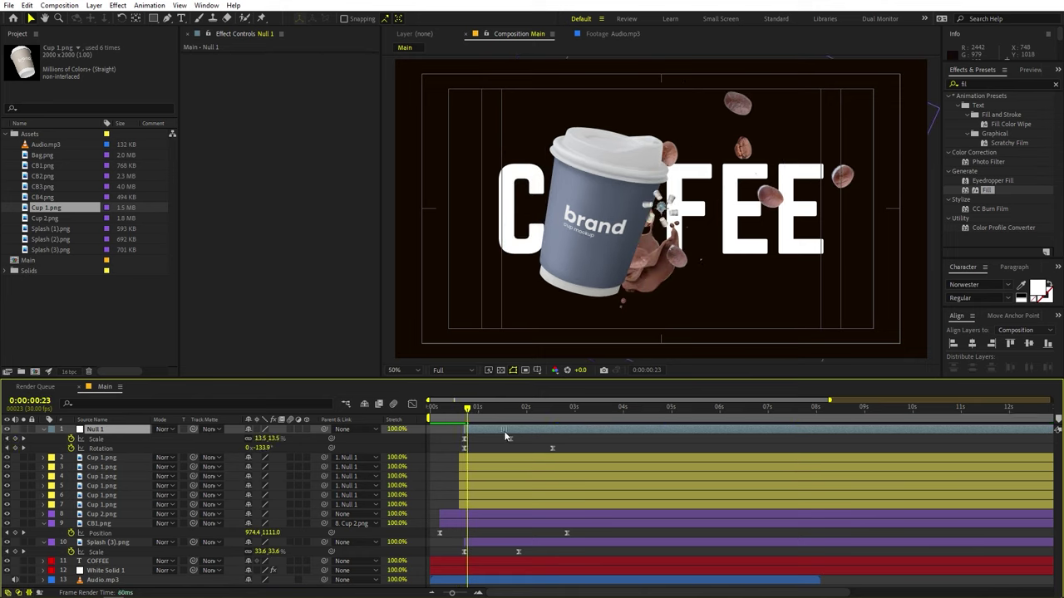
key("Home")
key("space")
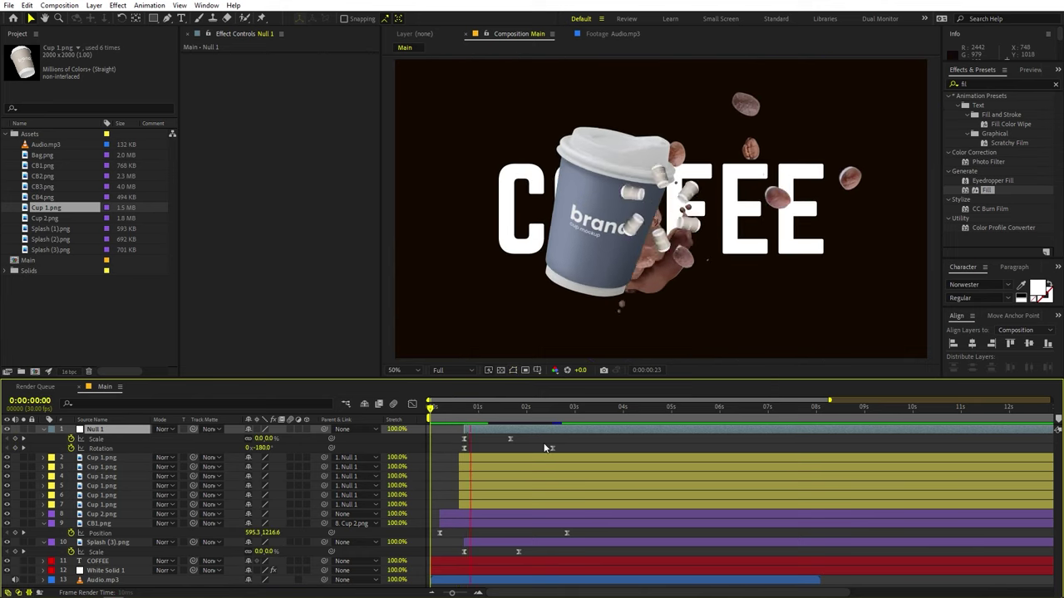
key("space")
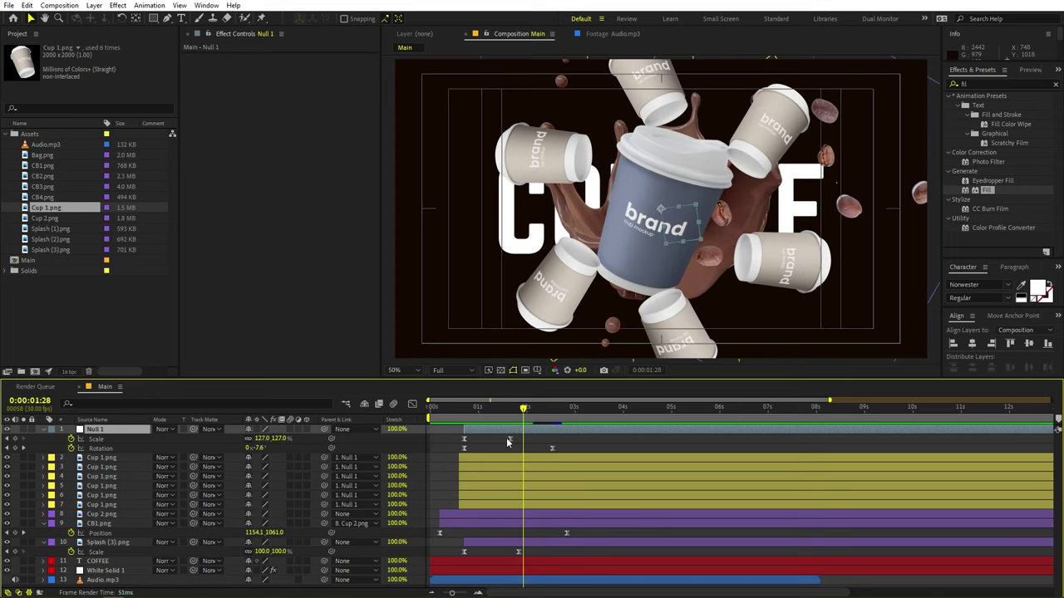
Move Null 1's end Scale keyframe to about 1.9 seconds and preview the slower growth.
left_click_drag(510, 439, 522, 439)
key("Home")
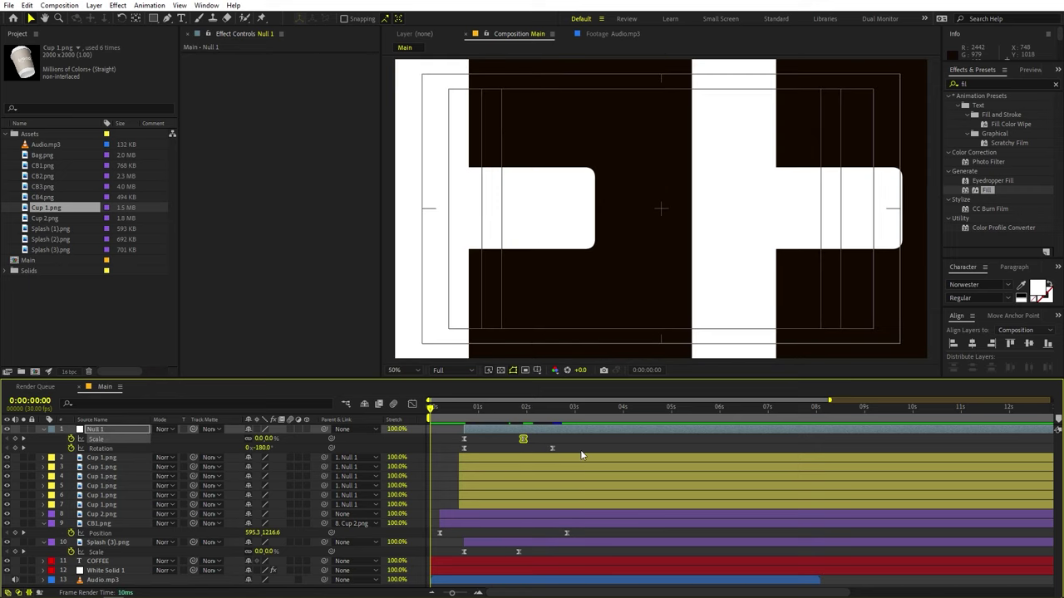
key("space")
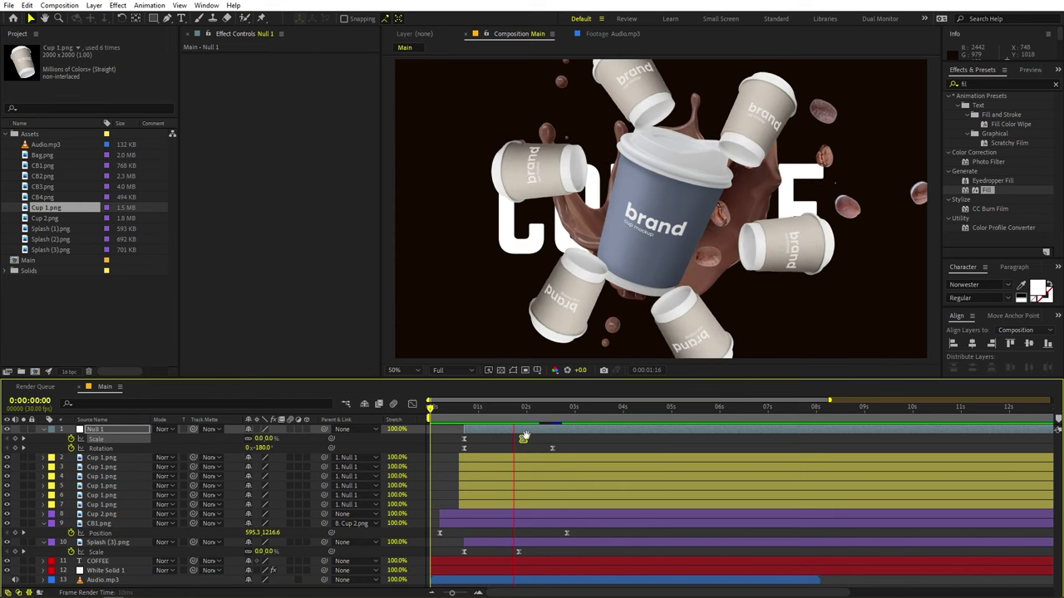
key("space")
Lengthen the ease out of Null 1's first Scale keyframe so the speed peaks at about 1 second, and preview.
left_click(412, 404)
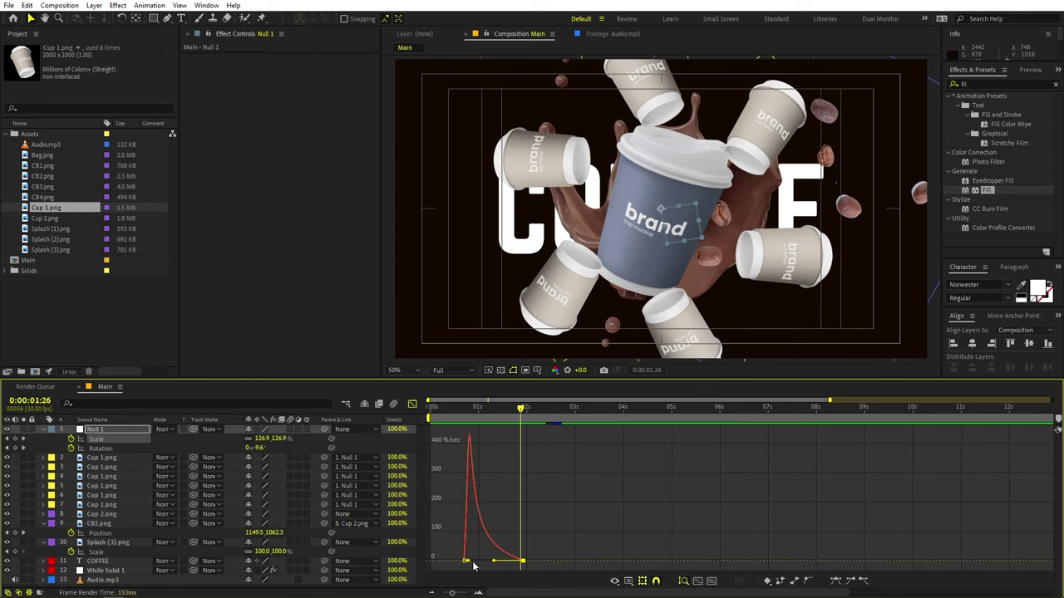
left_click_drag(468, 561, 481, 563)
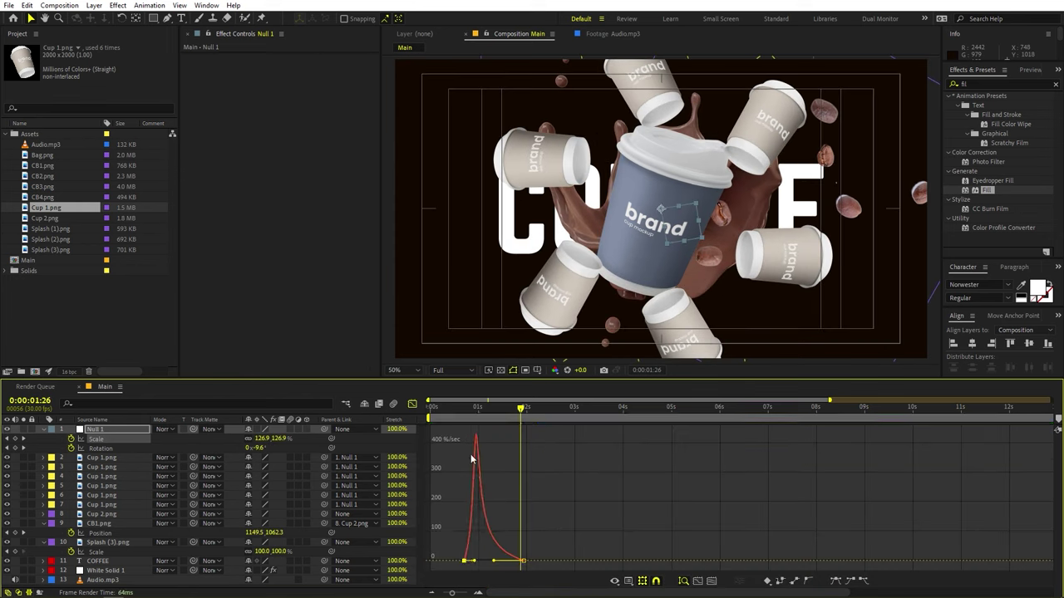
key("shift+F3")
key("Home")
key("space")
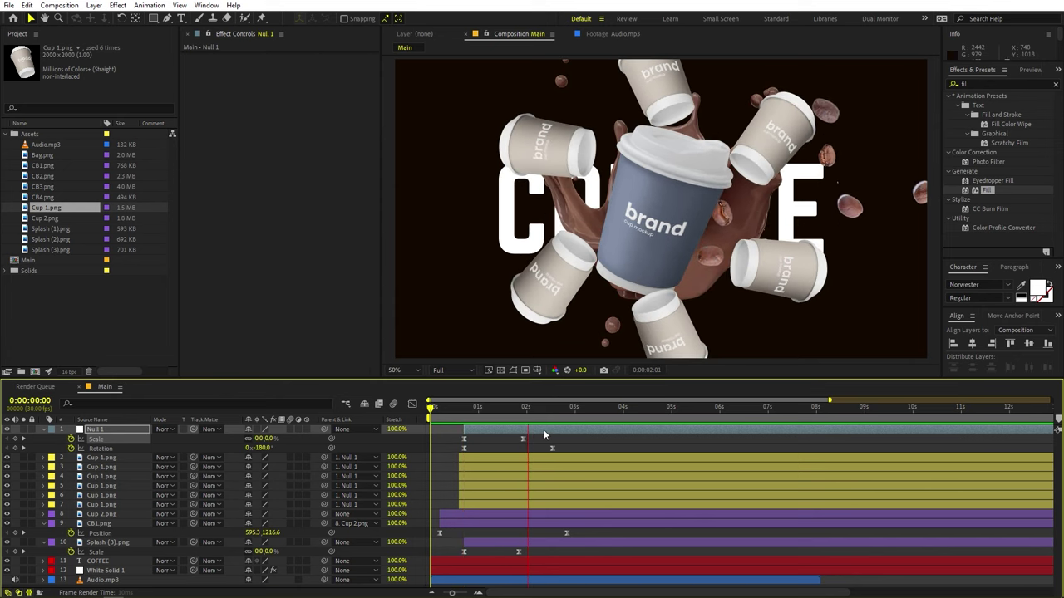
key("space")
key("Home")
key("space")
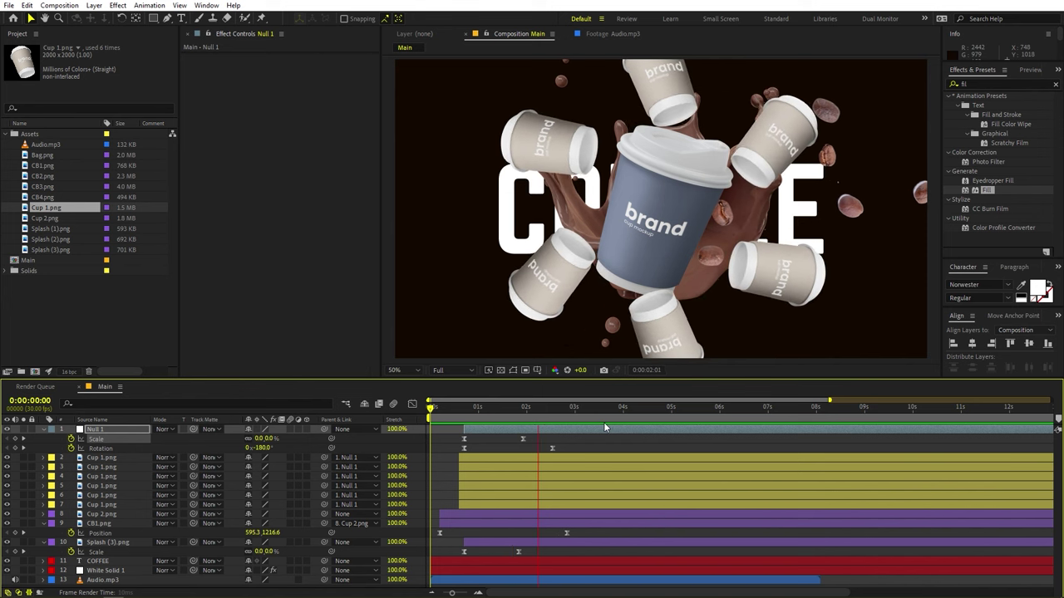
key("space")
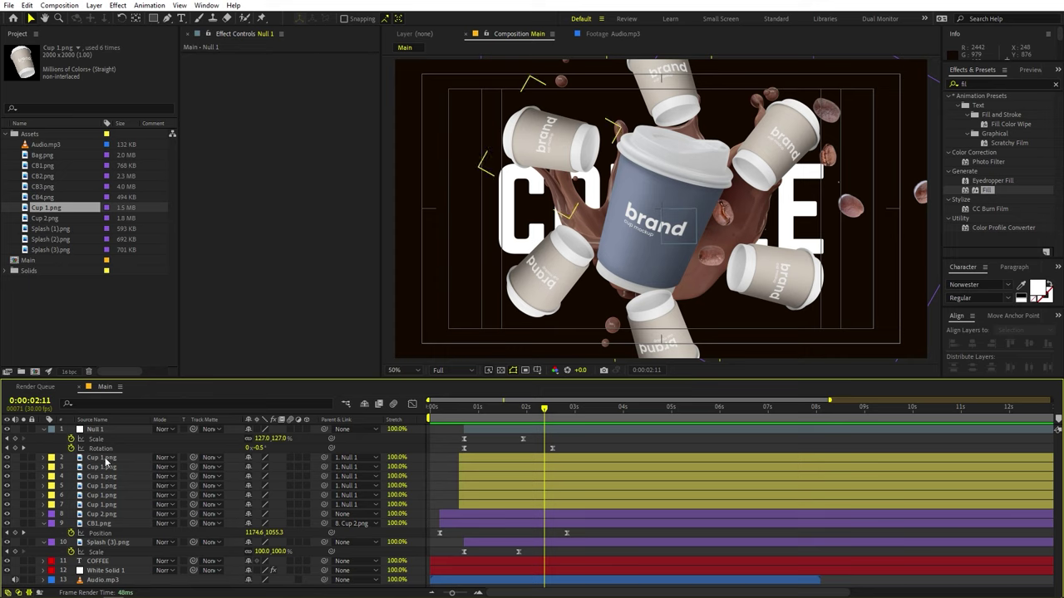
Collapse the revealed properties of CB1.png, Splash (3).png and Null 1, and deselect the project item.
left_click(45, 523)
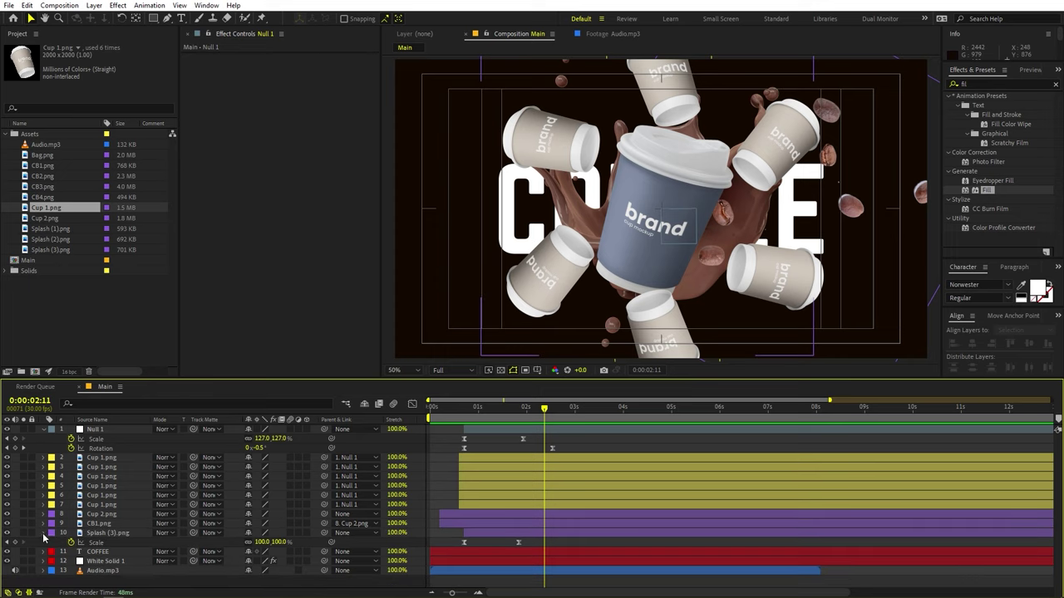
left_click(44, 534)
left_click(44, 429)
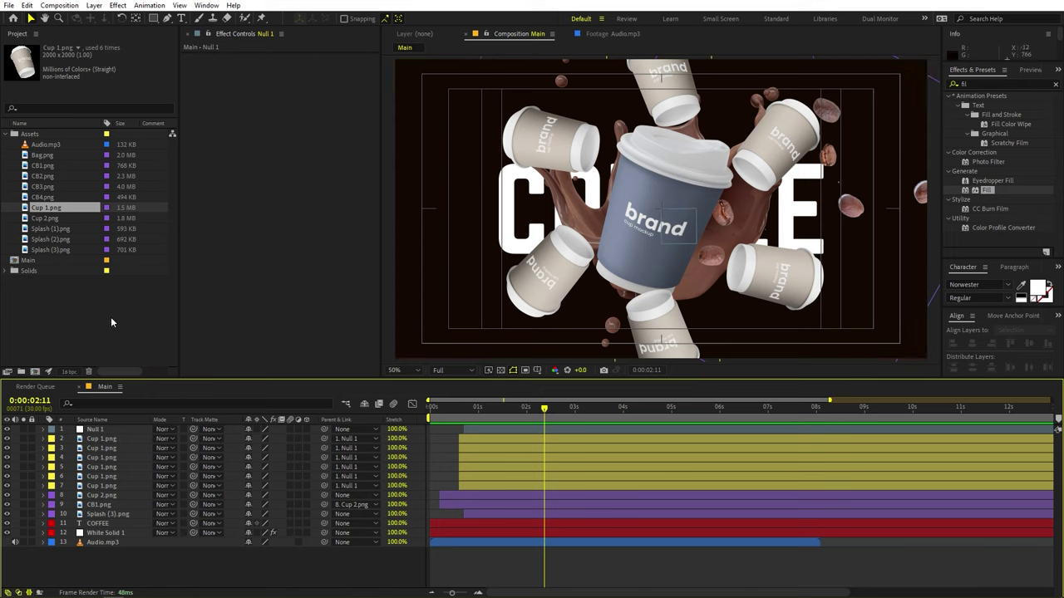
left_click(110, 317)
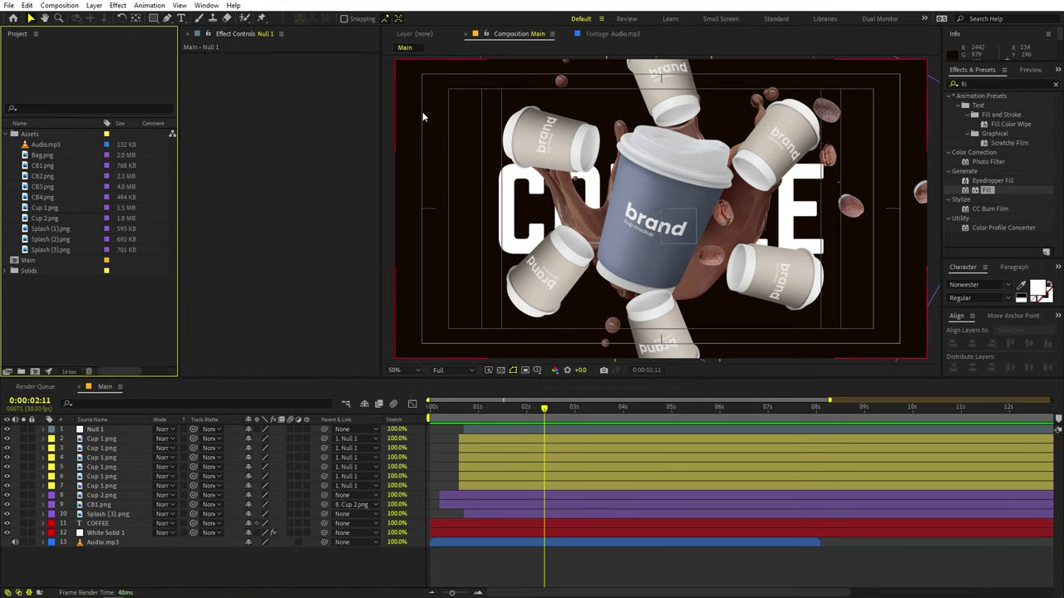
Draw a circle with the Ellipse tool over the middle of the composition and align it to the composition's centre.
left_click(153, 17)
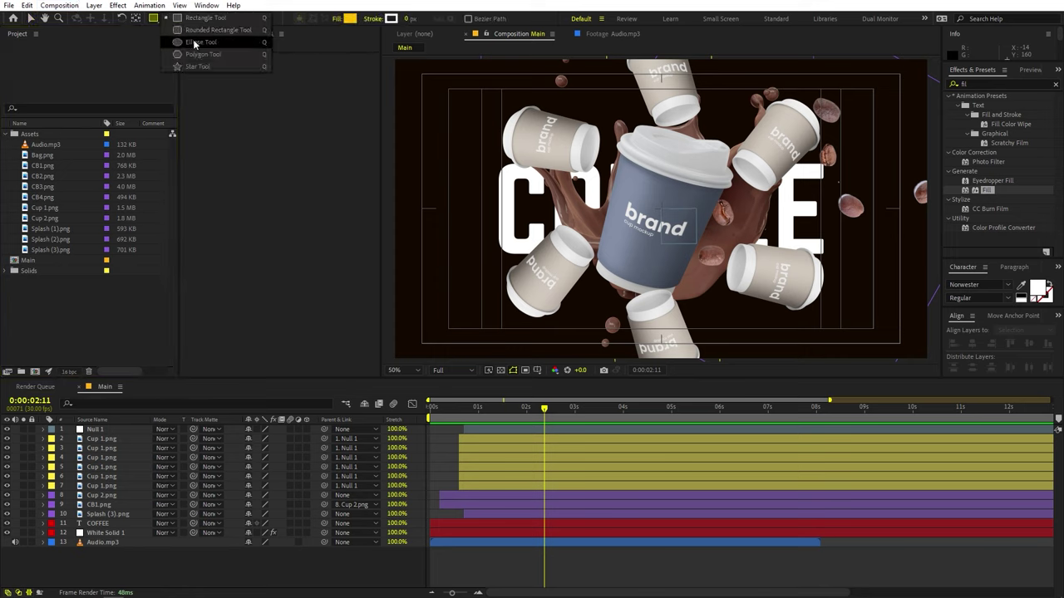
left_click(195, 43)
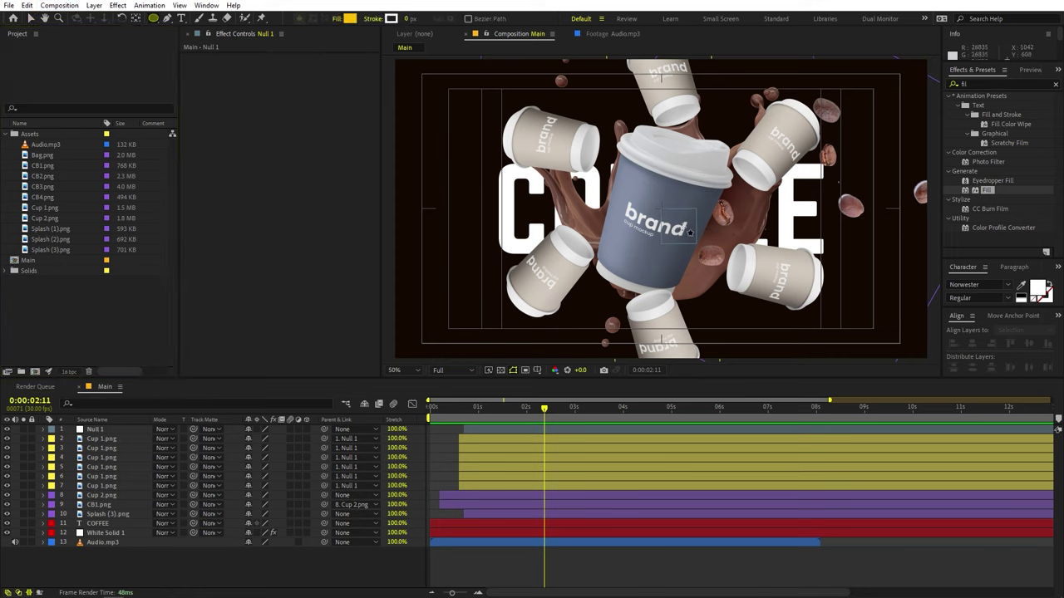
left_click_drag(669, 213, 602, 169)
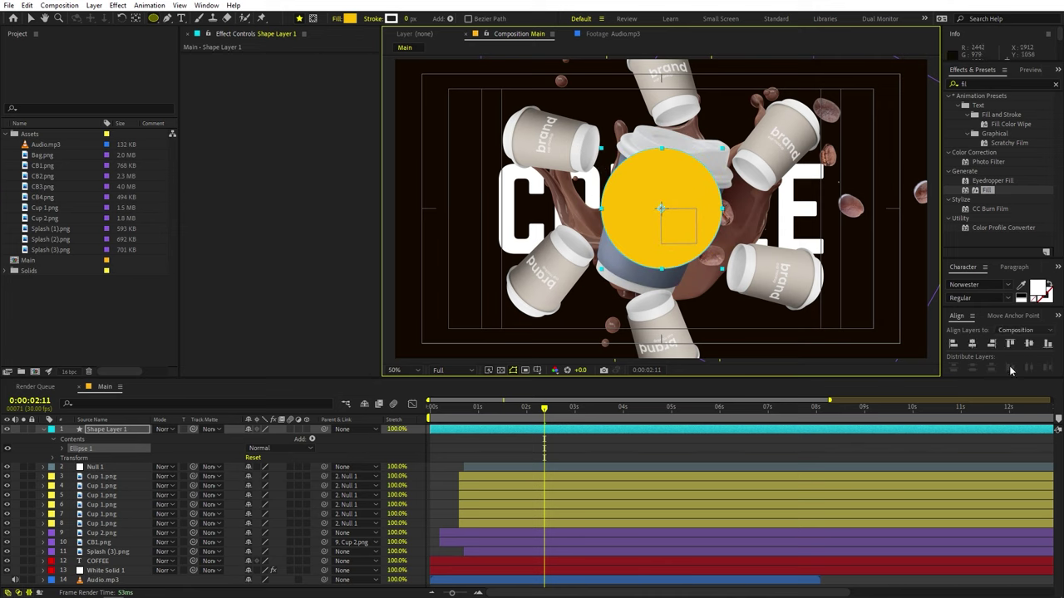
left_click(972, 346)
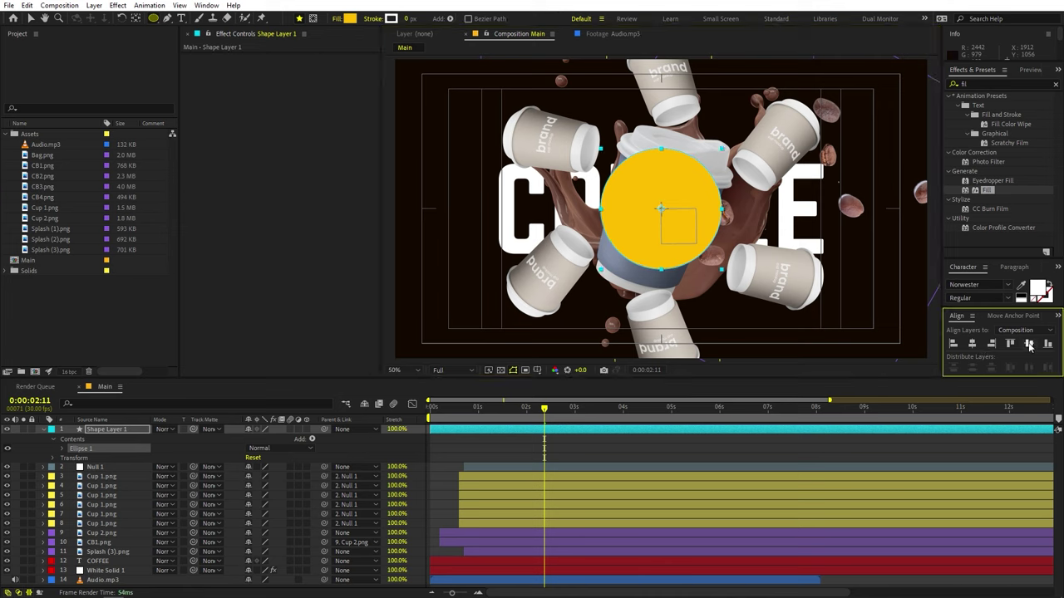
Keyframe Shape Layer 1's Scale at 100% at 0:00:02:11 and 0% at 0:00:01:07, starting the layer at 0:00:01:07.
left_click(105, 432)
key("s")
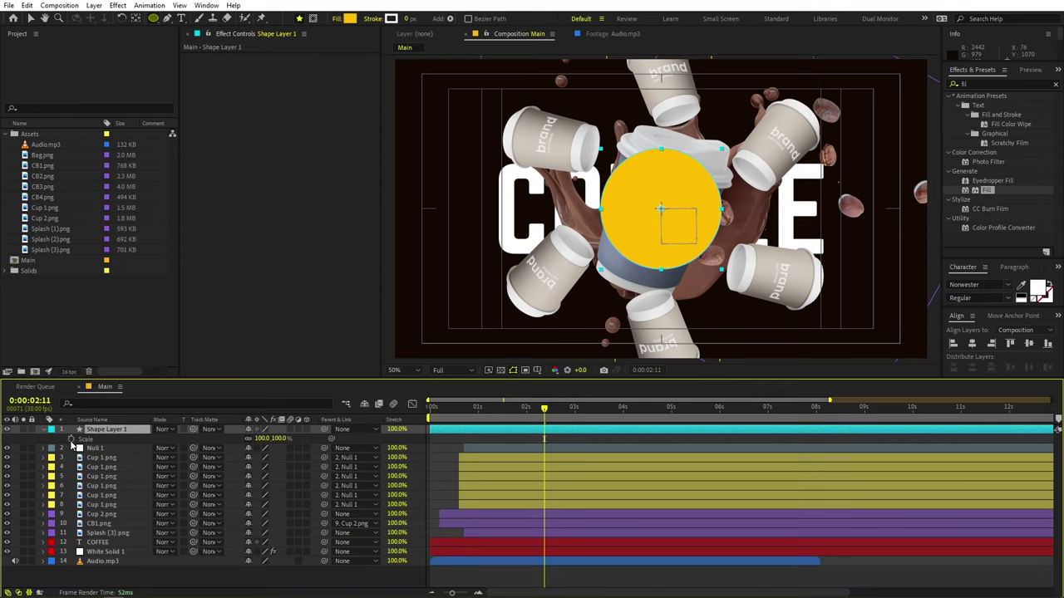
left_click(71, 439)
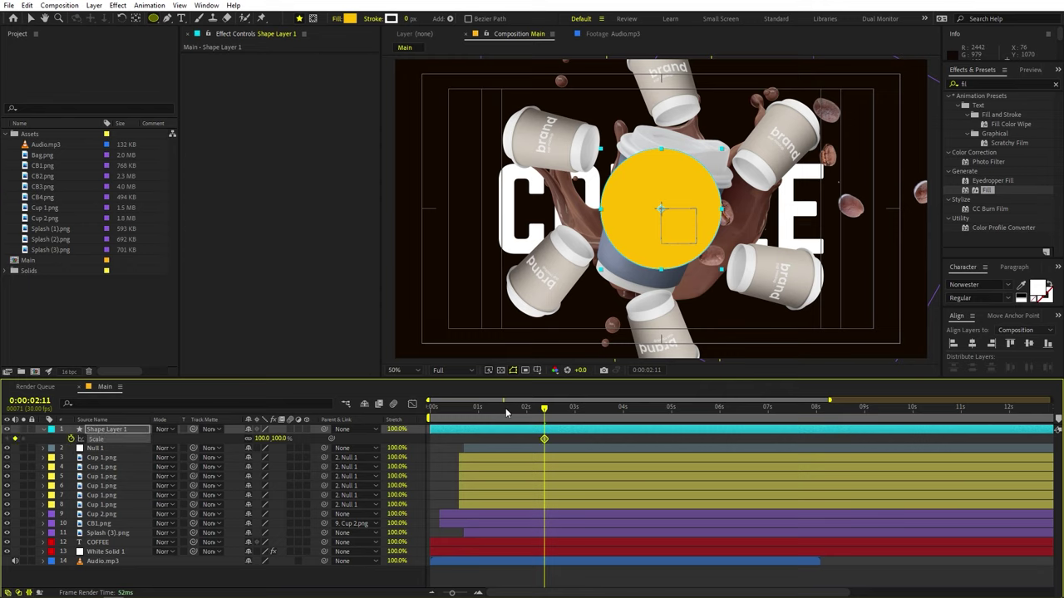
left_click_drag(506, 413, 490, 413)
left_click(259, 438)
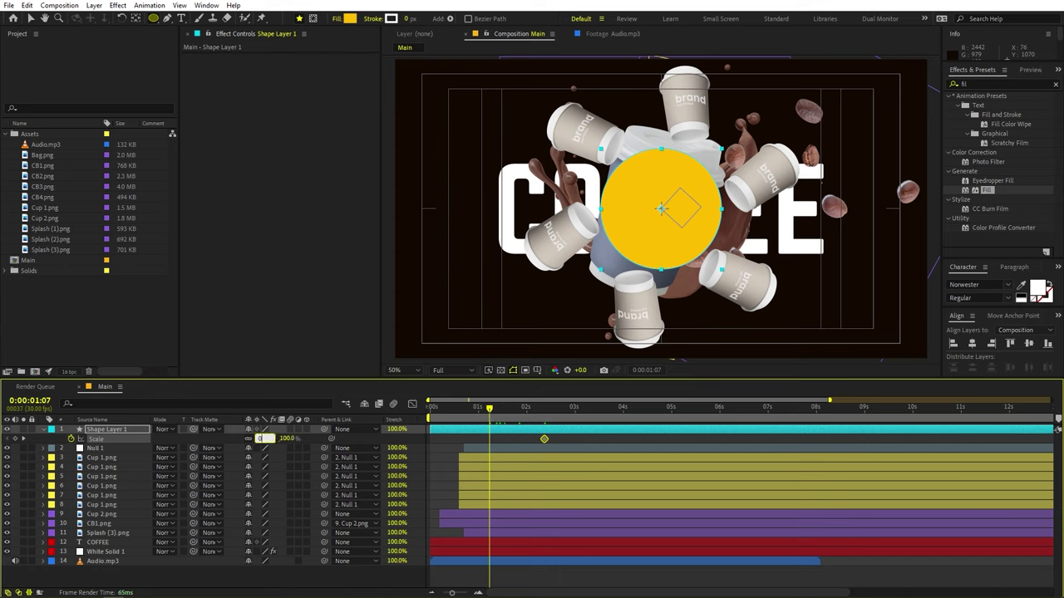
key("Return")
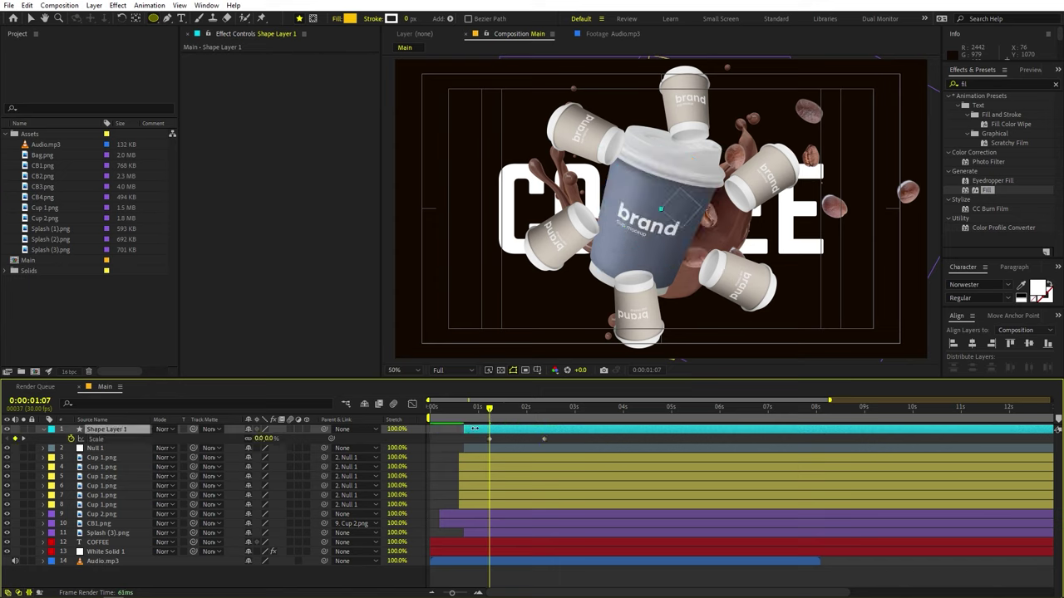
Change the 100% Scale keyframe to 511% and reorder the keyframes so the circle shrinks from 511% at 0:00:01:07 to 0% at about 2.1 seconds.
left_click_drag(510, 412, 544, 412)
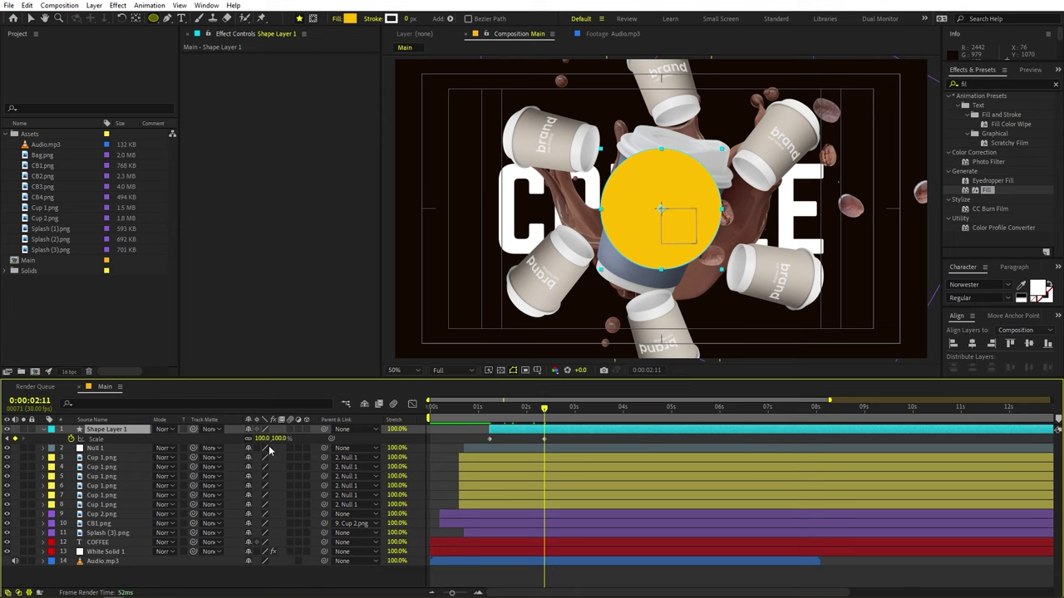
left_click_drag(265, 438, 494, 438)
left_click_drag(493, 418, 503, 439)
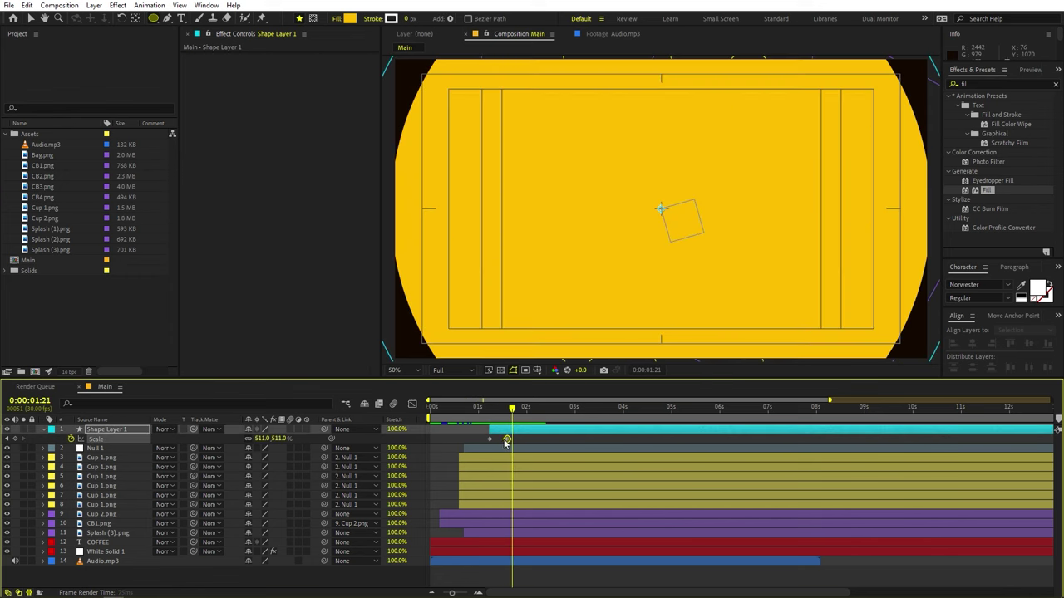
key("ctrl+z")
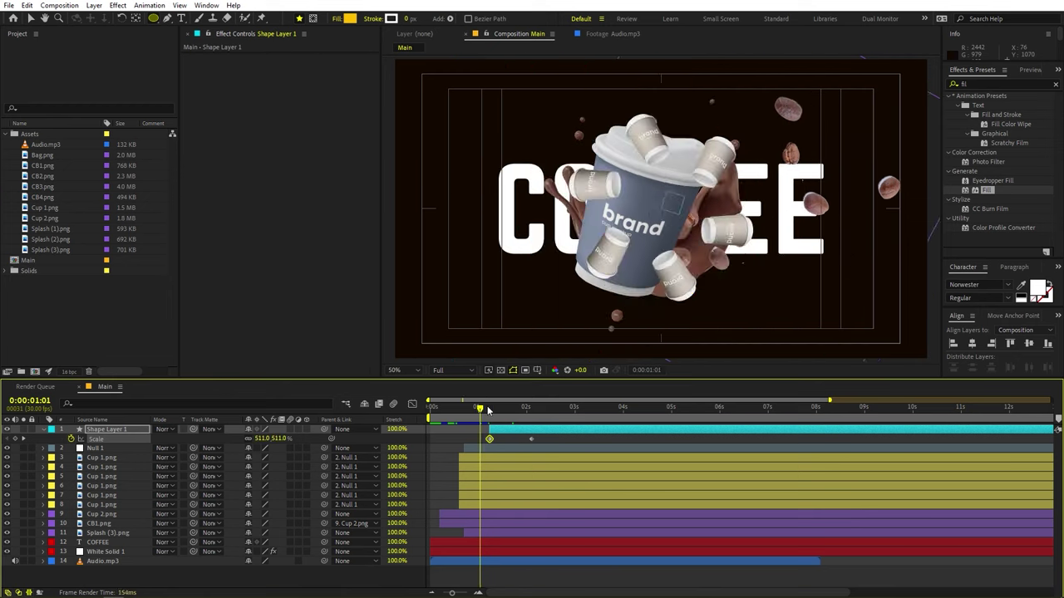
Easy Ease both Scale keyframes of Shape Layer 1, lengthen the ease into the last one so speed peaks at about 1.4 seconds, and preview.
left_click(490, 410)
left_click_drag(490, 410, 346, 449)
key("F9")
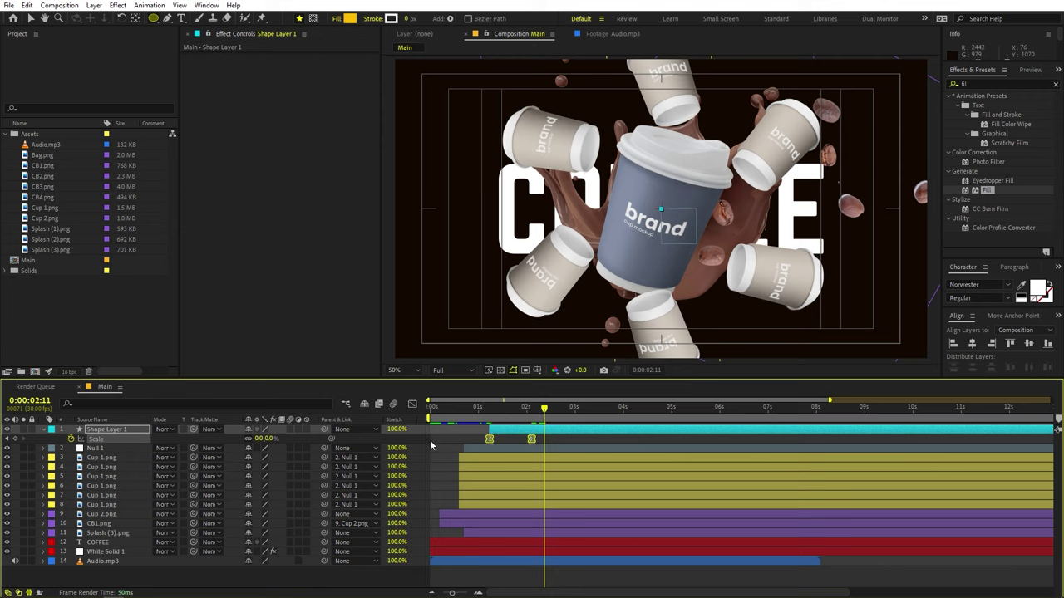
left_click(412, 404)
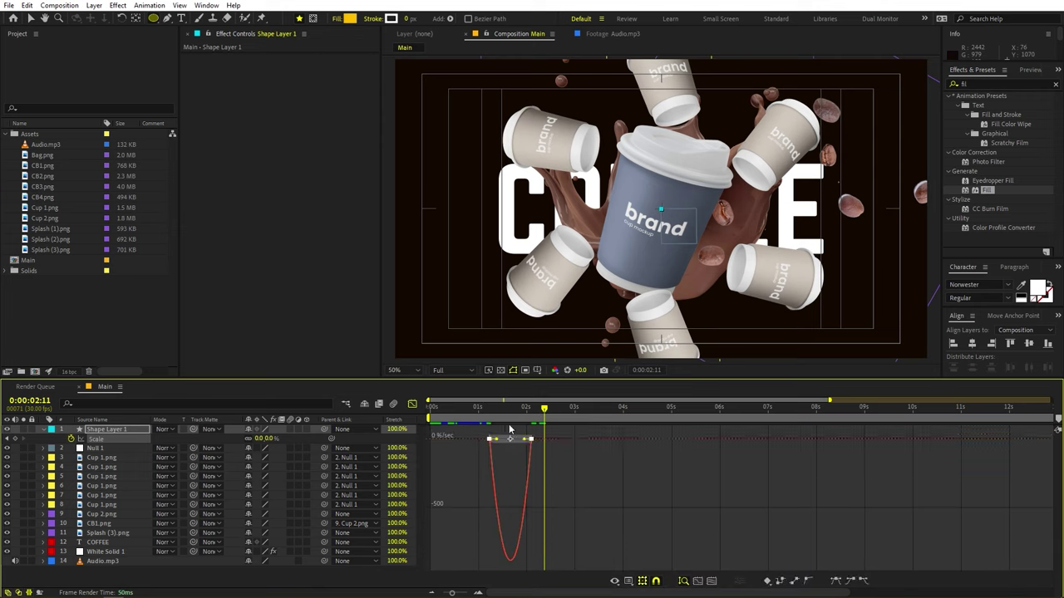
left_click_drag(524, 440, 493, 440)
left_click(479, 408)
key("space")
key("space")
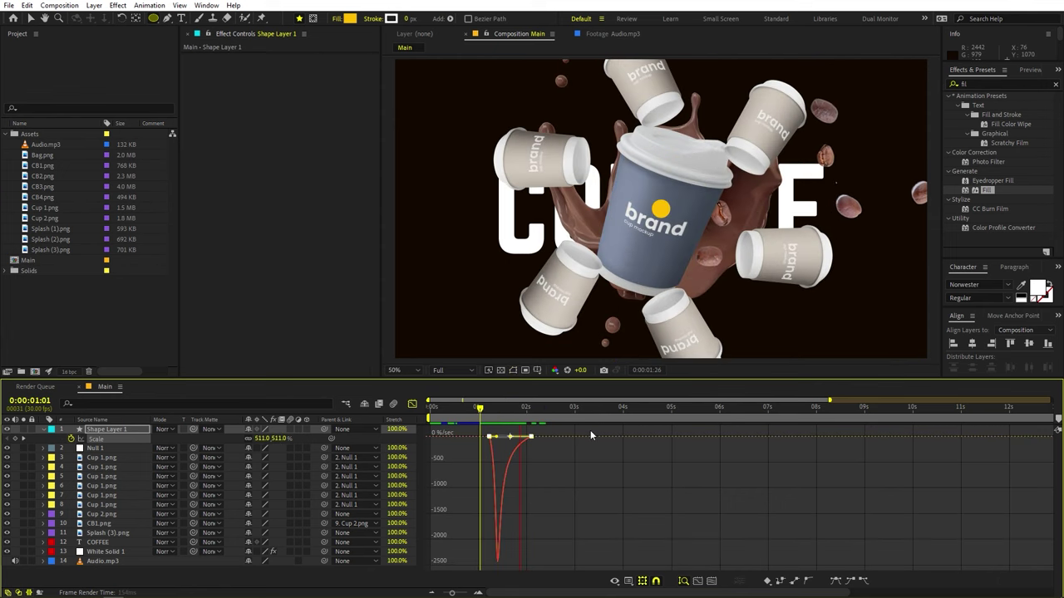
key("space")
left_click(412, 404)
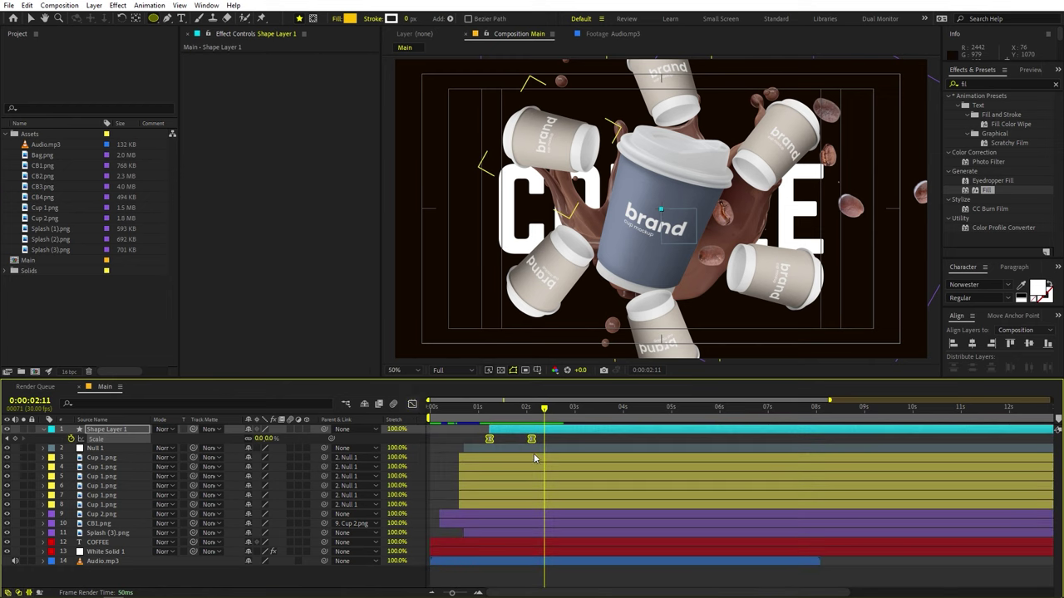
Move Shape Layer 1's end Scale keyframe to about 2.8 seconds, preview the slower shrink, and collapse the layer's properties.
left_click(536, 441)
left_click_drag(532, 441, 565, 437)
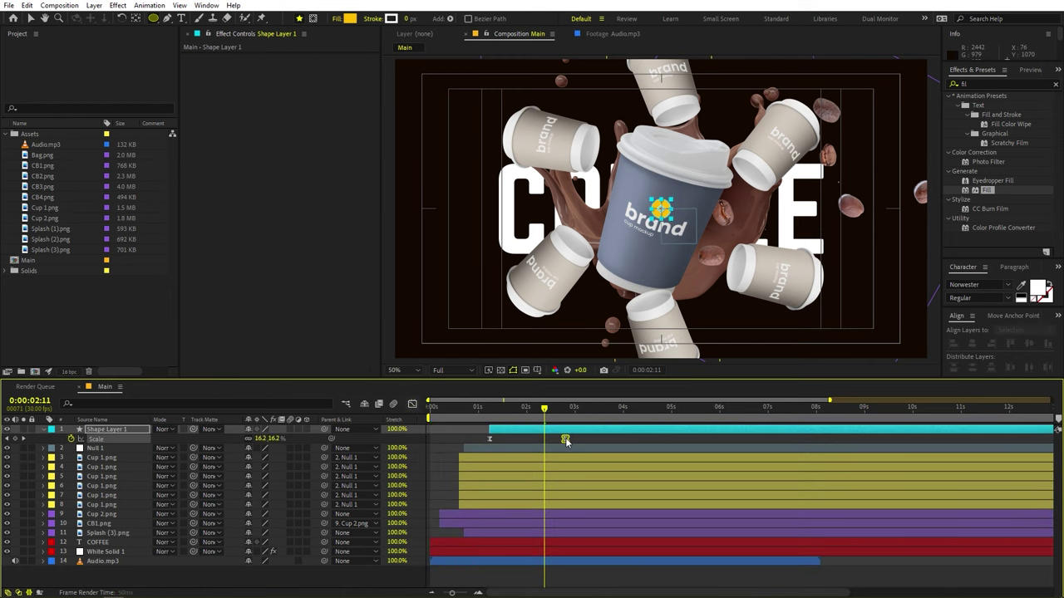
key("Home")
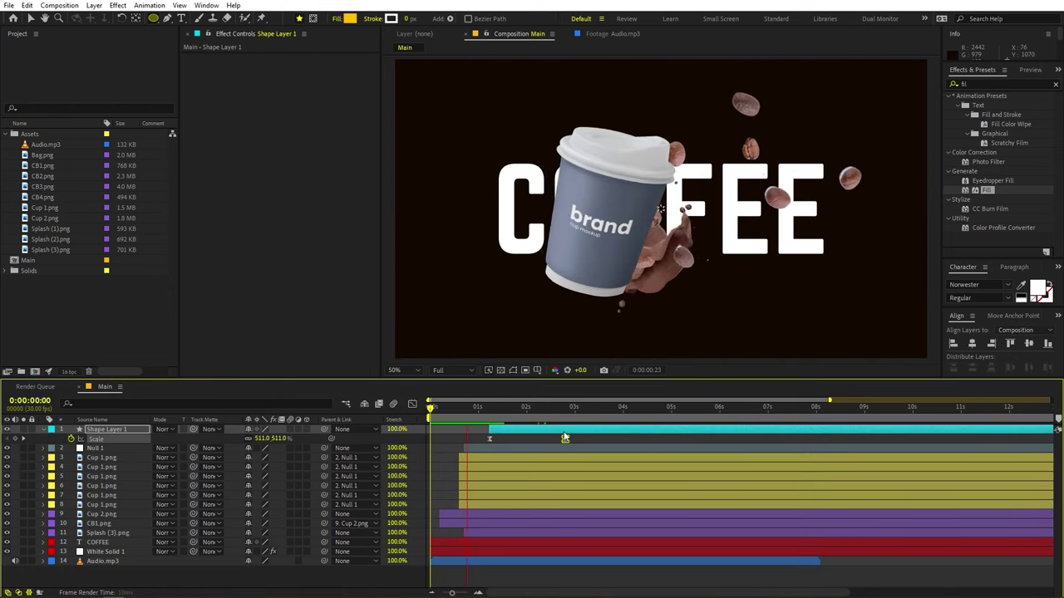
key("space")
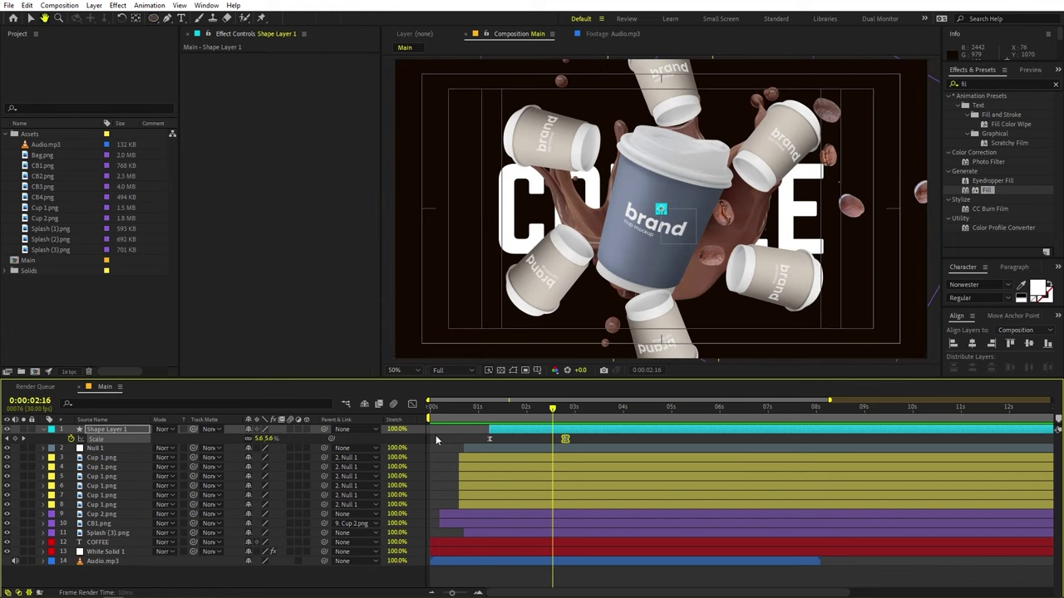
left_click(441, 436)
left_click(43, 429)
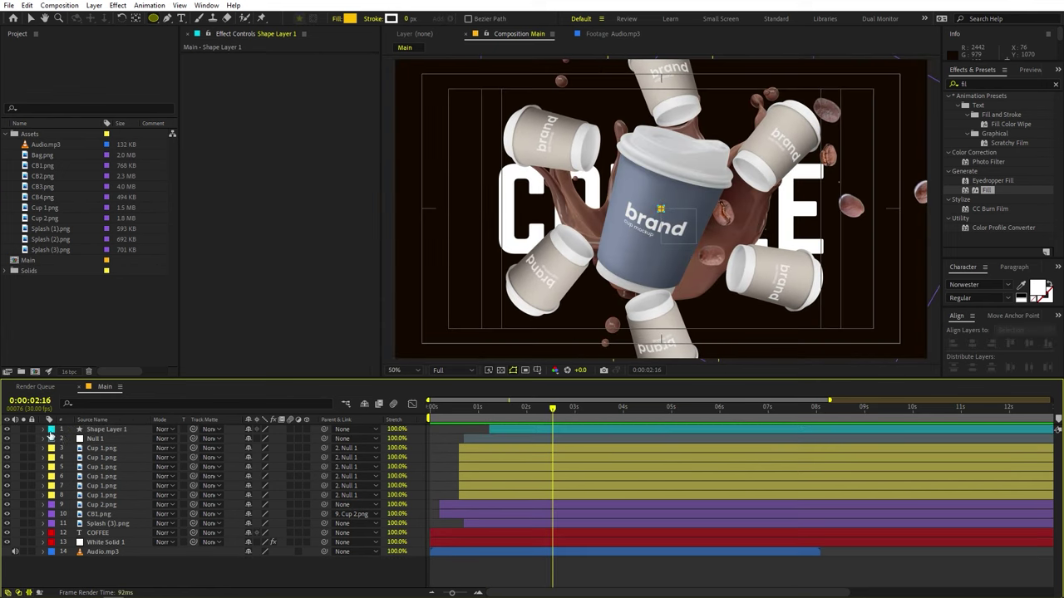
Create a new white (FFFFFF) solid layer of 1920 x 1080 px above Shape Layer 1.
left_click(106, 430)
left_click_drag(538, 409, 510, 408)
right_click(150, 575)
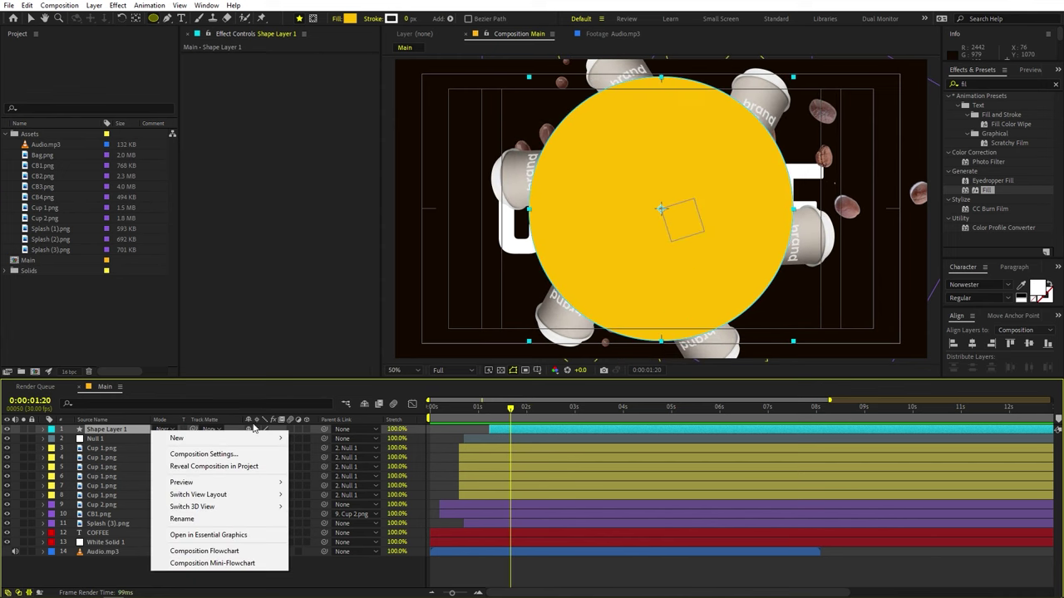
mouse_move(247, 438)
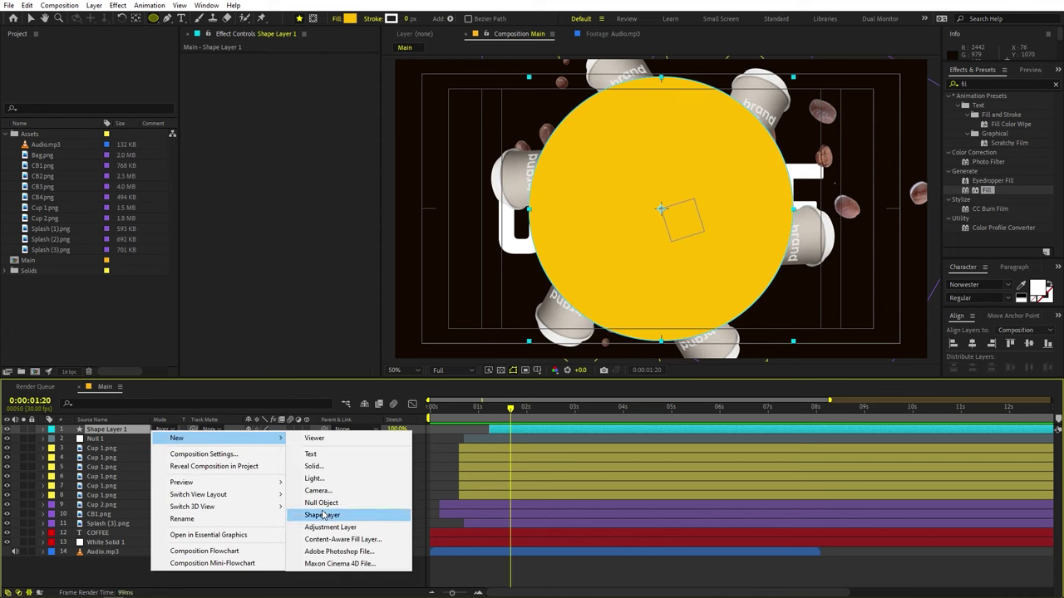
left_click(321, 467)
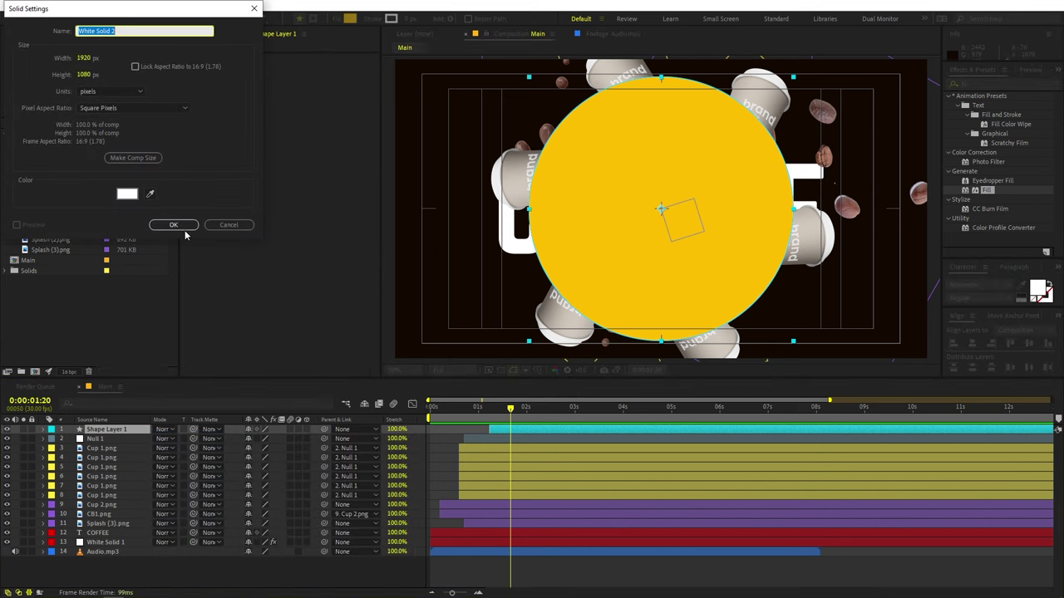
left_click(127, 194)
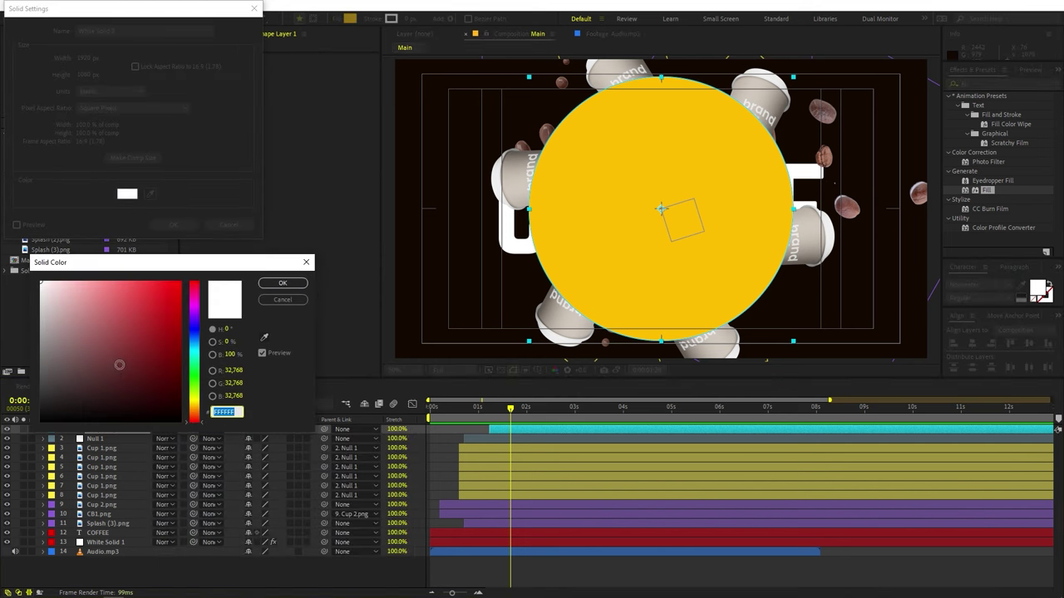
left_click_drag(128, 343, 40, 283)
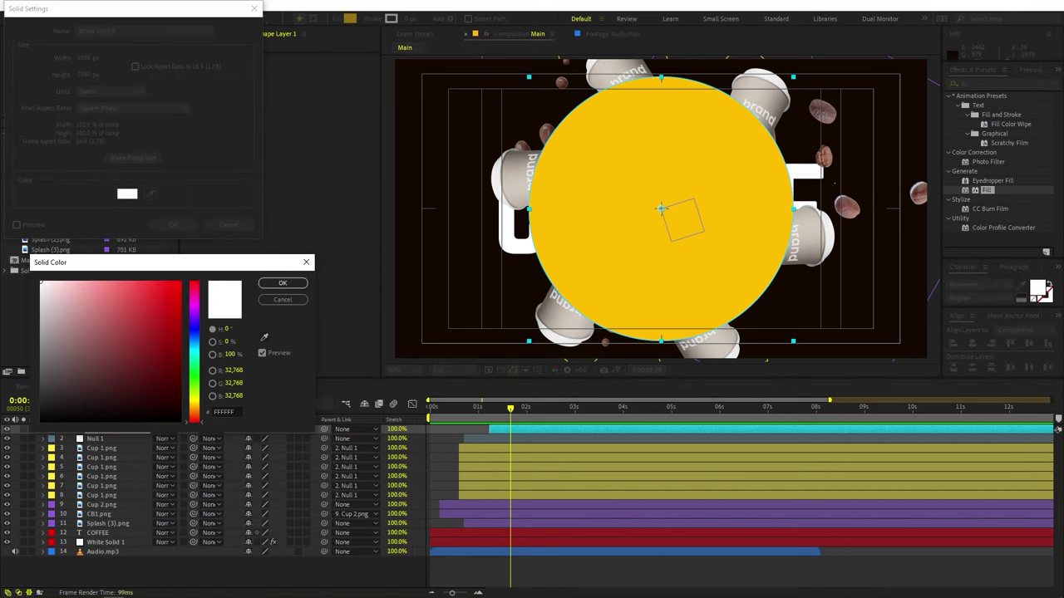
left_click(282, 283)
left_click(173, 226)
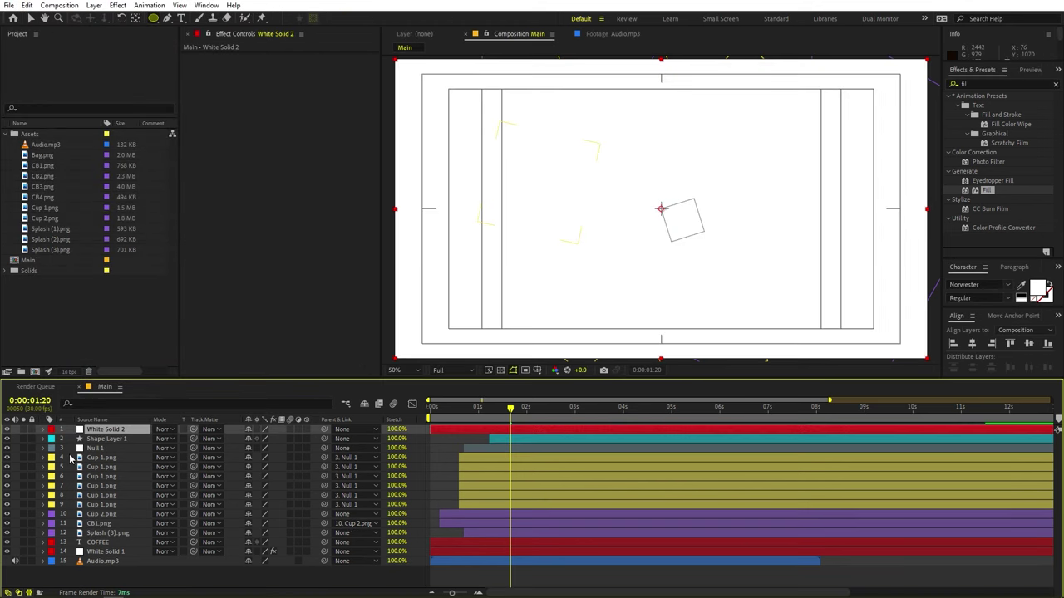
Start White Solid 2 at 0:00:01:07 together with the circle and place it directly below Shape Layer 1.
left_click_drag(441, 431, 501, 431)
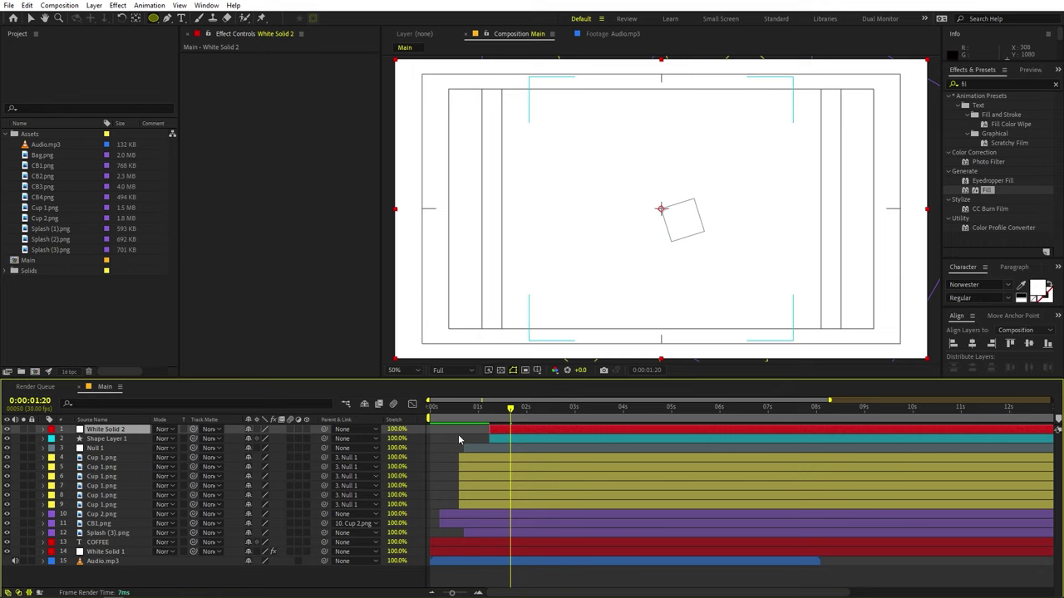
key("v")
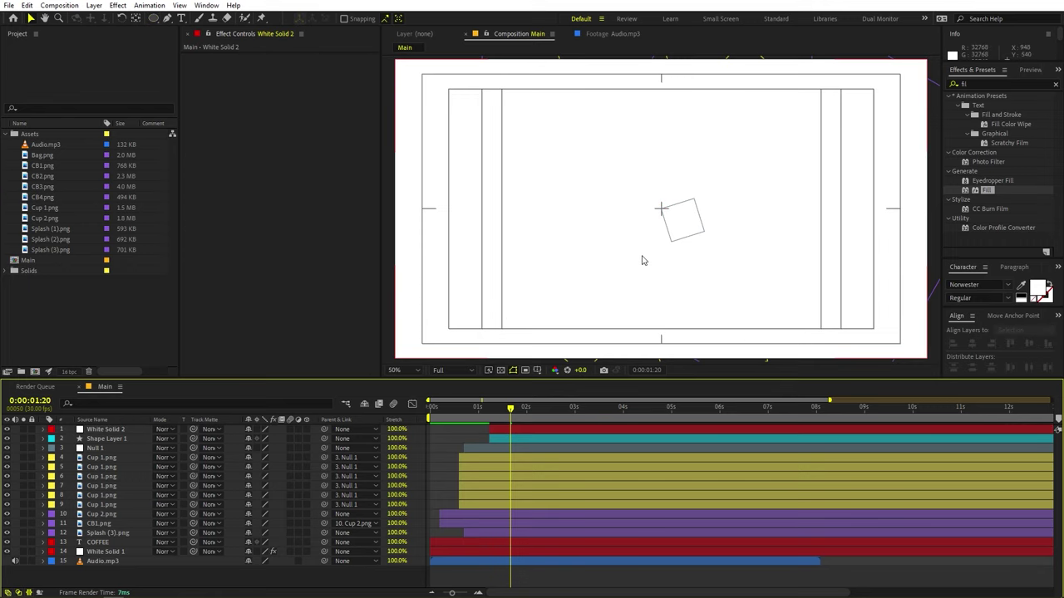
left_click_drag(104, 431, 104, 440)
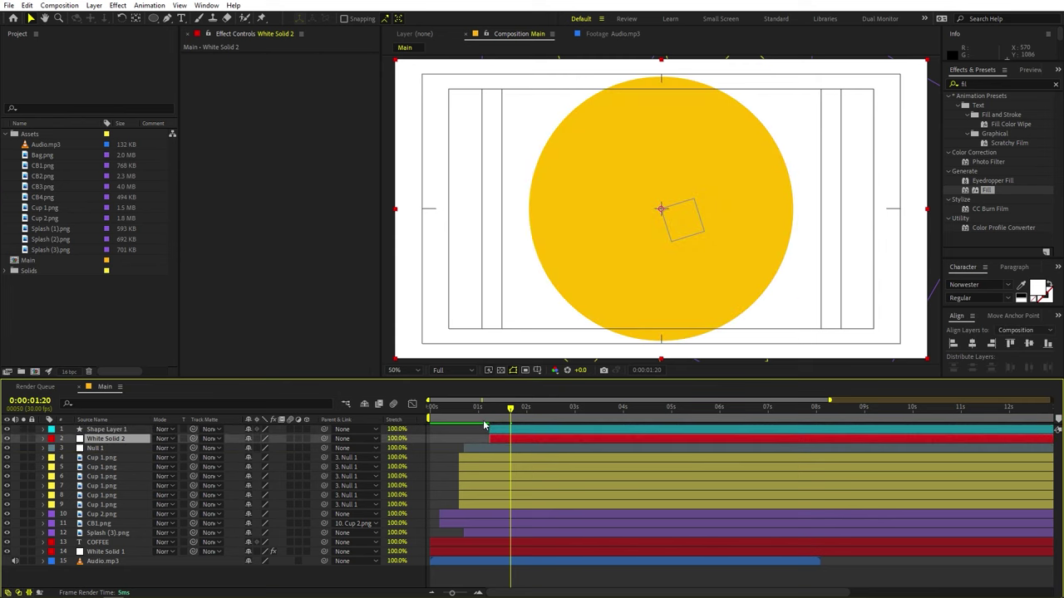
Set Shape Layer 1 as White Solid 2's track matte and invert the matte to reveal the scene inside the circle.
left_click_drag(485, 415, 511, 417)
left_click_drag(174, 445, 98, 431)
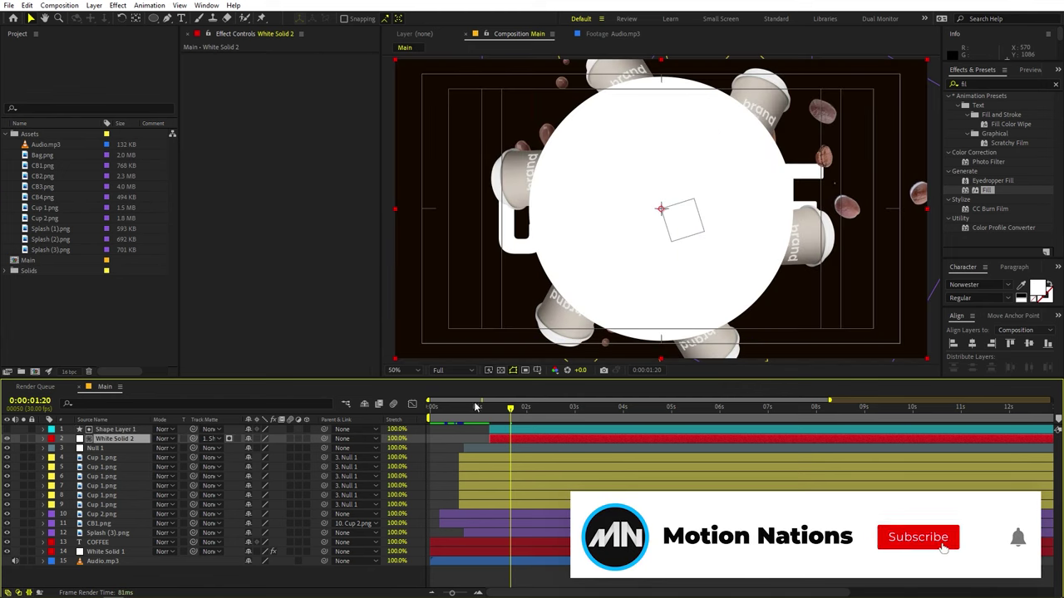
key("Page_Down")
left_click_drag(483, 418, 519, 420)
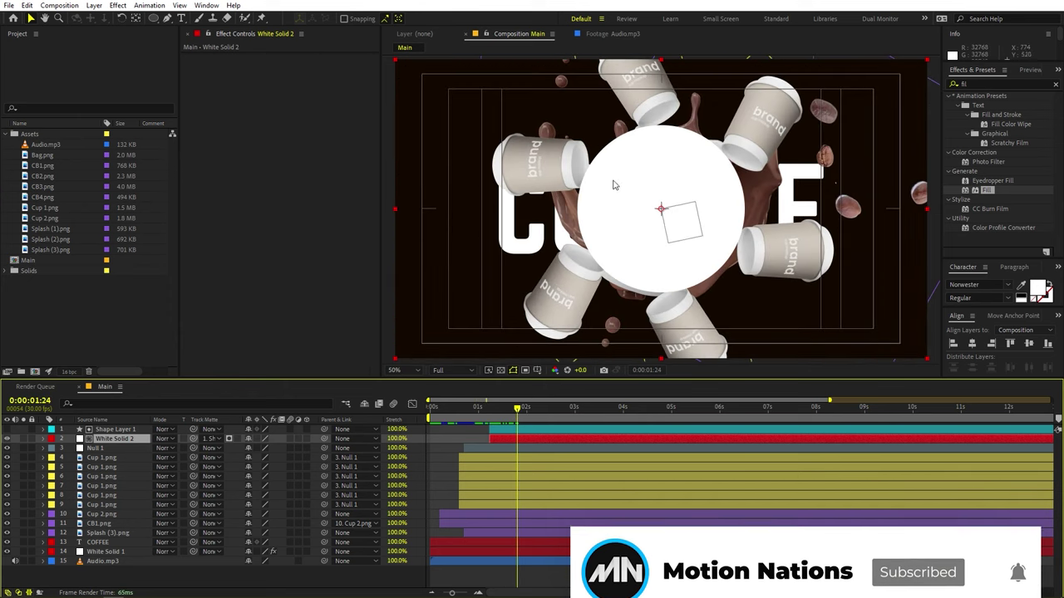
left_click(237, 439)
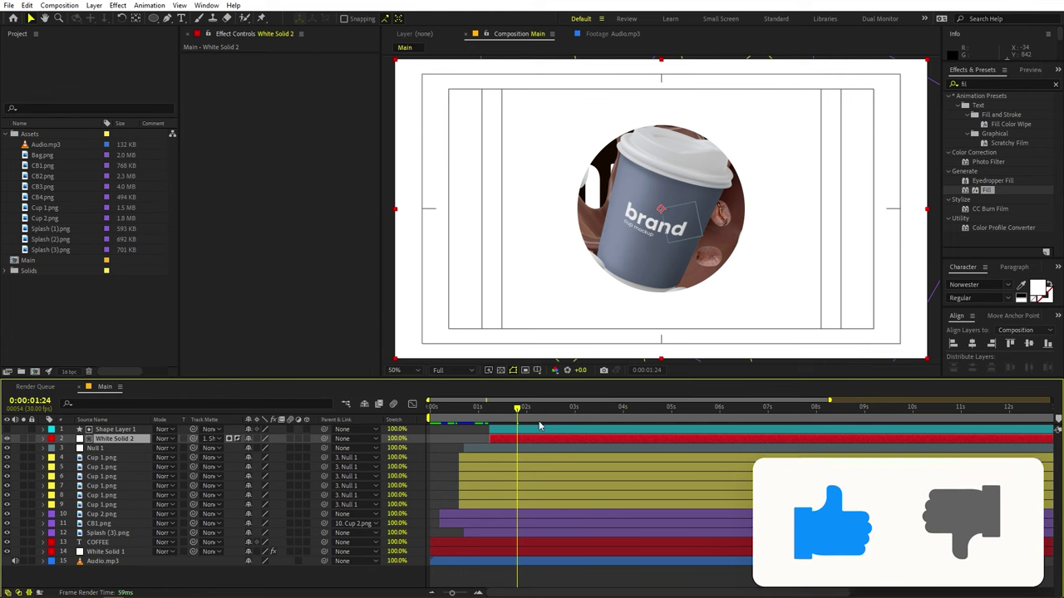
Preview the circle transition from 0:00:00:18 and move Shape Layer 1's end Scale keyframe to about 2.5 seconds.
left_click_drag(519, 416, 459, 418)
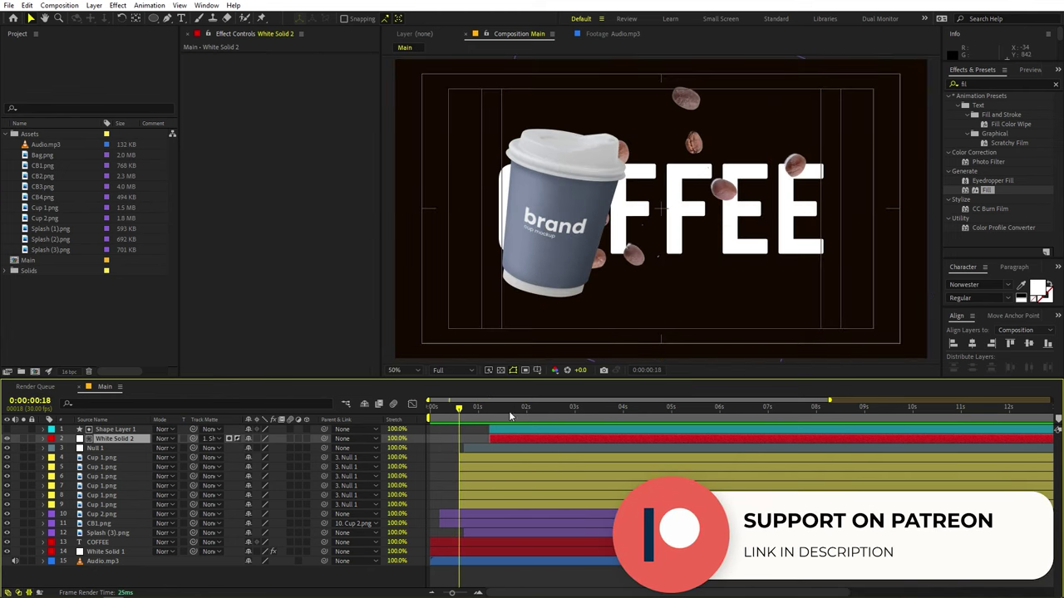
key("space")
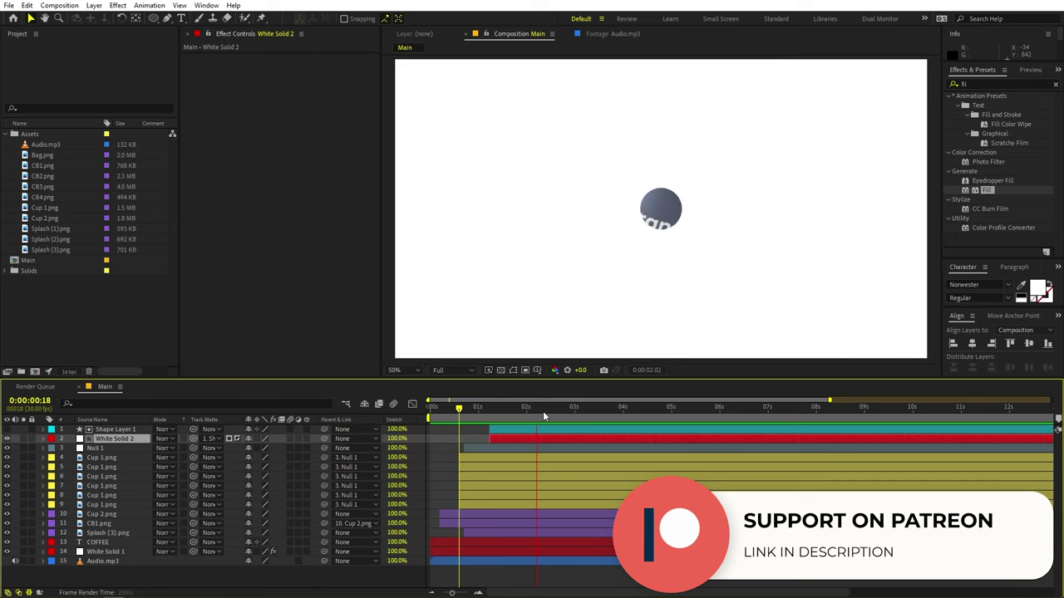
left_click(524, 429)
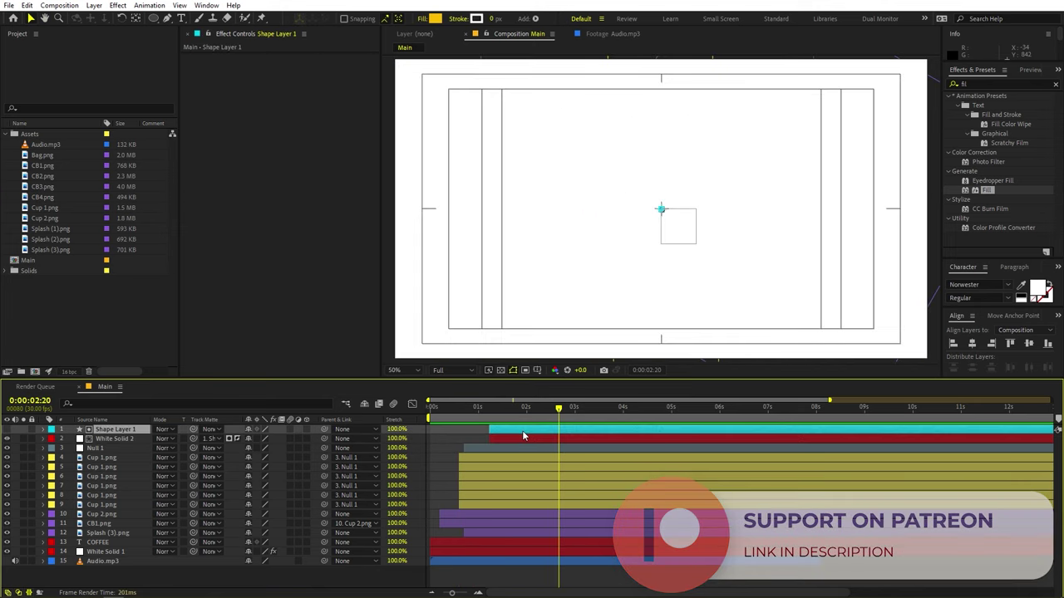
key("s")
left_click_drag(564, 439, 550, 439)
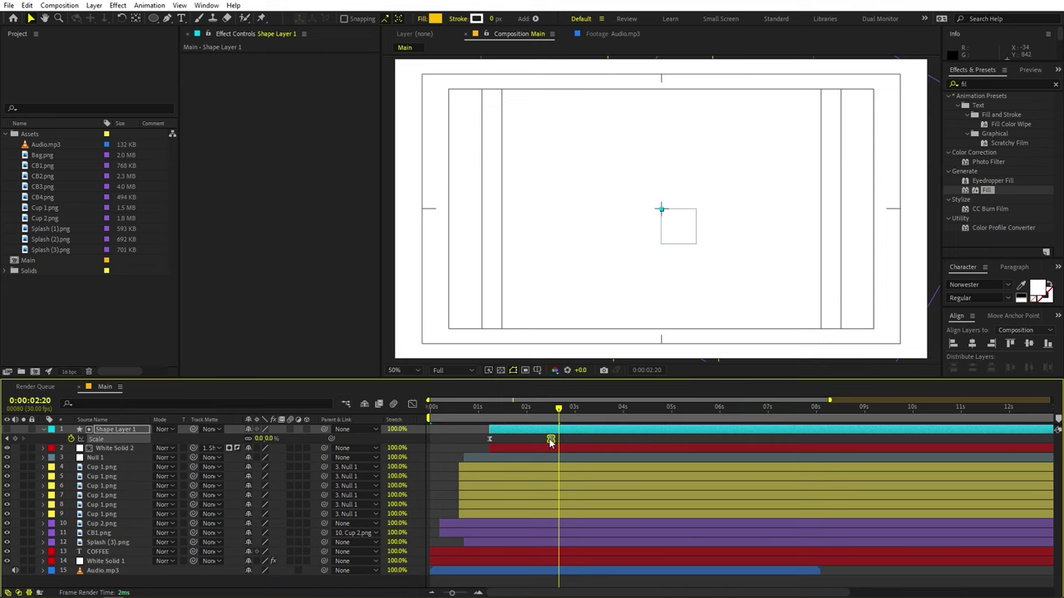
Preview the circle transition and review White Solid 2's track matte assignment to Shape Layer 1.
key("space")
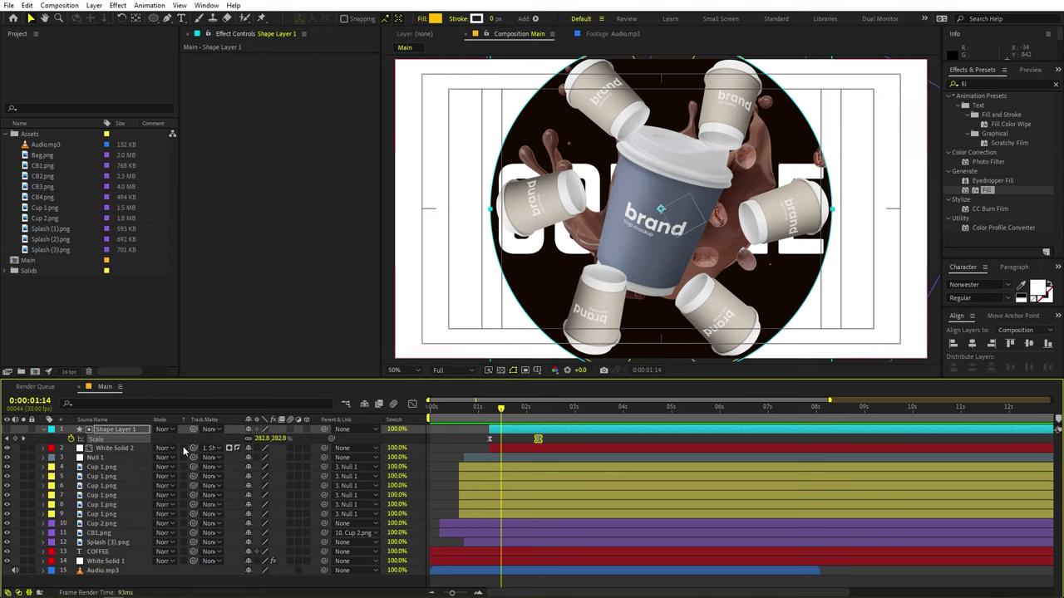
left_click(210, 449)
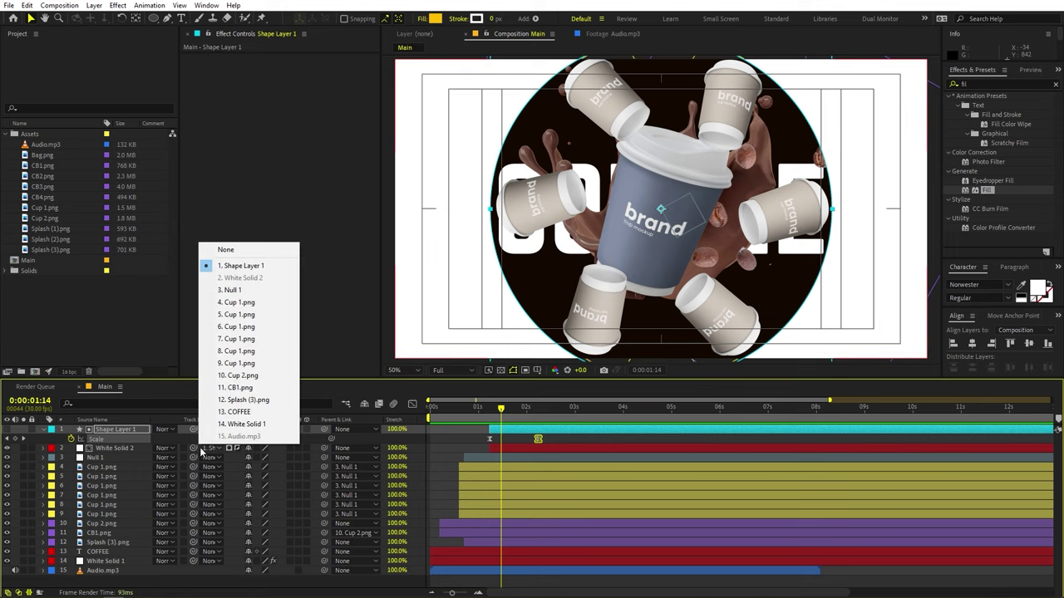
left_click(117, 450)
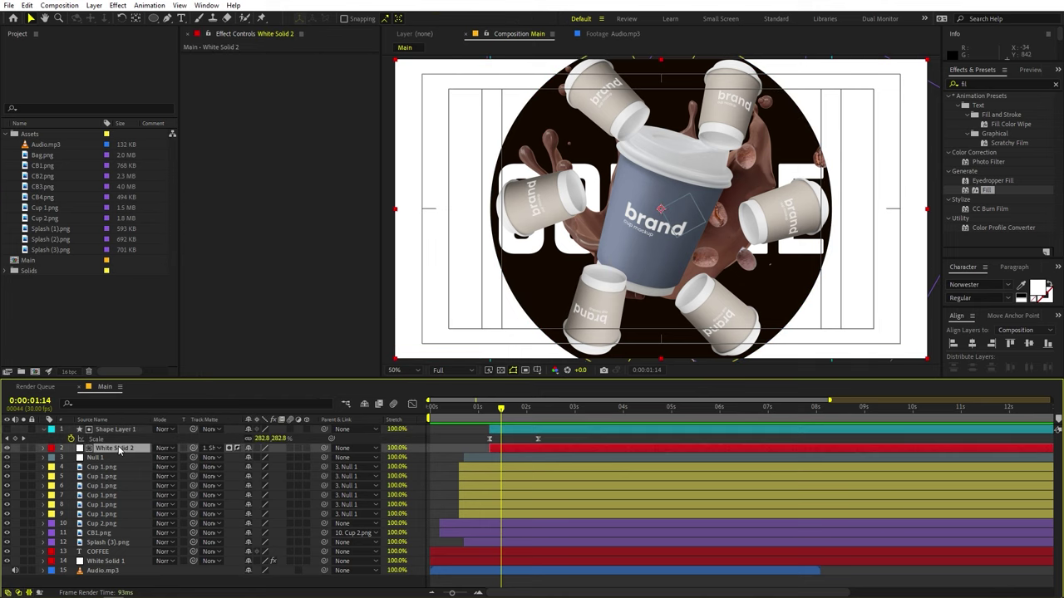
left_click(213, 450)
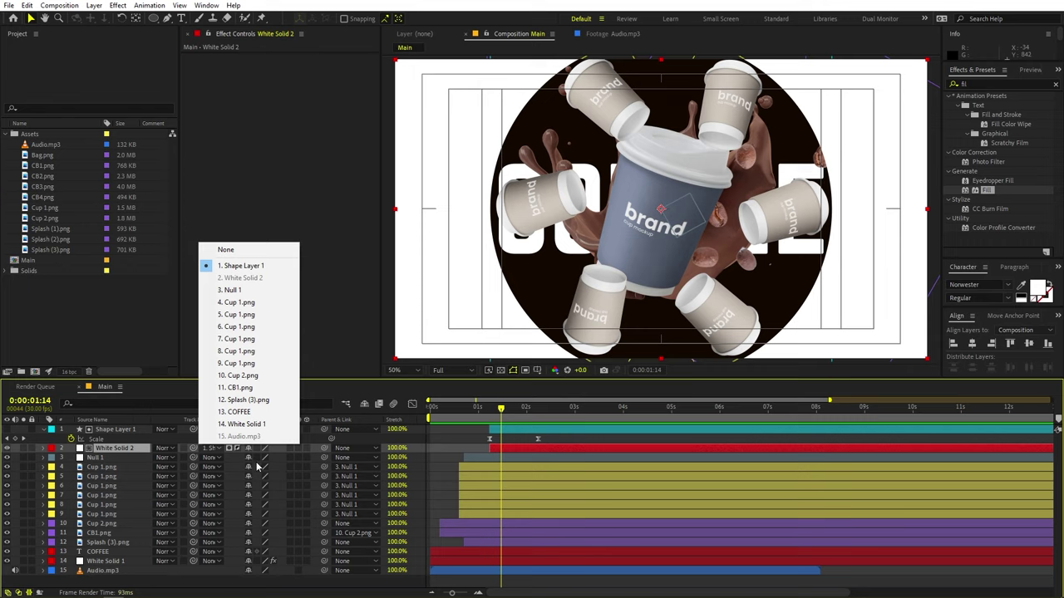
left_click(118, 433)
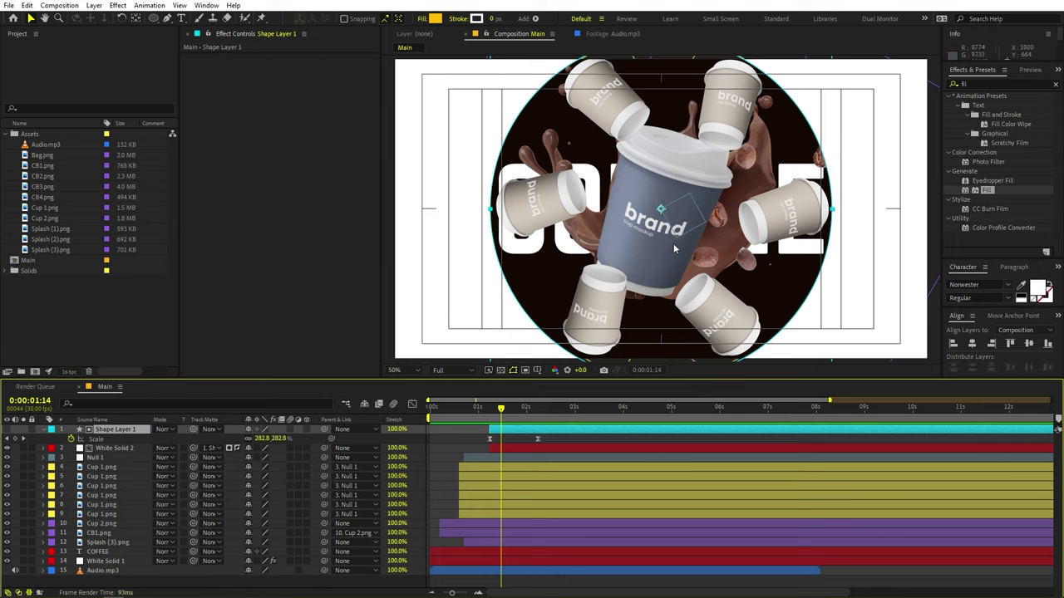
Duplicate Shape Layer 1 and White Solid 2, and place the duplicate solid directly below the duplicate shape layer.
left_click(44, 430)
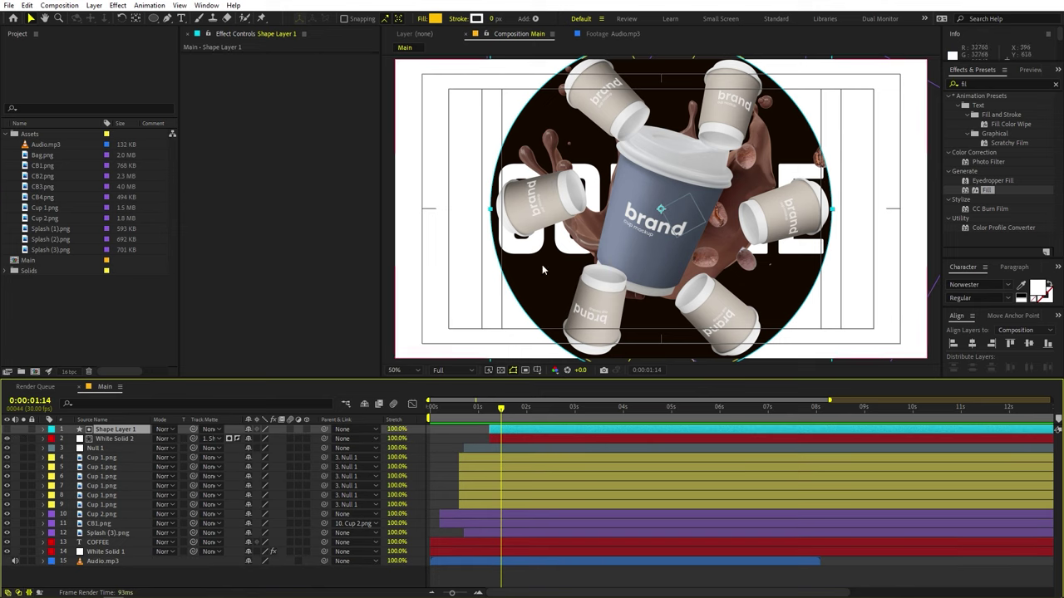
left_click(120, 438)
left_click(123, 430, "shift")
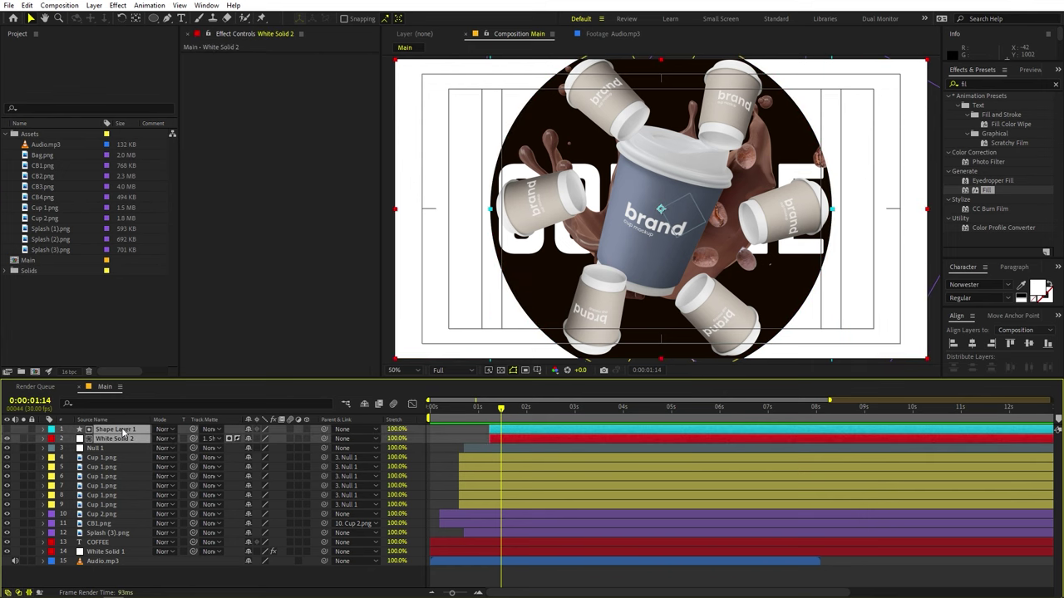
key("ctrl+d")
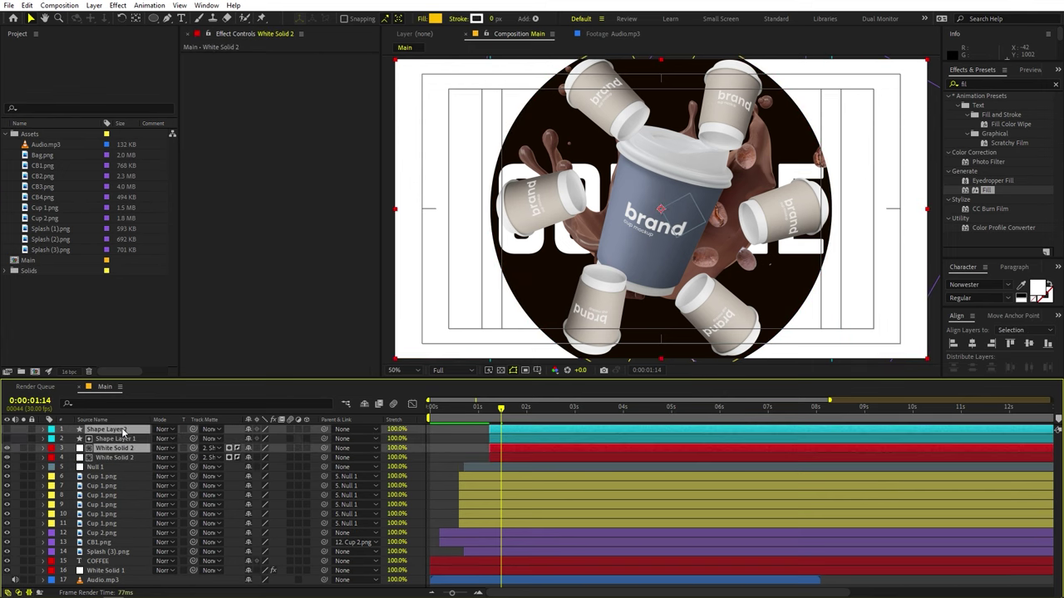
left_click_drag(108, 449, 112, 437)
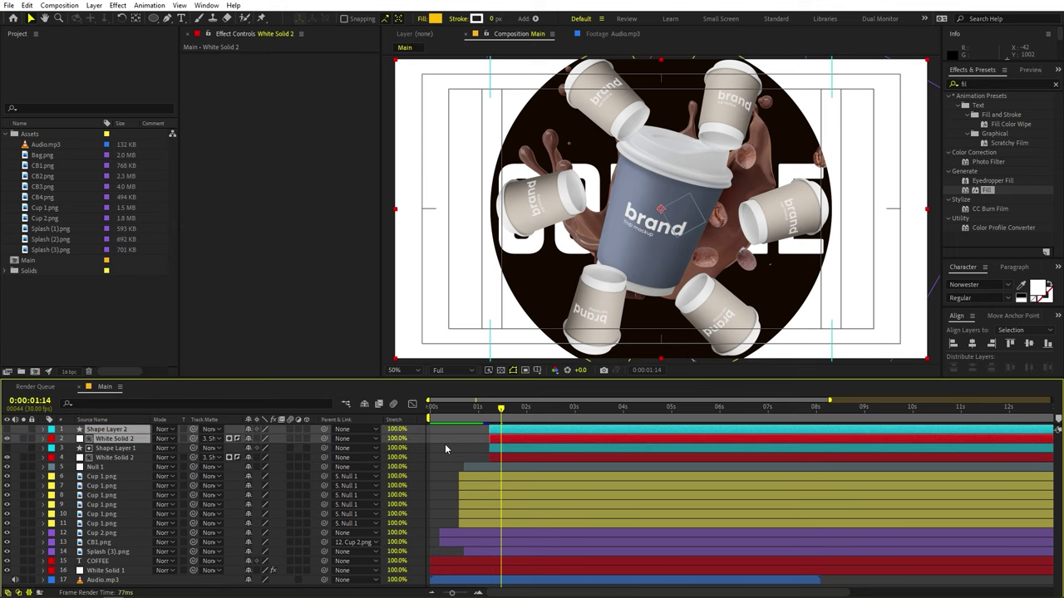
Apply the Fill effect to the upper White Solid 2 and set its color to orange (FF8A00).
left_click(445, 443)
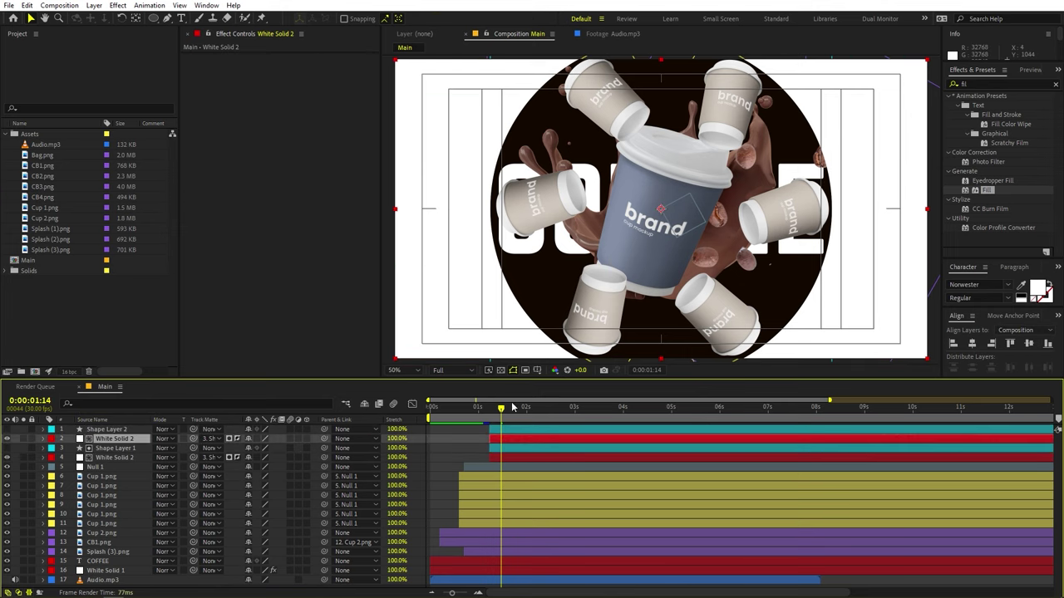
left_click_drag(985, 190, 116, 439)
left_click(294, 86)
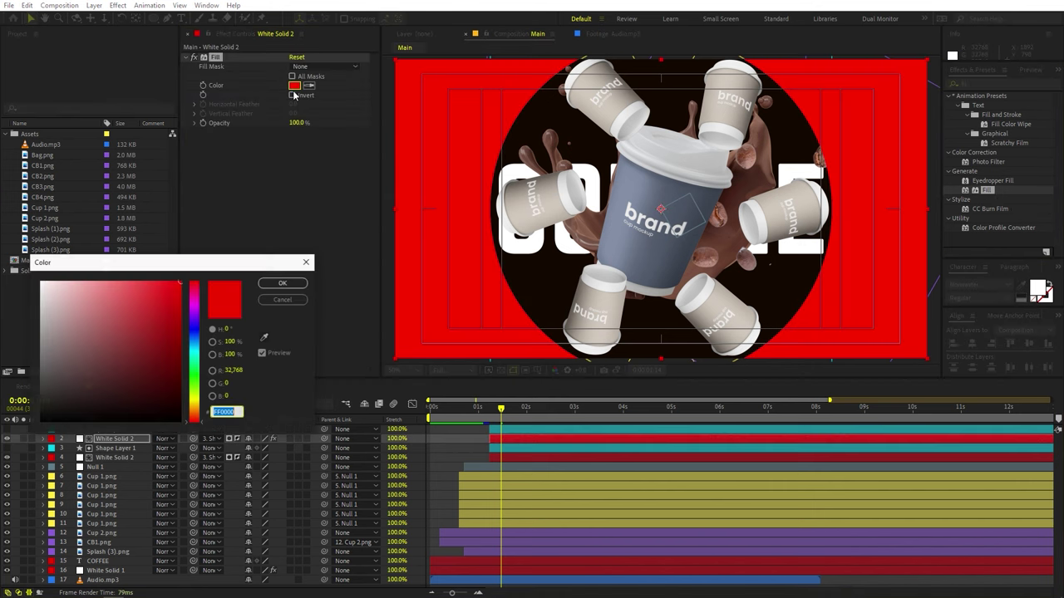
left_click_drag(190, 410, 196, 413)
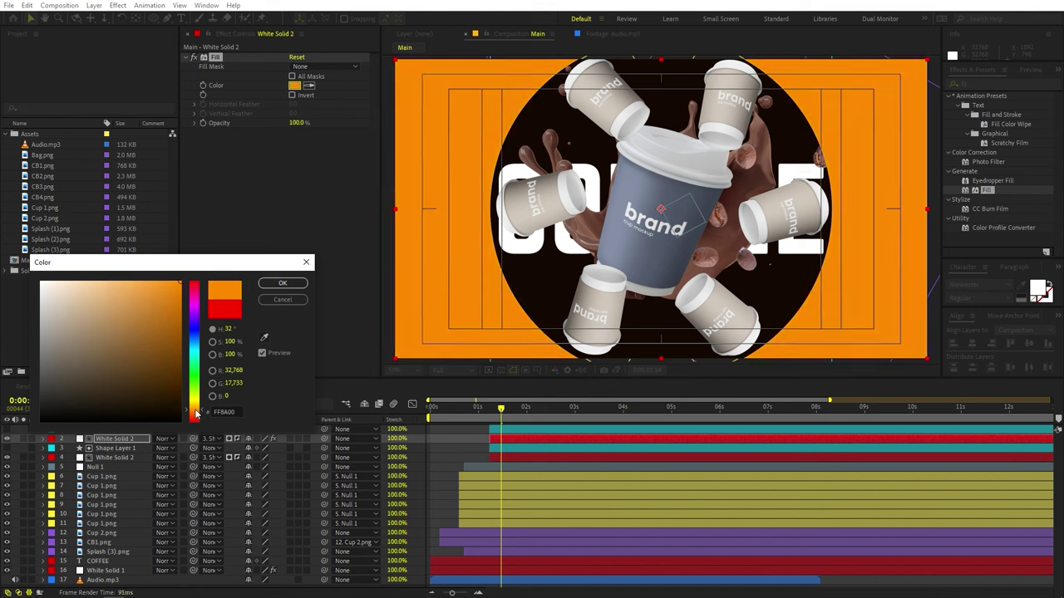
left_click(282, 284)
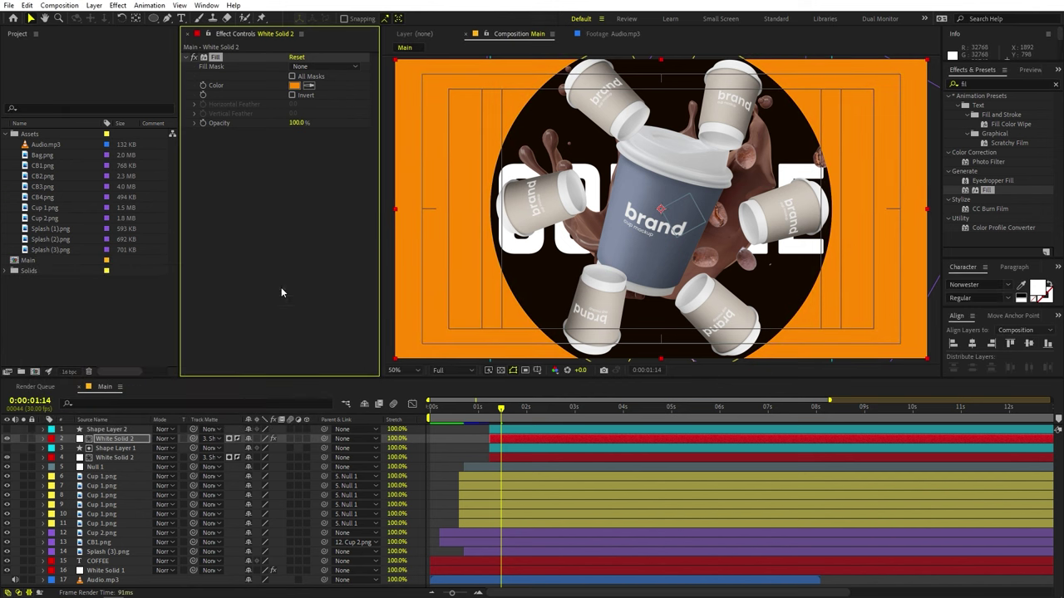
Set Shape Layer 2 as the orange solid's track matte and start both layers at 0:00:01:10.
left_click(132, 439)
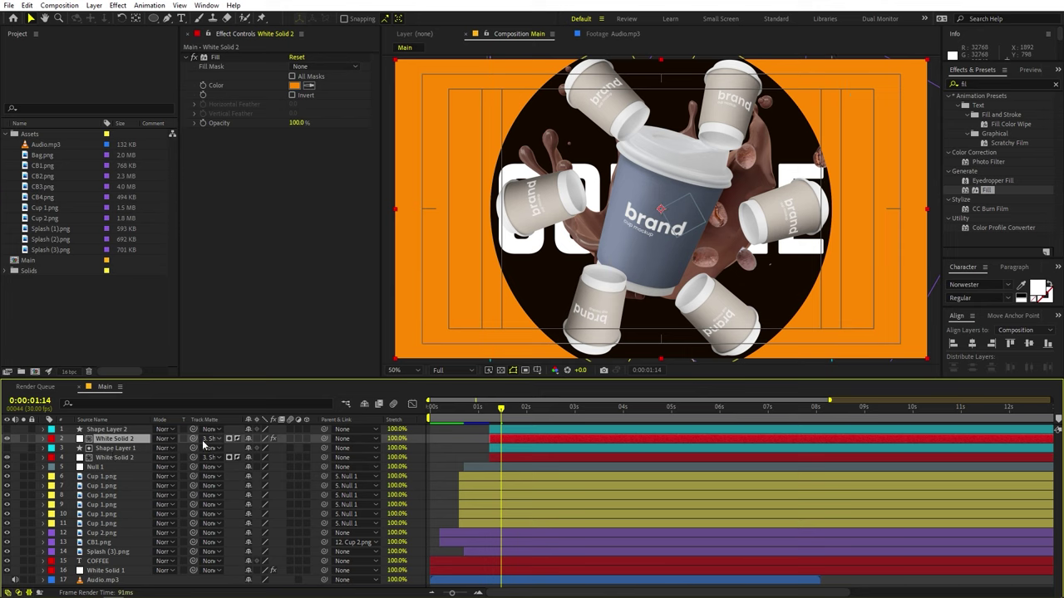
left_click_drag(195, 439, 109, 430)
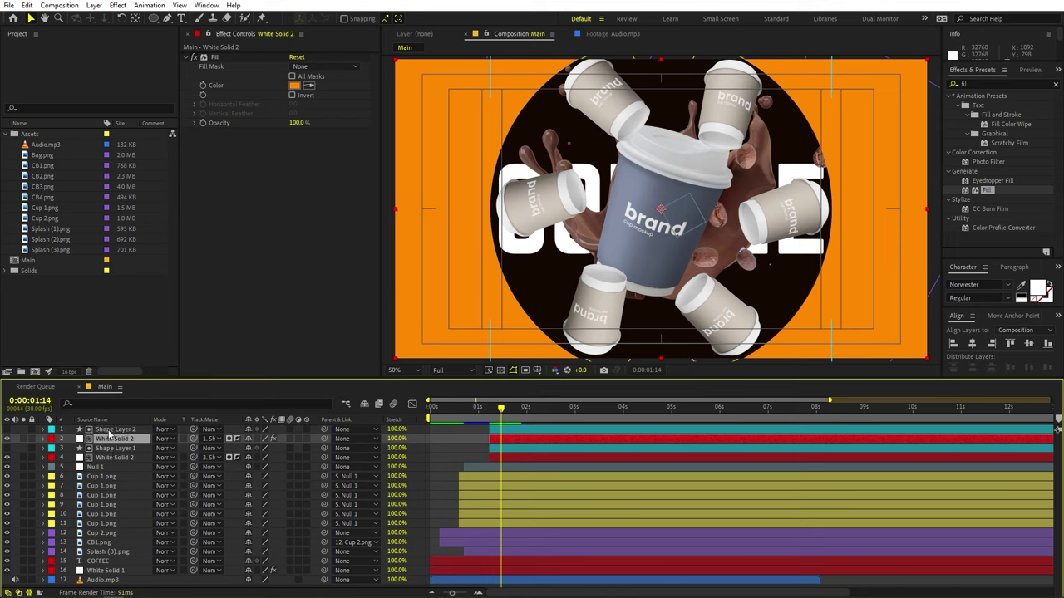
left_click(504, 430)
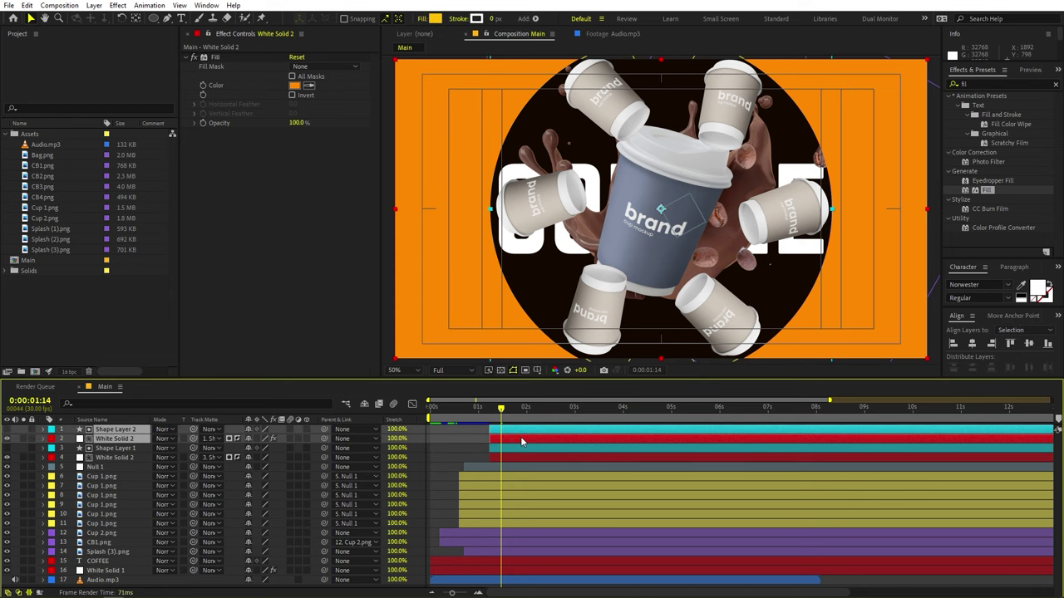
left_click_drag(522, 442, 525, 442)
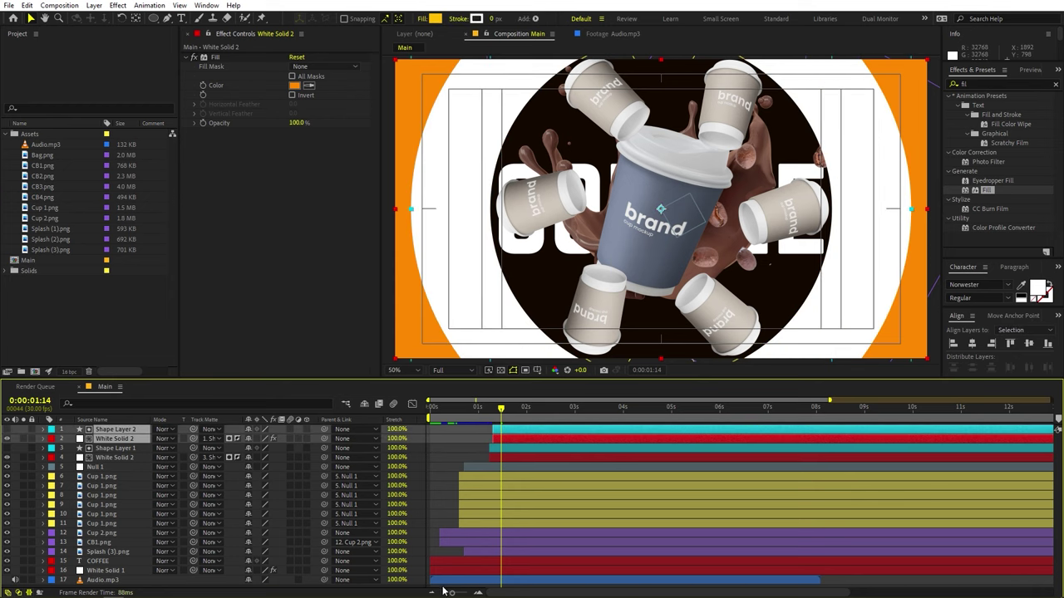
left_click_drag(451, 593, 467, 593)
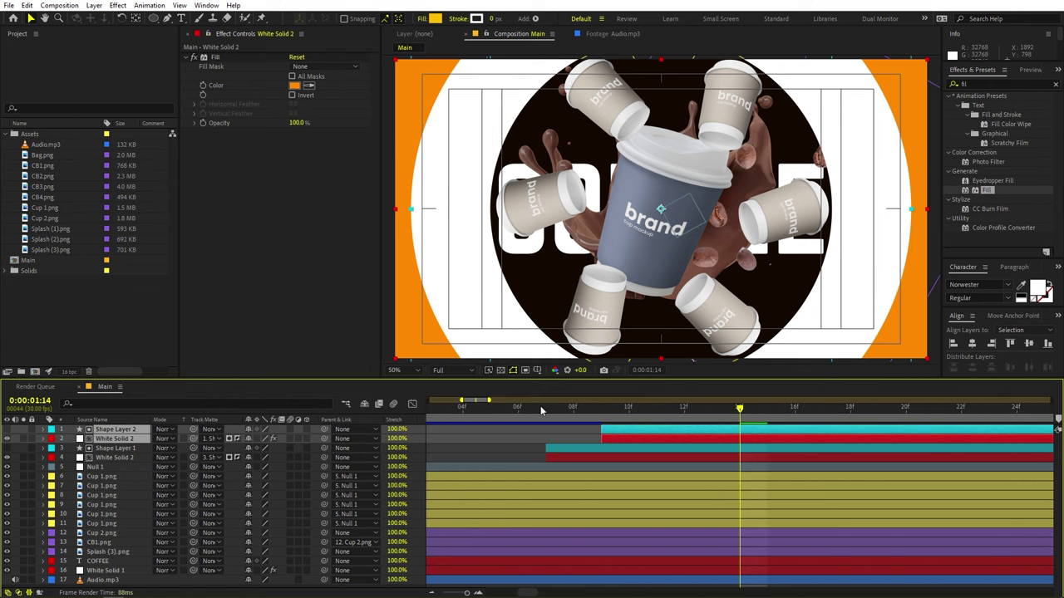
left_click_drag(541, 409, 776, 413)
left_click_drag(638, 433, 666, 433)
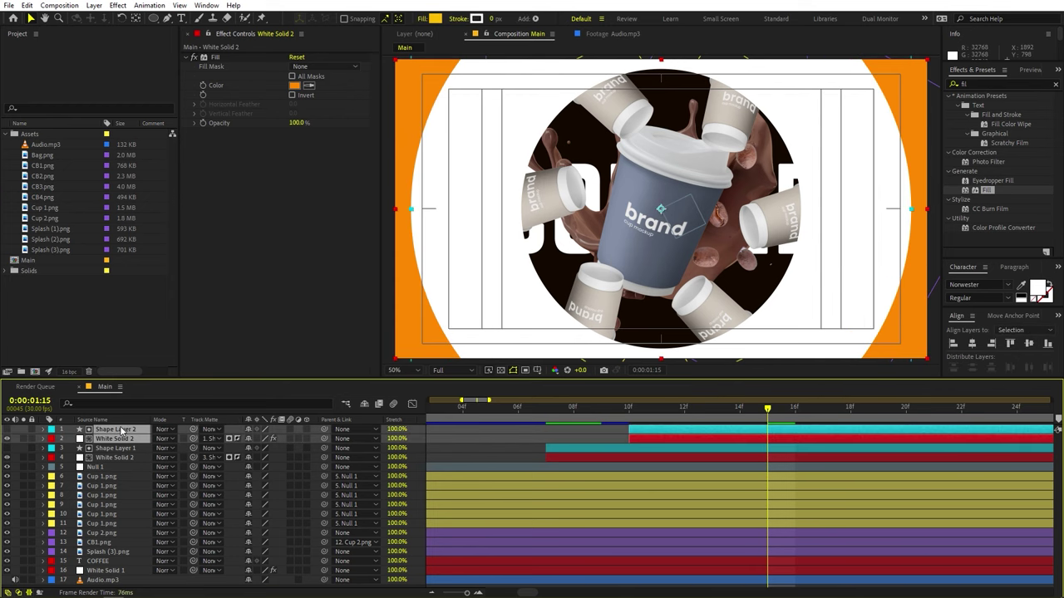
Duplicate Shape Layer 2 with its orange solid, stack the copies on top, and use Shape Layer 3 as the new solid's matte.
key("ctrl+d")
mouse_move(115, 448)
left_mouse_down()
mouse_move(119, 432)
mouse_move(126, 441)
left_mouse_up()
left_click(124, 449)
left_click(122, 439)
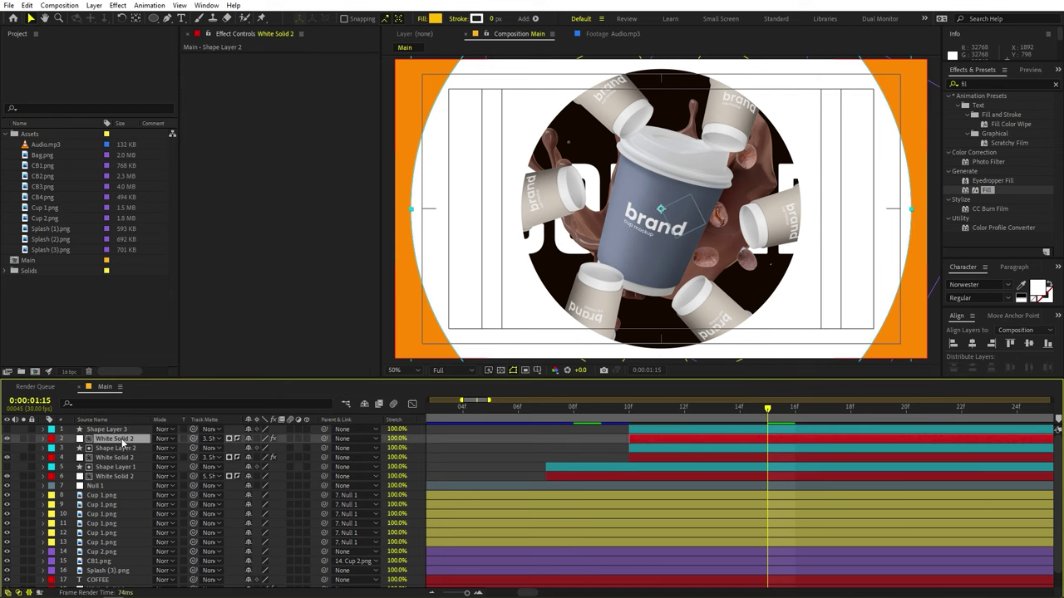
left_click_drag(194, 440, 101, 431)
Offset Shape Layer 3 and its solid three frames later to start at 0:00:01:13.
left_click(650, 432, "shift")
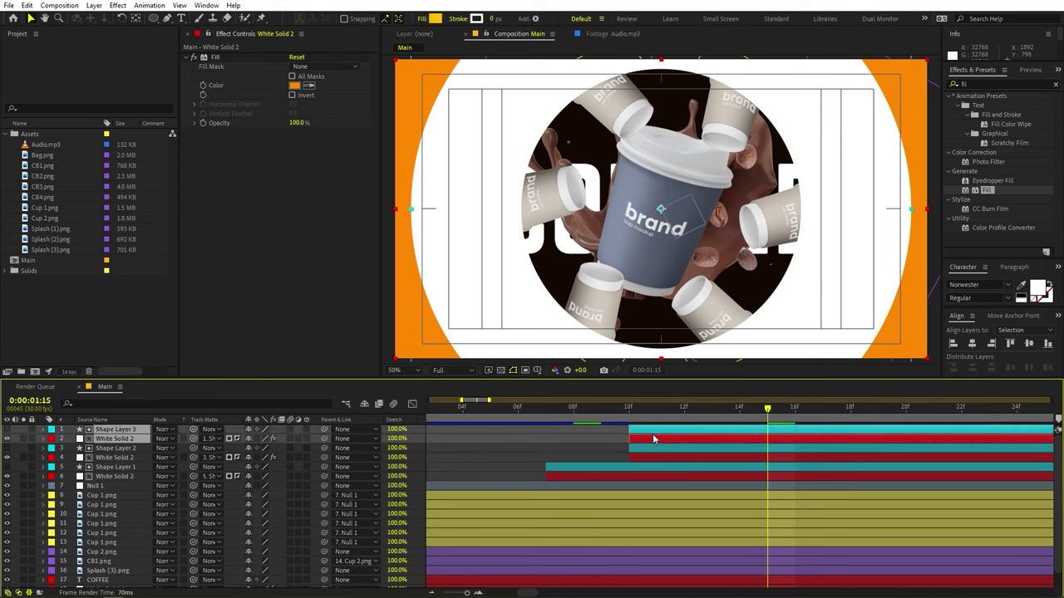
left_click_drag(640, 445, 718, 438)
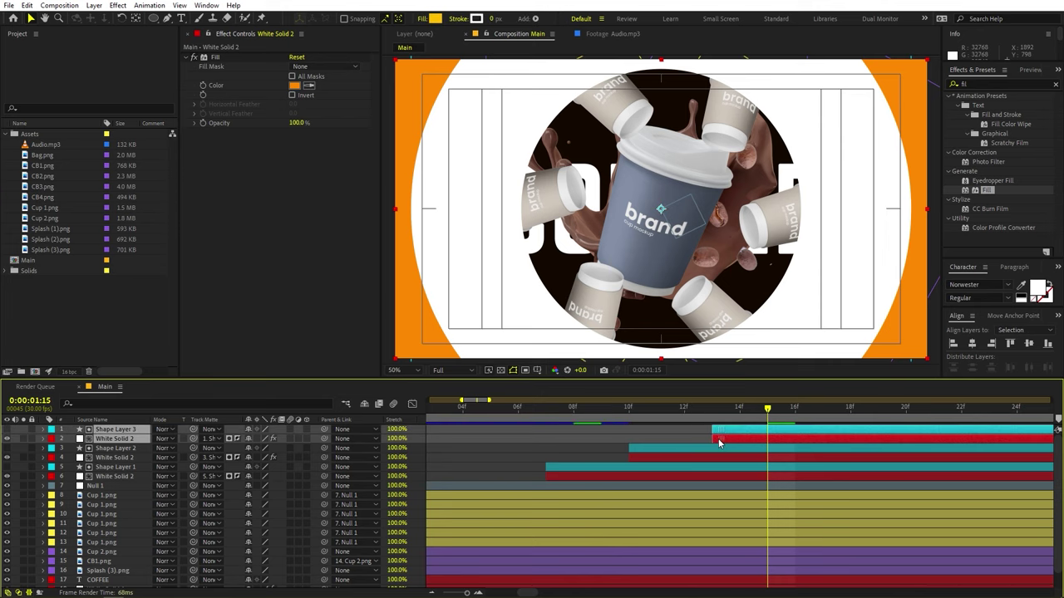
left_click(692, 438)
left_click_drag(766, 410, 784, 415)
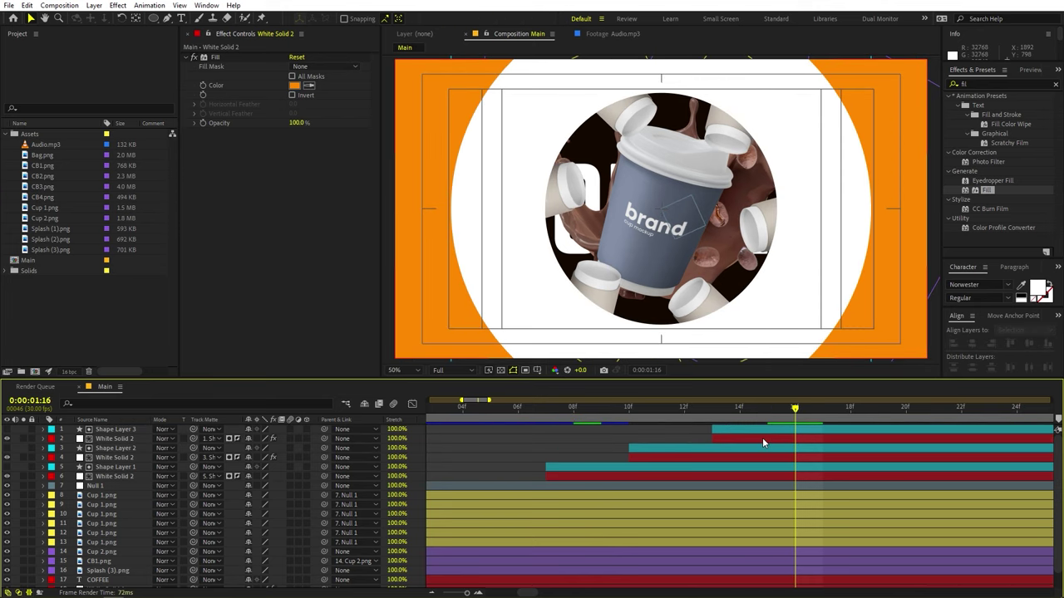
Recolor the topmost solid's Fill by sampling the dark brown scene background inside the circle.
left_click(761, 437)
left_click(308, 85)
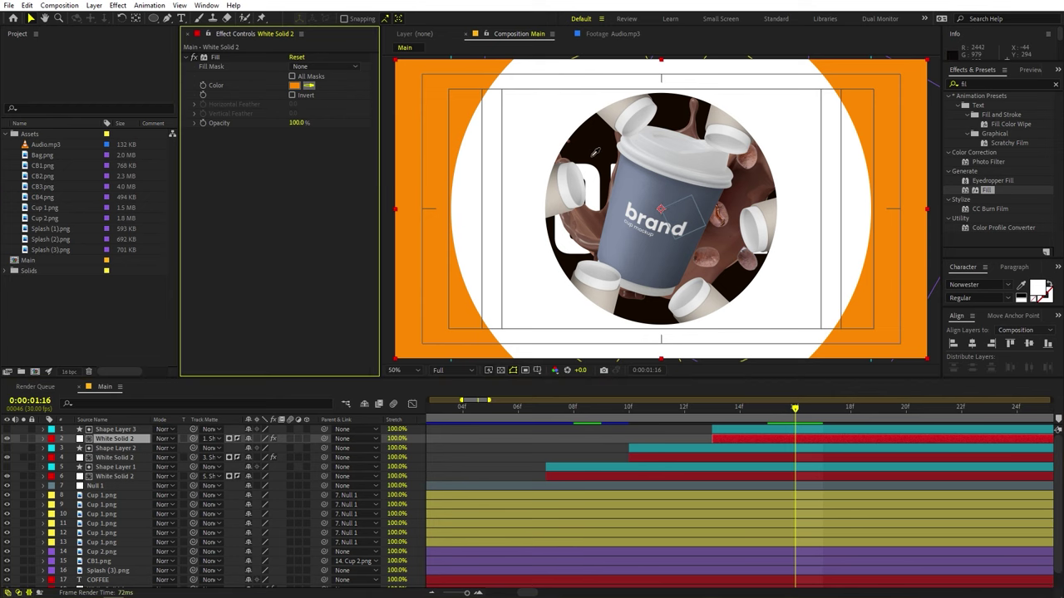
left_click(590, 138)
Preview the layered transition and shift all six circle and solid layers about five frames later.
key("space")
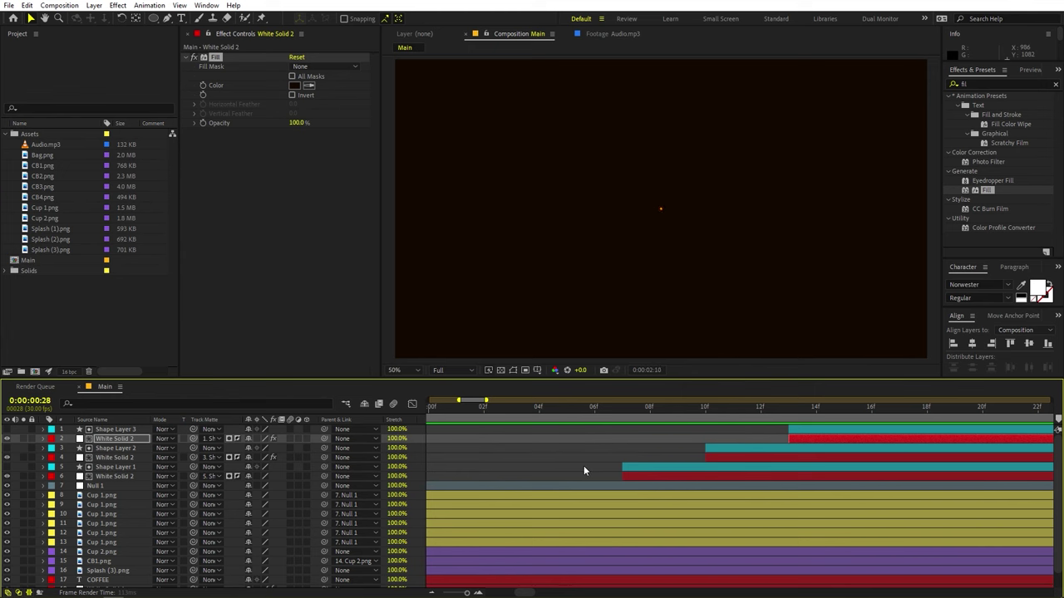
scroll(573, 449, "down", 4)
mouse_move(498, 409)
left_mouse_down()
mouse_move(328, 421)
mouse_move(492, 415)
left_mouse_up()
key("space")
left_click(449, 415)
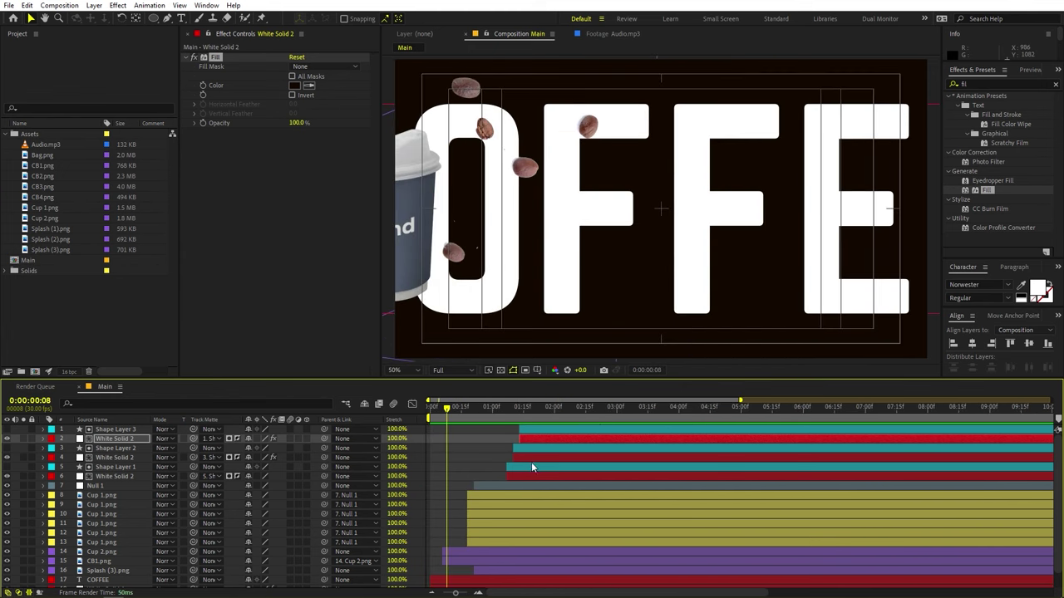
left_click(529, 478)
left_click(534, 432, "shift")
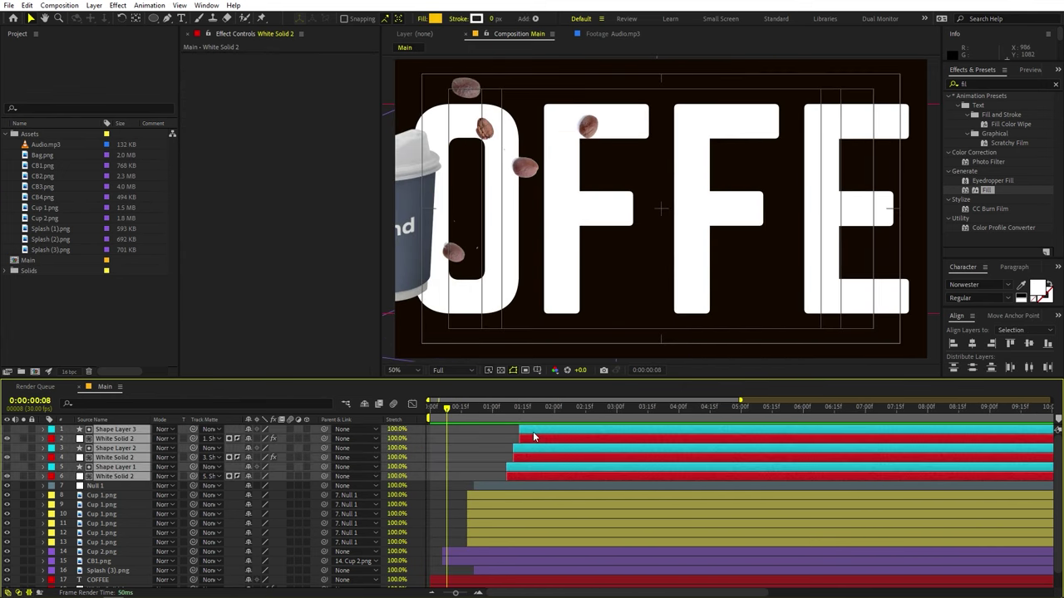
Trim the ends of all layers from Null 1 down to White Solid 1 at 0:00:02:18.
left_click_drag(459, 413, 592, 422)
left_click(502, 424)
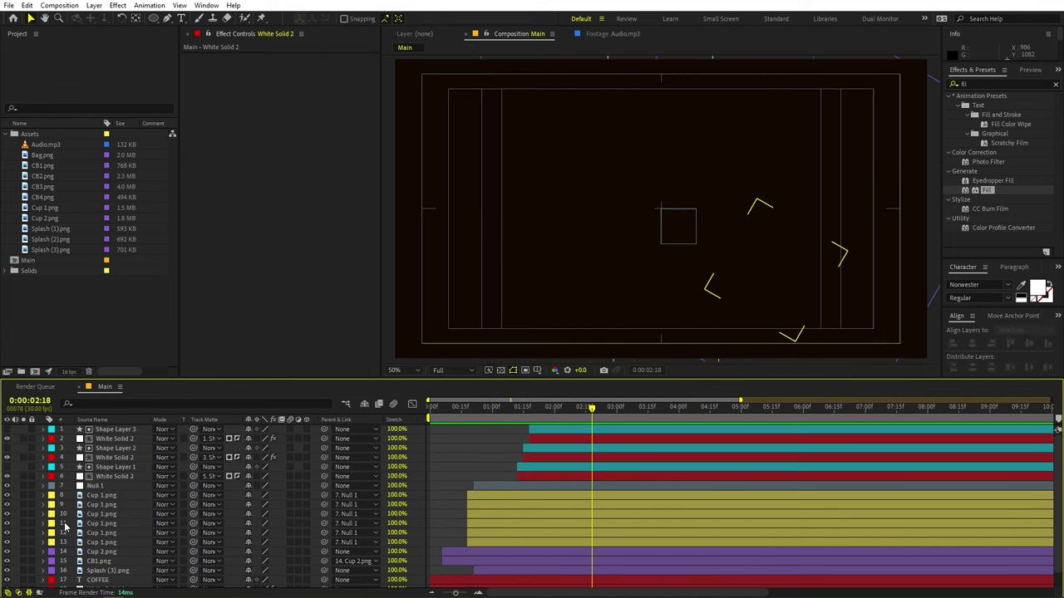
left_click(111, 487)
scroll(125, 506, "down", 1)
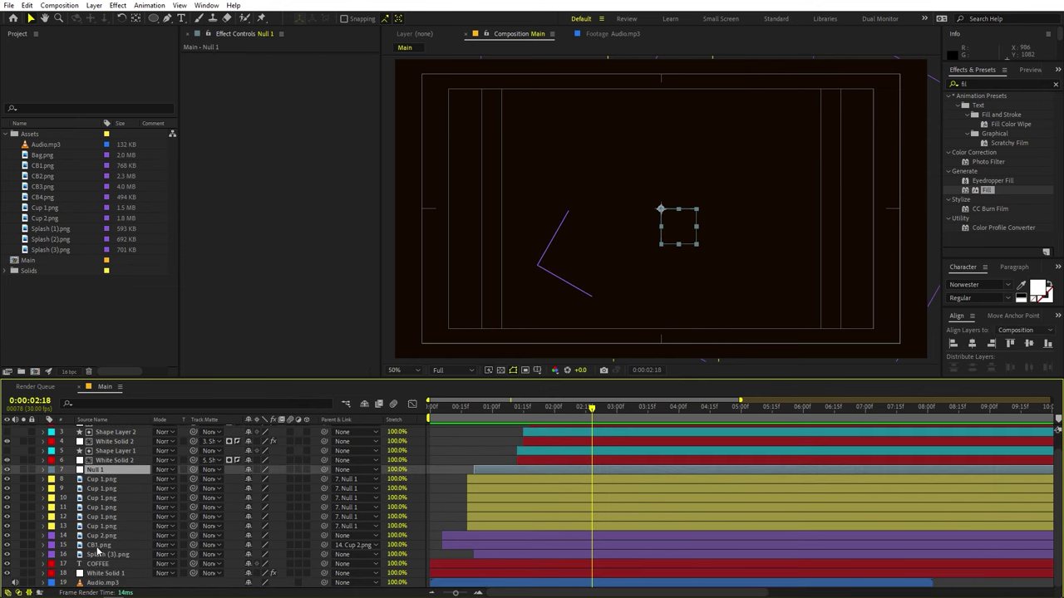
left_click(102, 573, "shift")
key("alt+bracketright")
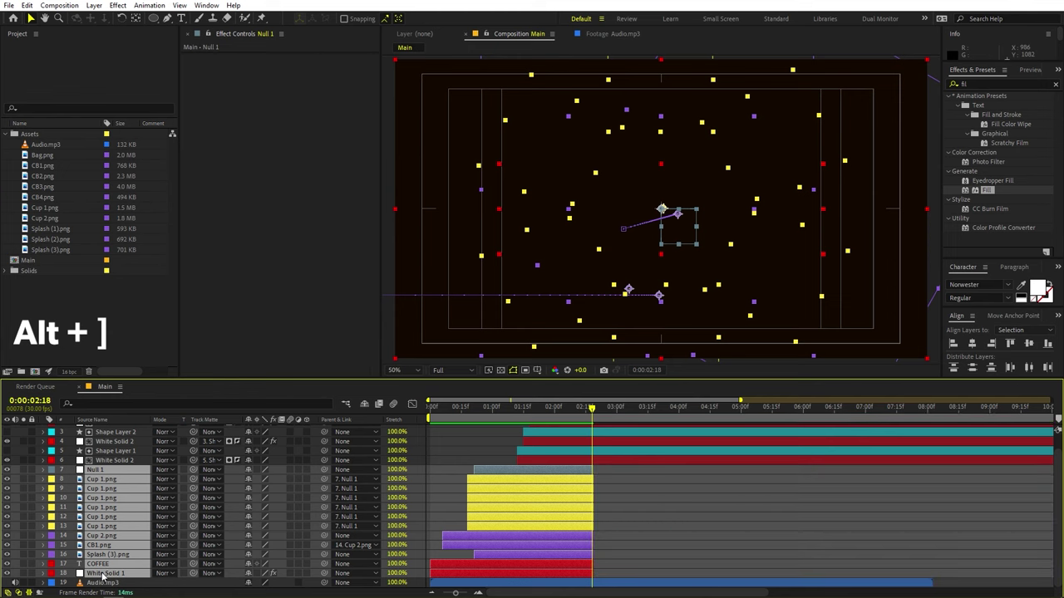
left_click(688, 524)
Add Bag.png as the top layer of the composition and scale it to 25.6%.
scroll(517, 408, "up", 1)
left_click_drag(517, 408, 617, 422)
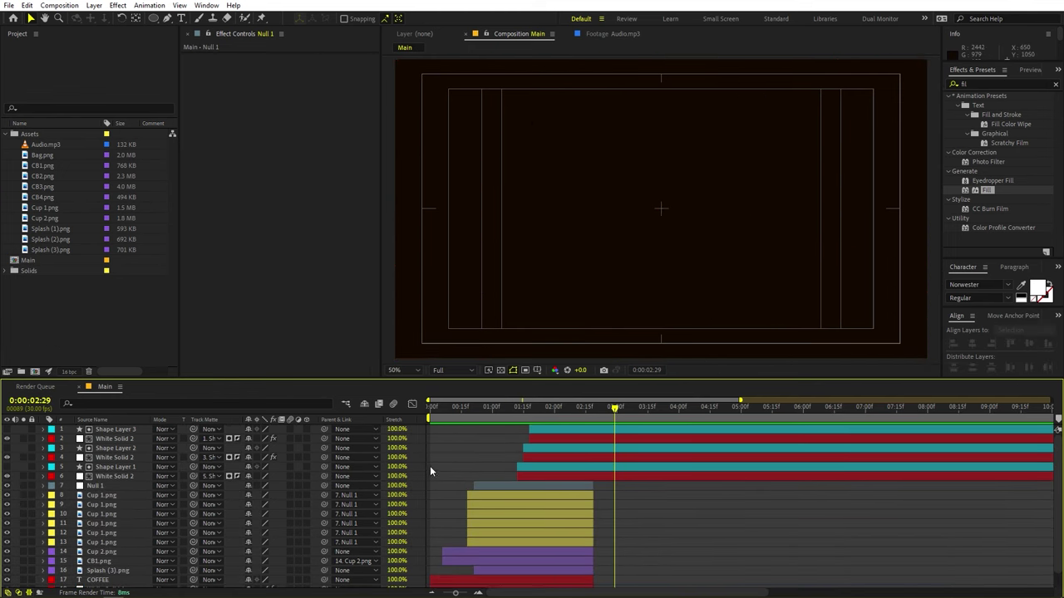
left_click(45, 156)
left_click_drag(62, 159, 142, 430)
key("s")
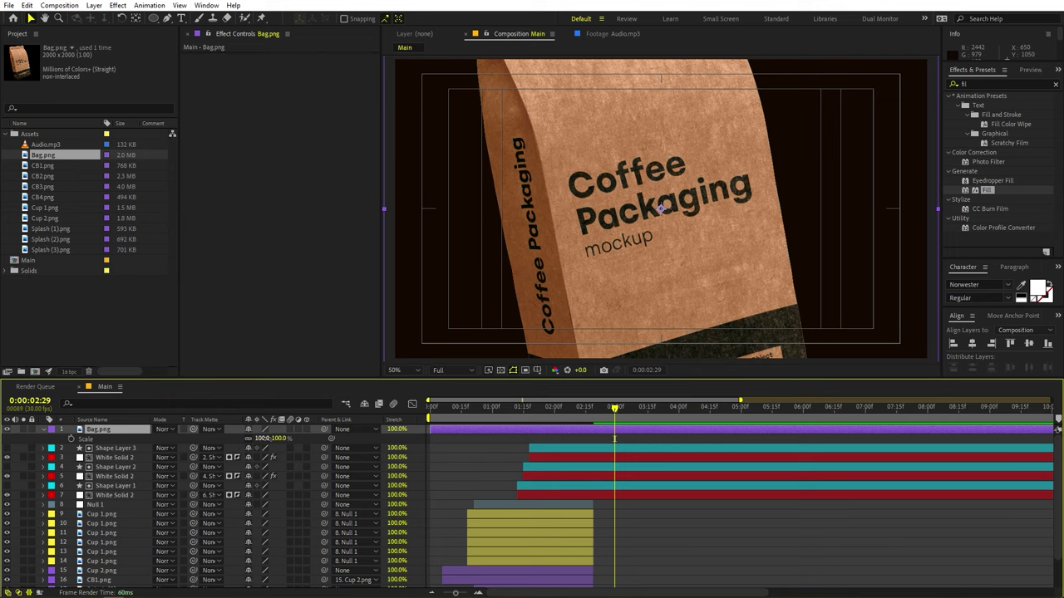
left_click_drag(264, 438, 222, 438)
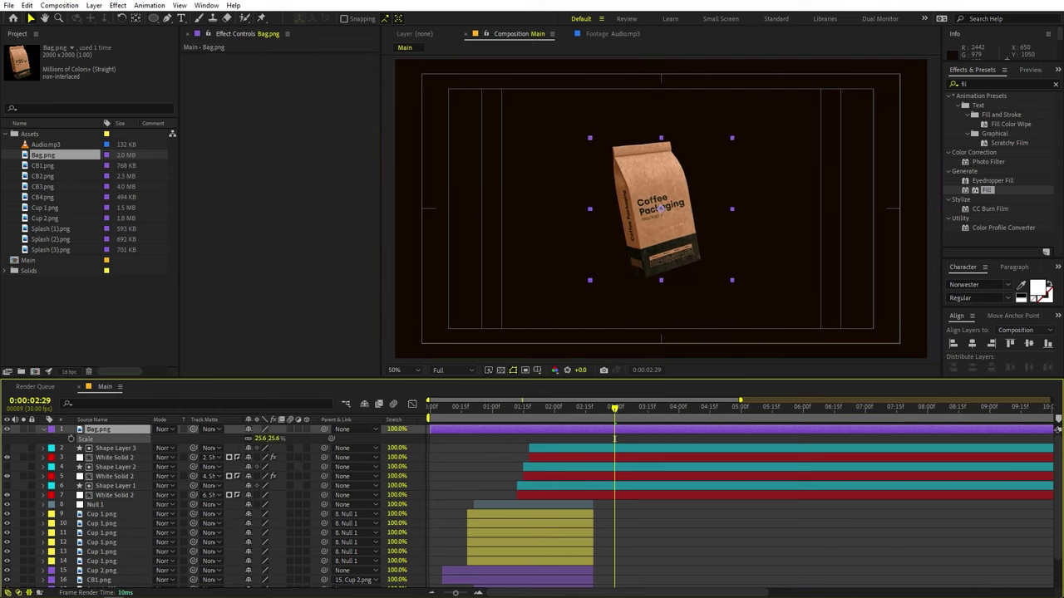
Start the Bag.png layer at 0:00:02:02 and keyframe its scale from 0% there to 25.6% at 0:00:02:29.
left_click_drag(439, 430, 539, 434)
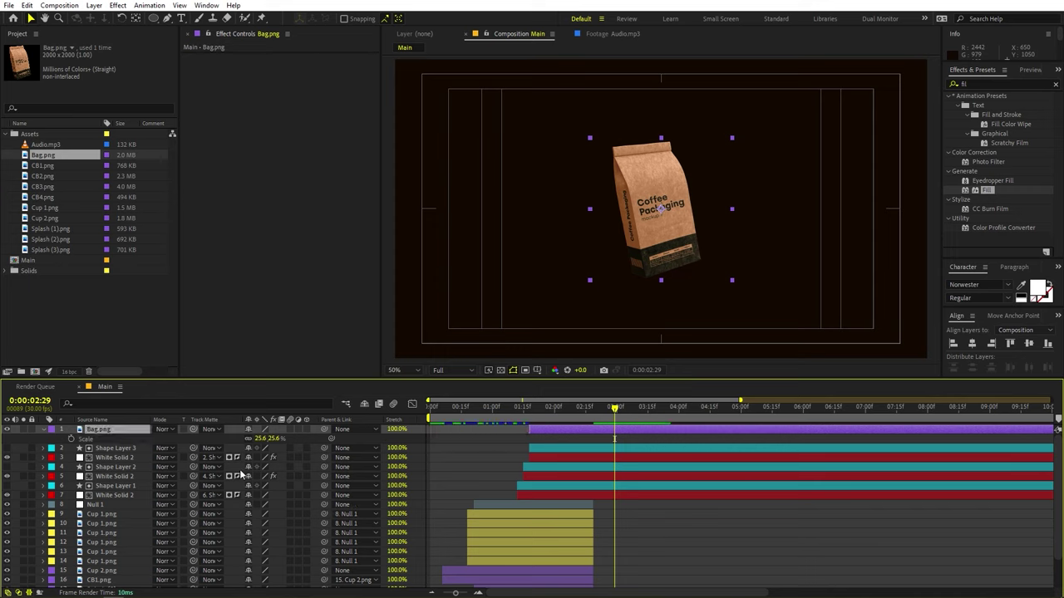
left_click(72, 438)
left_click_drag(607, 418, 558, 415)
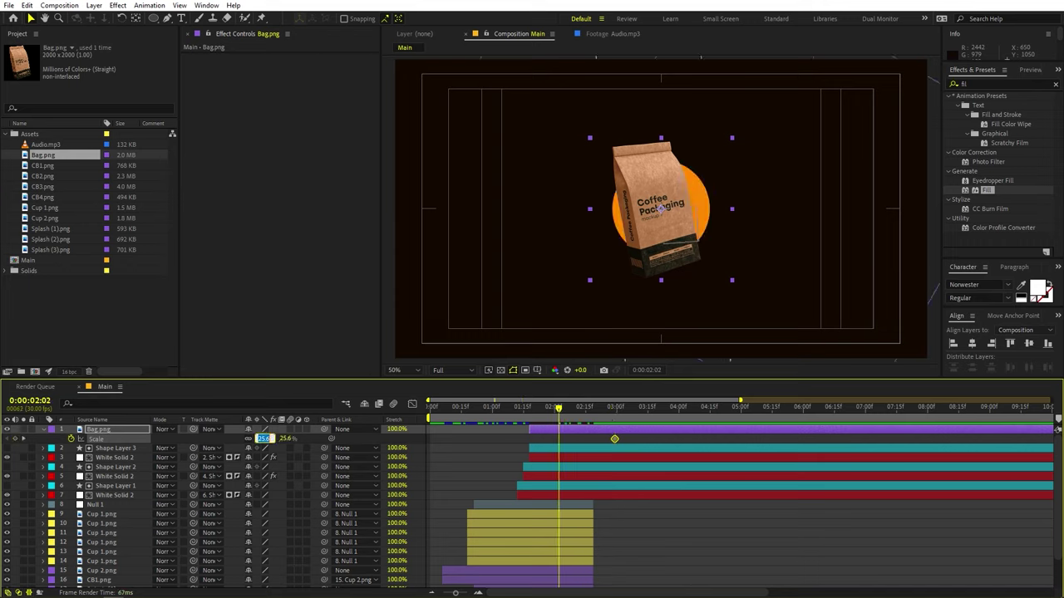
type("0")
key("Return")
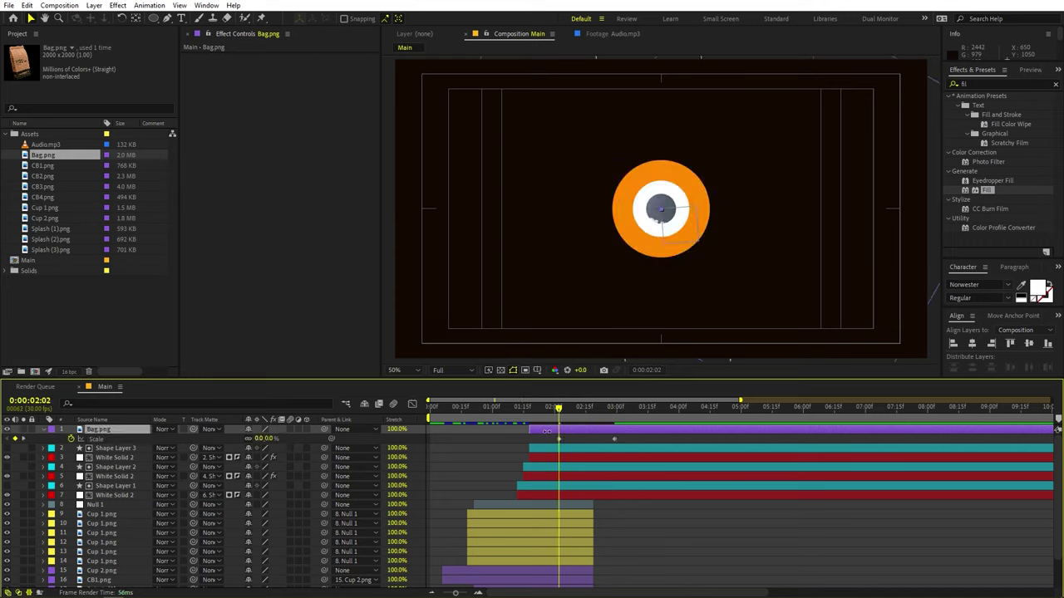
left_click_drag(546, 431, 558, 431)
Apply Easy Ease to both bag scale keyframes and reshape their speed graph to peak early with a long, gradual slowdown.
left_click_drag(632, 435, 529, 447)
key("F9")
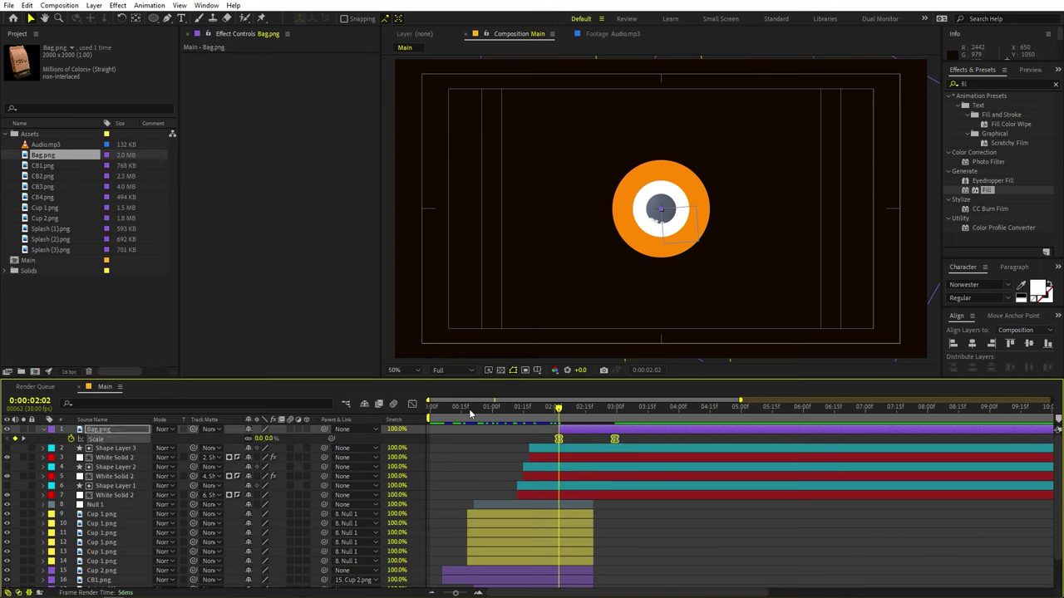
left_click(412, 404)
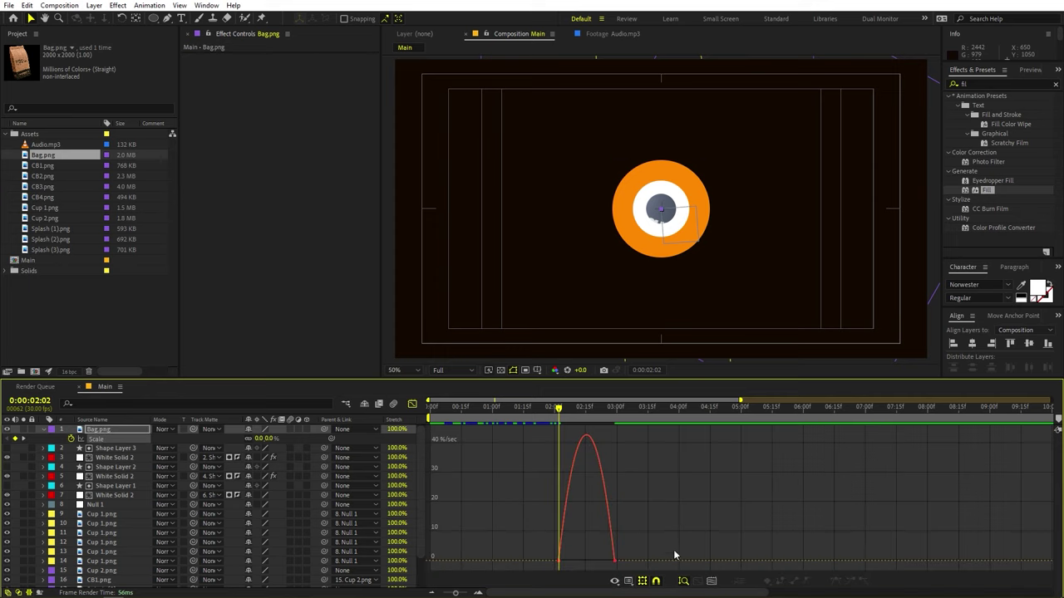
left_click_drag(649, 534, 527, 570)
left_click_drag(603, 559, 570, 560)
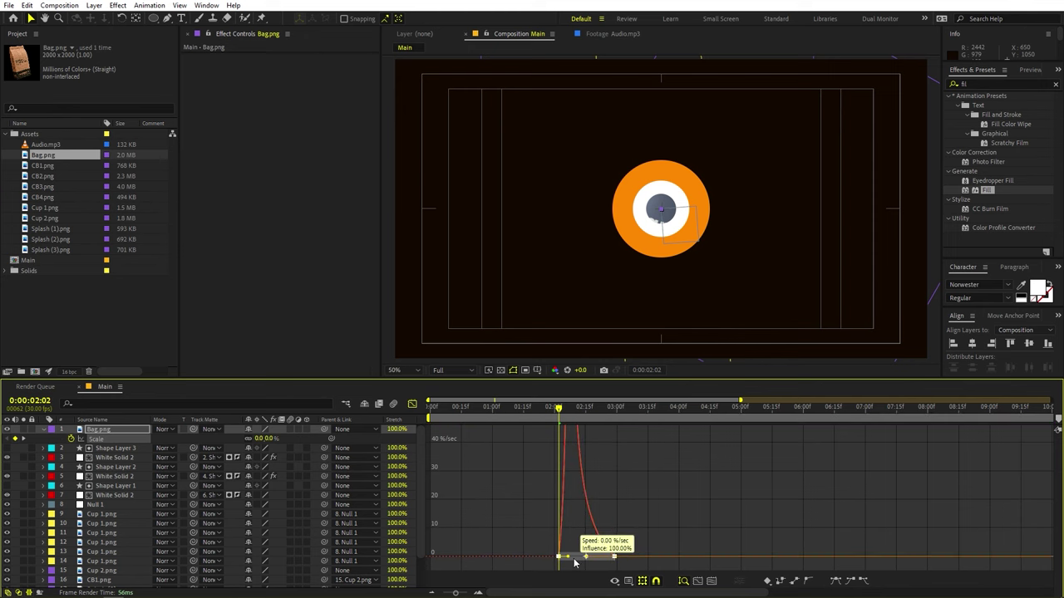
key("space")
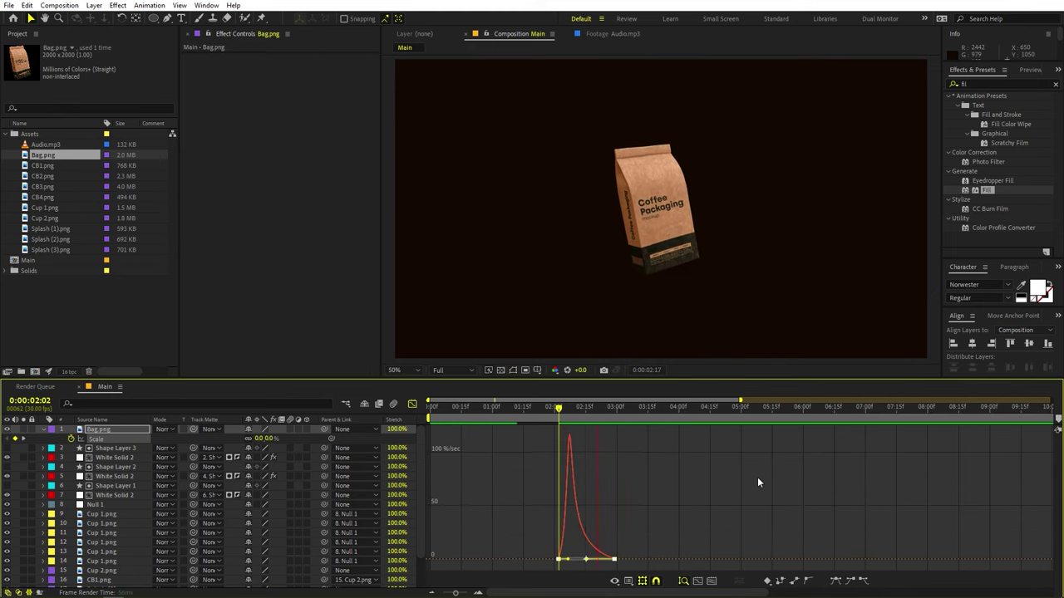
key("space")
left_click(412, 403)
Shift the Bag.png layer with its keyframes earlier to start at 0:00:01:25 and preview the timing.
left_click_drag(535, 416, 567, 418)
left_click(470, 418)
key("space")
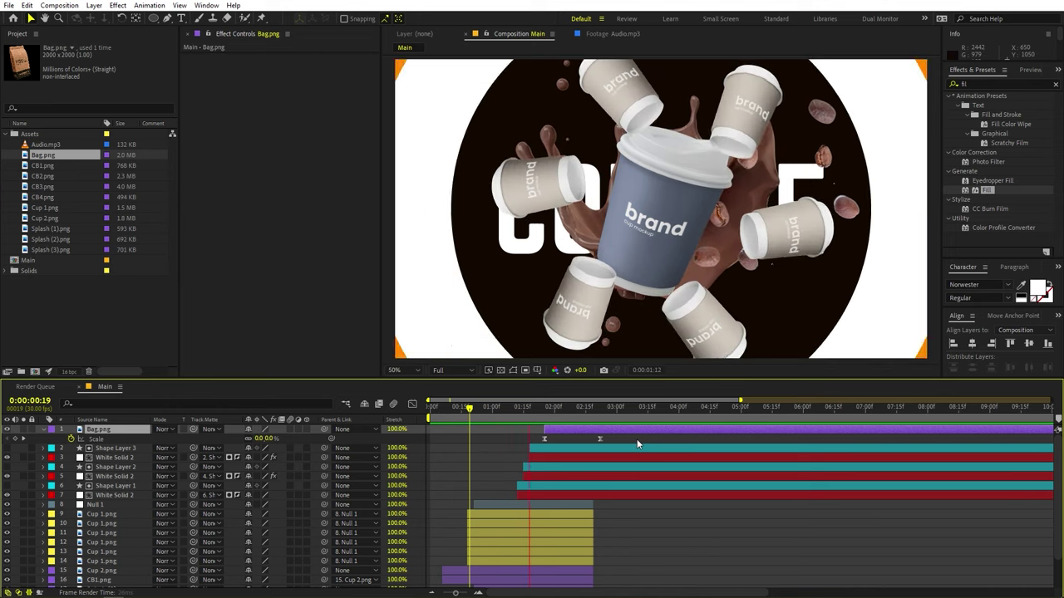
key("space")
left_click(617, 438)
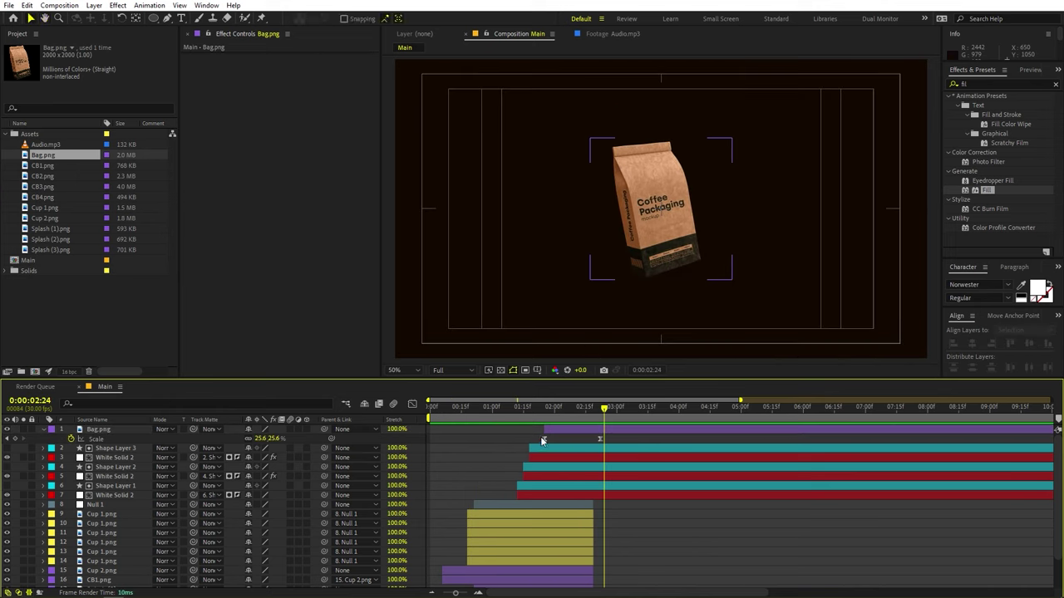
Keyframe the bag's rotation from -90° at 0:00:01:25 to 0° in line with its ending scale keyframe.
left_click(557, 429)
left_click(590, 439)
left_click(583, 430)
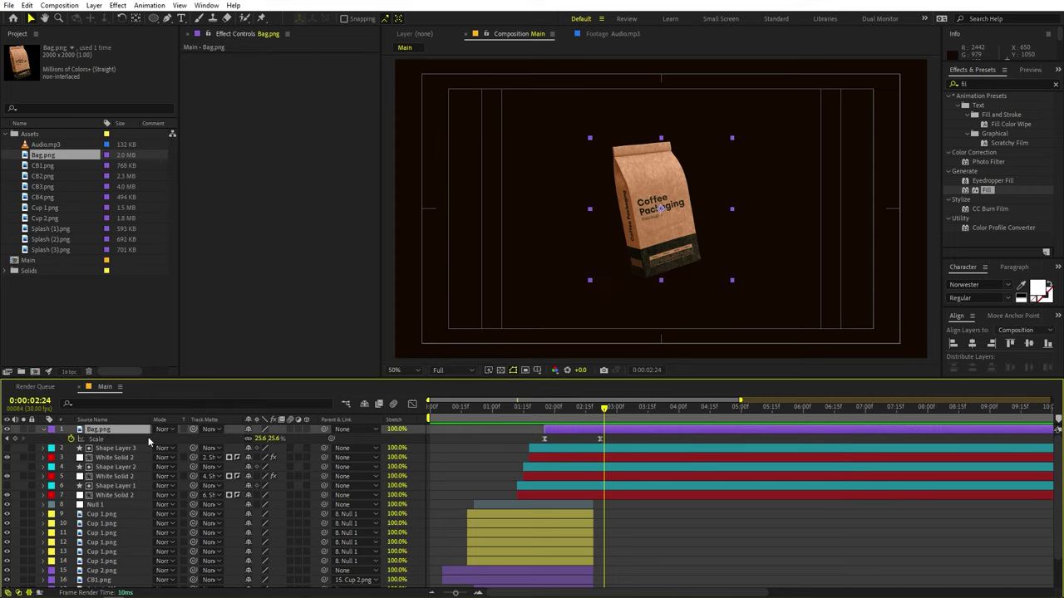
left_click(71, 440)
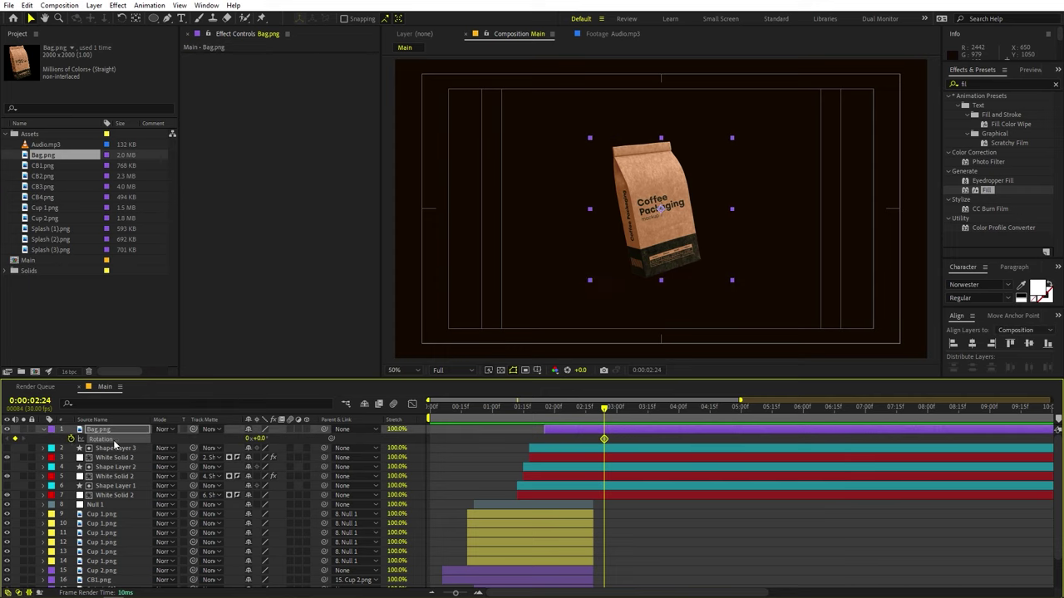
key("shift+s")
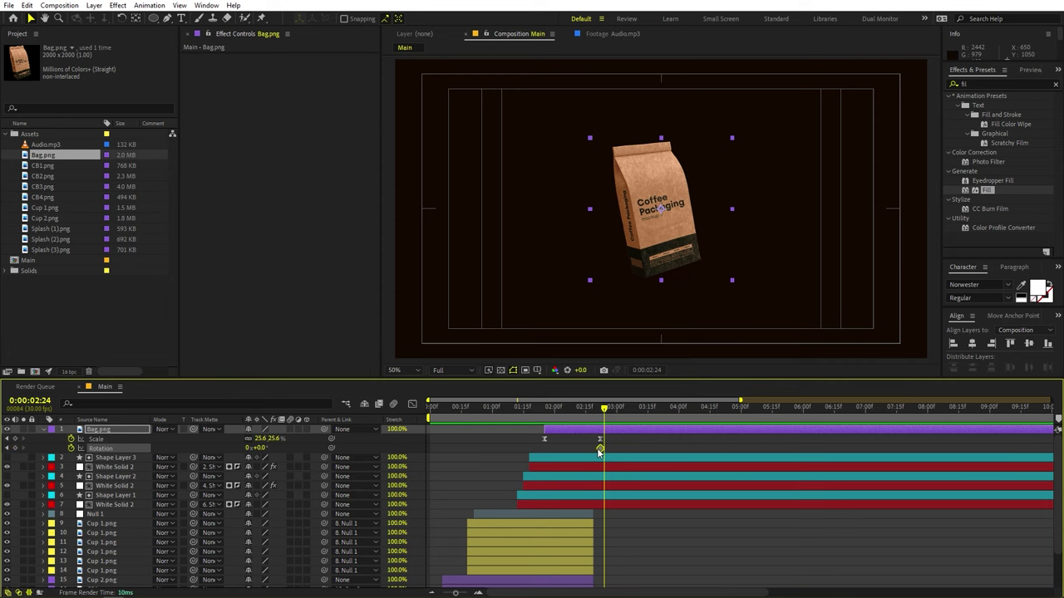
left_click_drag(551, 417, 537, 422)
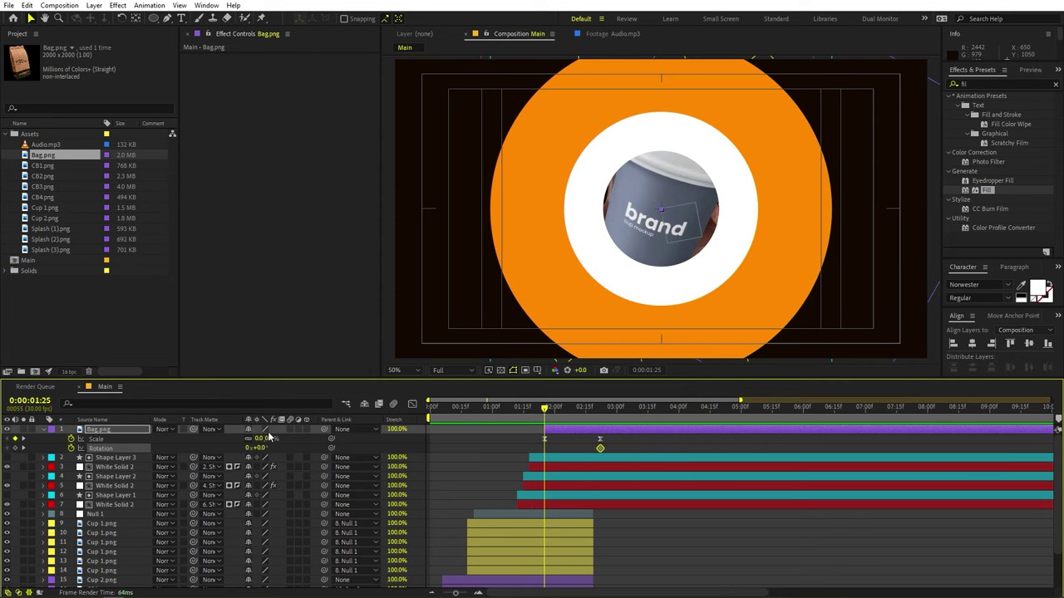
left_click_drag(260, 450, 248, 450)
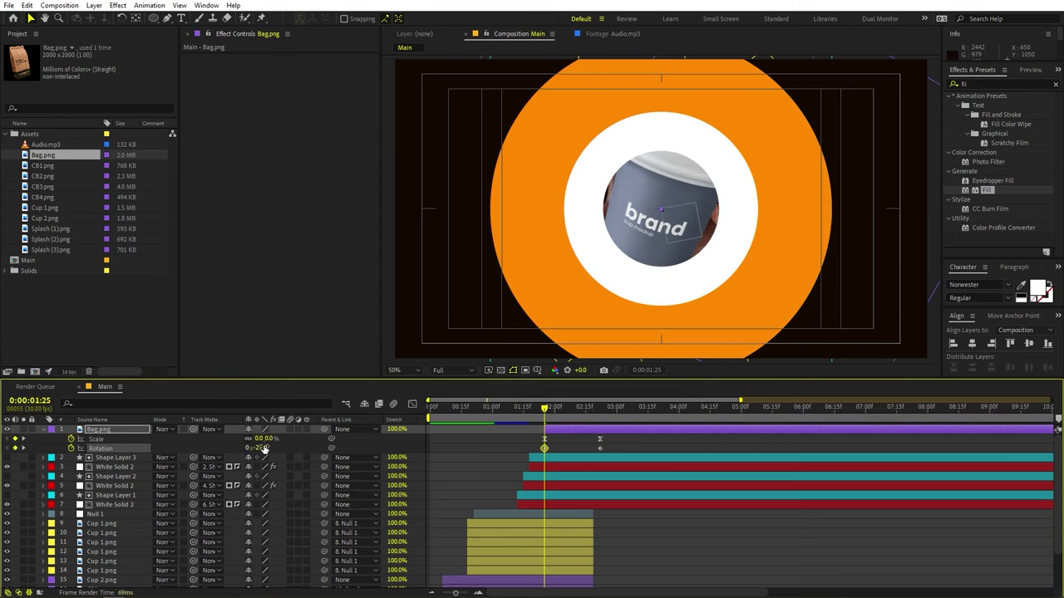
left_click(262, 448)
type("-90")
key("Return")
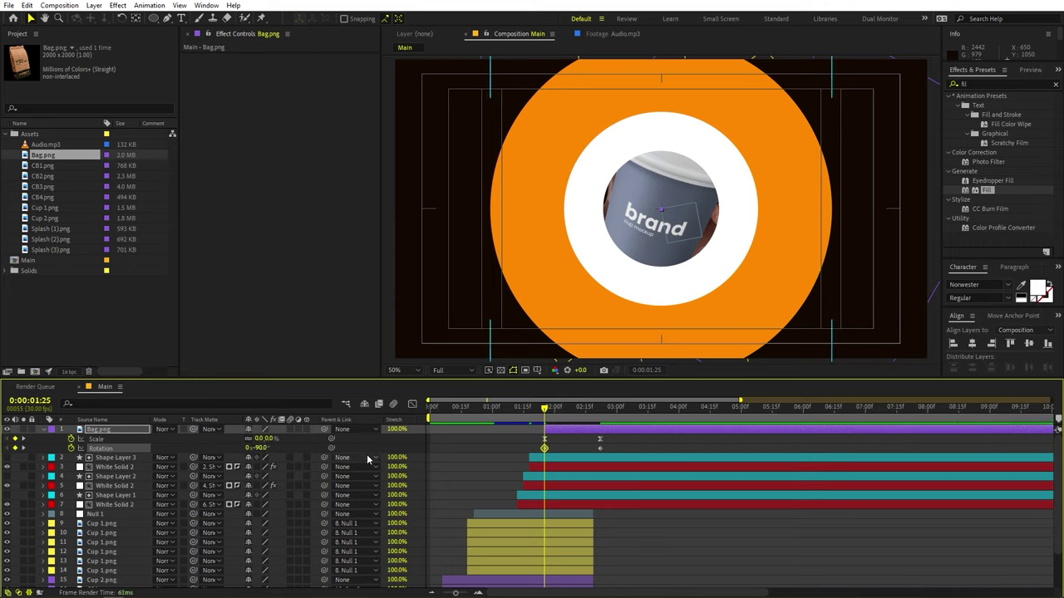
Apply Easy Ease to both bag rotation keyframes, pull the ending speed handle toward the start, and preview the spin.
left_click_drag(622, 452, 487, 448)
key("F9")
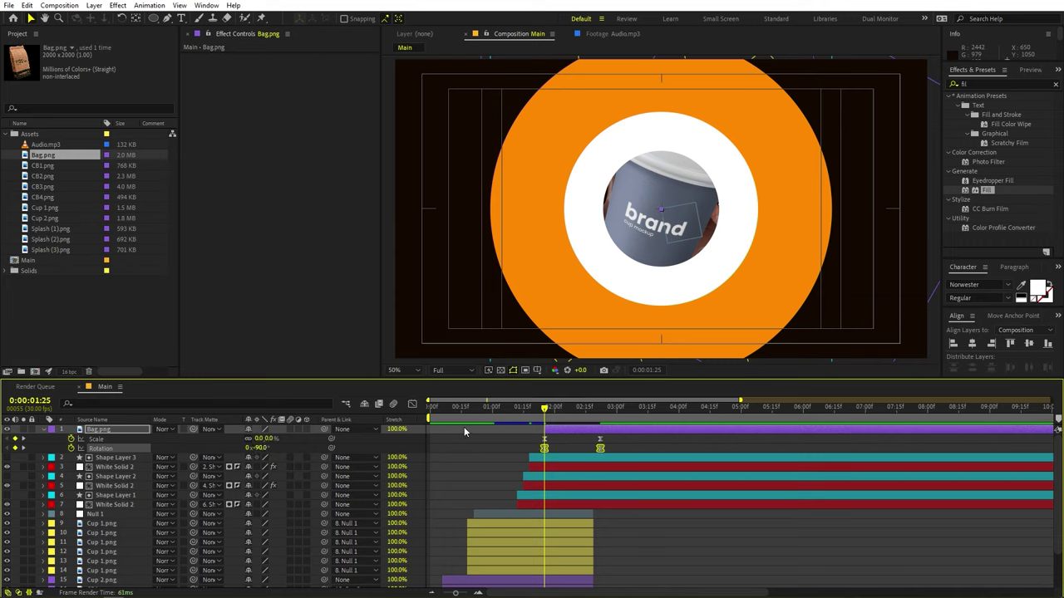
left_click(411, 405)
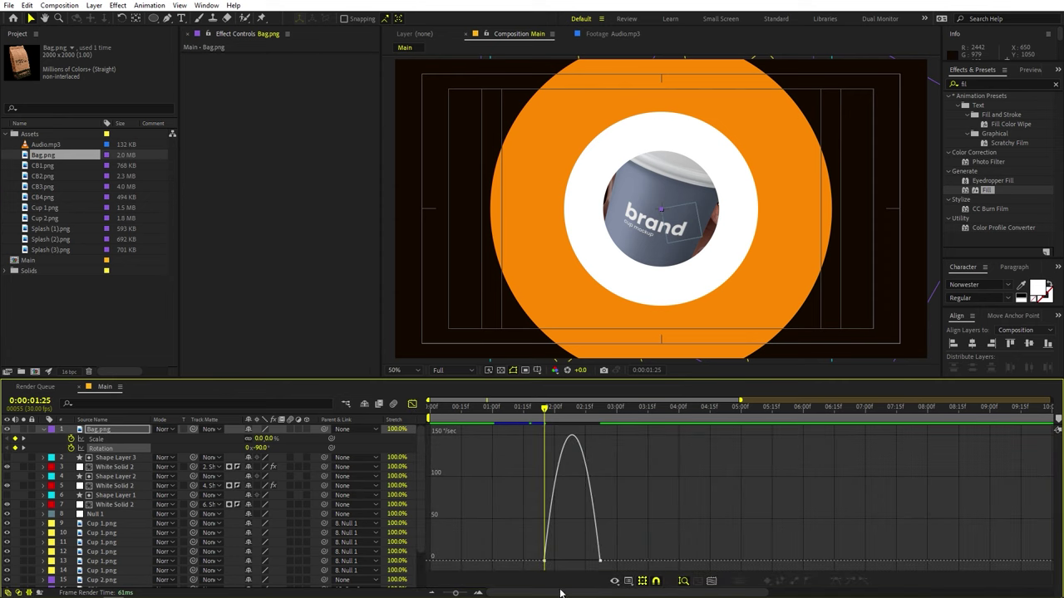
left_click_drag(590, 557, 520, 561)
left_click(411, 405)
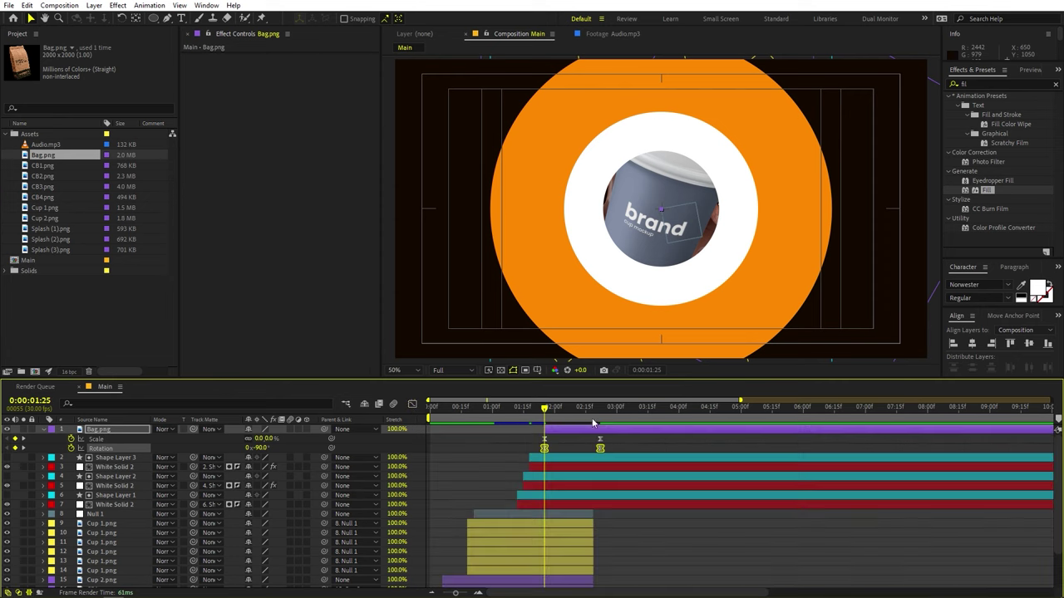
key("space")
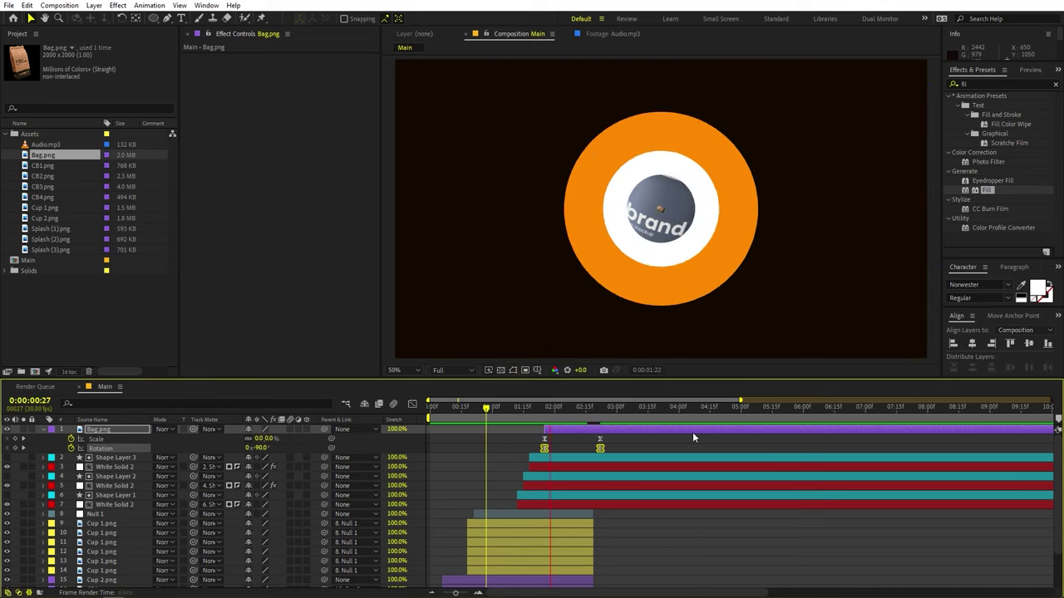
key("space")
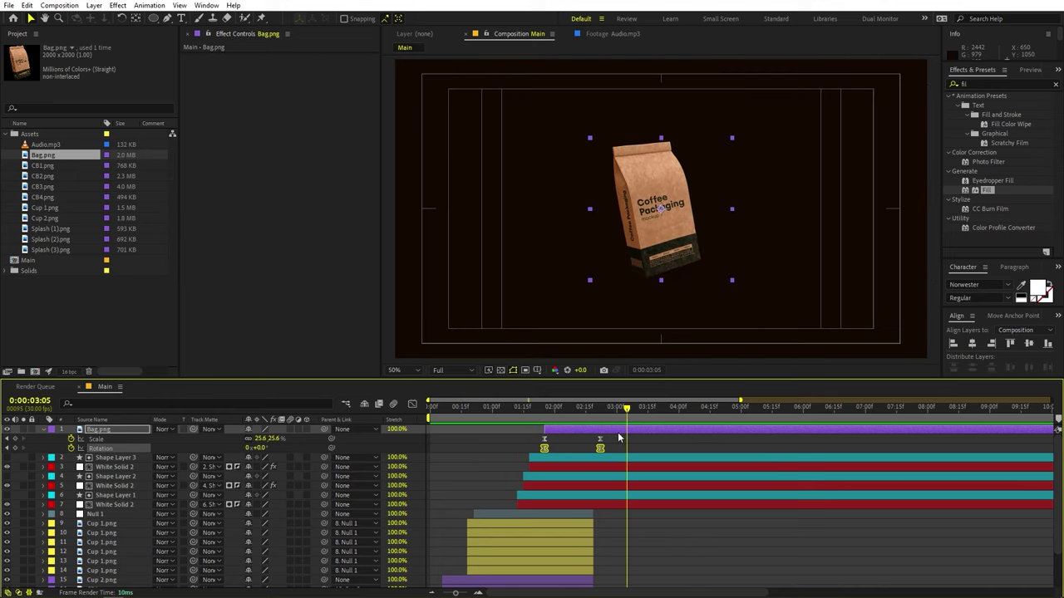
Duplicate the Bag.png layer and shift the upper copy two frames later.
left_click(611, 448)
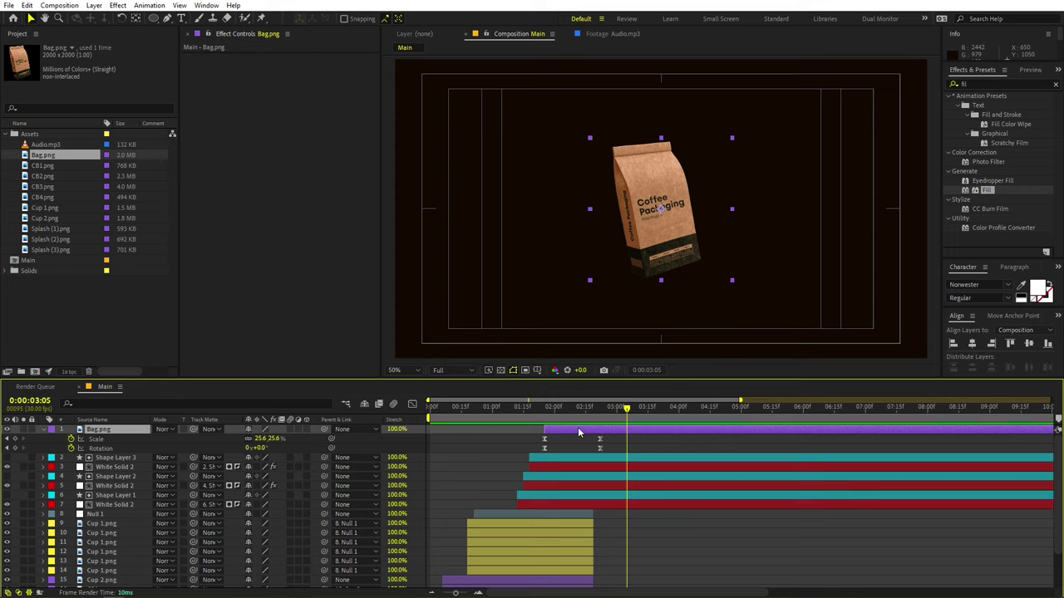
key("ctrl+d")
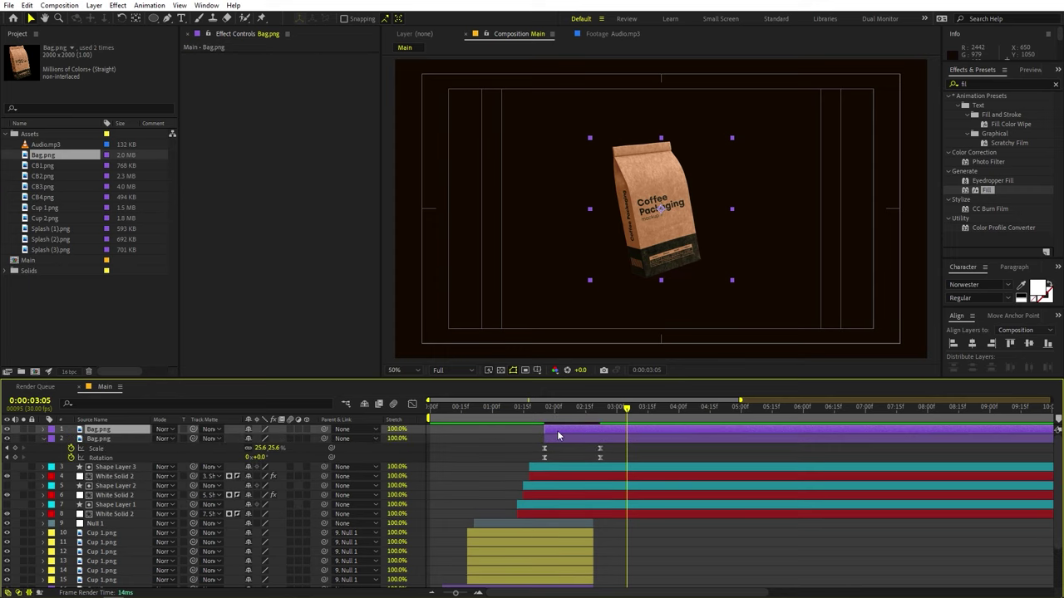
scroll(557, 430, "up", 3, "alt")
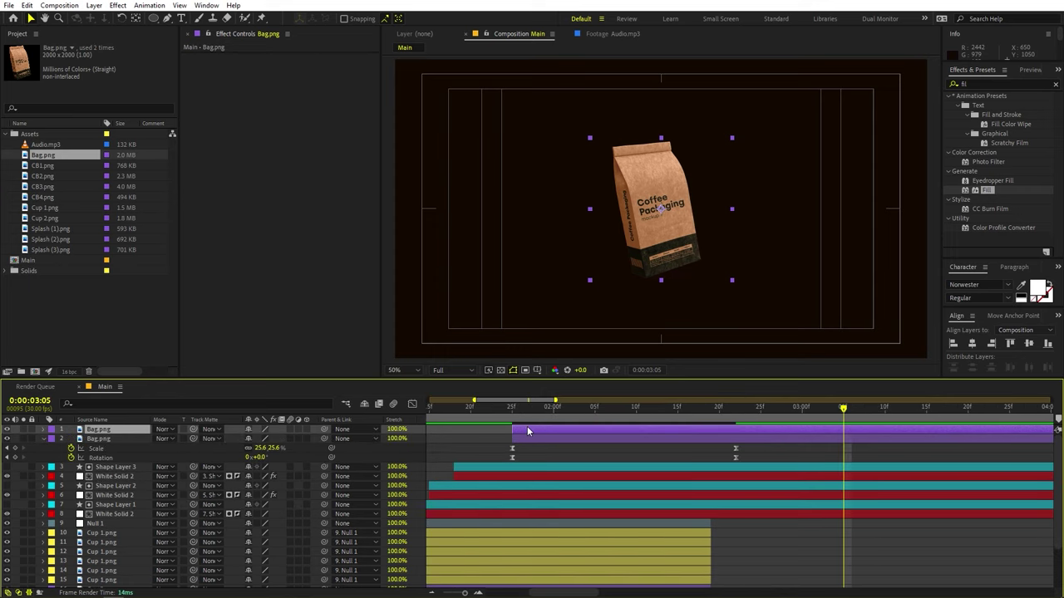
left_click_drag(537, 431, 545, 430)
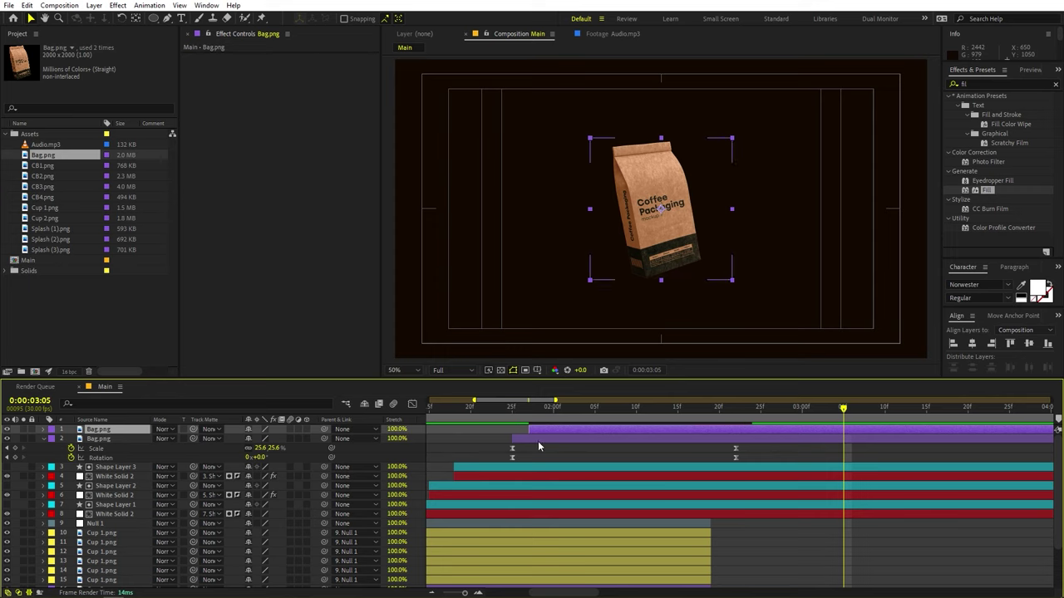
Apply a Fill effect to the lower Bag.png layer and set its color to white, FFFFFF.
left_click(548, 440)
left_click_drag(986, 192, 477, 432)
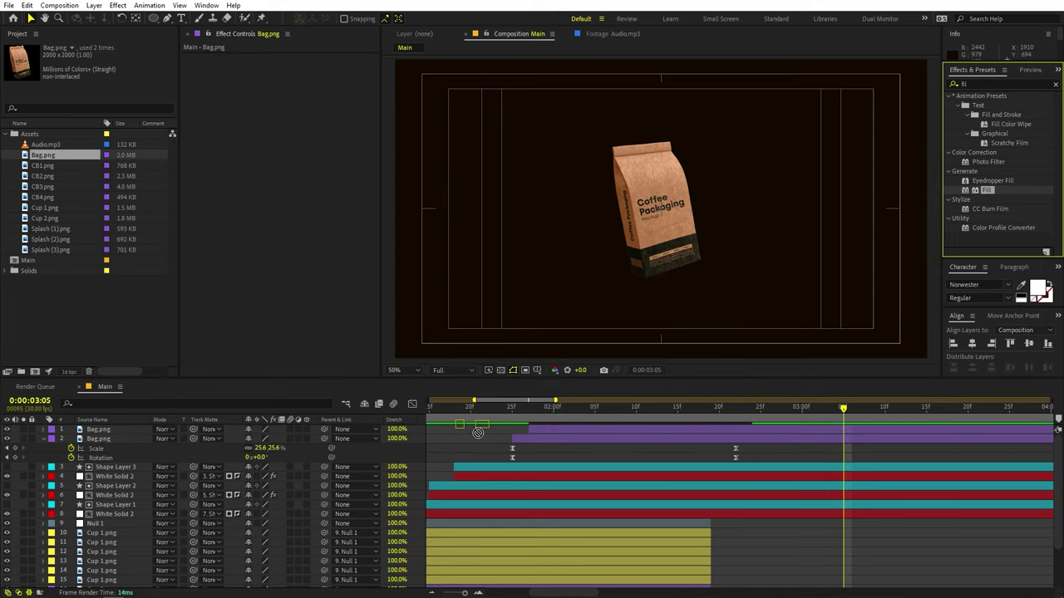
left_click_drag(549, 446, 548, 439)
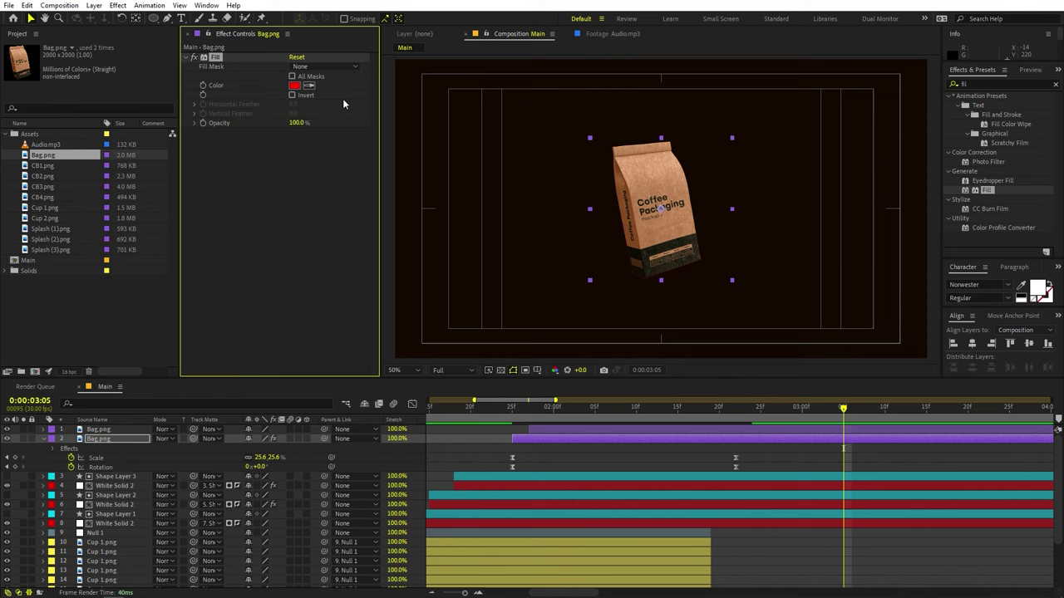
left_click(294, 87)
type("FFFFFF")
left_click(283, 286)
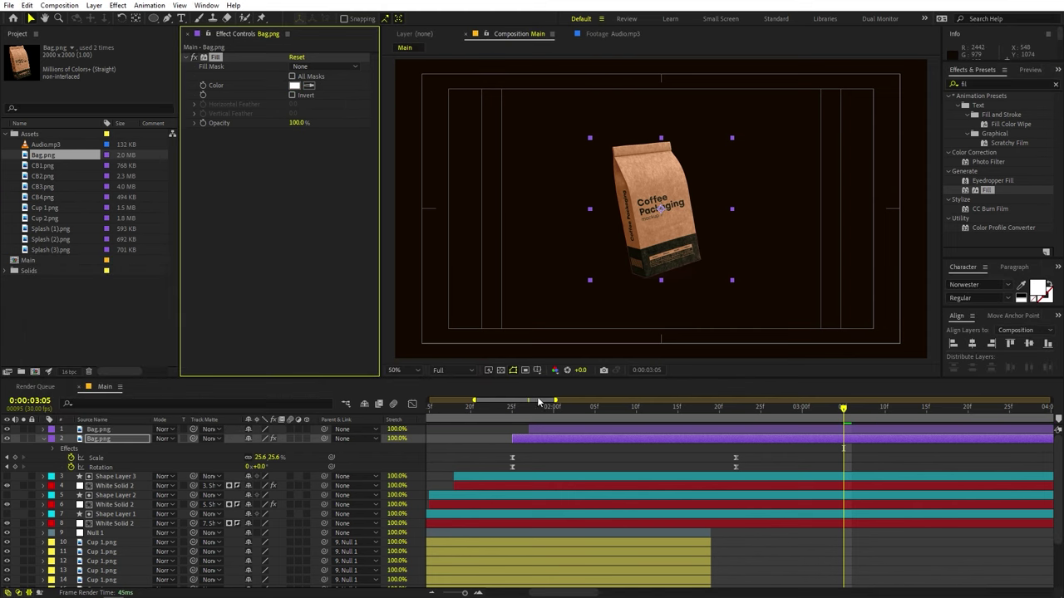
Preview the two-layer bag animation from the start and collapse the lower Bag.png layer's properties.
left_click_drag(539, 405, 595, 408)
left_click(511, 449)
key("minus")
key("minus")
key("minus")
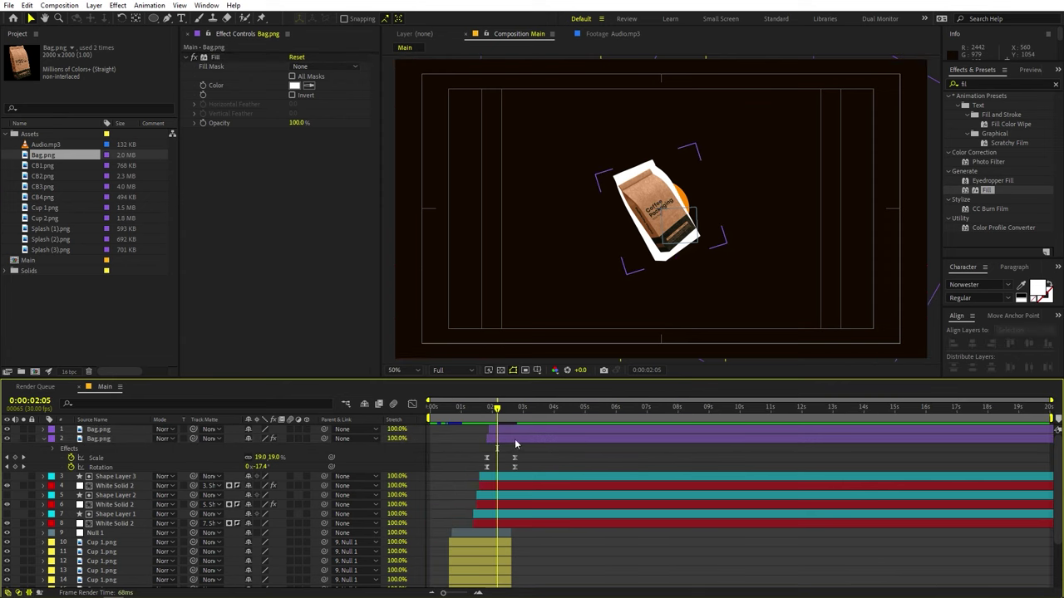
key("space")
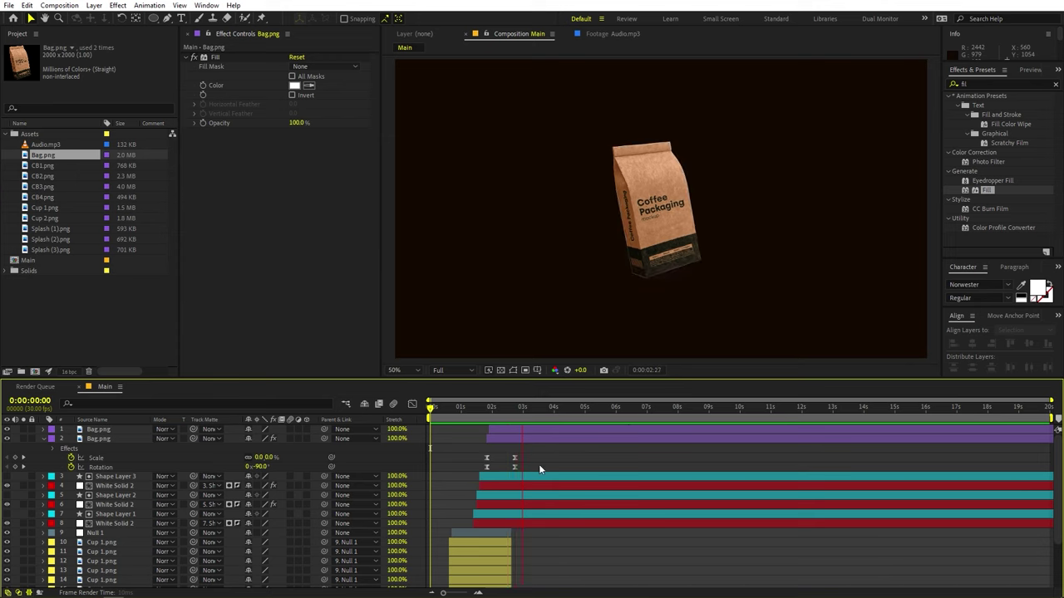
key("space")
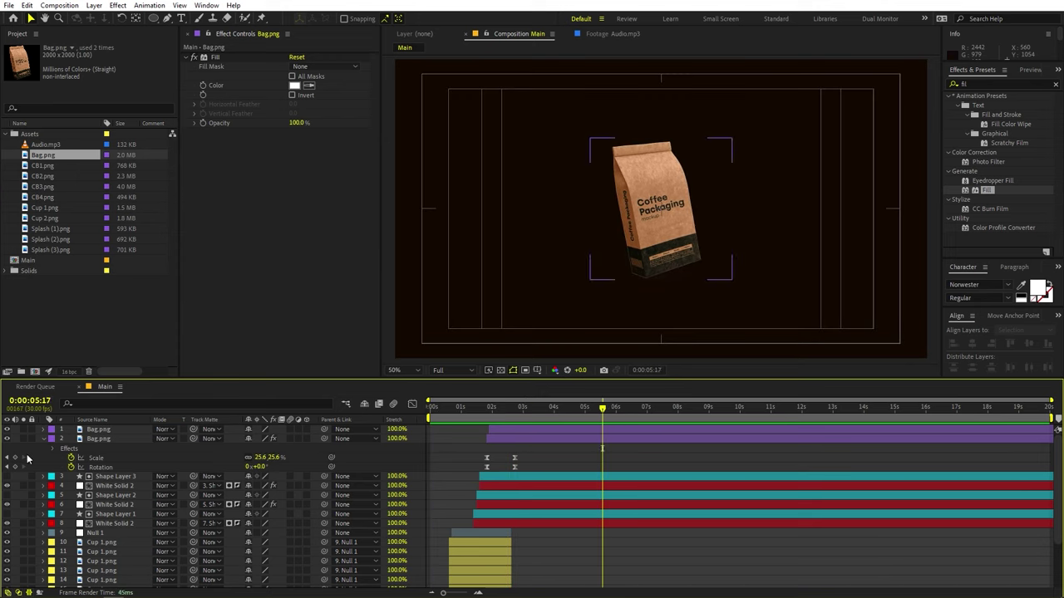
left_click(45, 440)
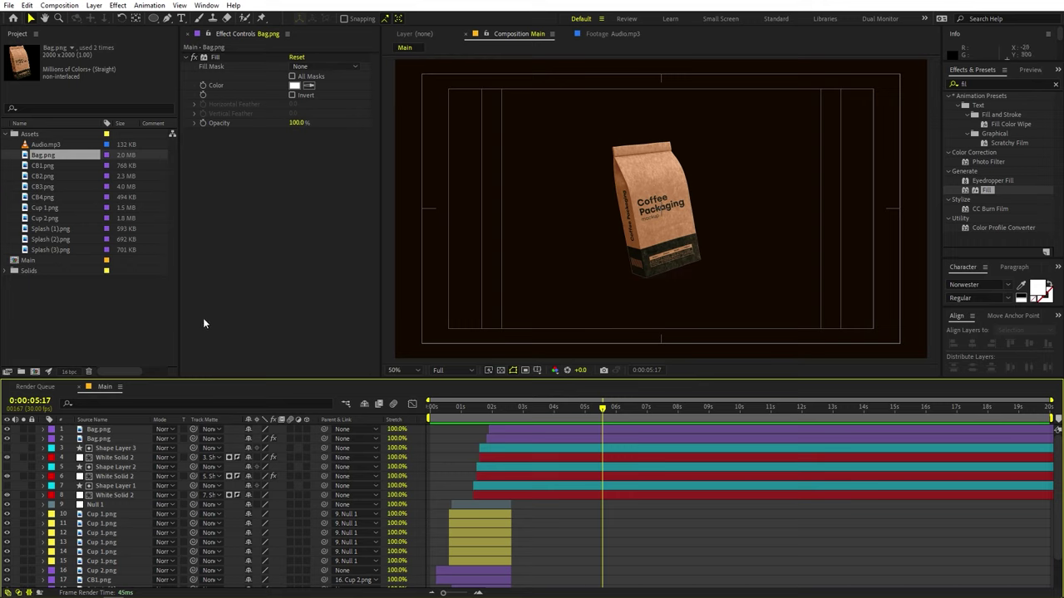
Compare the coffee bean images and add CB3.png directly beneath the two Bag.png layers.
left_click(50, 166)
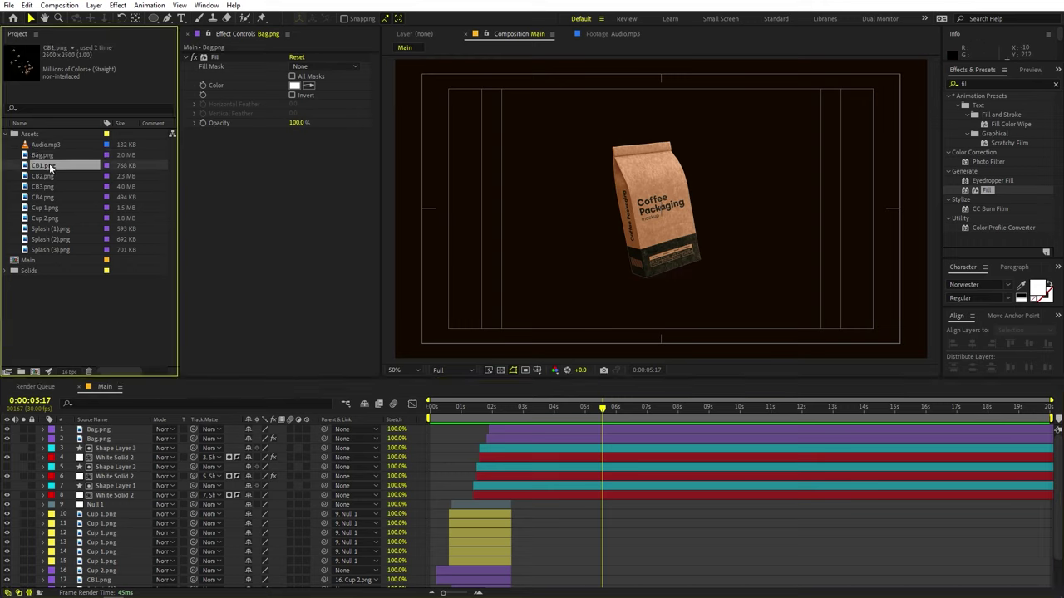
left_click(51, 187)
left_click(51, 177)
left_click(51, 187)
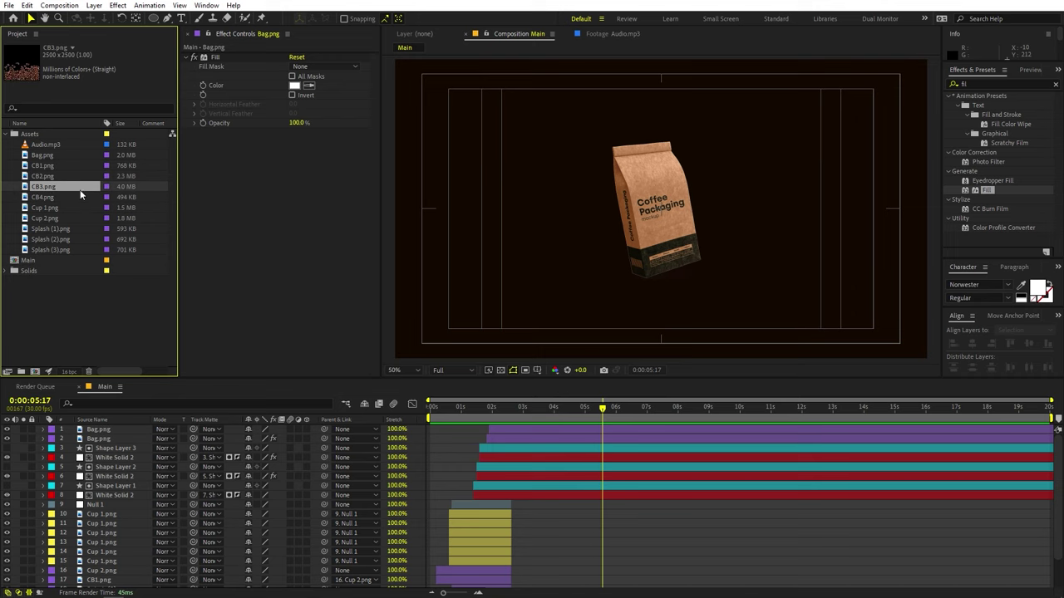
left_click_drag(53, 190, 152, 449)
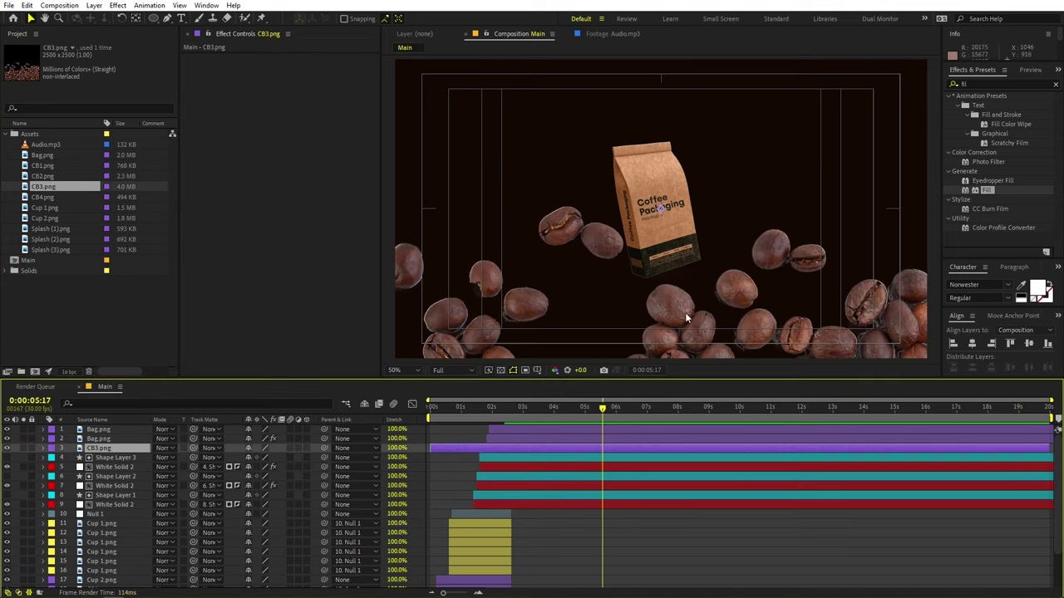
Scale the CB3.png beans down to roughly the width of the composition.
key("comma")
key("comma")
key("comma")
key("comma")
left_click_drag(748, 299, 729, 279)
scroll(720, 251, "up", 1)
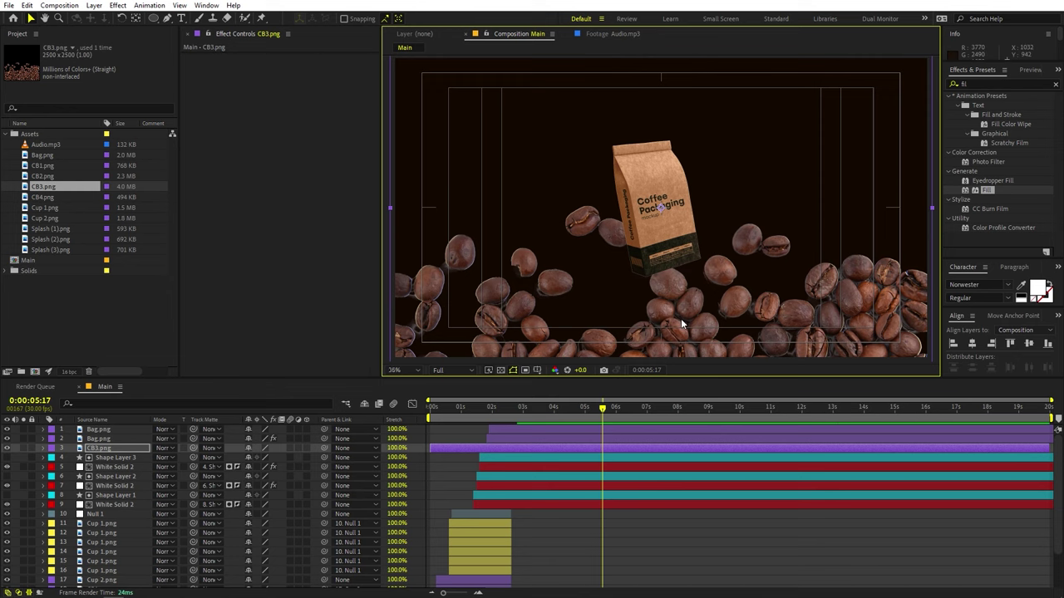
Set the blending mode of the CB3.png layer to Overlay.
scroll(684, 321, "down", 1)
left_click_drag(696, 117, 696, 126)
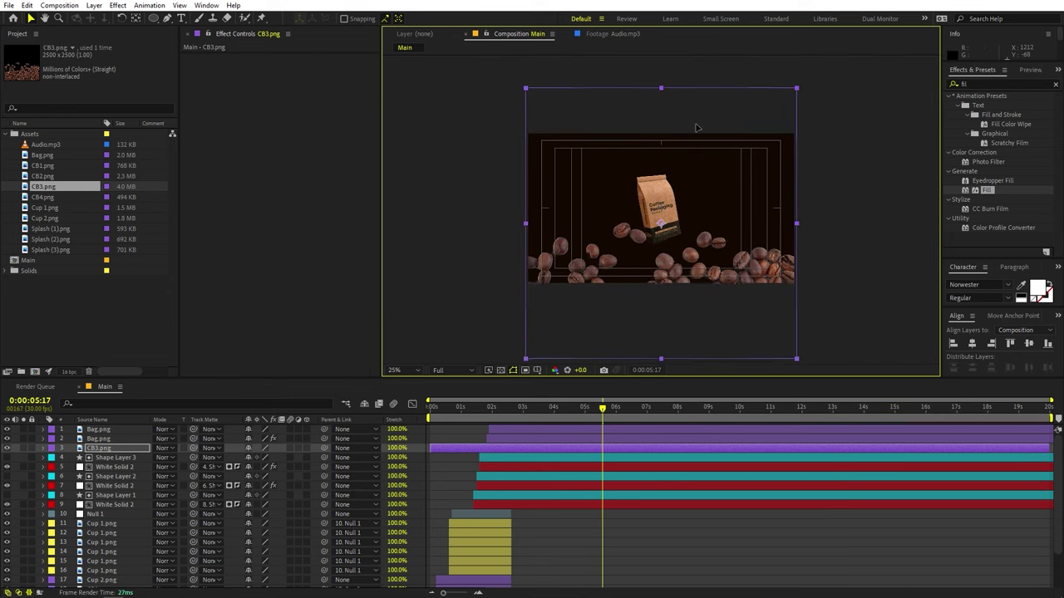
left_click(127, 451)
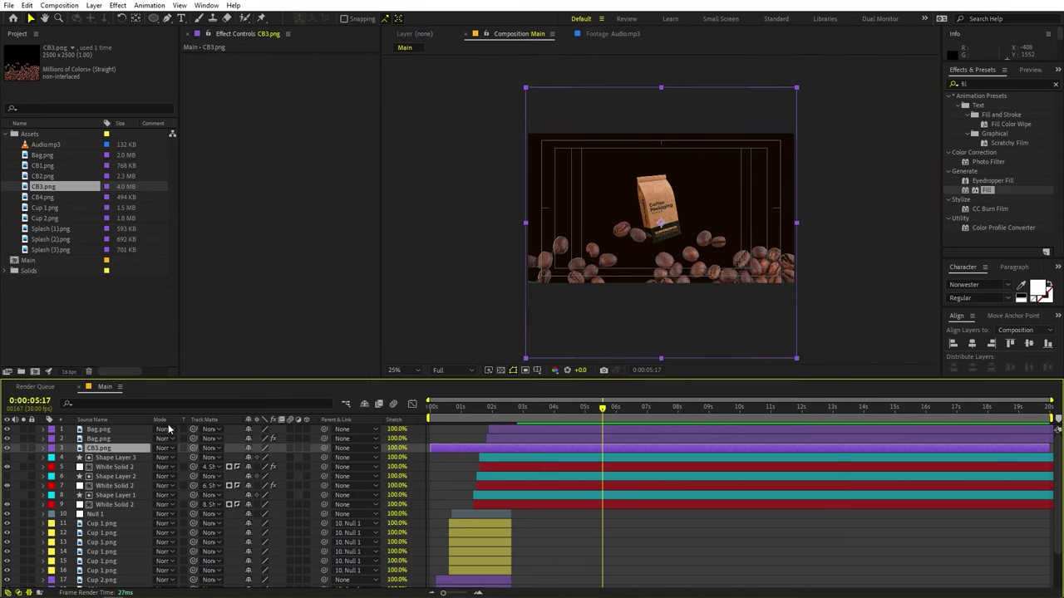
left_click(163, 448)
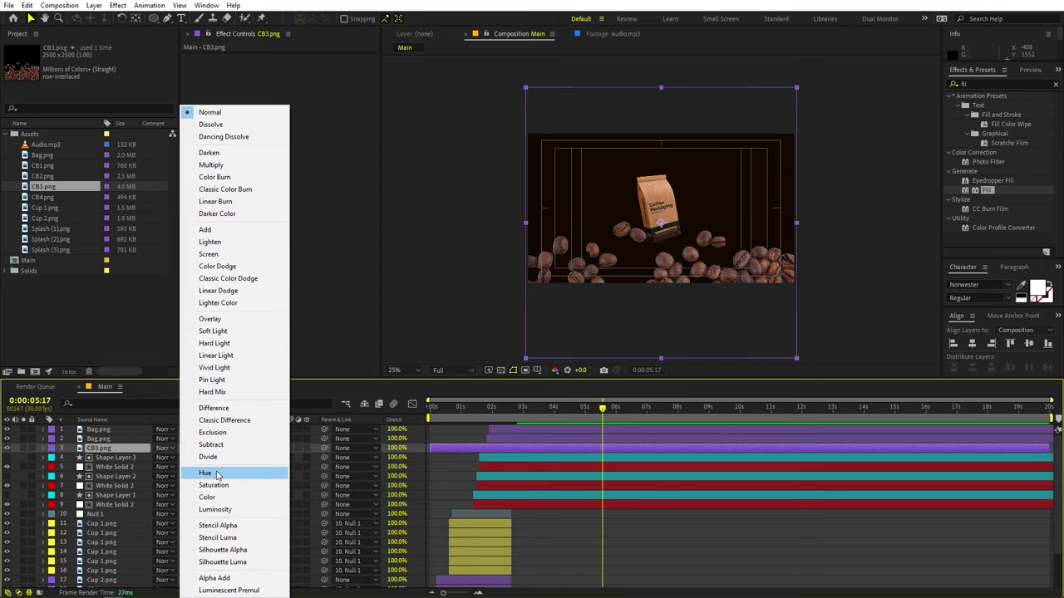
left_click(220, 319)
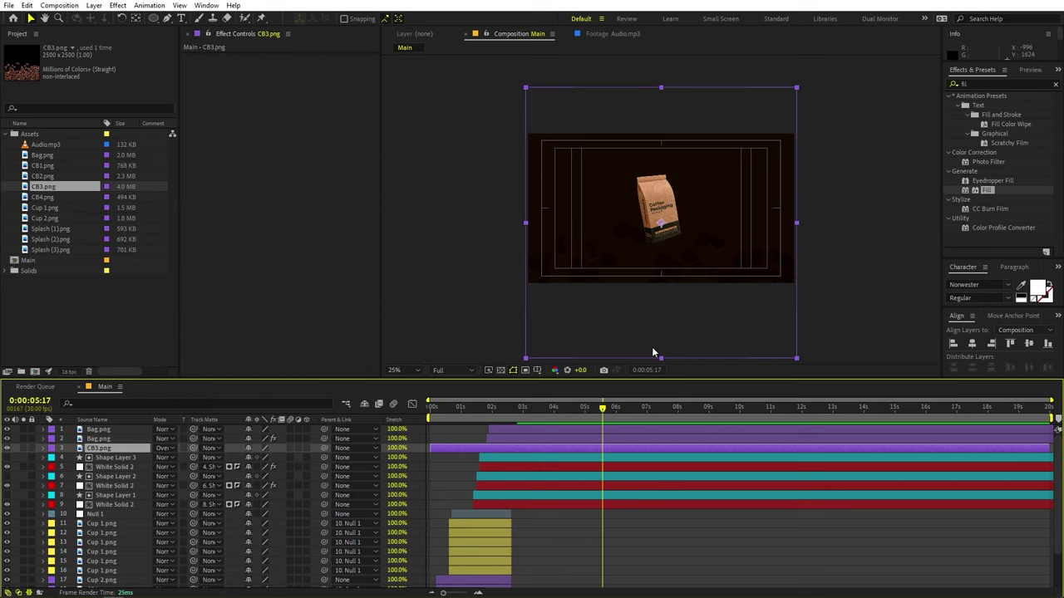
key("period")
Change the Fill color of the uppermost White Solid 2 layer to the dark brown 1A0B03.
left_click(658, 294)
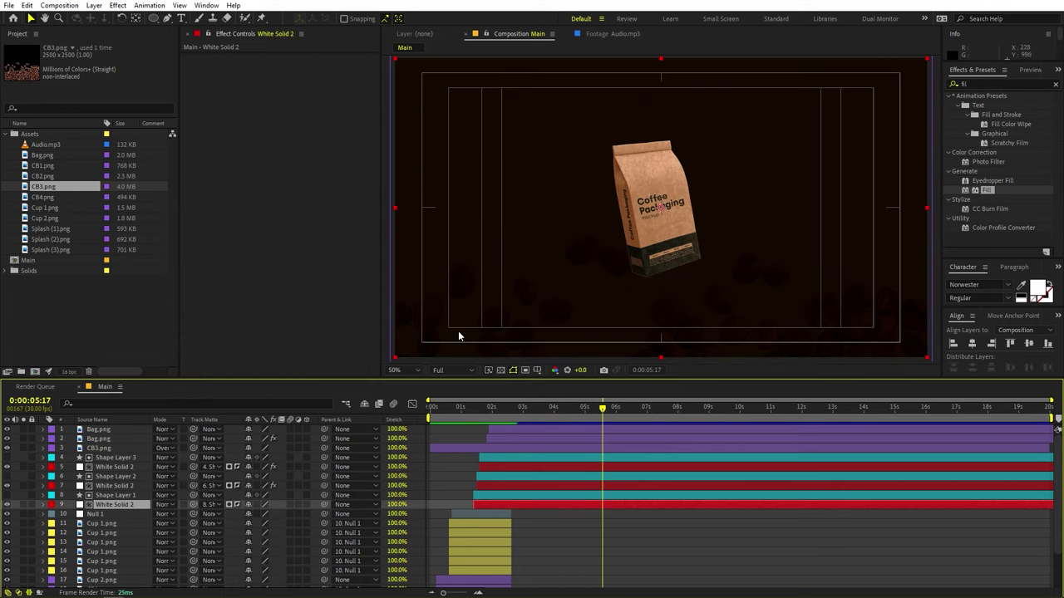
left_click(110, 466)
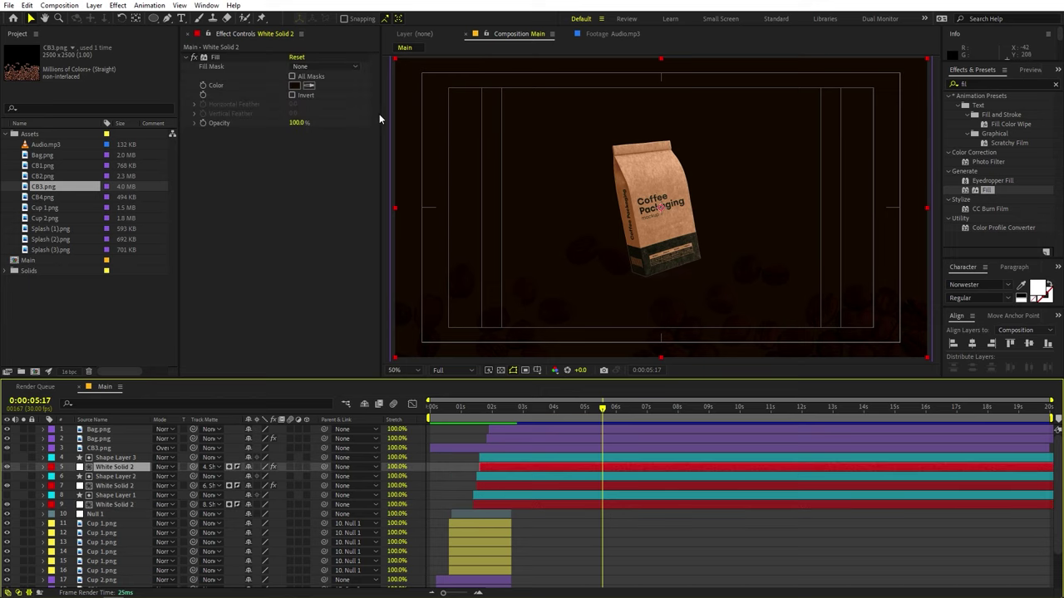
left_click(295, 86)
left_click_drag(168, 412, 167, 406)
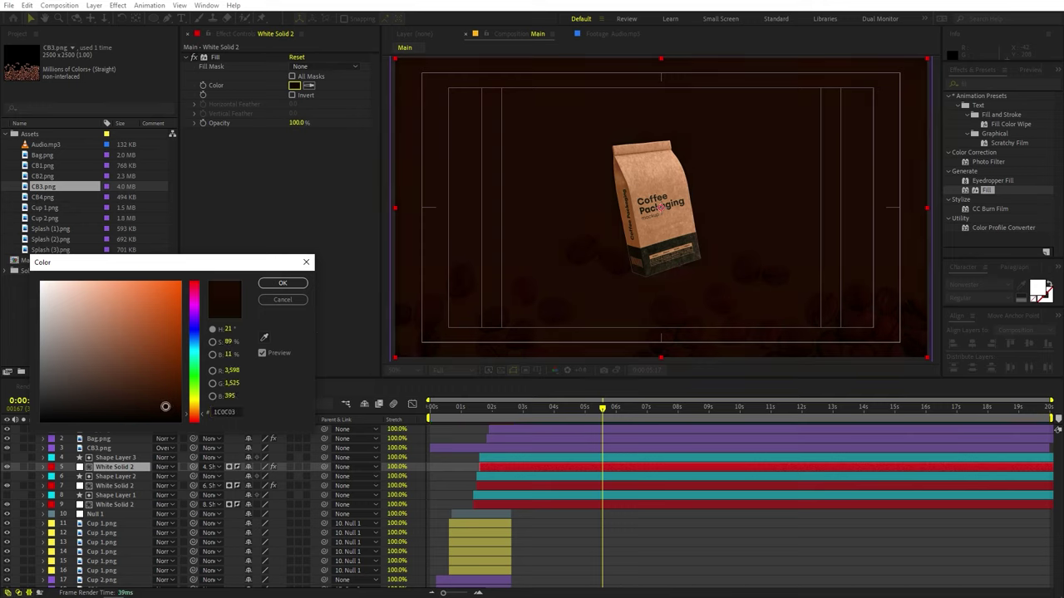
left_click(282, 283)
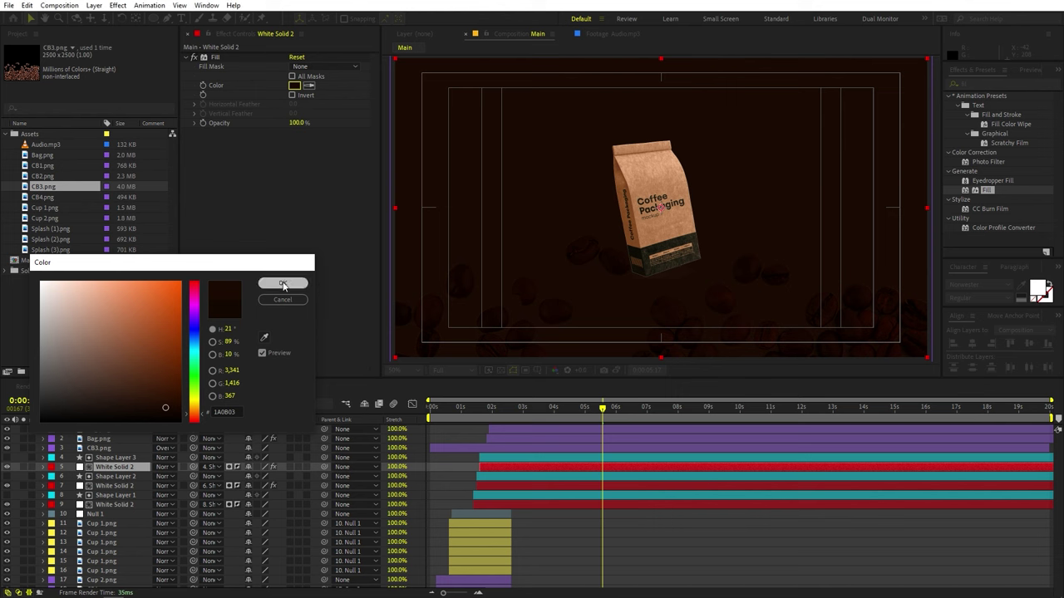
Preview the composition from the start to check the beans against the new background color.
left_click_drag(560, 408, 387, 426)
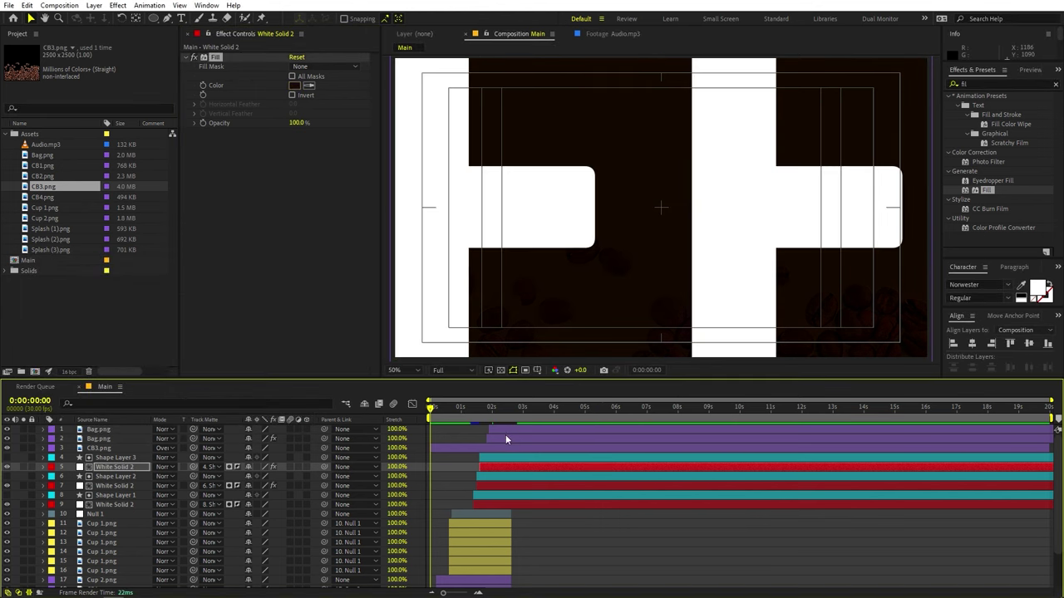
key("space")
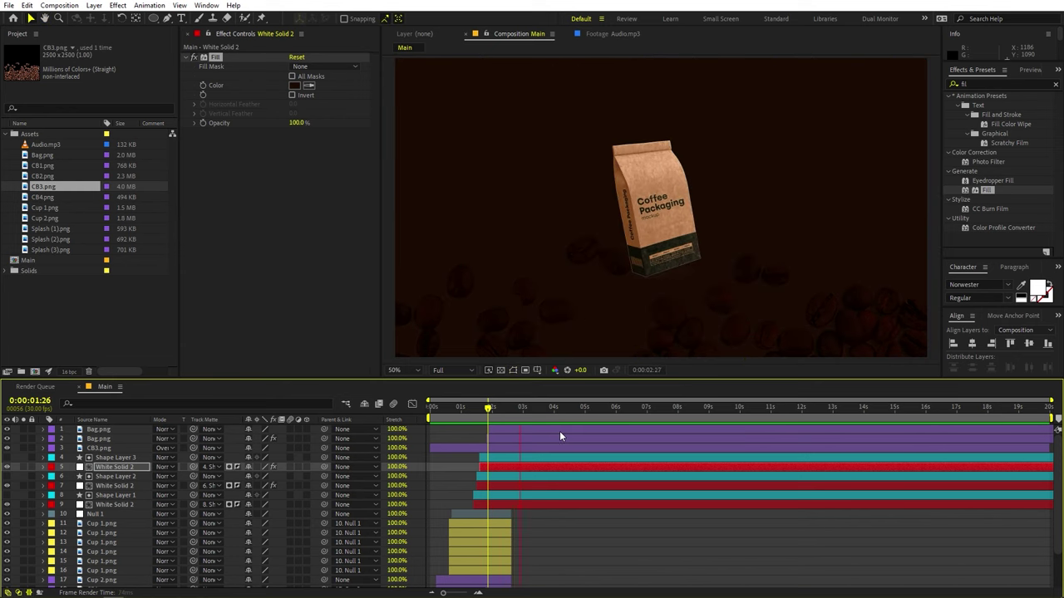
key("space")
Duplicate the CB3.png layer and rotate the upper copy 180°.
left_click(117, 448)
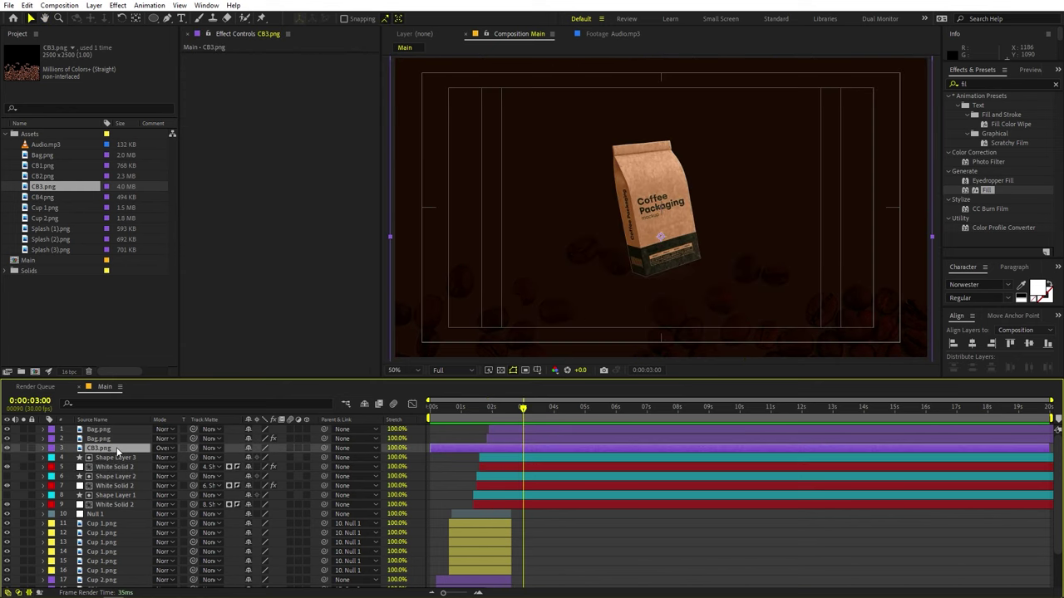
key("ctrl+d")
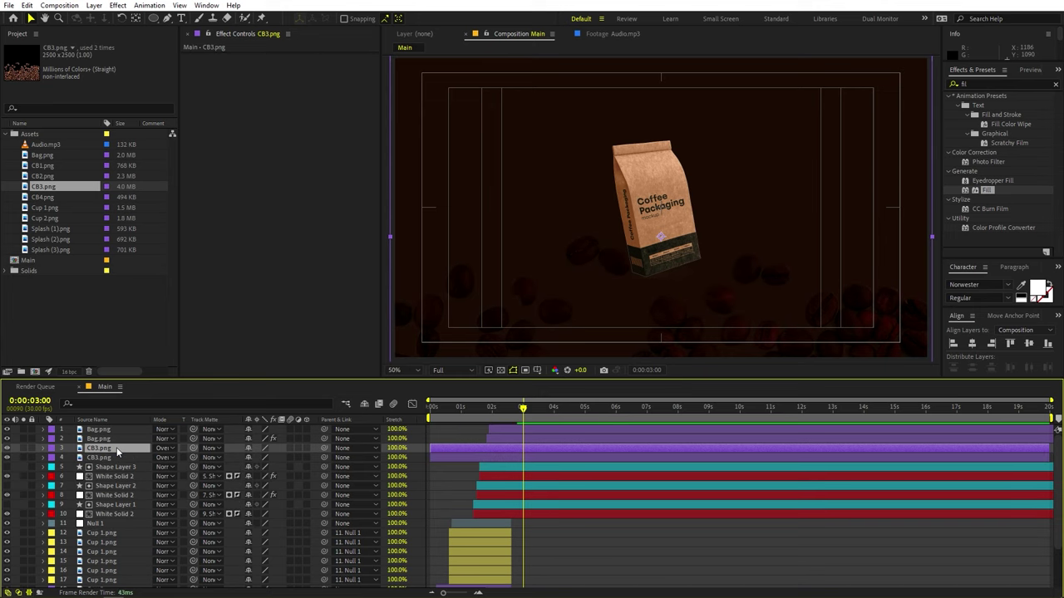
key("r")
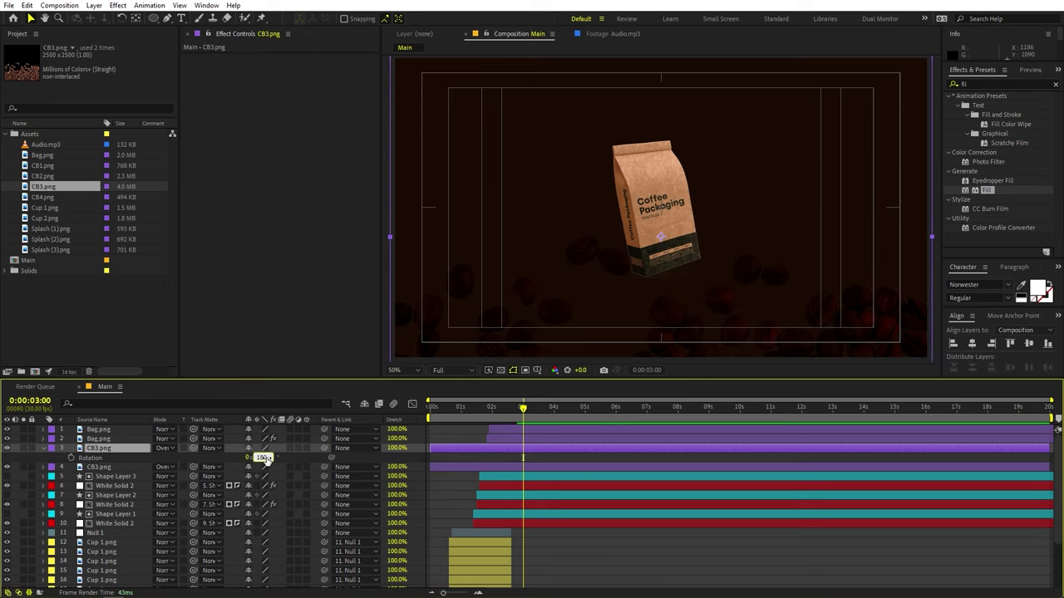
key("Return")
Move the rotated CB3.png copy up to position 960, 560 and the original beans up to 960, 552.
scroll(705, 310, "down", 2)
mouse_move(694, 114)
left_mouse_down()
mouse_move(694, 100)
mouse_move(694, 109)
left_mouse_up()
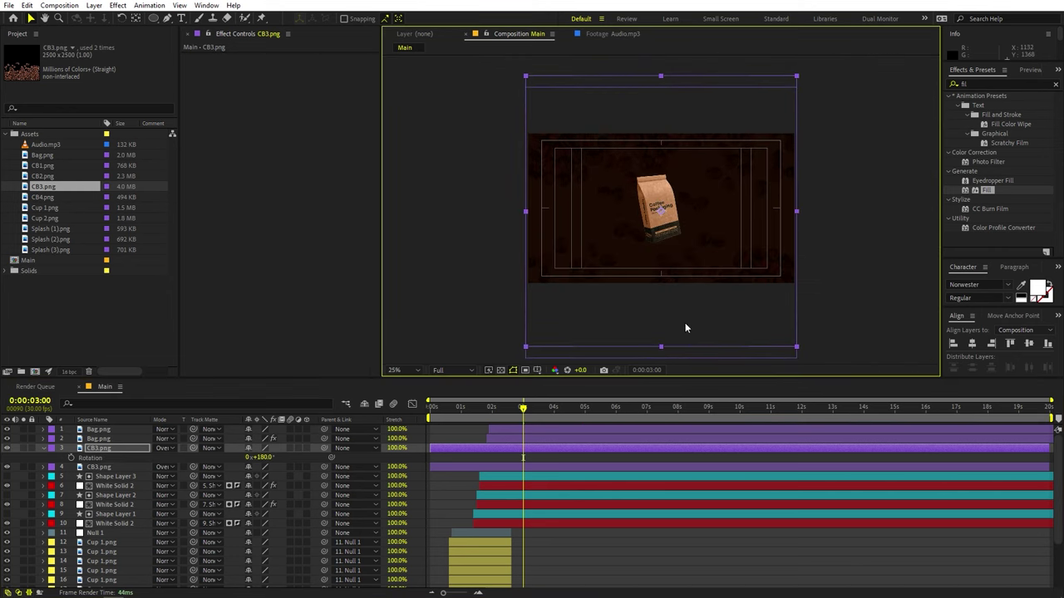
key("ctrl+Down")
key("shift+Up")
key("shift+Up")
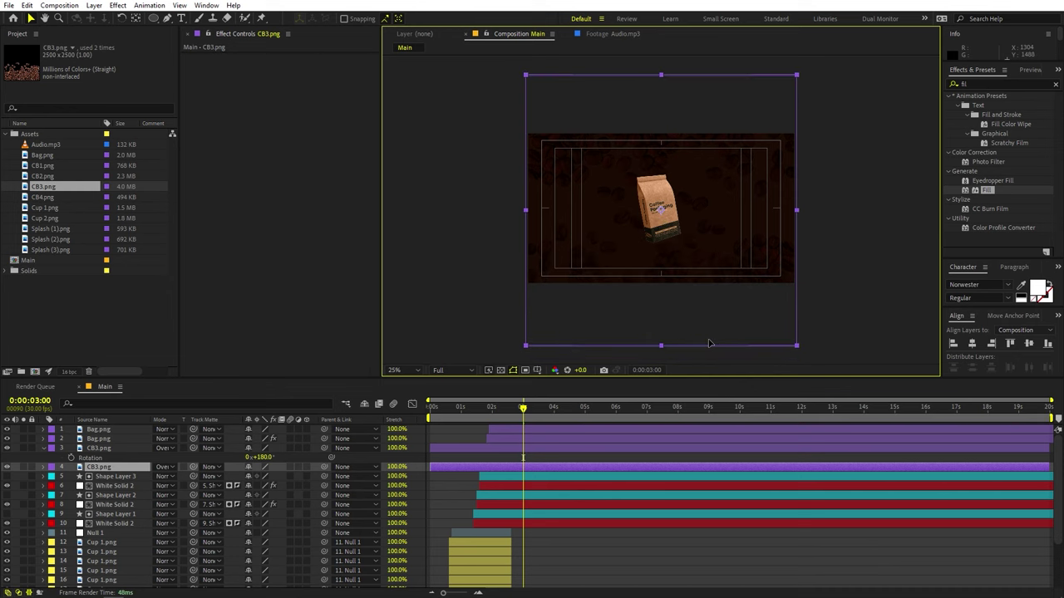
key("period")
key("period")
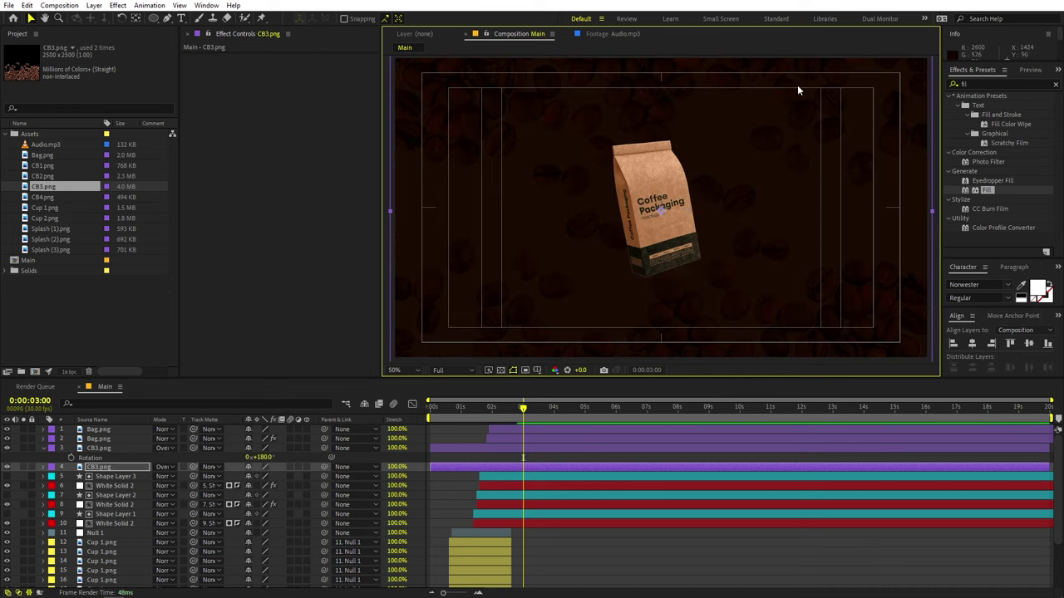
Add Position keyframes to both CB3.png layers at 0:00:03:00.
left_click(97, 449, "ctrl")
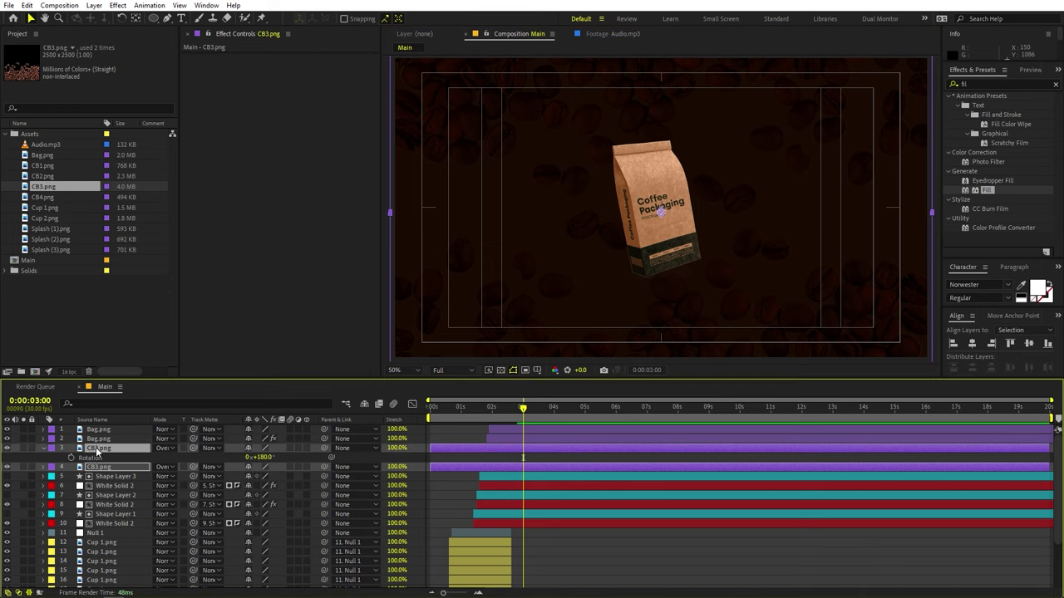
key("p")
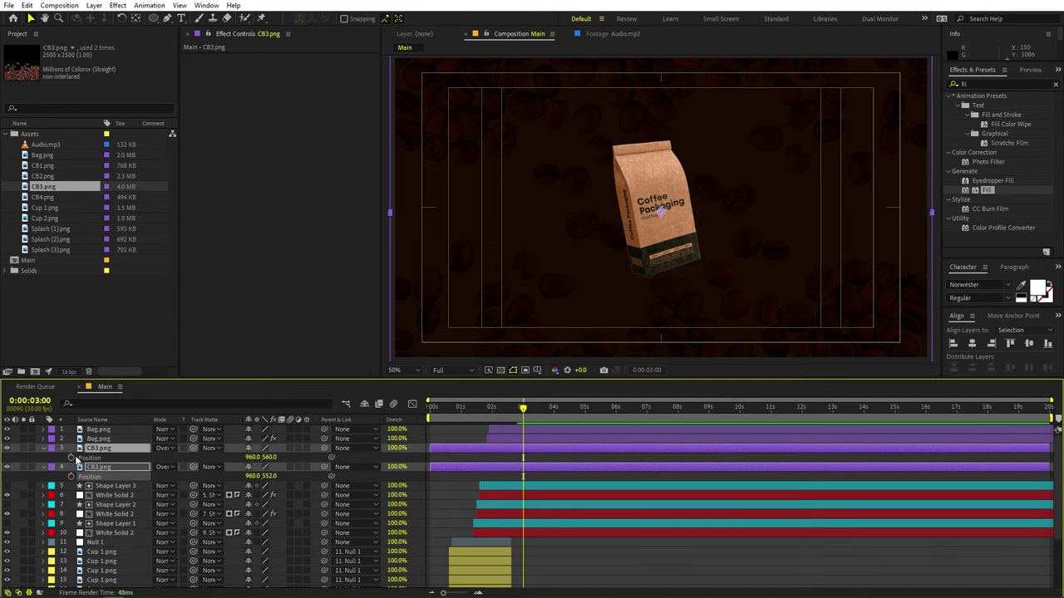
left_click(71, 457)
At 0:00:01:27, move the rotated CB3.png copy straight up out of the frame to position 960, -508.
left_click_drag(520, 418, 496, 413)
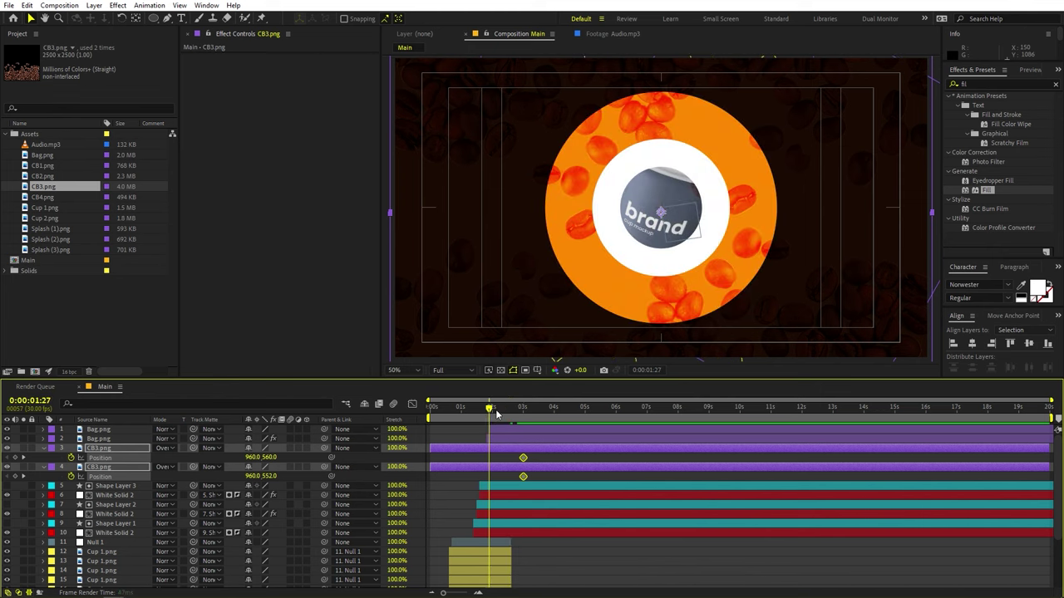
left_click(565, 448)
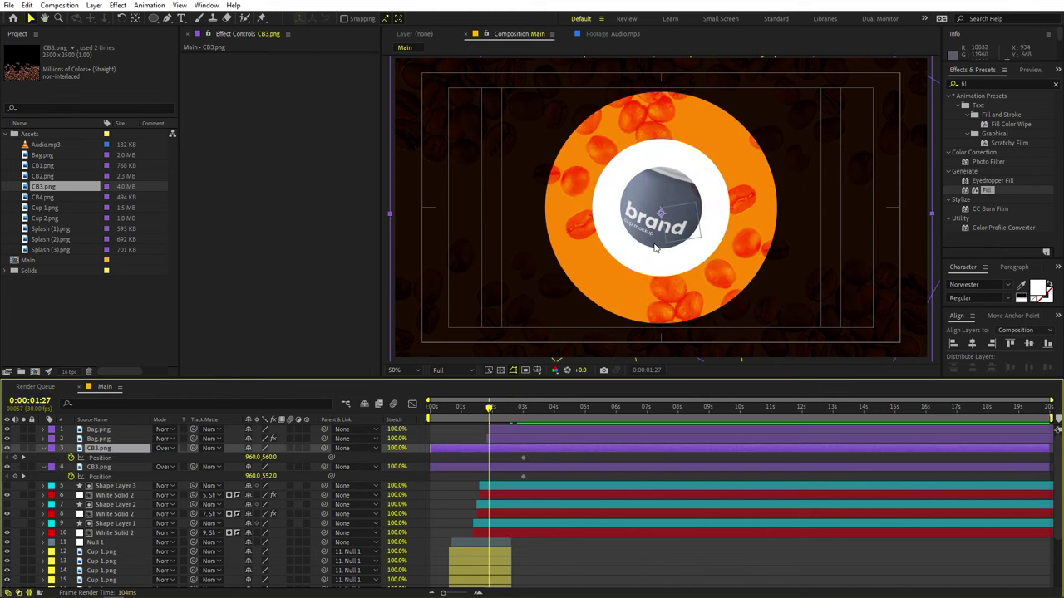
scroll(654, 247, "down", 1)
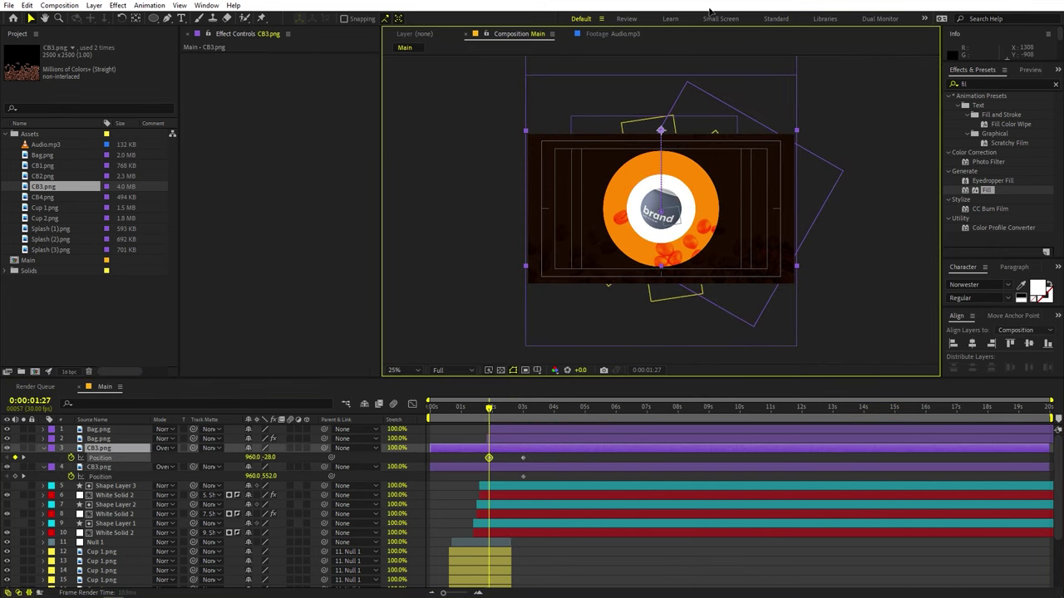
left_click_drag(708, 77, 715, 42)
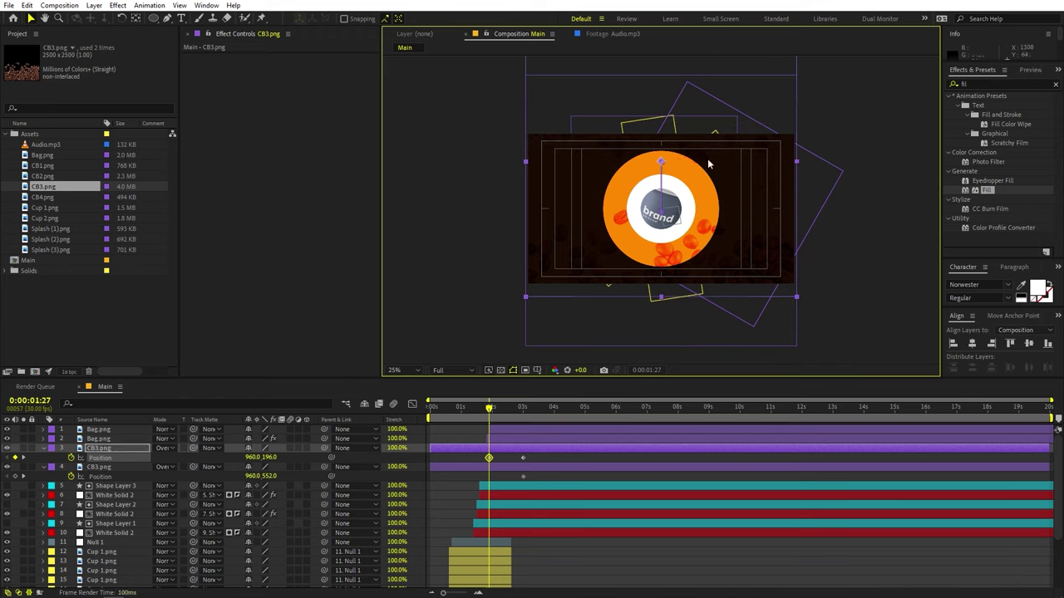
scroll(708, 162, "down", 1)
left_click_drag(678, 112, 675, 70)
key("period")
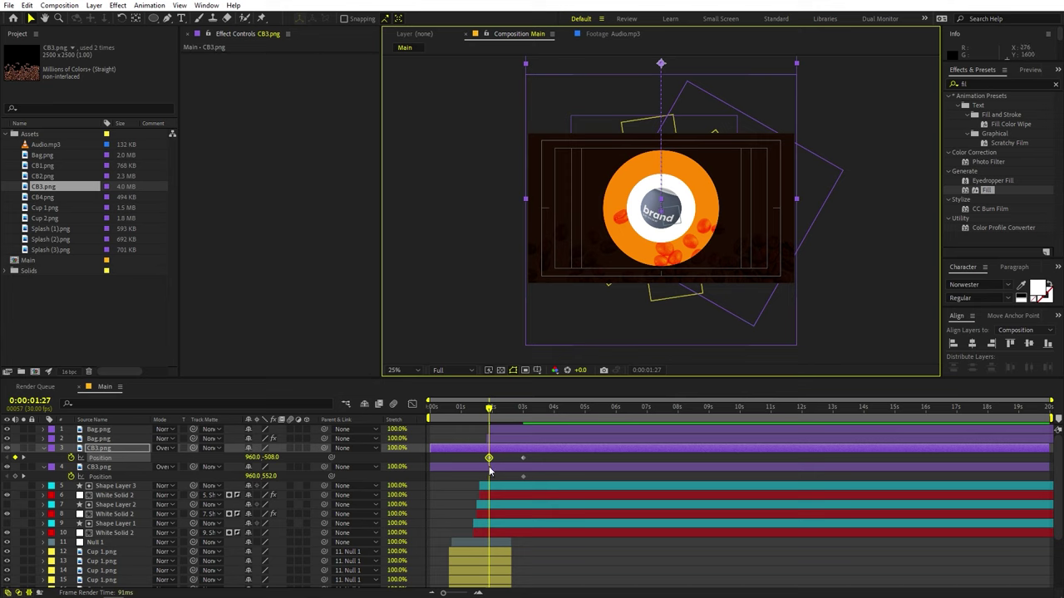
At 0:00:01:27, move the lower CB3.png layer down to position 960, 1160 and preview the beans sliding in.
left_click(489, 474)
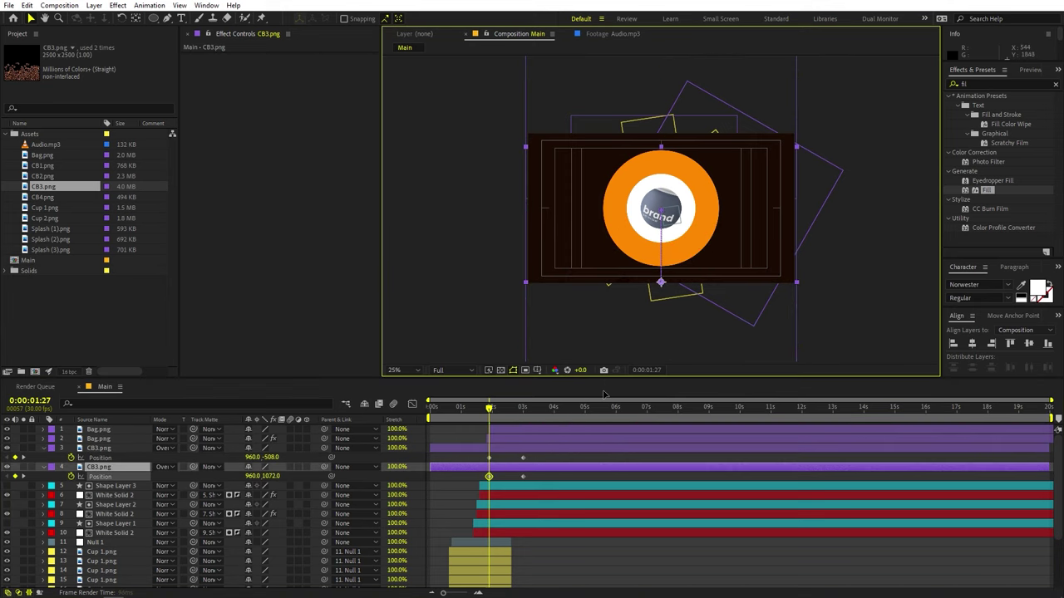
key("space")
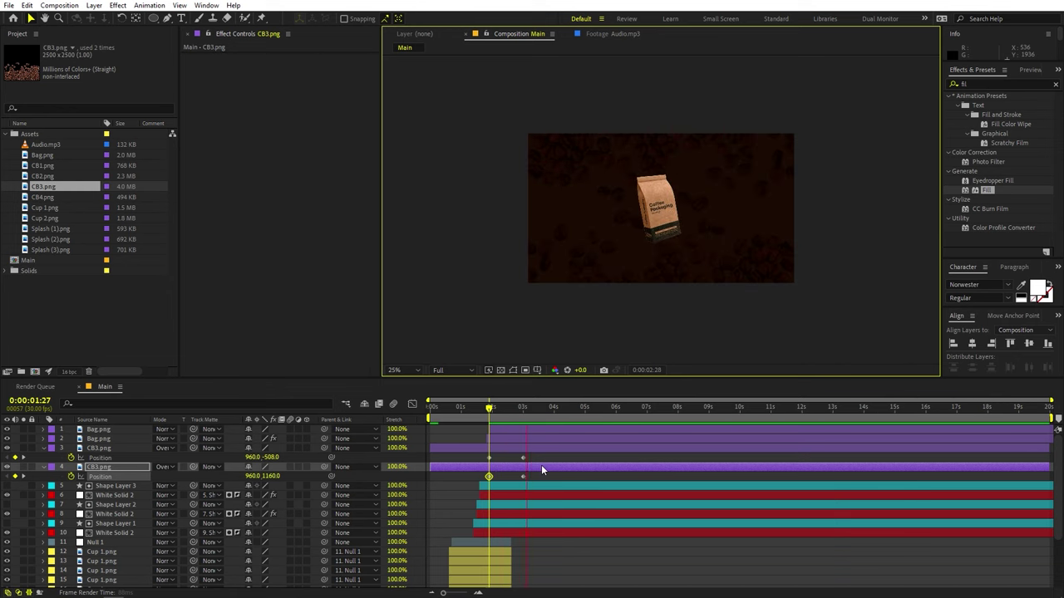
key("space")
Easy-ease the Position keyframes of both CB3.png layers and shape their speed curves to start fast and settle slowly.
left_click_drag(540, 455, 455, 477)
key("F9")
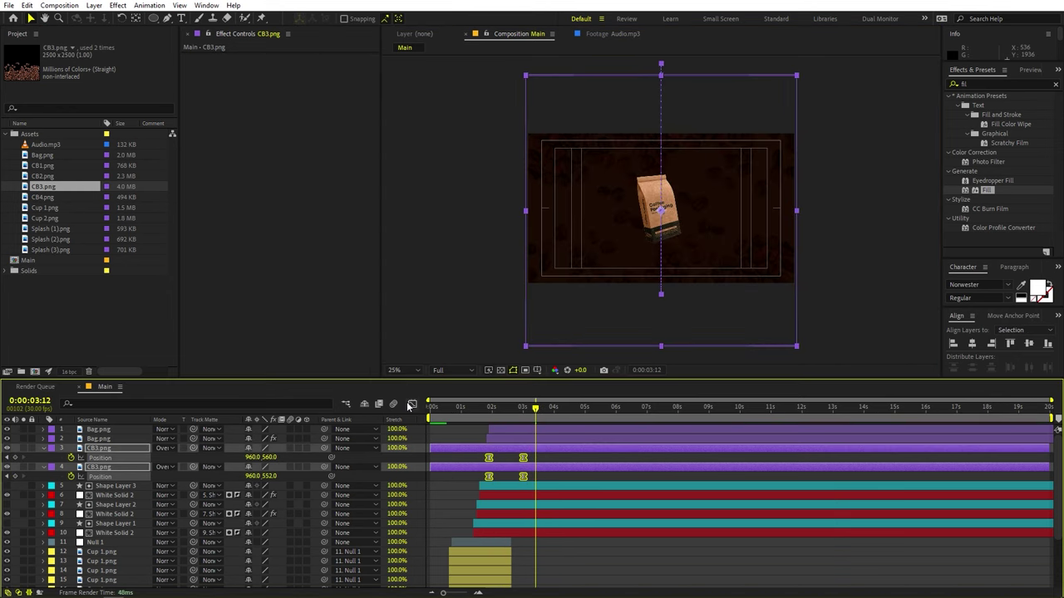
left_click(413, 405)
left_click(412, 404)
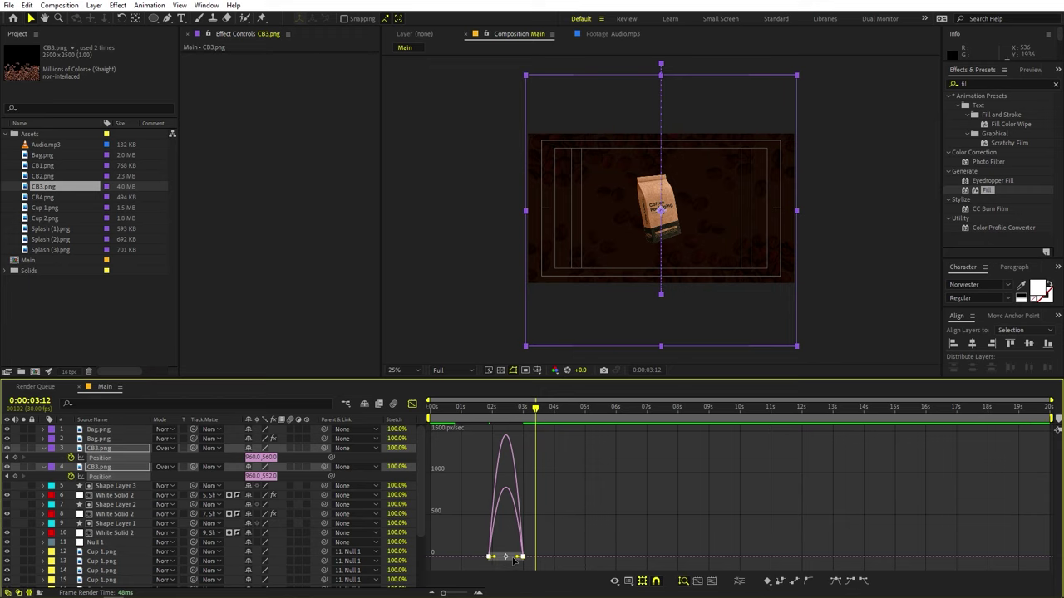
left_click_drag(516, 559, 500, 561)
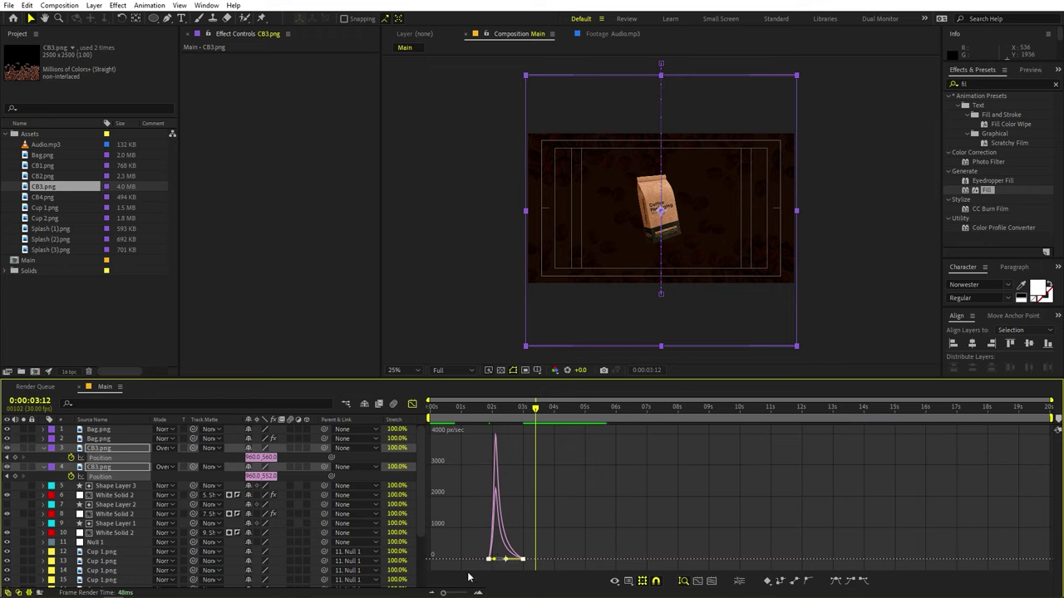
Preview the eased bean movement from 0:00:01:12 and close the graph editor.
left_click(474, 416)
key("space")
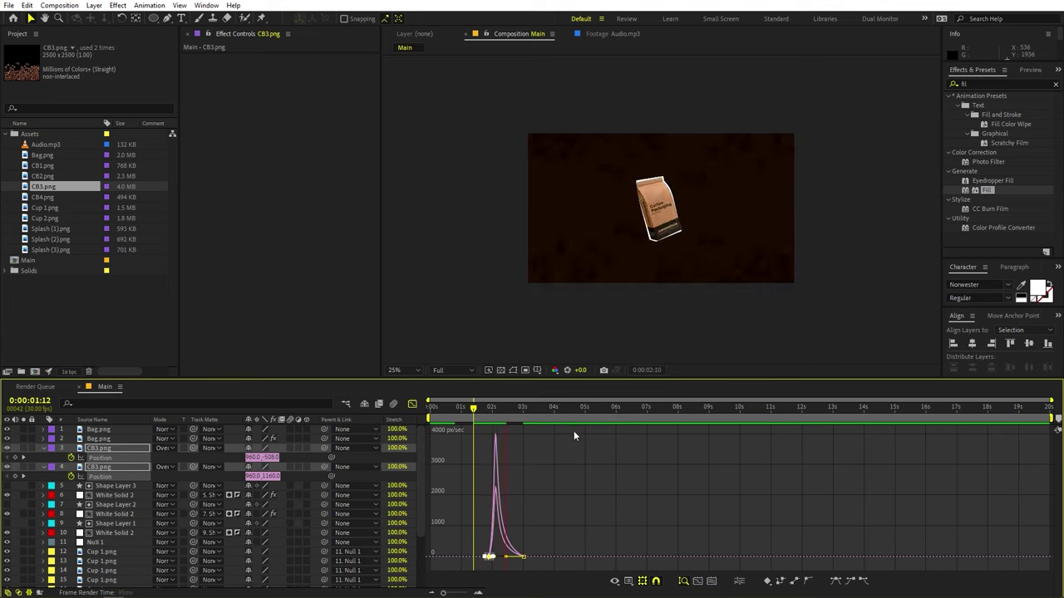
key("space")
key("shift+F3")
Trim the start of both CB3.png layers to 0:00:01:27, then shift them slightly earlier with their ending Position keyframes at 0:00:03:00.
left_click_drag(547, 419, 489, 415)
left_click_drag(430, 449, 489, 453)
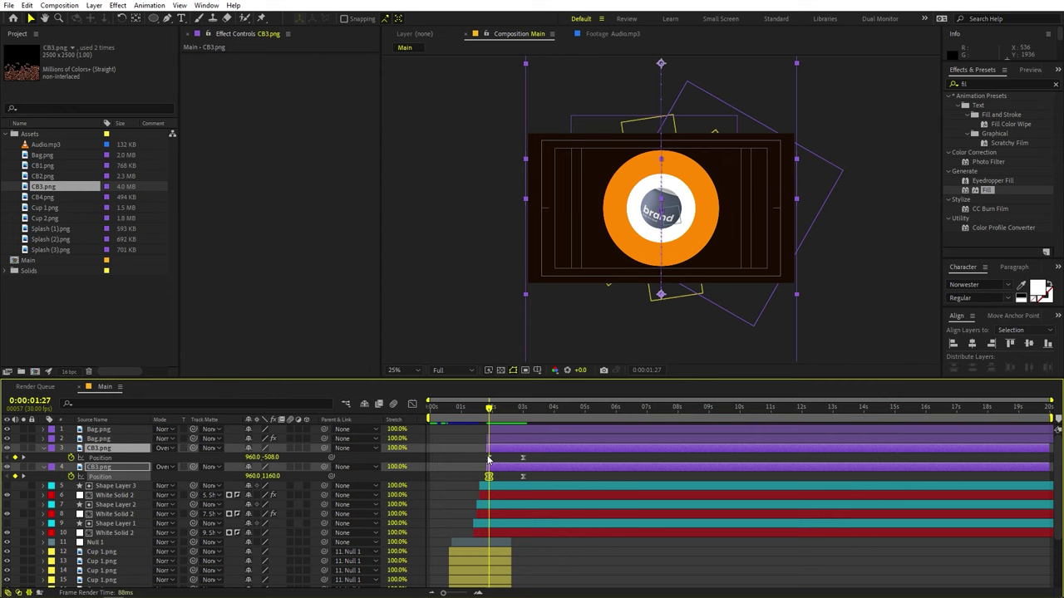
scroll(640, 306, "up", 2)
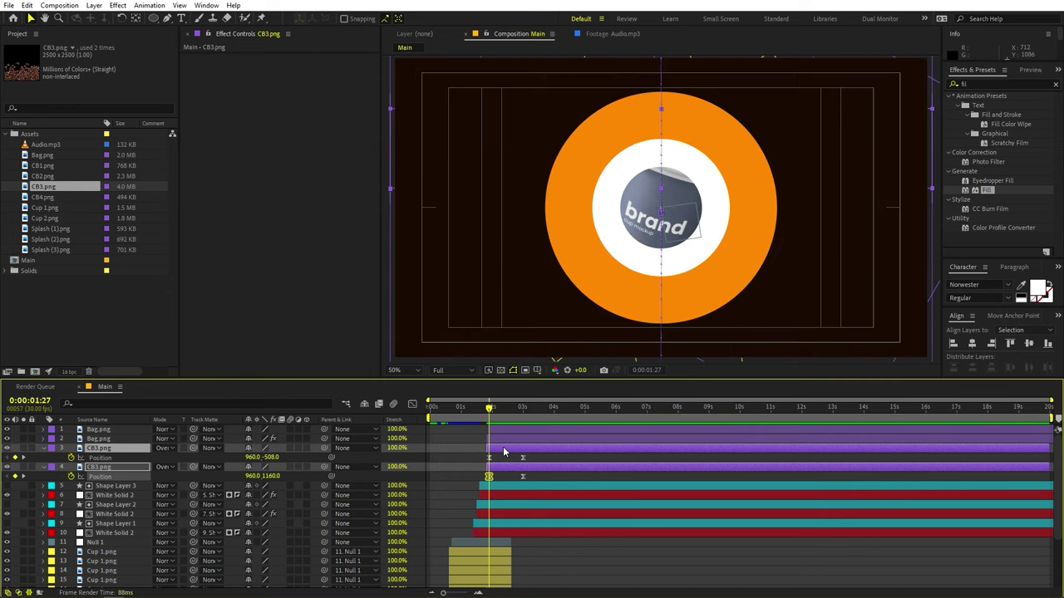
left_click_drag(502, 452, 524, 452)
Preview the transition into the bag scene and shift both CB3.png layers a few frames earlier.
left_click(472, 408)
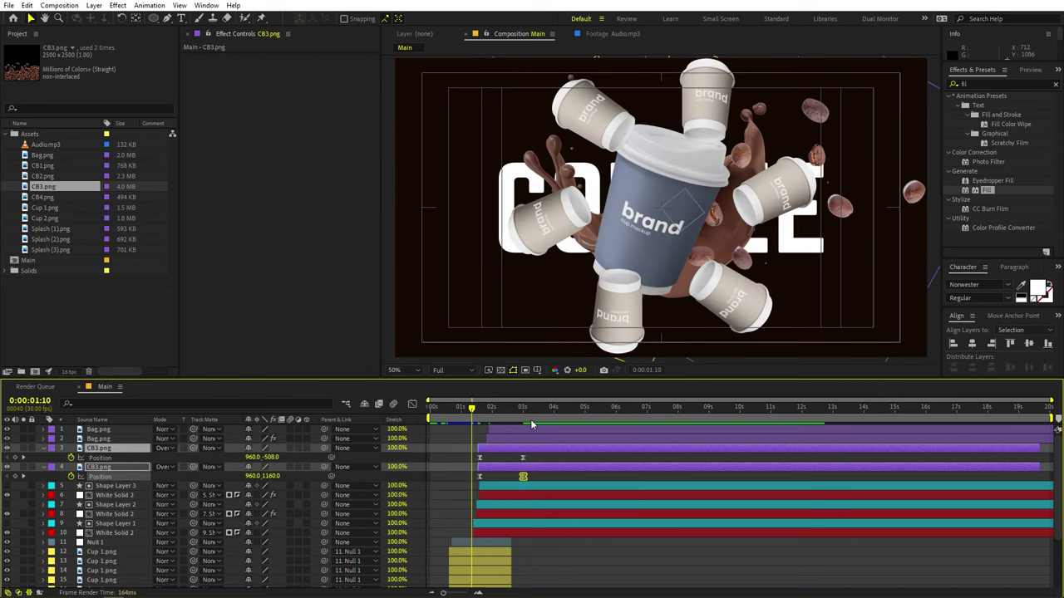
key("space")
key("space")
key("space")
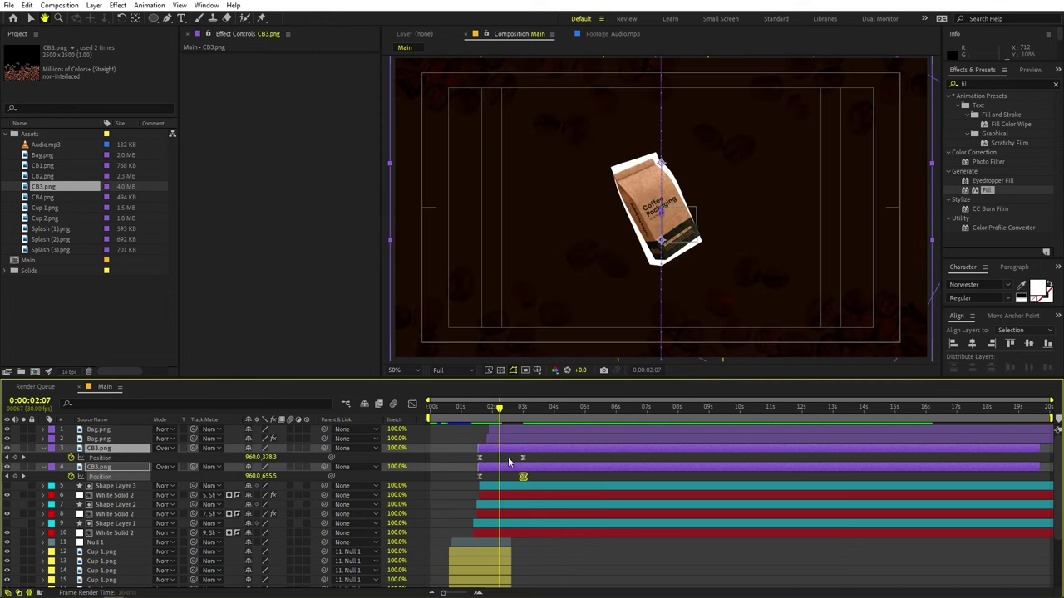
left_click_drag(505, 448, 500, 447)
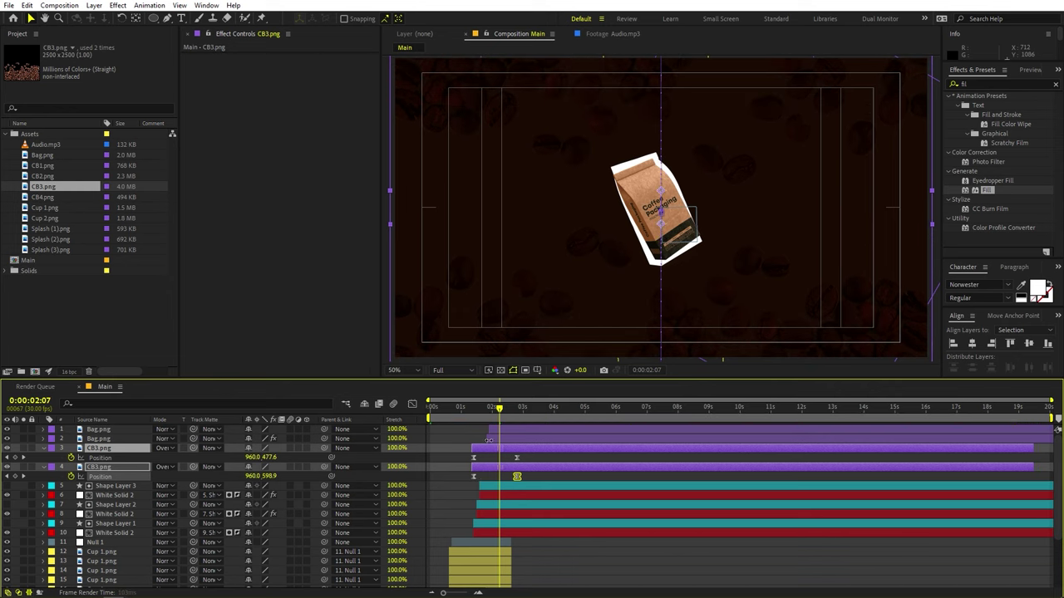
key("space")
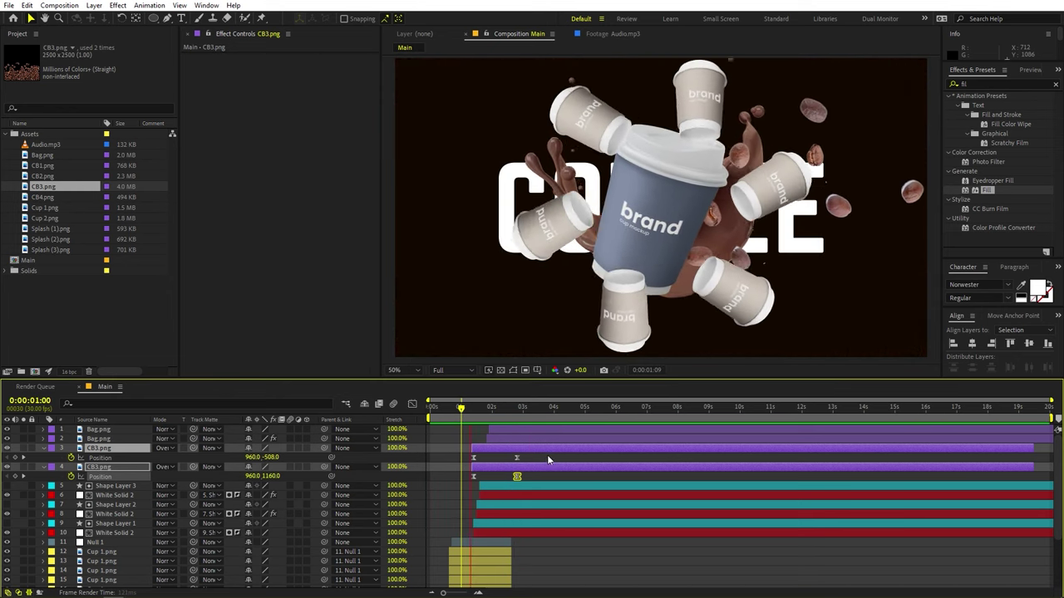
Preview the transition into the bag scene from 0:00:01:00, deselect the CB3.png layers and scrub past the bean movement.
key("space")
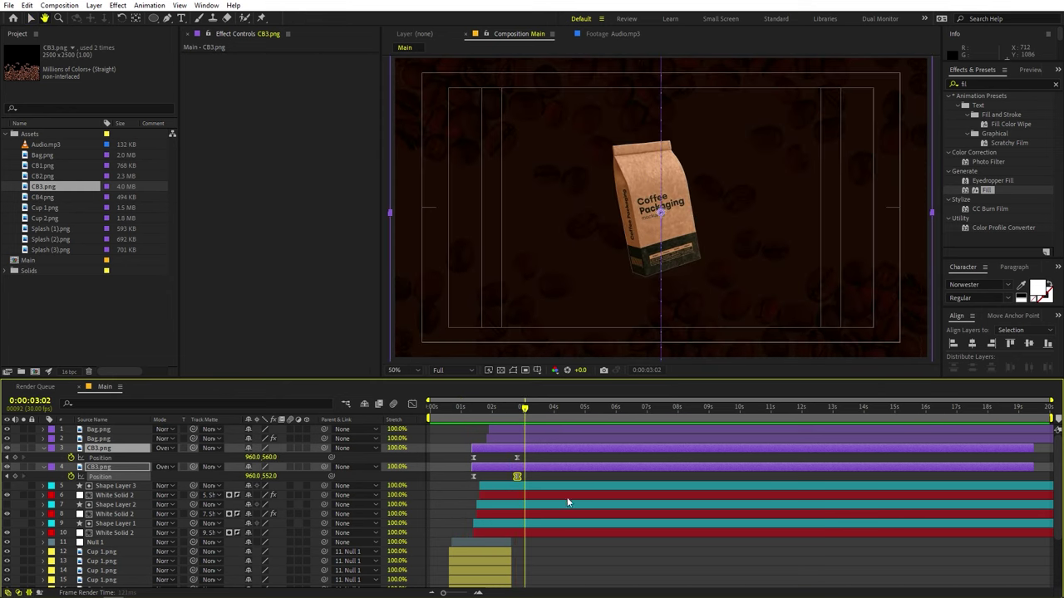
left_click(580, 468)
key("F2")
left_click_drag(457, 407, 542, 427)
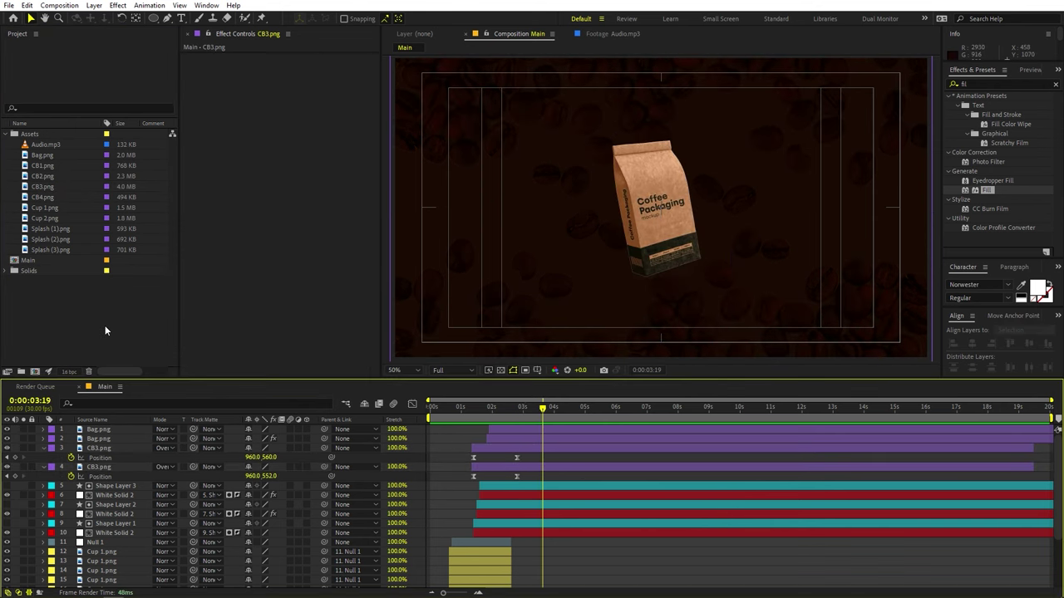
Add a white FRESHLY text layer above the coffee bag with the playhead at 0:00:03:05.
left_click(180, 18)
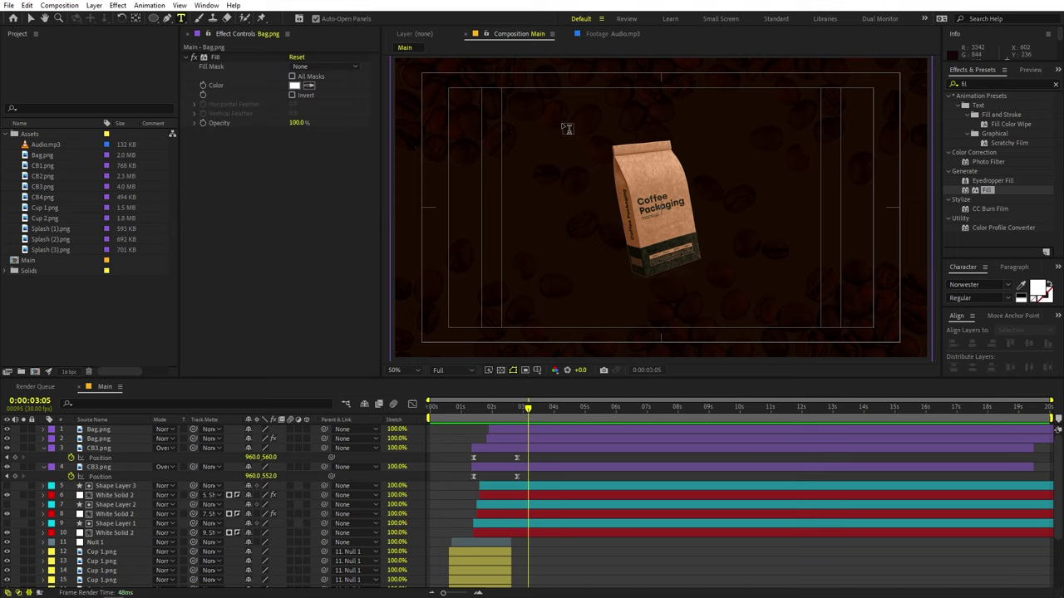
left_click(562, 121)
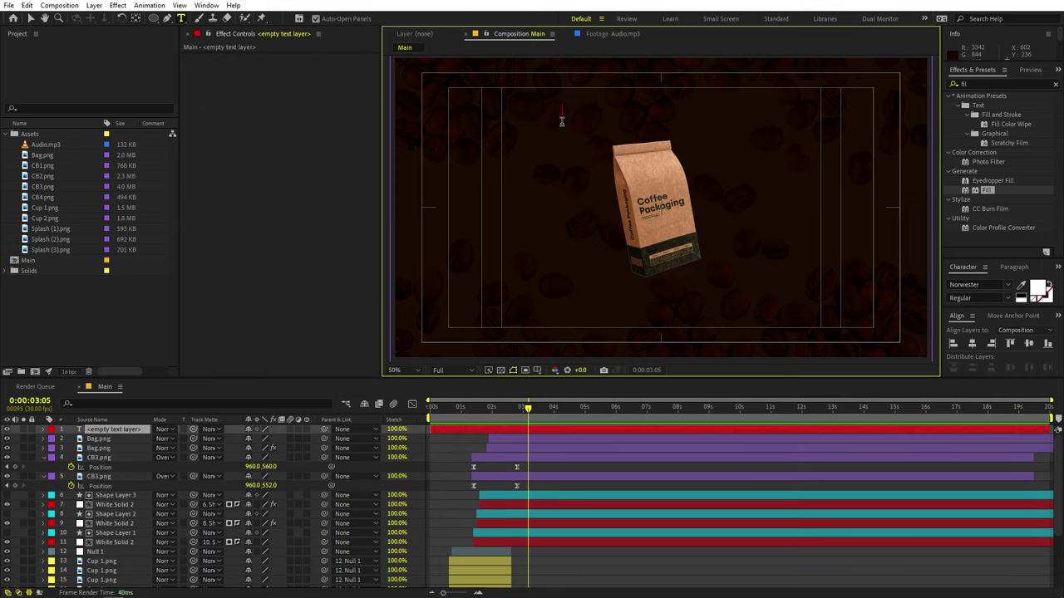
type("FRESHLY")
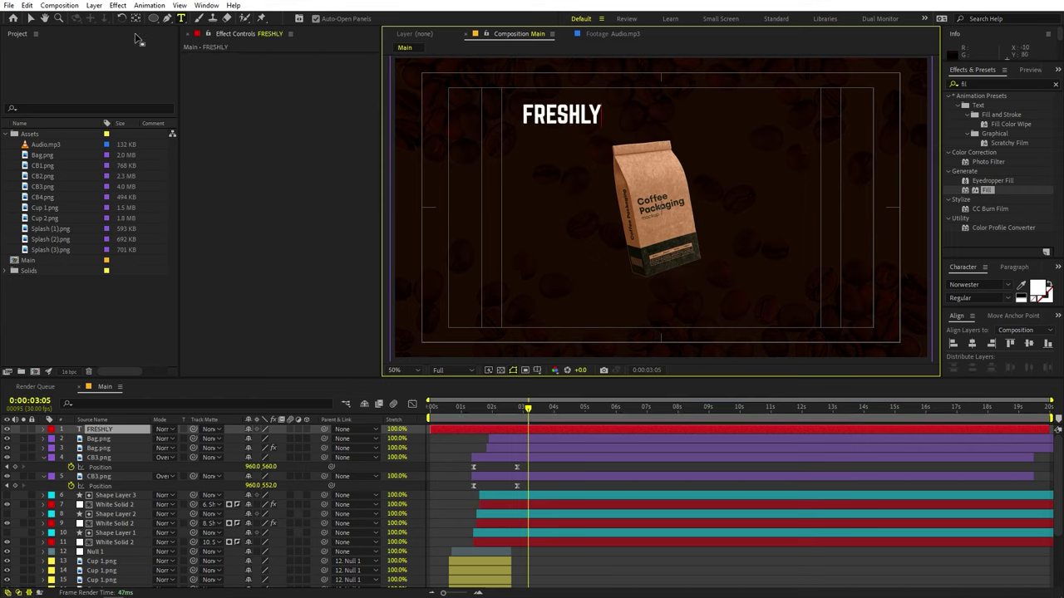
left_click(31, 18)
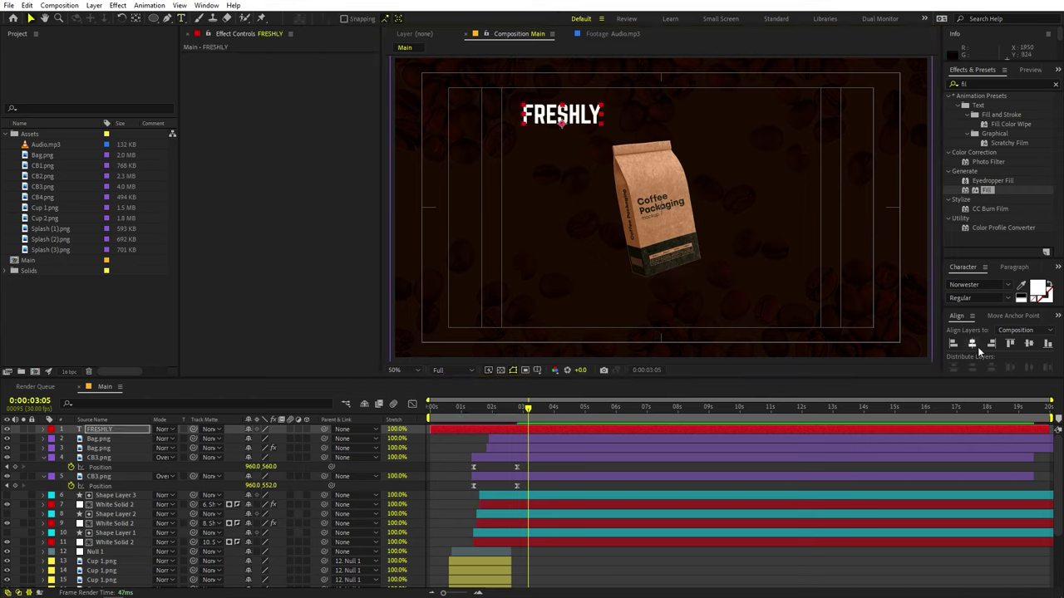
Center the FRESHLY text in the composition and center its anchor point within the layer.
left_click(1027, 347)
left_click(1028, 347)
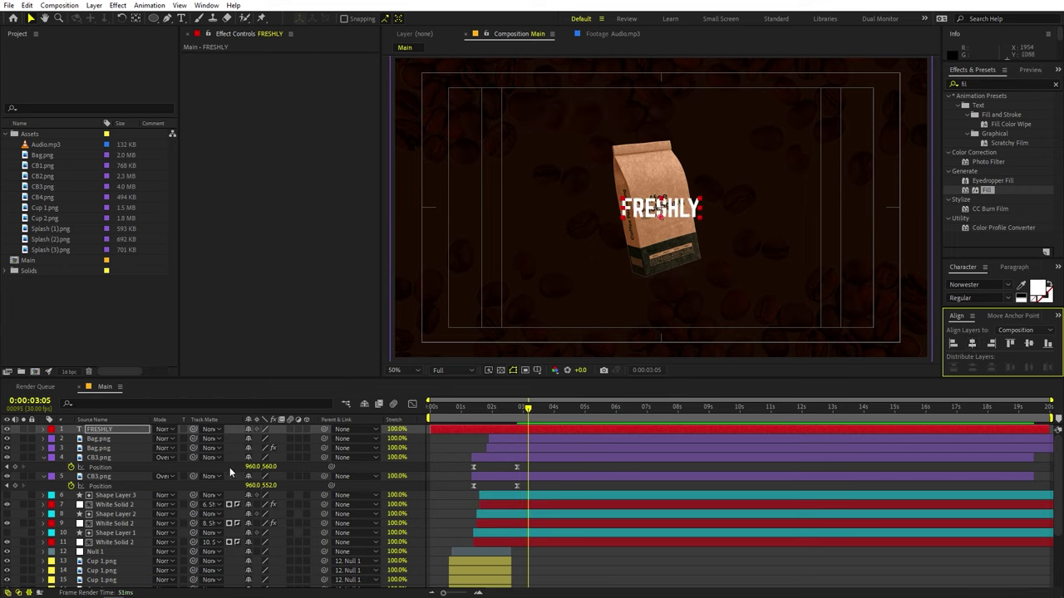
left_click(131, 433)
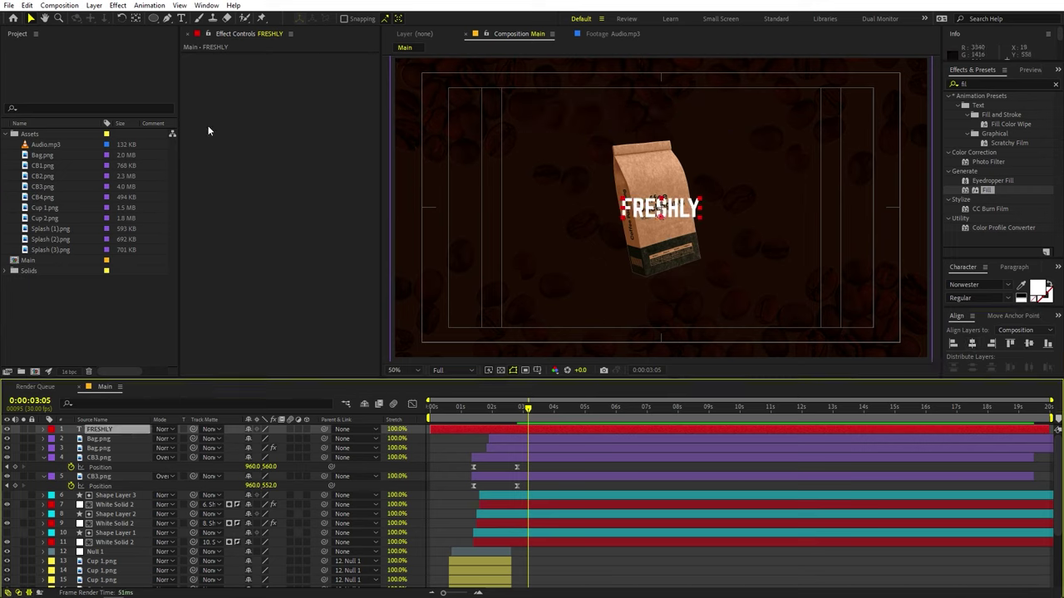
double_click(136, 19, "ctrl")
Scale the FRESHLY text layer up to 343%.
left_click(130, 430)
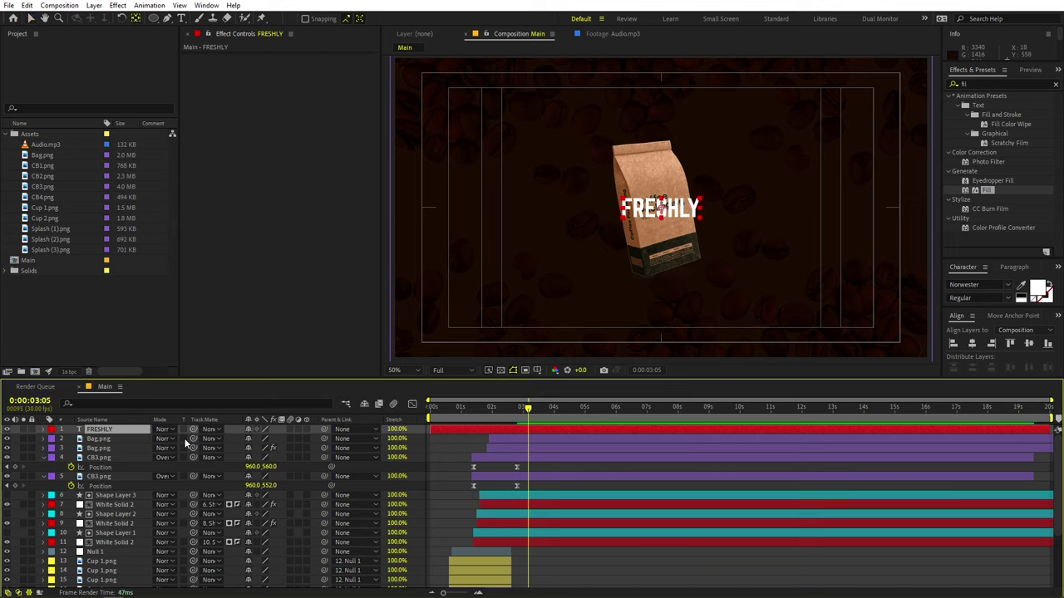
key("s")
left_click_drag(270, 438, 396, 431)
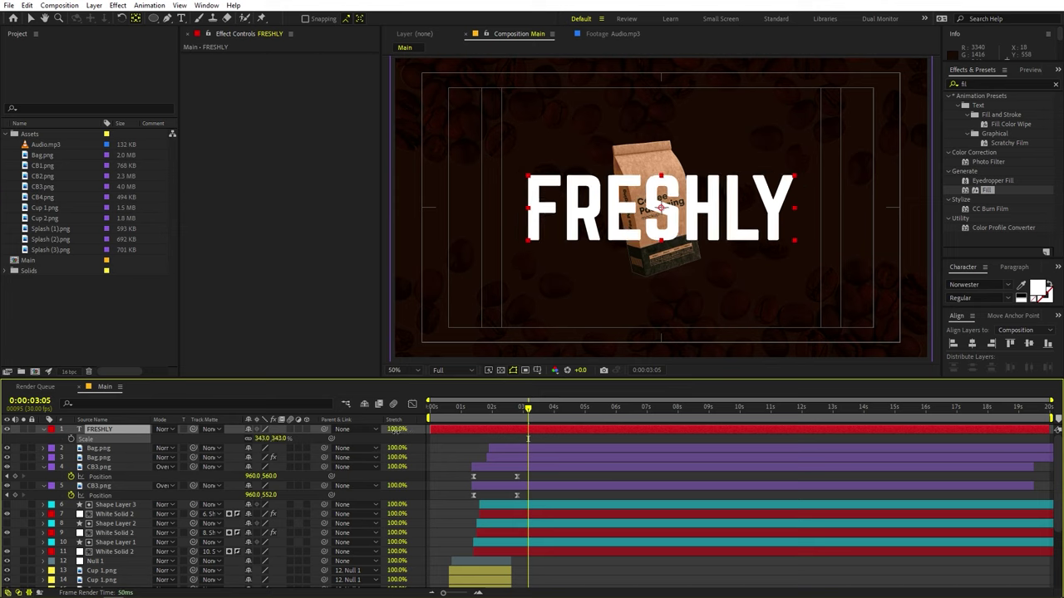
Duplicate the FRESHLY text layer and change the copy's text to ROASTED.
key("ctrl+d")
double_click(132, 429)
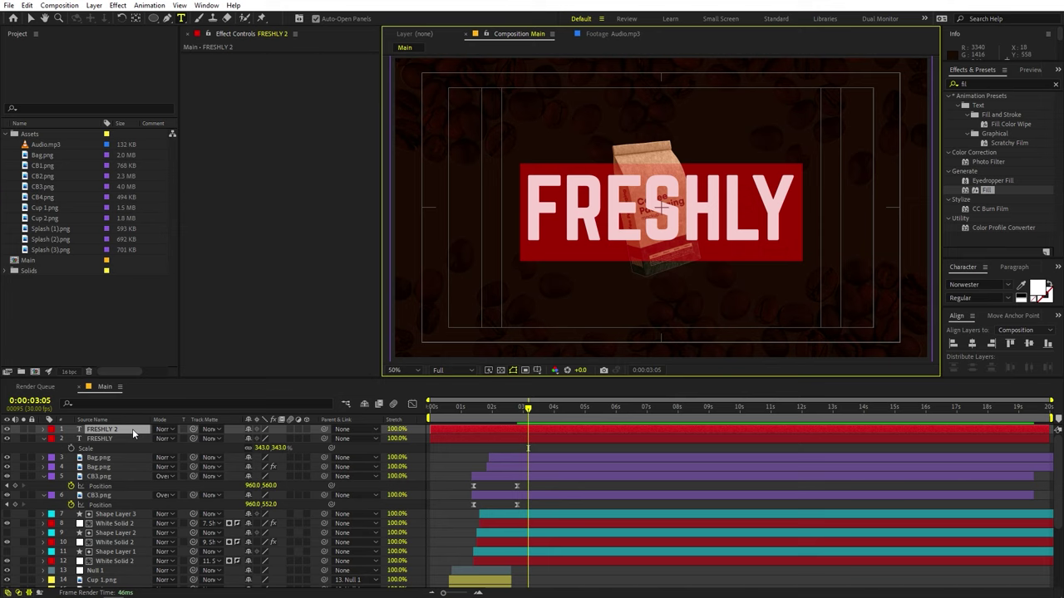
type("ROASTE")
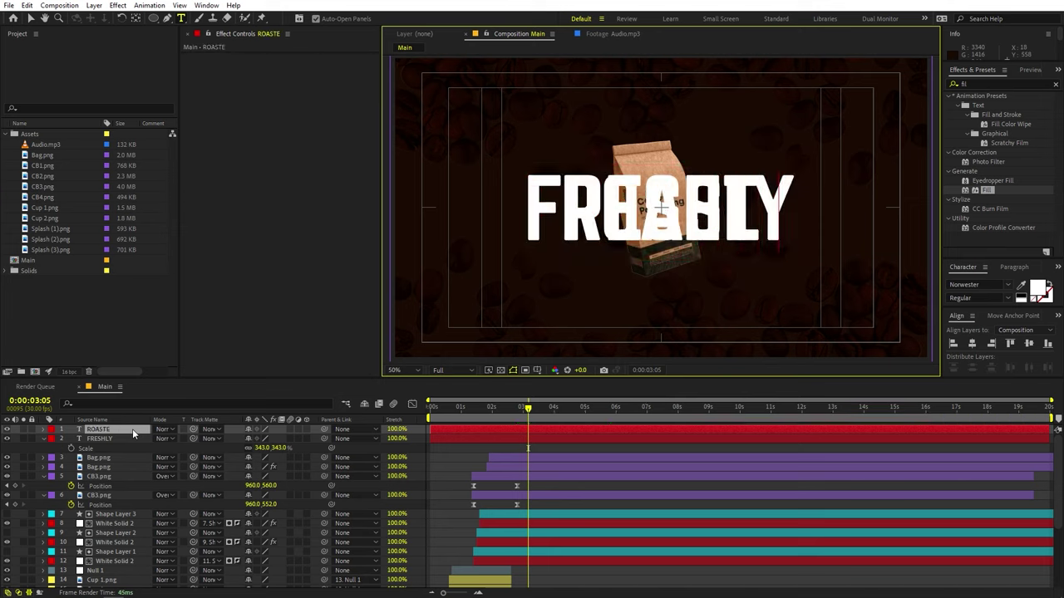
type("D")
Move FRESHLY up to about 960, 300 and ROASTED down to about 960, 798, placing them above and below the bag's centre.
left_click(106, 439)
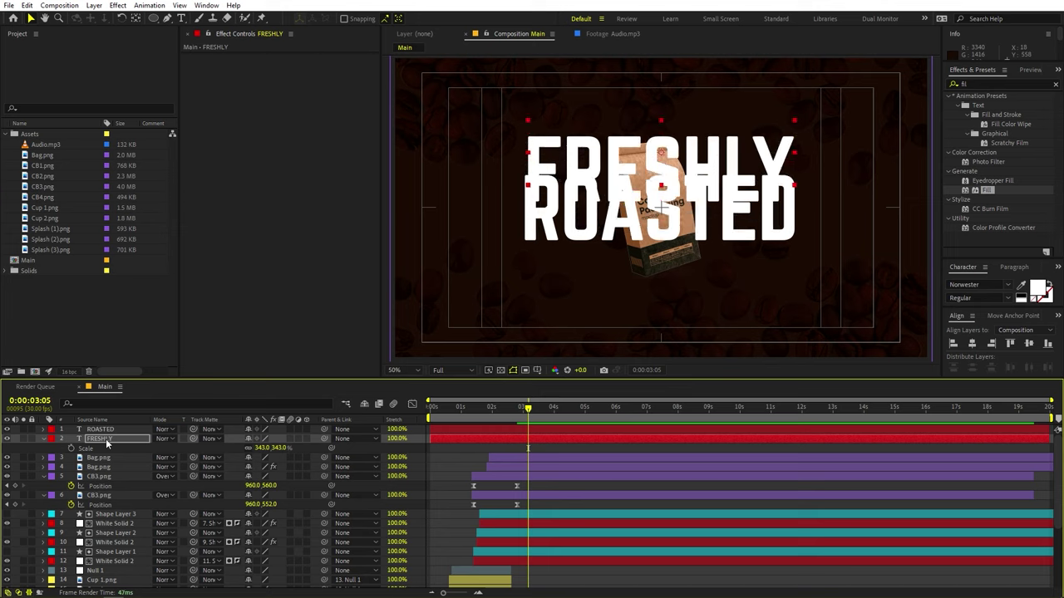
key("shift+Up")
key("Up")
key("Up")
key("Up")
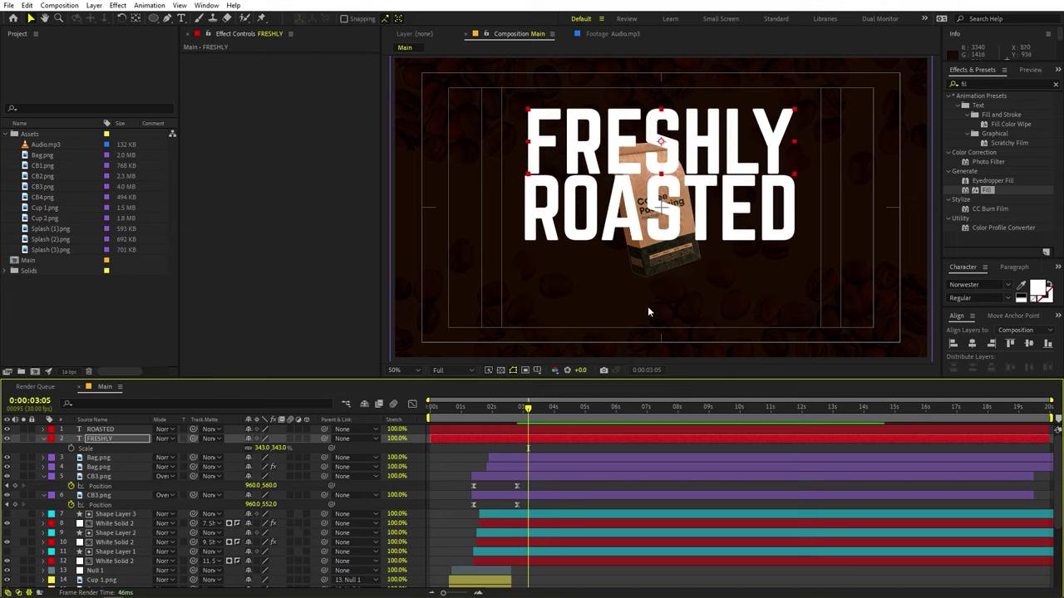
left_click_drag(735, 219, 736, 291)
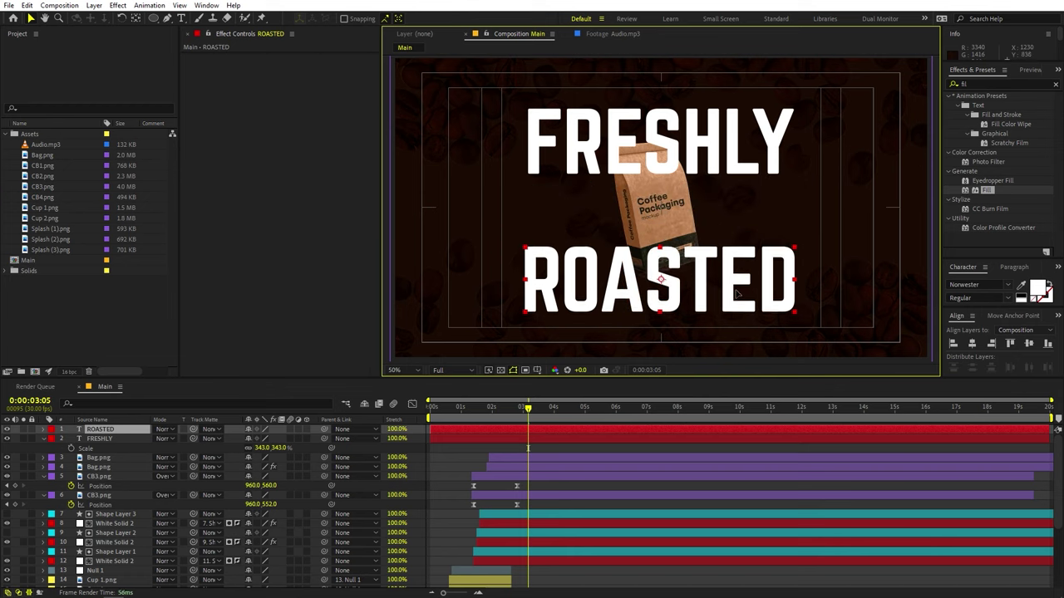
Reorder the ROASTED and FRESHLY layers together so they sit beneath both Bag.png layers.
left_click(125, 440, "shift")
left_click_drag(127, 447, 121, 468)
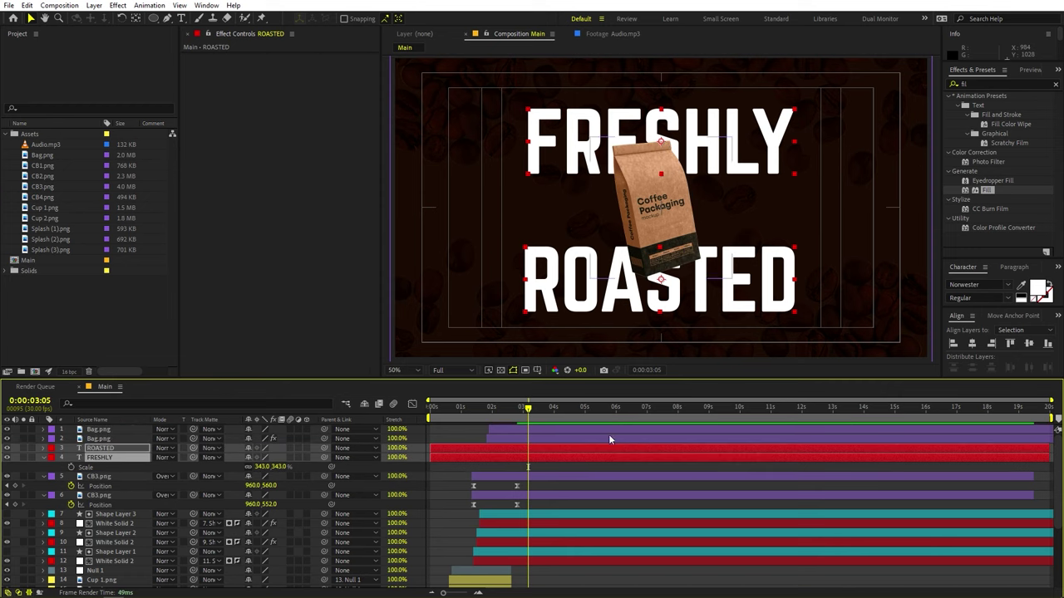
left_click(454, 437)
left_click(454, 450)
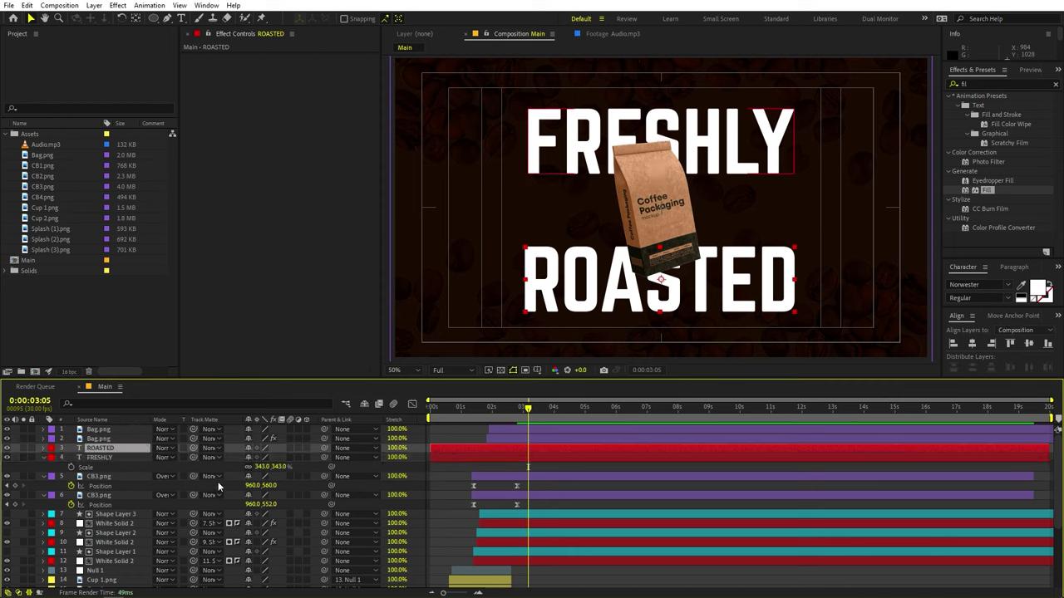
Scale the ROASTED and FRESHLY text layers up together to 399%.
left_click(110, 459, "shift")
key("s")
left_click_drag(261, 457, 289, 459)
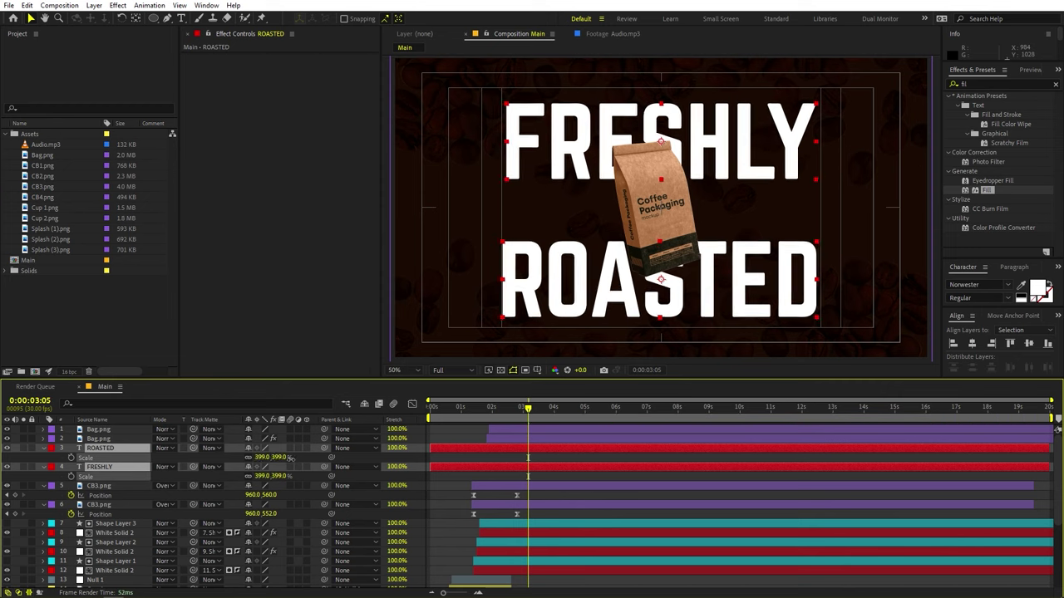
Shift both text layers along the timeline so they start at about 1.6 seconds.
left_click(439, 436)
left_click(445, 448)
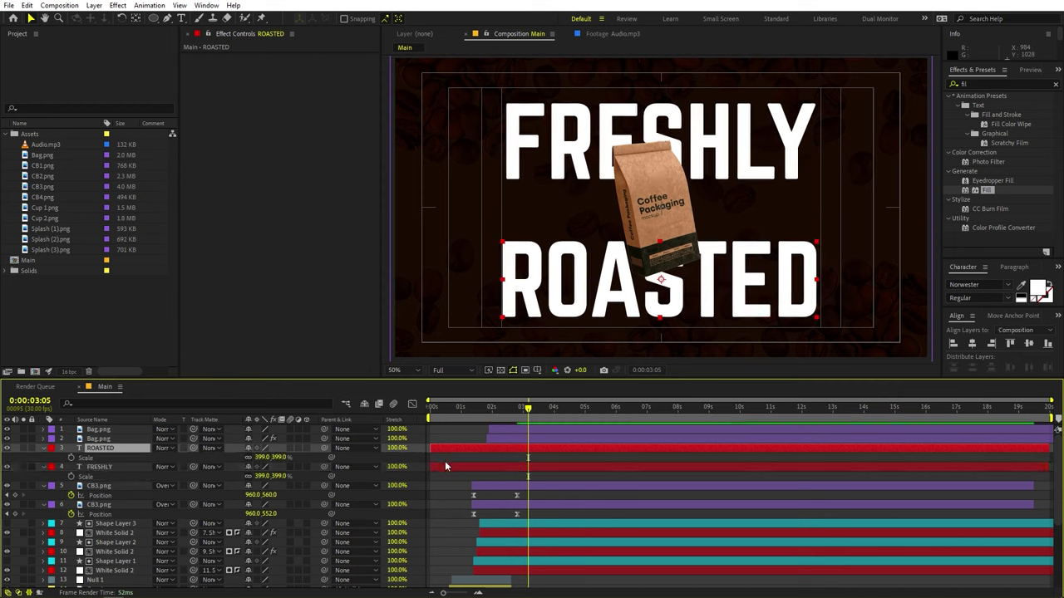
left_click(446, 466, "shift")
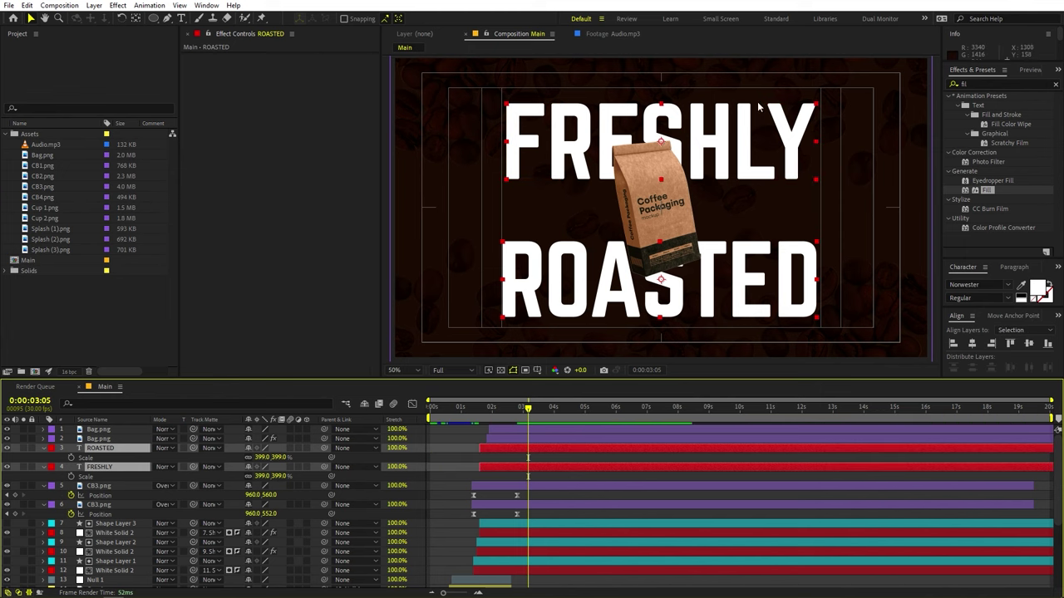
key("comma")
left_click(722, 218)
key("period")
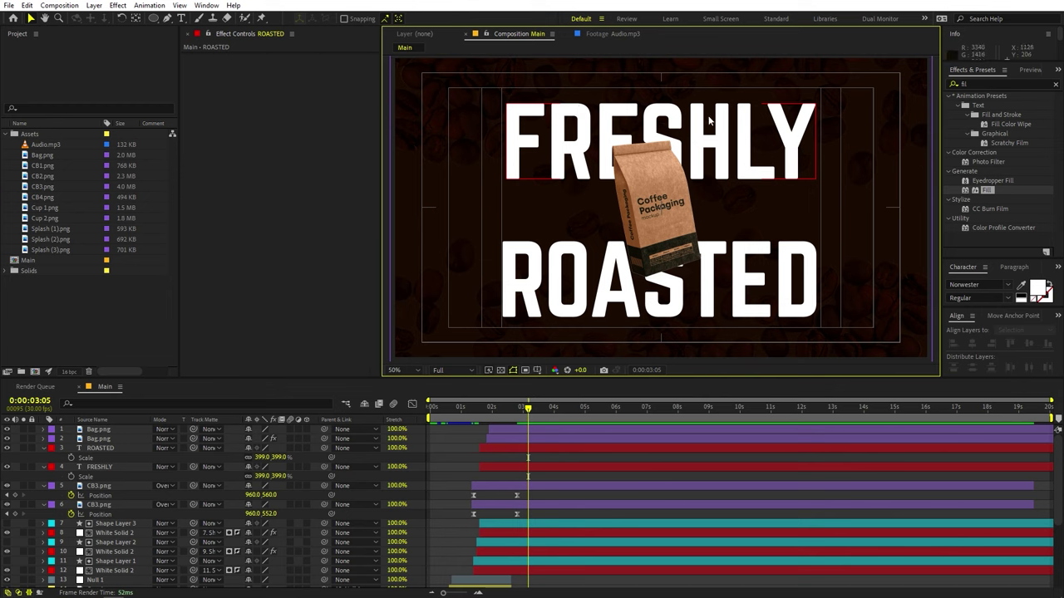
Set Position keyframes for the ROASTED and FRESHLY layers at 0:00:03:05.
left_click(112, 448)
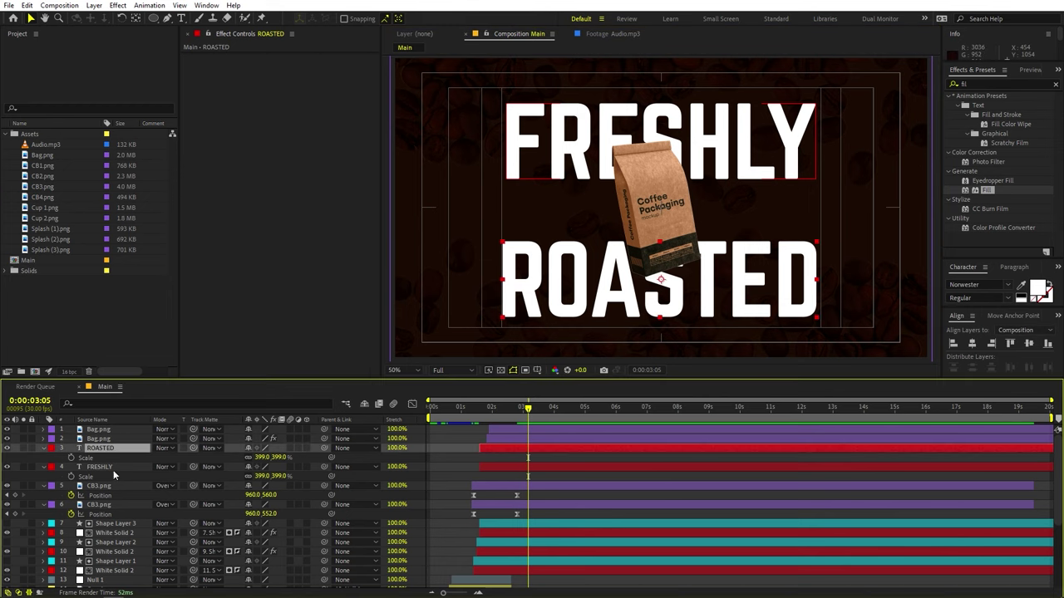
left_click(112, 467, "ctrl")
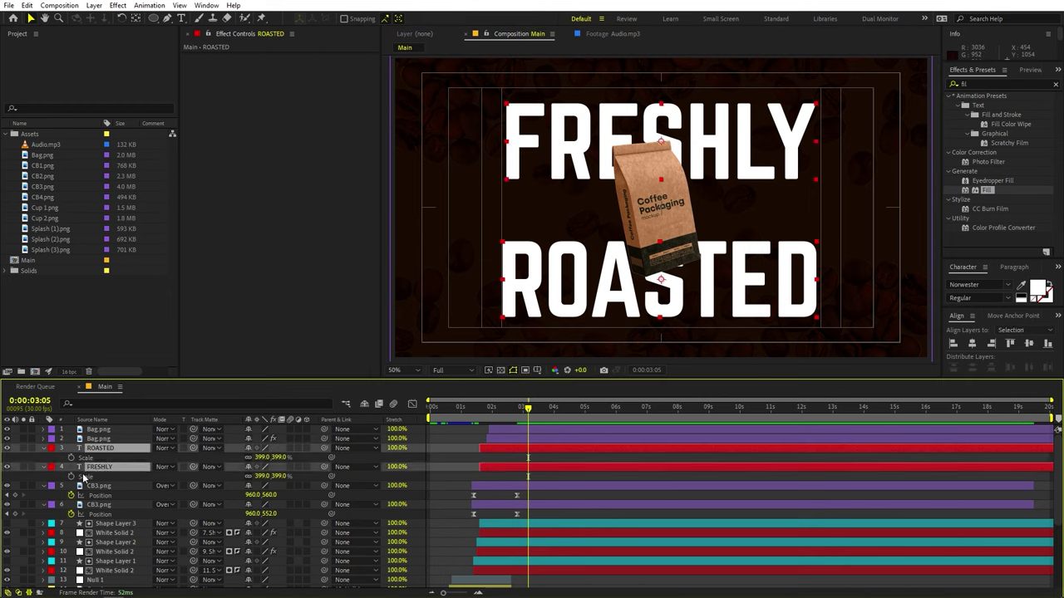
key("p")
key("alt+shift+p")
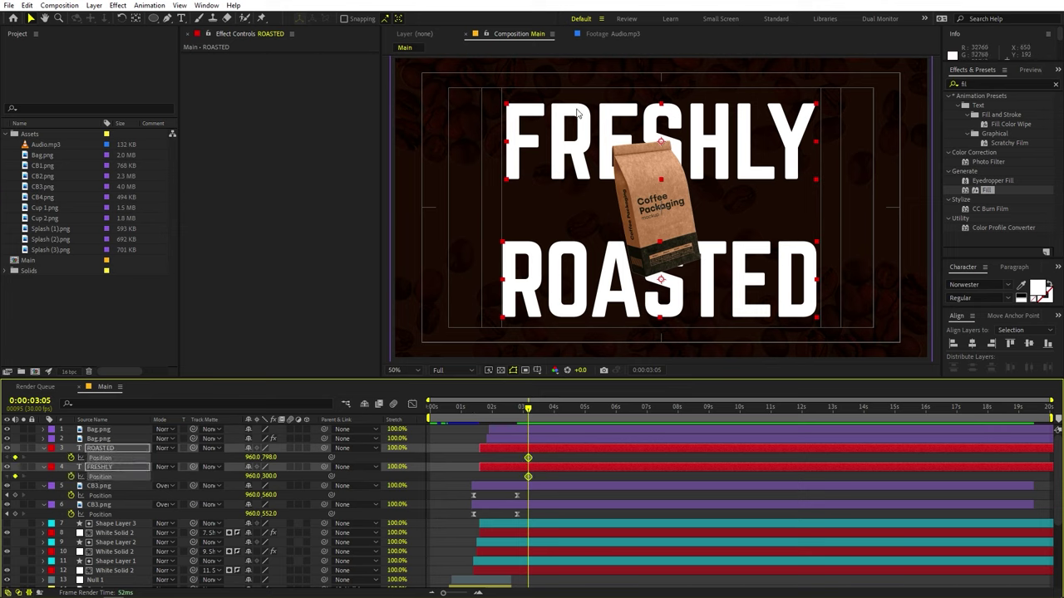
At 0:00:01:25, keyframe FRESHLY above the frame at 960, -154 and ROASTED below it at 960, 1262.
left_click_drag(521, 410, 488, 423)
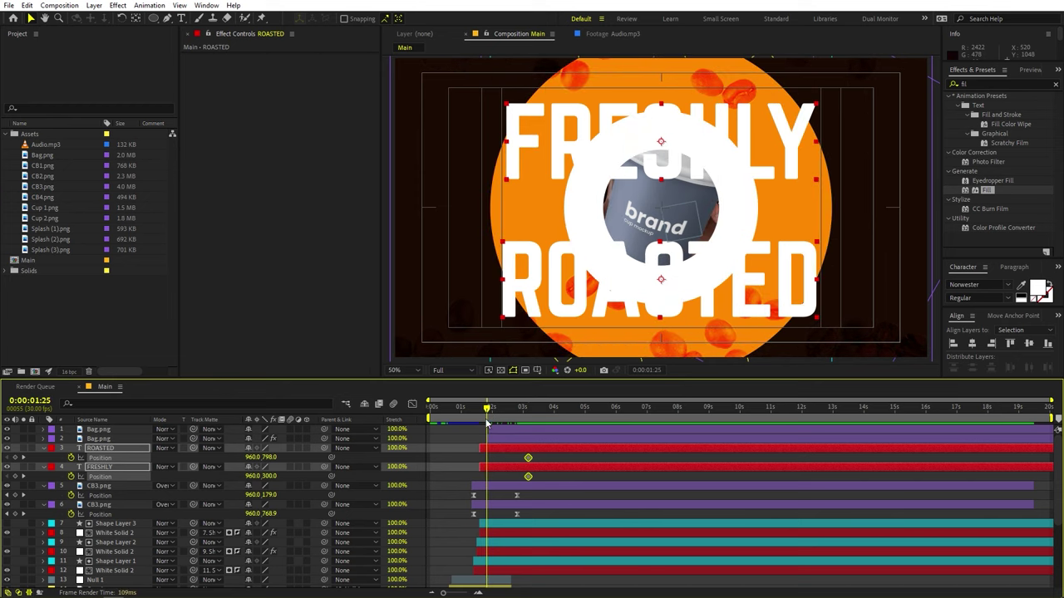
left_click(505, 459)
left_click_drag(563, 132, 564, 53)
key("comma")
key("comma")
key("comma")
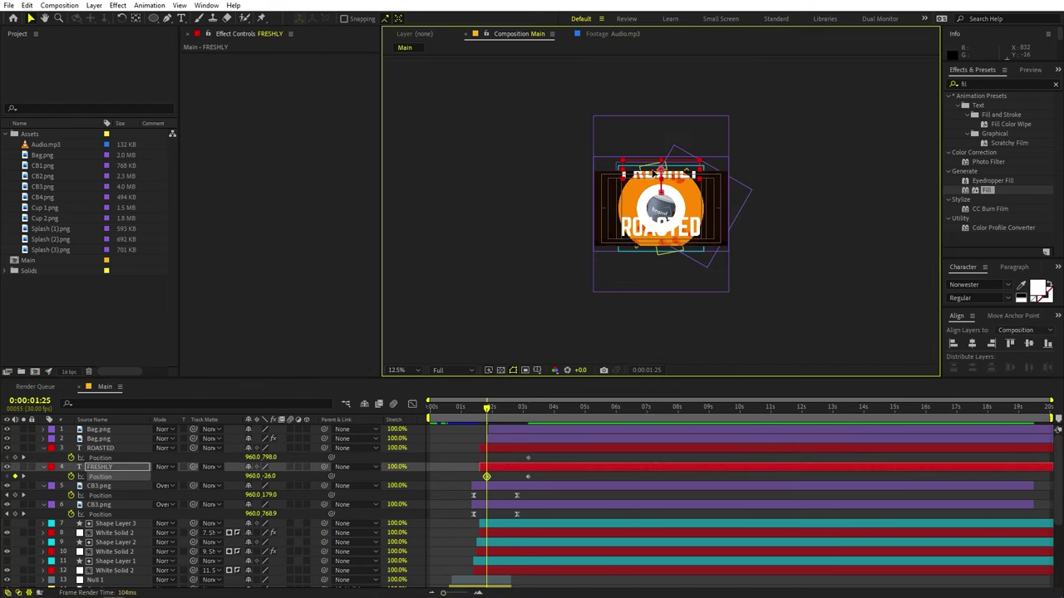
left_click_drag(653, 175, 653, 165)
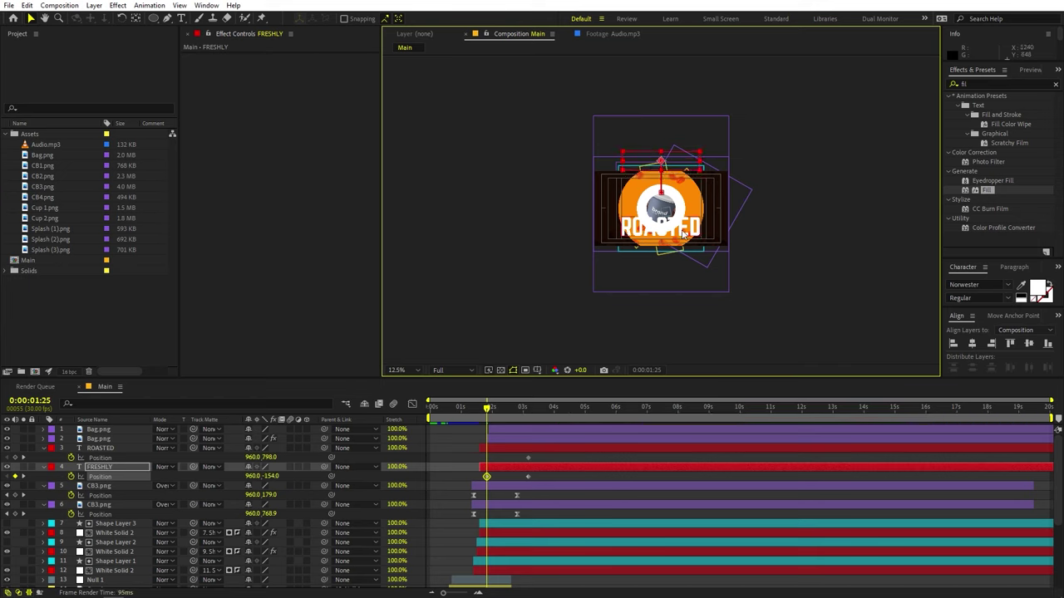
left_click_drag(683, 236, 688, 261)
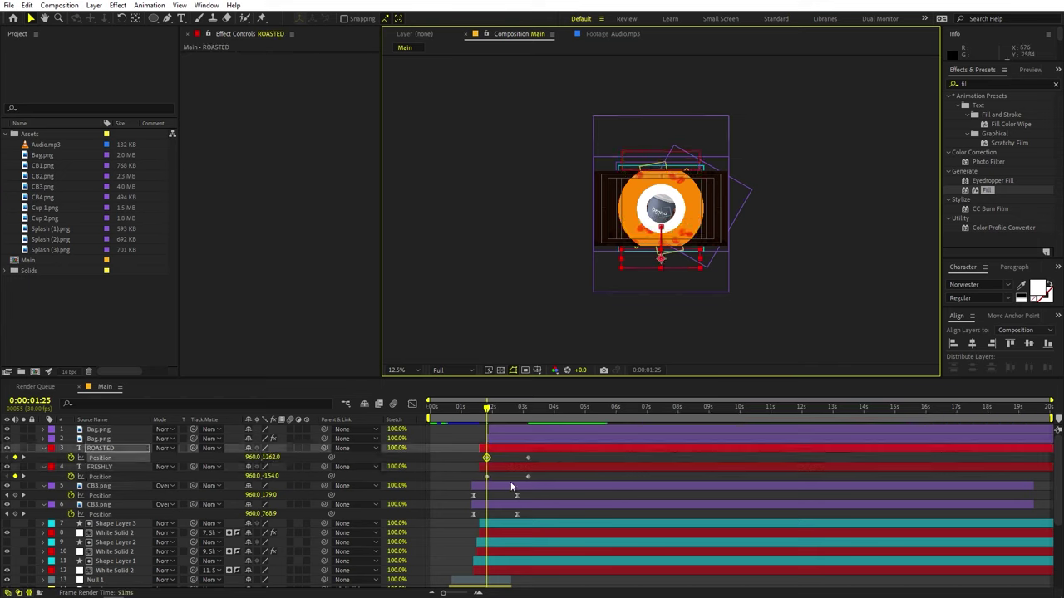
Easy-ease both text layers' Position keyframes and shape the speed graph for a fast early peak with a long, gradual slowdown.
left_click_drag(541, 458, 475, 489)
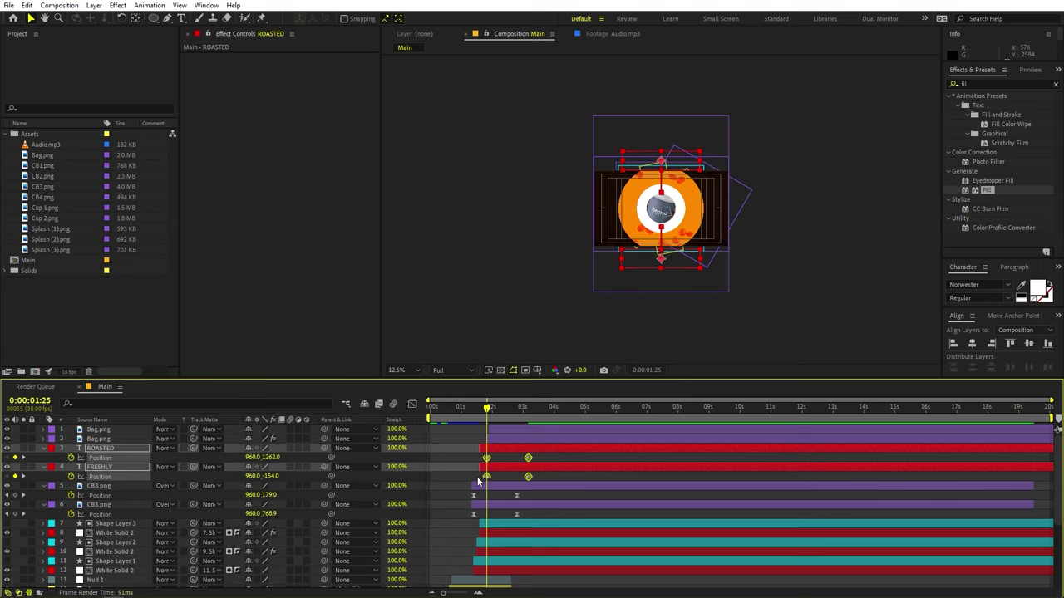
left_click(413, 404)
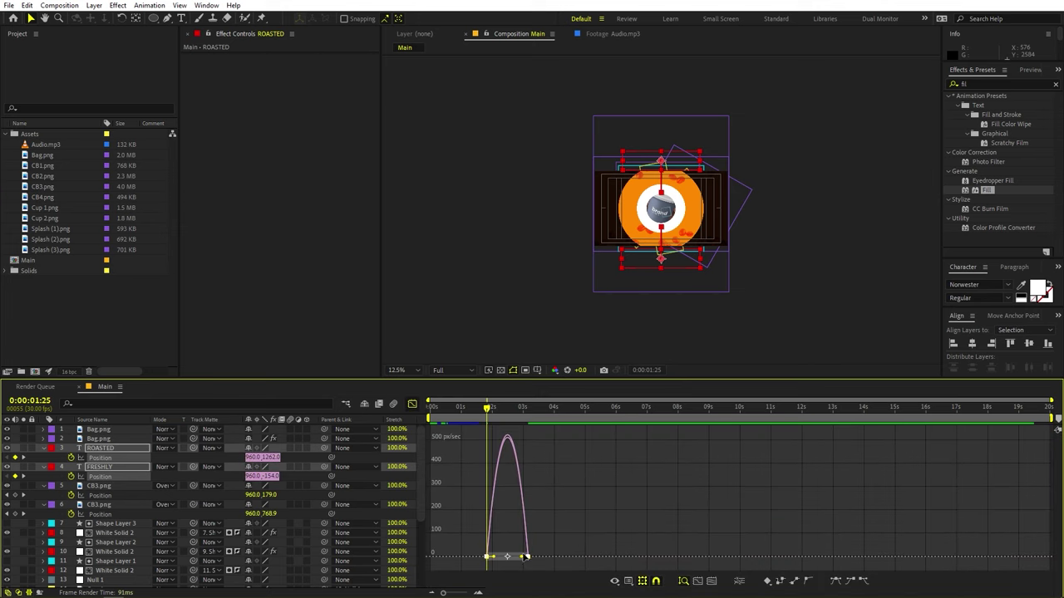
left_click_drag(522, 558, 477, 558)
key("space")
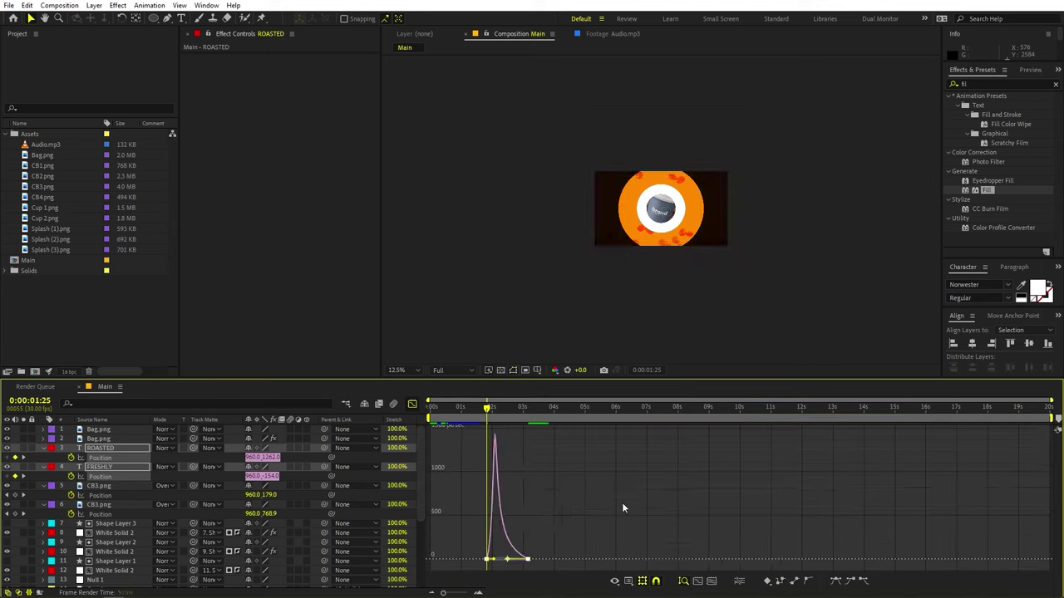
left_click(413, 404)
Preview the composition from the beginning to check how the two words slide in.
left_click_drag(490, 409, 149, 459)
key("space")
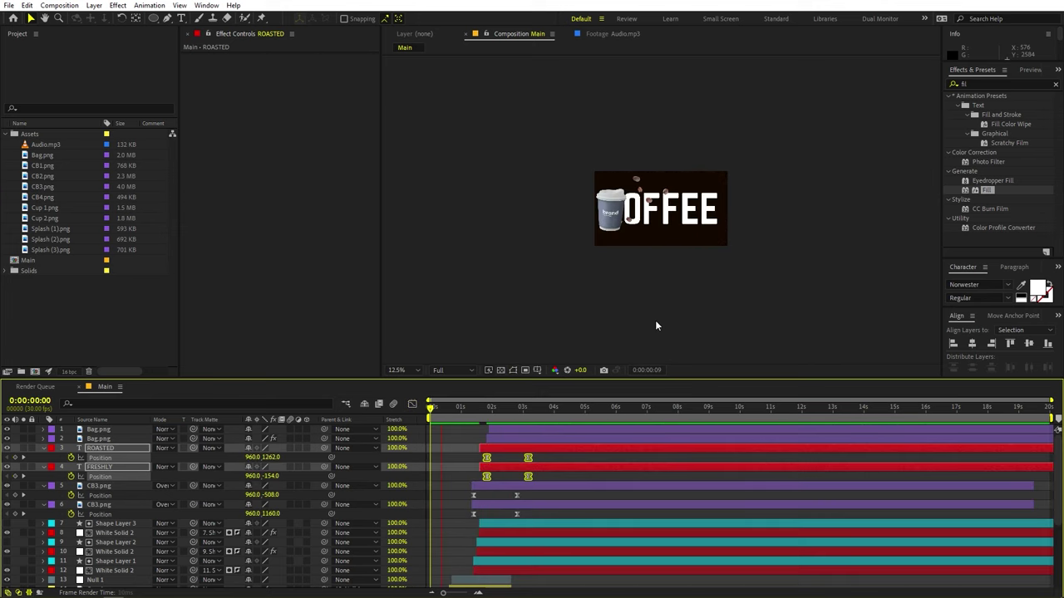
scroll(669, 297, "up", 1)
key("period")
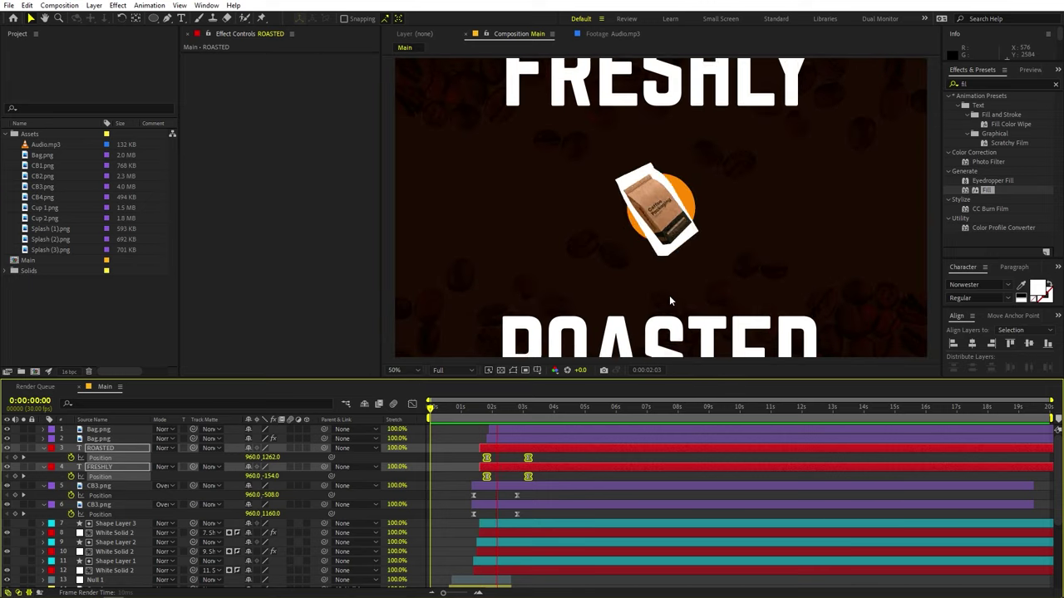
key("space")
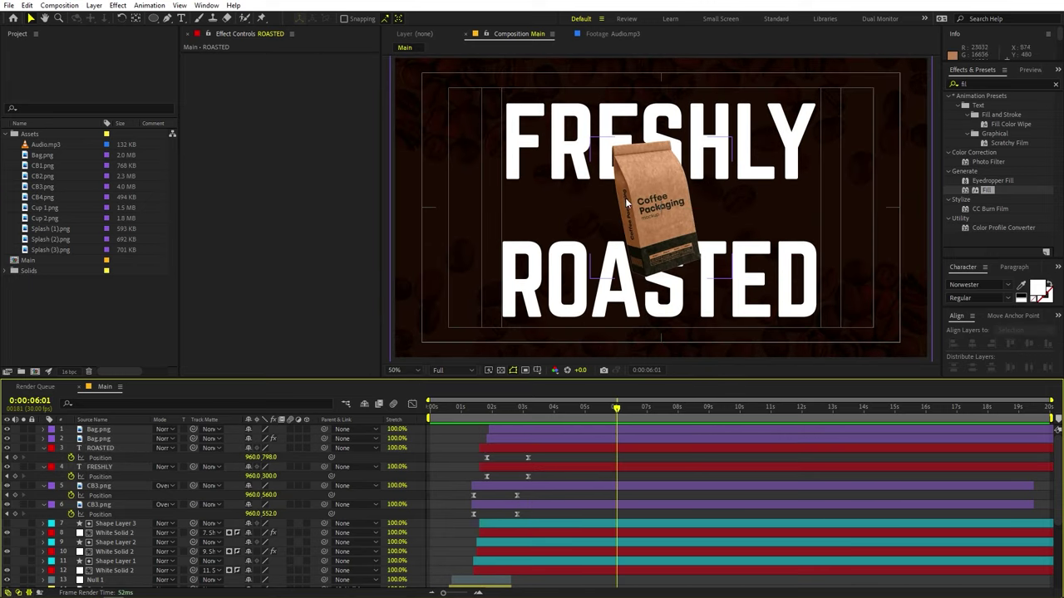
Apply the Drop Shadow effect to the lower Bag.png layer that carries the Fill effect.
left_click(104, 438)
double_click(992, 86)
type("drop")
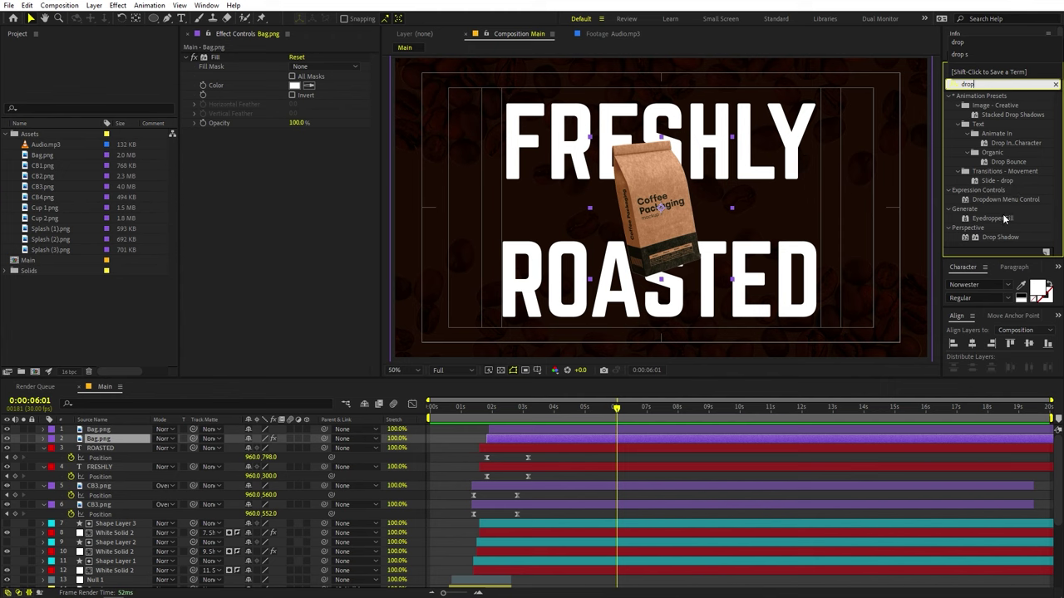
left_click_drag(1000, 236, 120, 439)
scroll(634, 178, "up", 5)
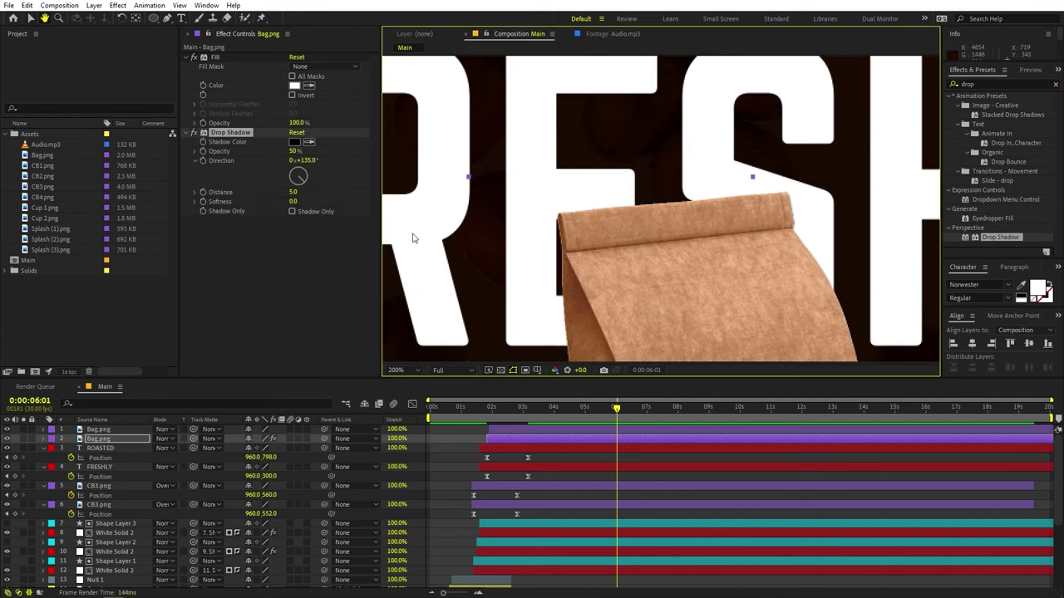
Set the bag's drop shadow opacity to 100% and its softness to 221.
key("v")
left_click_drag(292, 152, 419, 194)
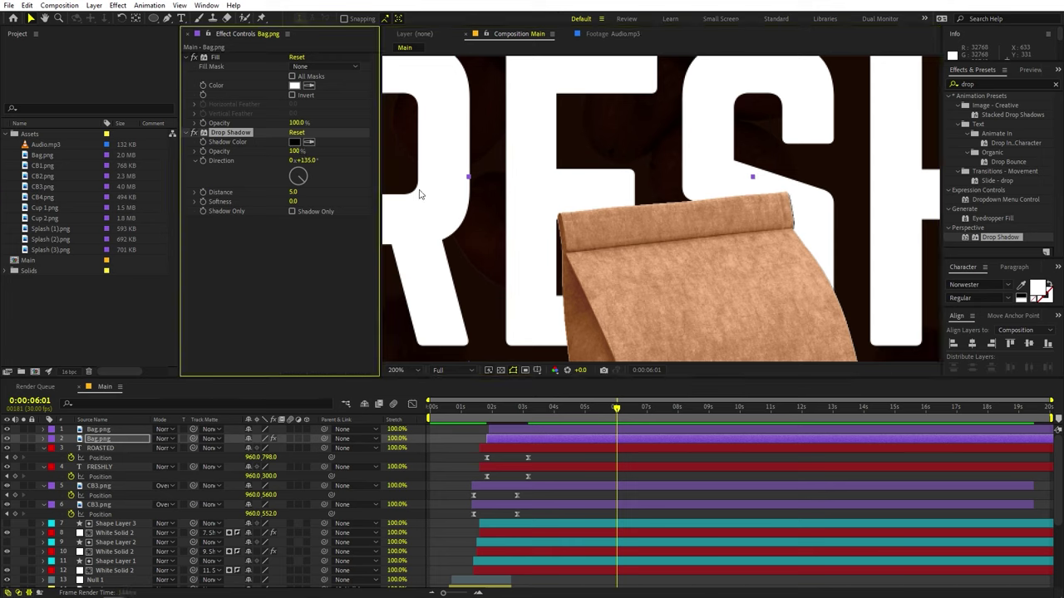
left_click(302, 202)
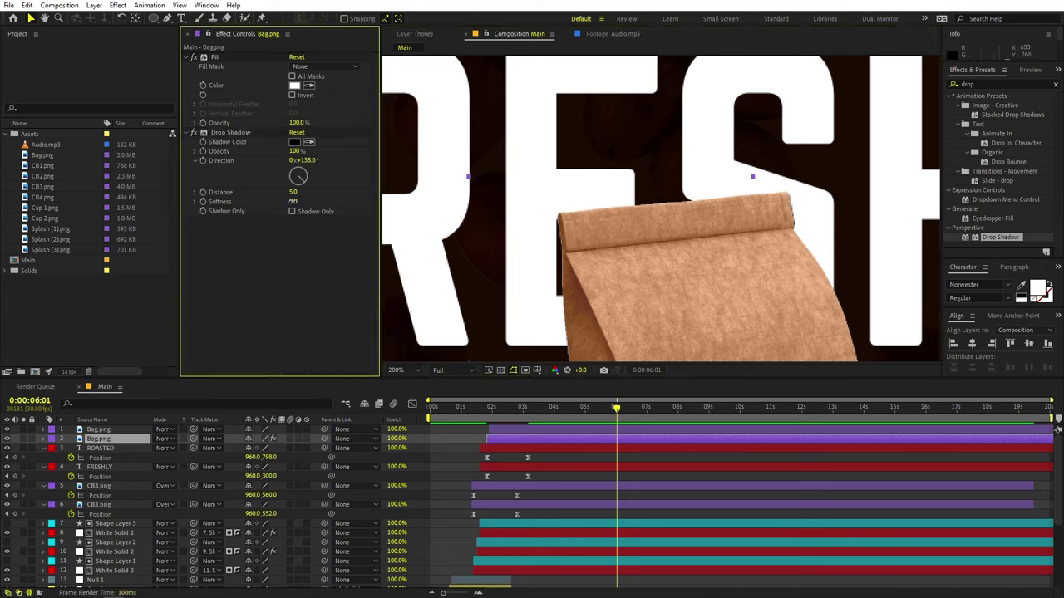
left_click_drag(293, 201, 351, 205)
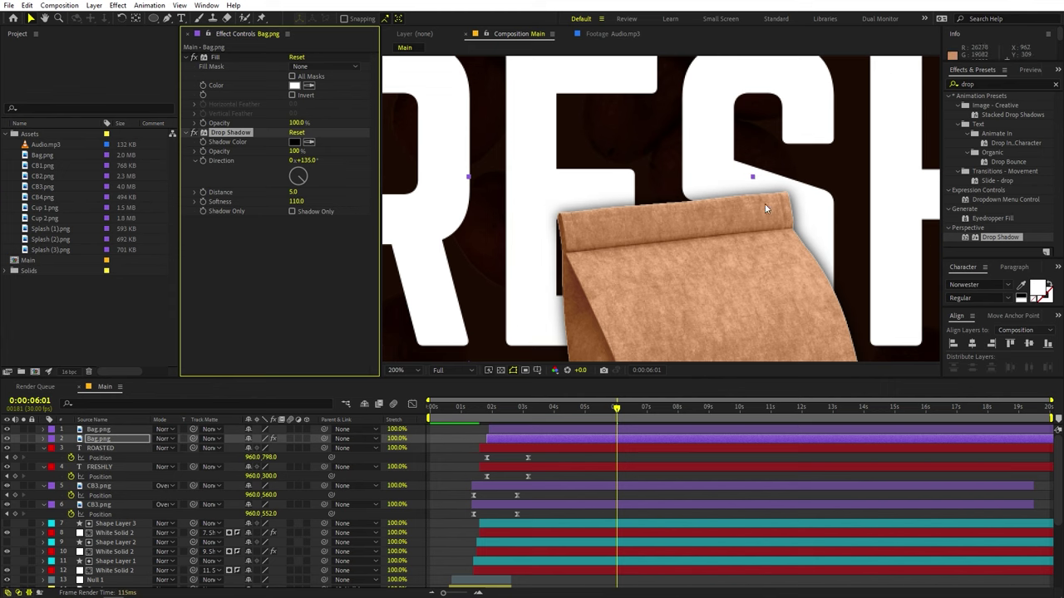
scroll(716, 222, "down", 2)
scroll(668, 235, "up", 2)
scroll(668, 235, "down", 1)
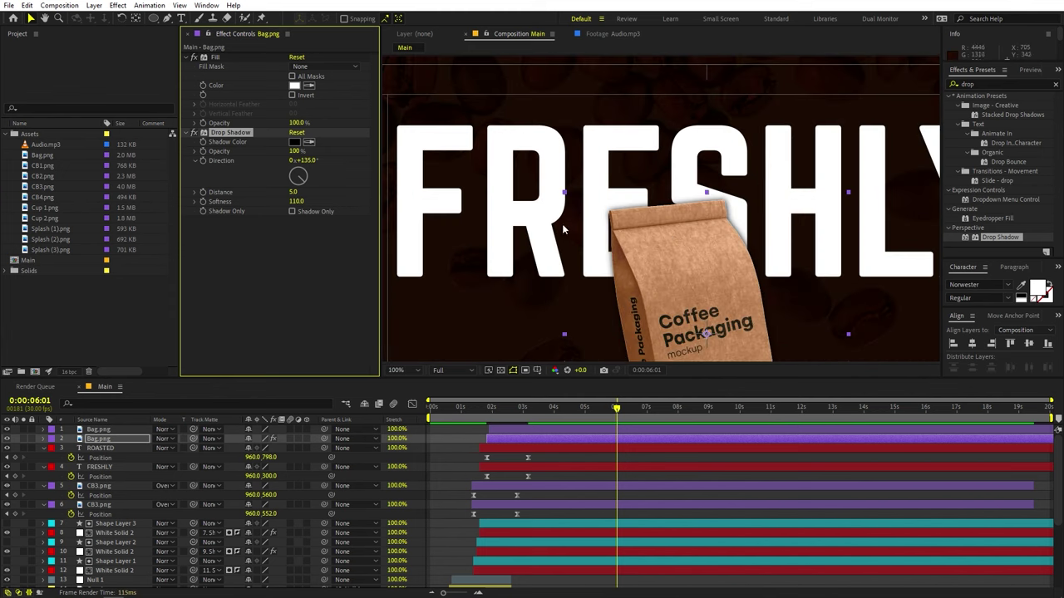
scroll(631, 222, "up", 1)
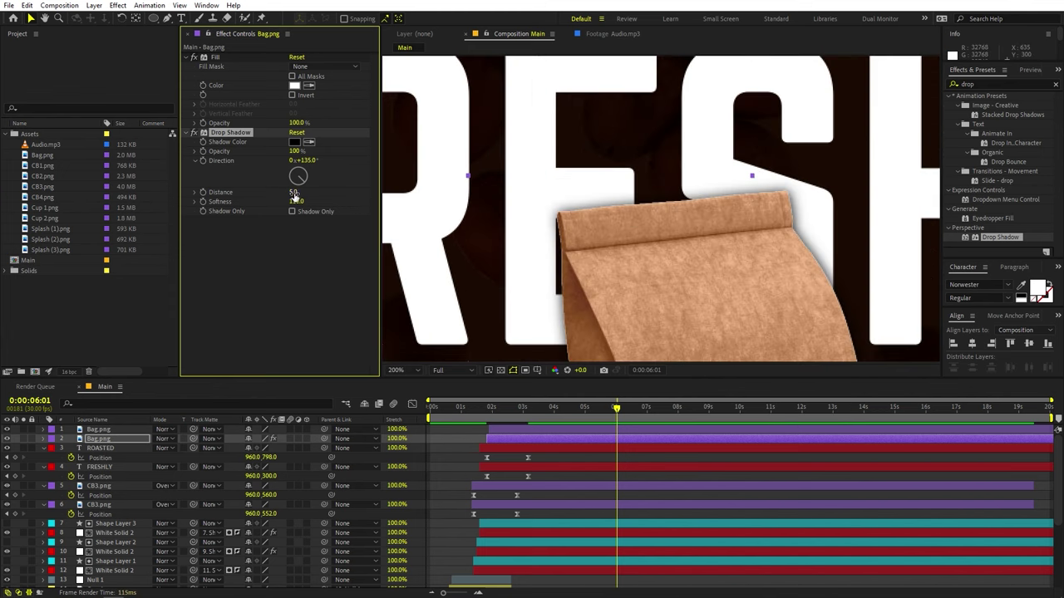
left_click_drag(349, 203, 365, 208)
scroll(680, 269, "down", 3)
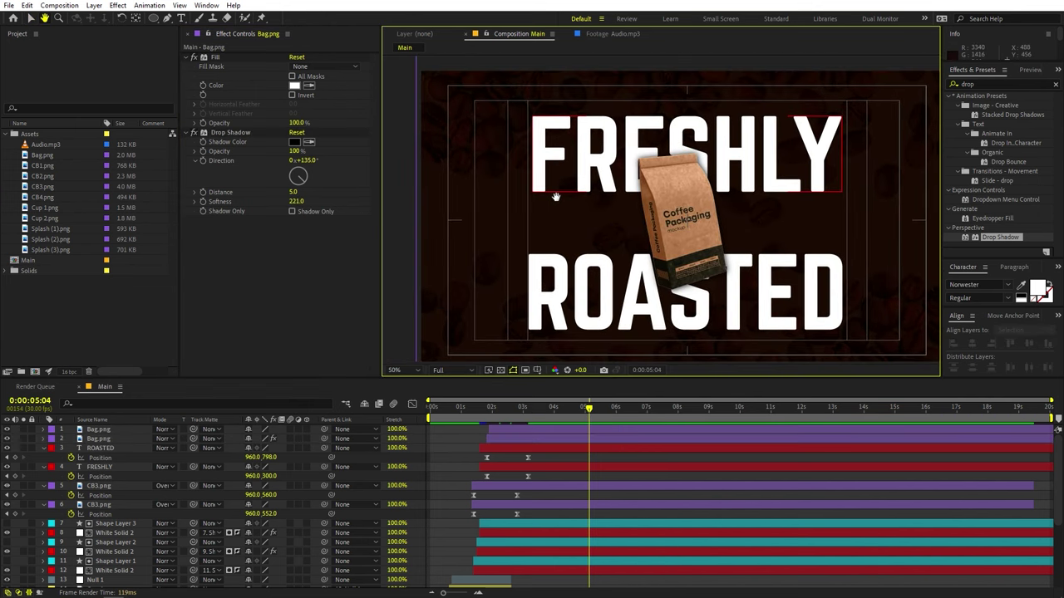
Fit the composition in the viewer and add CB4.png as the topmost layer of the Main composition.
left_click(414, 371)
left_click(422, 395)
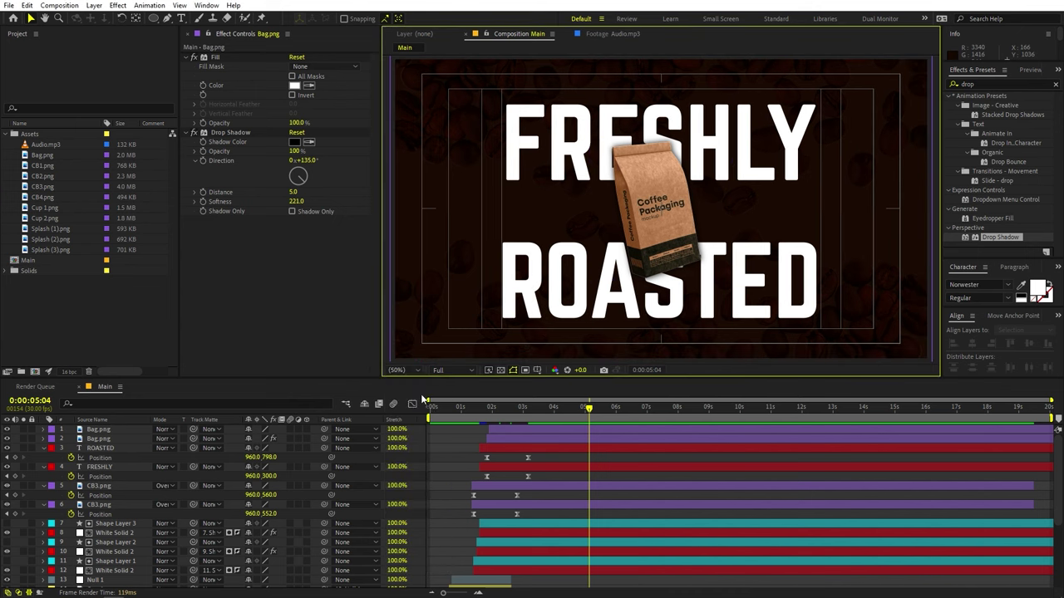
left_click(54, 187)
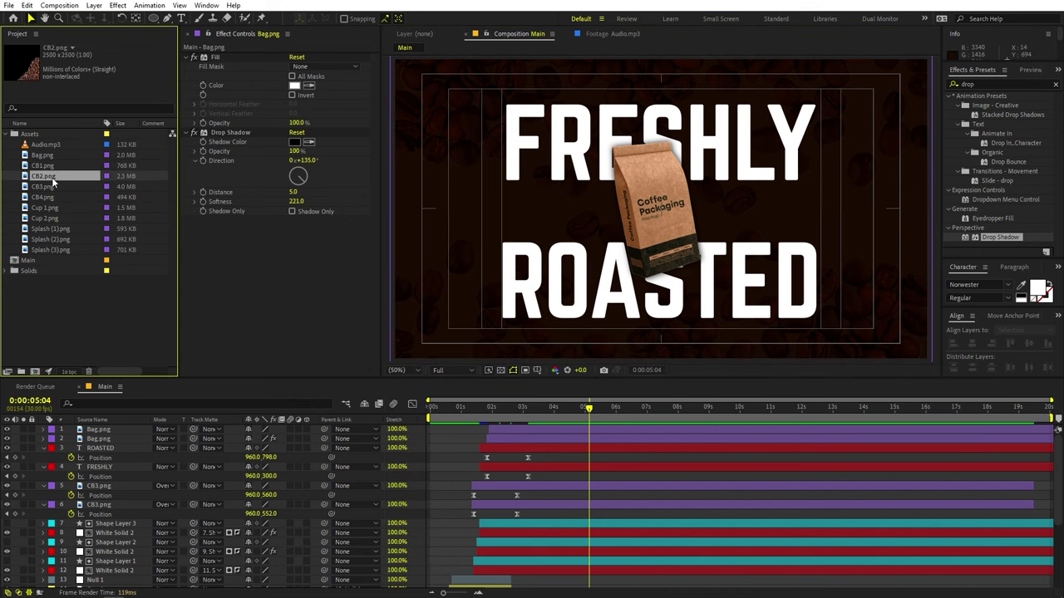
left_click(47, 198)
left_click_drag(48, 201, 98, 426)
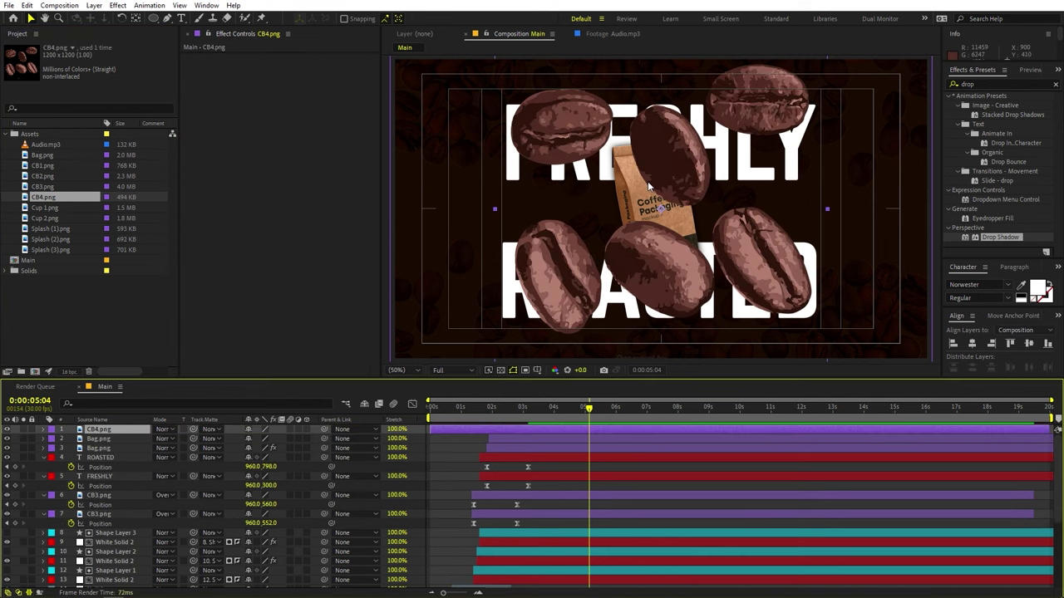
Draw a four-point Pen mask on the CB4.png layer around the upper-left coffee bean so only that bean shows.
left_click(167, 18)
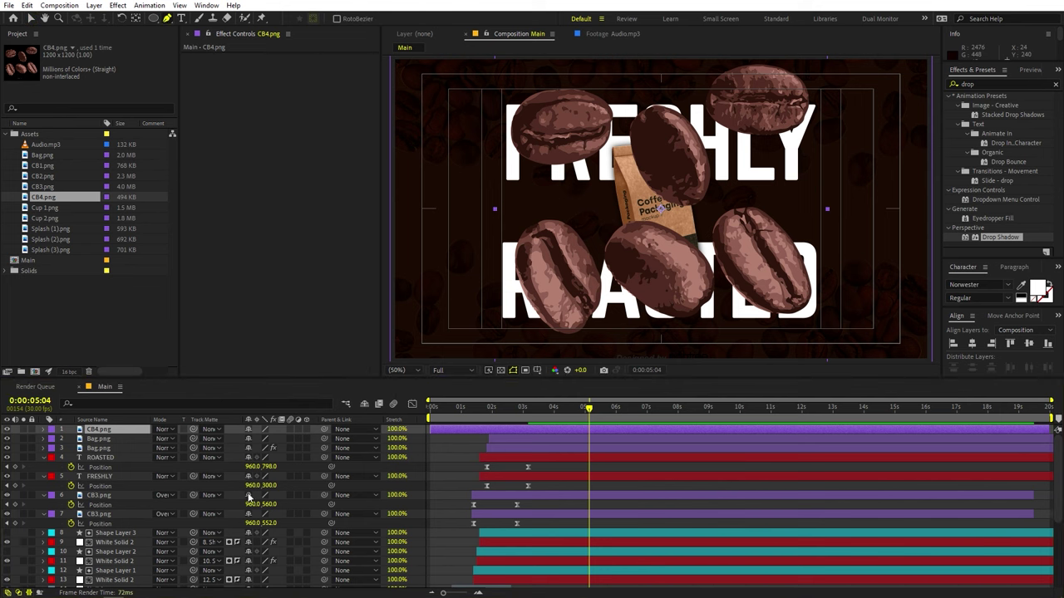
scroll(543, 170, "up", 2)
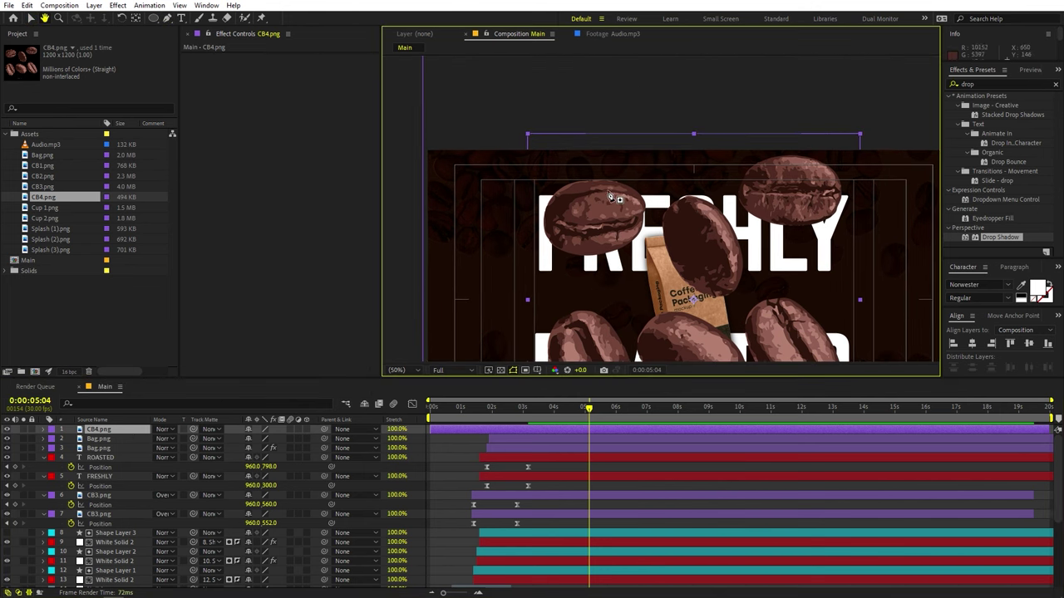
left_click_drag(544, 171, 654, 159)
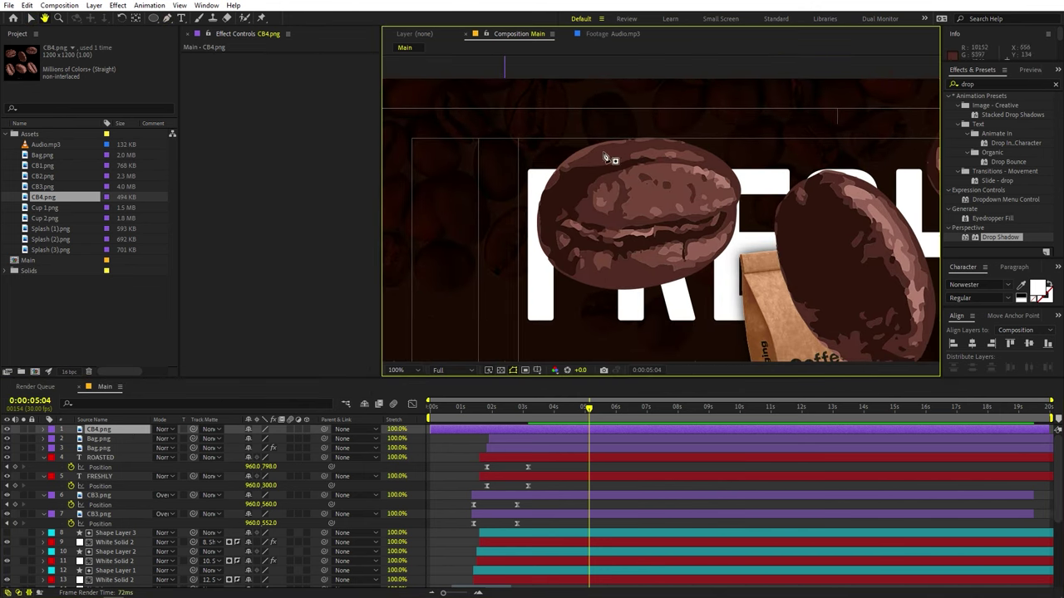
left_click(511, 126)
left_click(746, 120)
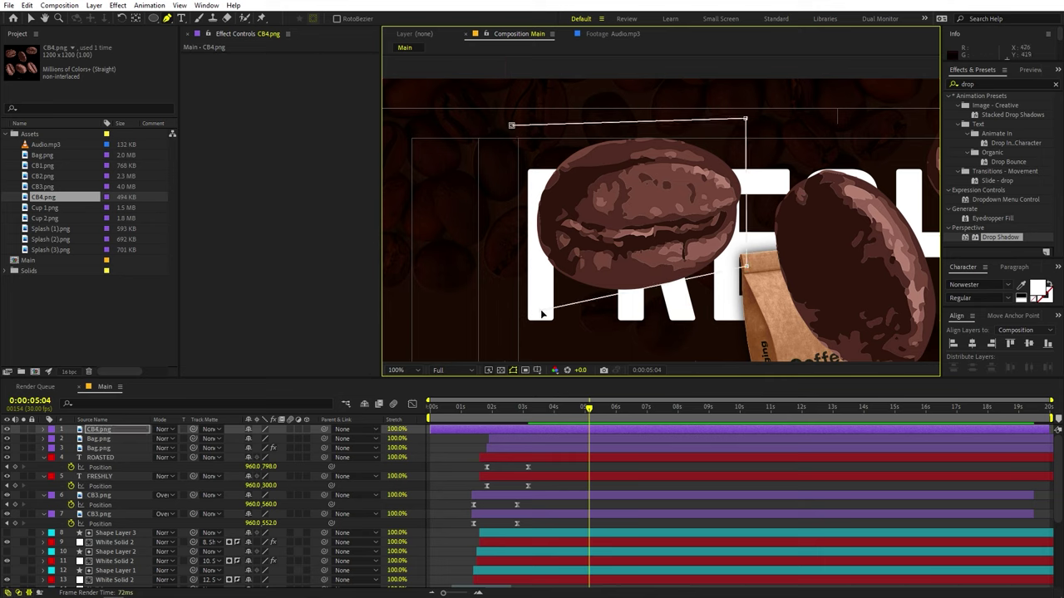
left_click_drag(541, 311, 528, 316)
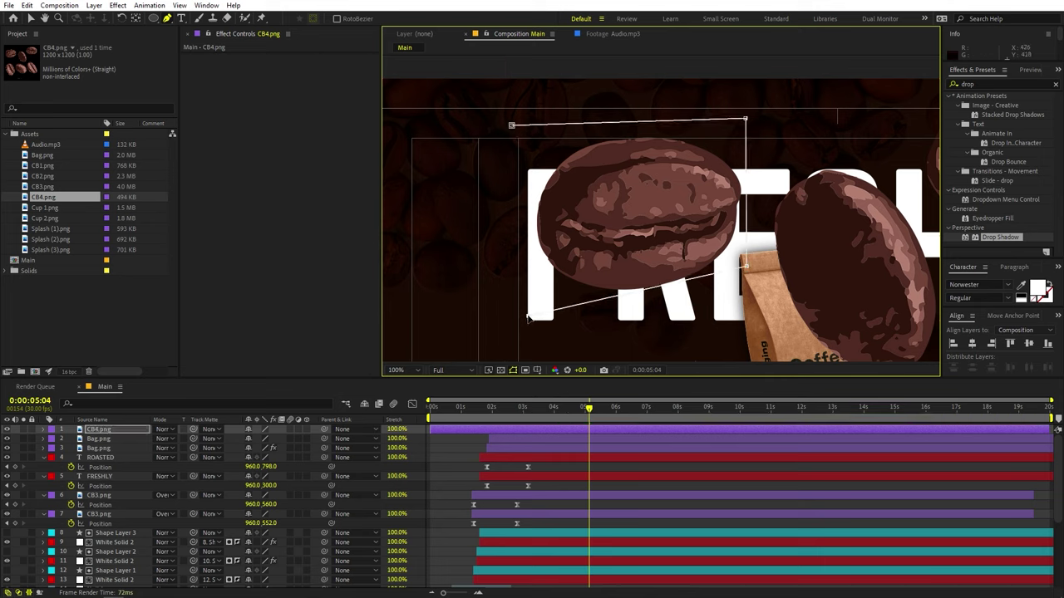
left_click(511, 126)
left_click_drag(747, 266, 749, 276)
left_click(114, 428)
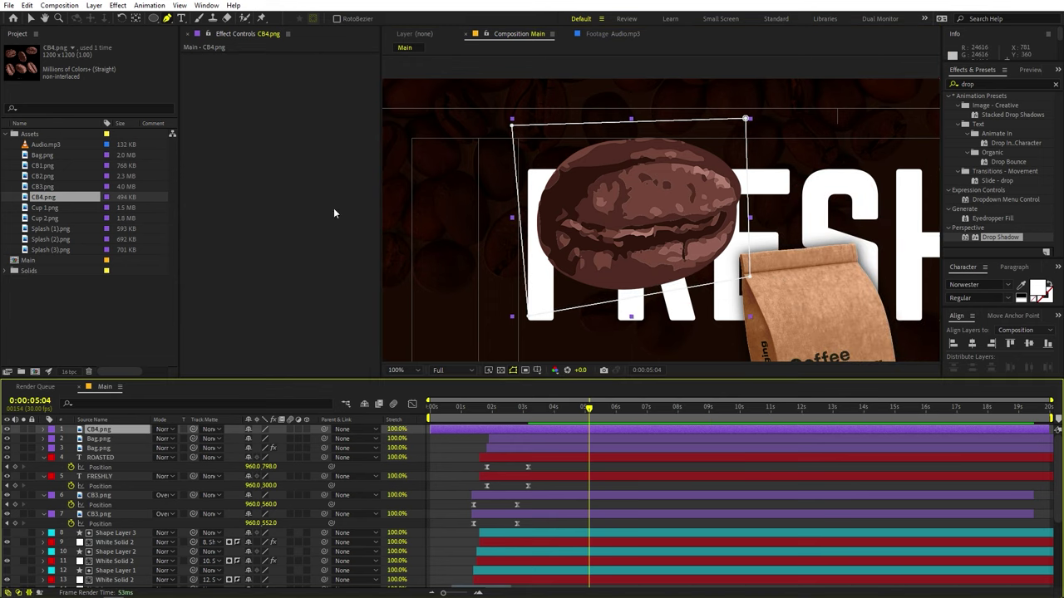
Move the CB4.png layer's anchor point to the center of the masked bean and fit the composition in the viewer.
left_click(136, 18)
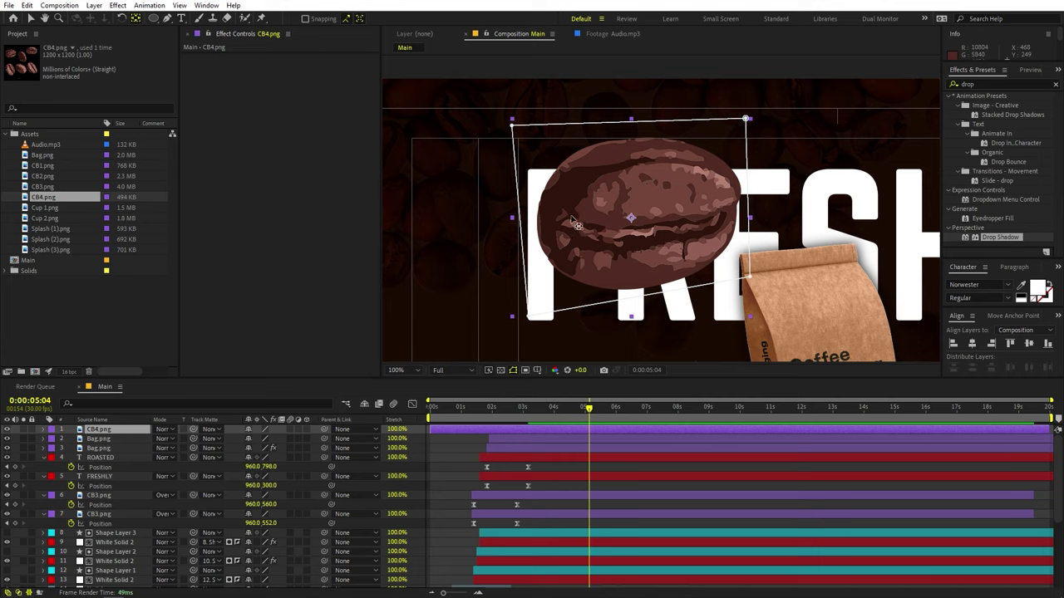
left_click(101, 431)
scroll(683, 232, "down", 3)
scroll(675, 246, "up", 1)
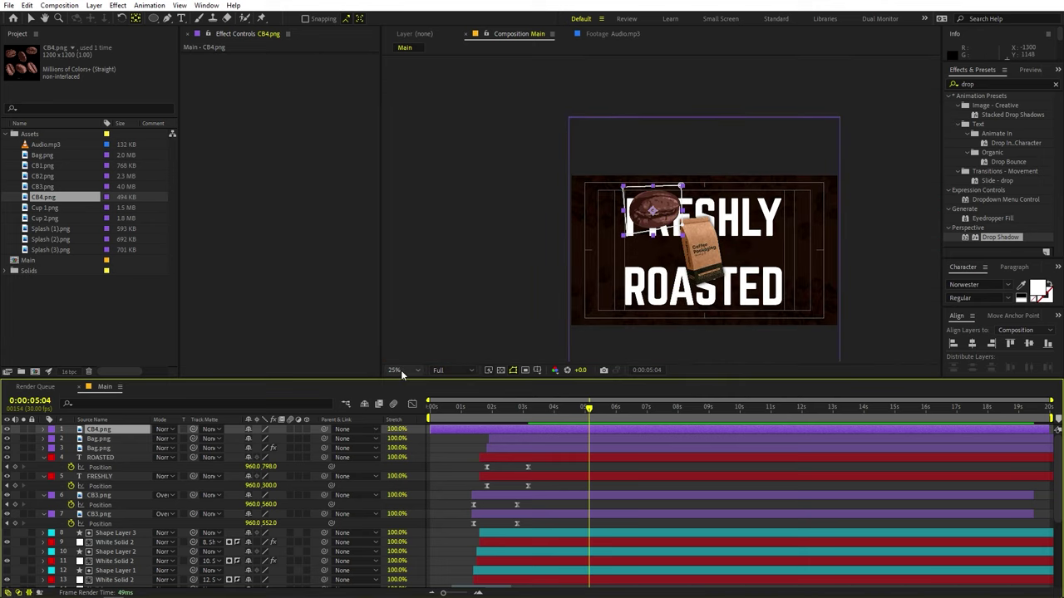
left_click(401, 372)
left_click(407, 397)
Scale the bean to about half size, rotate it to -38°, and move it to 574, 450.5 beside the bag.
key("p")
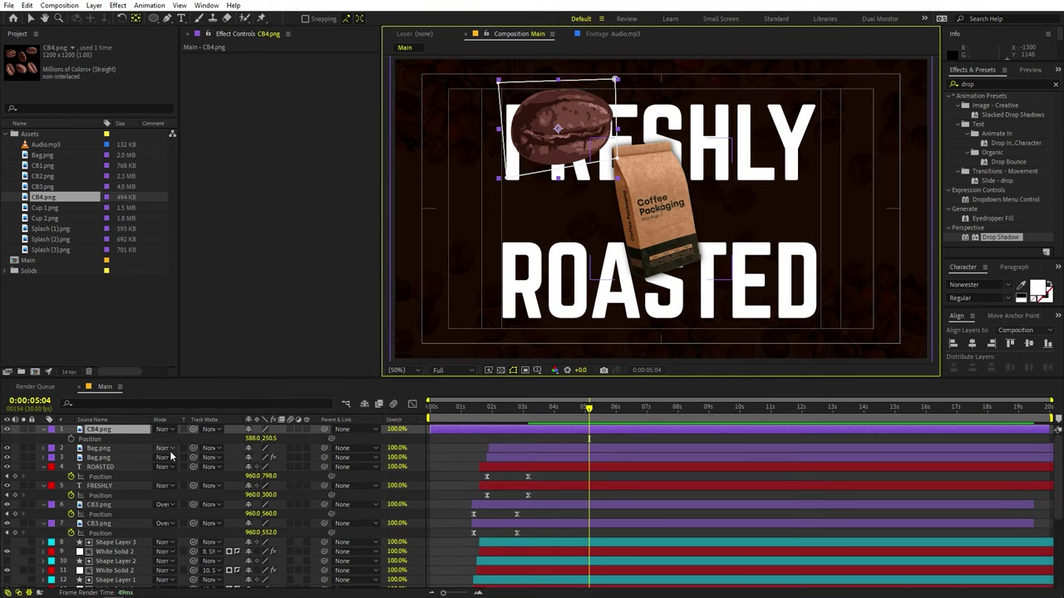
key("s")
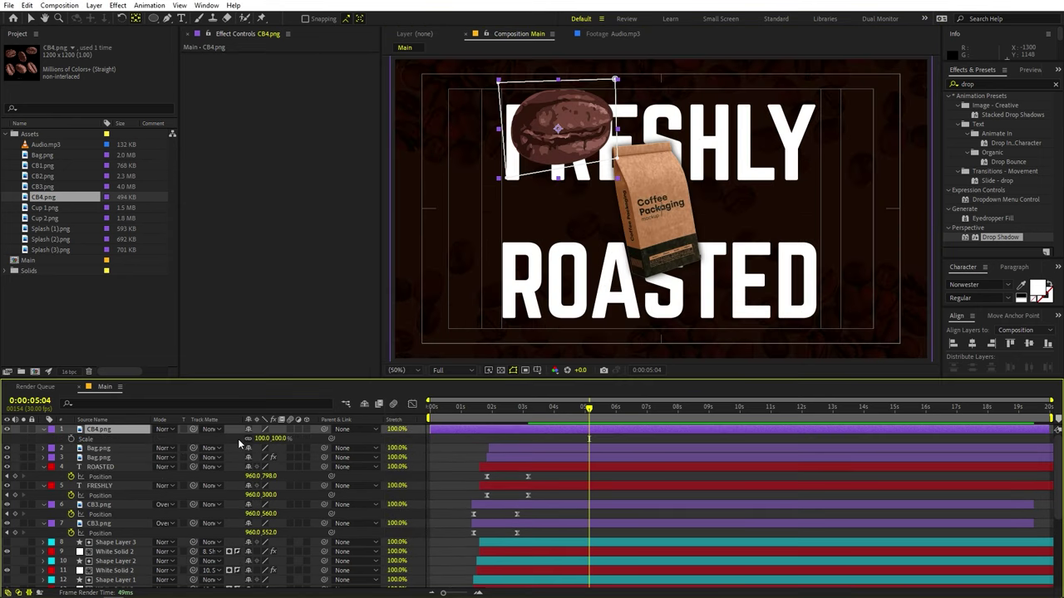
left_click_drag(260, 438, 47, 482)
key("r")
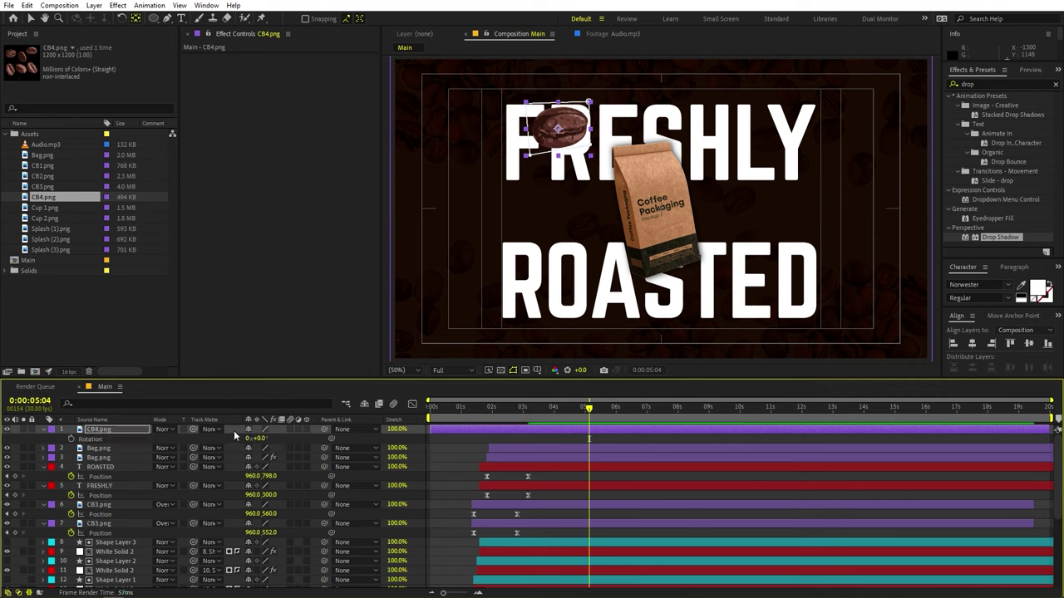
left_click_drag(259, 438, 244, 440)
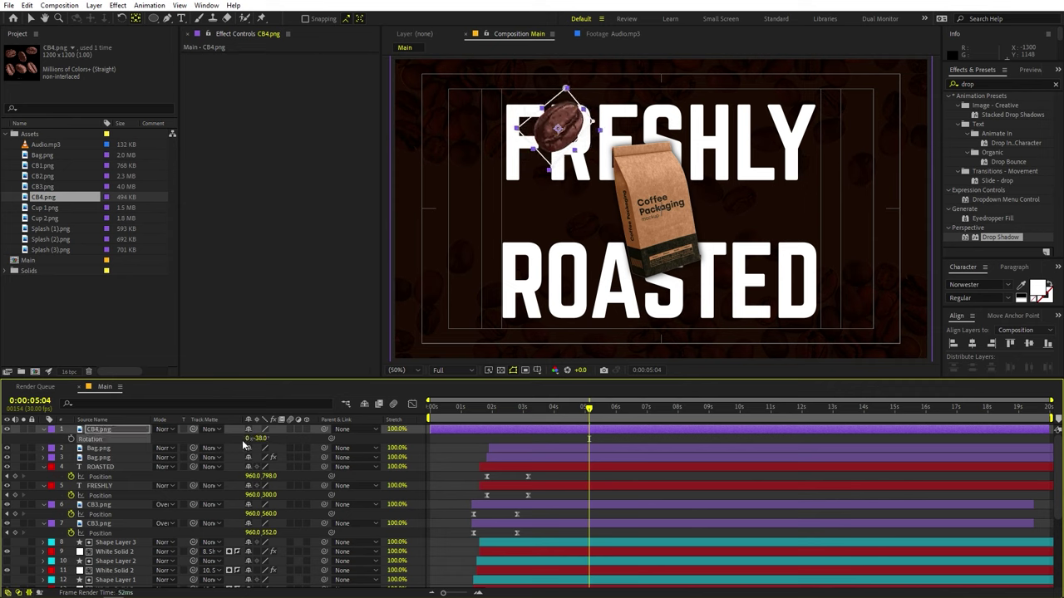
left_click_drag(569, 116, 563, 172)
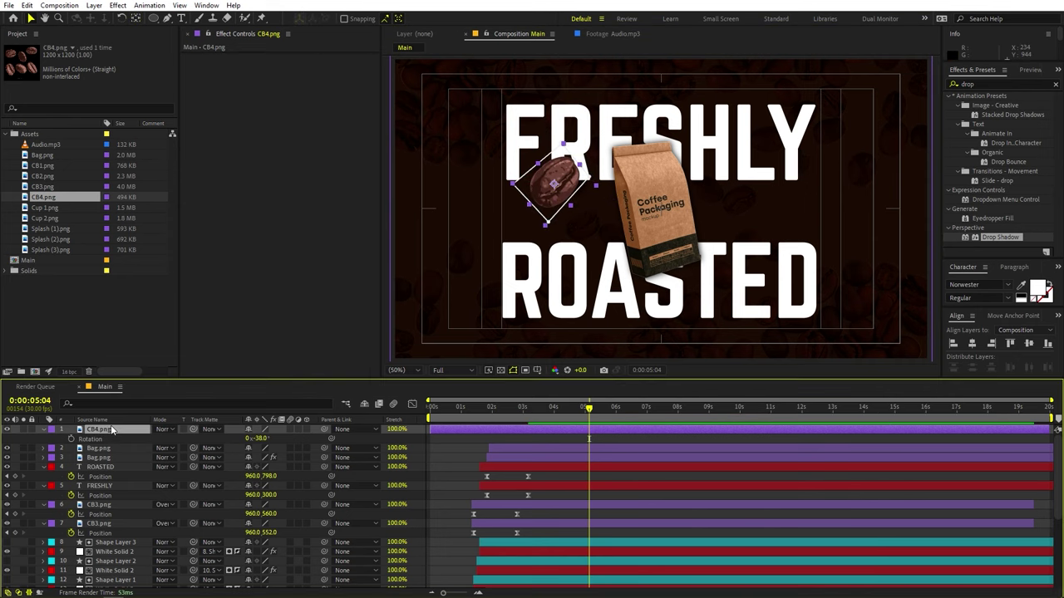
Keyframe the bean's position from -196, 1006.5 at 0:00:02:21 to 574, 450.5 at 0:00:05:08.
left_click(71, 439)
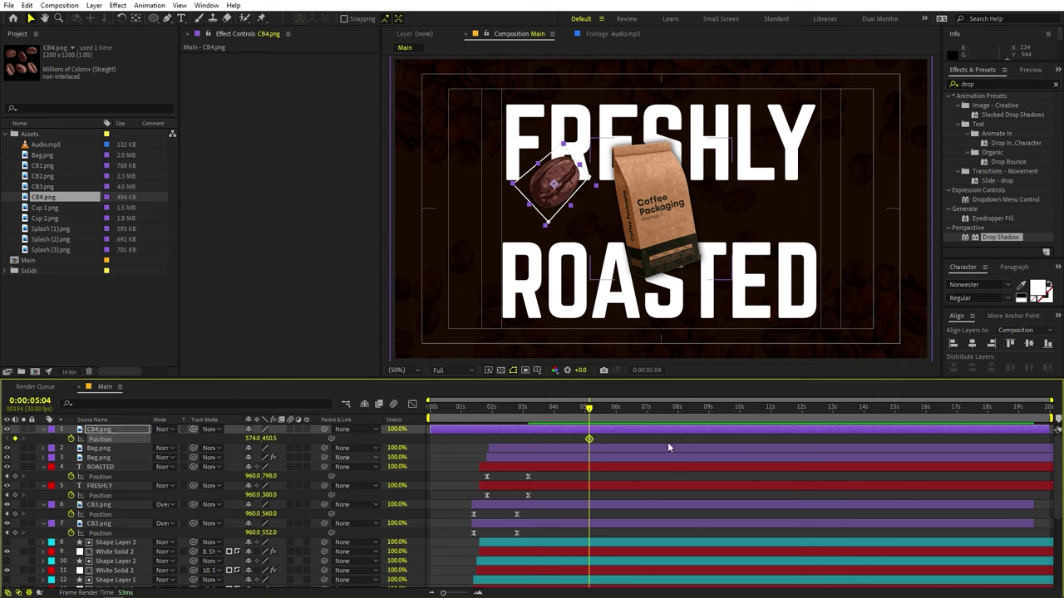
left_click_drag(538, 416, 513, 414)
left_click_drag(553, 187, 328, 353)
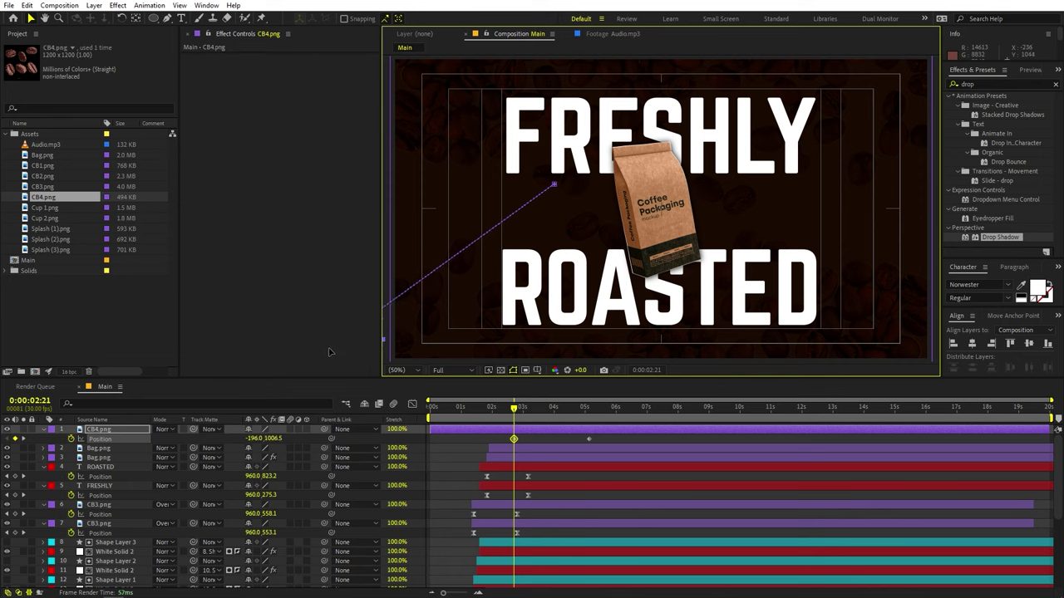
left_click(559, 428)
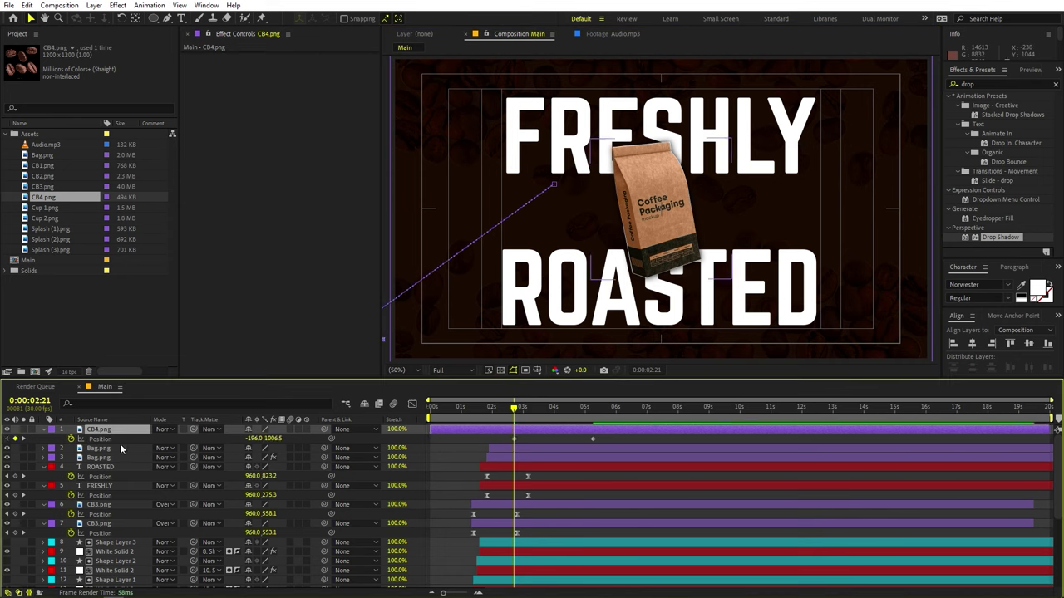
Keyframe the bean's rotation from -38° at 0:00:02:21 to 150° at 0:00:05:08.
key("alt+shift+r")
left_click(69, 437)
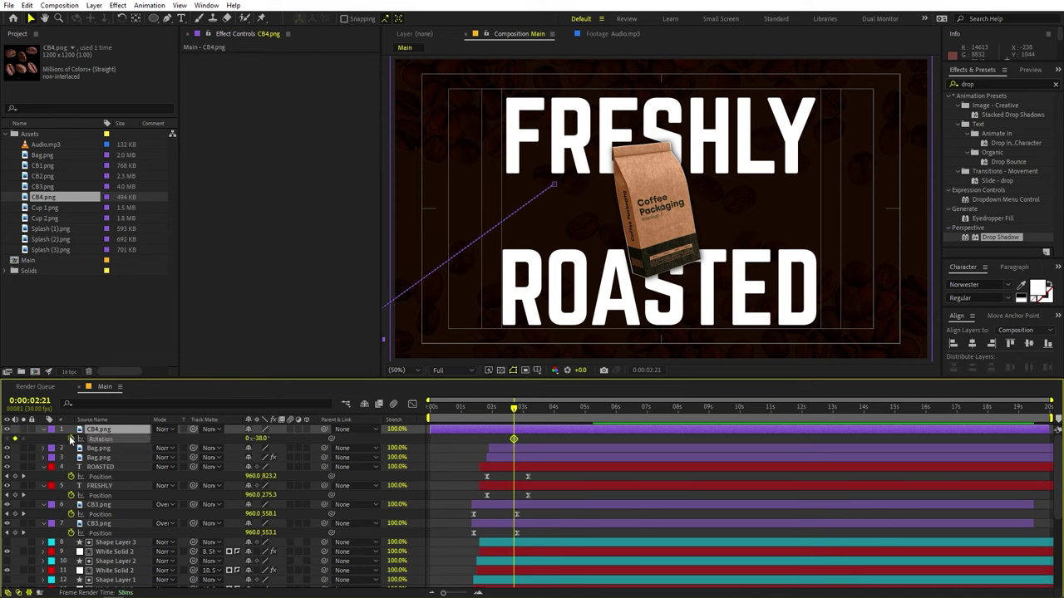
key("shift+p")
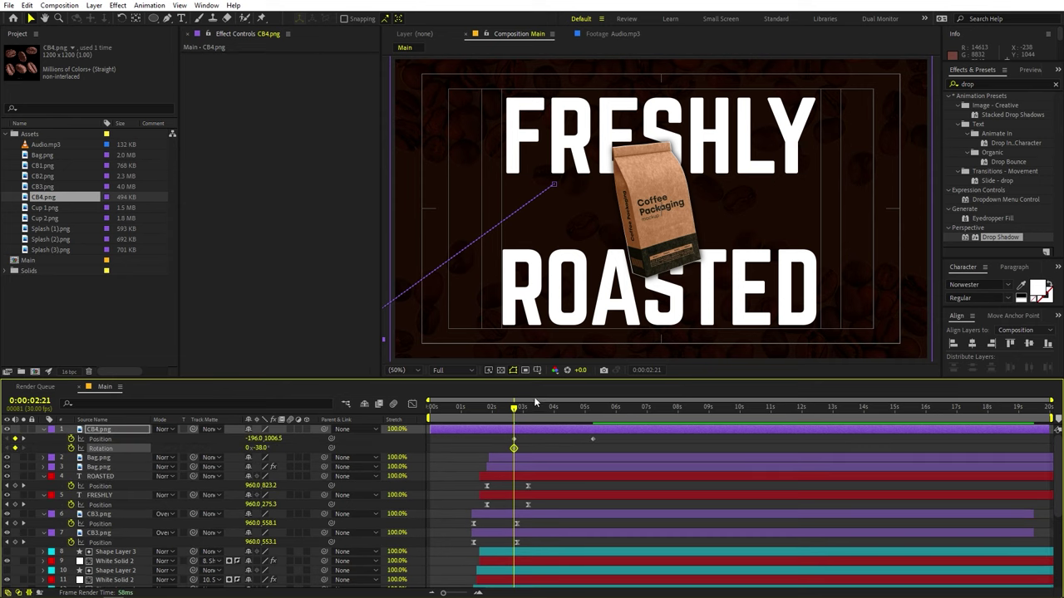
left_click(591, 409)
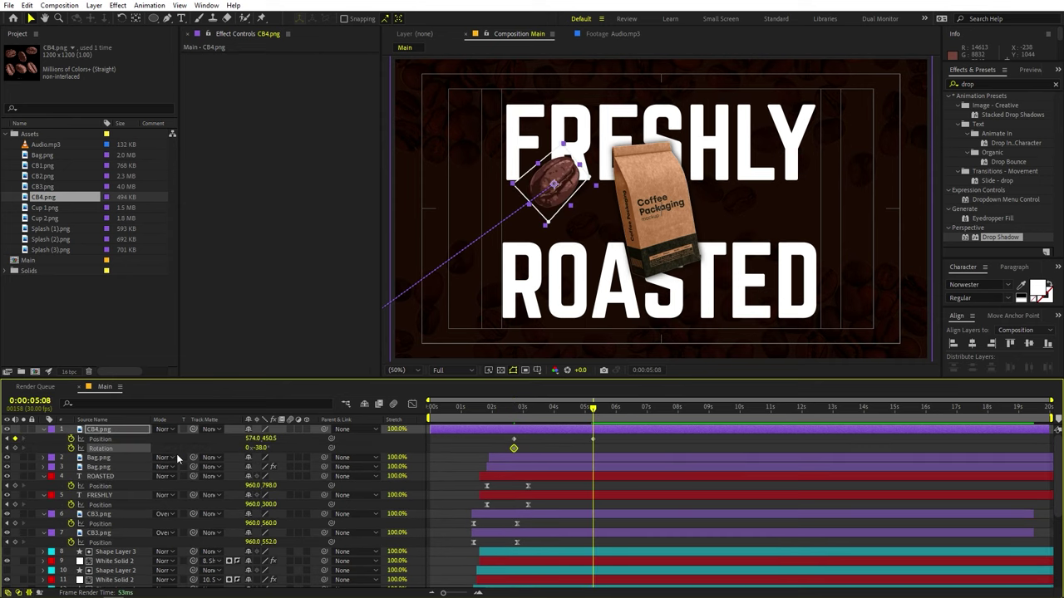
left_click_drag(263, 447, 364, 447)
Easy-ease the bean's position and rotation keyframes and shape their speed graph into a fast start with a long slowdown, 0.01% outgoing influence.
left_click_drag(600, 434, 472, 457)
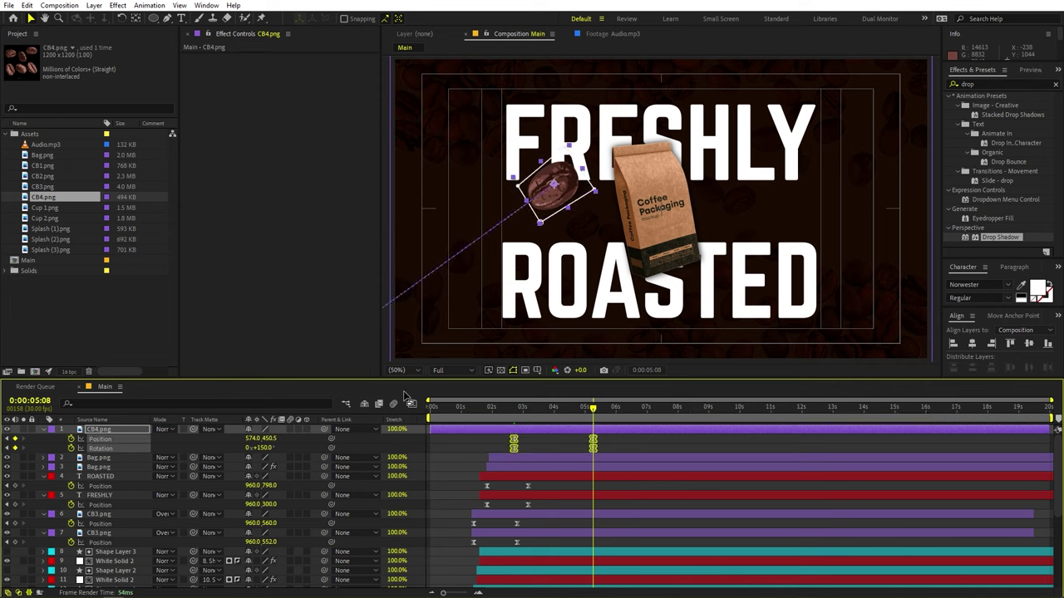
left_click(413, 404)
left_click_drag(676, 550, 425, 574)
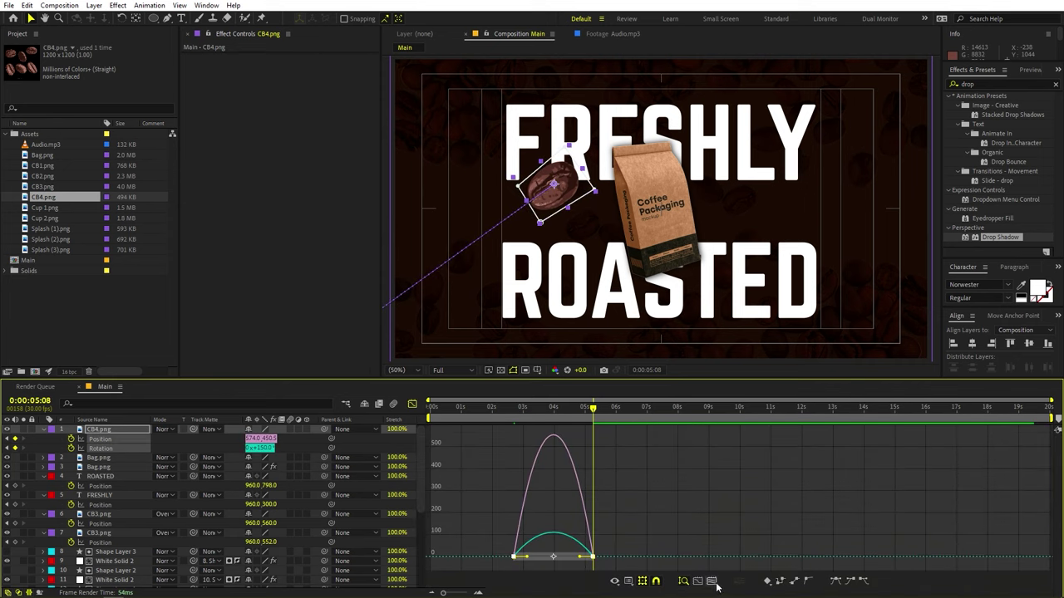
left_click(711, 581)
left_click_drag(909, 524, 1049, 569)
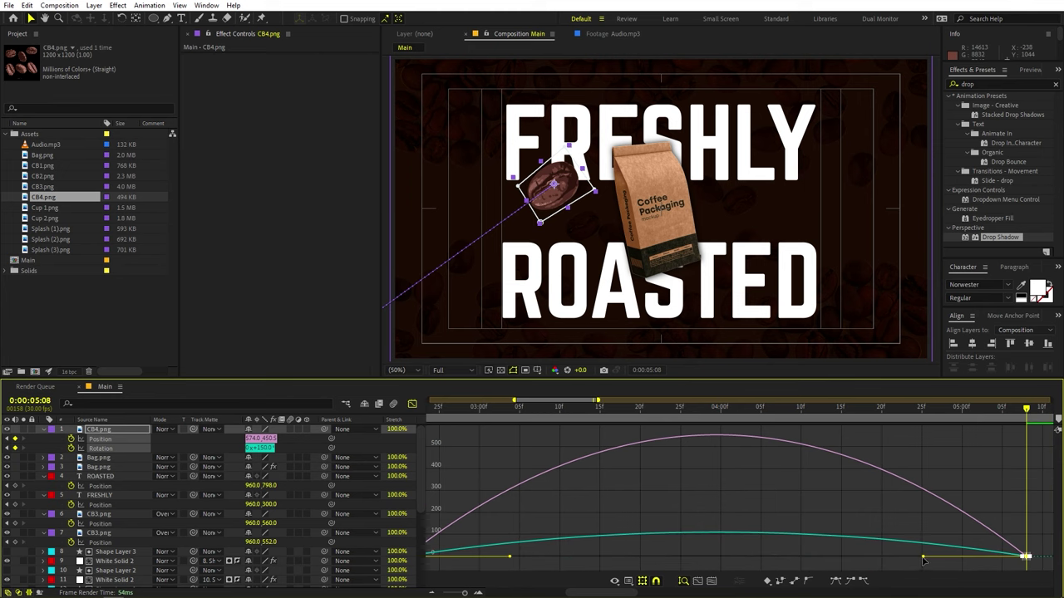
left_click_drag(922, 557, 580, 555)
left_click_drag(498, 508, 701, 541)
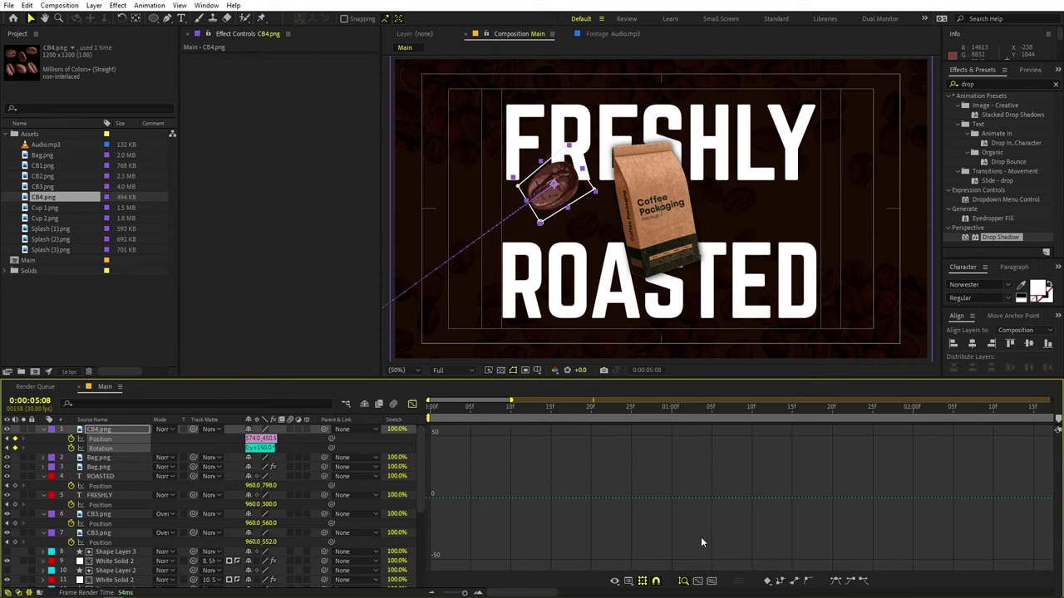
left_click(710, 581)
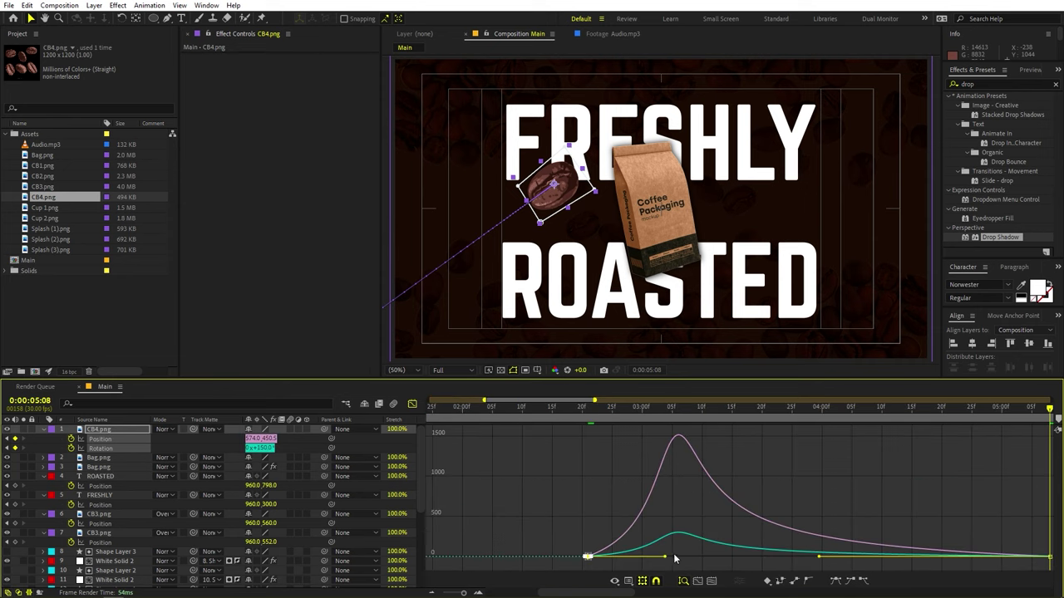
left_click_drag(668, 557, 571, 557)
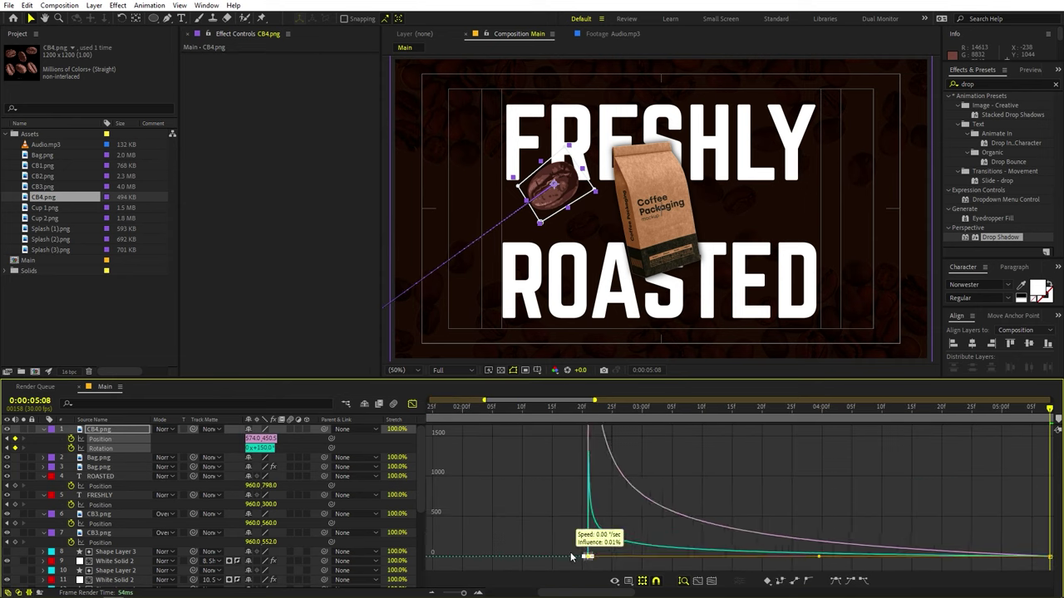
left_click(412, 404)
Preview the bean's entrance from 0:00:01:28.
left_click_drag(529, 409, 451, 409)
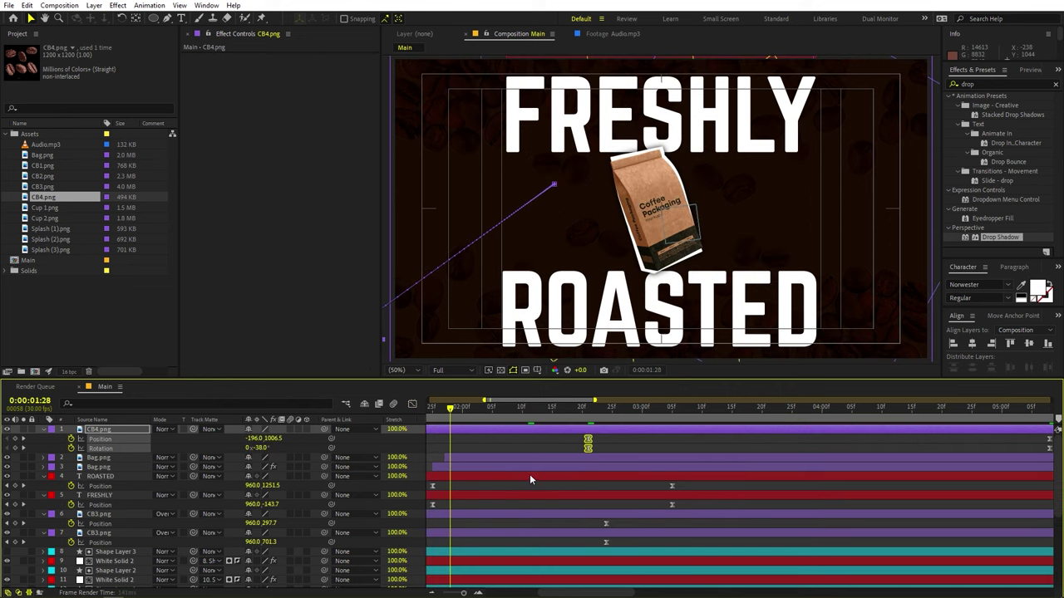
key("minus")
key("minus")
left_click(587, 452)
key("space")
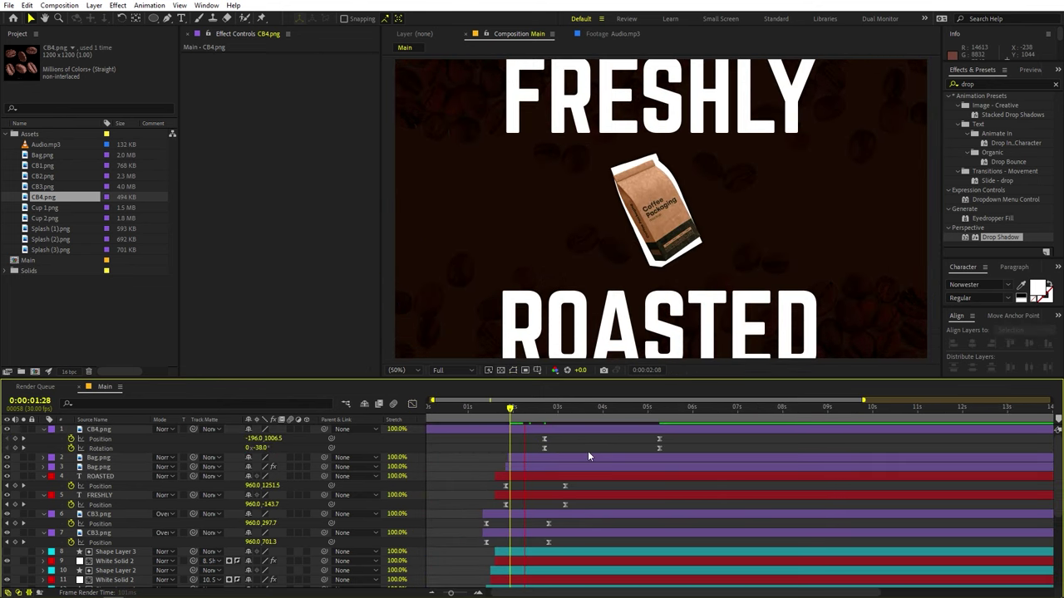
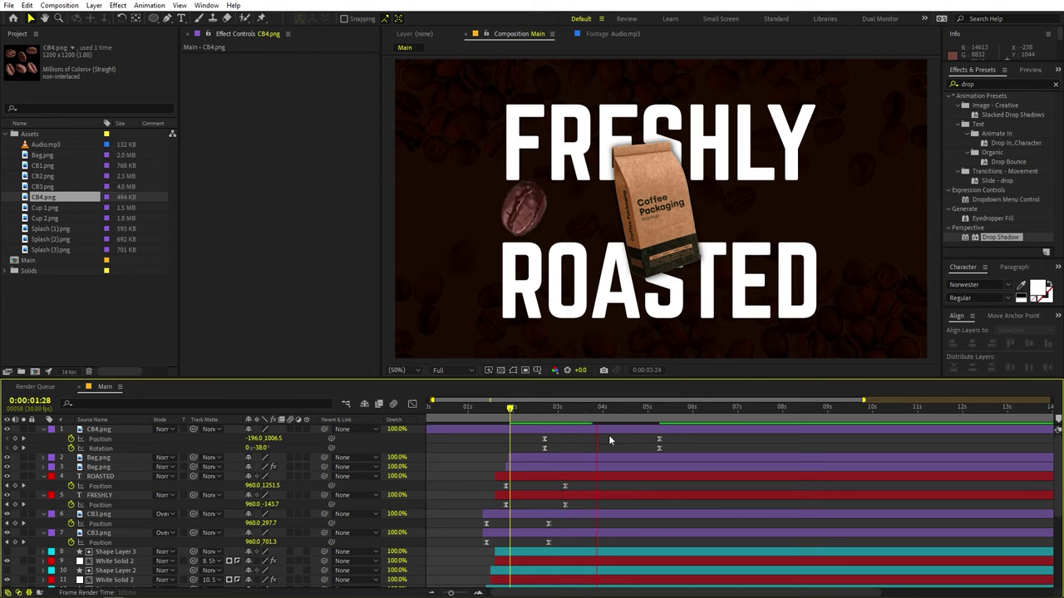
Increase the bean's final rotation at the 0:00:05:08 keyframe so it spins further.
left_click_drag(577, 414, 656, 425)
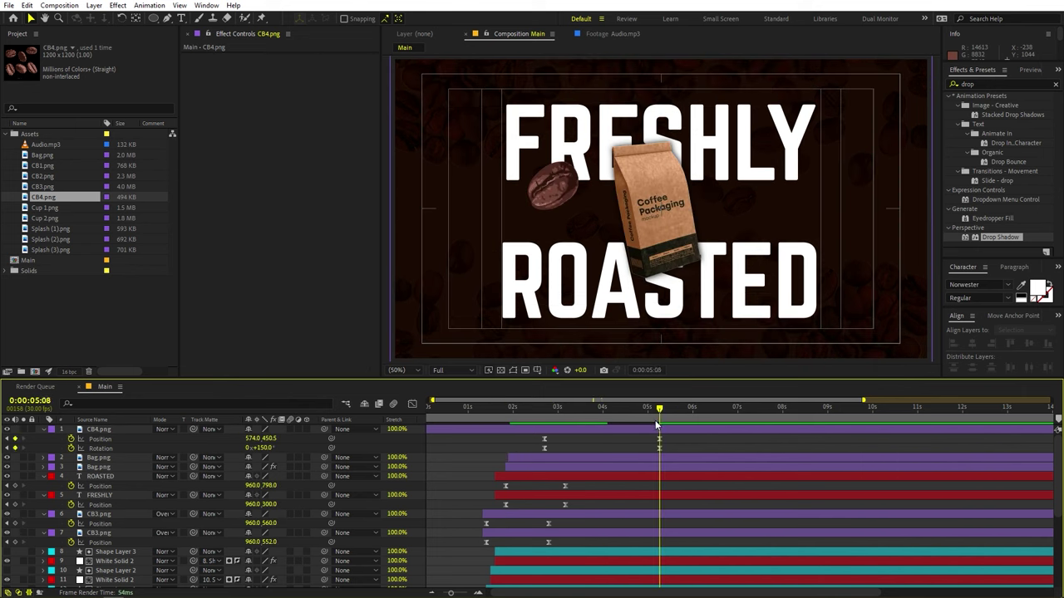
left_click(301, 449)
left_click_drag(260, 449, 289, 449)
Trim the CB4.png layer's start to its first keyframes and shift the layer to begin at about 2 seconds.
left_click_drag(549, 408, 545, 419)
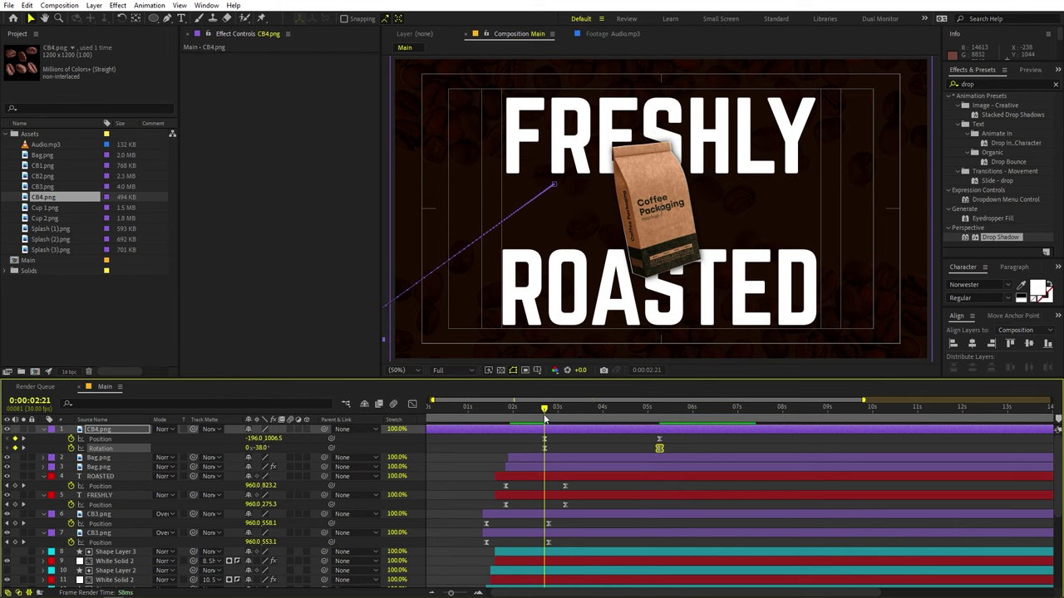
key("minus")
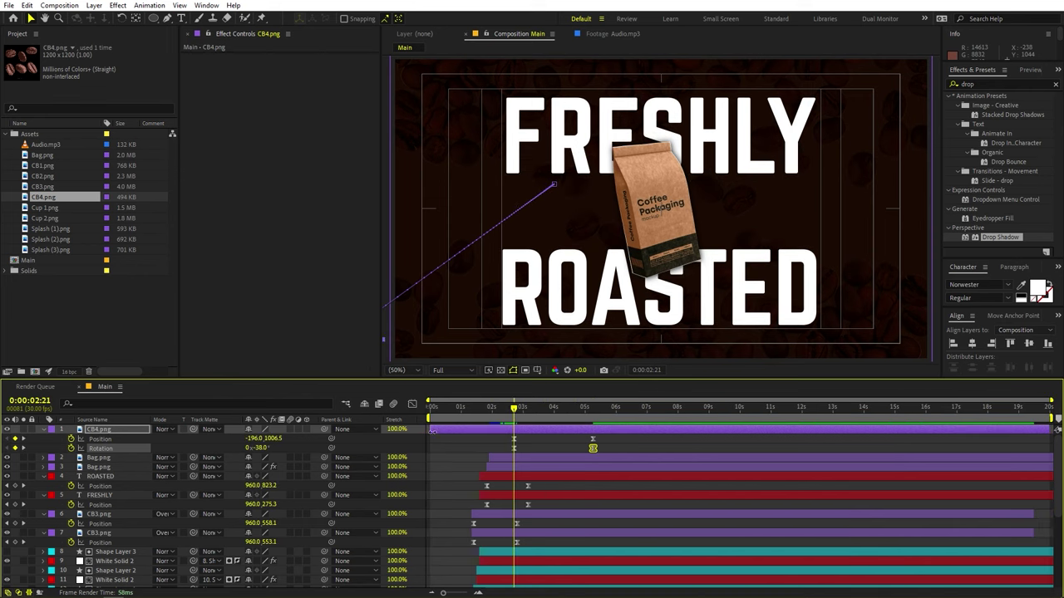
left_click_drag(429, 428, 518, 435)
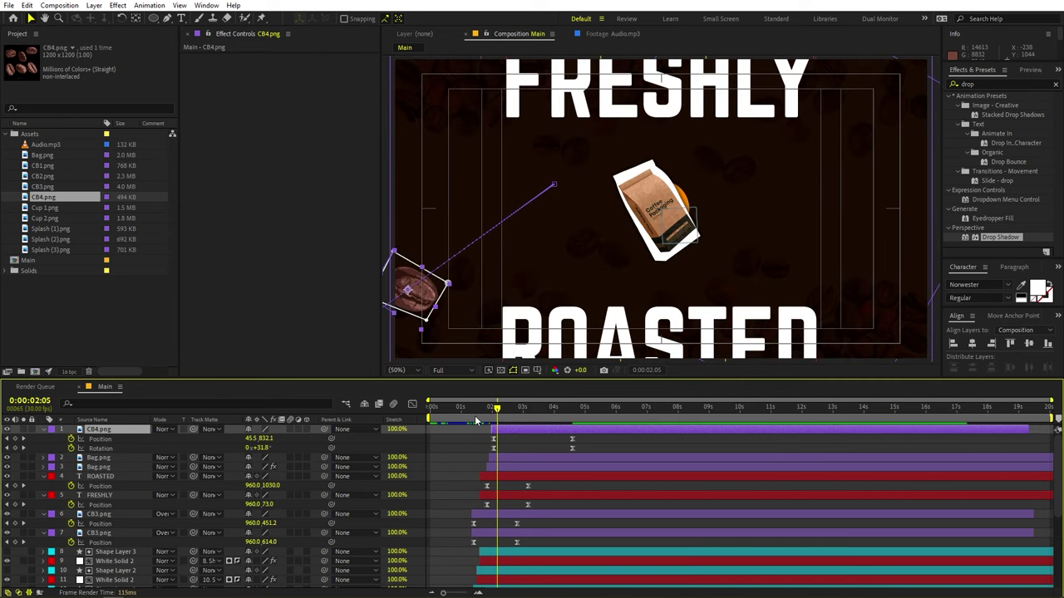
Preview the composition from the beginning to check the retimed bean.
key("Home")
key("space")
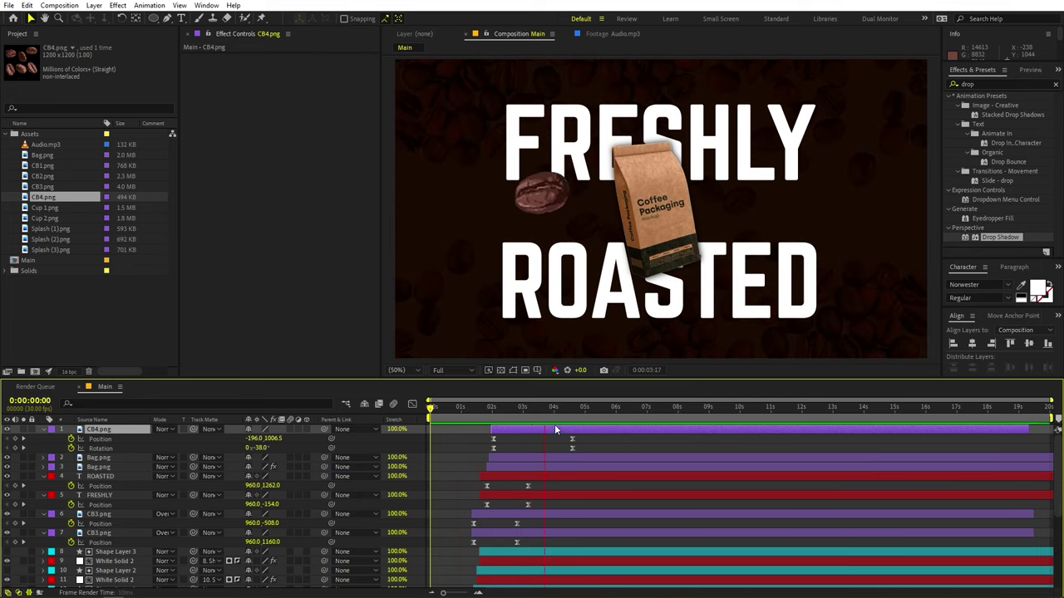
key("space")
Apply a Drop Shadow effect to the CB4.png bean with the composition at 0:00:04:12.
left_click_drag(550, 413, 568, 411)
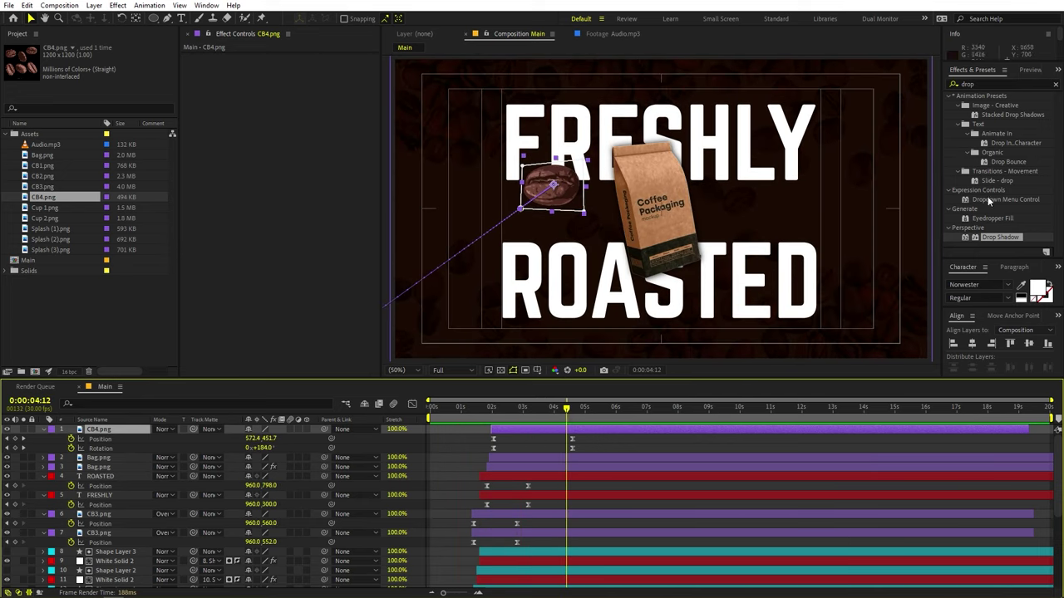
left_click_drag(990, 239, 551, 188)
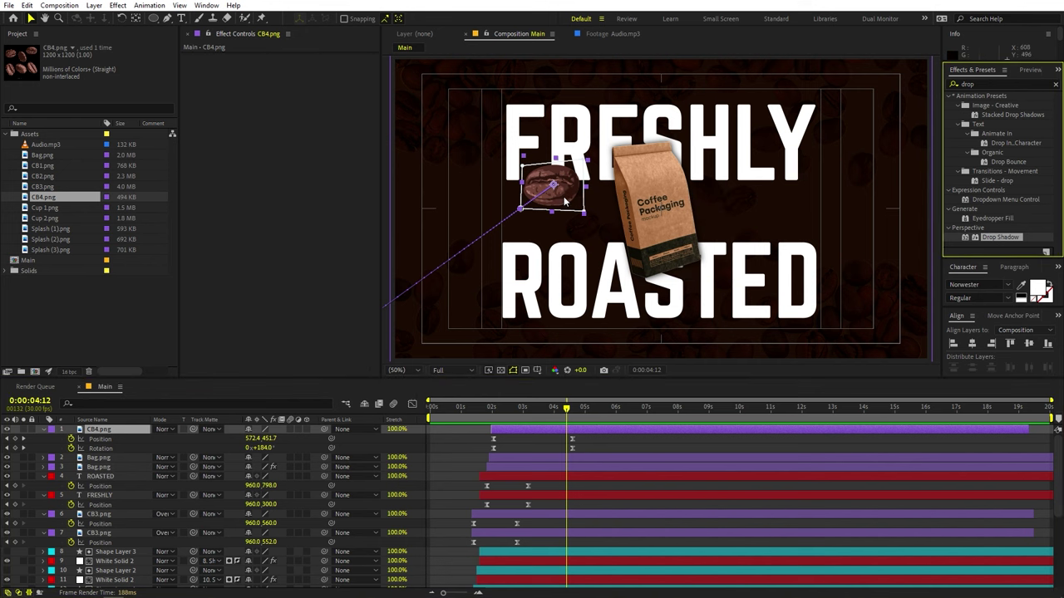
scroll(636, 136, "up", 2)
left_click_drag(519, 143, 905, 252)
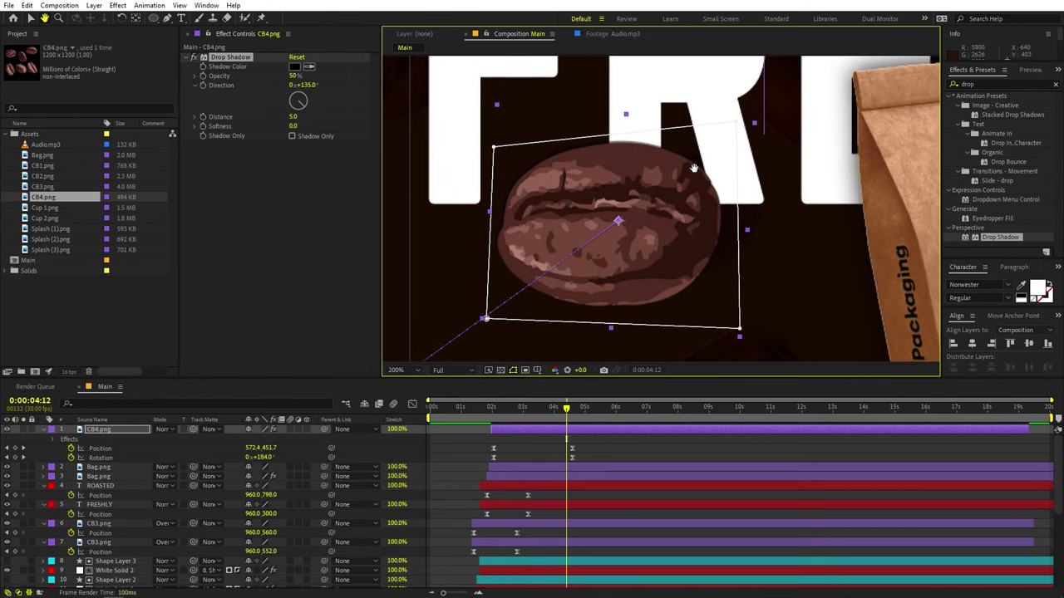
Set the bean's drop shadow softness to 131 and opacity to 100%, checking it against the full composition.
left_click_drag(291, 130, 380, 131)
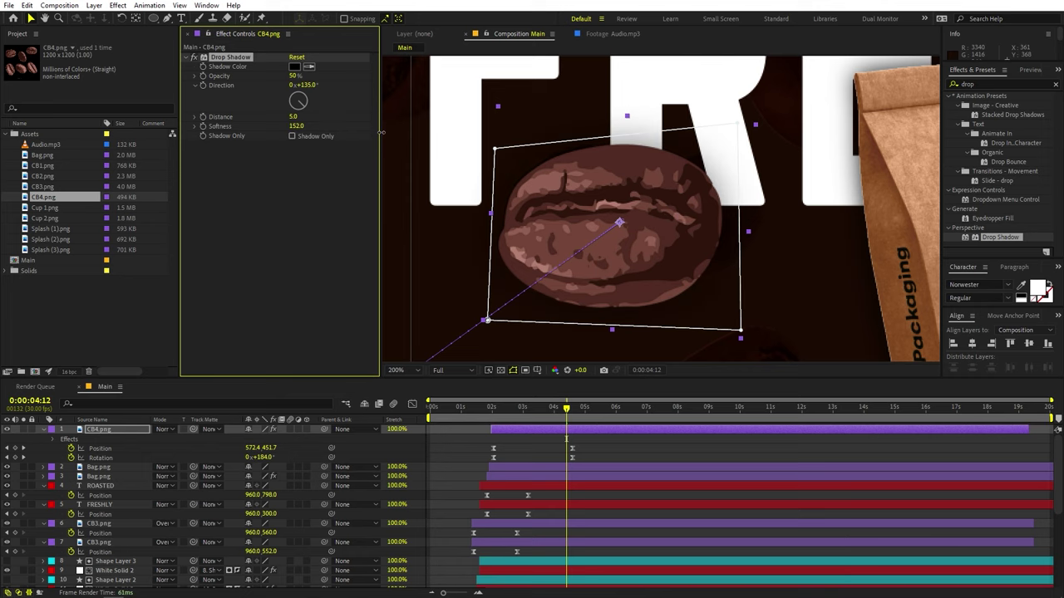
left_click_drag(295, 76, 373, 78)
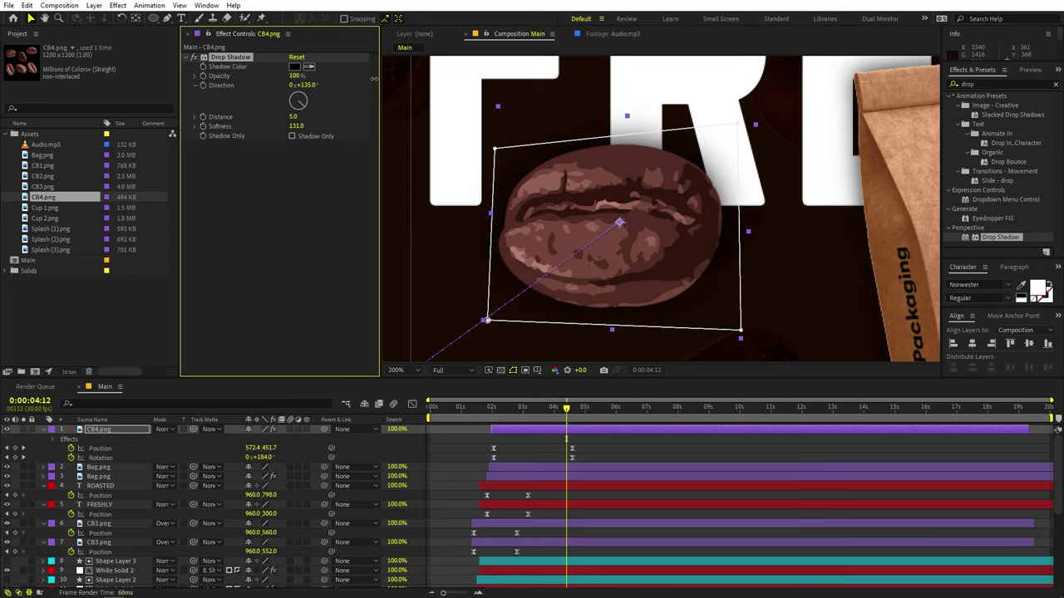
key("comma")
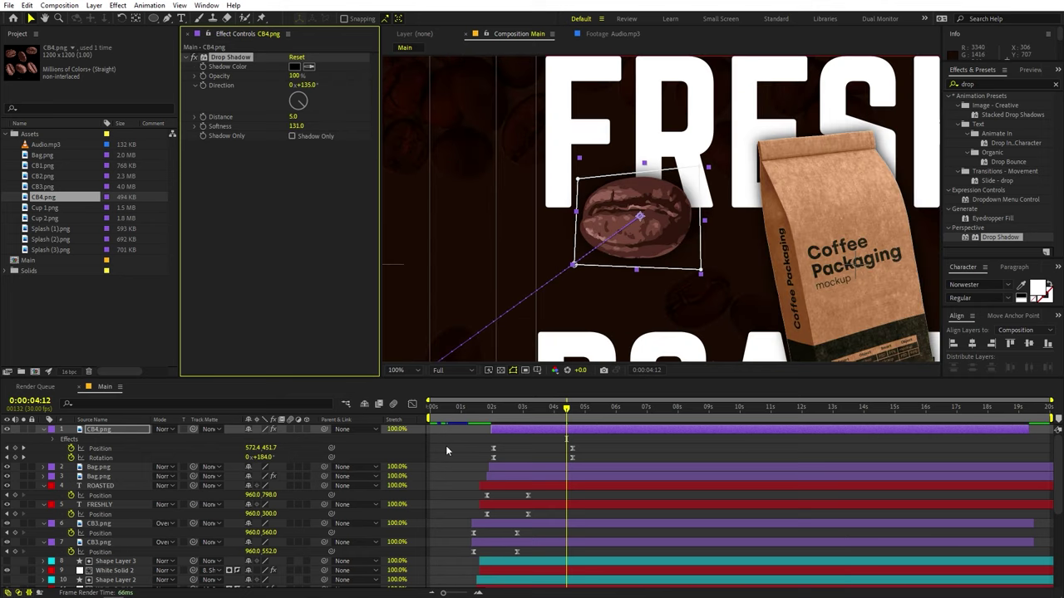
left_click(446, 447)
scroll(544, 297, "down", 1)
scroll(619, 256, "up", 1)
scroll(619, 257, "down", 1)
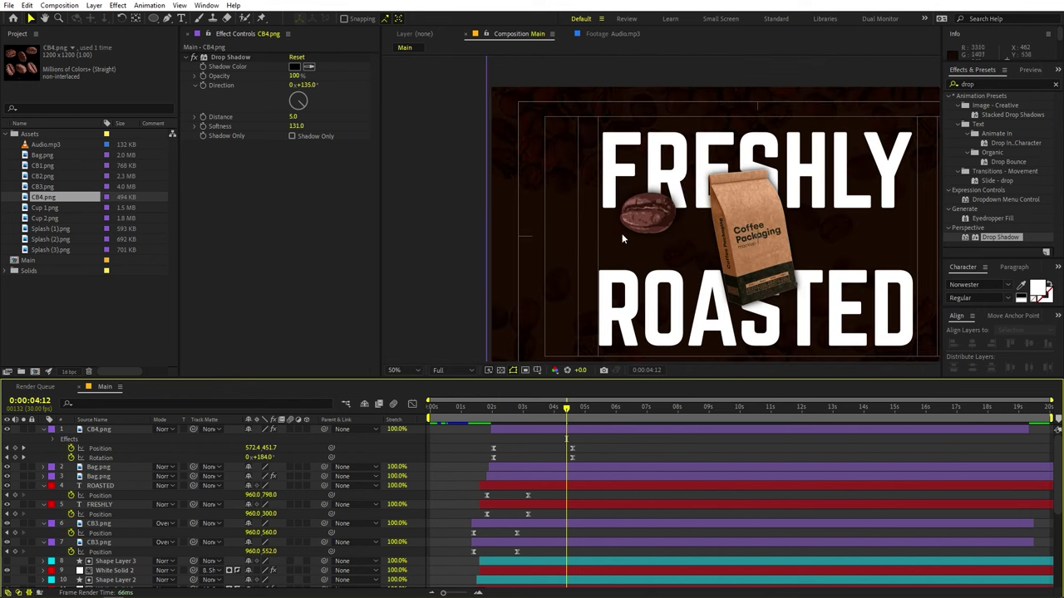
left_click(402, 370)
left_click(417, 393)
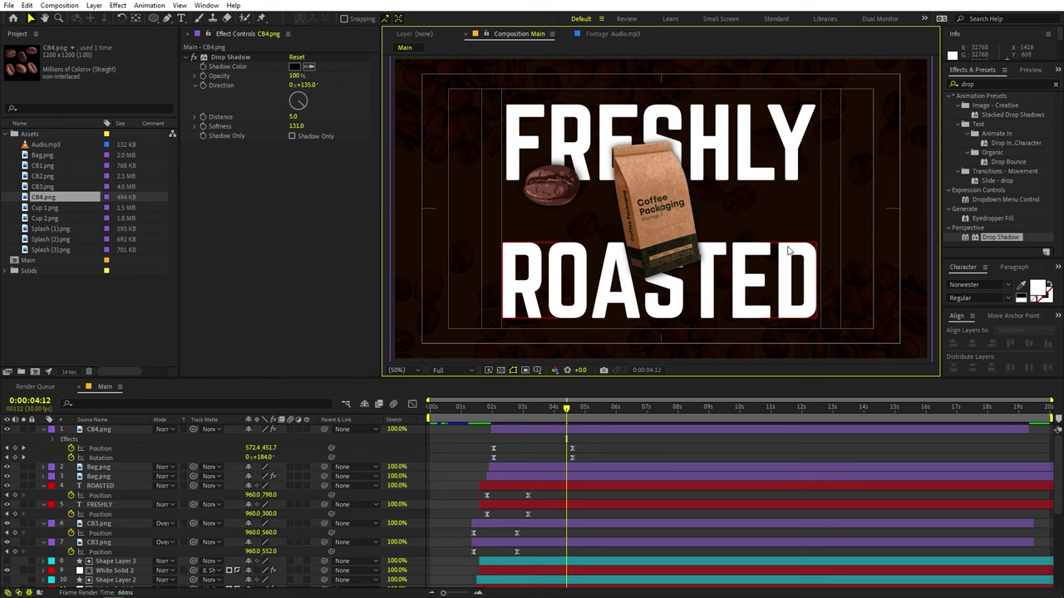
Duplicate the CB4.png layer at 0:00:04:18 and remove the copy's position keyframes.
left_click(517, 427)
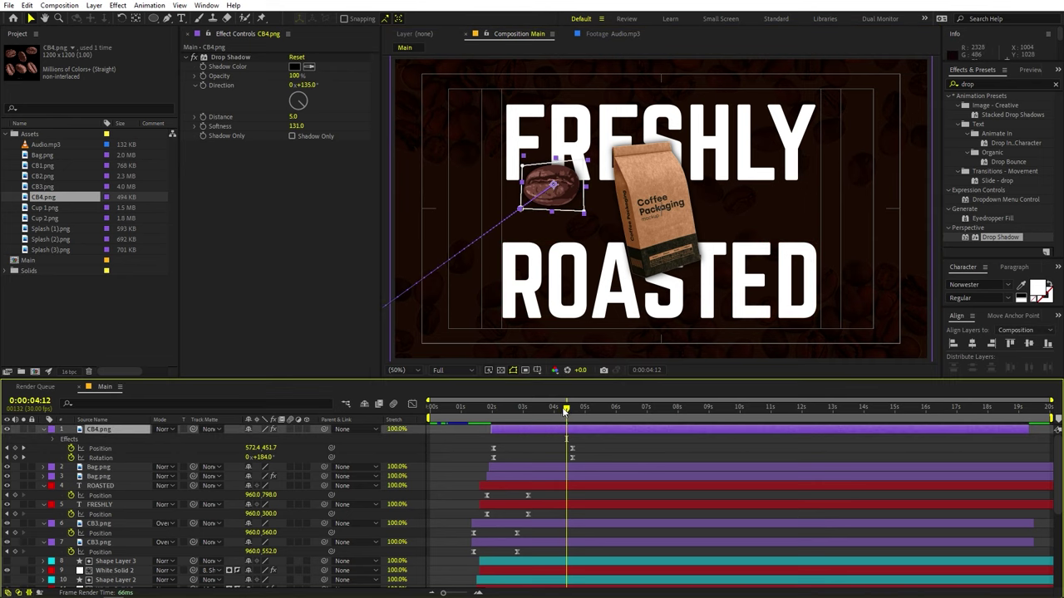
left_click_drag(565, 409, 572, 409)
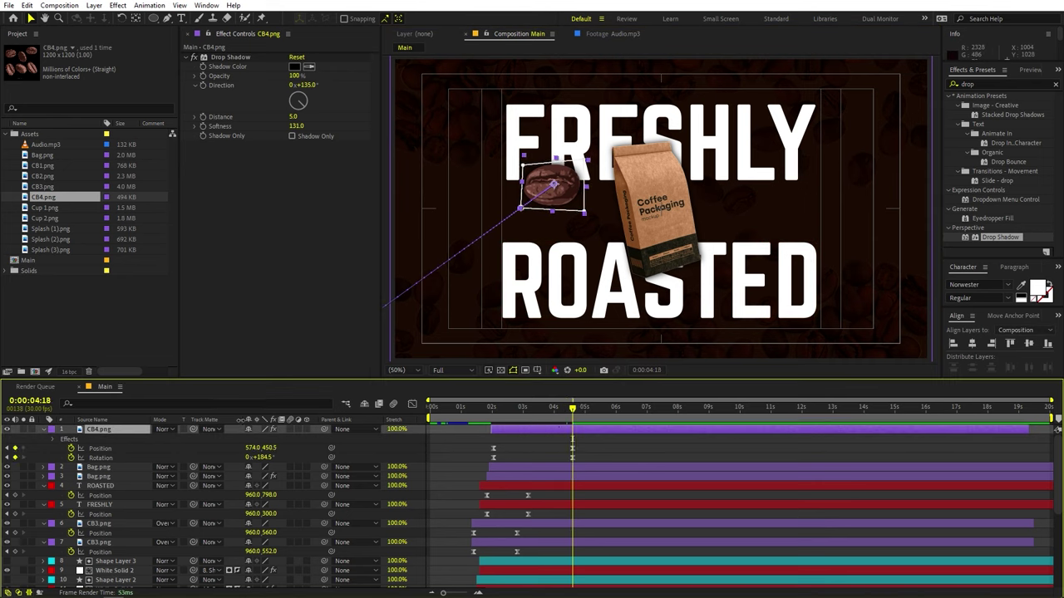
key("ctrl+d")
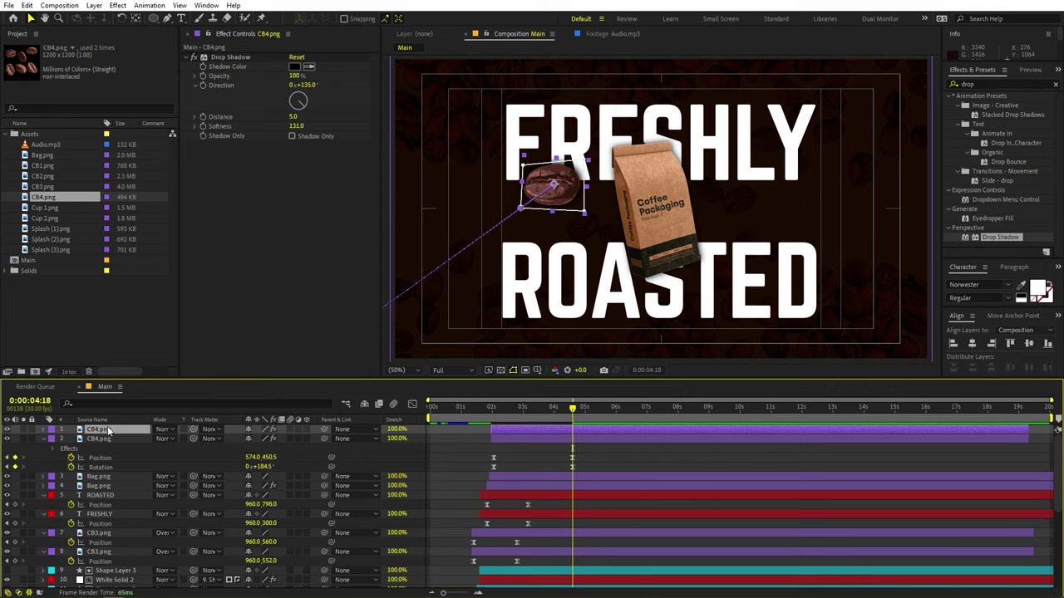
key("p")
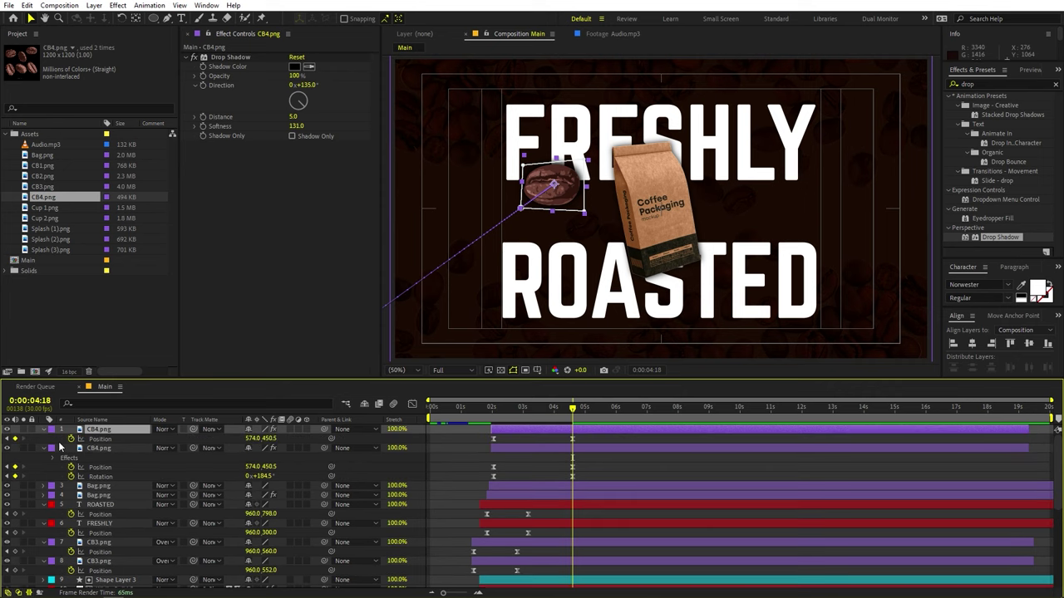
left_click(70, 439)
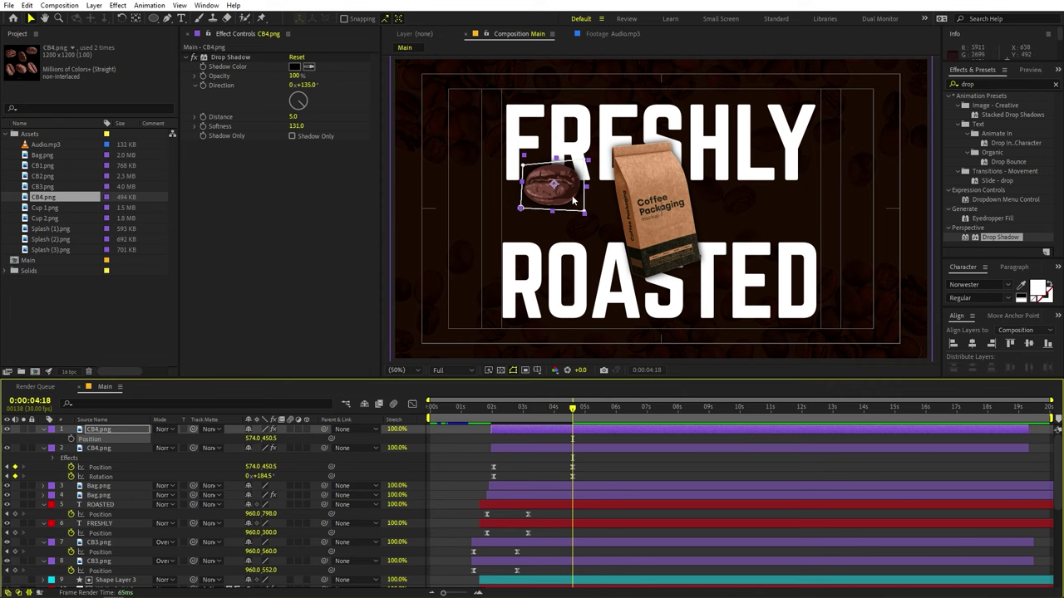
Keyframe the duplicate bean at 1458, 680.5 over the end of ROASTED and set its rotation to 234.5° at 0:00:04:18.
left_click_drag(571, 199, 810, 258)
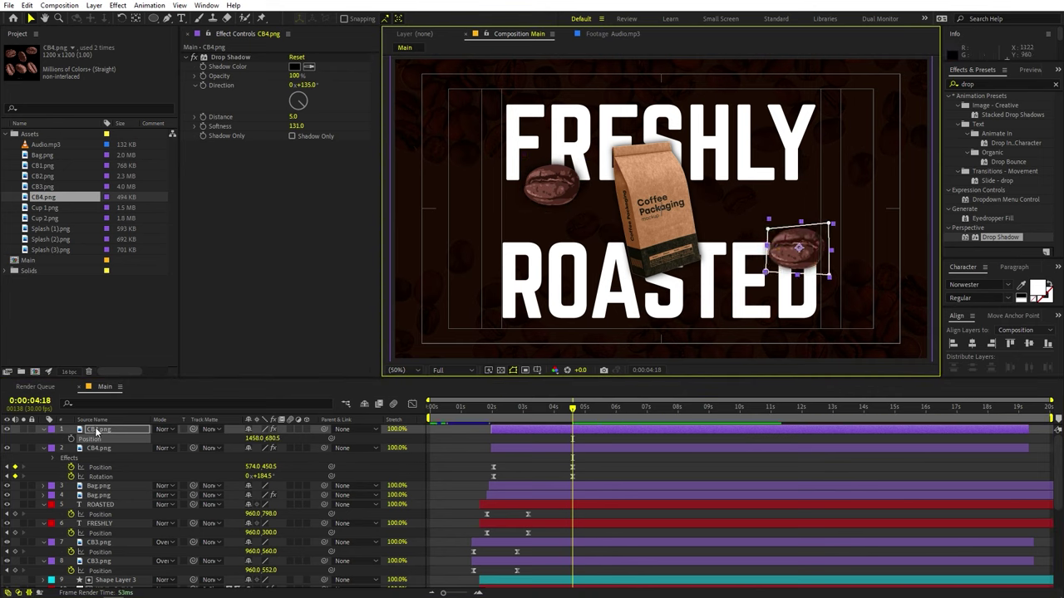
left_click(71, 439)
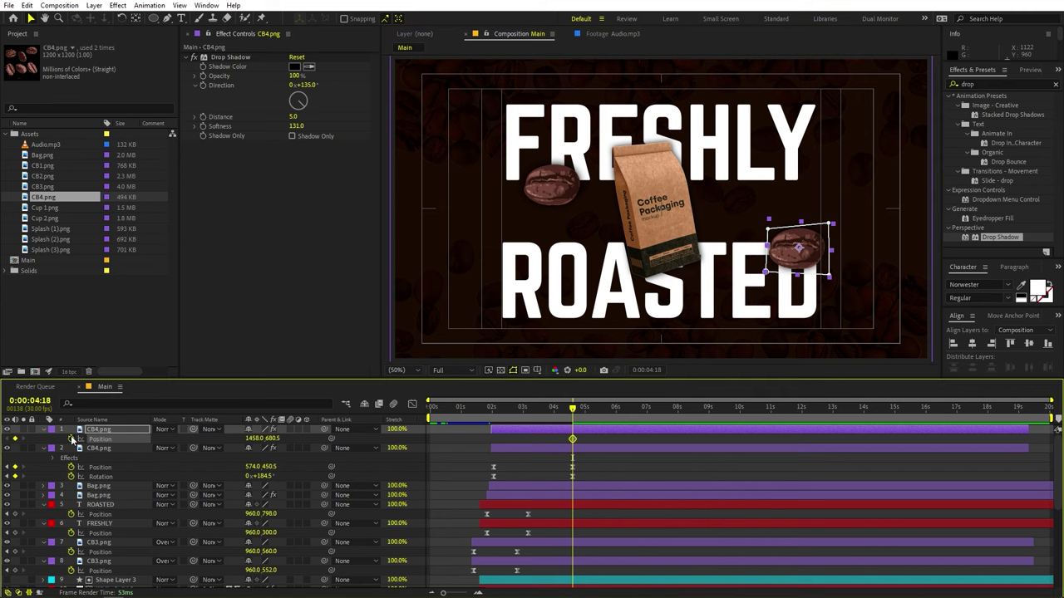
key("shift+r")
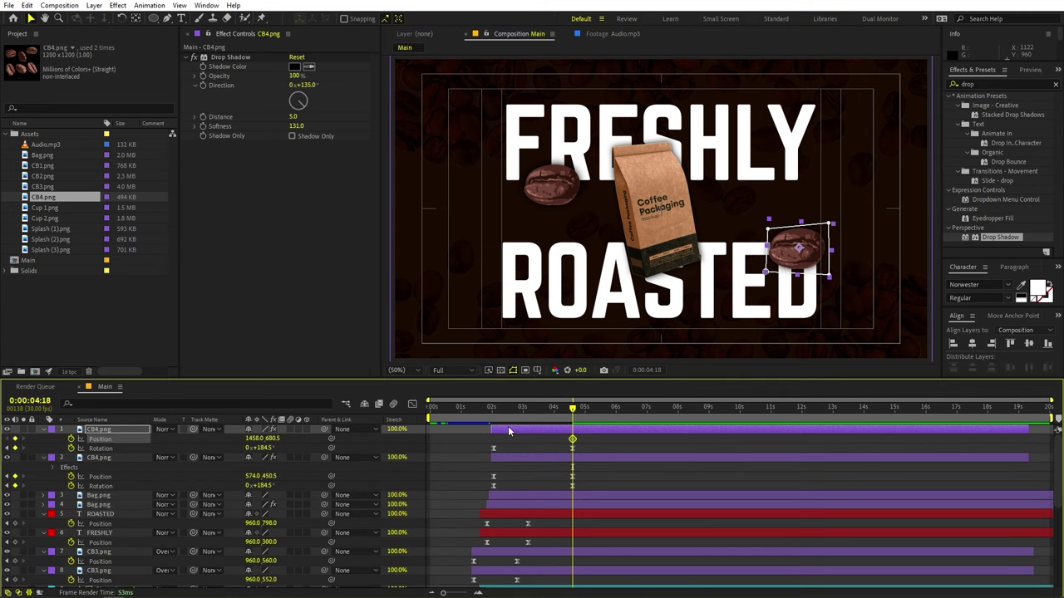
mouse_move(287, 447)
left_mouse_down()
mouse_move(311, 447)
mouse_move(291, 448)
left_mouse_up()
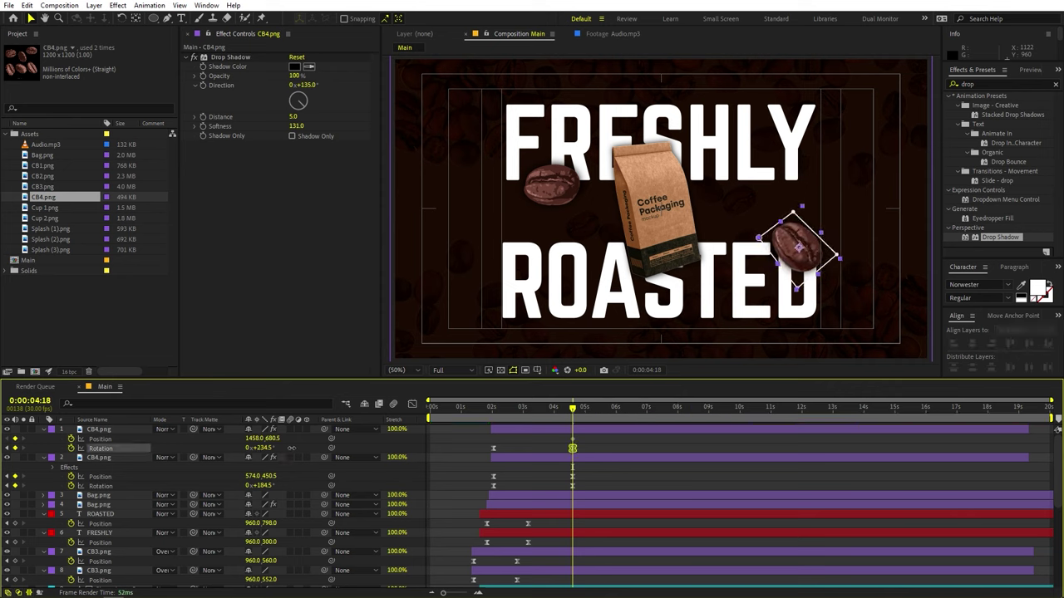
Keyframe the duplicate bean's starting position at 0:00:02:01 outside the frame's upper-right side, at 2118, 132.5.
left_click(109, 430)
left_click_drag(536, 413, 492, 410)
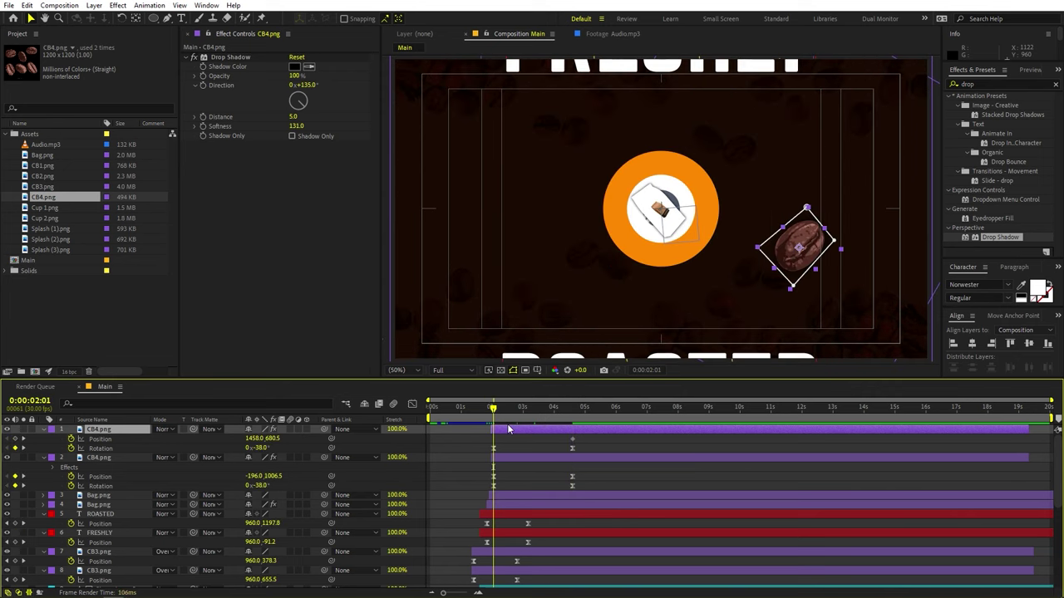
key("comma")
left_click_drag(748, 226, 831, 152)
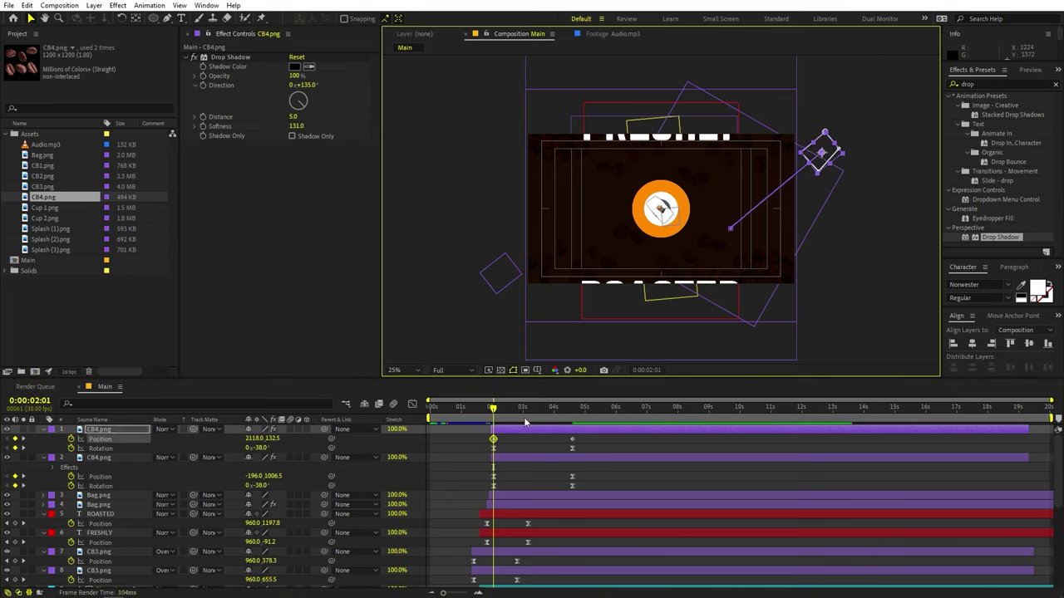
Easy Ease the duplicate bean's position and rotation keyframes, reshape the speed curves to start fast and slow down gradually, and preview the motion.
left_click_drag(586, 437, 484, 450)
key("F9")
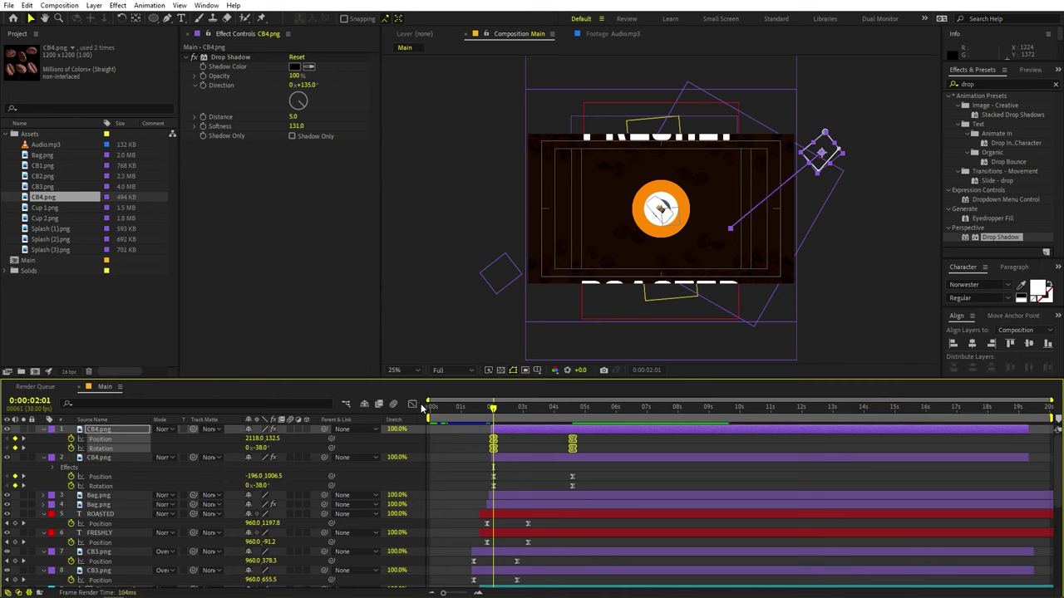
key("shift+F3")
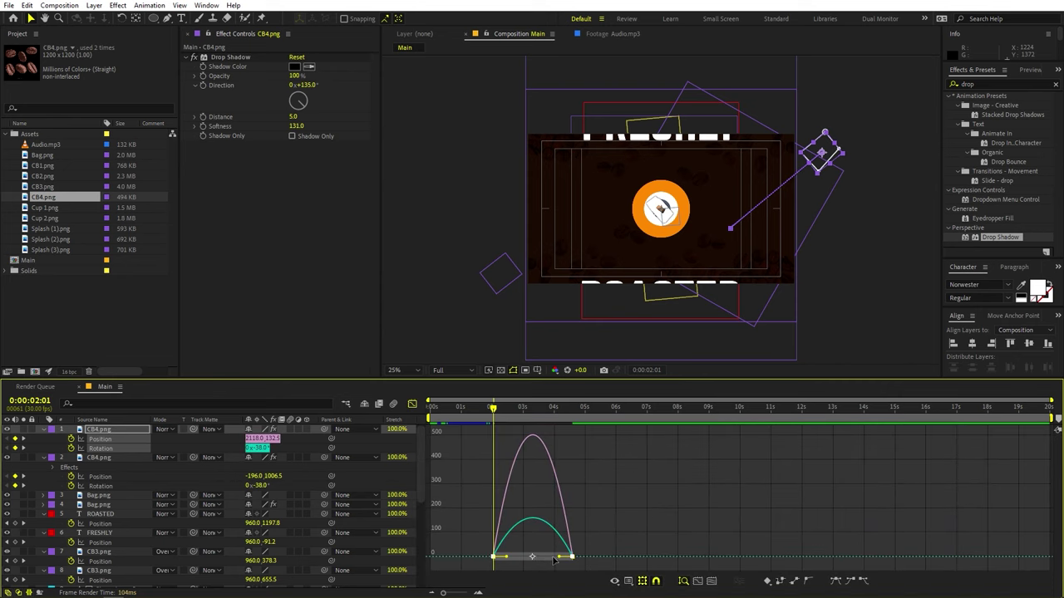
left_click_drag(558, 557, 490, 560)
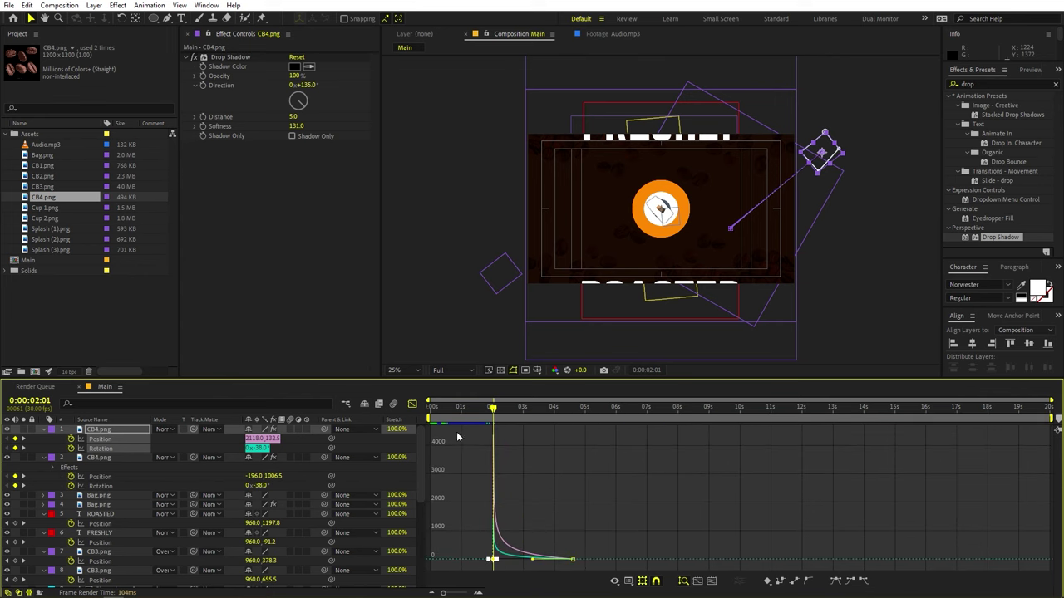
left_click(412, 405)
key("space")
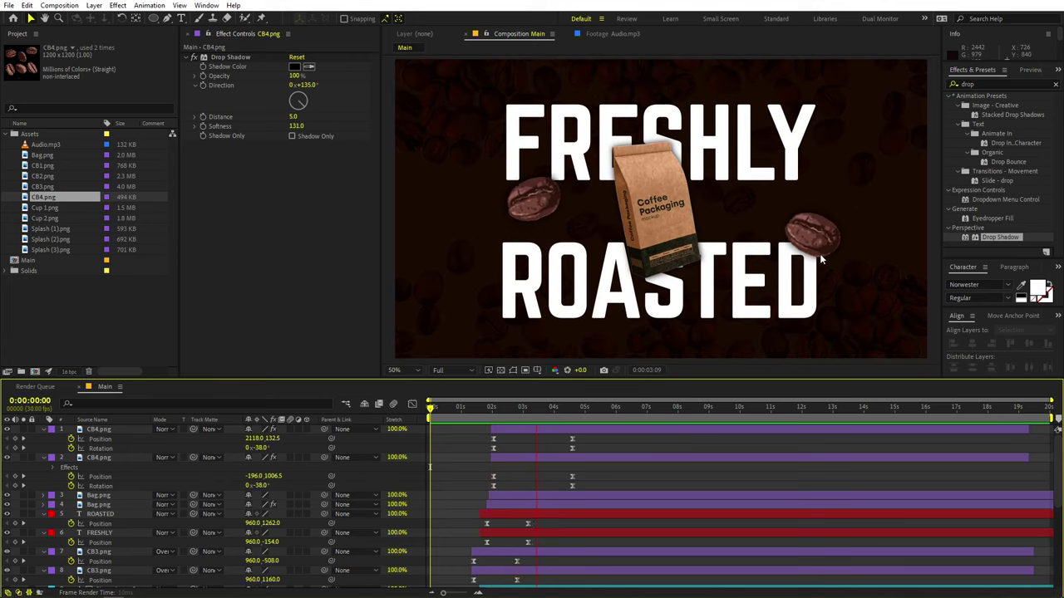
Shift the duplicate bean layer to start at about 2.3 seconds and preview the composition from the beginning.
left_click(540, 431)
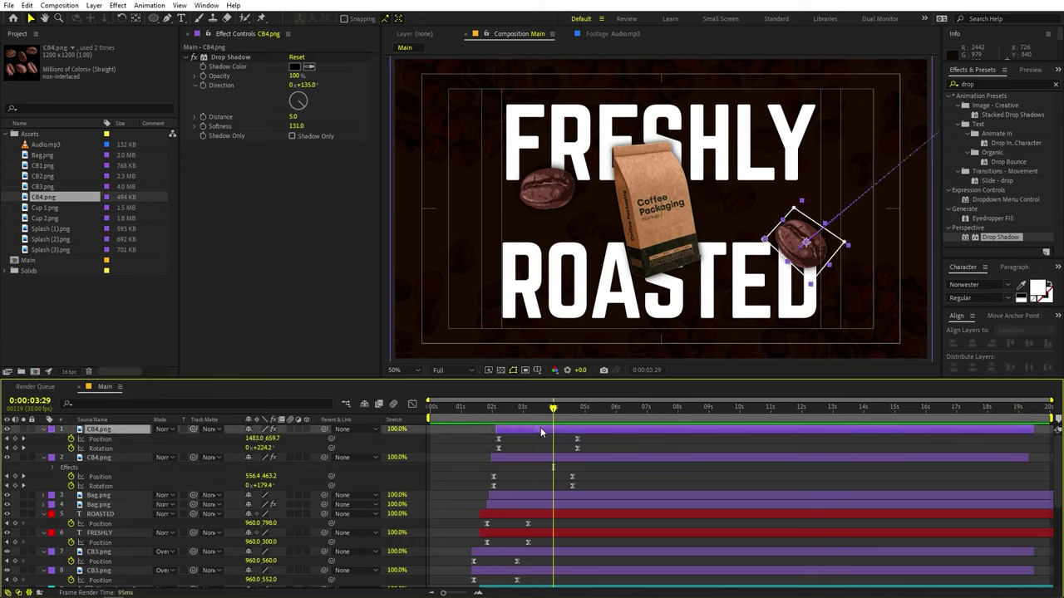
left_click_drag(540, 431, 545, 432)
key("Home")
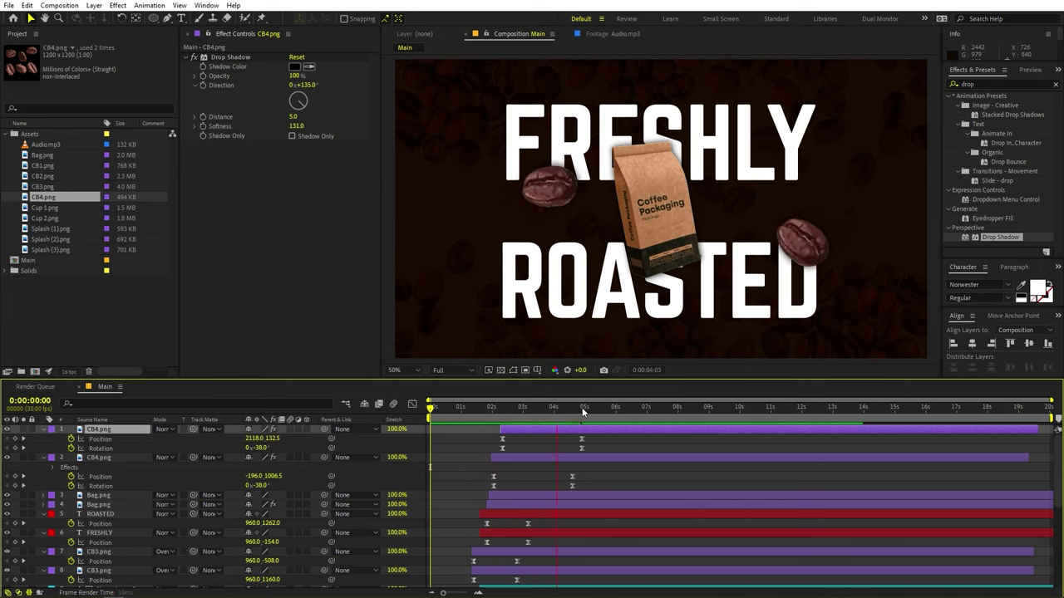
key("space")
Collapse the revealed keyframe properties of all layers and return to the start of the composition.
key("ctrl+a")
key("u")
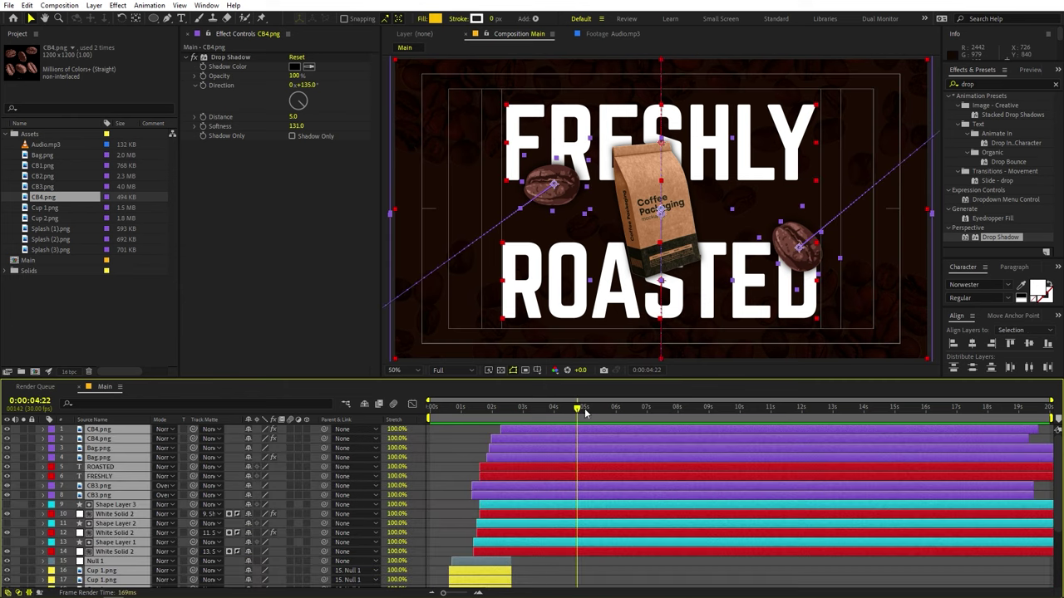
left_click_drag(584, 410, 407, 439)
left_click(484, 439)
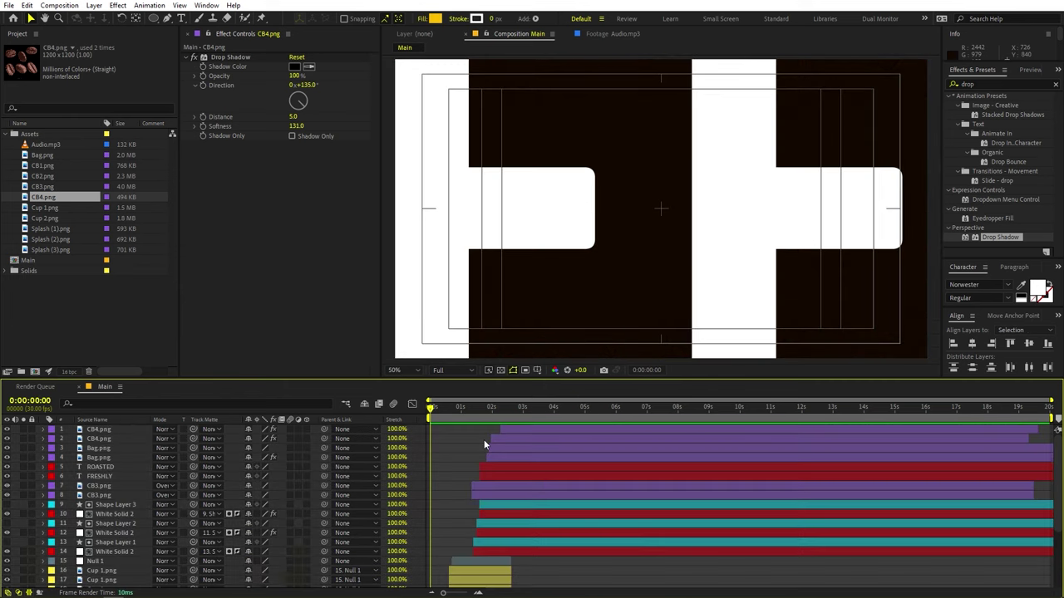
Add a 1920 × 1080 px white solid above all layers, starting at 0:00:02:19.
left_click_drag(478, 413, 554, 420)
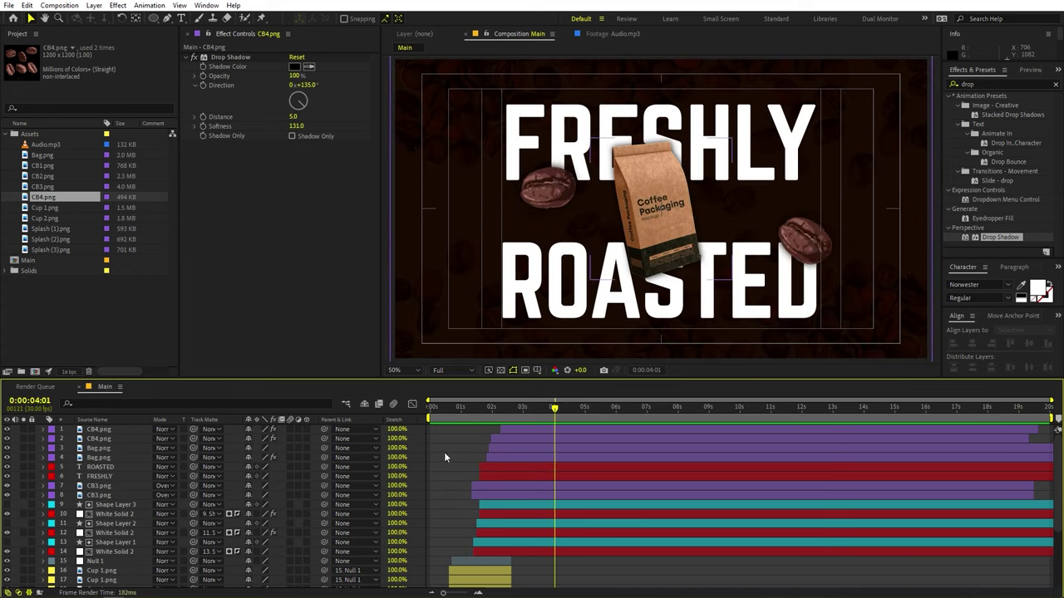
left_click(90, 323)
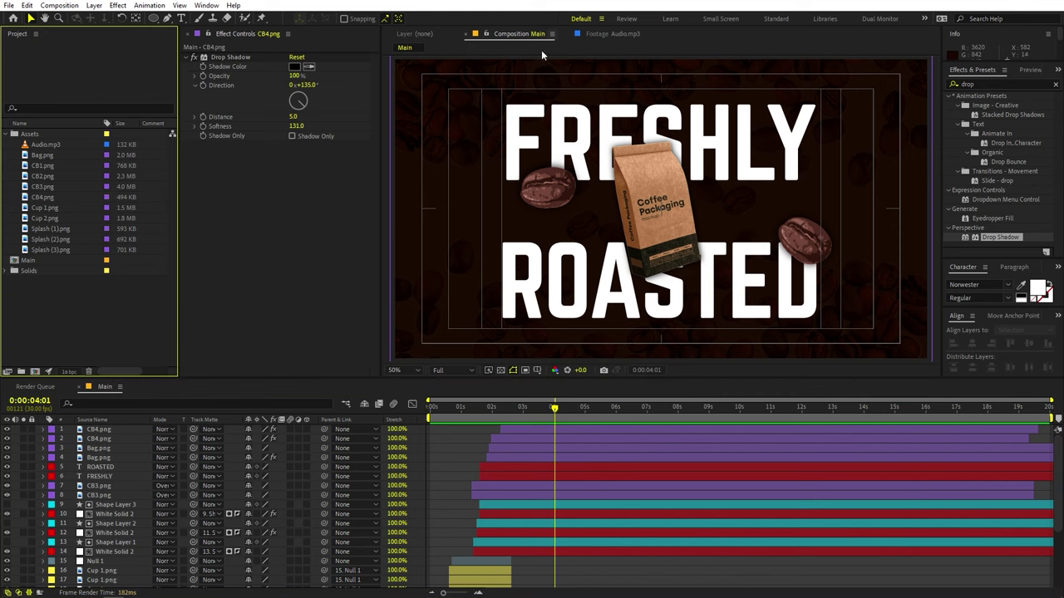
left_click(94, 5)
mouse_move(116, 22)
left_click(303, 34)
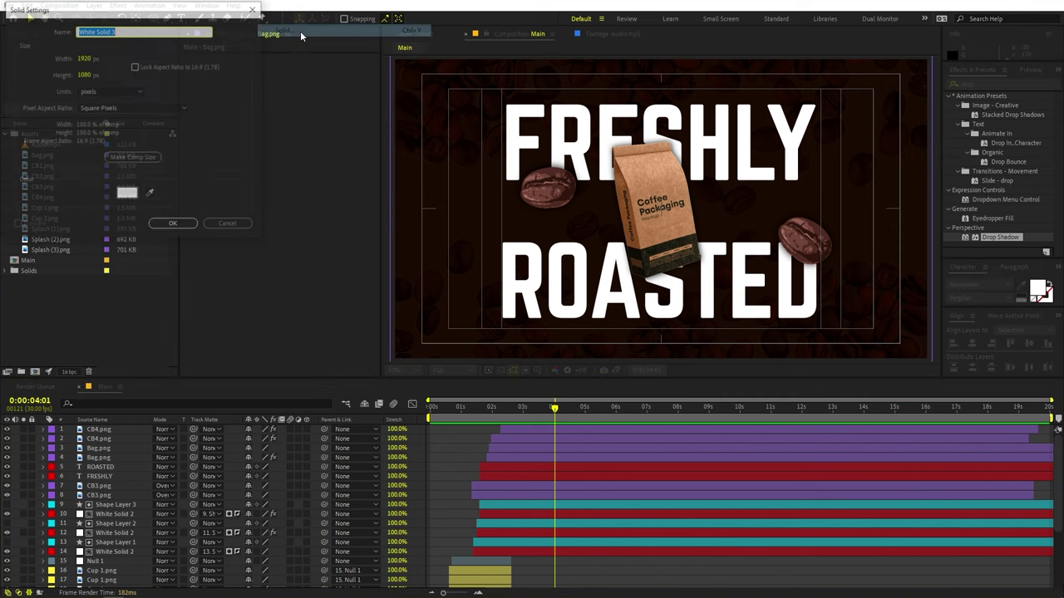
left_click(173, 224)
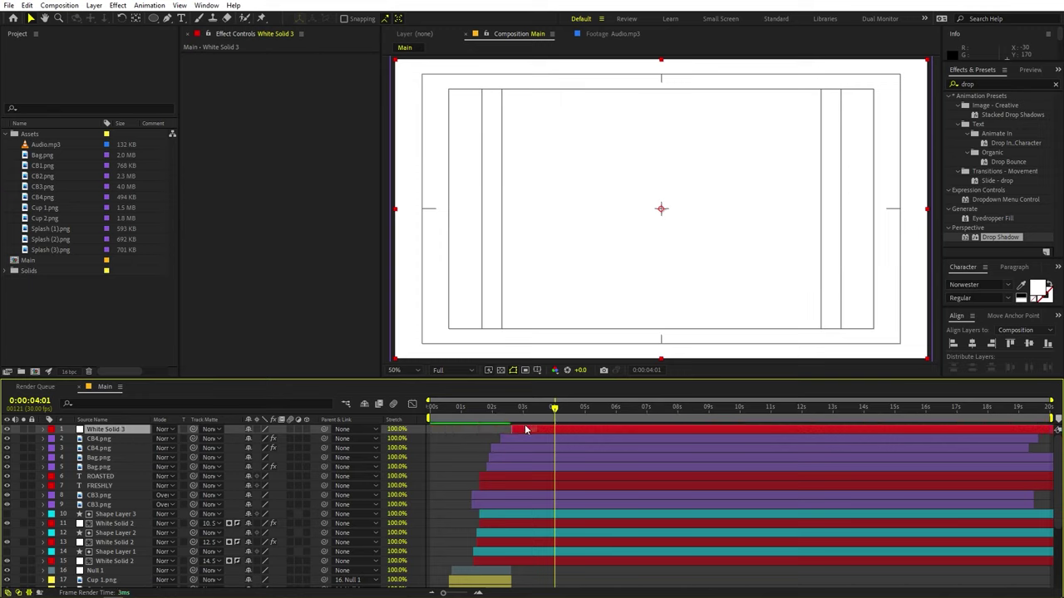
Keyframe the white solid's position at 960, 540 at 0:00:04:01 and above the frame at 960, -540 at 0:00:02:19.
key("p")
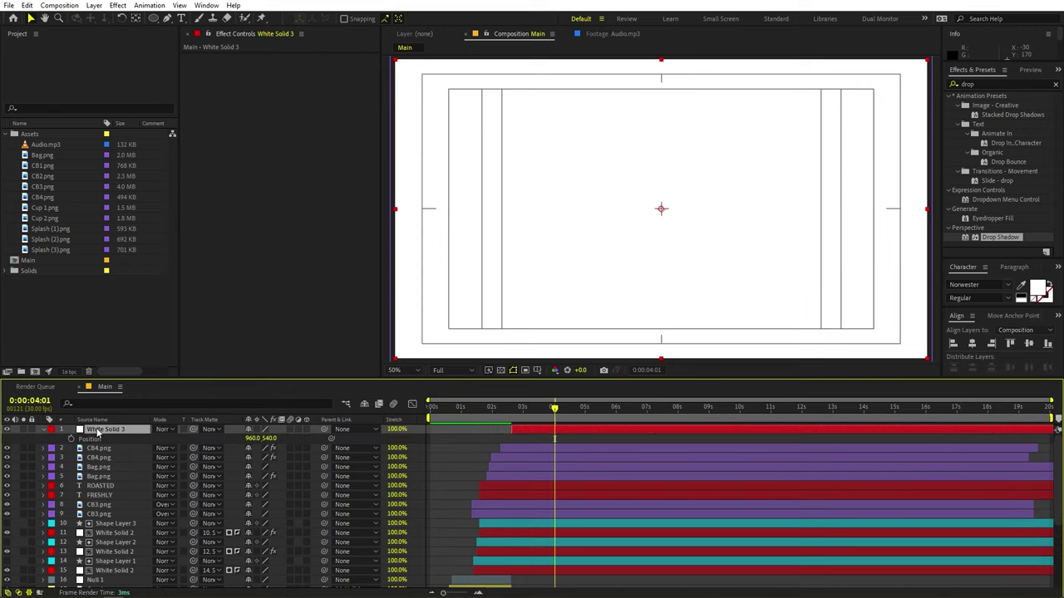
left_click(71, 439)
left_click_drag(530, 417, 516, 411)
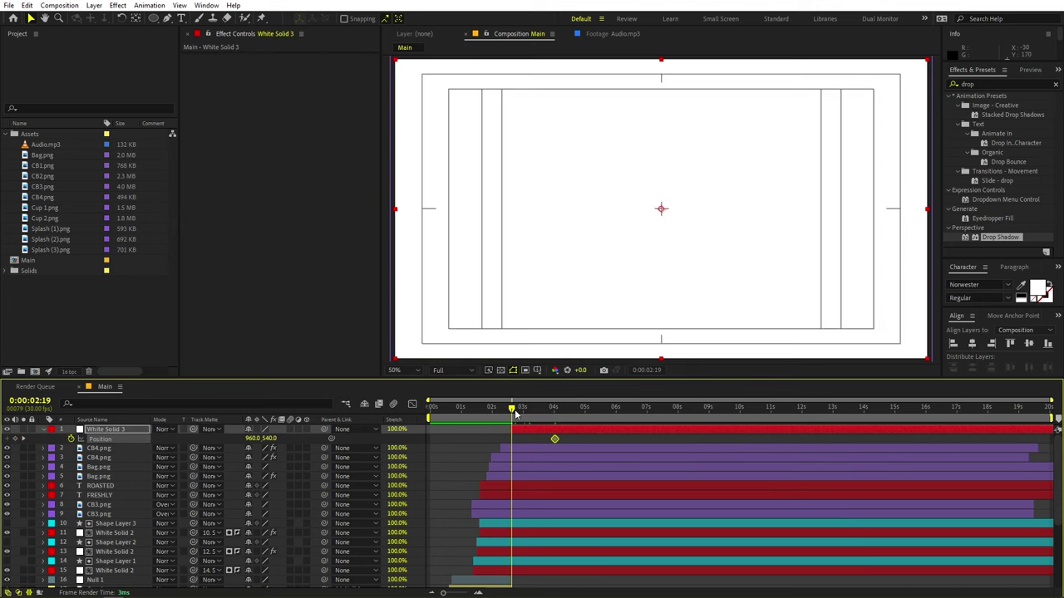
key("comma")
key("comma")
key("comma")
key("comma")
left_click_drag(670, 231, 657, 156)
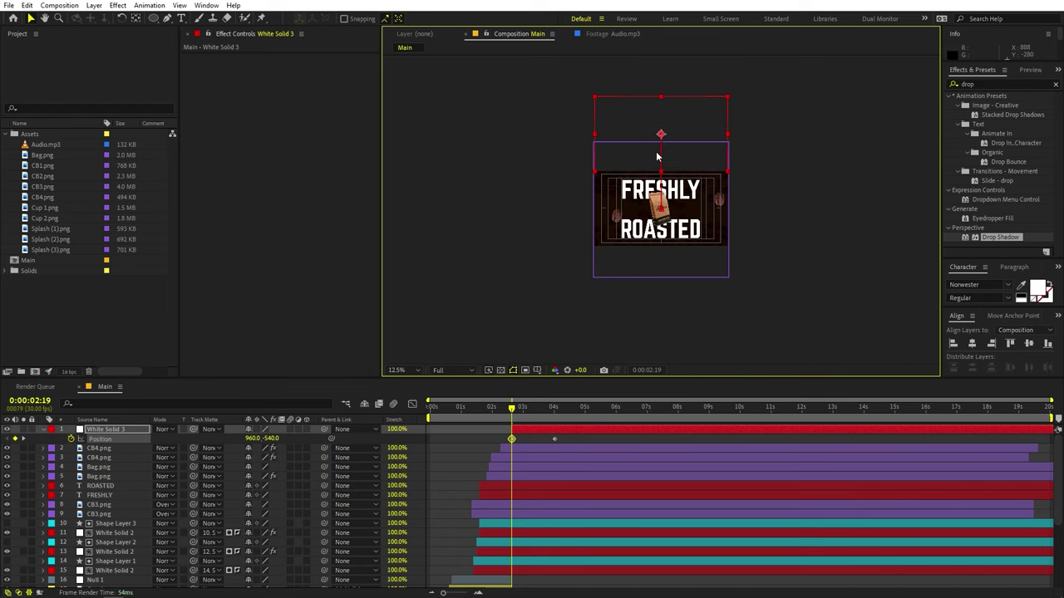
key("period")
key("period")
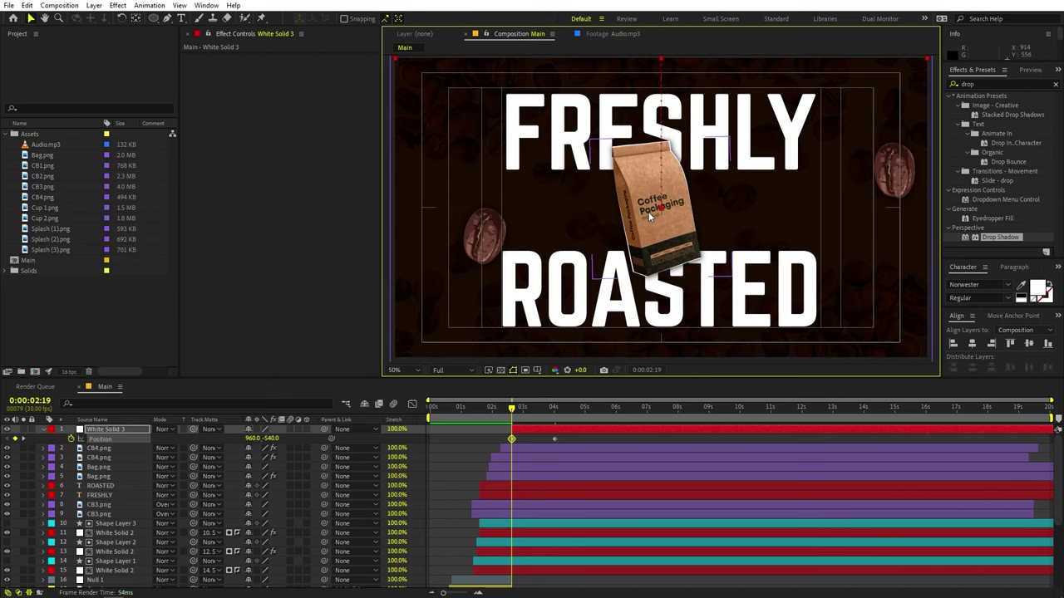
Easy ease the white solid's position keyframes, reshape the speed curve to peak early with a long slowdown, and preview the slide.
key("comma")
left_click_drag(567, 447, 463, 438)
key("F9")
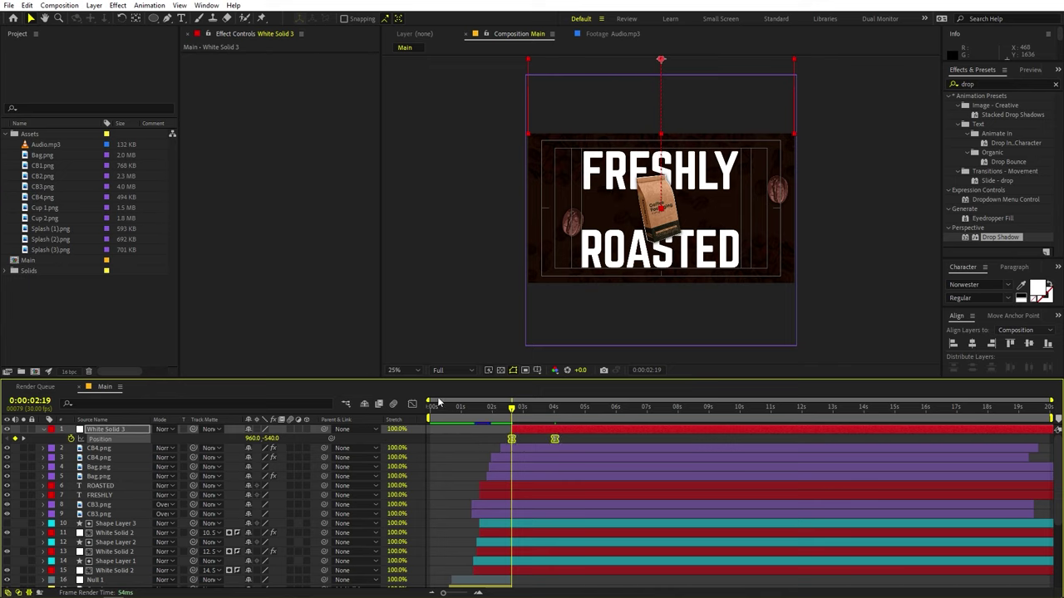
left_click(412, 404)
left_click_drag(641, 497, 518, 561)
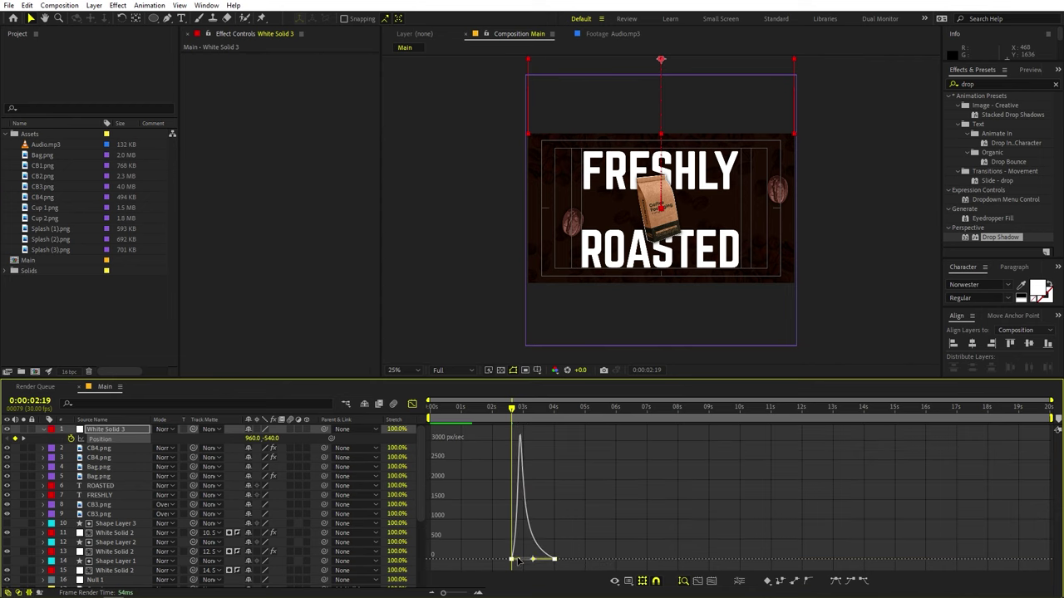
left_click(706, 581)
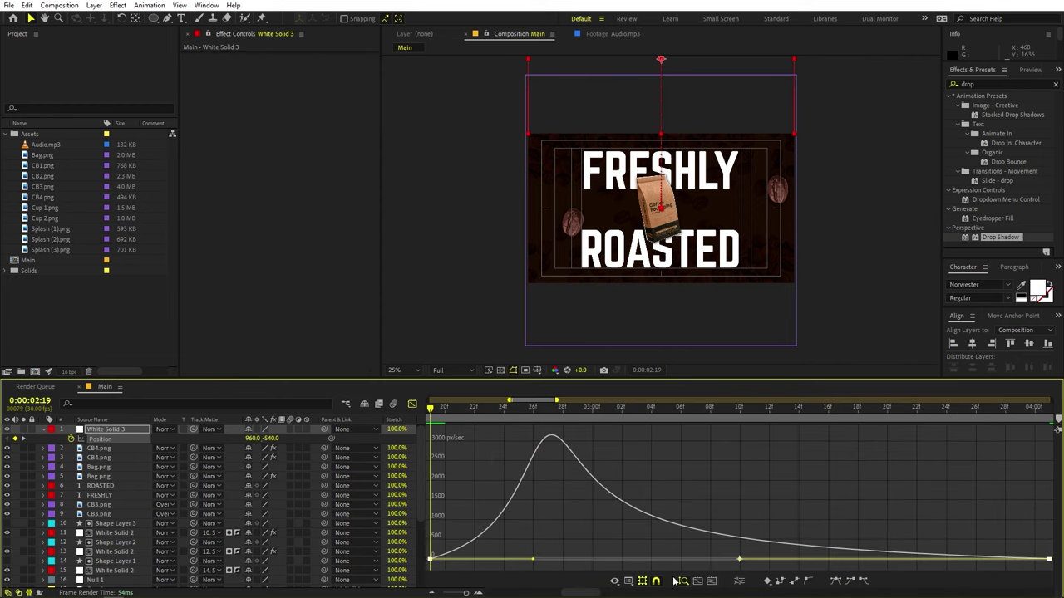
left_click(413, 403)
scroll(585, 463, "down", 4)
key("space")
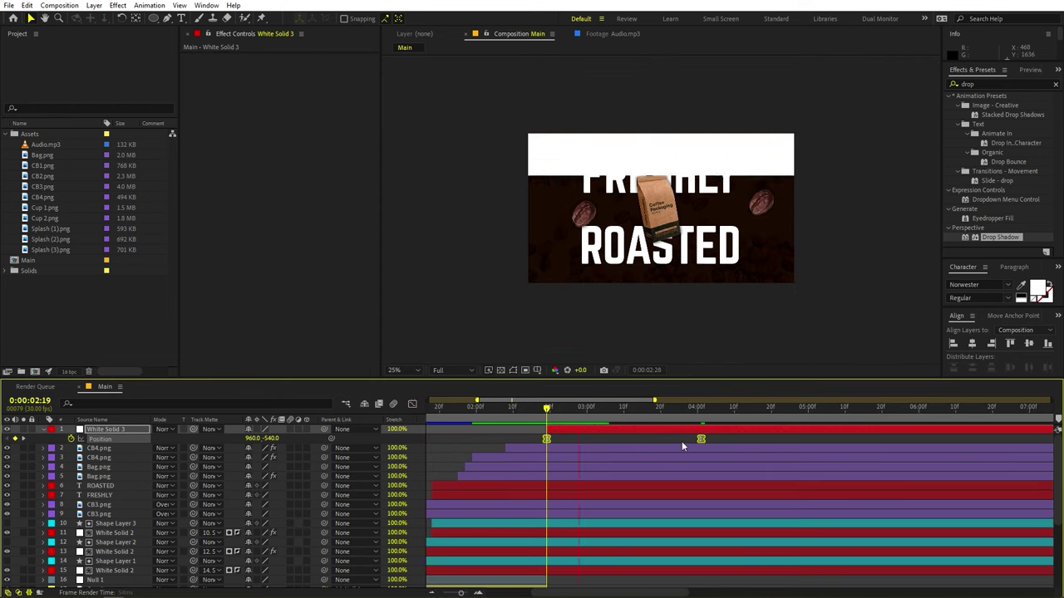
key("space")
Shift the white solid layer to start at about 3.8 seconds and preview its slide.
key("minus")
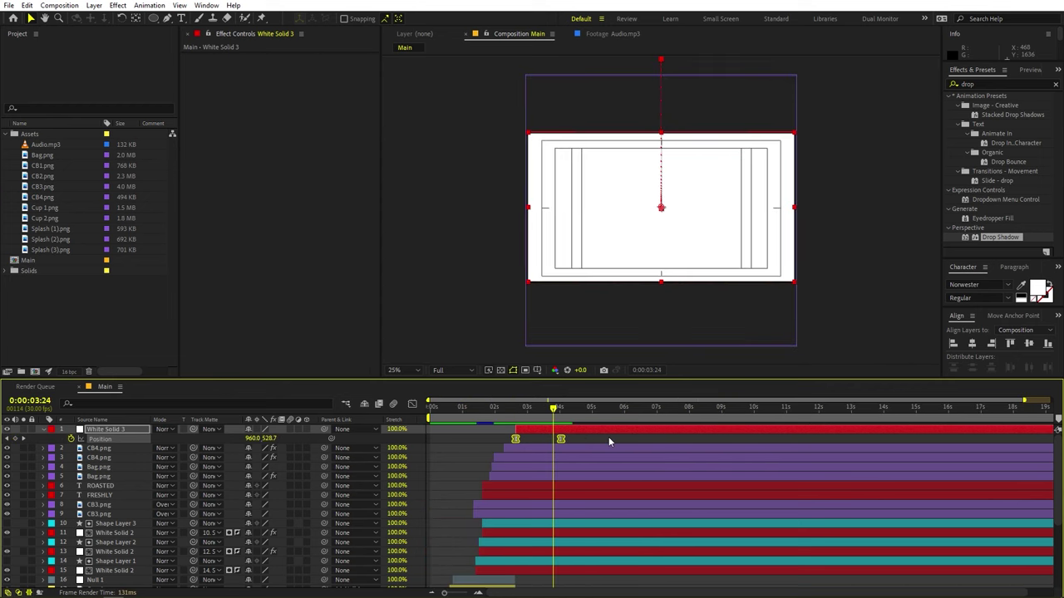
left_click_drag(553, 414, 607, 430)
left_click(462, 418)
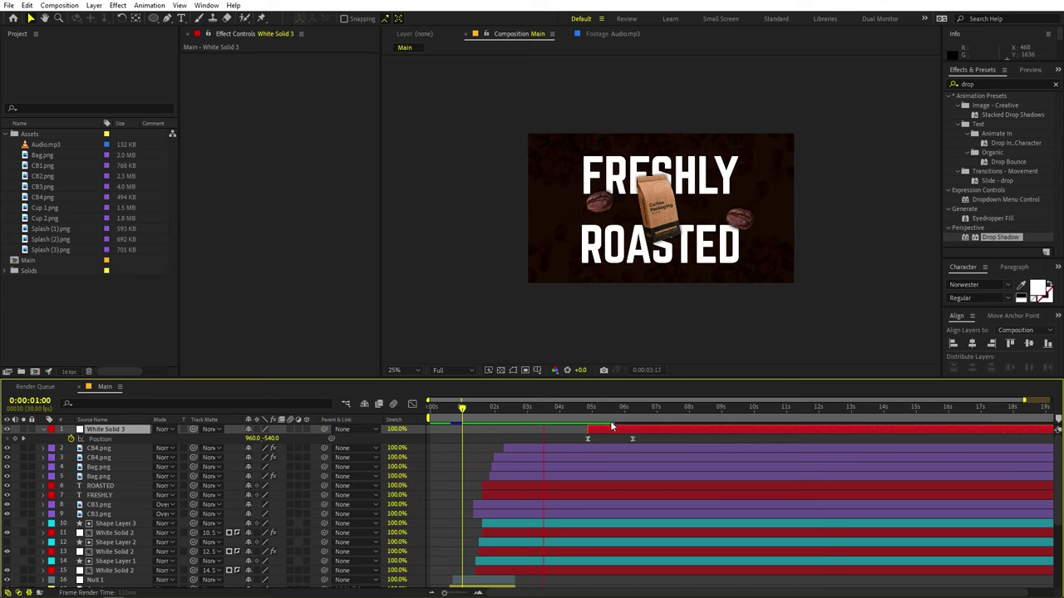
left_click_drag(593, 427, 578, 431)
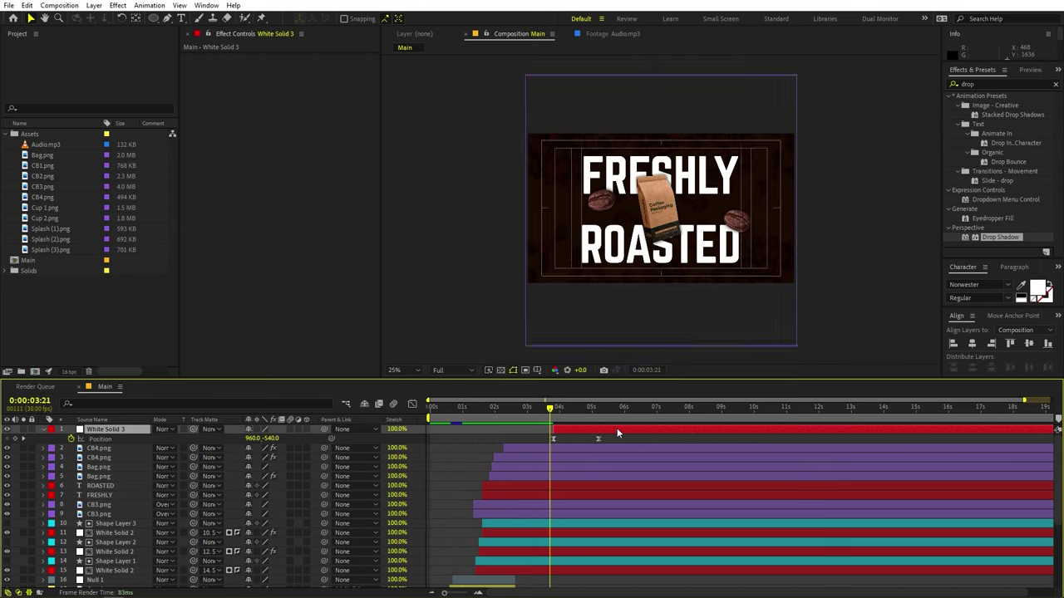
key("space")
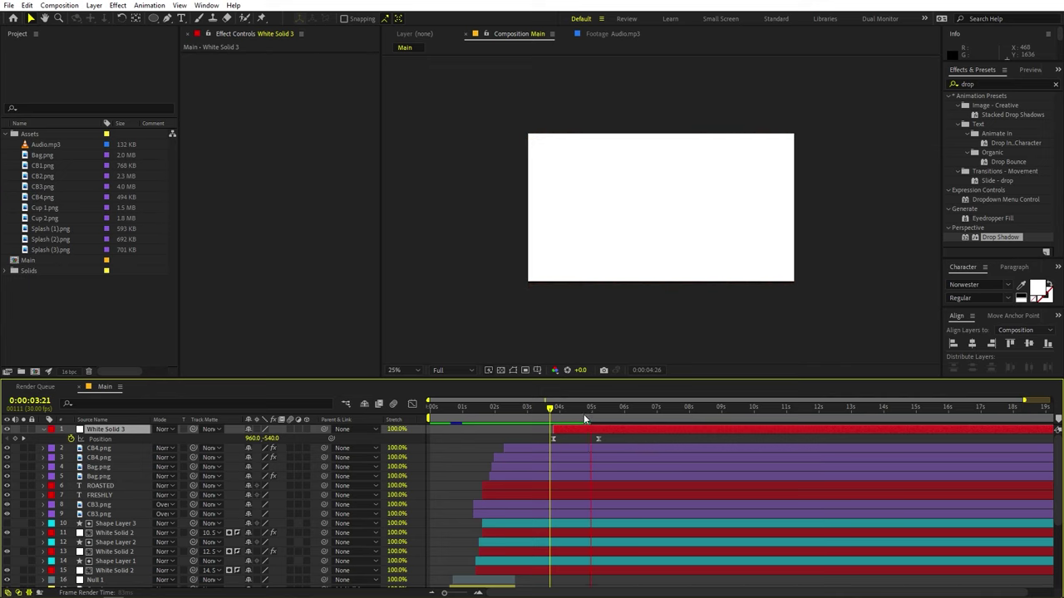
Duplicate the white solid and offset the upper copy to start a few frames later.
left_click_drag(583, 413, 570, 411)
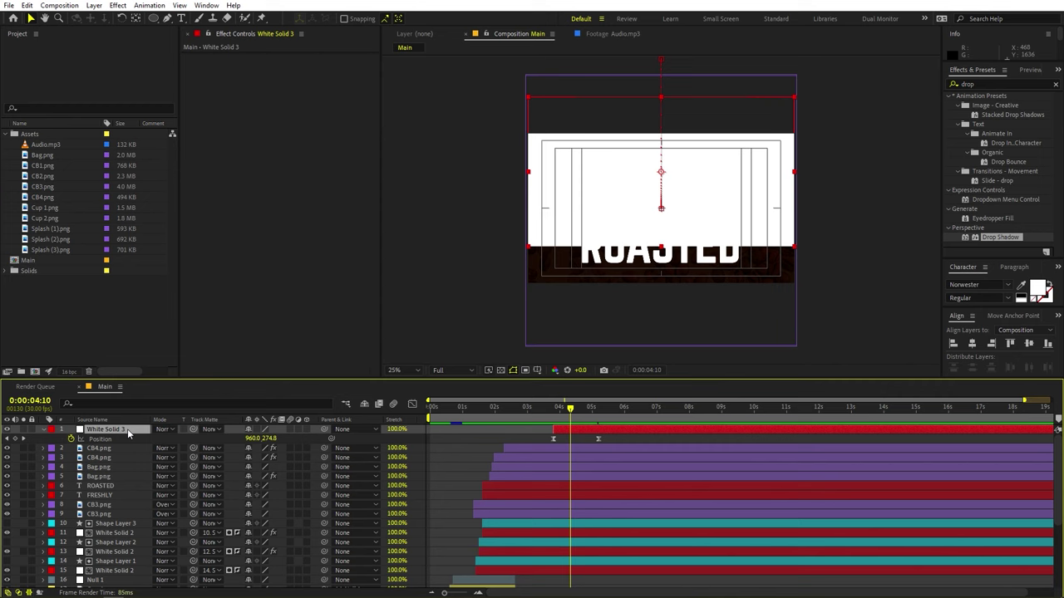
key("ctrl+d")
scroll(630, 255, "up", 2)
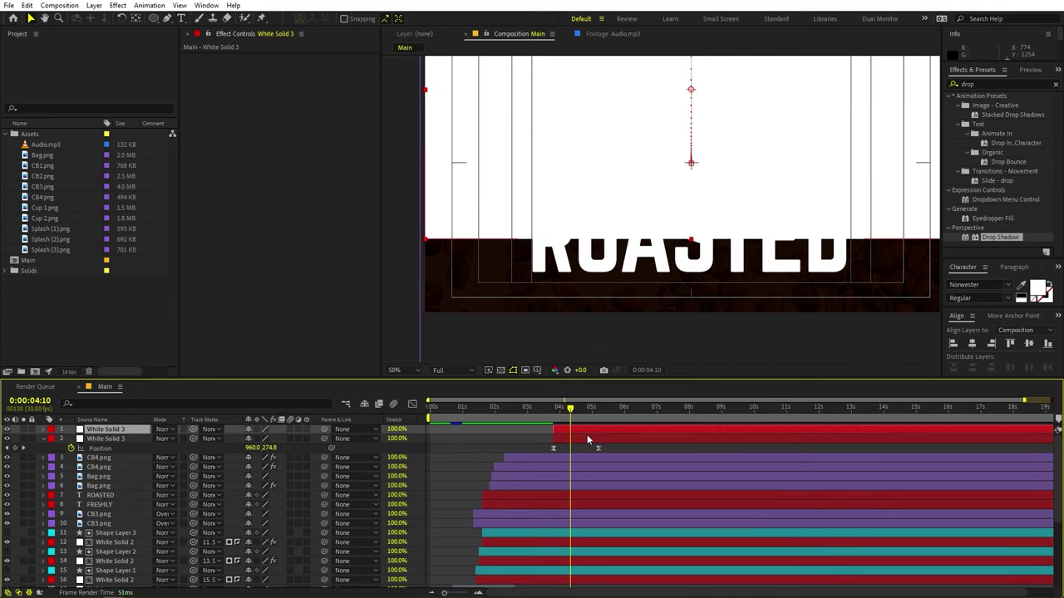
left_click_drag(586, 430, 590, 430)
Apply a Fill effect to the duplicated solid and set its color to orange FF8A00.
left_click_drag(983, 85, 701, 118)
left_click(294, 85)
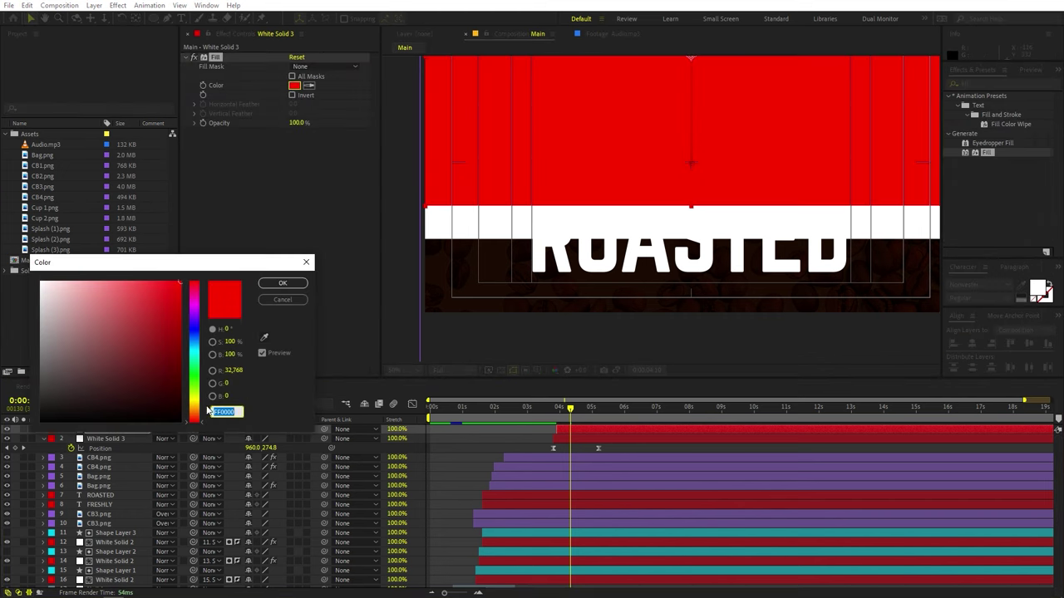
left_click(198, 415)
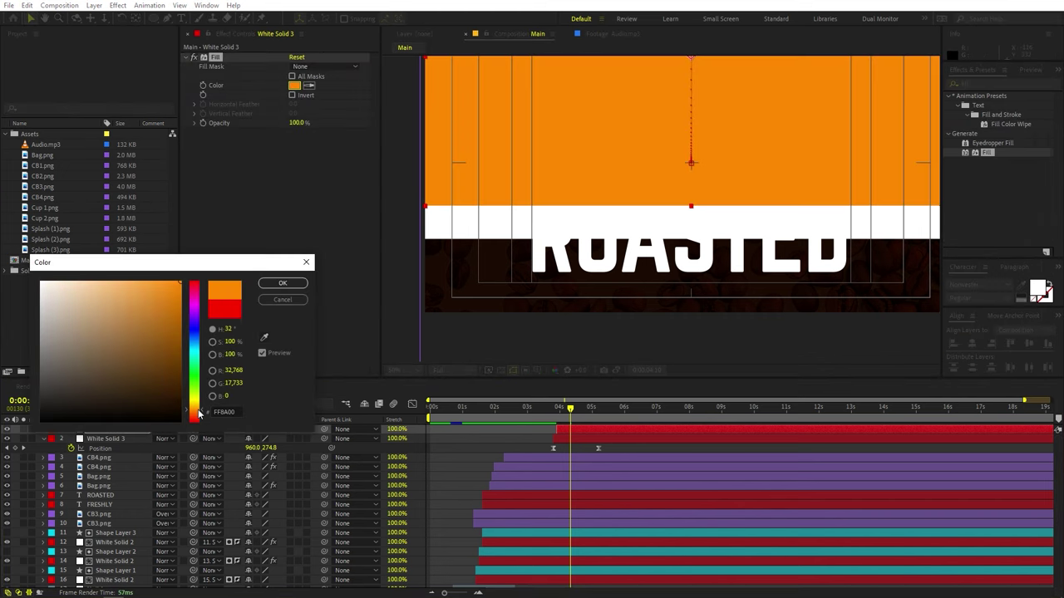
left_click(283, 282)
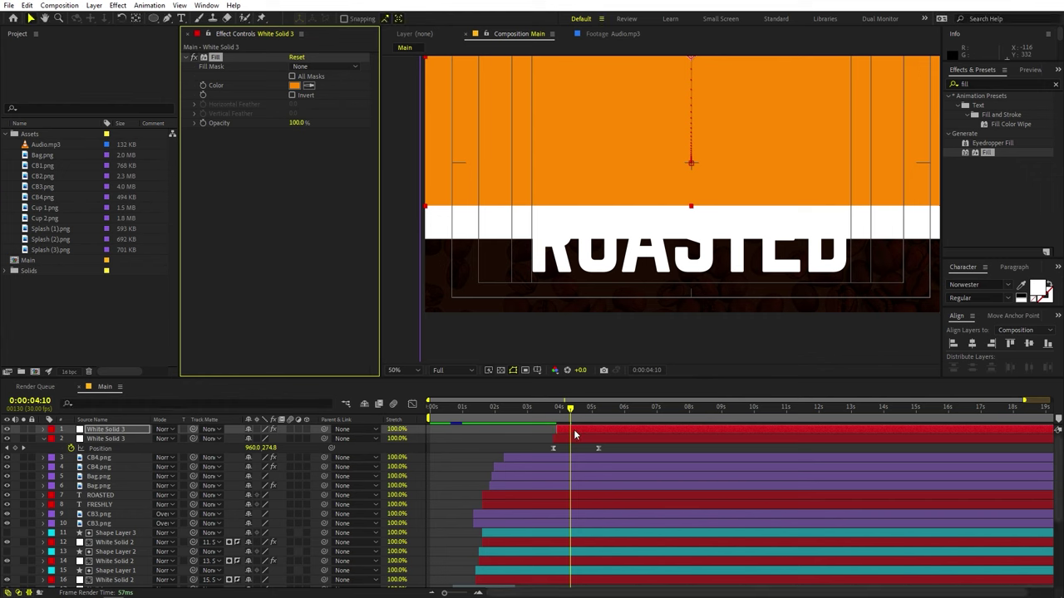
Duplicate the orange solid, start the copy slightly later, and sample its fill color from the composition's dark brown background.
key("ctrl+d")
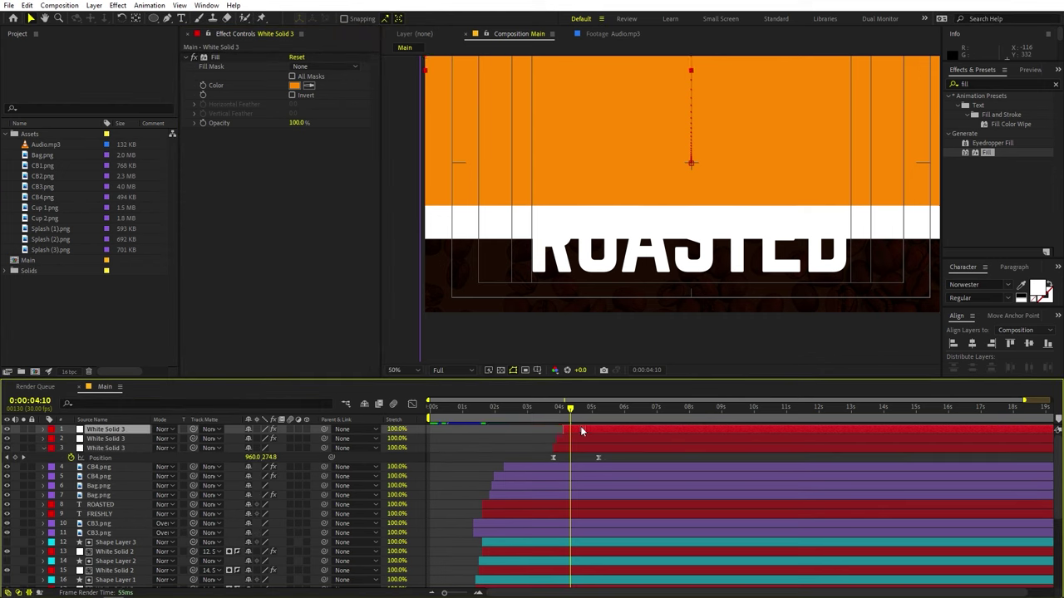
left_click(307, 88)
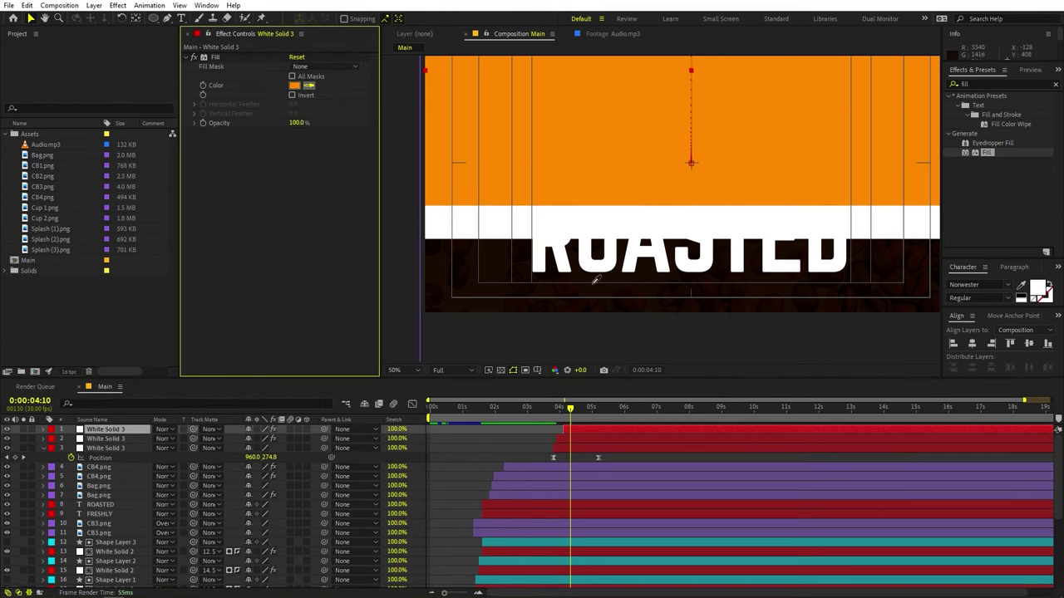
left_click(493, 261)
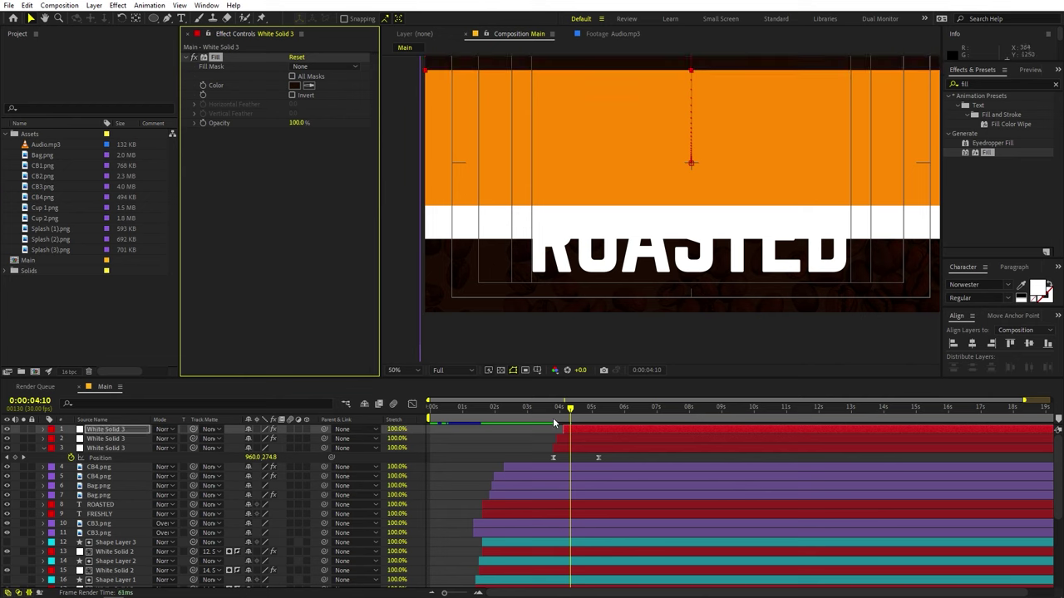
Preview the layered transition and shift the dark brown solid to start earlier, at about 4 seconds.
left_click_drag(554, 424, 524, 422)
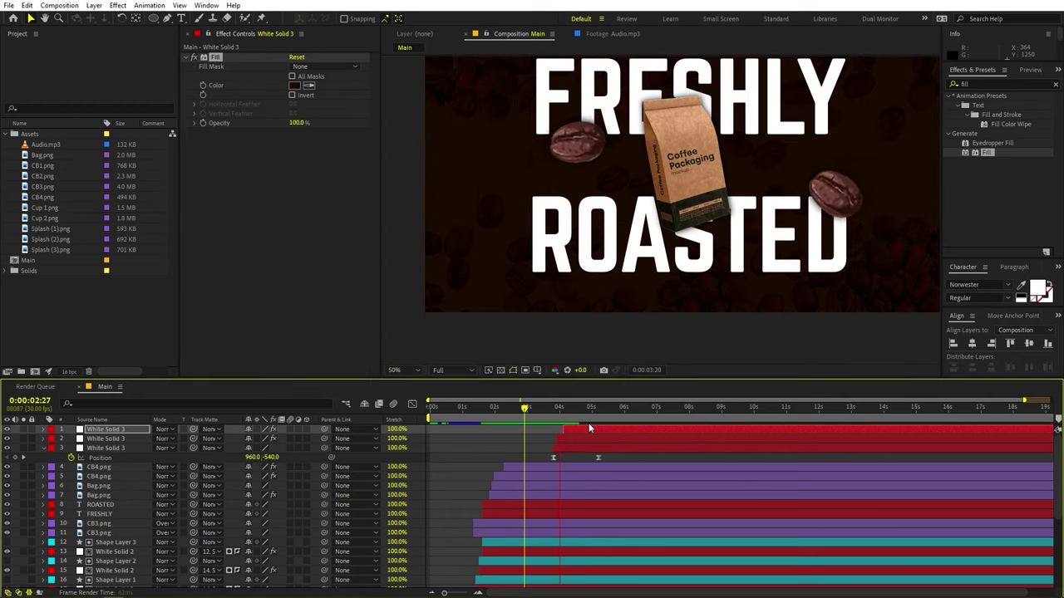
key("space")
scroll(548, 438, "up", 3)
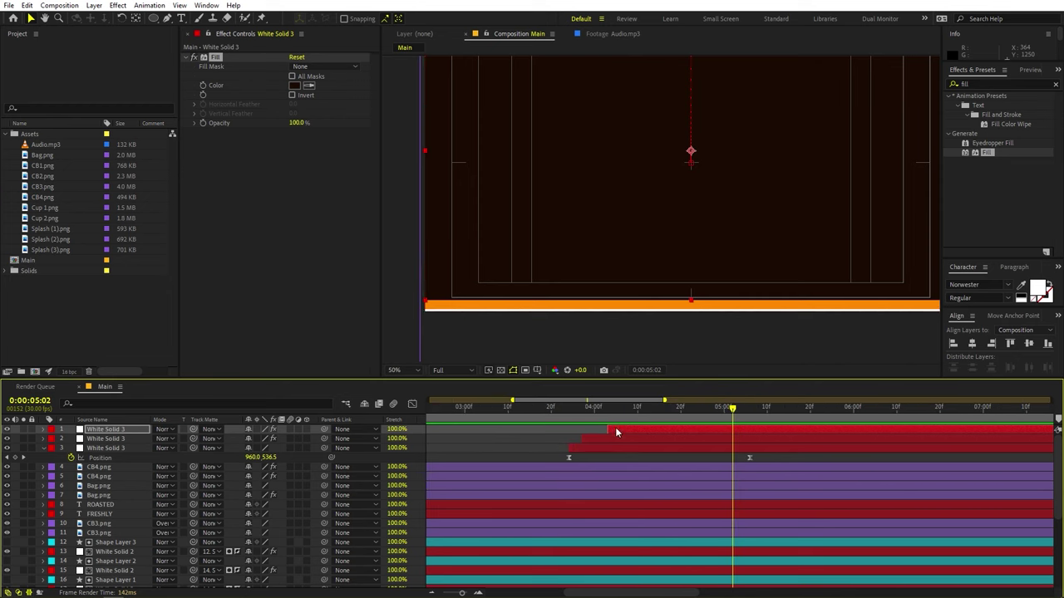
left_click_drag(569, 413, 605, 429)
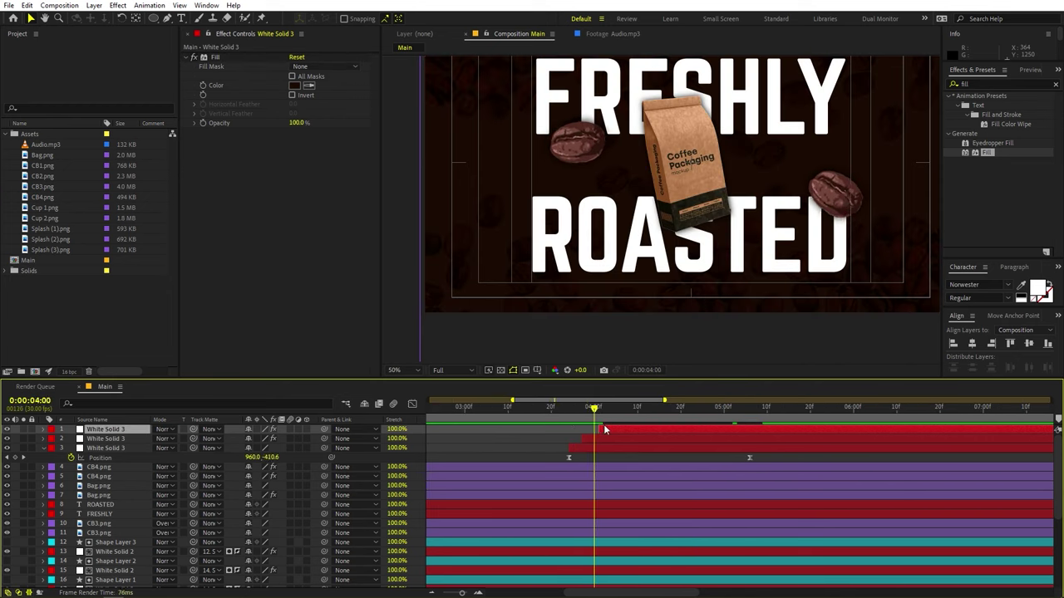
Shift all three transition solids together so the white one starts at about 0:00:03:29, and preview the transition.
scroll(605, 430, "down", 4)
key("shift+slash")
left_click_drag(533, 413, 587, 449)
left_click(577, 447, "shift")
key("space")
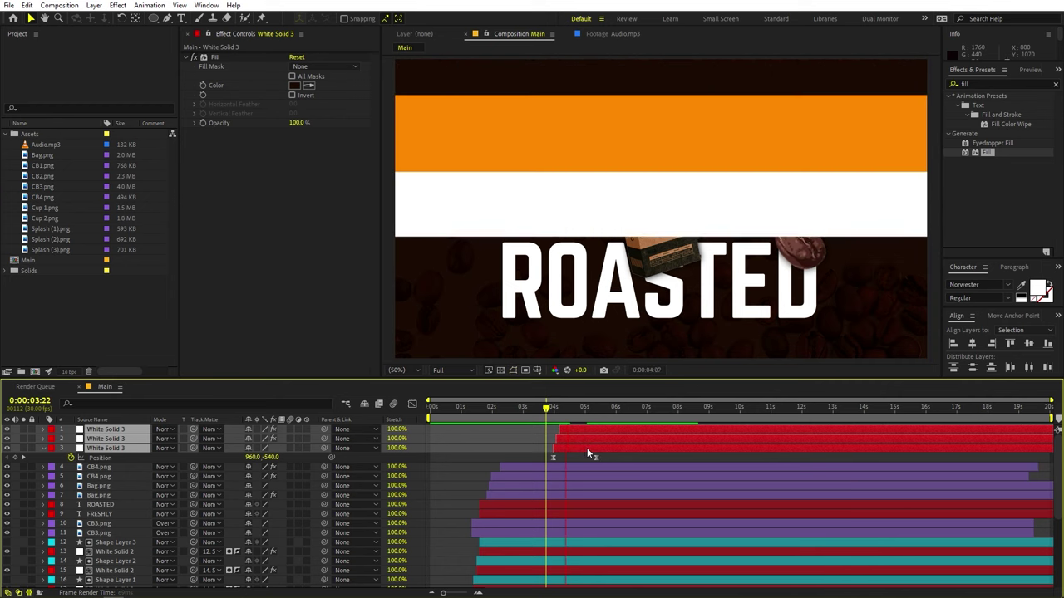
Add position keyframes to the ROASTED and FRESHLY text layers at 0:00:03:29.
left_click_drag(565, 412, 551, 415)
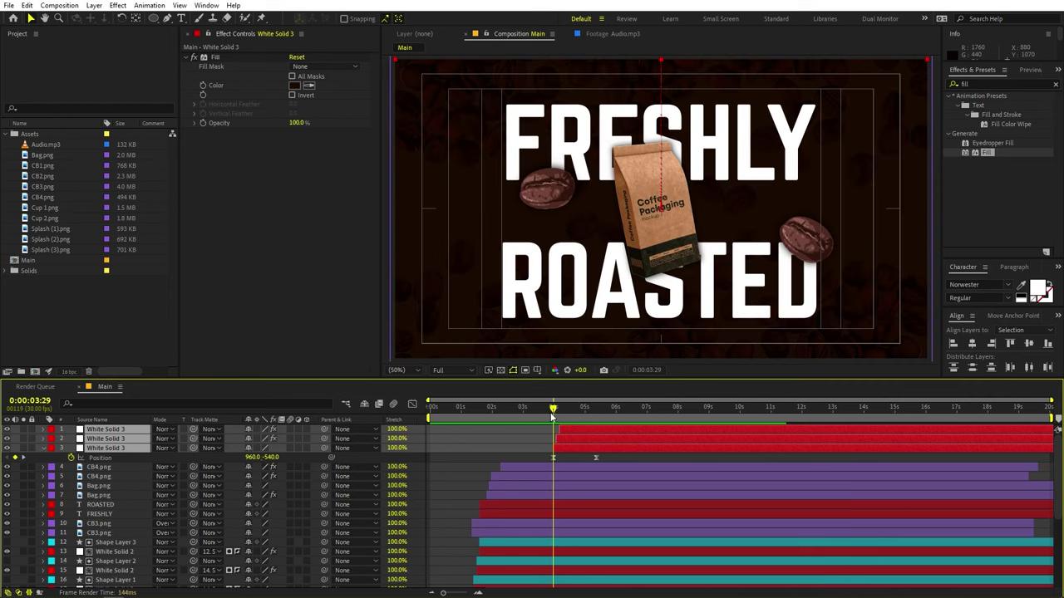
left_click(552, 467)
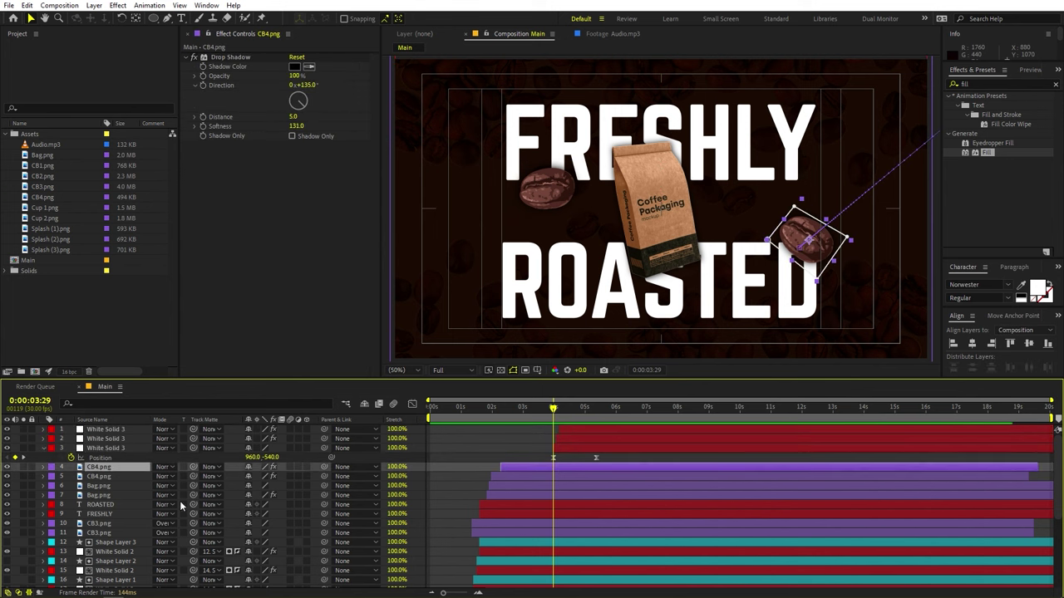
scroll(96, 490, "down", 1)
left_click(99, 486)
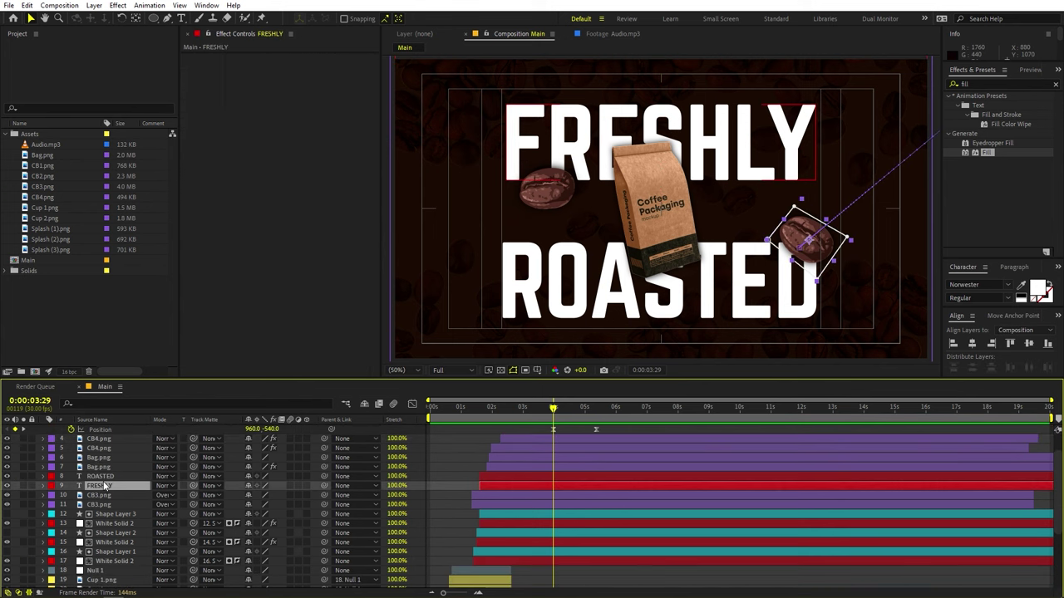
left_click(101, 477, "shift")
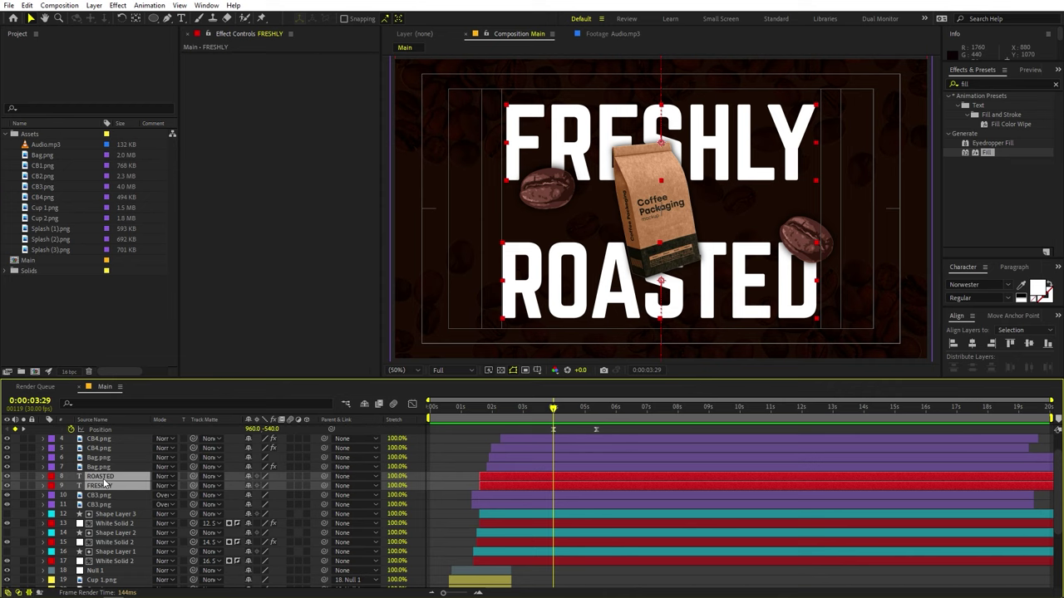
key("p")
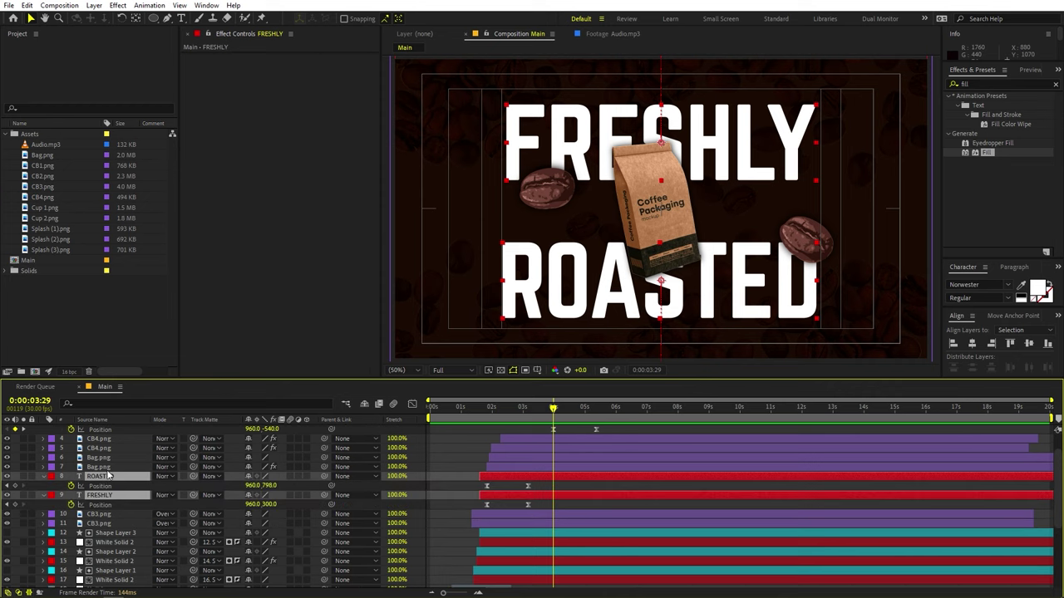
left_click(15, 486)
left_click(15, 504)
At 0:00:05:11, move both text layers below the frame, ROASTED to 960, 1298 and FRESHLY to 960, 1292.
left_click(597, 416)
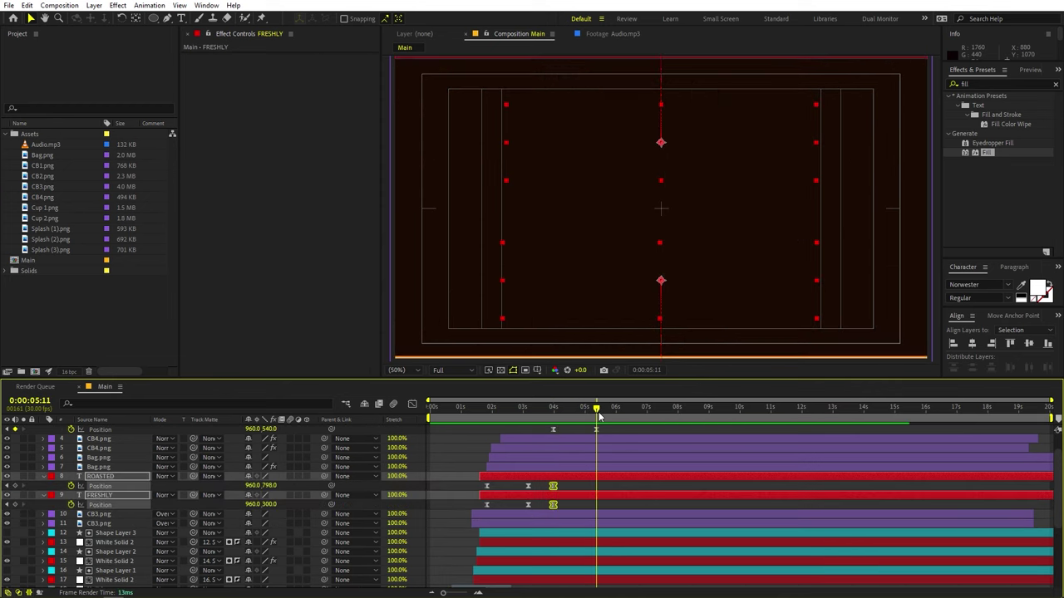
key("comma")
key("comma")
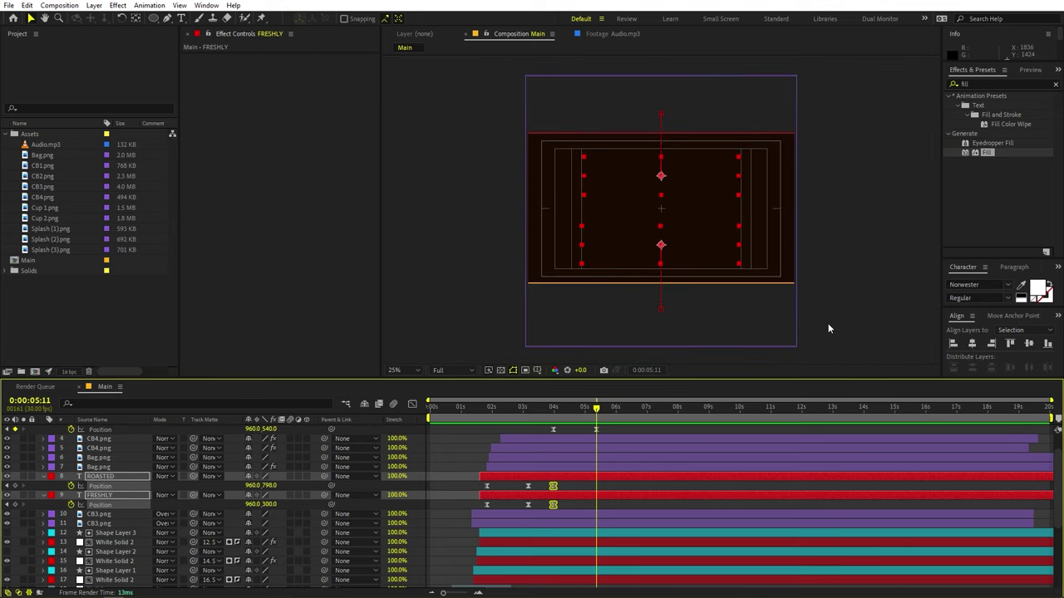
left_click(613, 484)
left_click(612, 477)
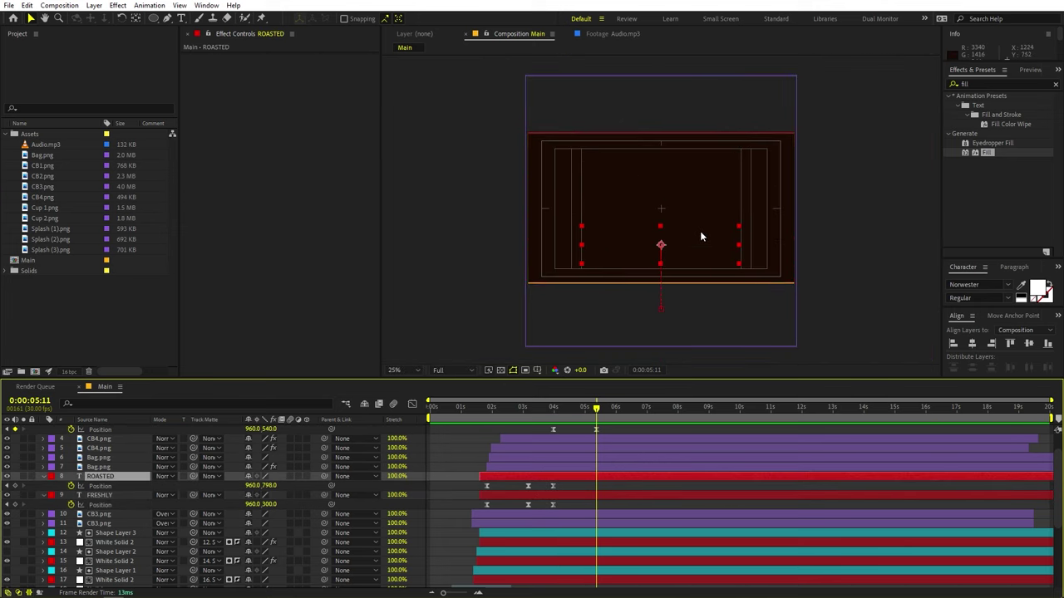
left_click_drag(695, 247, 690, 315)
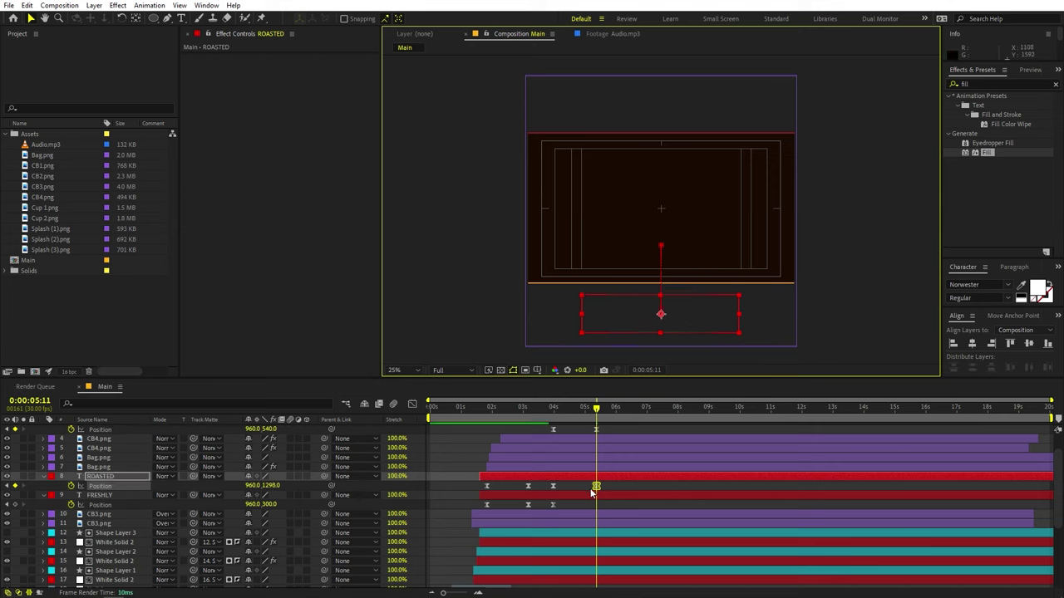
left_click_drag(687, 153, 691, 309)
Keyframe both bag layers' position at 960, 540 at 0:00:03:29 and below the frame at 960, 1352 at 0:00:05:11.
mouse_move(553, 412)
left_mouse_down()
mouse_move(574, 412)
mouse_move(552, 422)
left_mouse_up()
scroll(612, 244, "up", 2)
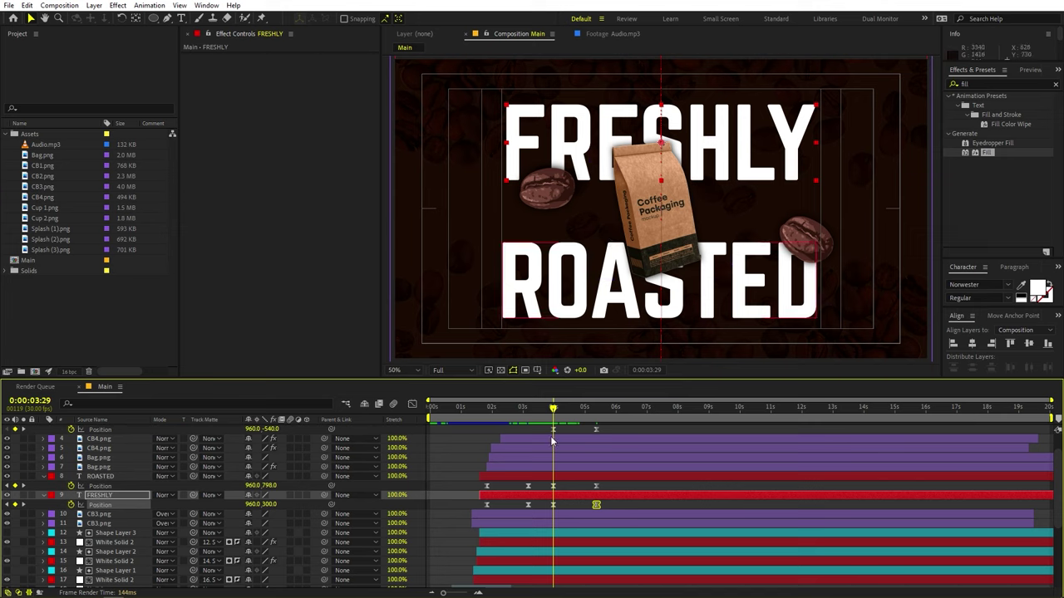
key("ctrl+shift+a")
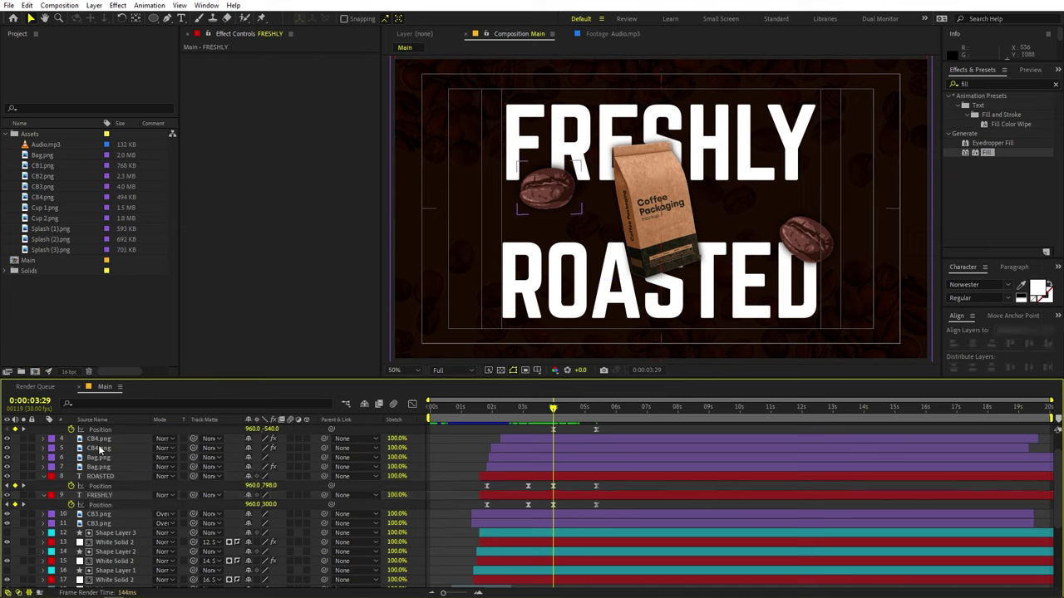
left_click(102, 458)
left_click(99, 468, "shift")
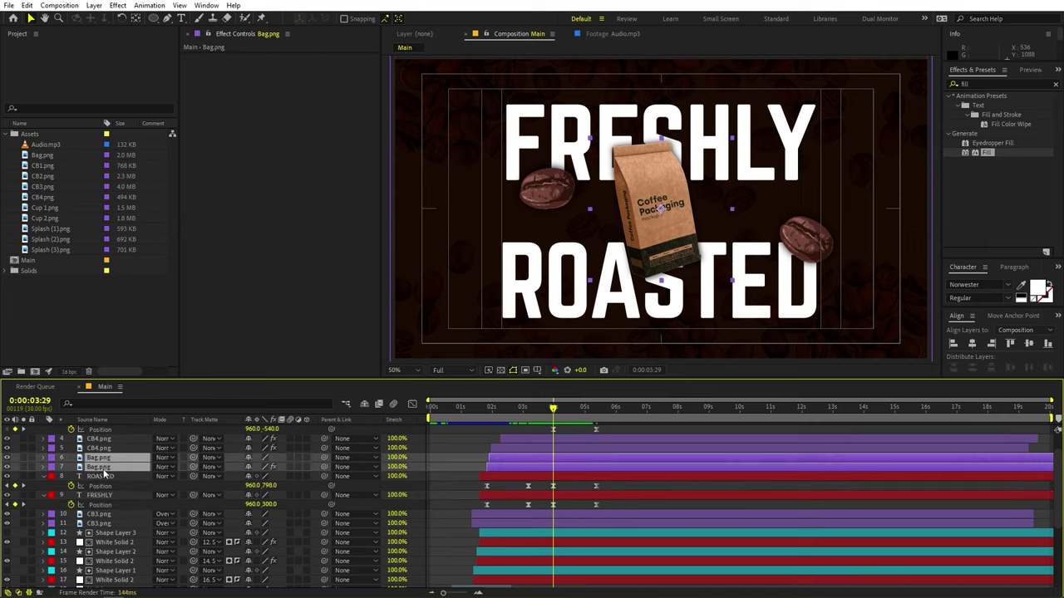
key("p")
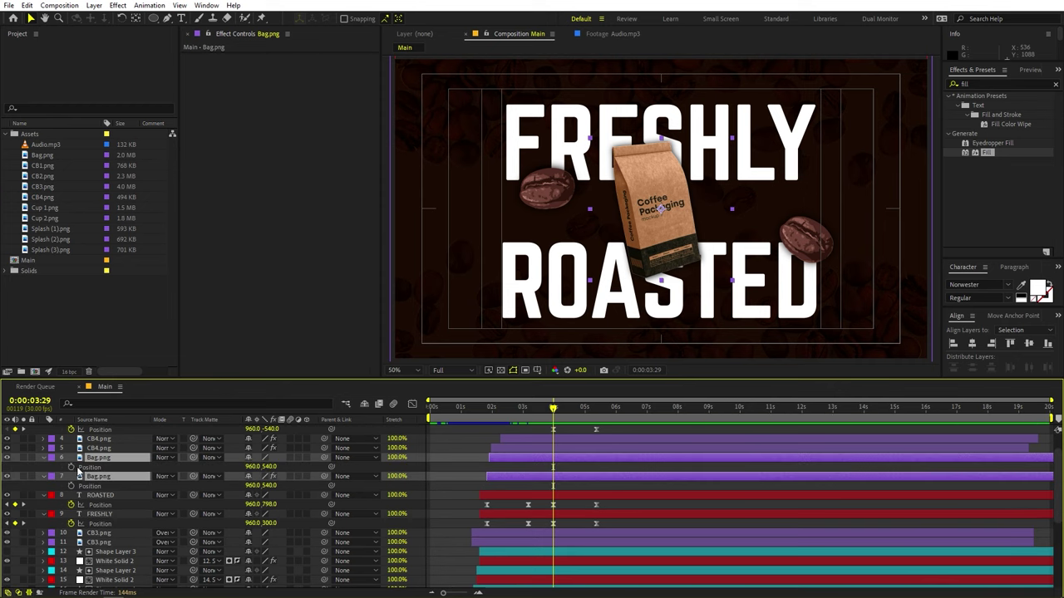
left_click(71, 467)
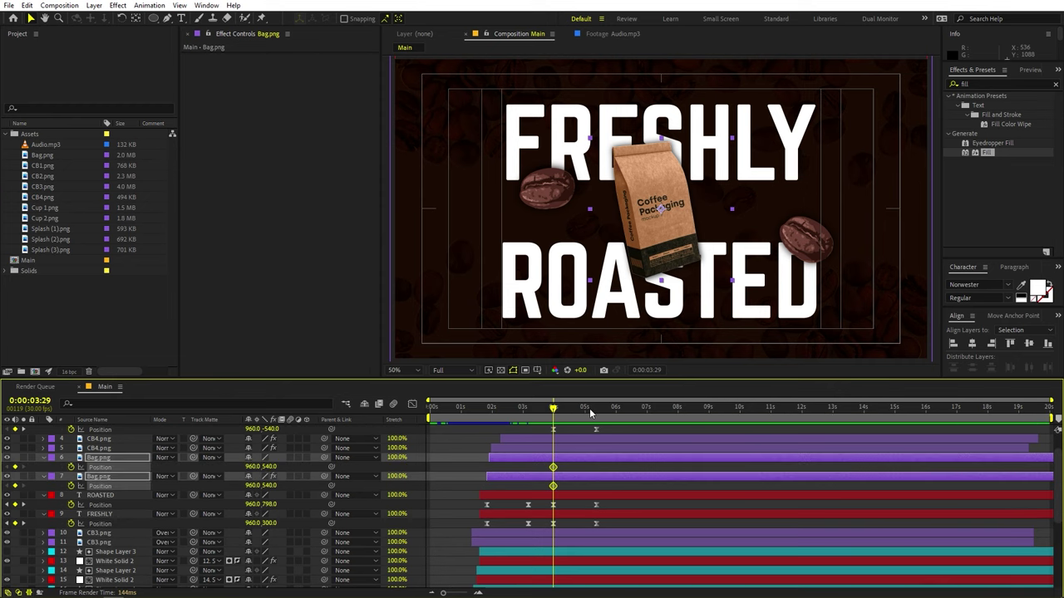
left_click_drag(589, 408, 595, 408)
left_click_drag(663, 213, 670, 426)
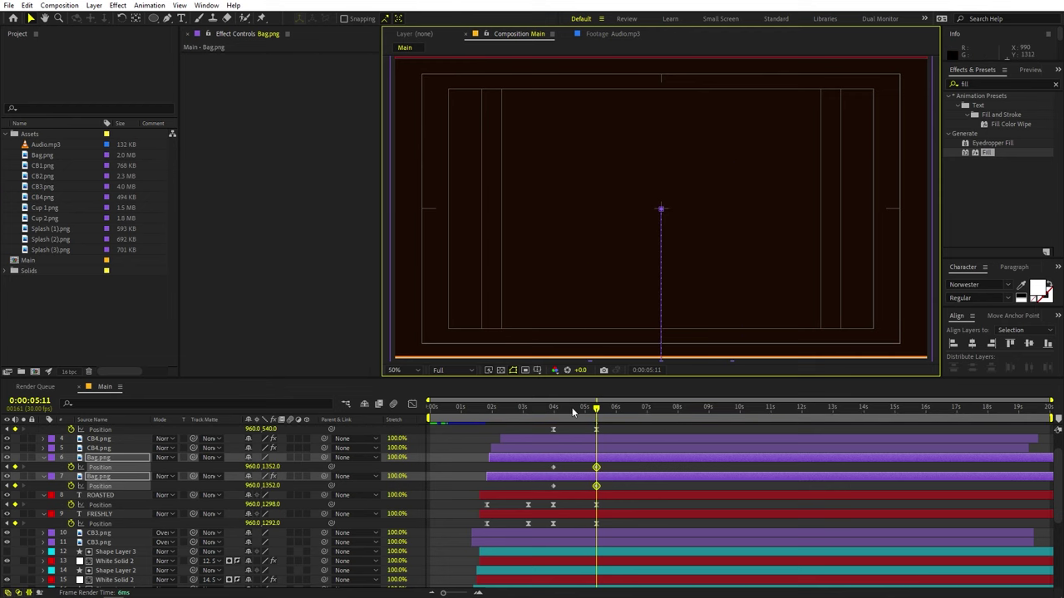
Preview the solid transition with the text and bag exit from around 0:00:03:16 to 0:00:04:17.
left_click_drag(577, 419, 546, 425)
key("space")
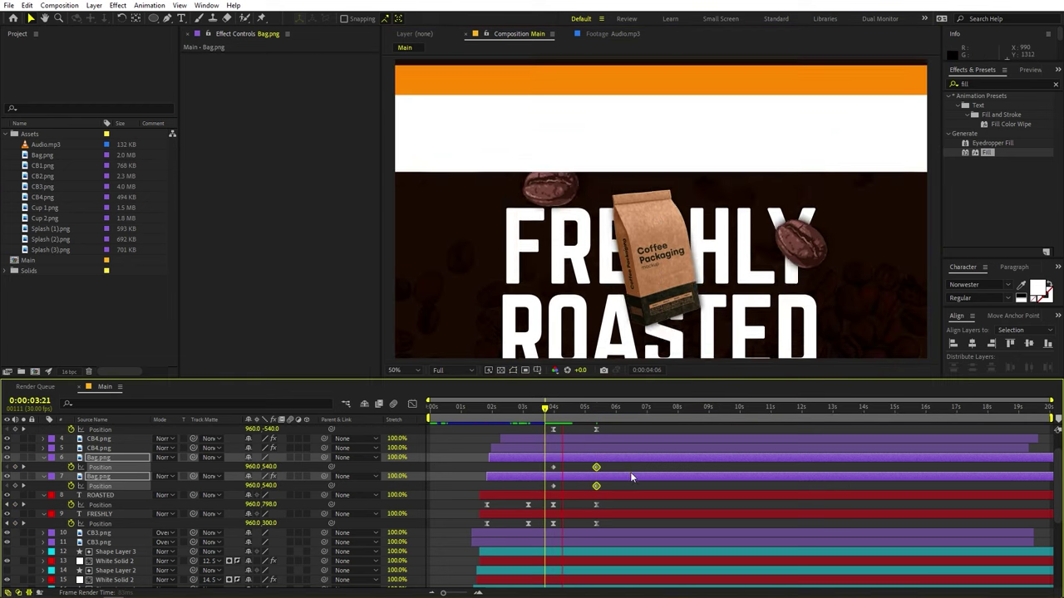
key("space")
left_click_drag(615, 459, 618, 468)
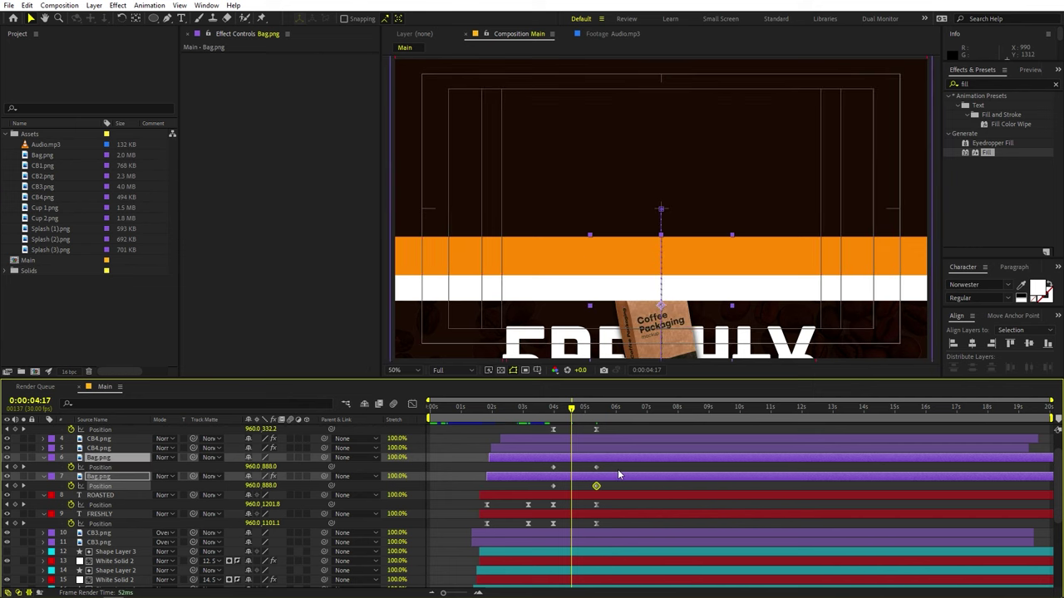
left_click(555, 411)
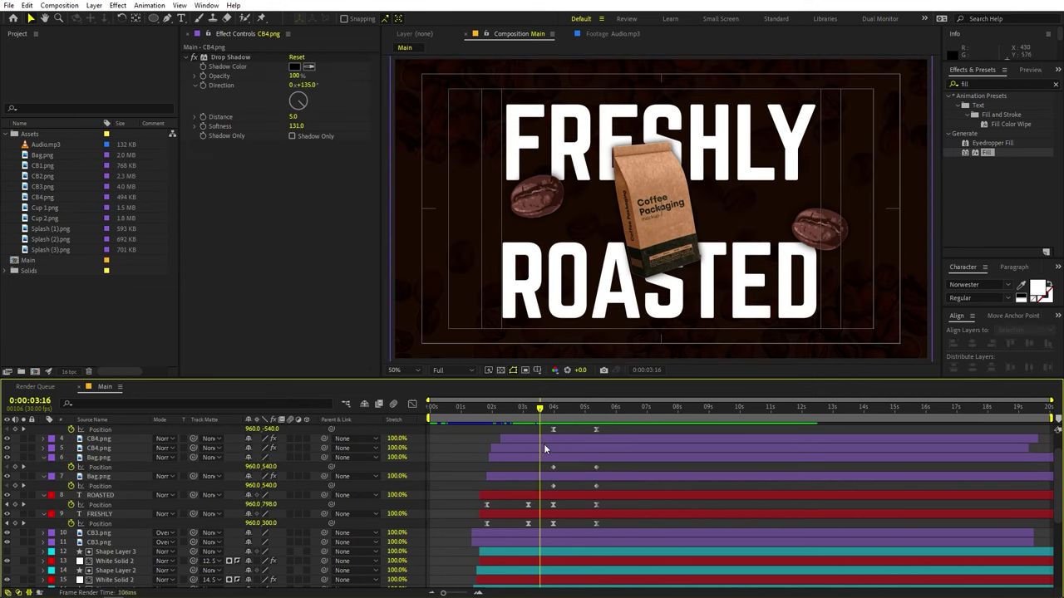
left_click_drag(544, 443, 579, 453)
key("space")
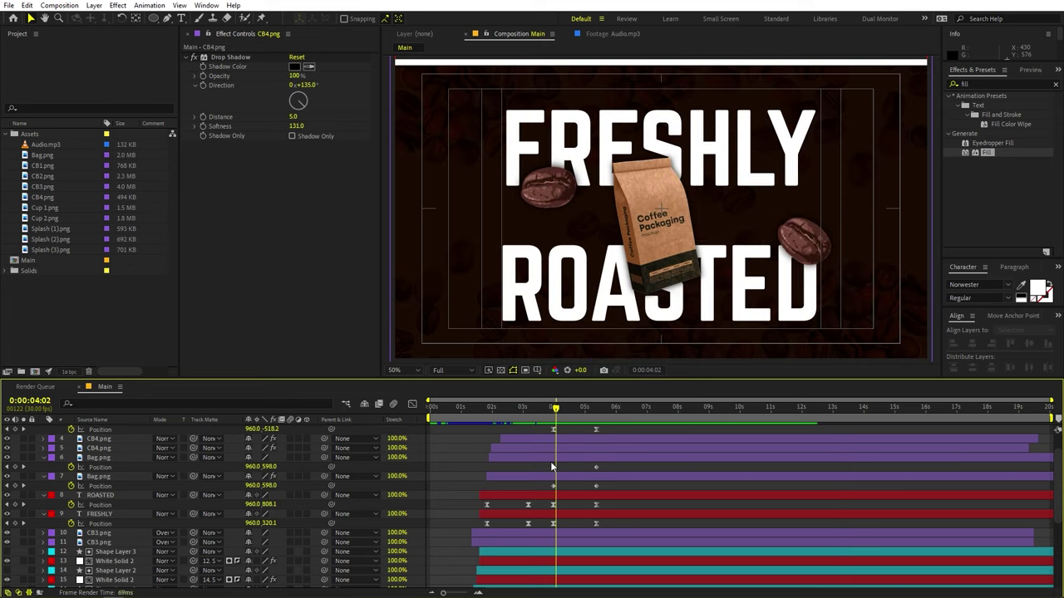
Reveal the position keyframes of both CB4.png bean layers and check their motion against the transition near 0:00:04:11.
left_click(104, 450, "ctrl")
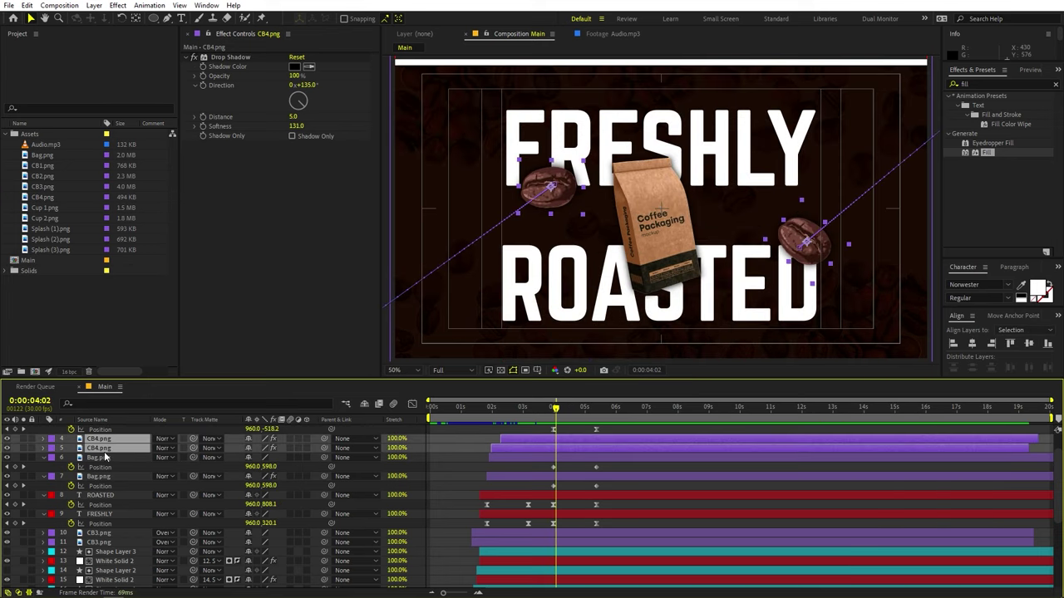
key("p")
left_click_drag(552, 414, 566, 441)
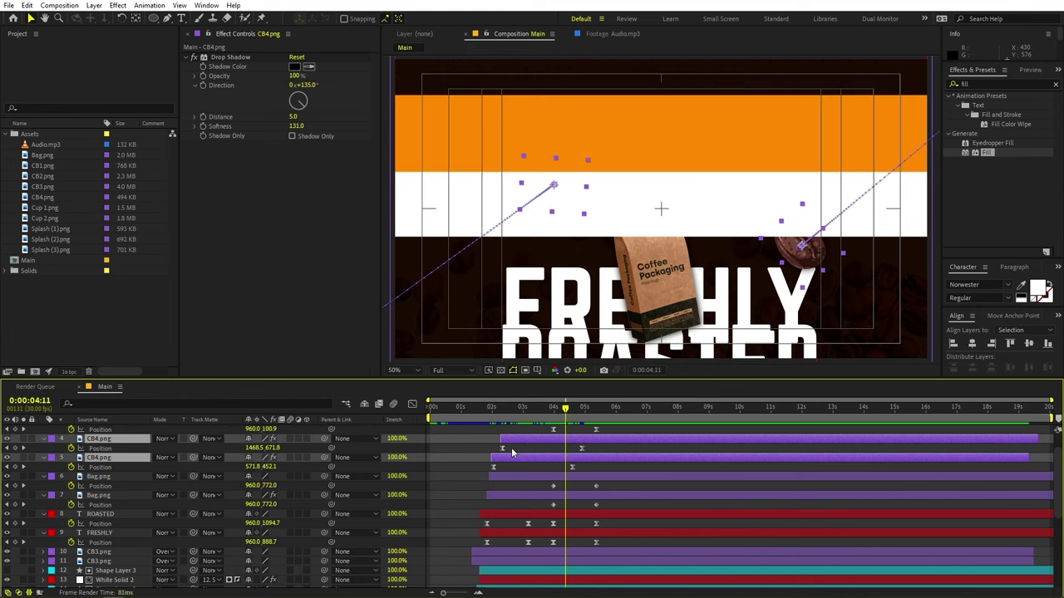
left_click(607, 454)
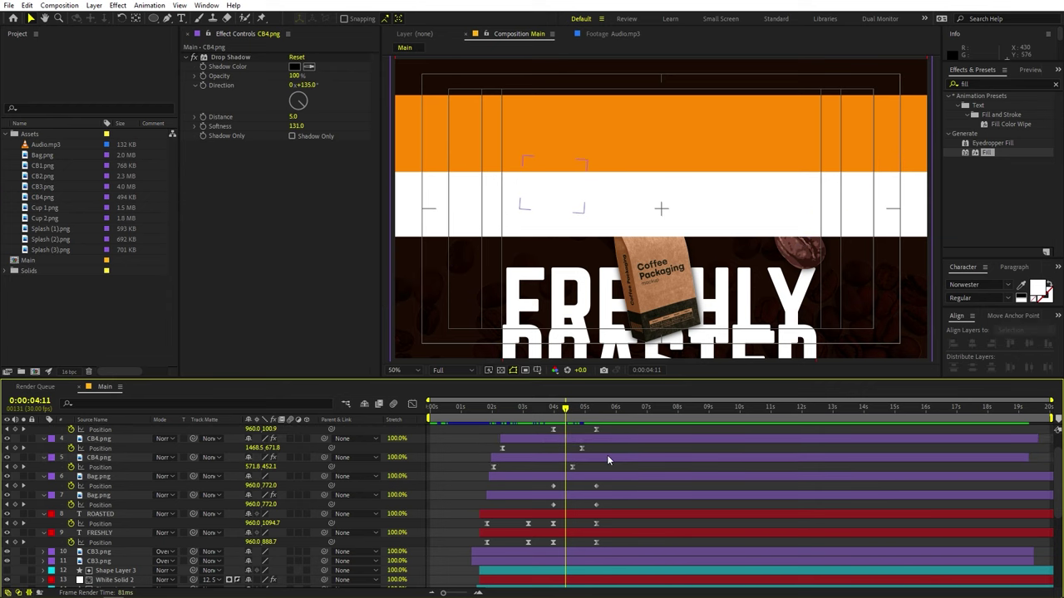
Find the Transform effect and apply it to the upper CB4.png layer, layer 4.
left_click(987, 86)
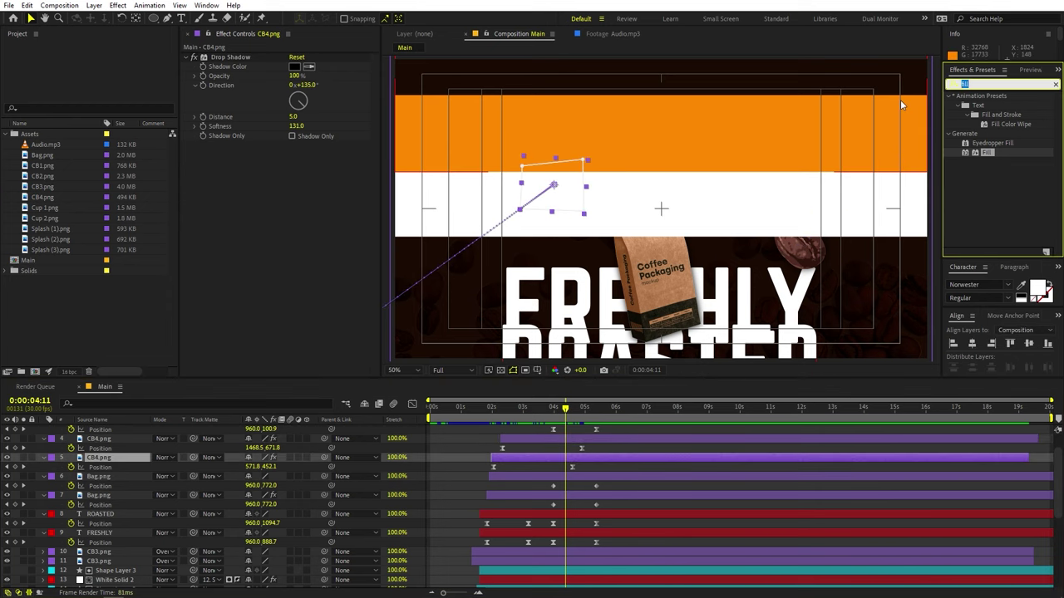
type("trans")
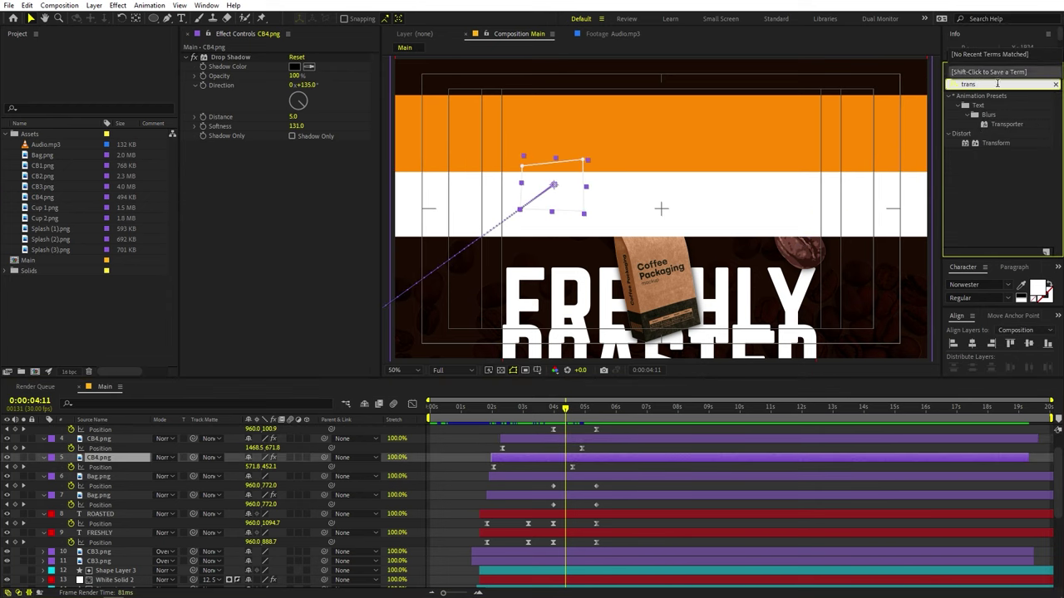
left_click_drag(997, 143, 609, 253)
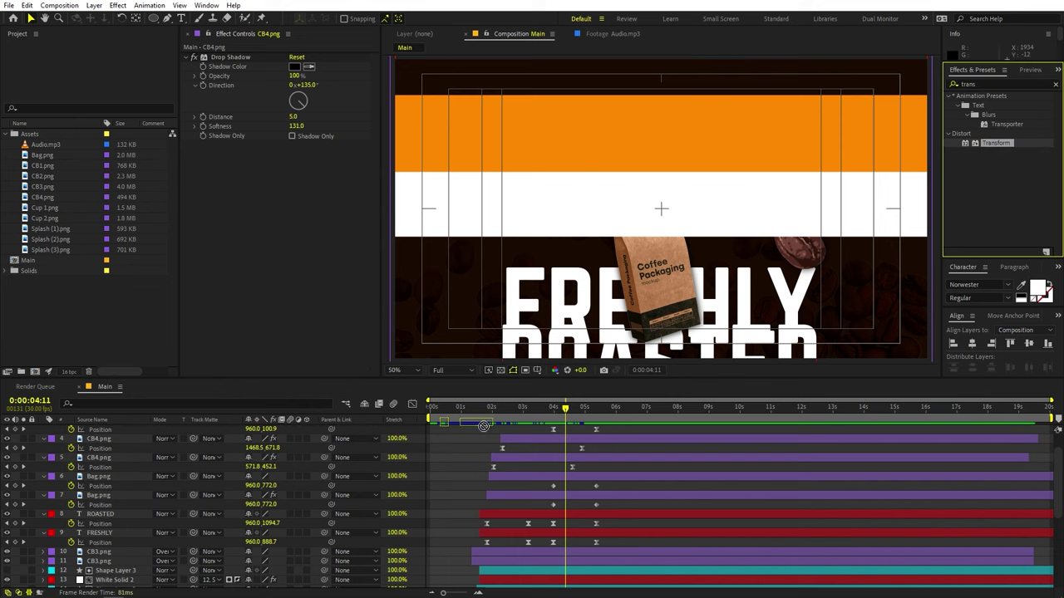
left_click(562, 440)
left_click_drag(562, 445, 561, 445)
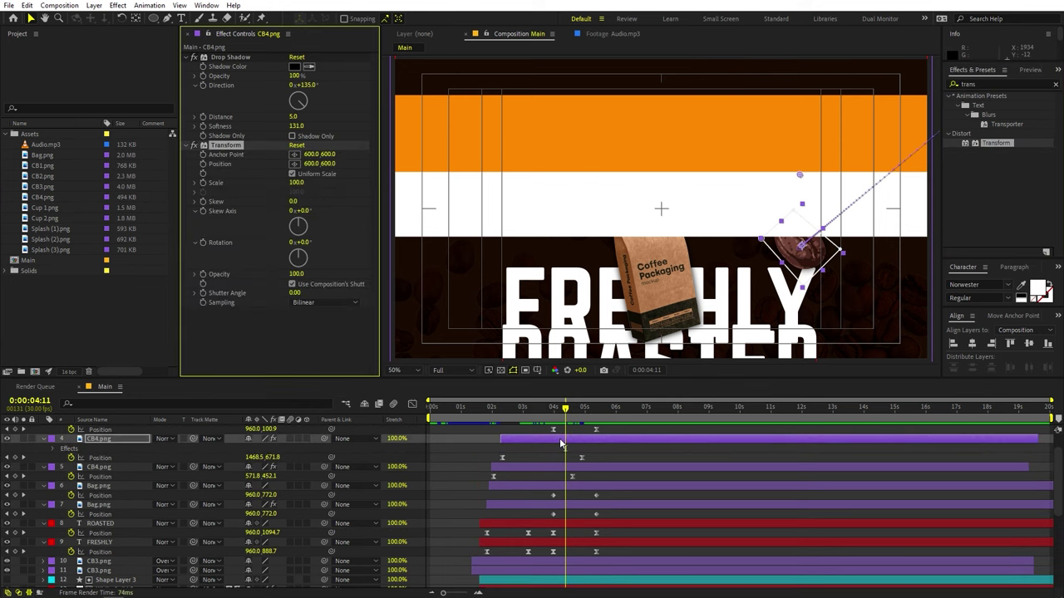
Keyframe layer 4's Transform position at 600, 600 at 0:00:03:29 and below the frame at about -472, -23 at 0:00:05:11.
left_click(553, 409)
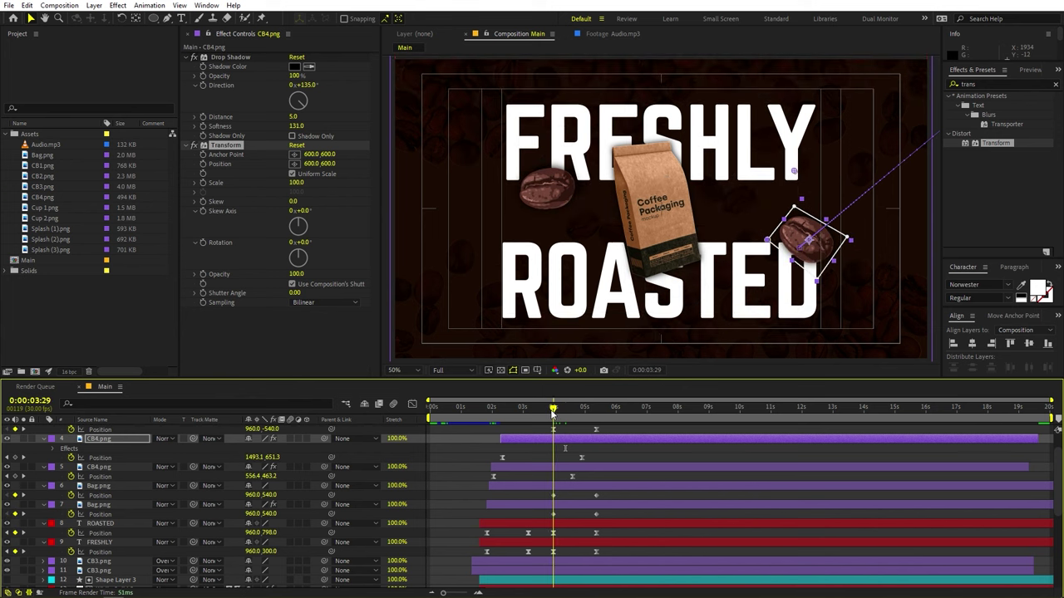
left_click(202, 164)
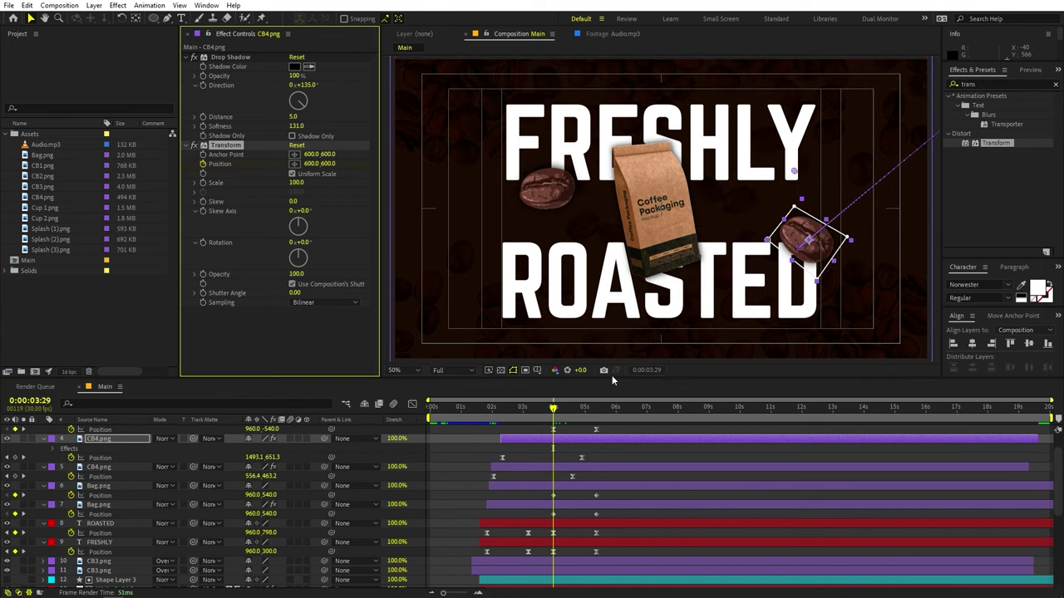
left_click(592, 421)
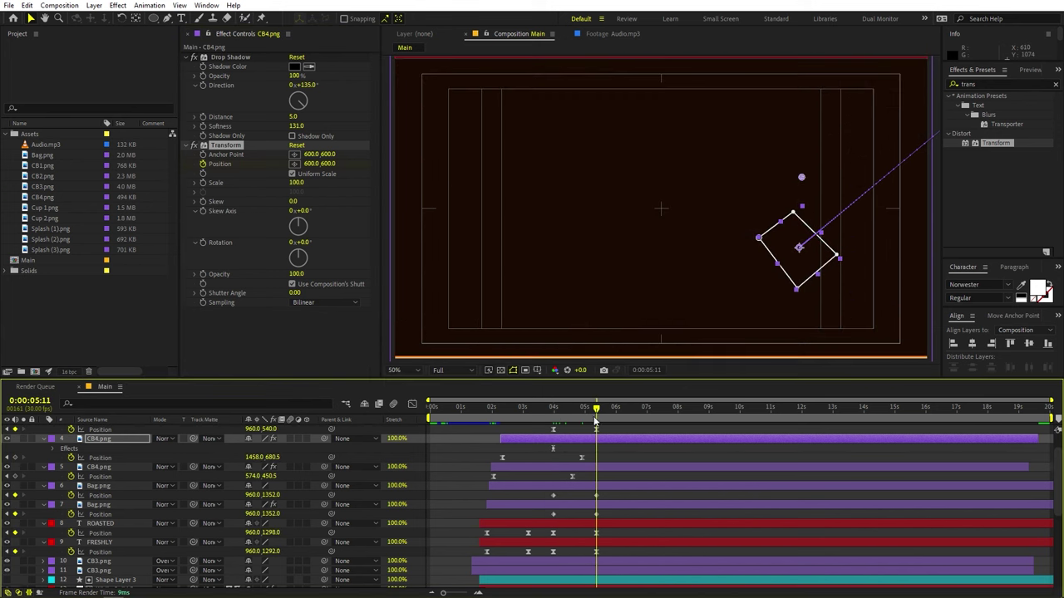
left_click_drag(324, 164, 349, 174)
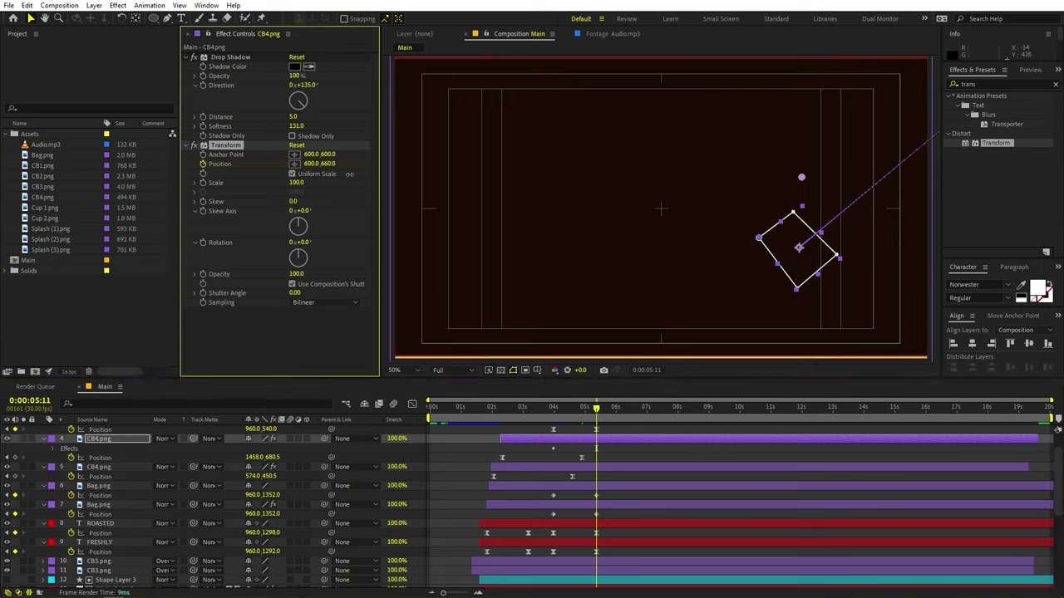
key("ctrl+z")
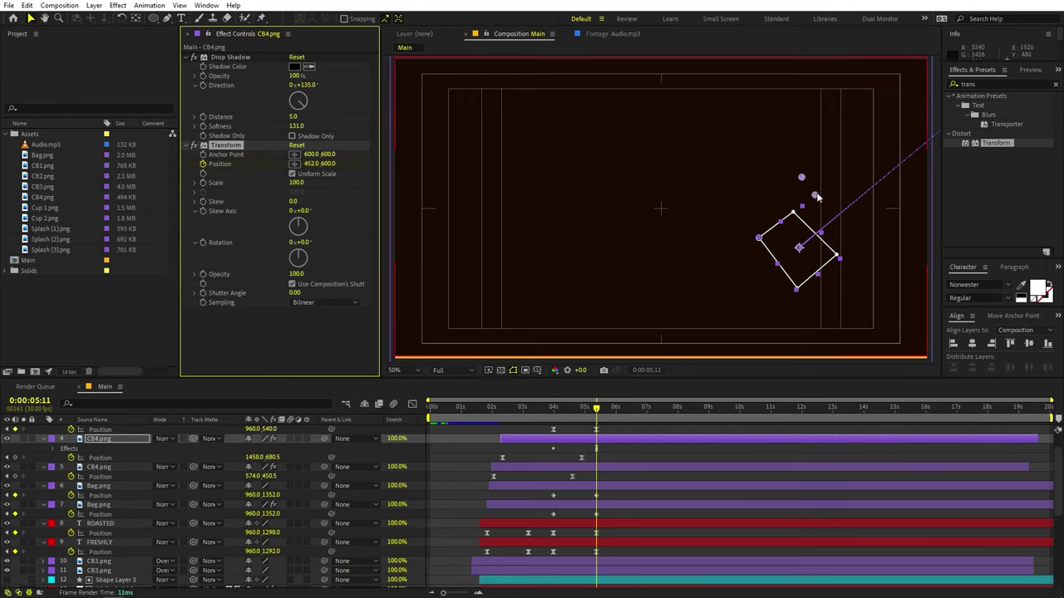
left_click_drag(817, 196, 820, 317)
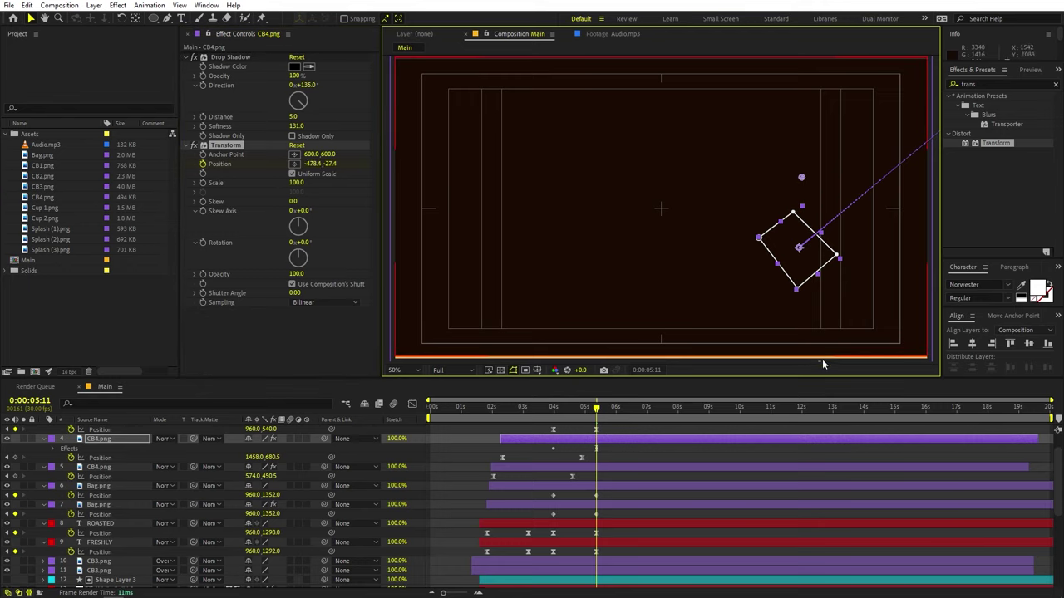
Apply Transform to CB4.png layer 5 and keyframe its position at 600, 600 at 0:00:03:29 and about 167, -887 at 0:00:05:11.
left_click_drag(590, 417, 550, 427)
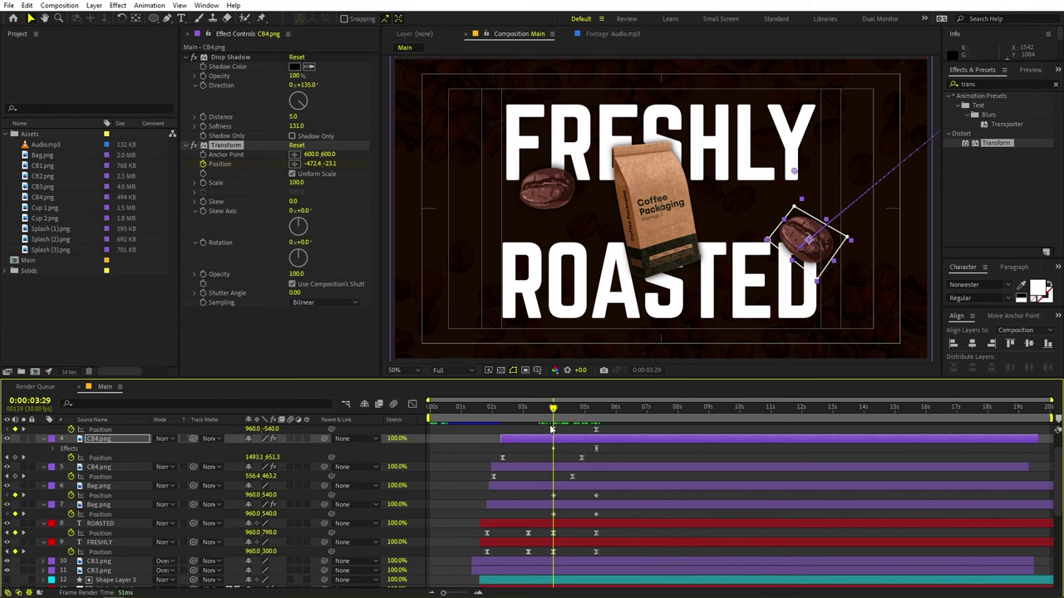
left_click(114, 466)
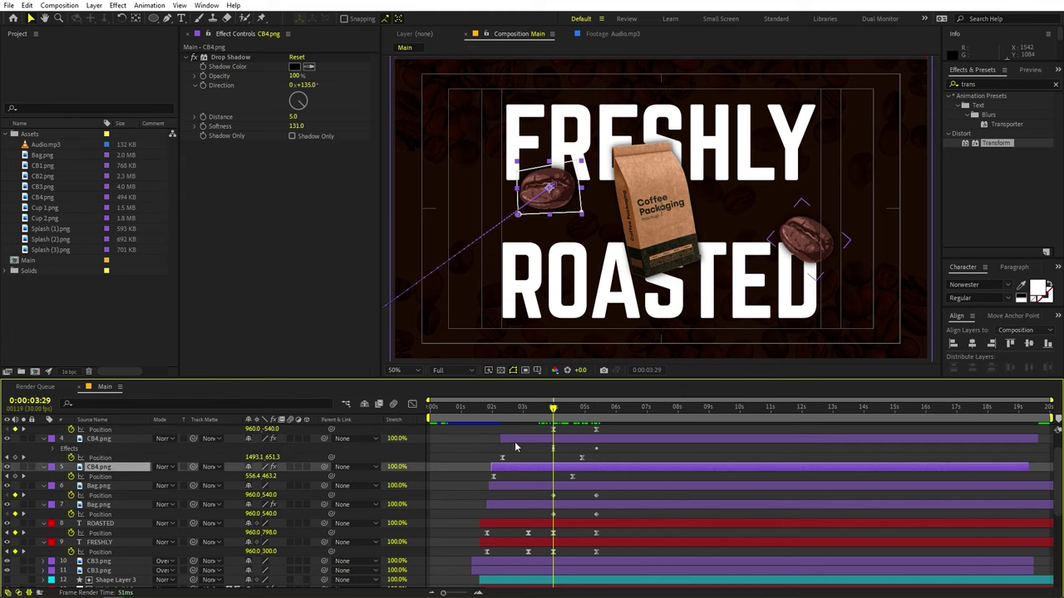
left_click_drag(982, 146, 567, 467)
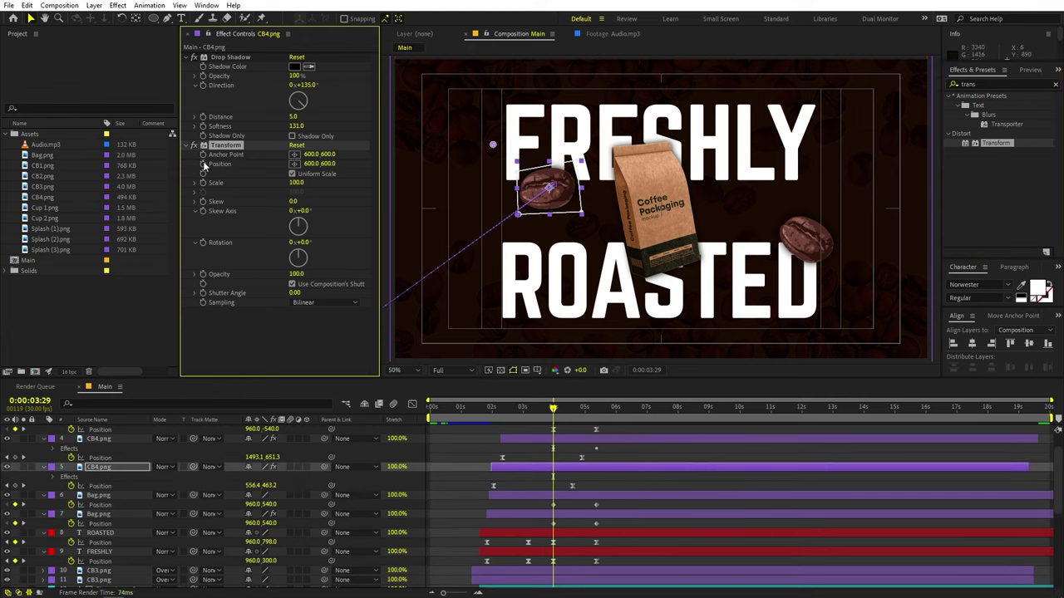
left_click_drag(581, 419, 595, 420)
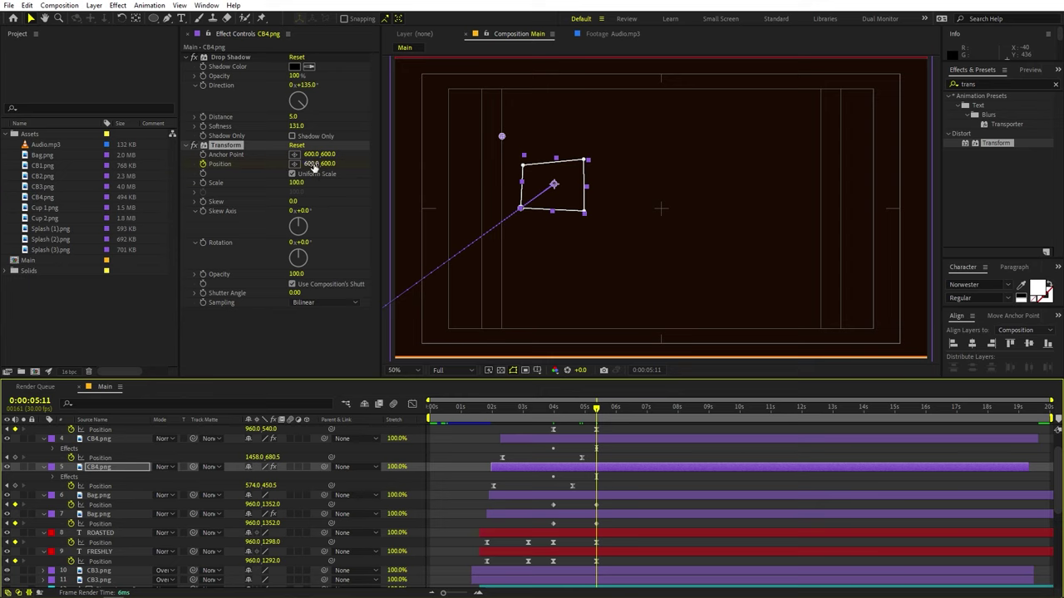
left_click_drag(314, 165, 357, 176)
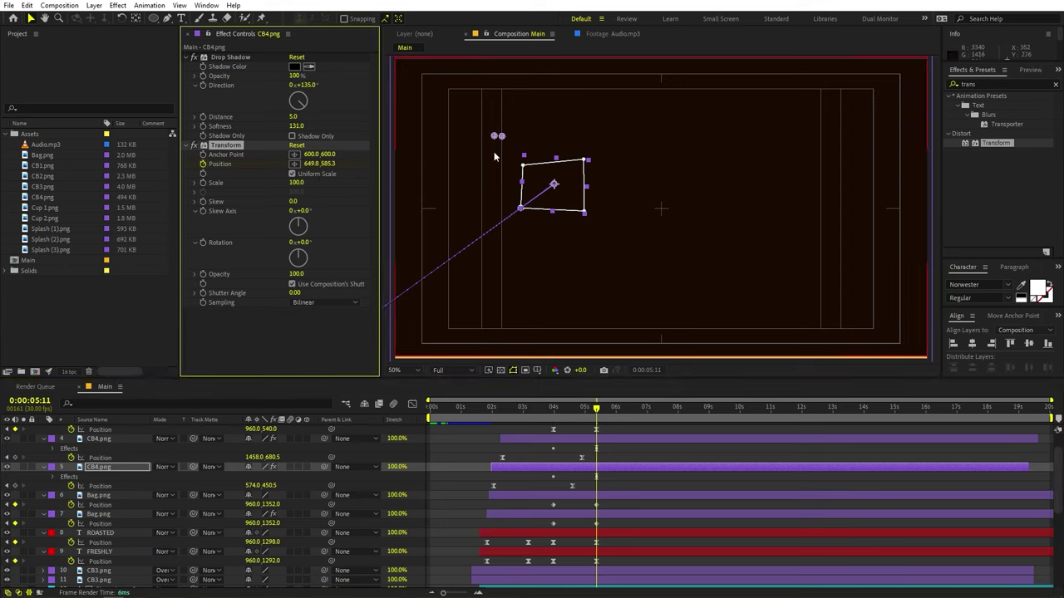
left_click_drag(495, 136, 531, 338)
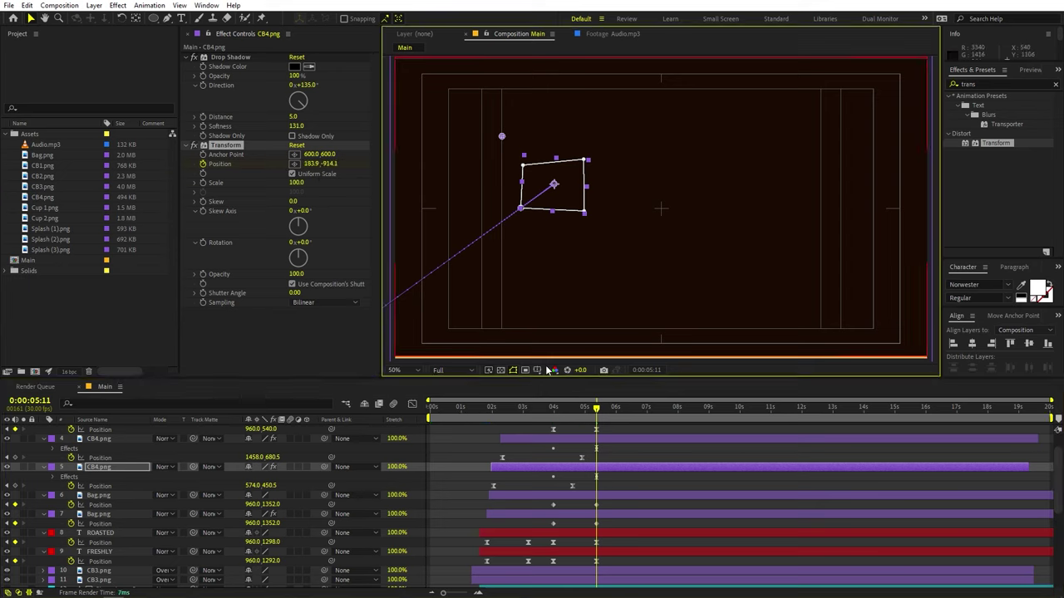
Reveal the keyframes of both CB4.png layers and apply Easy Ease to their Transform position keyframes.
left_click_drag(571, 416, 551, 420)
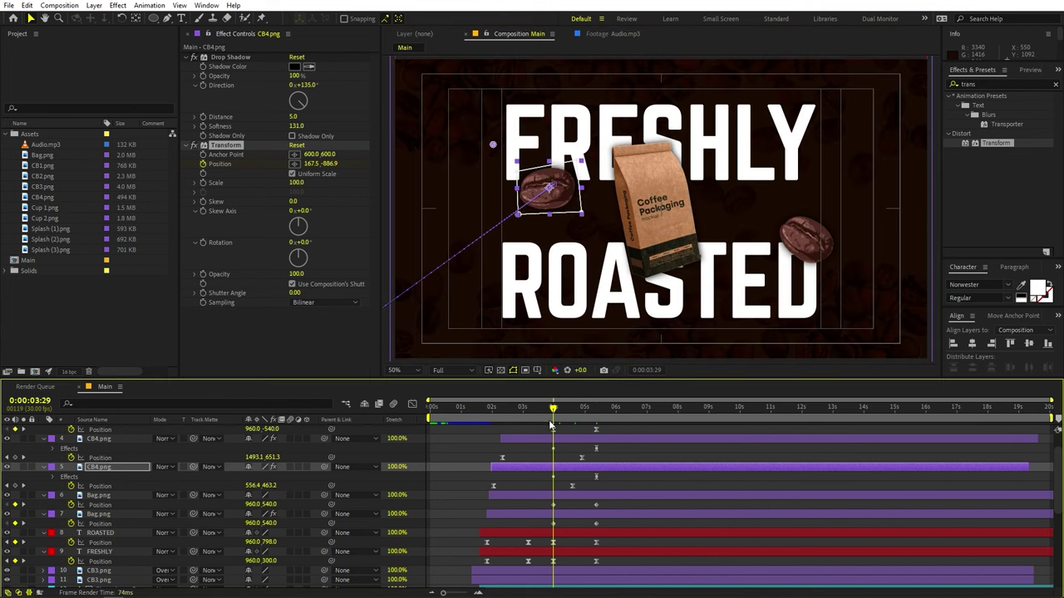
left_click(568, 445)
left_click(568, 441)
left_click(569, 469, "shift")
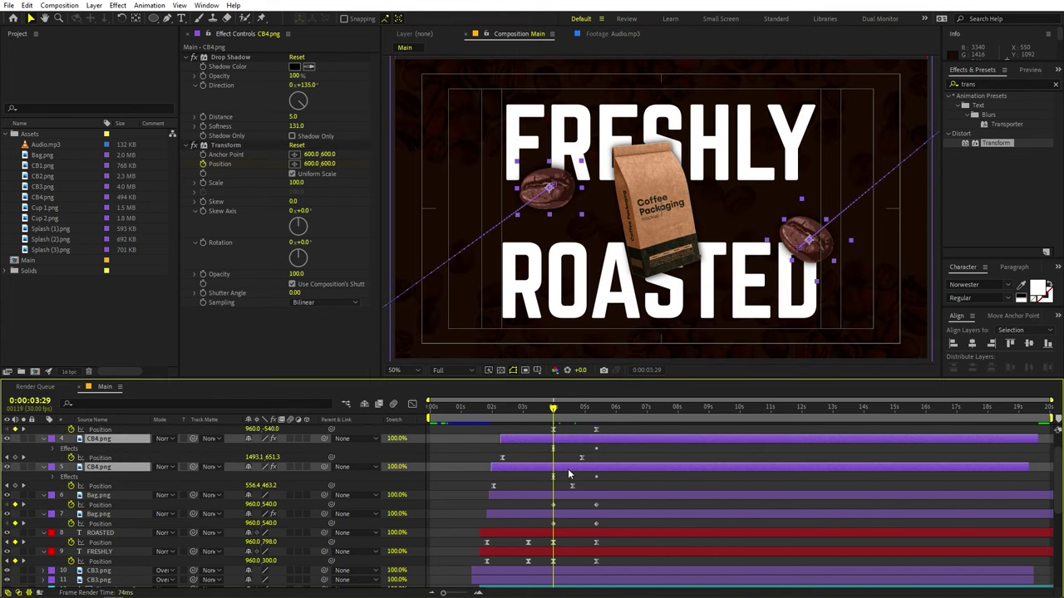
key("u")
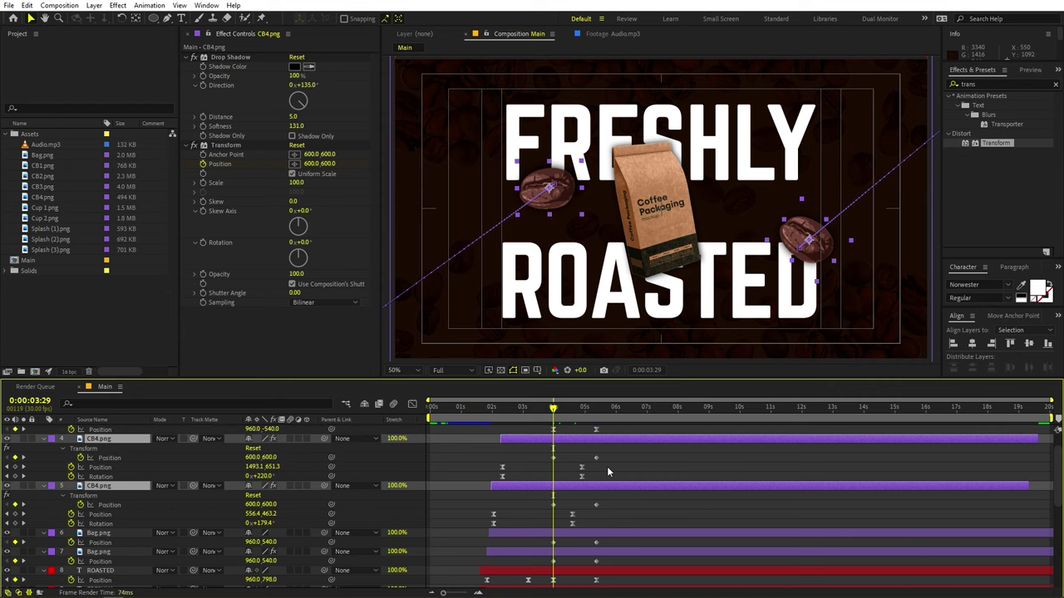
left_click_drag(607, 468, 505, 459)
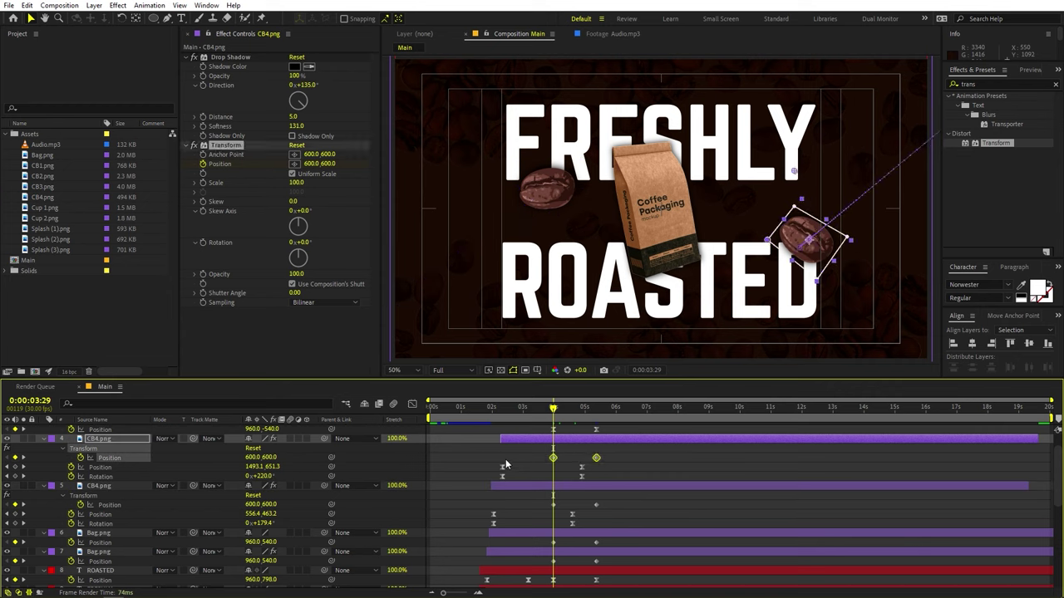
key("F9")
left_click_drag(611, 501, 528, 506)
key("F9")
Apply Easy Ease to the exit position keyframes of both Bag.png layers and the ROASTED and FRESHLY text layers.
scroll(586, 498, "down", 1)
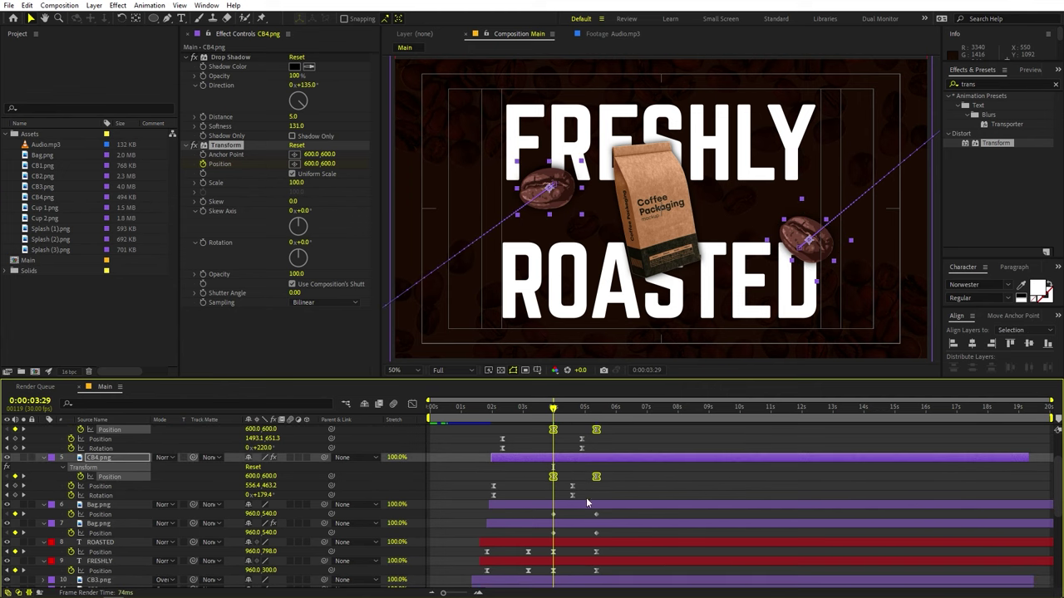
left_click_drag(605, 510, 552, 573)
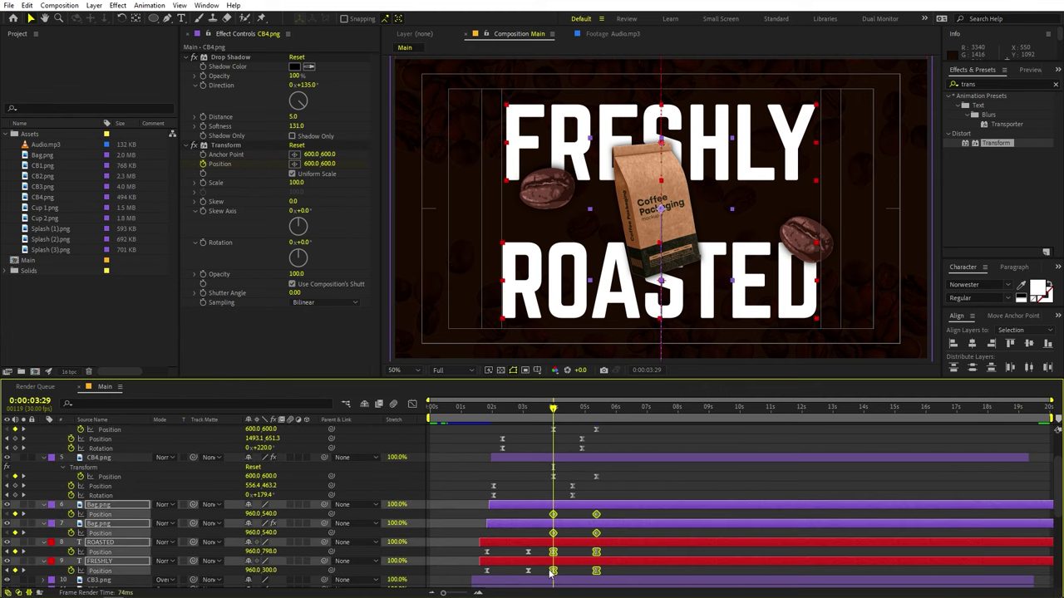
key("F9")
Reshape the speed curves of all bean, bag and text exit keyframes to peak early and slow gradually, and preview the result.
scroll(613, 520, "up", 2)
left_click_drag(609, 480, 532, 494)
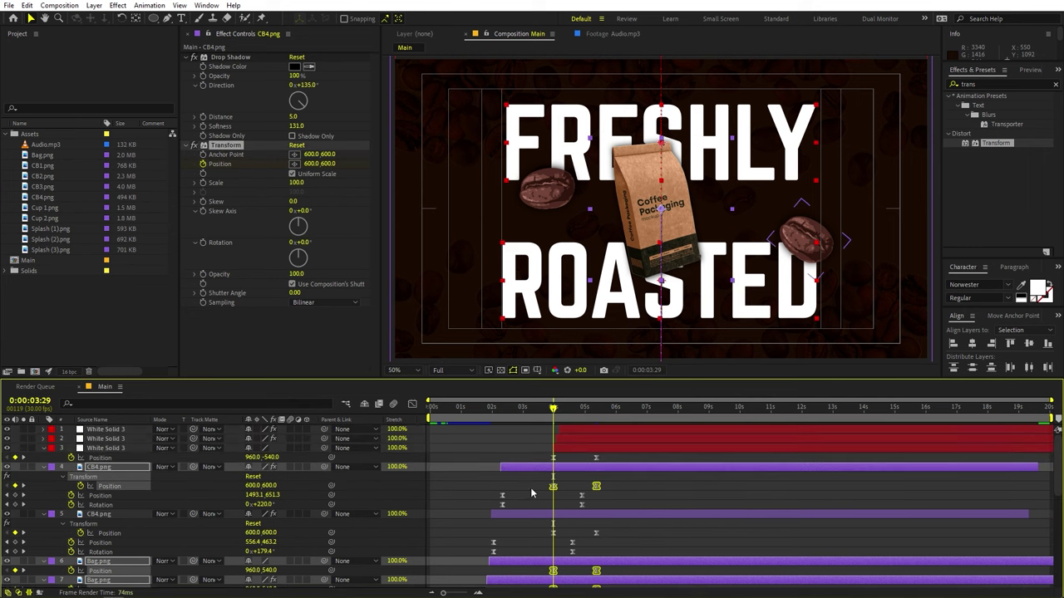
left_click_drag(607, 538, 532, 527)
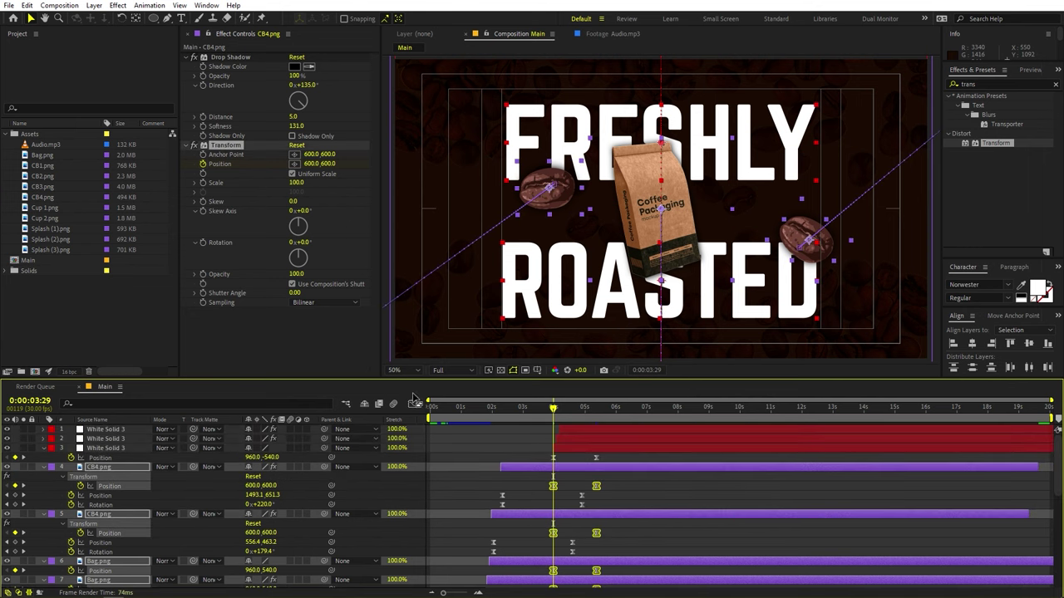
left_click(413, 404)
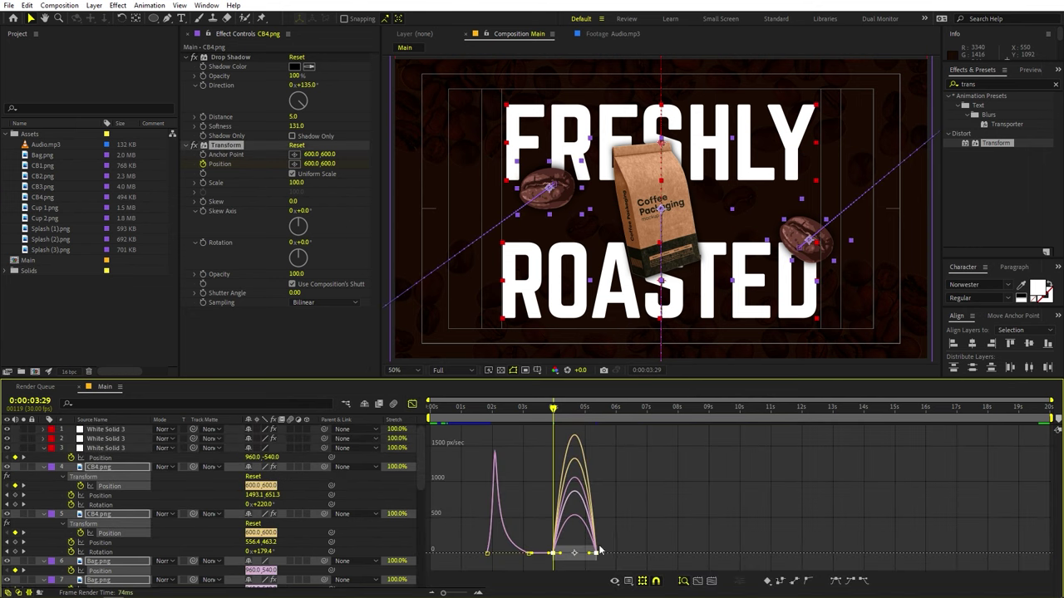
left_click_drag(617, 544, 546, 576)
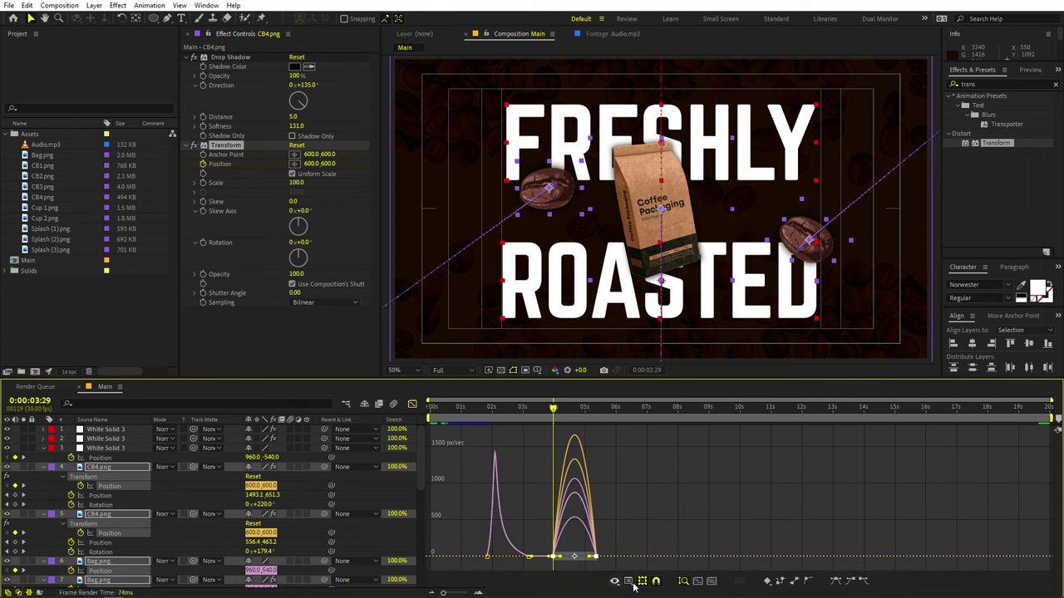
left_click(712, 582)
left_click_drag(1052, 545, 916, 560)
key("space")
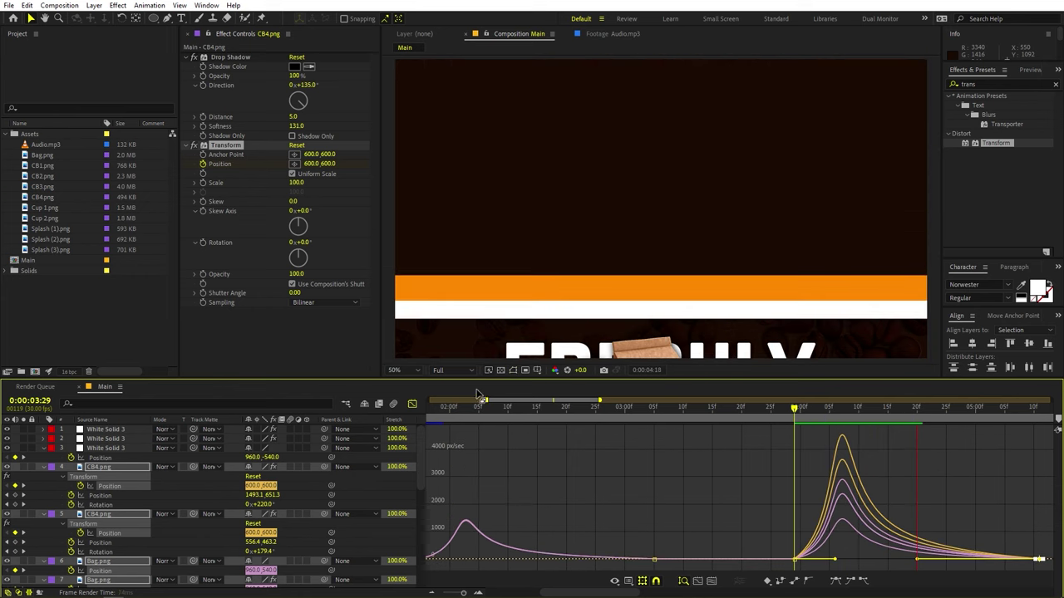
left_click(412, 405)
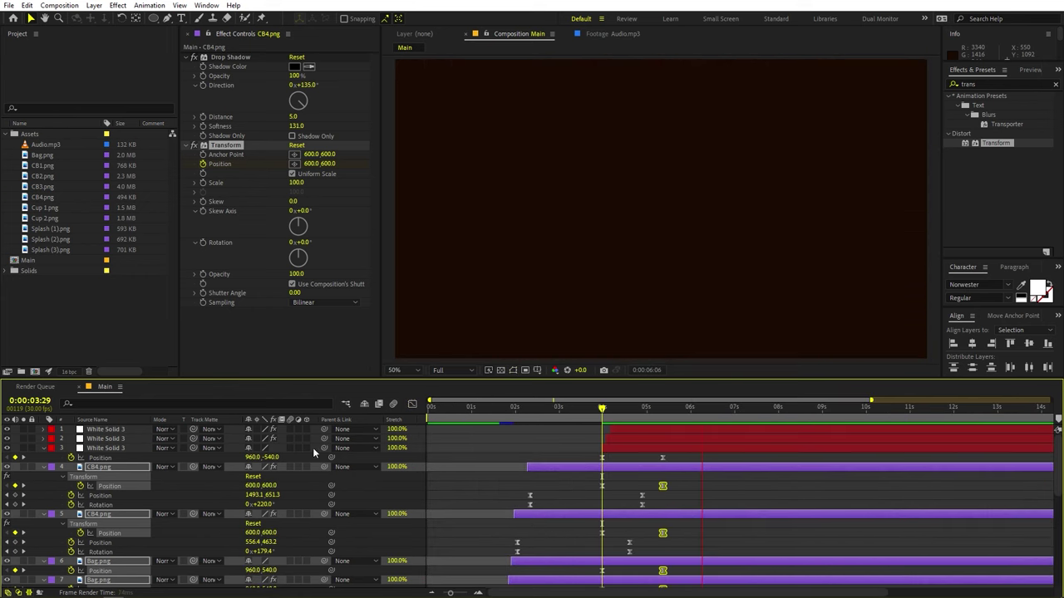
Preview the animation from the start, then park the playhead at 0:00:05:26 with nothing selected.
key("Home")
key("space")
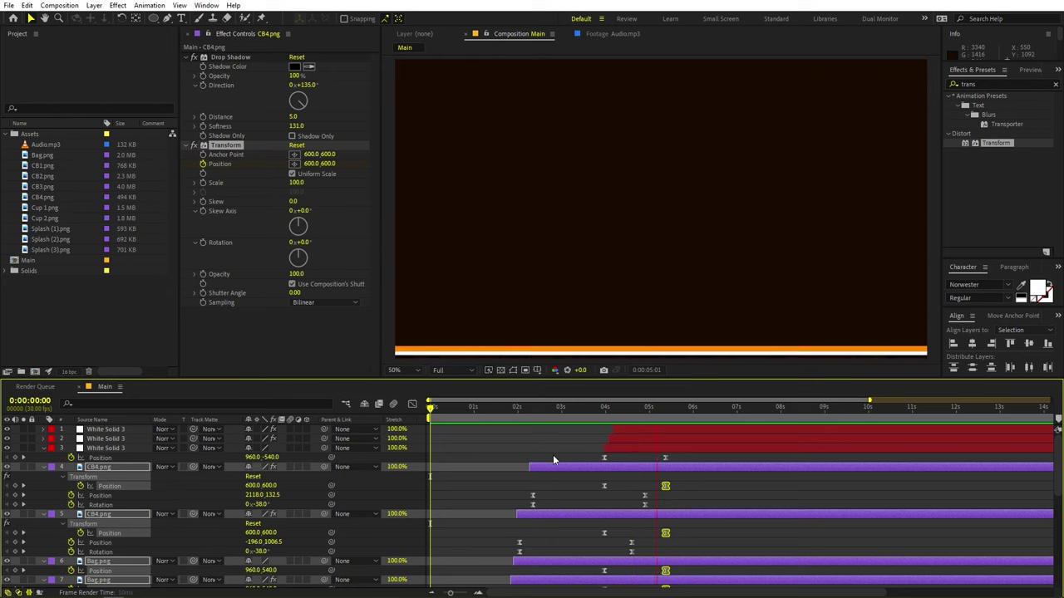
left_click(685, 410)
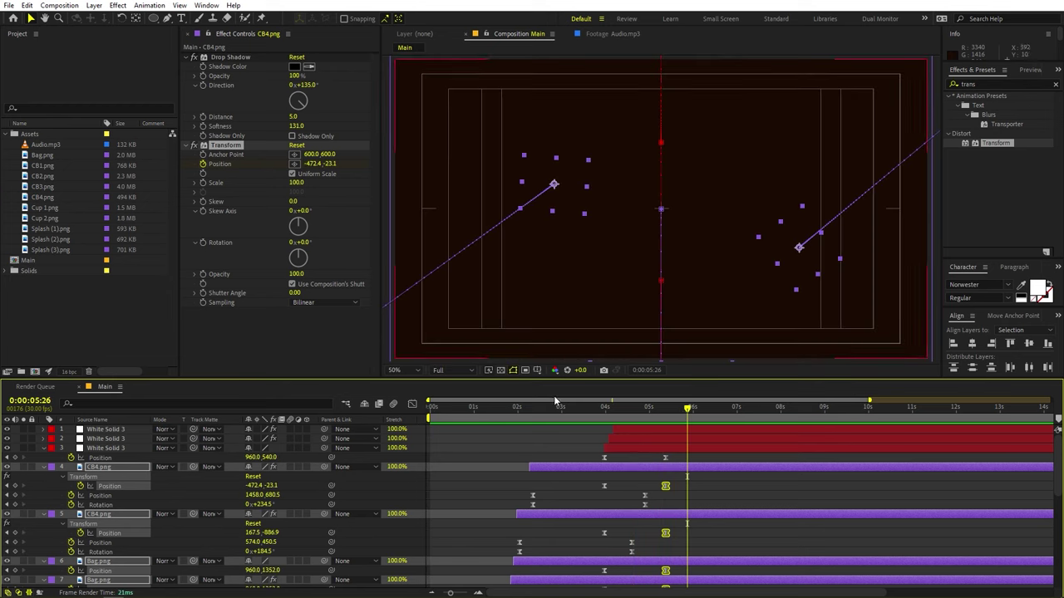
left_click(482, 435)
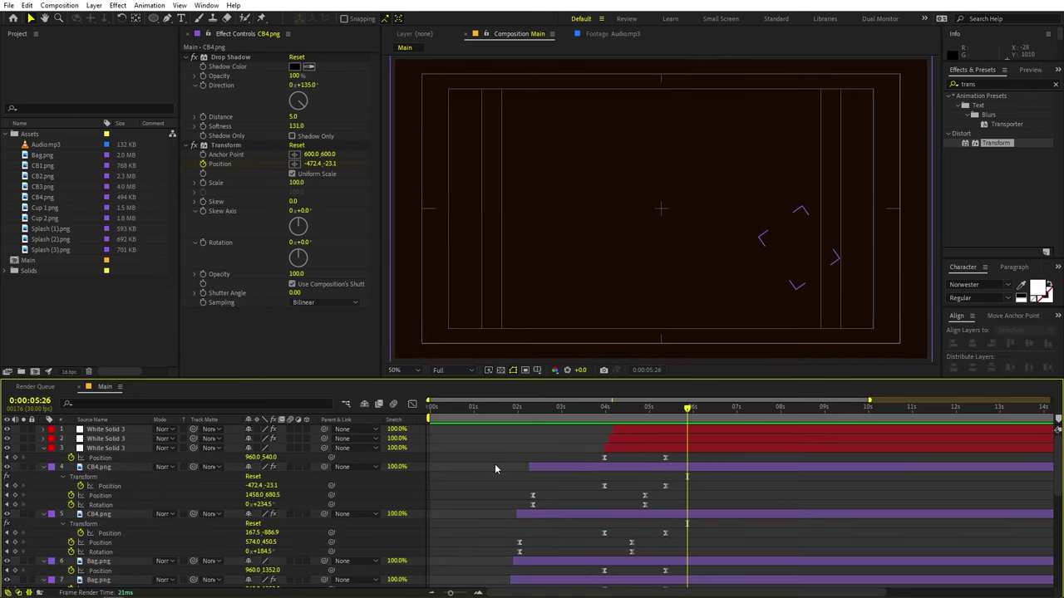
Collapse the revealed keyframe properties of all layers and show the full 20-second timeline.
key("ctrl+a")
key("u")
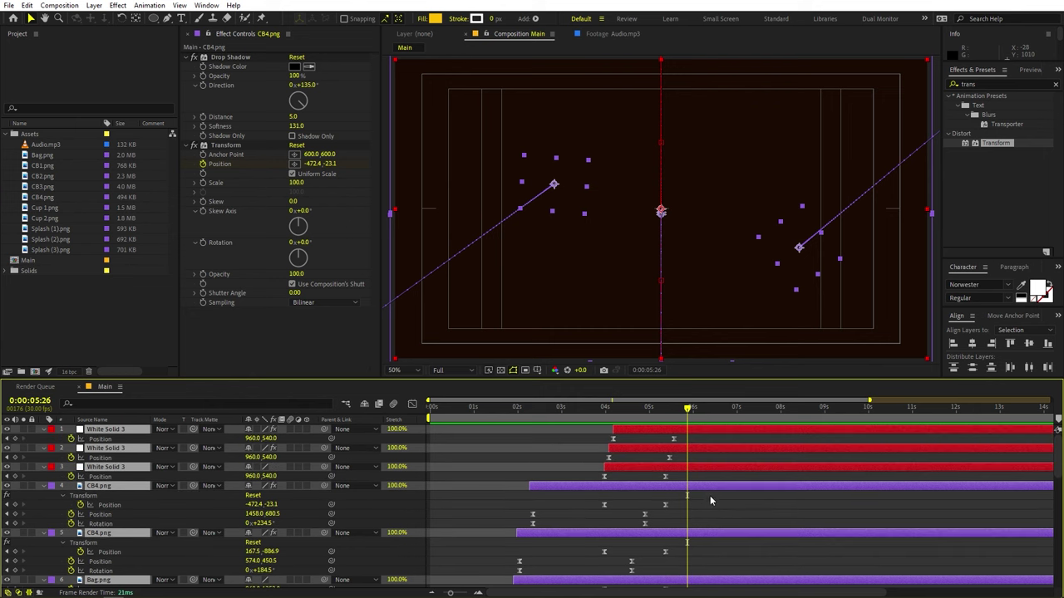
key("u")
left_click(515, 444)
key("minus")
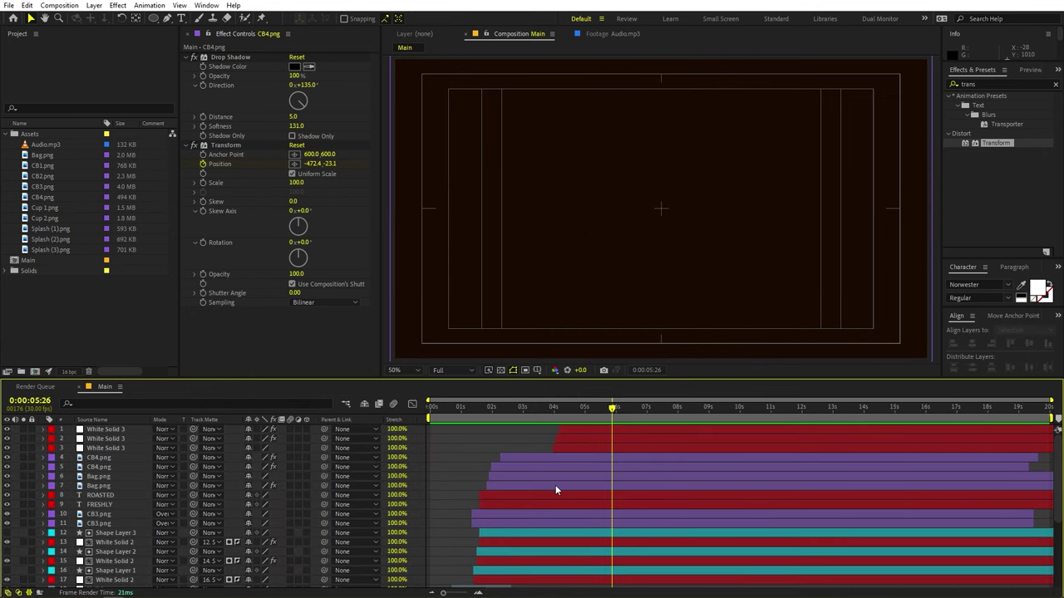
Trim the out points of layers 4 to 17, from the top CB4.png to the lowest White Solid 2, to 0:00:05:26.
left_click(109, 457)
scroll(639, 491, "down", 3)
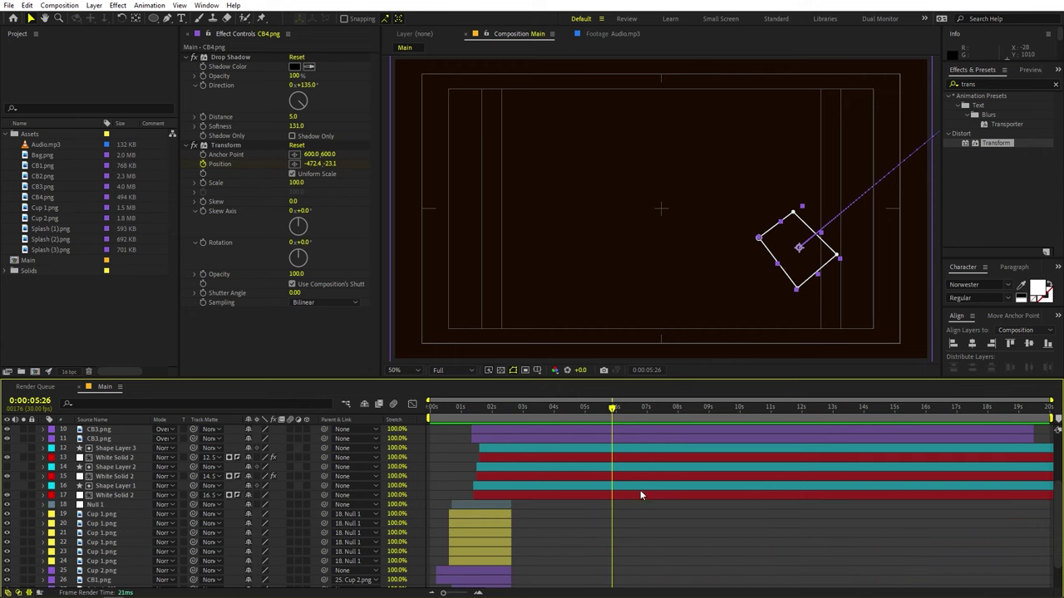
left_click(618, 496, "shift")
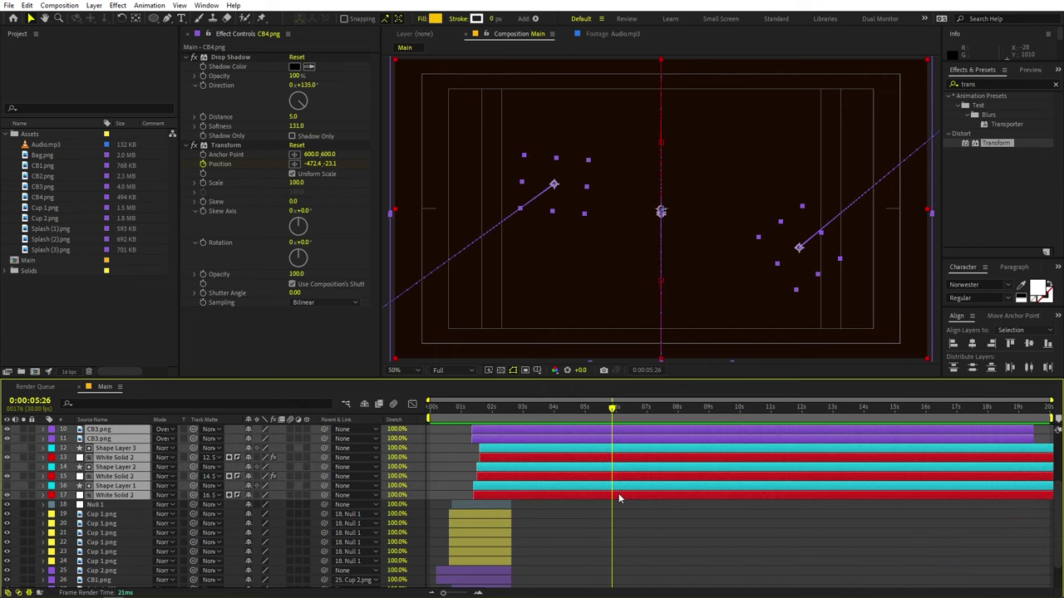
key("alt+bracketright")
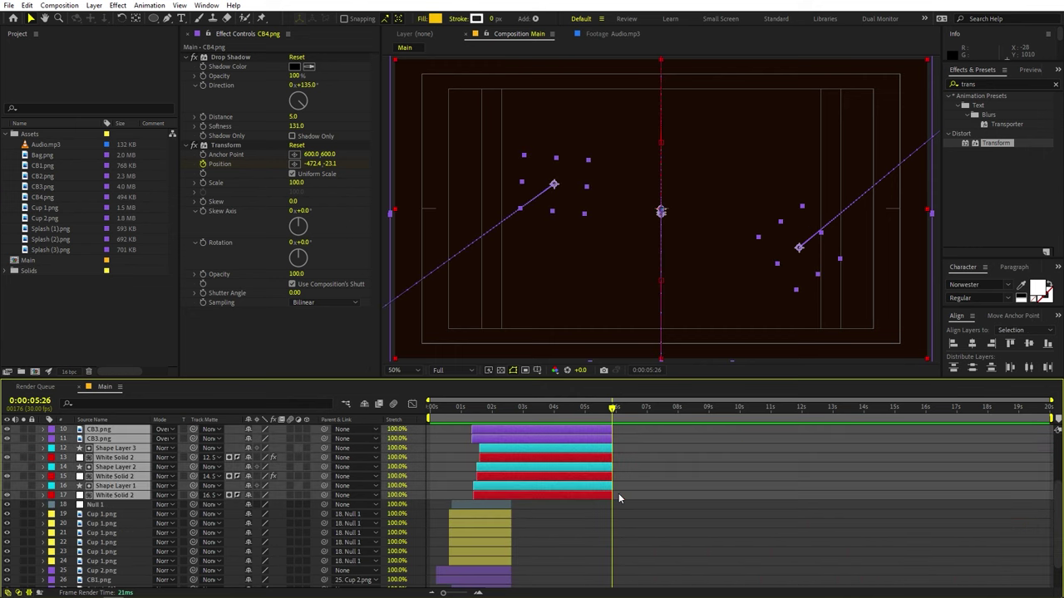
scroll(661, 487, "up", 3)
left_click(674, 492)
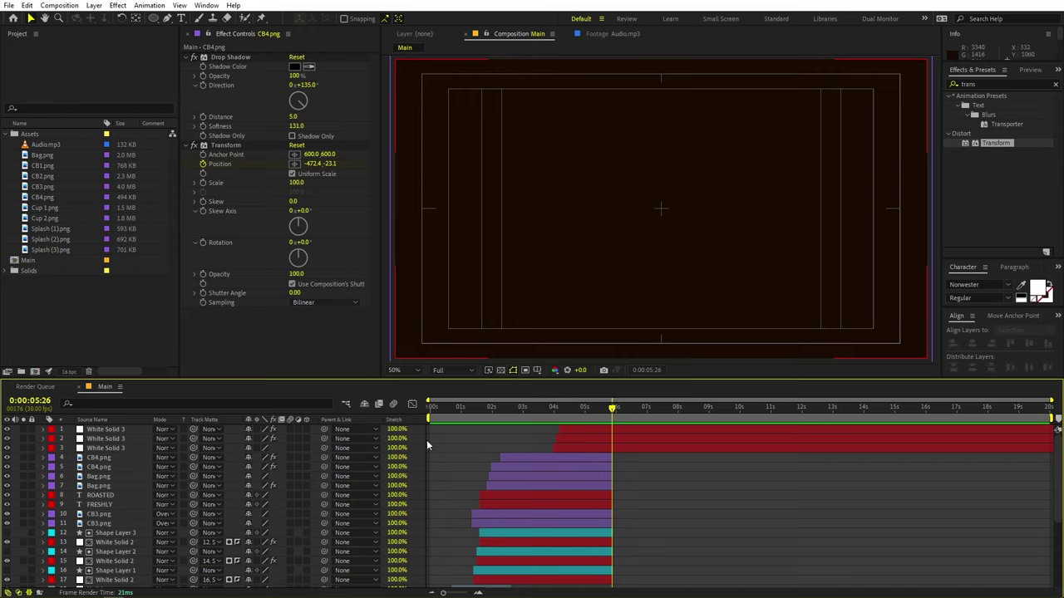
Add a white text layer reading COFFEE in the left half of the composition.
left_click(180, 18)
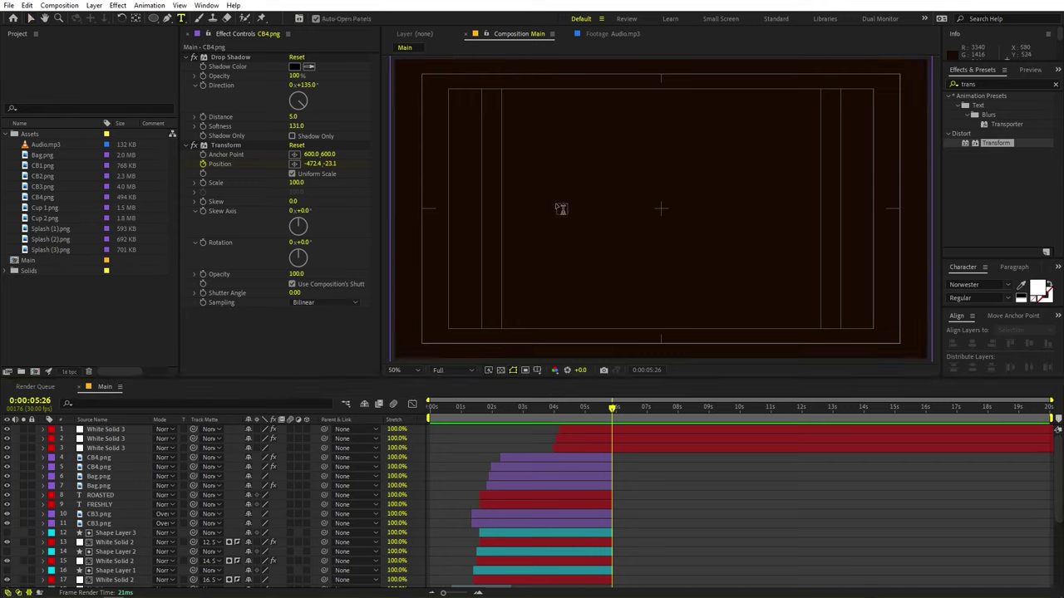
left_click(556, 200)
type("C")
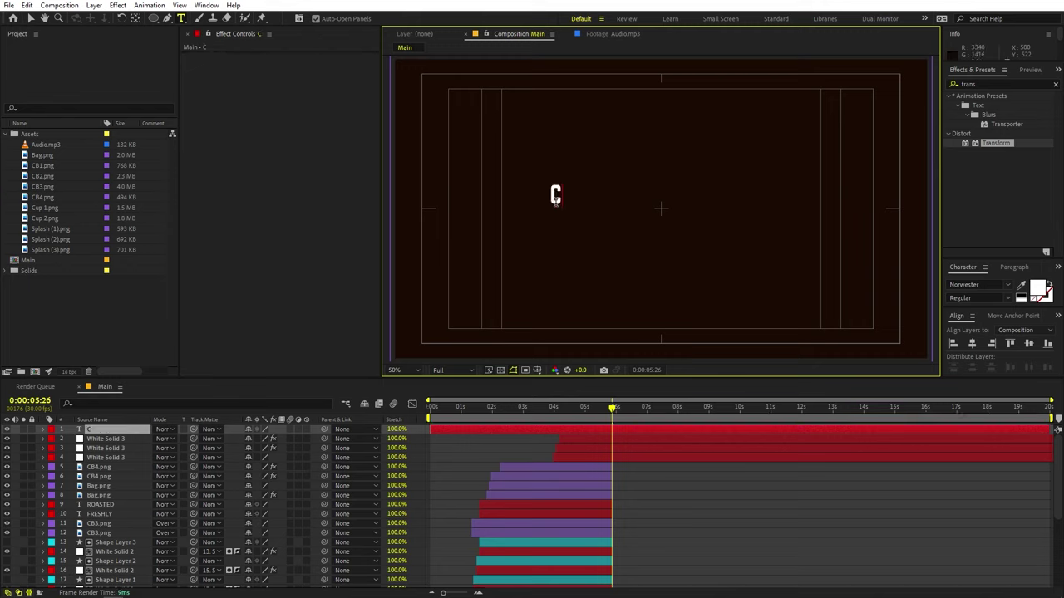
type("OFFEE")
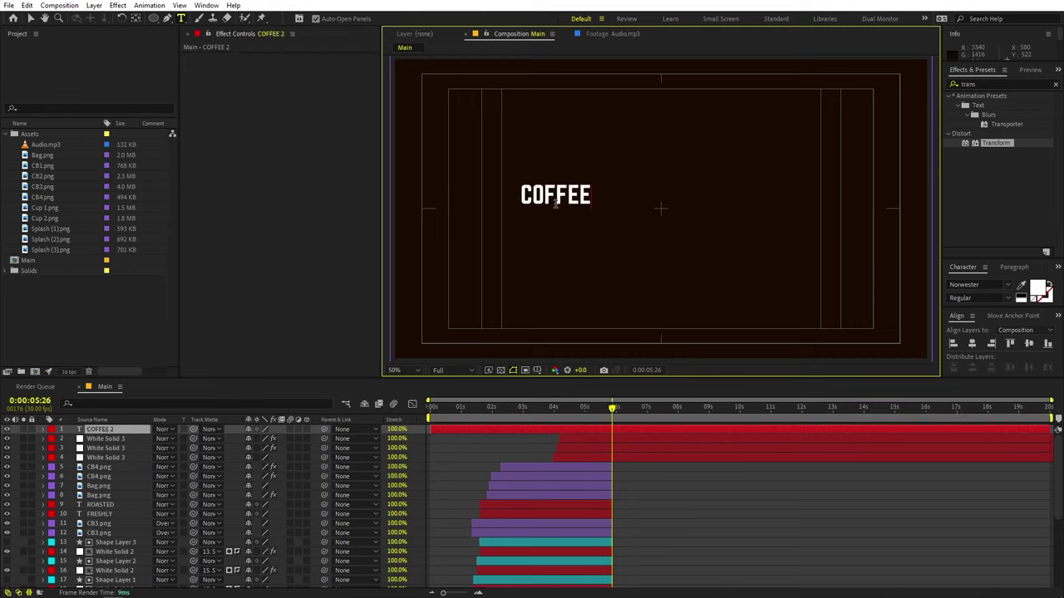
left_click(121, 430)
key("Return")
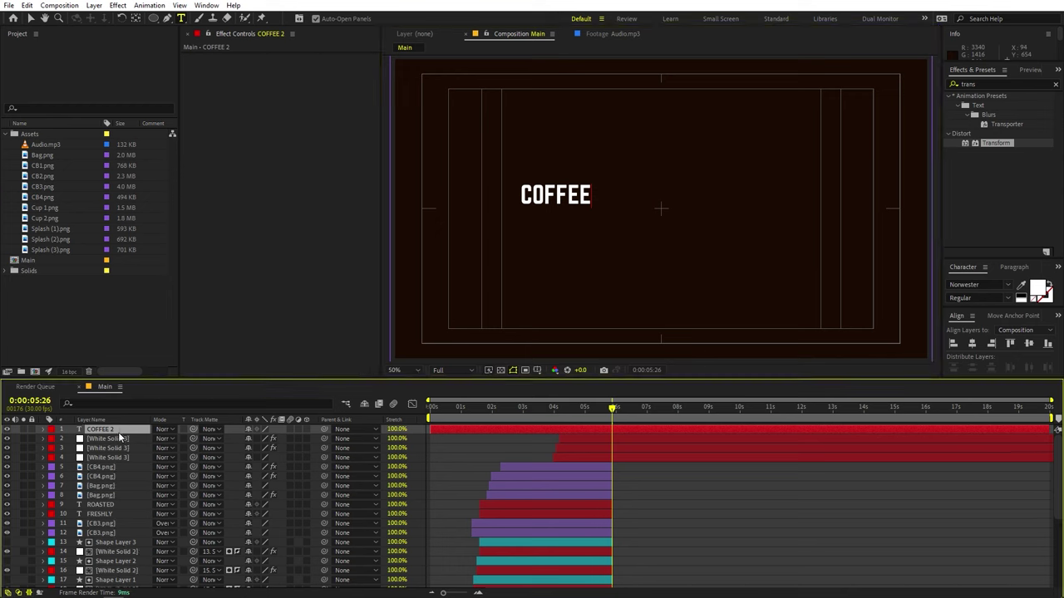
Scale the COFFEE text to 247.8% and centre it vertically in the composition.
key("s")
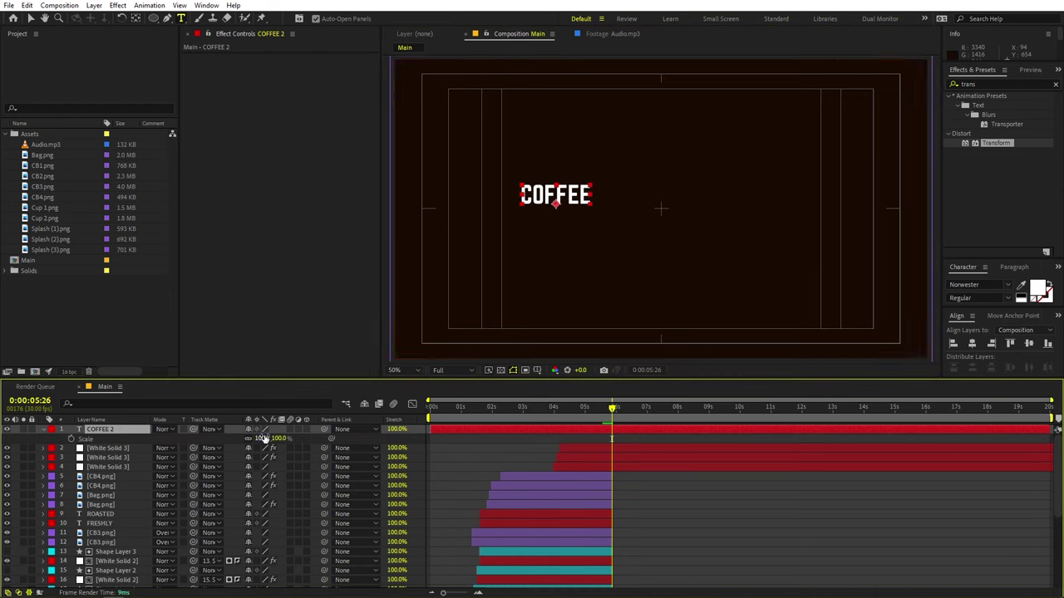
left_click_drag(263, 437, 385, 438)
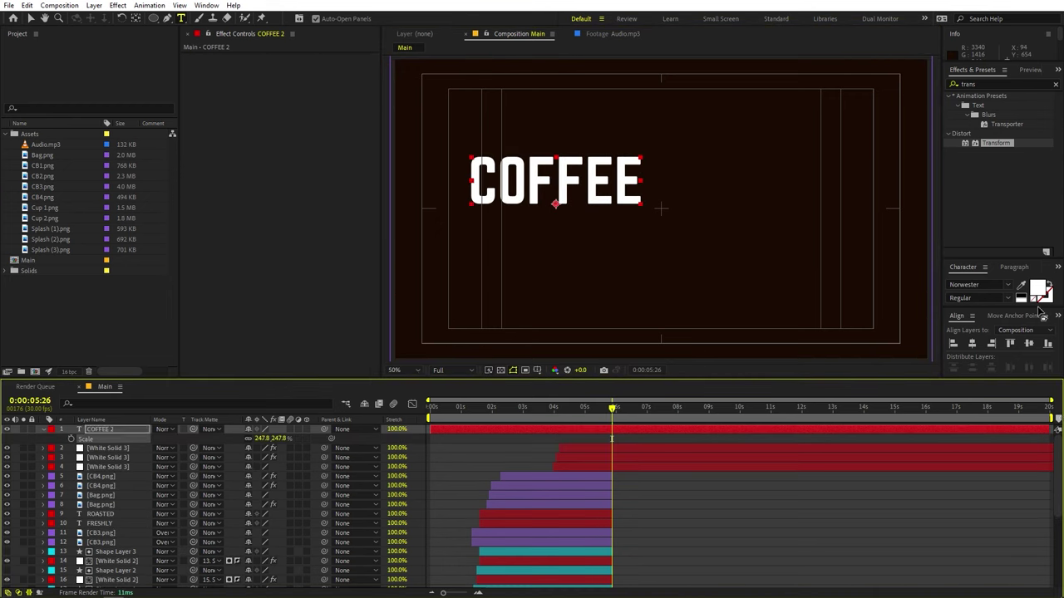
left_click(1029, 346)
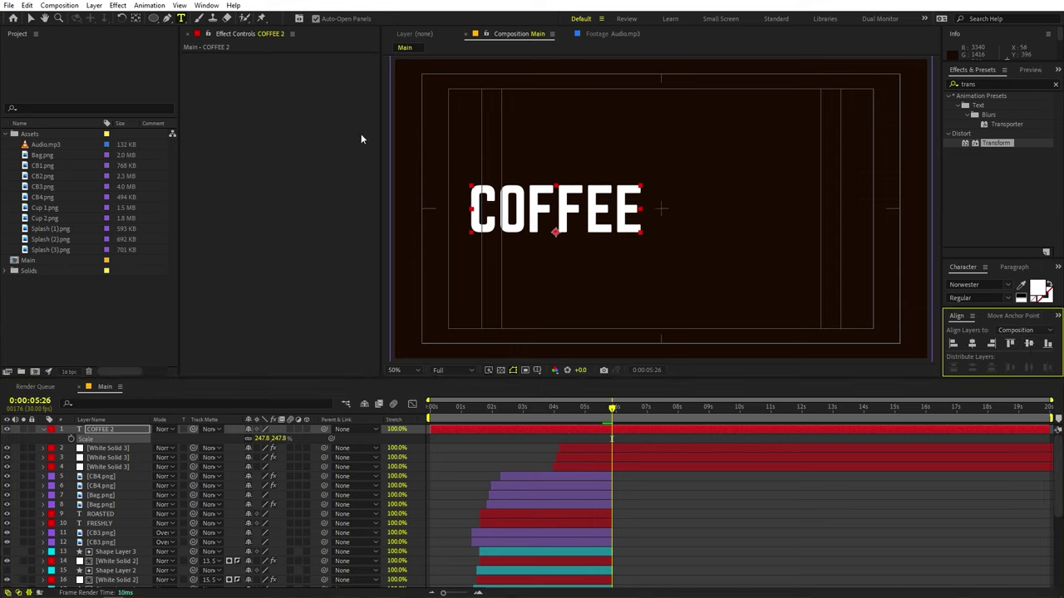
left_click(31, 18)
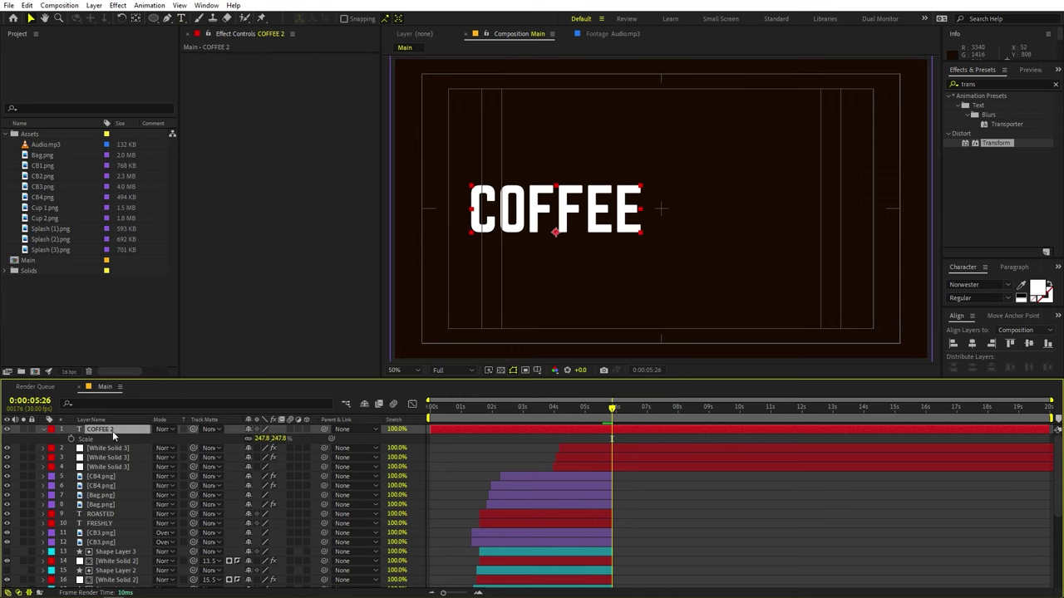
Duplicate the COFFEE text layer and change the copy's text to COMPANY.
key("ctrl+d")
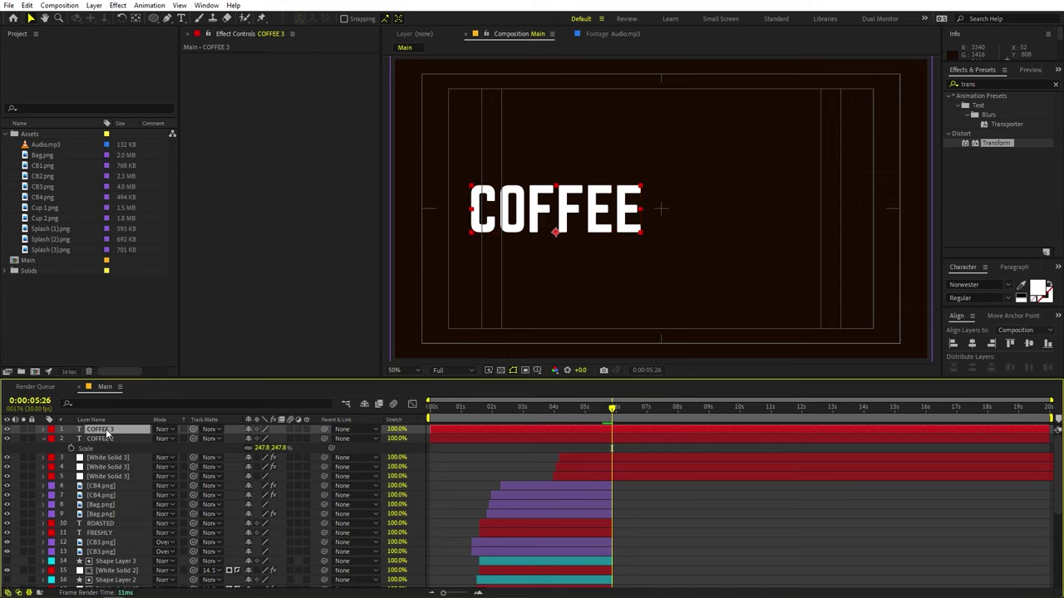
key("ctrl+t")
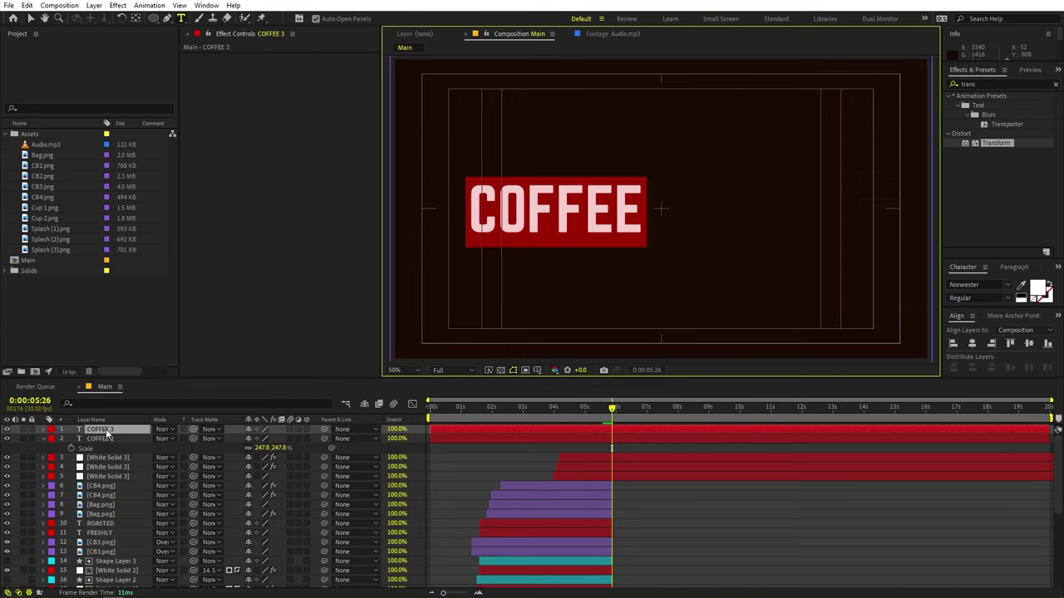
type("COMPANY")
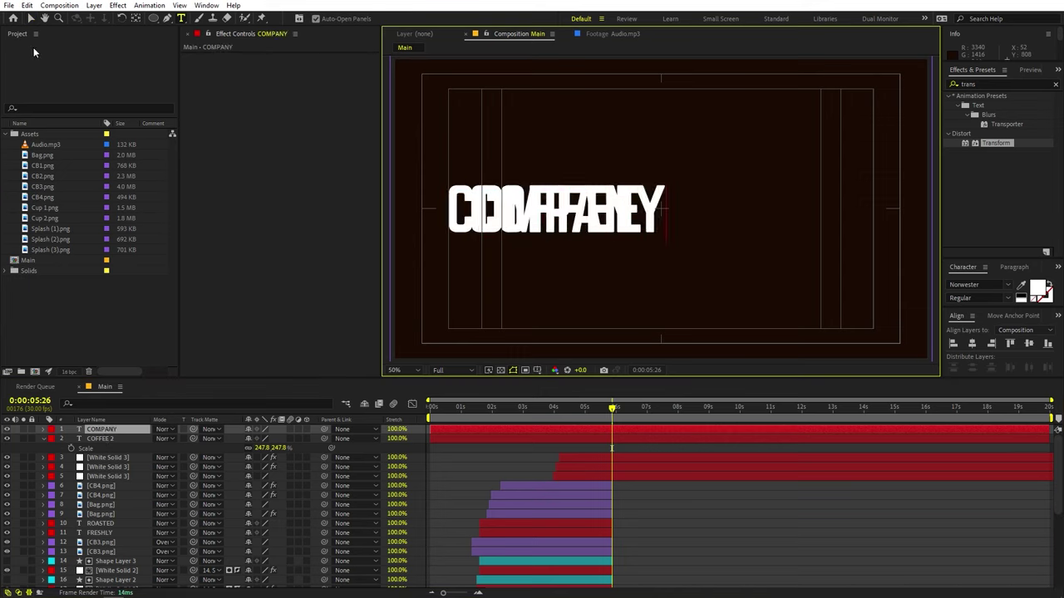
left_click(30, 18)
Scale the COMPANY text to 93.2% and place it just below COFFEE at about 580, 712.8.
left_click_drag(574, 214, 574, 273)
key("s")
left_click_drag(261, 438, 195, 438)
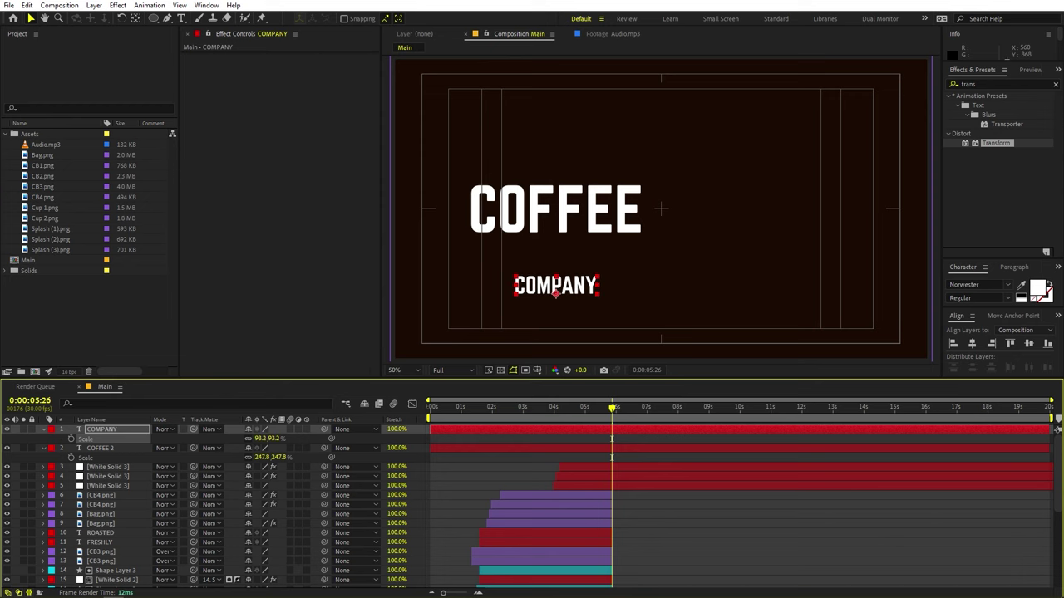
scroll(444, 262, "up", 1)
left_click_drag(685, 299, 684, 223)
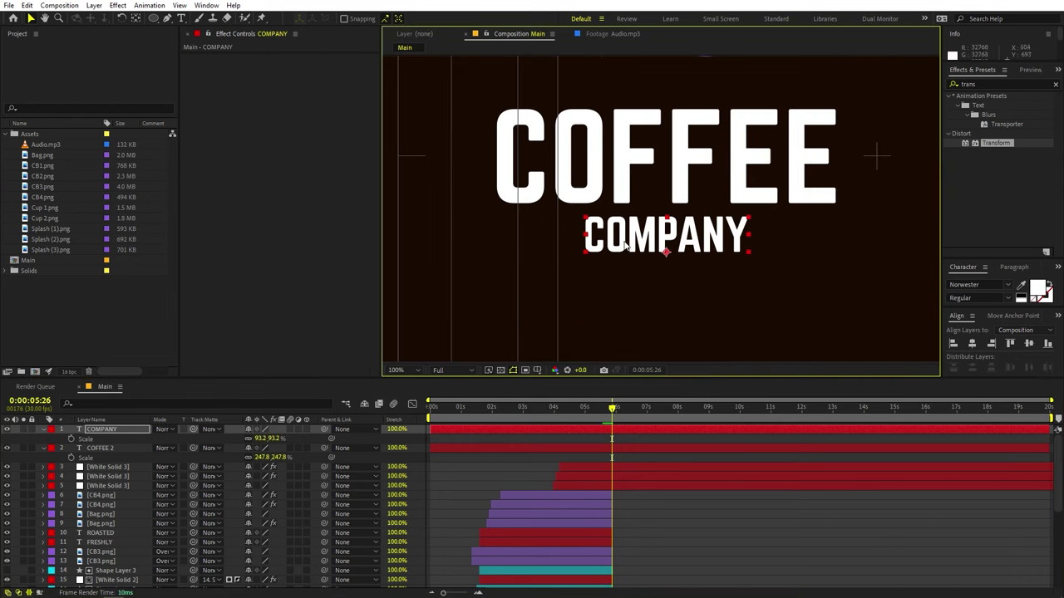
Add a Tracking animator to the COMPANY text with a tracking amount of 56.
left_click(46, 431)
left_click(46, 431)
left_click(312, 438)
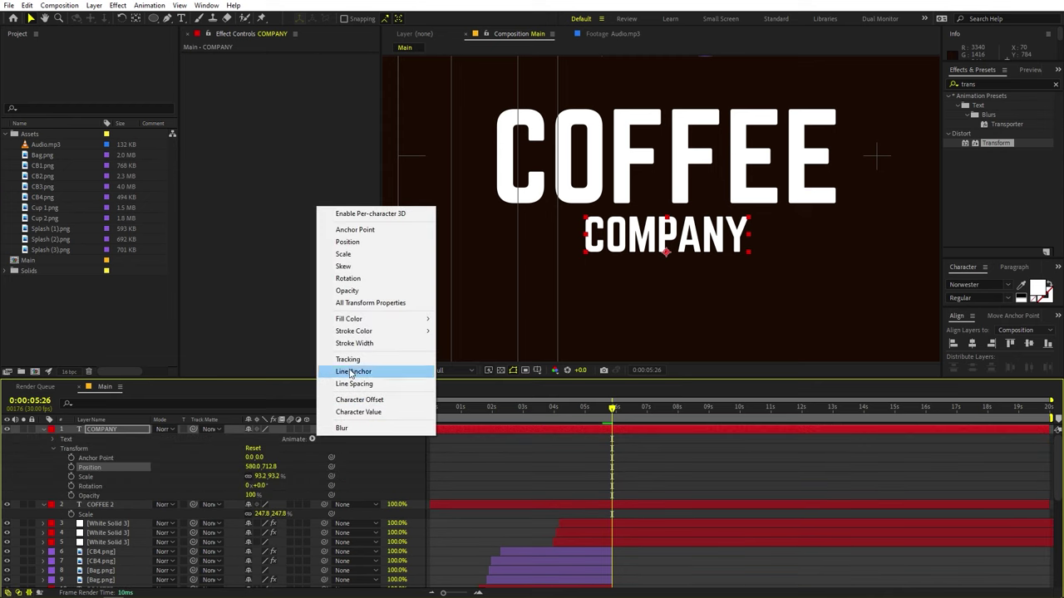
left_click(348, 359)
left_click_drag(248, 504, 281, 502)
left_click(377, 513)
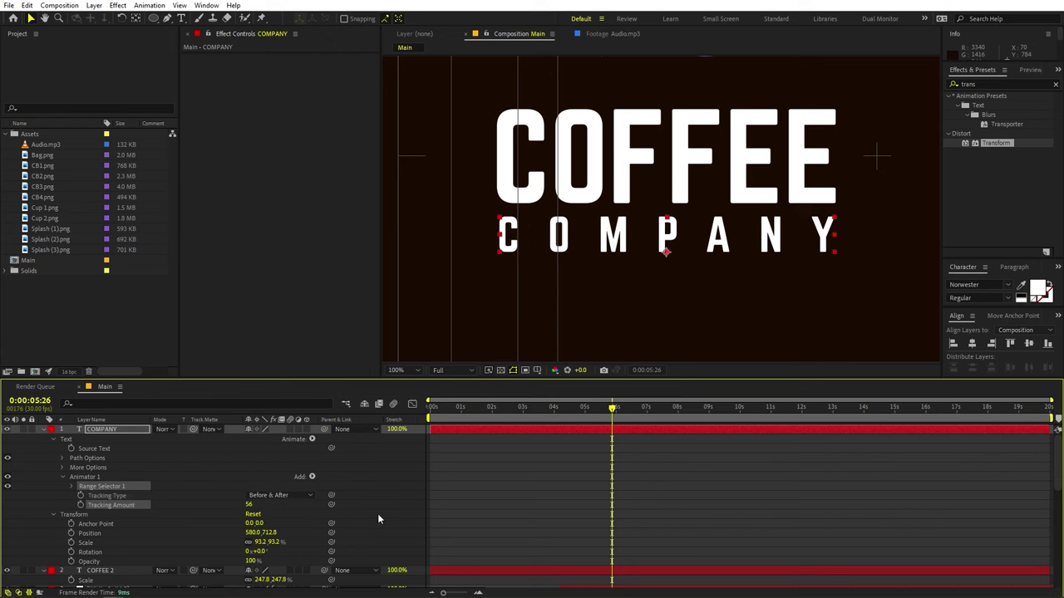
Reduce the COMPANY text's scale to 59.2%.
scroll(854, 219, "down", 4)
scroll(735, 244, "up", 2)
left_click(110, 459)
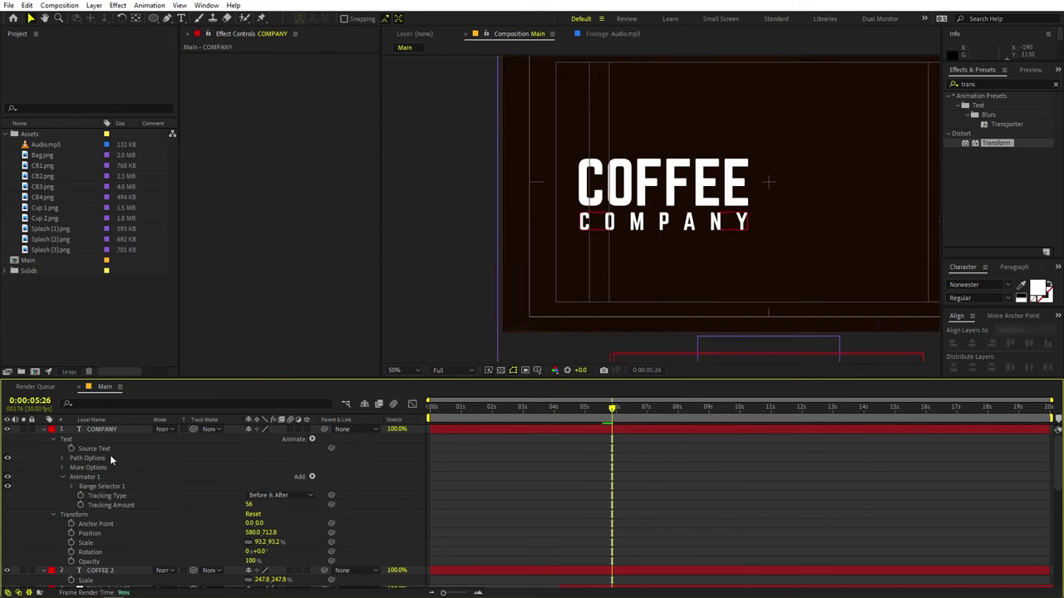
left_click(116, 428)
key("s")
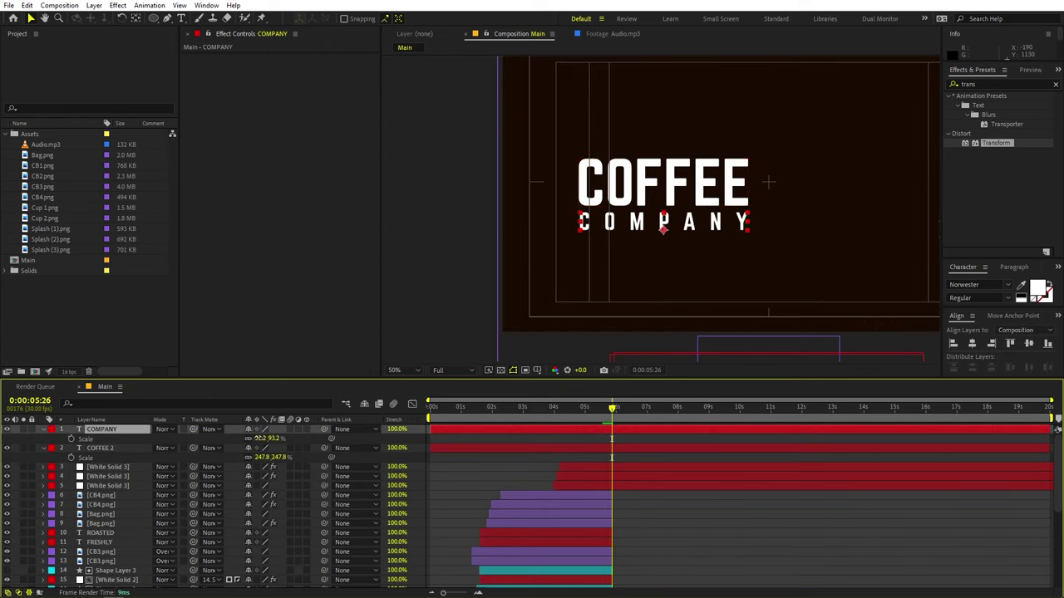
left_click_drag(259, 438, 240, 438)
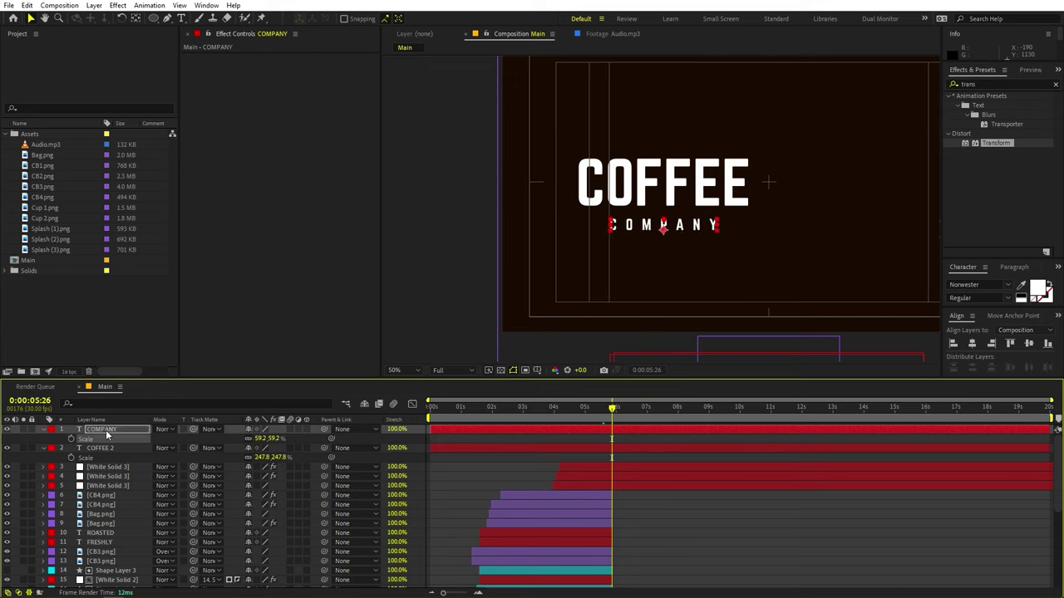
Set the COMPANY text animator's tracking amount to 117 so the word spans the width of COFFEE.
left_click(49, 431)
left_click(42, 430)
left_click(43, 429)
left_click(43, 430)
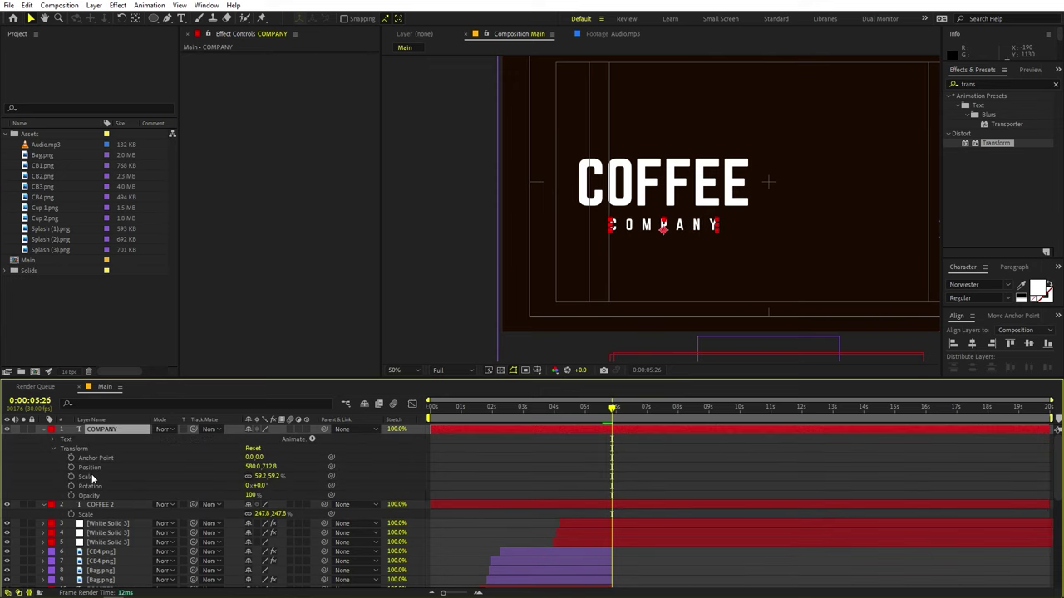
left_click(53, 441)
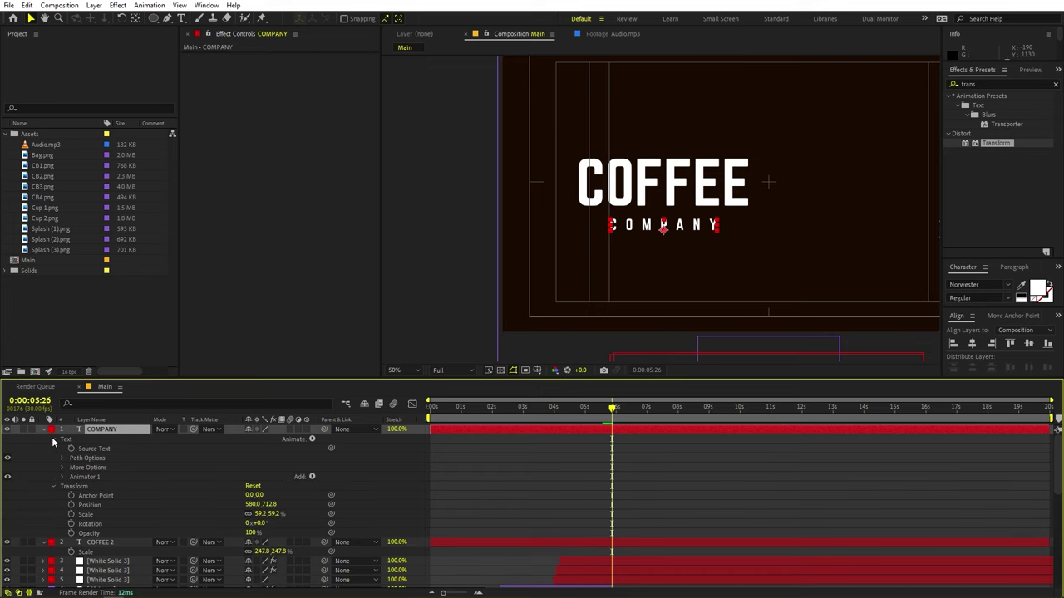
left_click(63, 478)
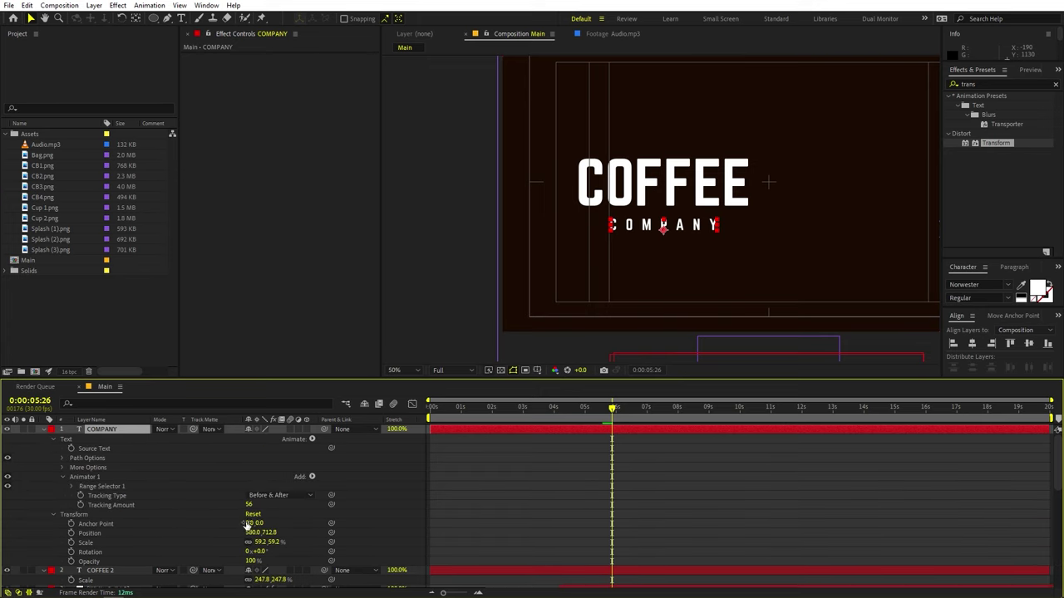
mouse_move(248, 504)
left_mouse_down()
mouse_move(570, 473)
mouse_move(597, 457)
mouse_move(504, 477)
mouse_move(553, 476)
left_mouse_up()
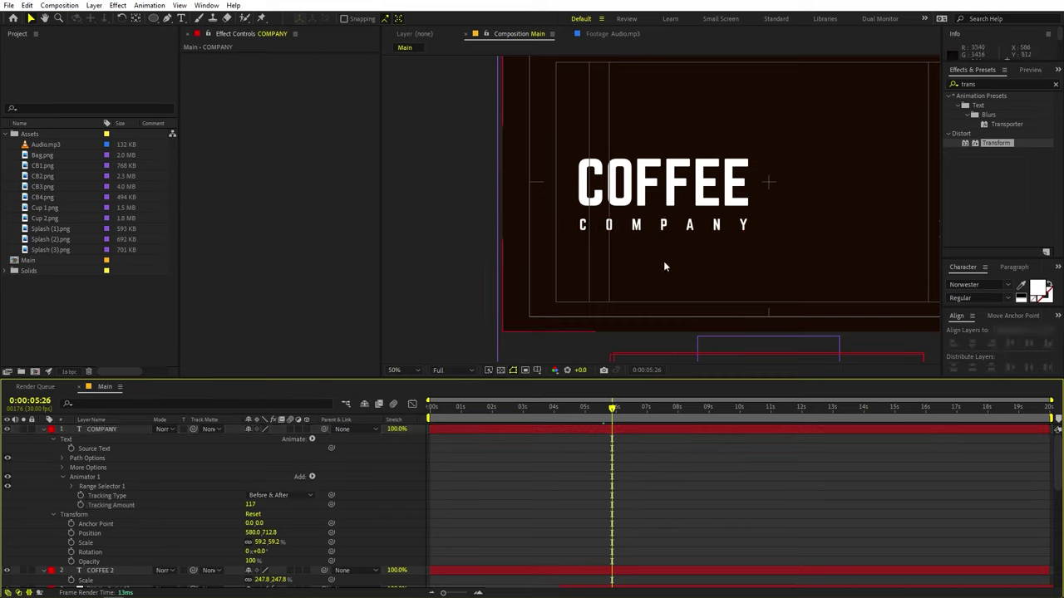
Nudge the COMPANY text up to position 580, 692.8, collapse its properties and fit the composition in the viewer.
key("slash")
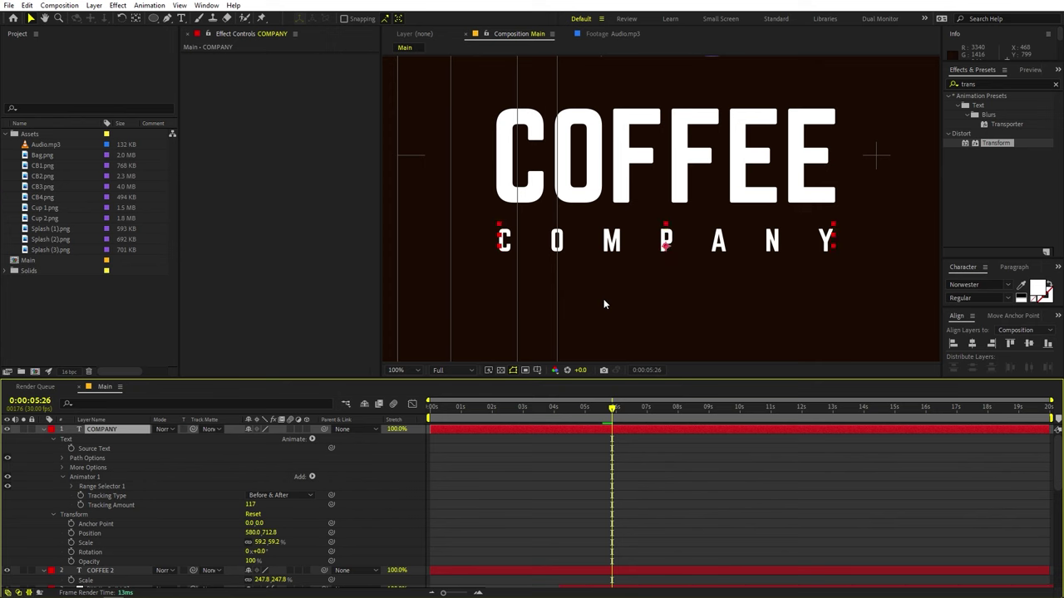
key("shift+Up")
key("shift+Up")
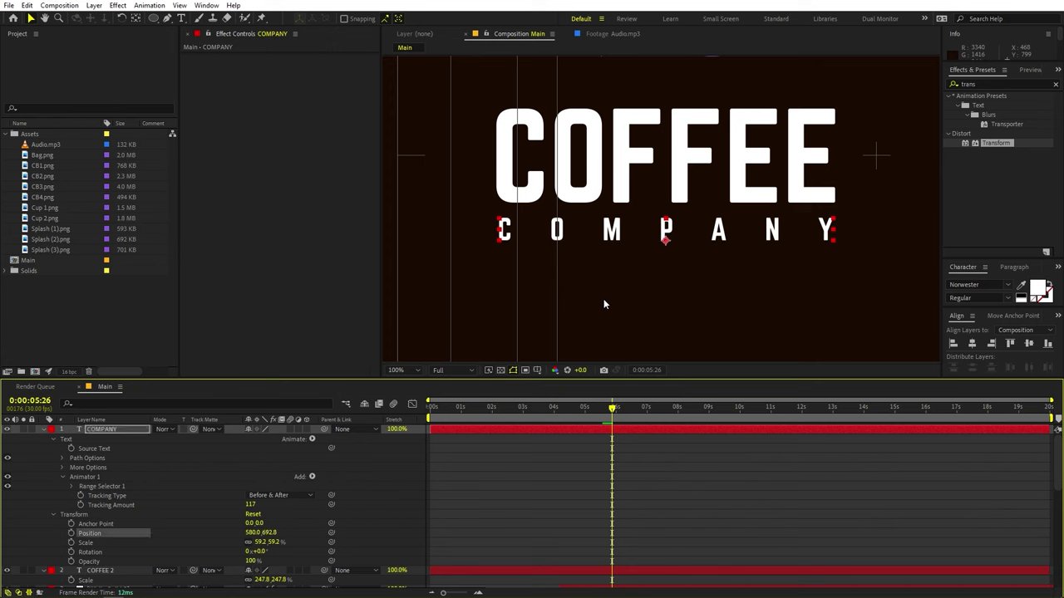
key("u")
key("F2")
scroll(740, 221, "down", 2)
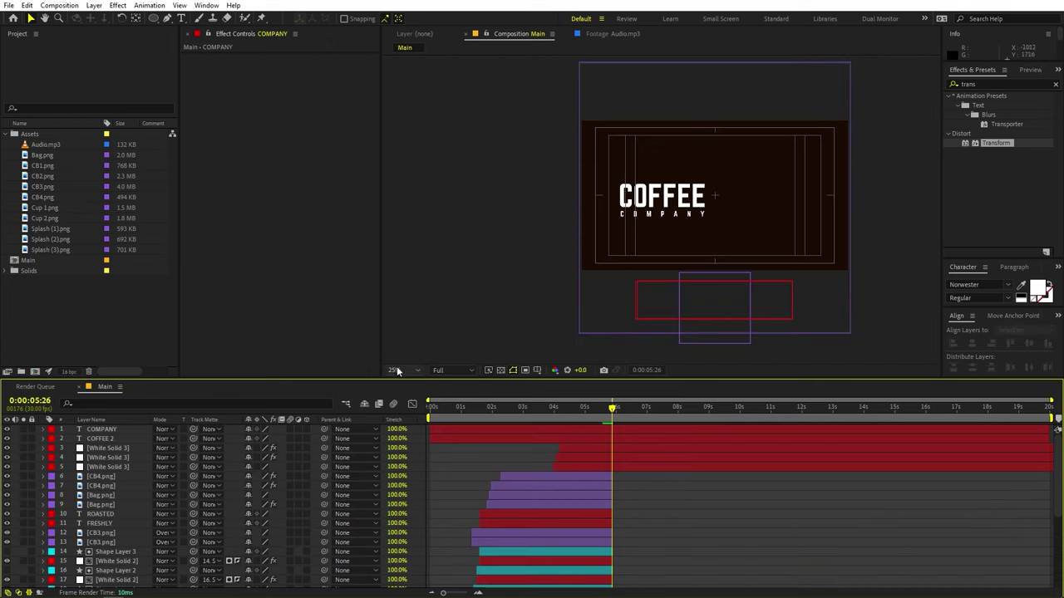
left_click(396, 369)
left_click(405, 571)
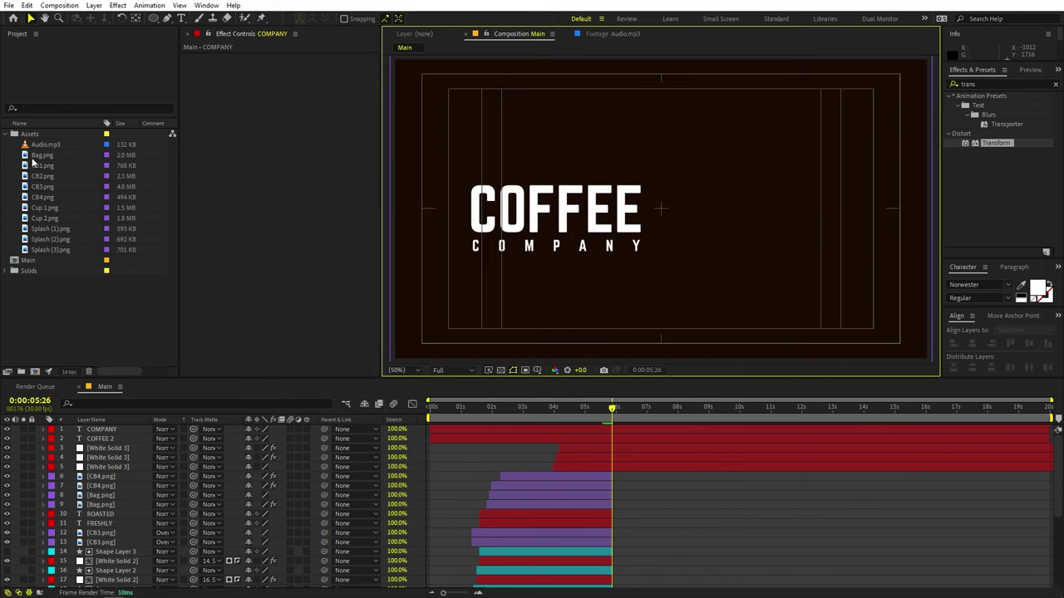
Add Bag.png as the uppermost layer, scale it to 22.3% and place it beside the COFFEE title.
left_click_drag(45, 156, 484, 425)
key("s")
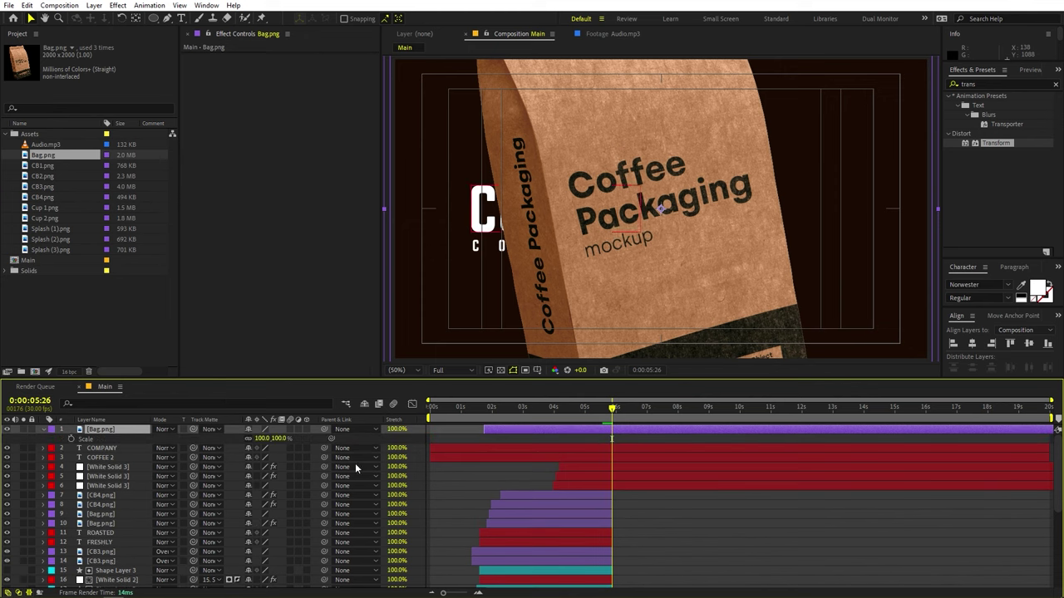
left_click_drag(266, 443, 202, 445)
left_click_drag(655, 247, 786, 246)
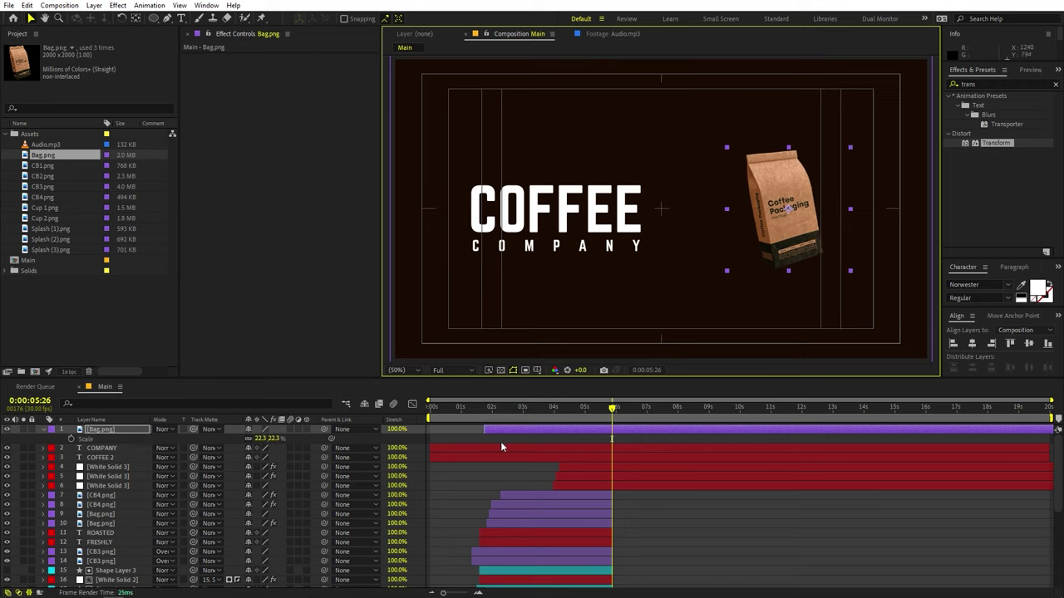
Move the COFFEE and COMPANY texts and the bag closer together around the centre of the composition.
left_click(518, 448)
left_click(516, 457, "shift")
mouse_move(603, 207)
left_mouse_down()
mouse_move(668, 207)
mouse_move(602, 207)
left_mouse_up()
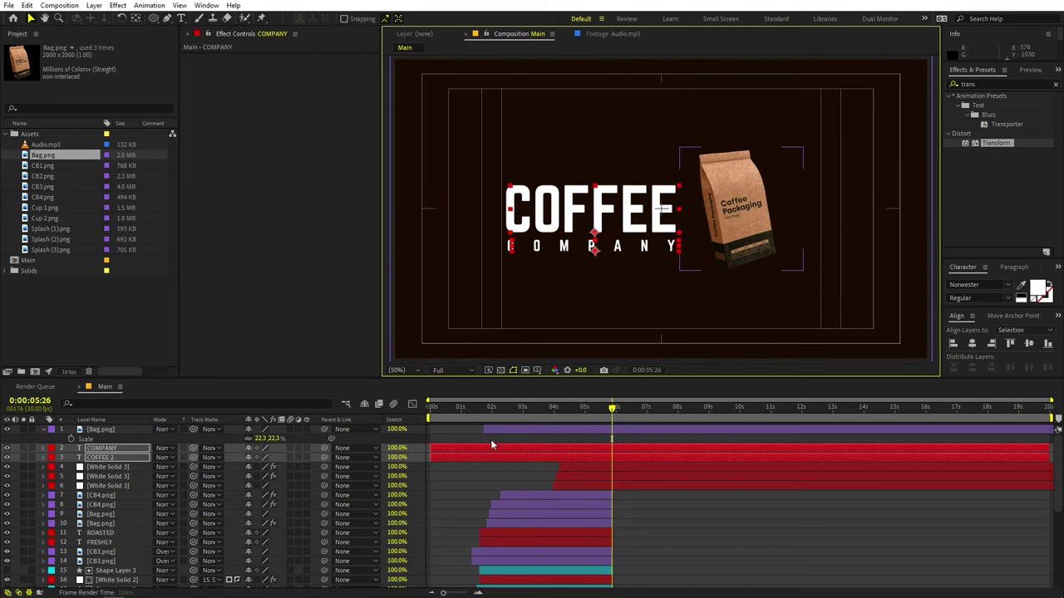
left_click_drag(632, 222, 635, 218)
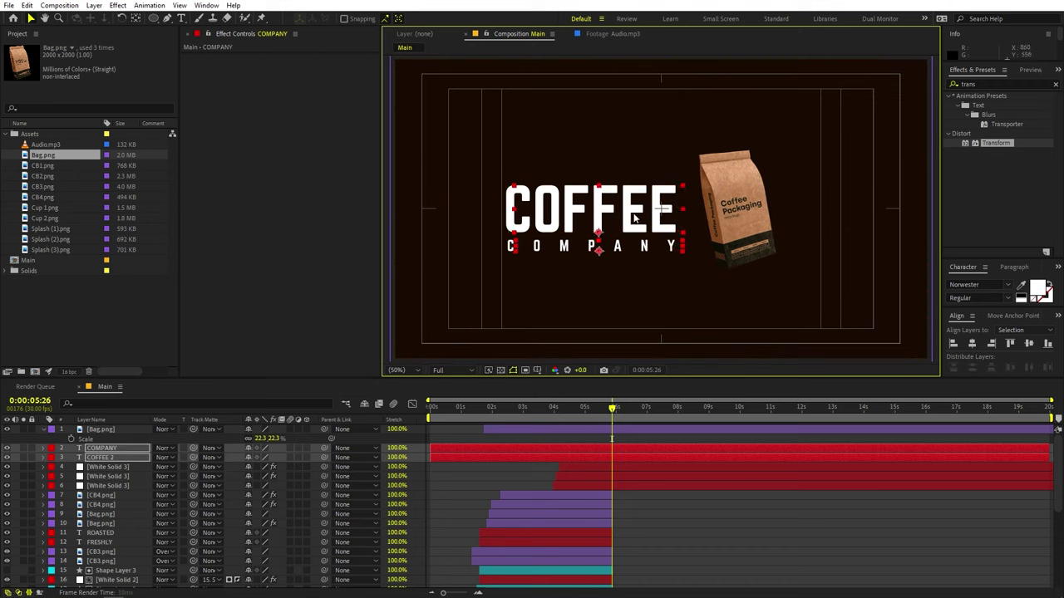
Add Cup 1.png and Cup 2.png beneath the Bag.png layer and scale both to 22.7%.
left_click(29, 166)
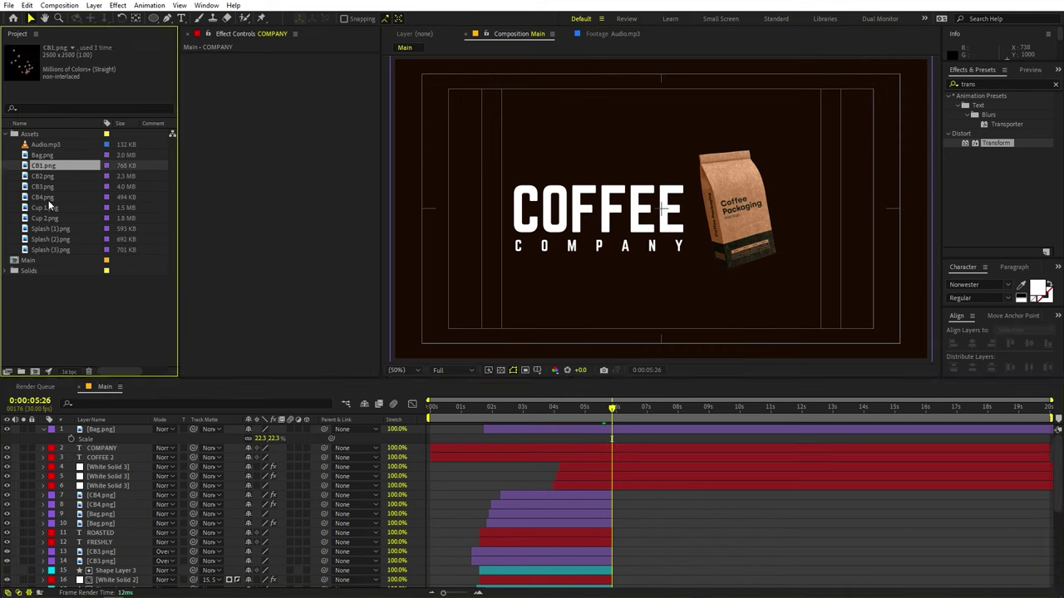
left_click(50, 207)
left_click(50, 218, "shift")
left_click_drag(50, 217, 100, 438)
key("s")
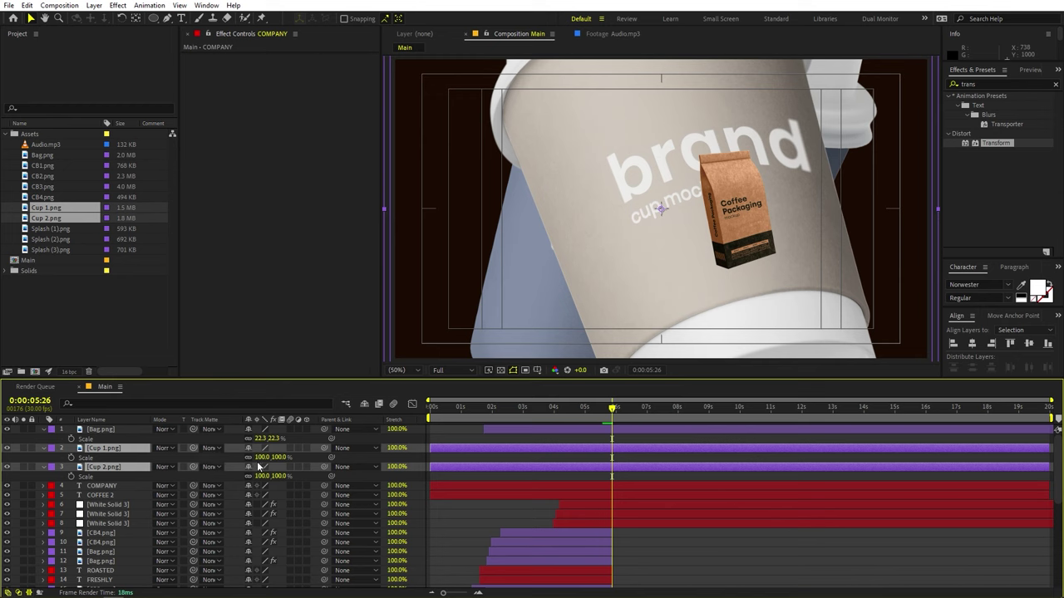
left_click_drag(258, 457, 215, 457)
key("F2")
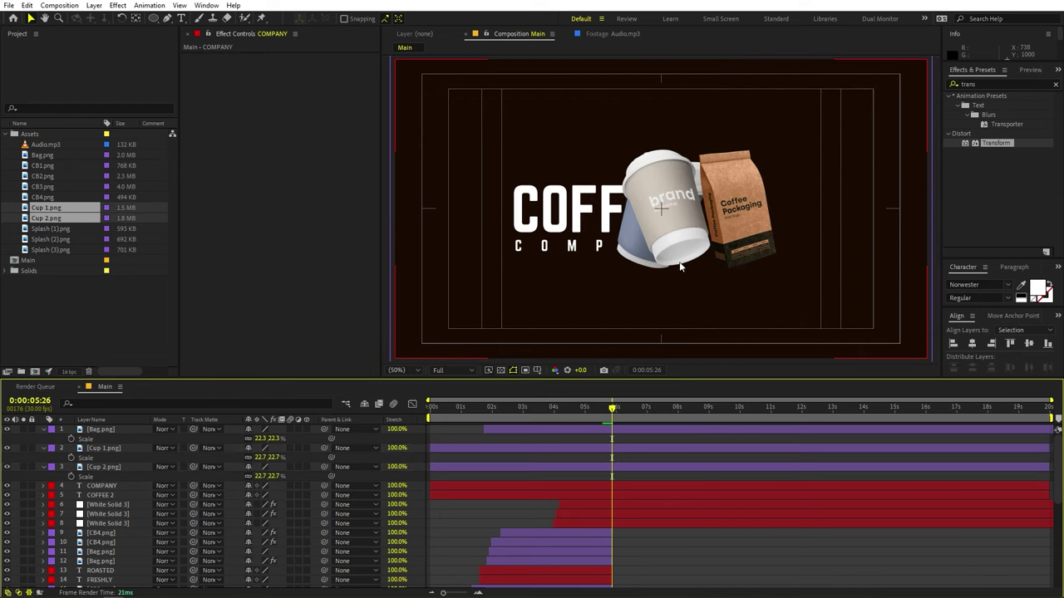
Separate the cups, moving Cup 2 to the lower-right corner of the frame and Cup 1 to the bag's upper left.
left_click_drag(680, 266, 817, 279)
left_click(663, 164)
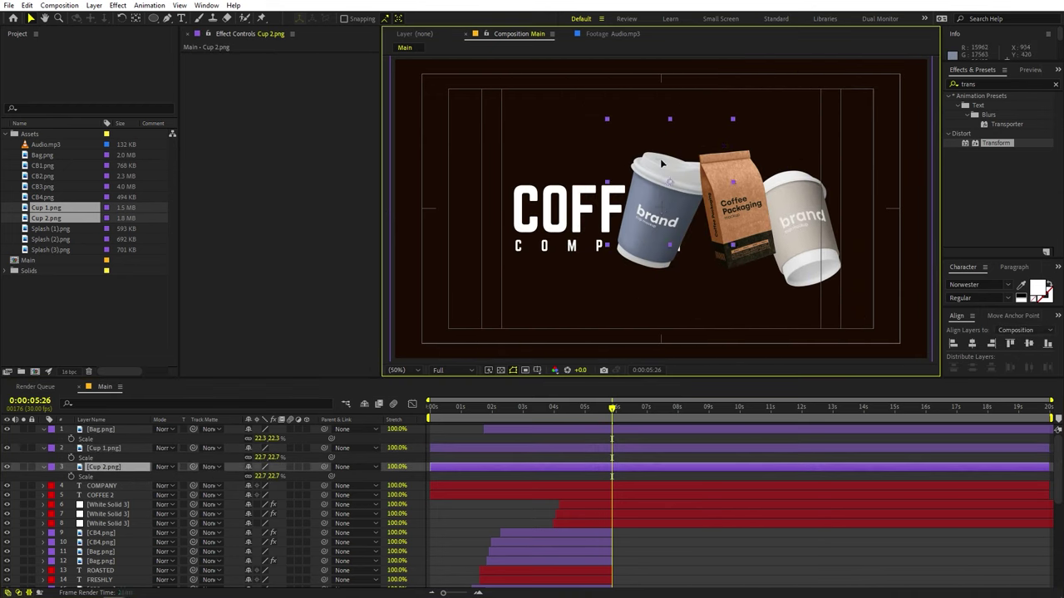
left_click_drag(663, 163, 876, 294)
left_click(810, 201)
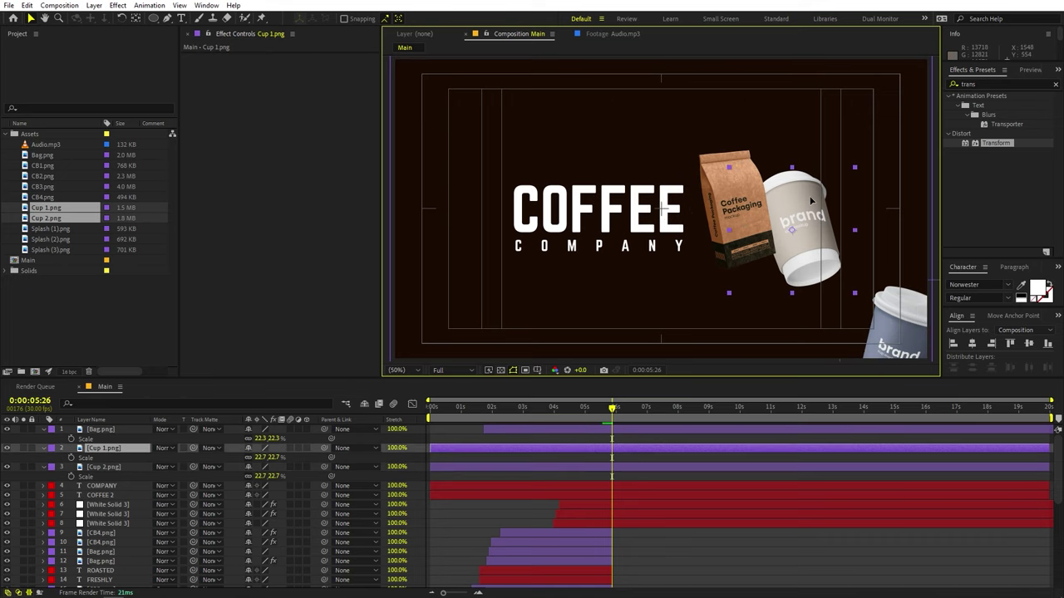
left_click_drag(811, 200, 707, 132)
Reorder the Cup 1 and Cup 2 layers above the Bag.png layer.
left_click(106, 467, "shift")
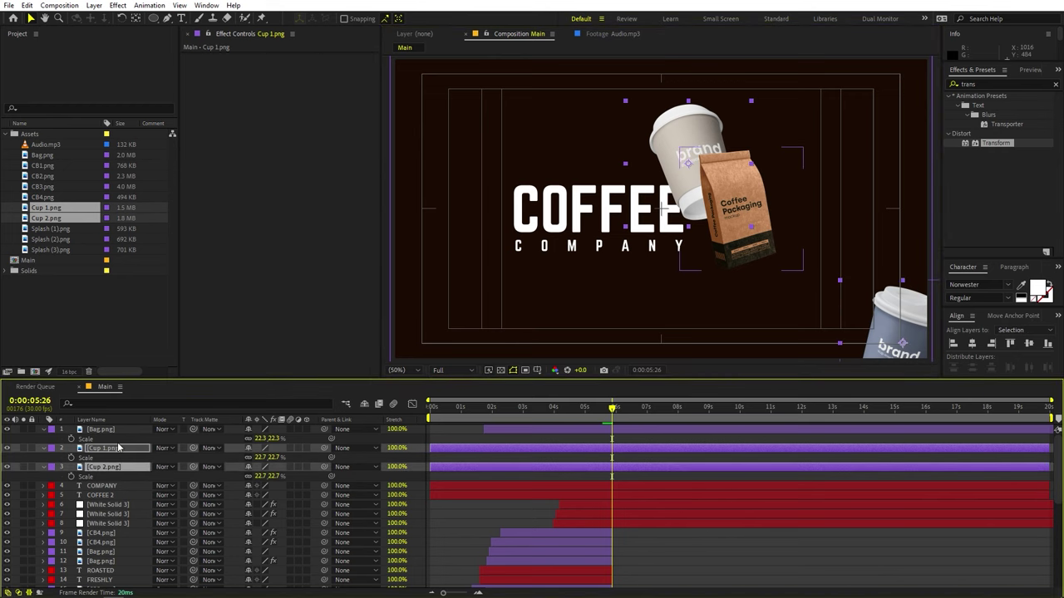
left_click(114, 430)
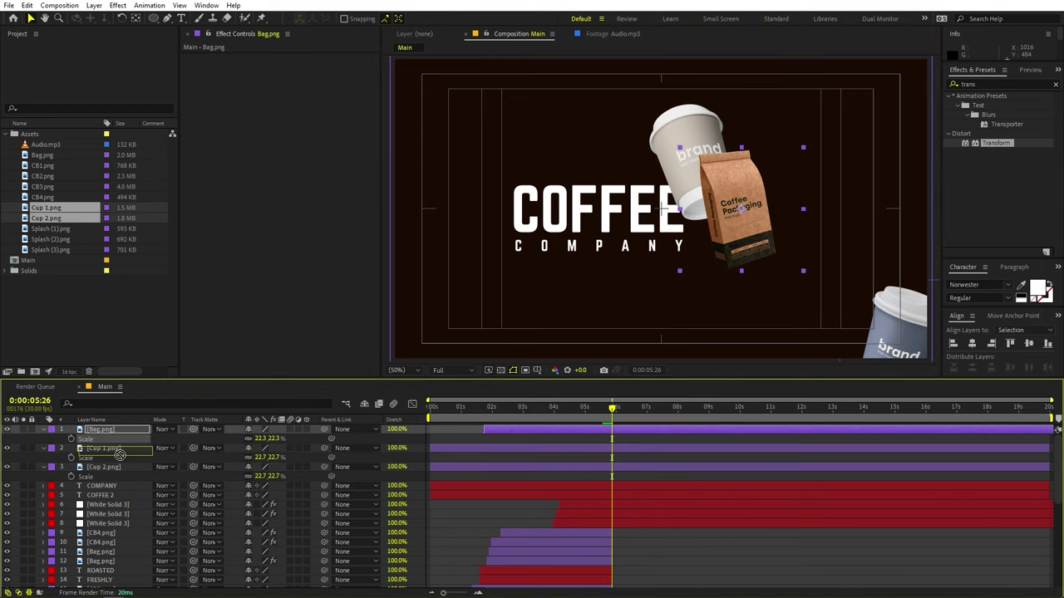
left_click(116, 449)
left_click(116, 467, "shift")
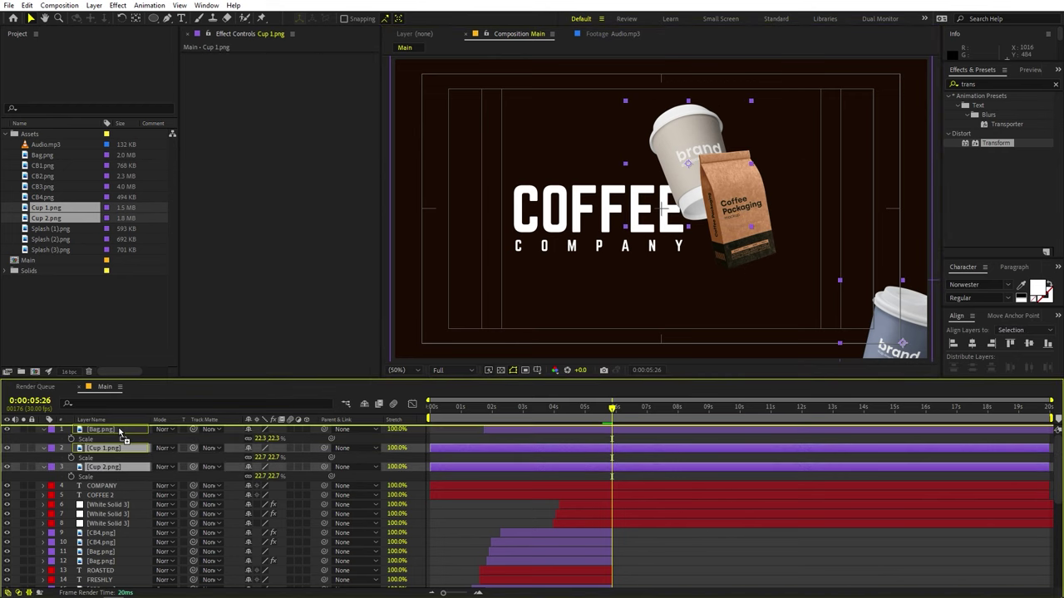
left_click_drag(119, 431, 119, 428)
left_click(648, 222)
left_click(693, 135)
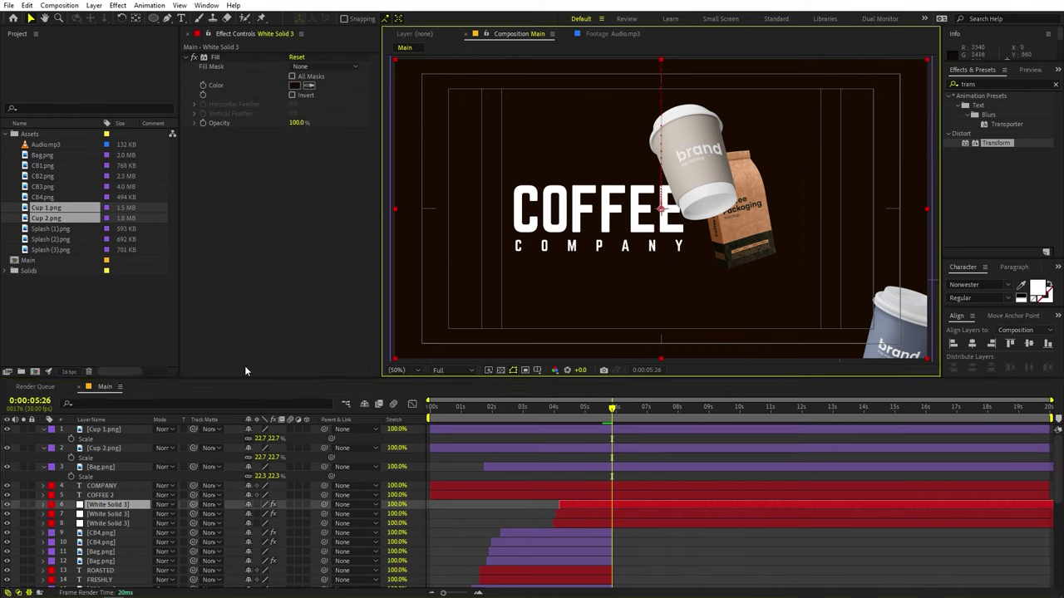
Scale Cup 1 to 12.1% and rotate it to -19° at the bag's upper-left edge.
left_click(121, 430)
key("s")
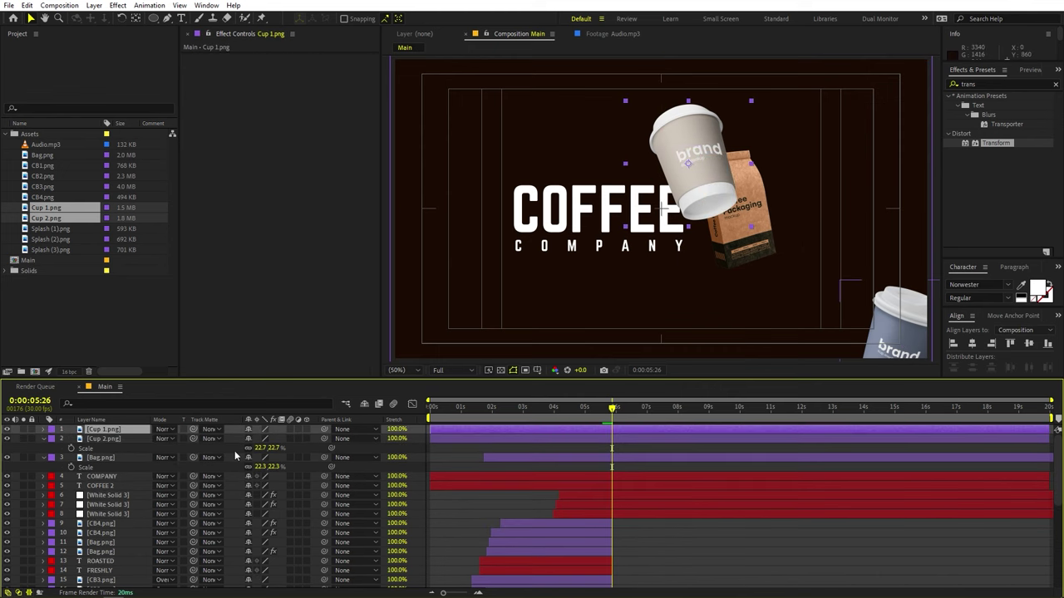
key("s")
left_click_drag(264, 439, 229, 466)
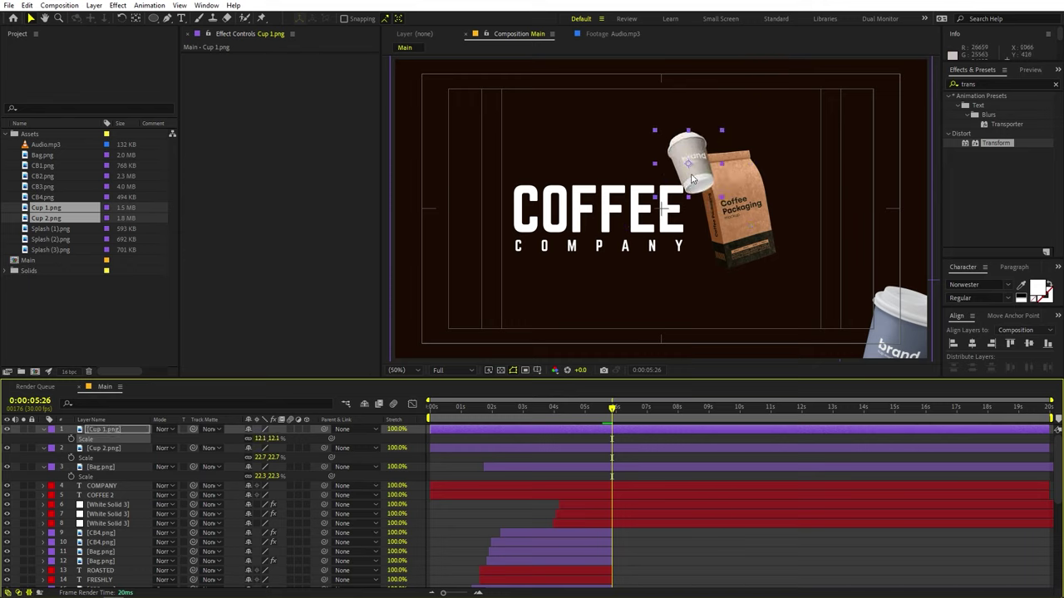
left_click_drag(692, 178, 691, 180)
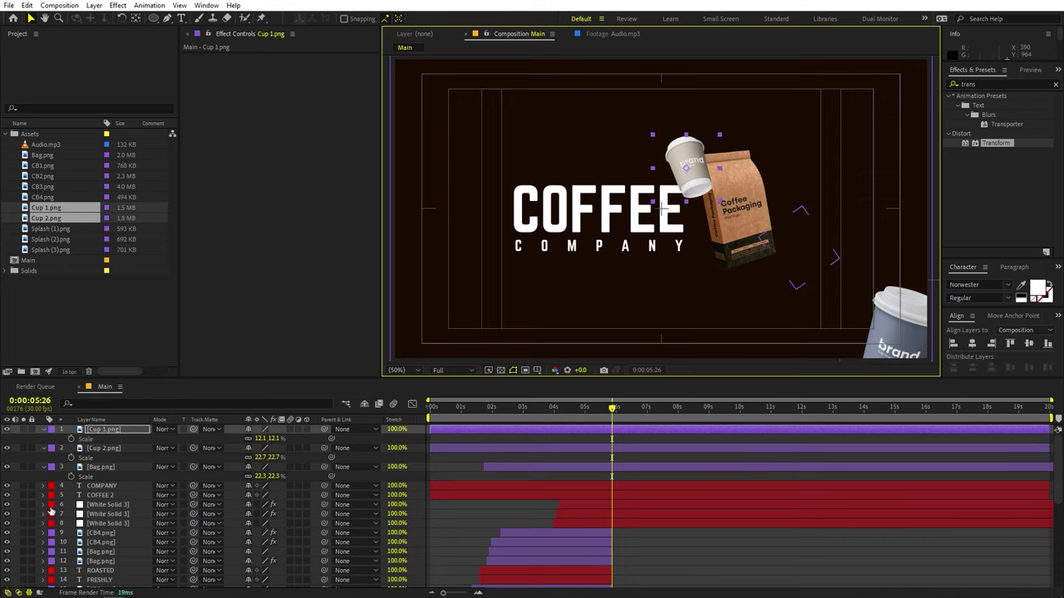
mouse_move(262, 441)
left_mouse_down()
mouse_move(289, 439)
mouse_move(243, 446)
left_mouse_up()
Scale Cup 2 to 11.5% and place it against the bag's lower-right edge.
left_click_drag(921, 329, 796, 237)
key("s")
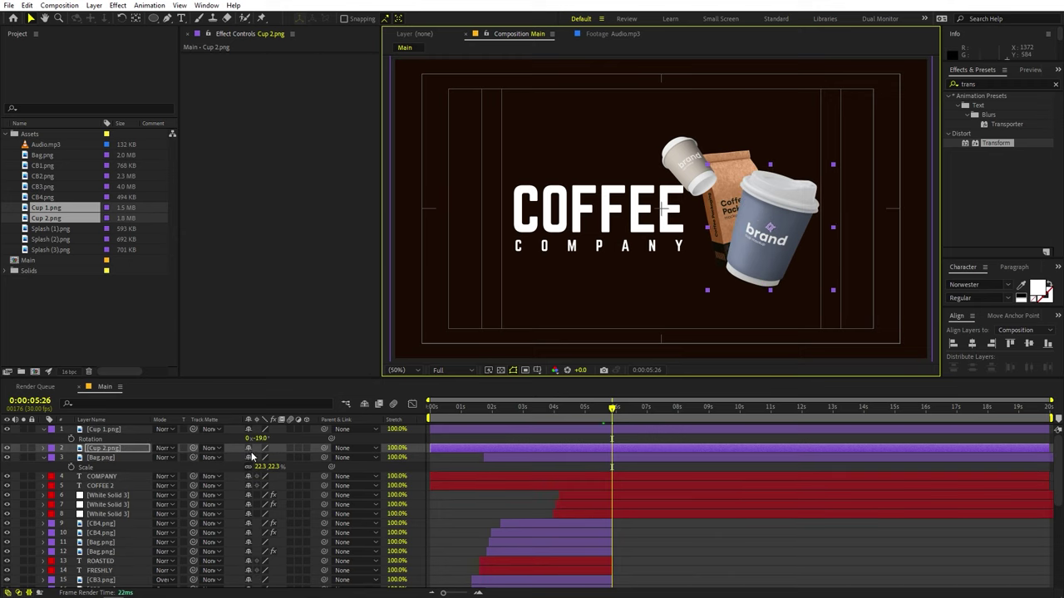
key("s")
left_click_drag(254, 457, 222, 457)
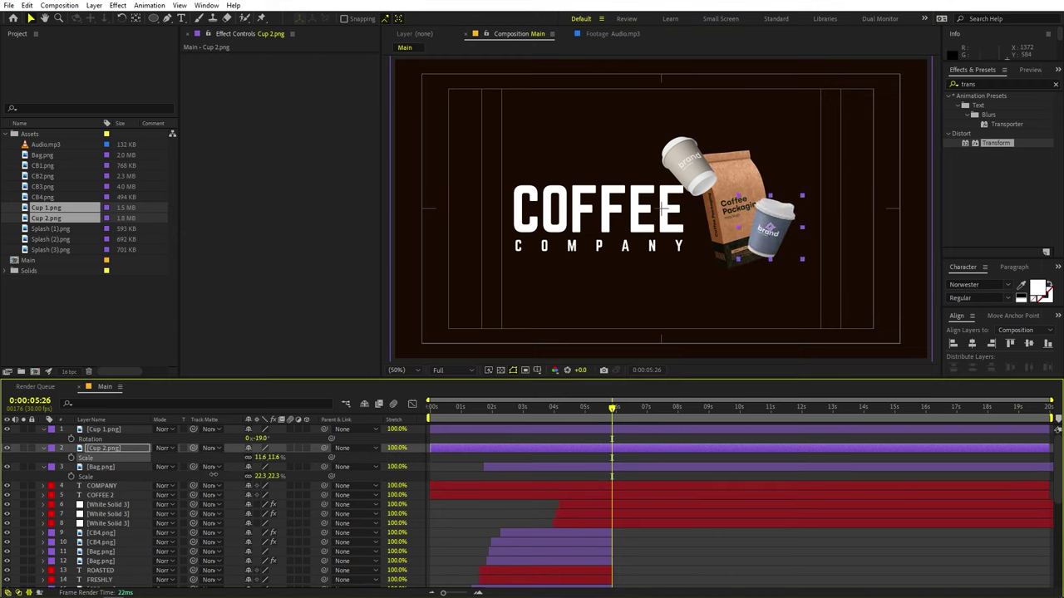
left_click_drag(743, 227, 762, 236)
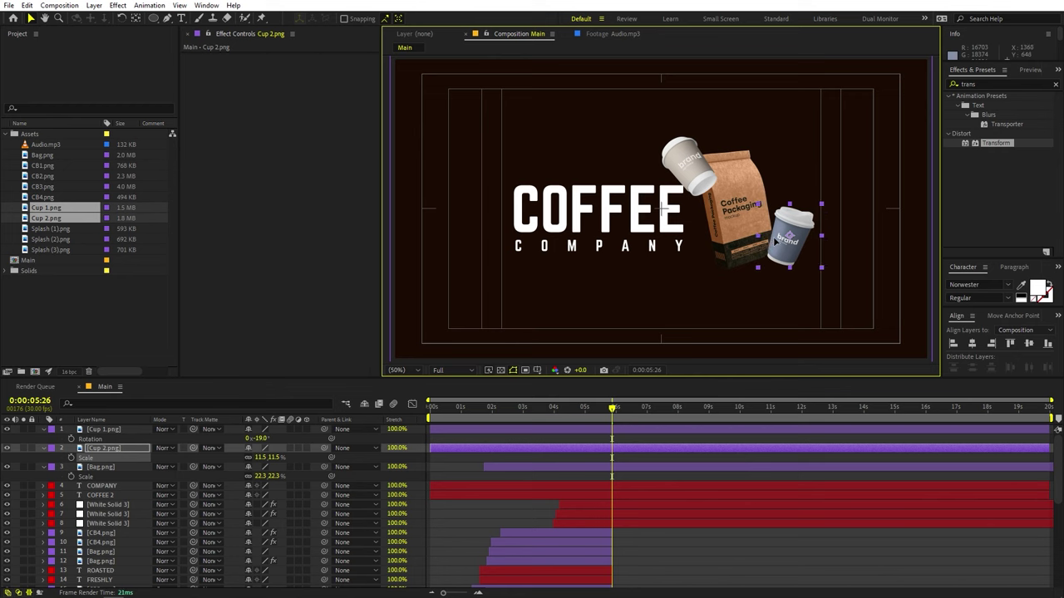
Move the Cup 1 layer beneath the Bag.png layer in the stacking order.
left_click(107, 430)
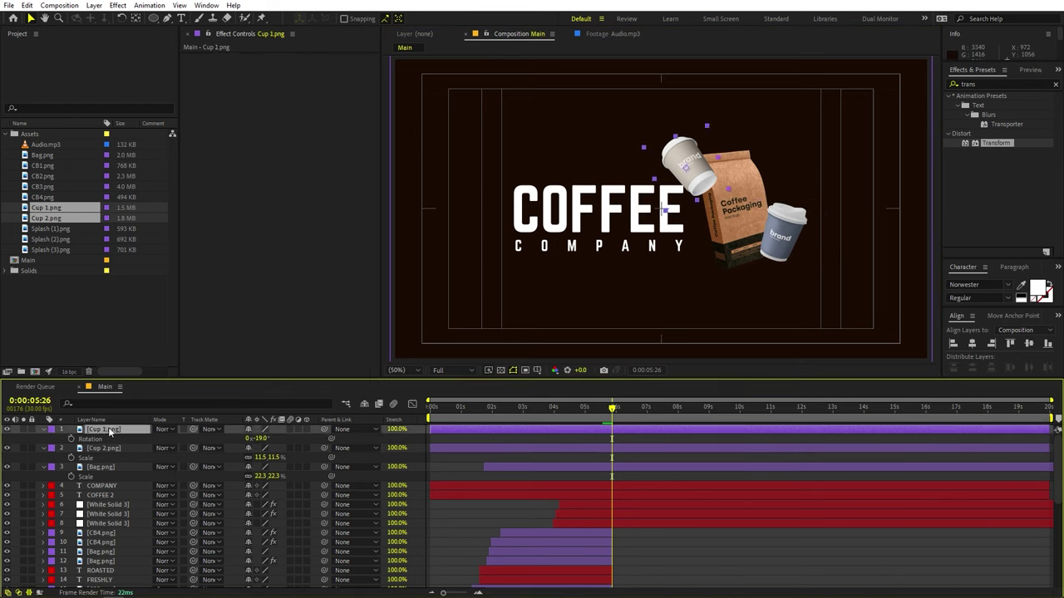
left_click_drag(109, 430, 111, 482)
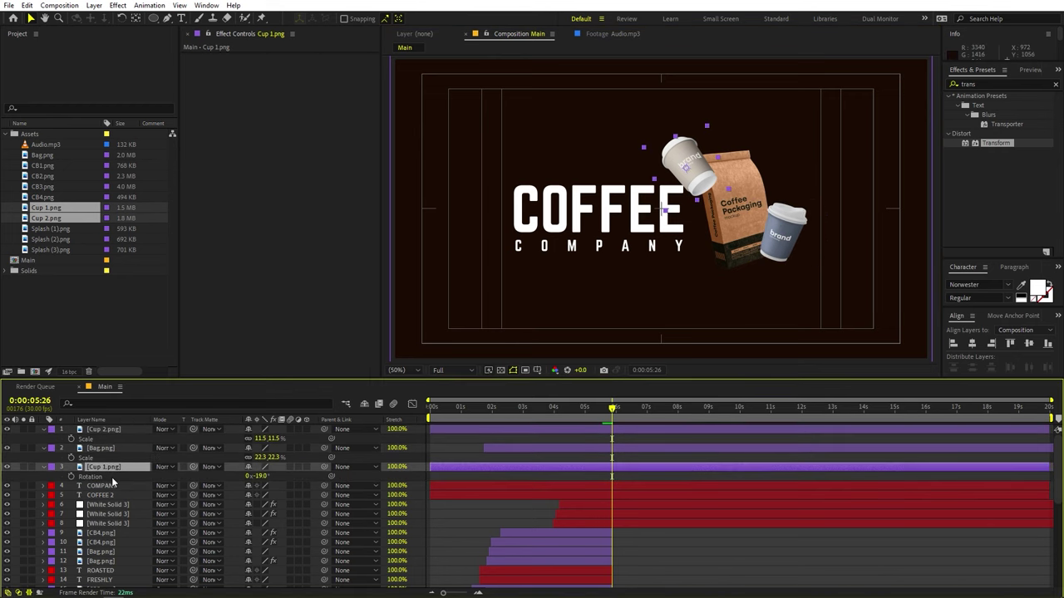
left_click(777, 531)
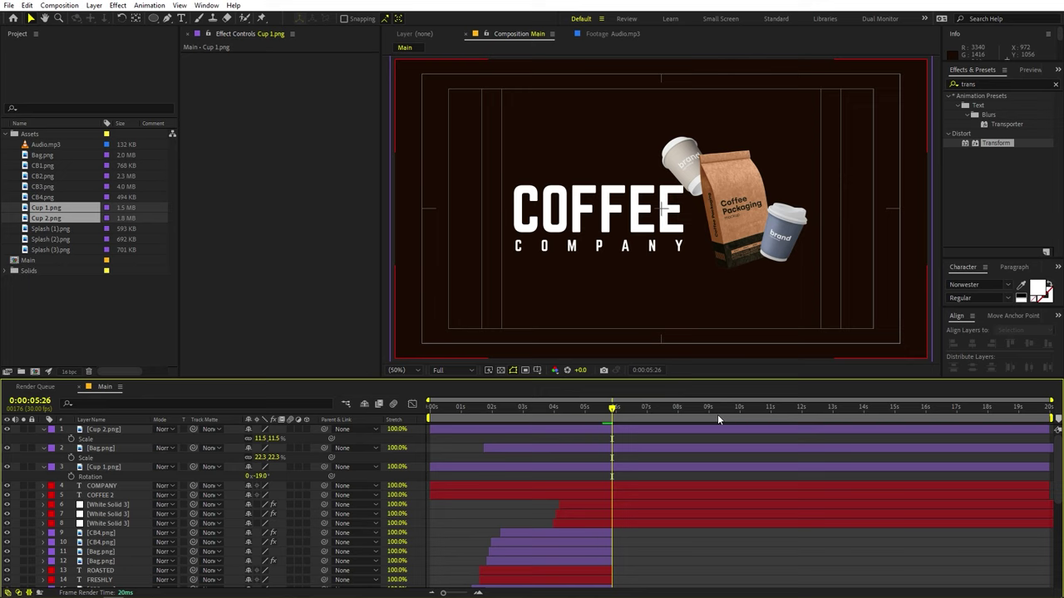
Apply a Drop Shadow effect to the bag with 100% opacity and a softness of 144.
left_click(1004, 86)
type("drop")
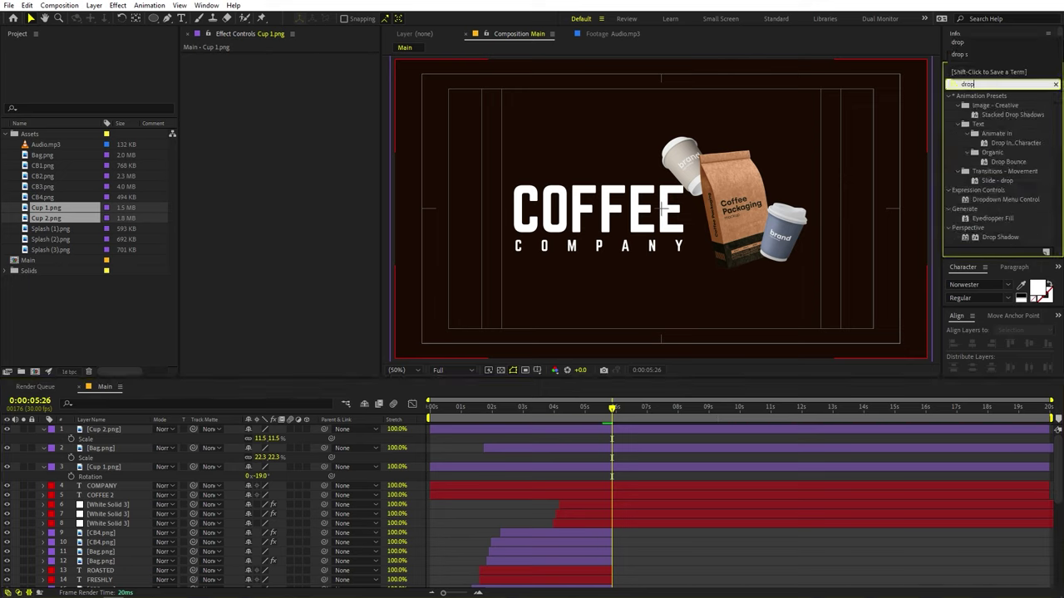
left_click_drag(996, 237, 175, 447)
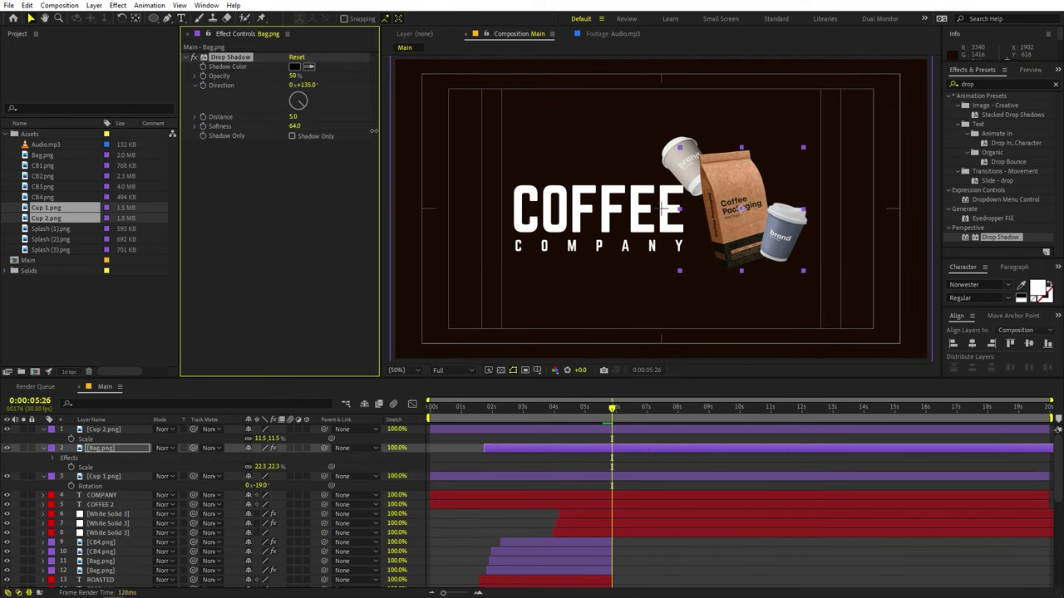
left_click_drag(291, 76, 610, 89)
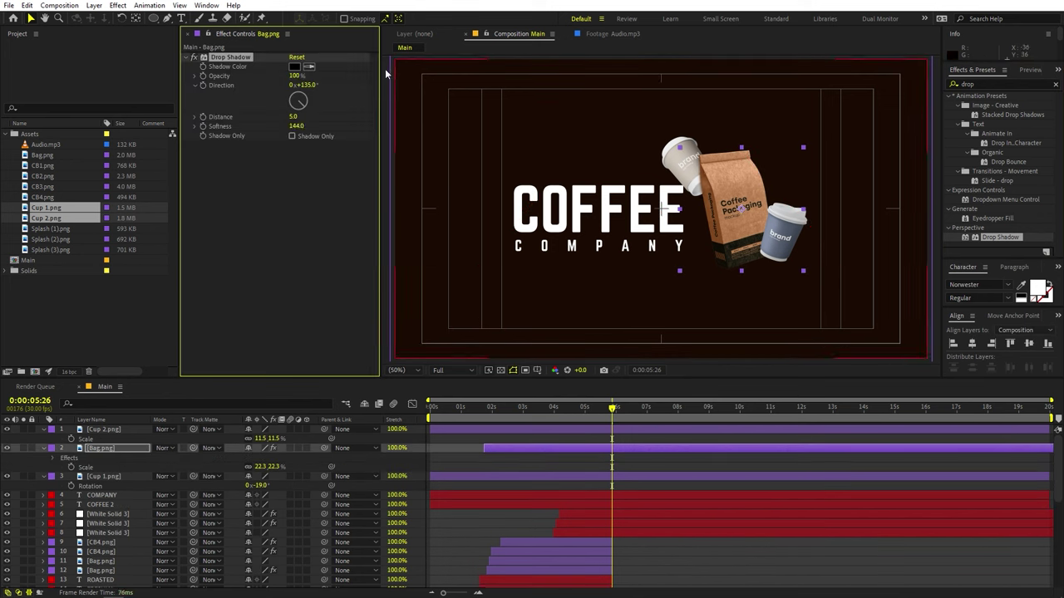
left_click(799, 548)
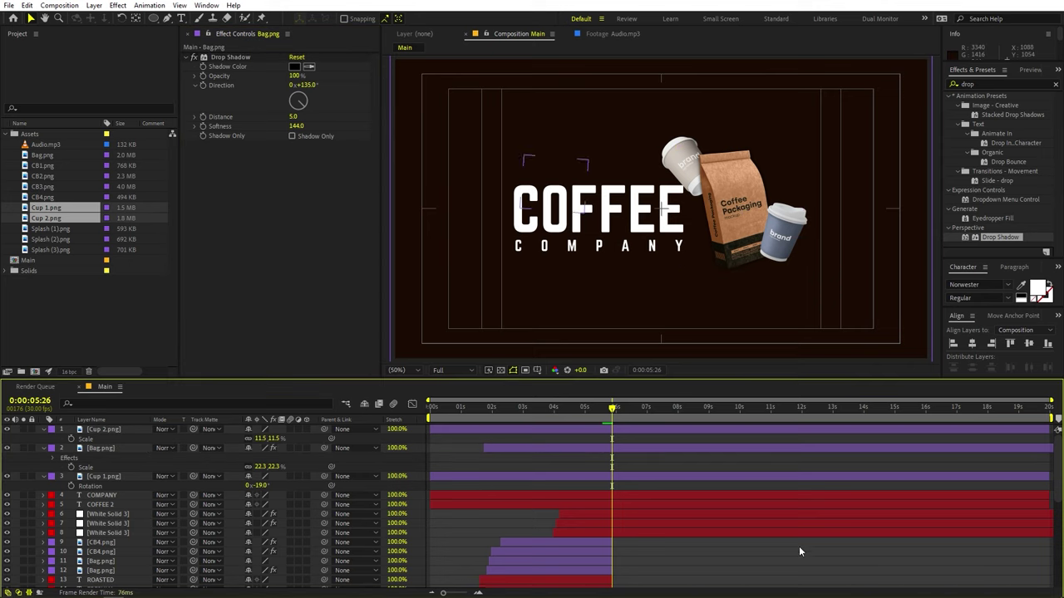
Add Splash (2).png beneath the Cup 1 layer and move it to the lower left of the frame.
left_click(82, 325)
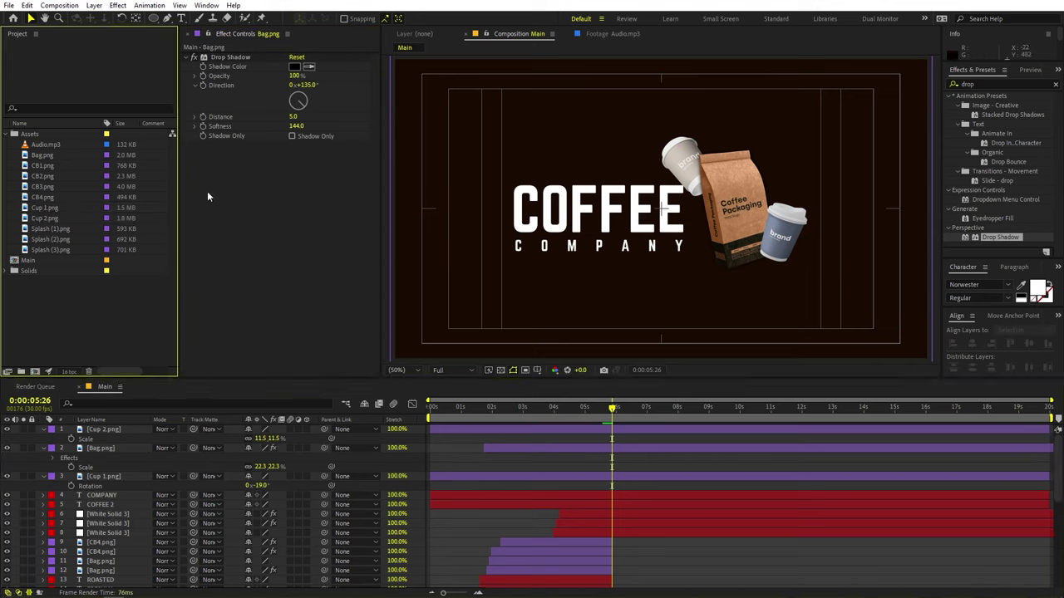
left_click(44, 199)
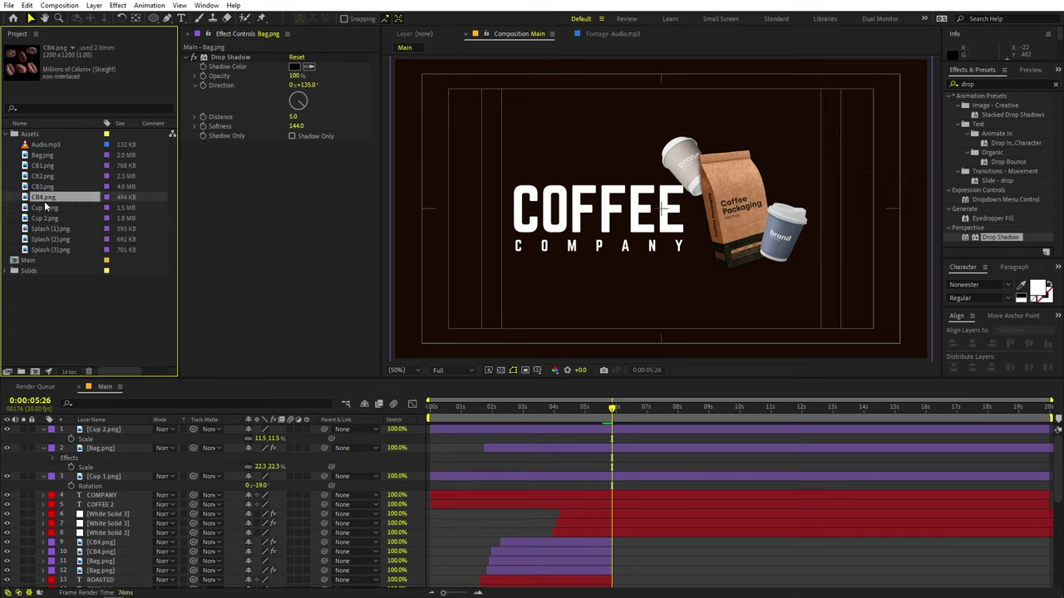
left_click(45, 207)
left_click(48, 230)
left_click(50, 239)
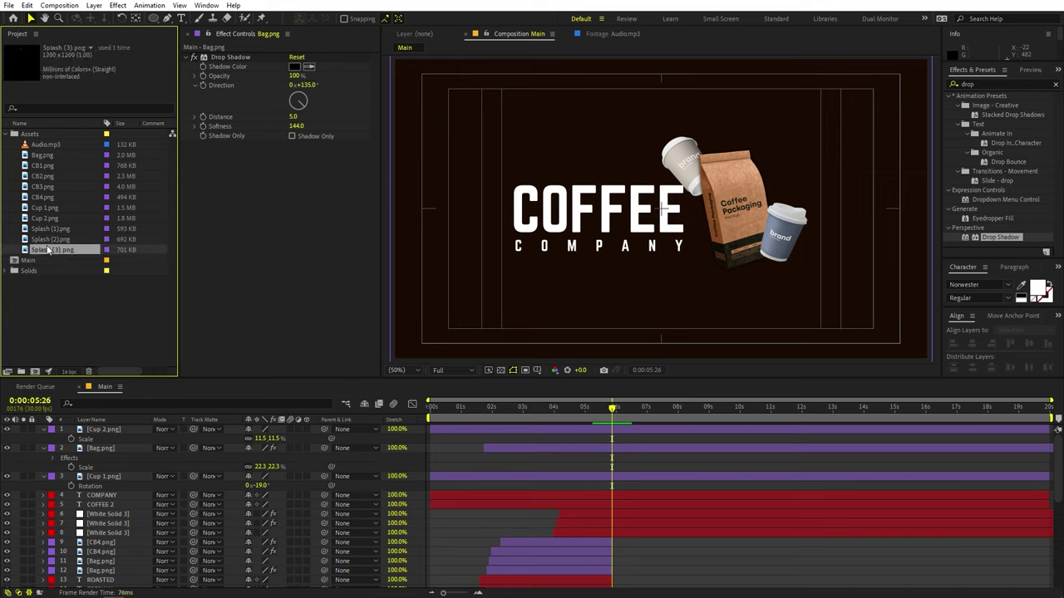
left_click_drag(76, 457, 85, 491)
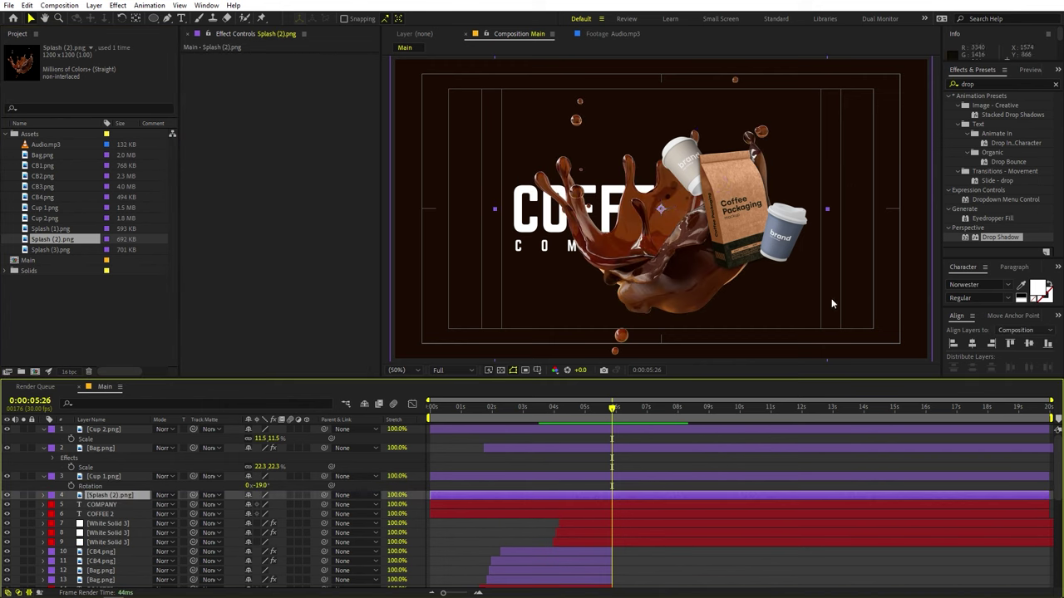
left_click_drag(675, 258, 493, 321)
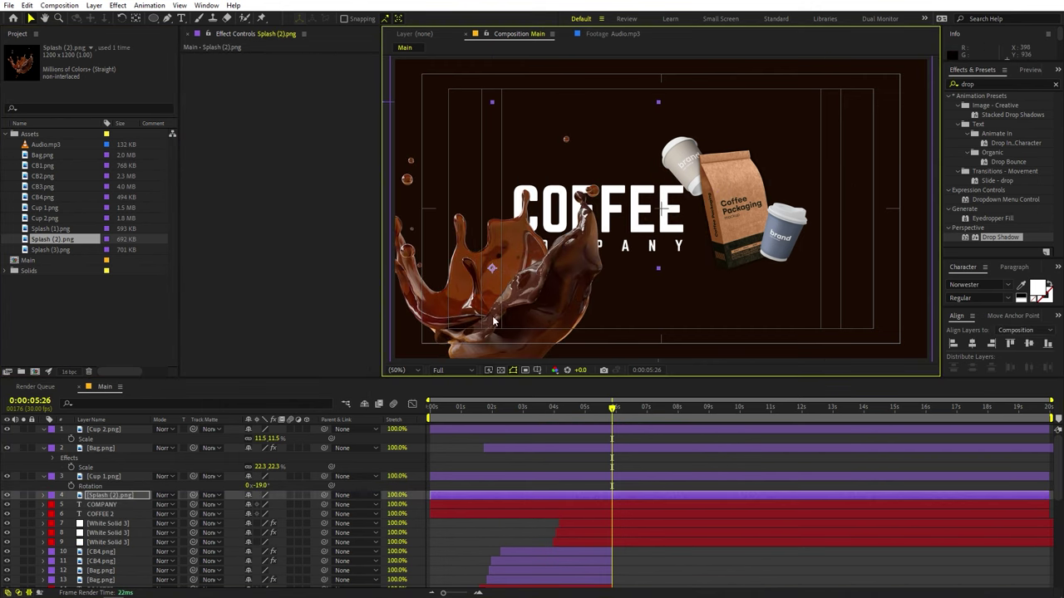
Scale Splash (2).png to 143% and set its blending mode to Overlay.
key("s")
left_click_drag(263, 505, 269, 522)
left_click(164, 494)
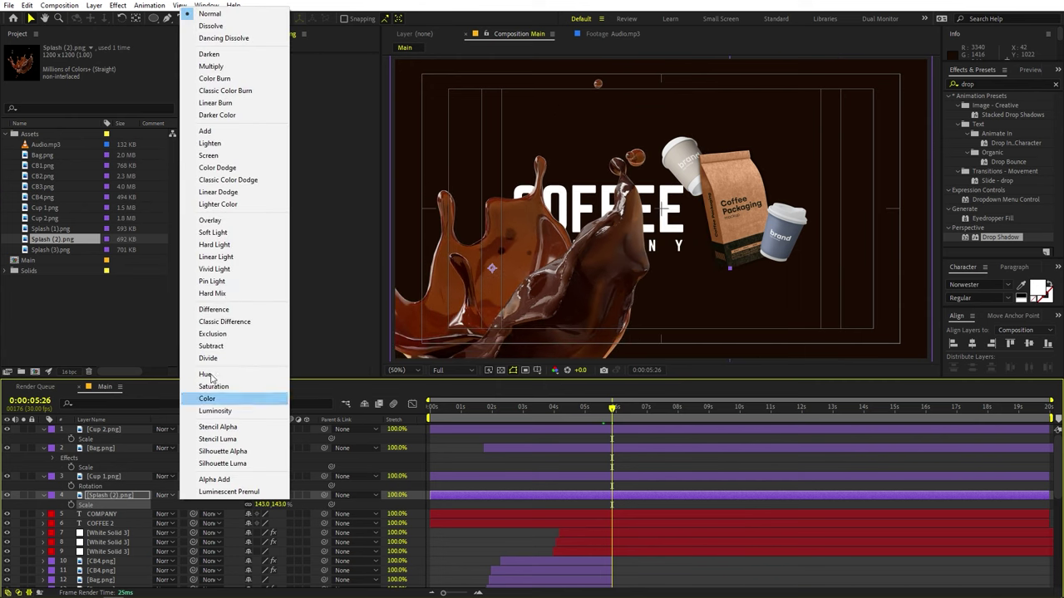
left_click(244, 221)
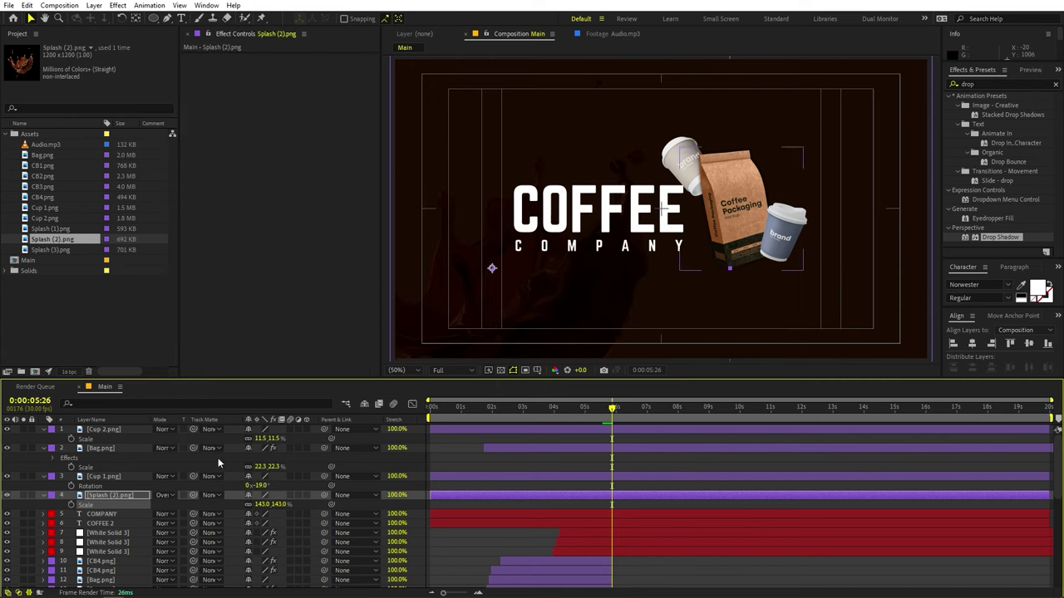
Rotate Splash (2).png to 40° and shift it slightly right behind the COFFEE COMPANY title.
key("r")
left_click_drag(261, 503, 293, 506)
key("comma")
key("comma")
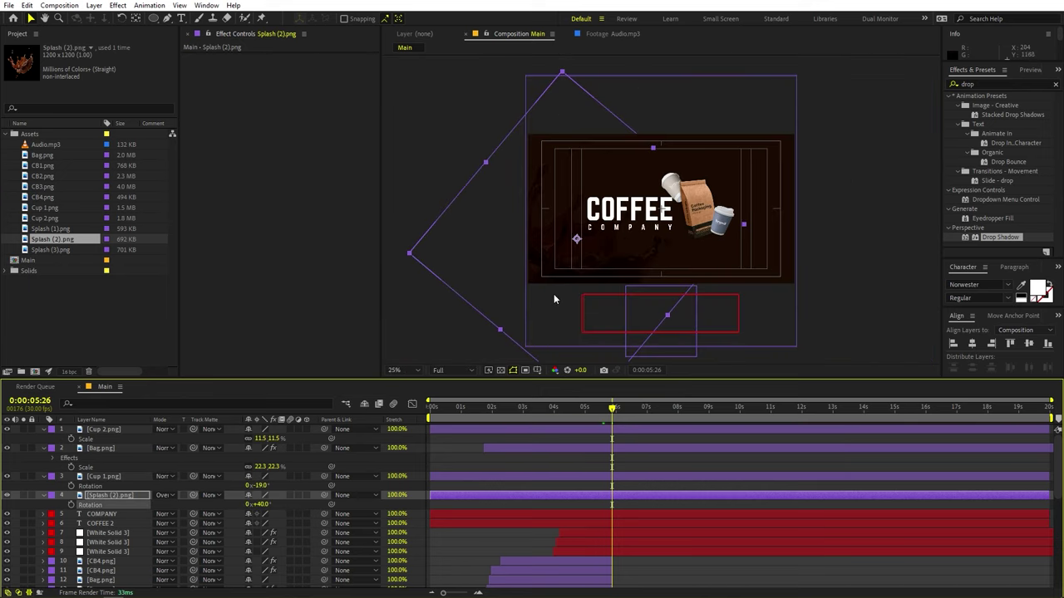
key("period")
key("period")
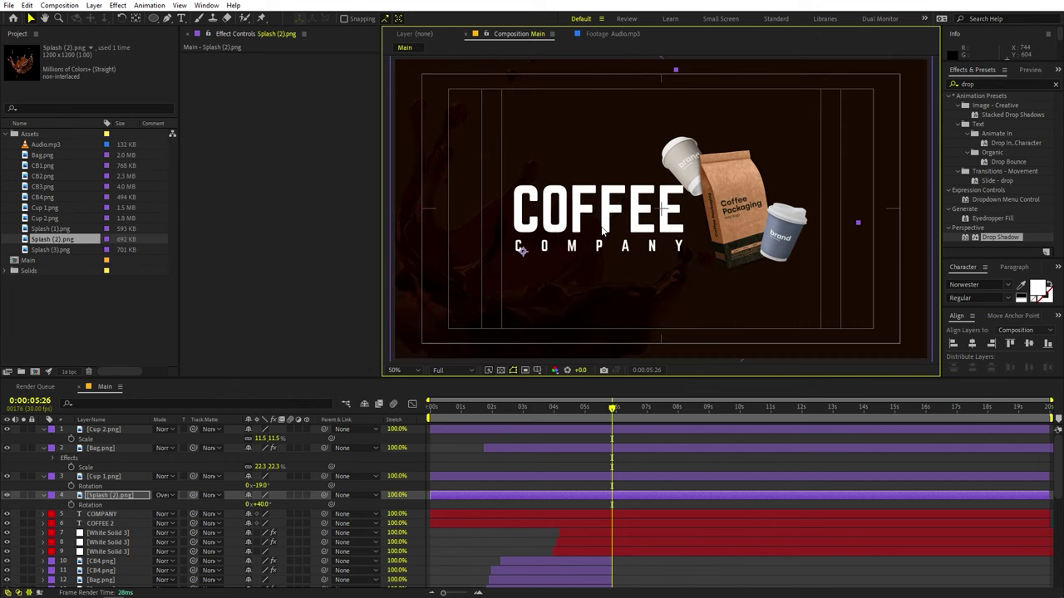
Add CB2.png from the project assets to the Main composition as the topmost layer.
left_click(95, 317)
left_click(40, 156)
left_click(45, 177)
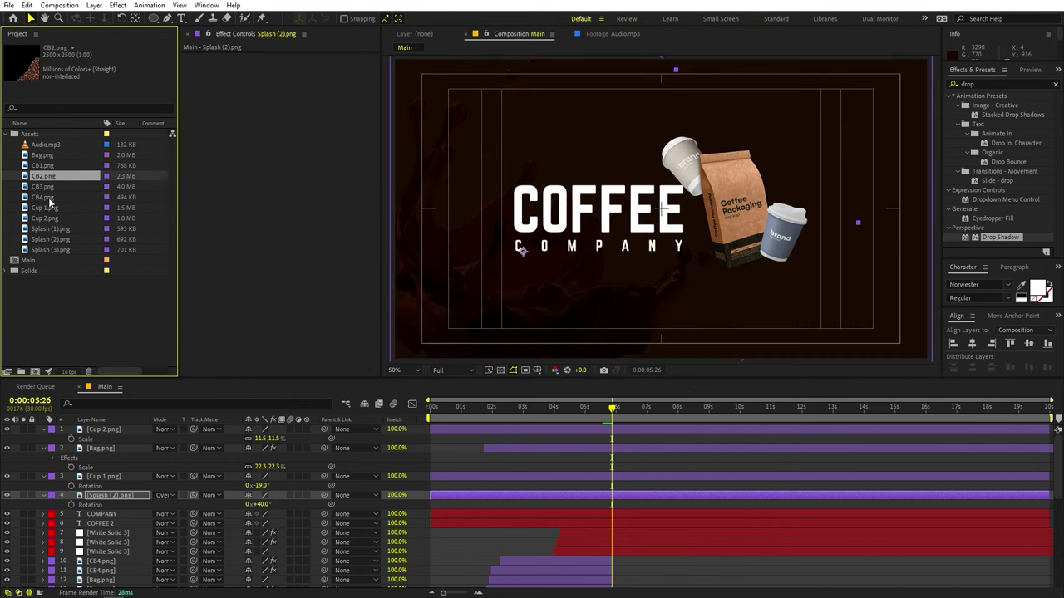
left_click(49, 207)
left_click(46, 187)
left_click(45, 177)
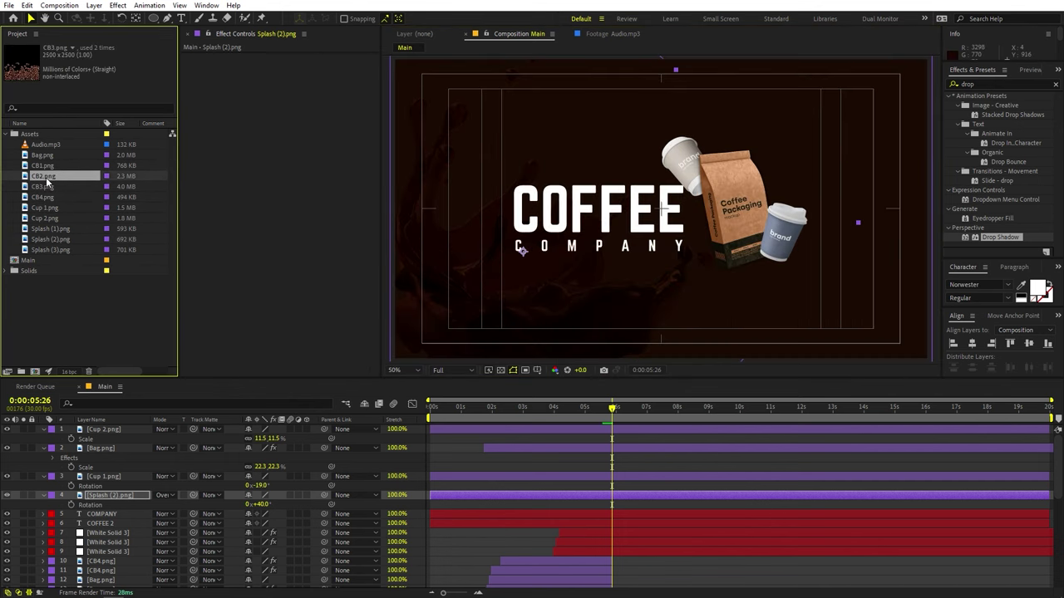
left_click_drag(48, 178, 478, 428)
scroll(819, 259, "down", 2)
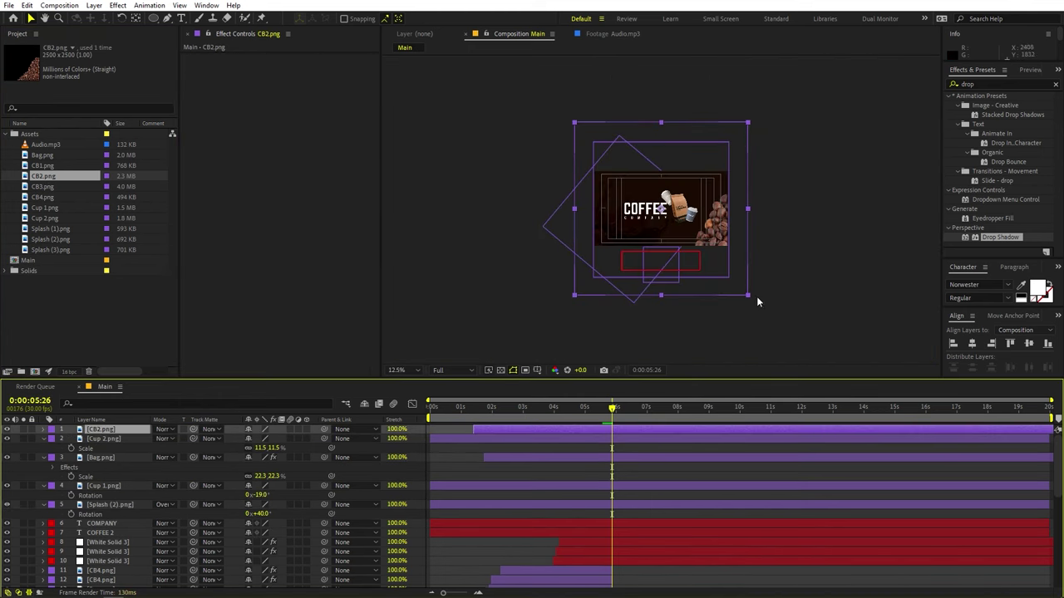
Scale CB2.png to 62.6% and place the bean pile in the lower-right corner of the frame.
key("s")
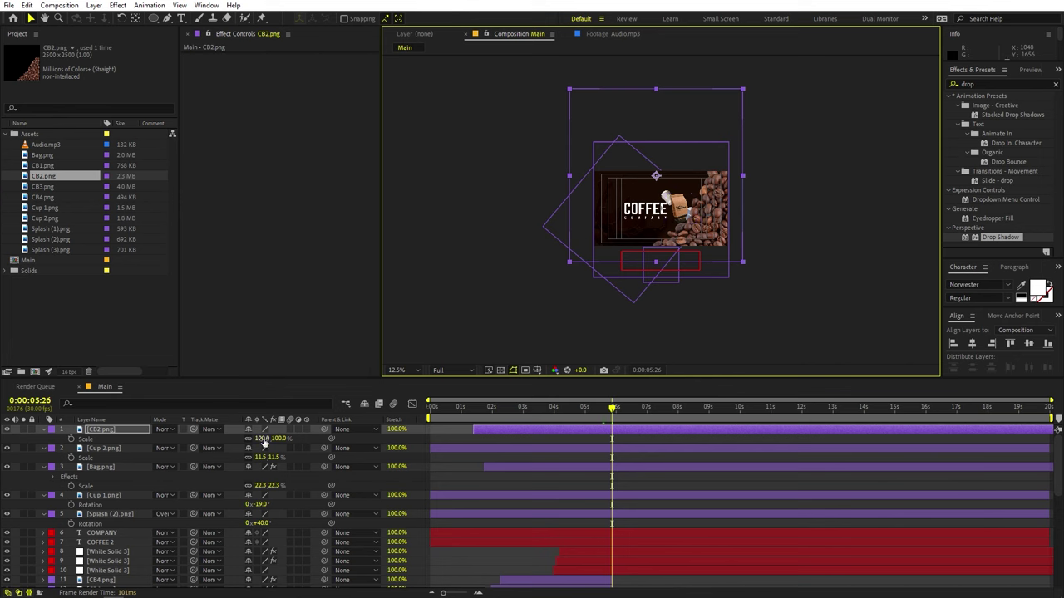
left_click_drag(265, 442, 96, 470)
scroll(814, 259, "up", 1)
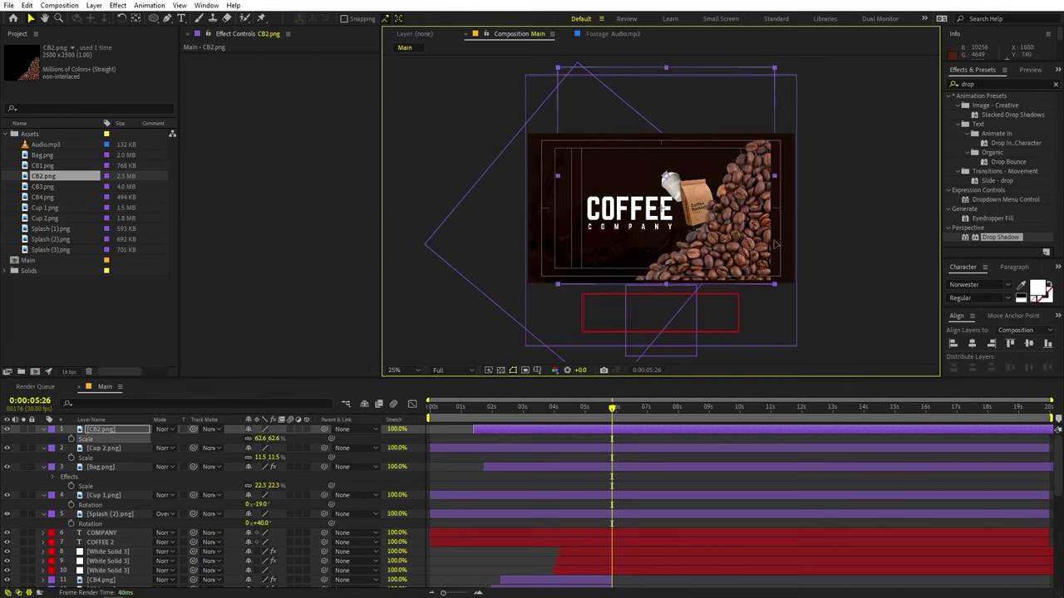
left_click_drag(775, 244, 781, 244)
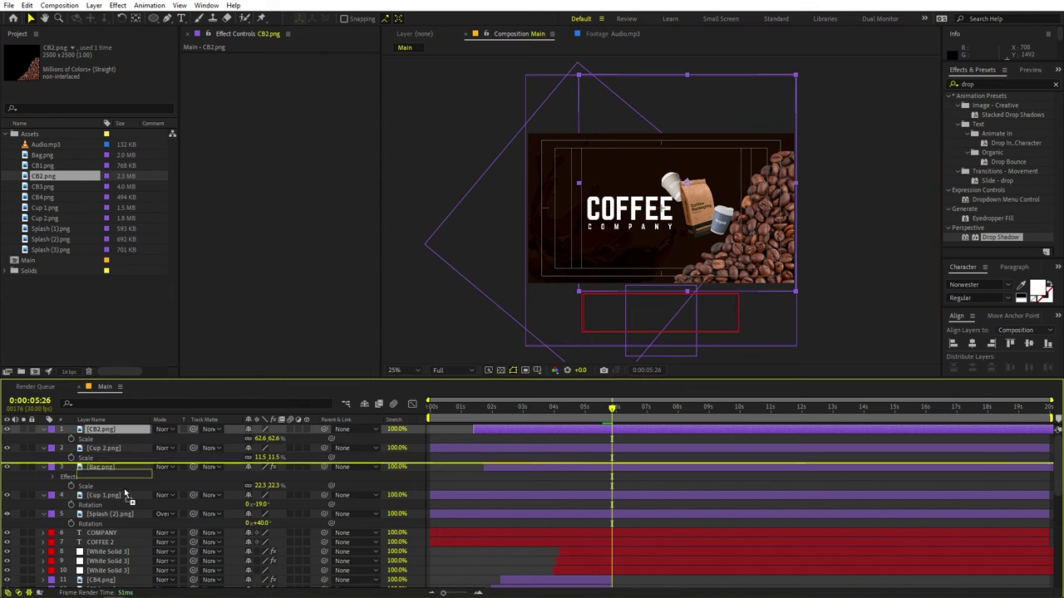
Move CB2.png beneath the Cup 1 layer and set its blending mode to Overlay.
left_click_drag(89, 505, 129, 511)
scroll(661, 208, "up", 1)
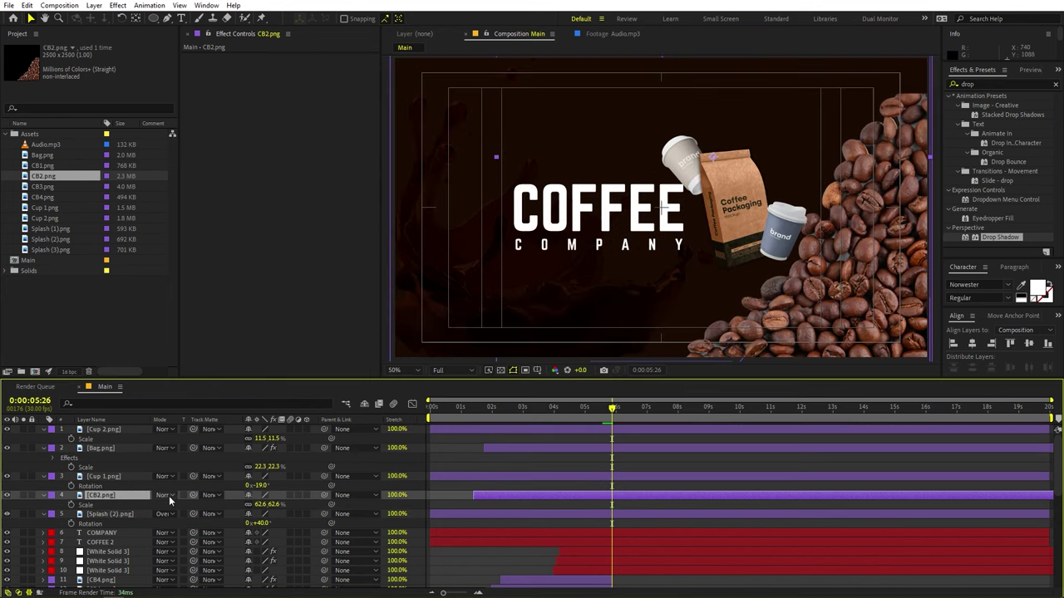
left_click(166, 496)
left_click(227, 223)
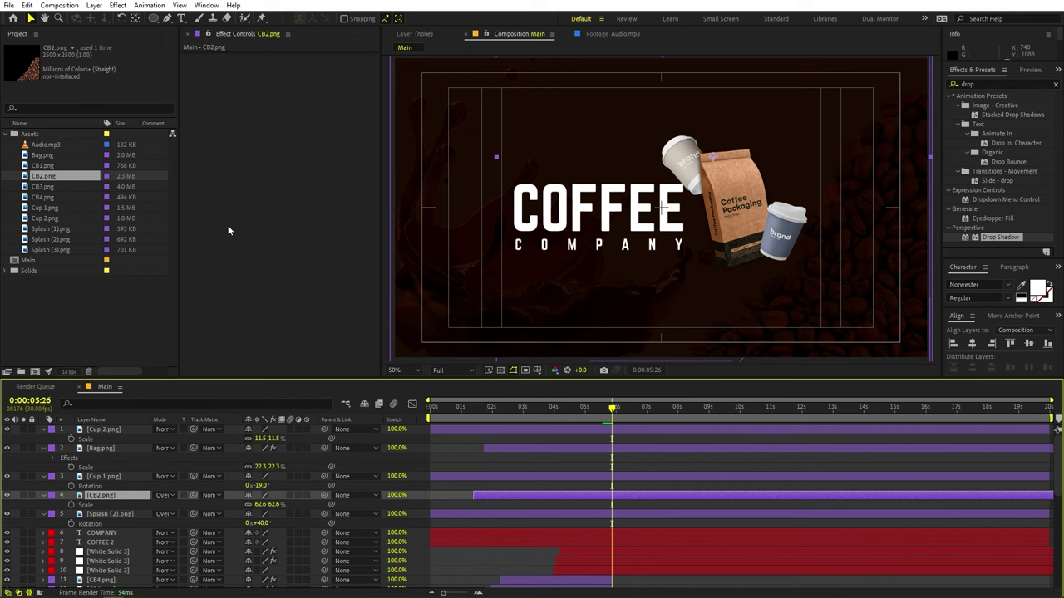
key("comma")
key("period")
Add CB1.png as the topmost layer, rotate it to 77° and shift it toward the upper left of the frame.
left_click(60, 167)
left_click_drag(56, 167, 155, 445)
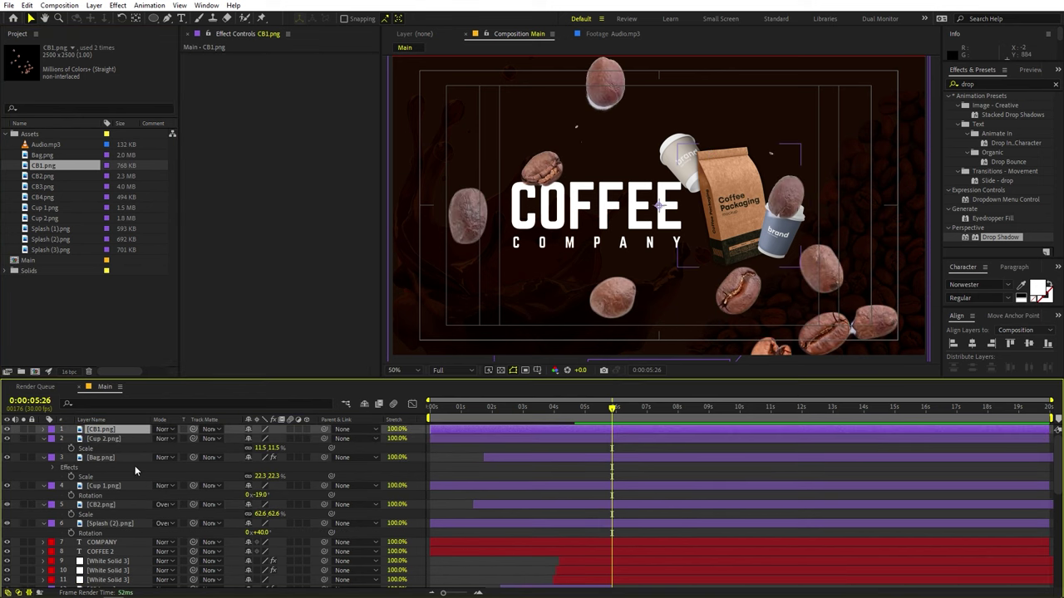
key("r")
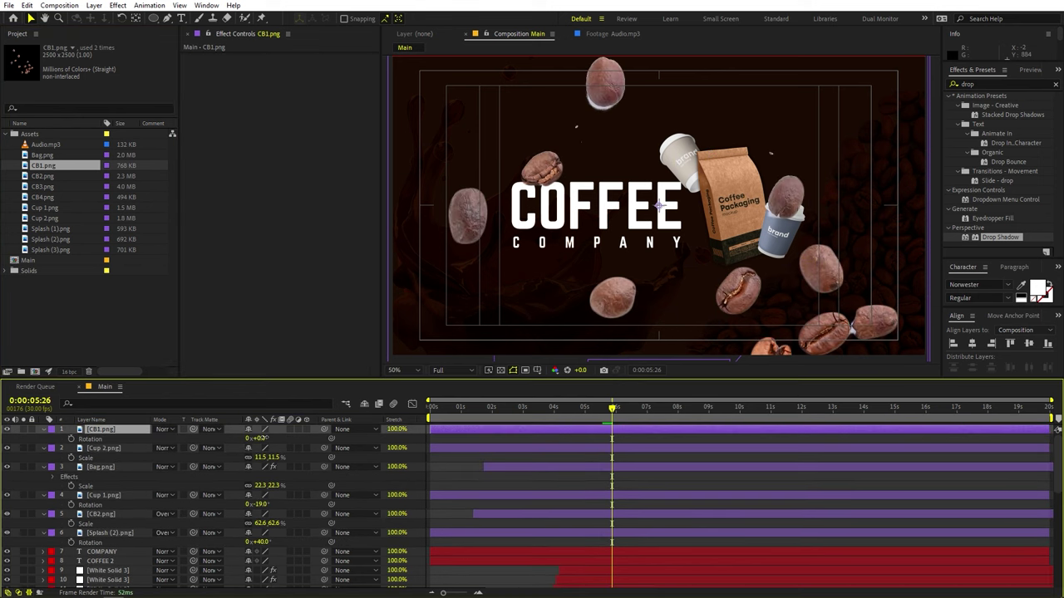
left_click_drag(260, 438, 306, 438)
left_click_drag(589, 312, 503, 276)
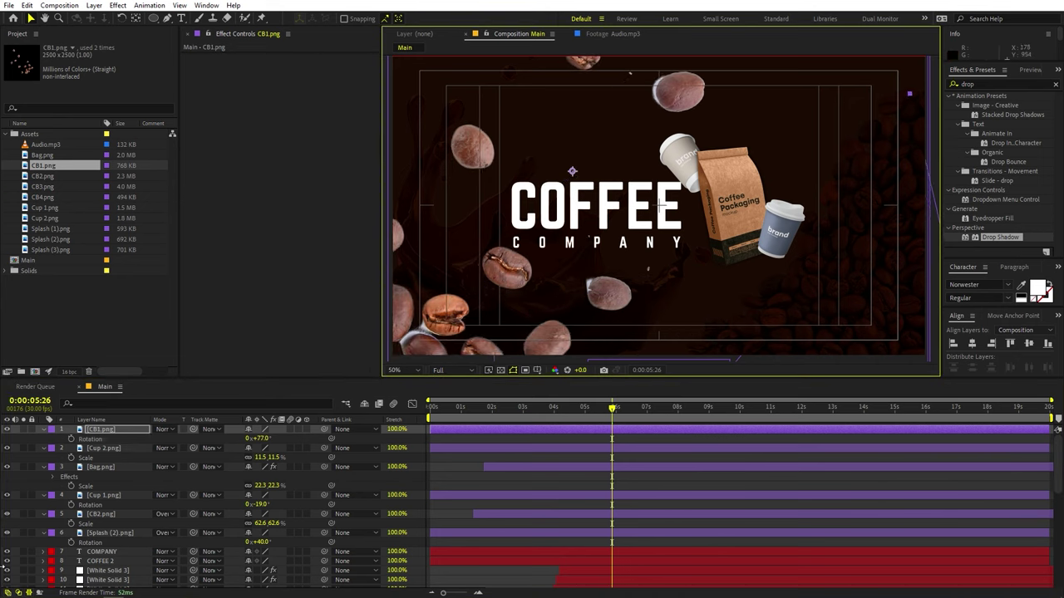
Scale CB1.png to 54.6%, set its blending mode to Overlay and position it around the upper left of the COFFEE title.
key("s")
left_click_drag(264, 439, 37, 470)
left_click(163, 429)
left_click(214, 319)
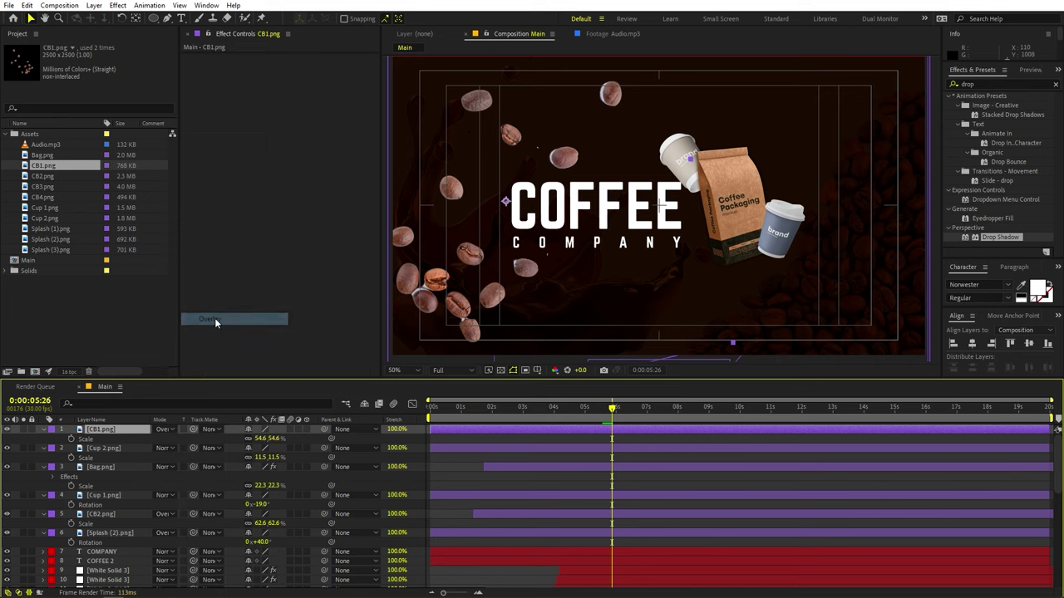
left_click(451, 183)
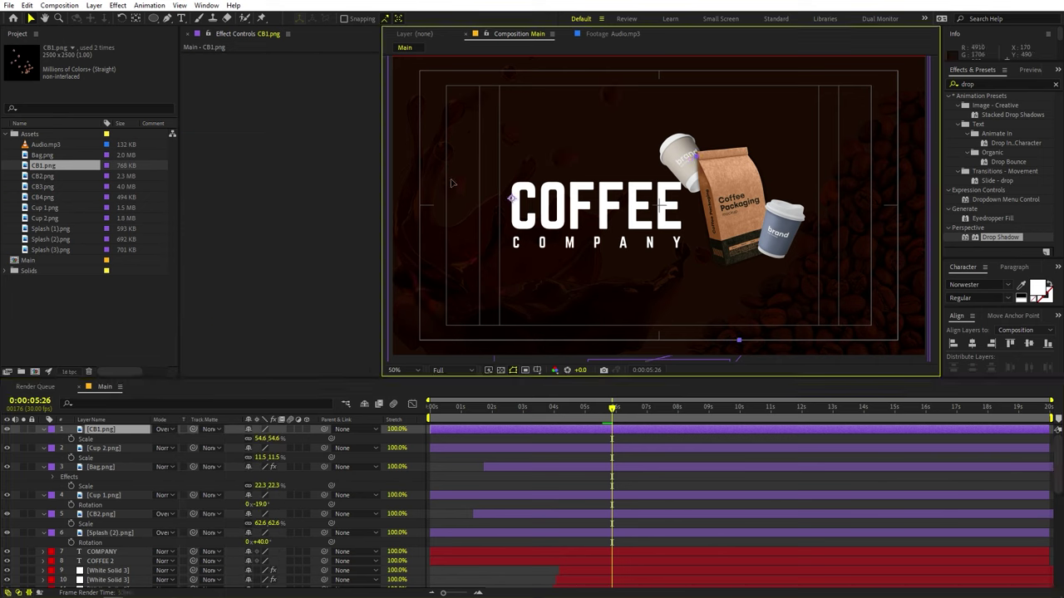
left_click_drag(451, 182, 503, 173)
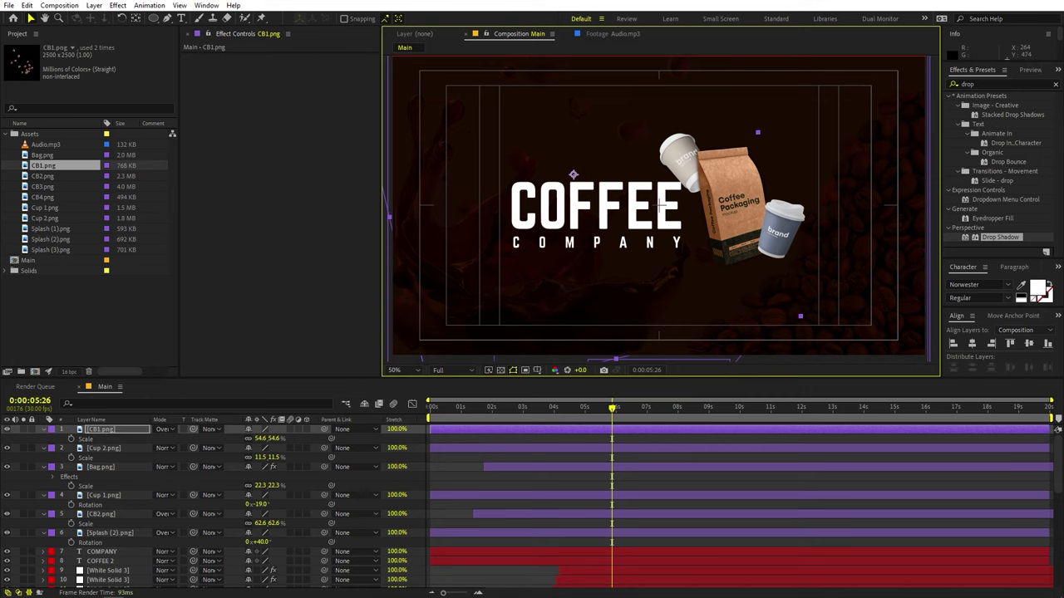
Duplicate the two animated CB4.png layers and move the copies to the top of the layer stack.
left_click(103, 363)
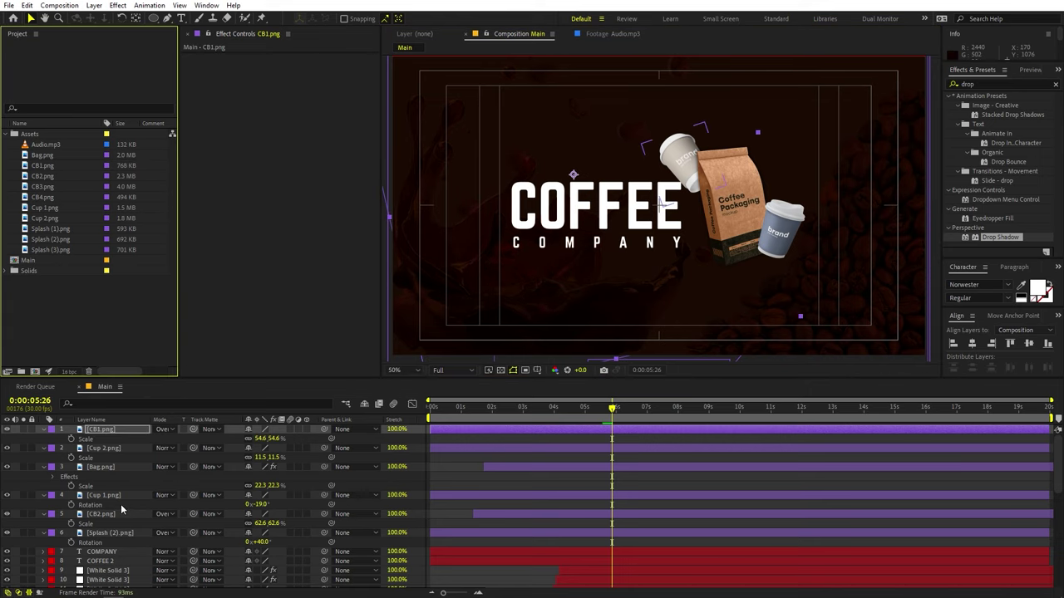
scroll(121, 509, "down", 3)
left_click(111, 534)
left_click(102, 523)
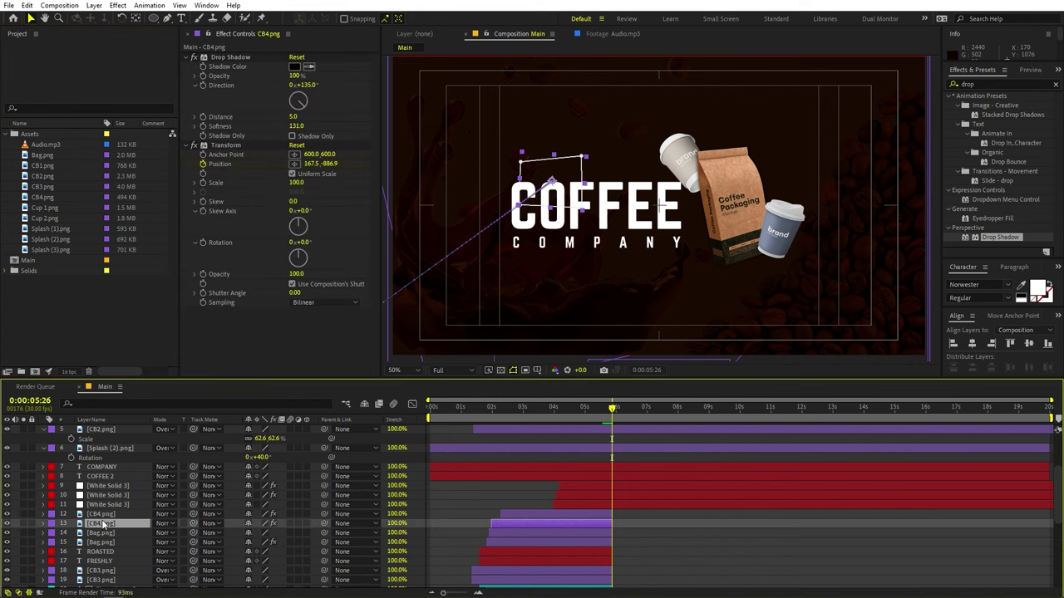
left_click(101, 515, "shift")
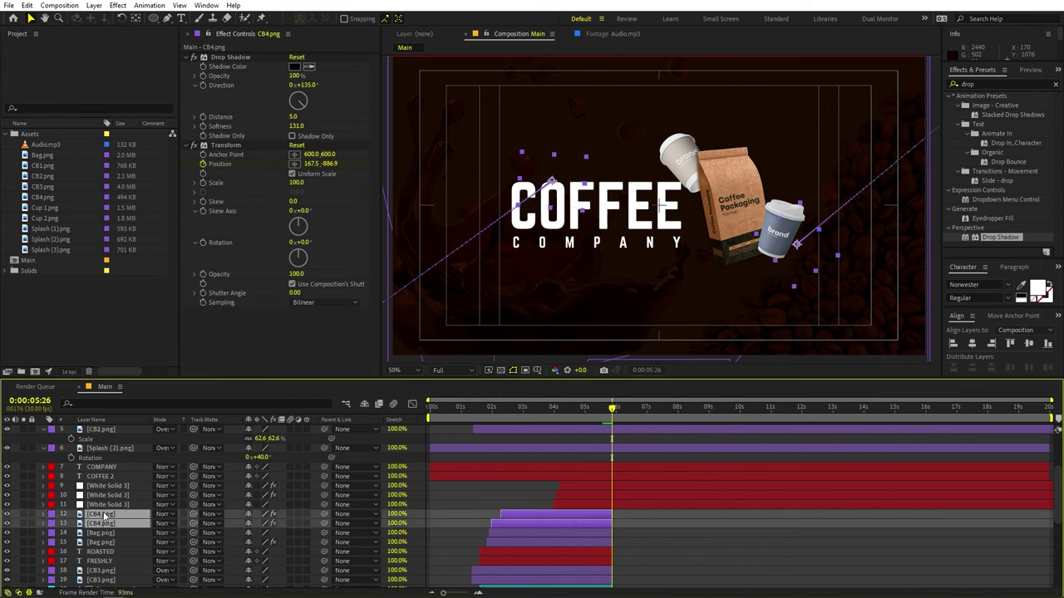
key("ctrl+d")
left_click_drag(98, 515, 102, 431)
Shift both copied CB4.png layers to begin just after the 5-second mark and reveal their keyframes.
key("space")
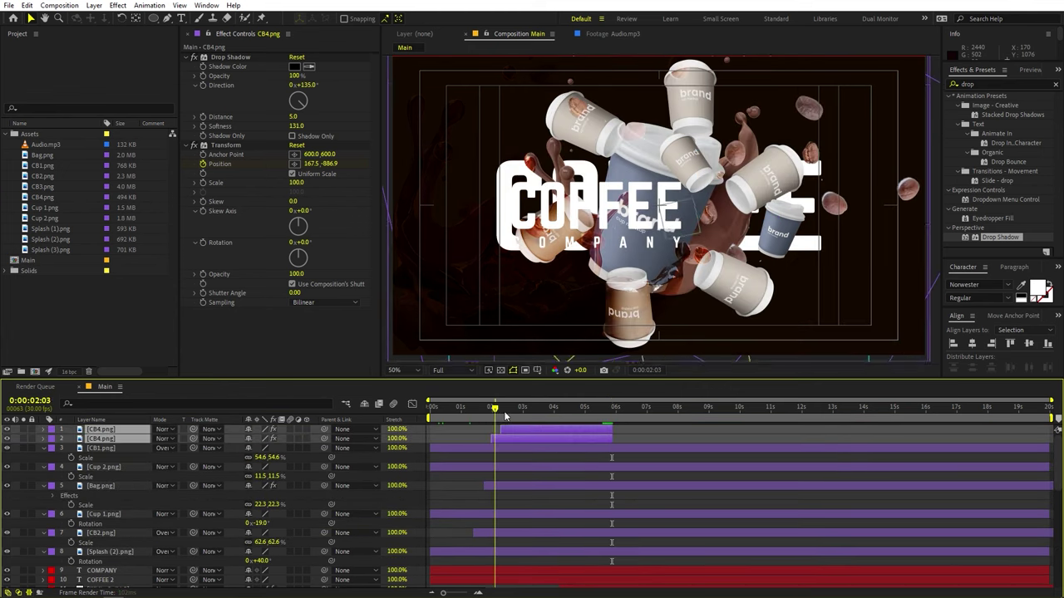
left_click_drag(561, 430, 645, 420)
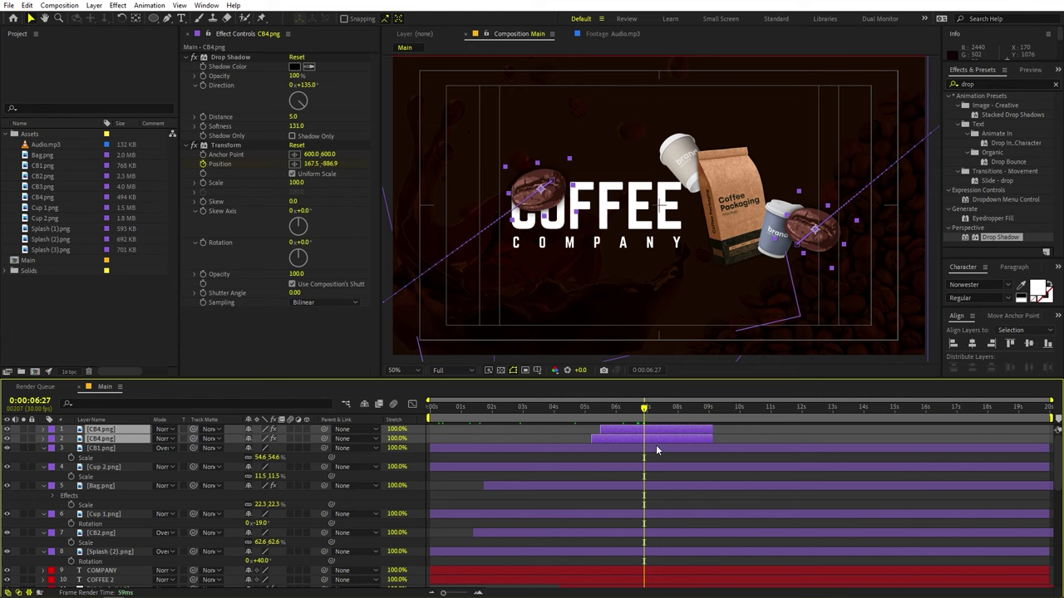
key("u")
key("k")
key("k")
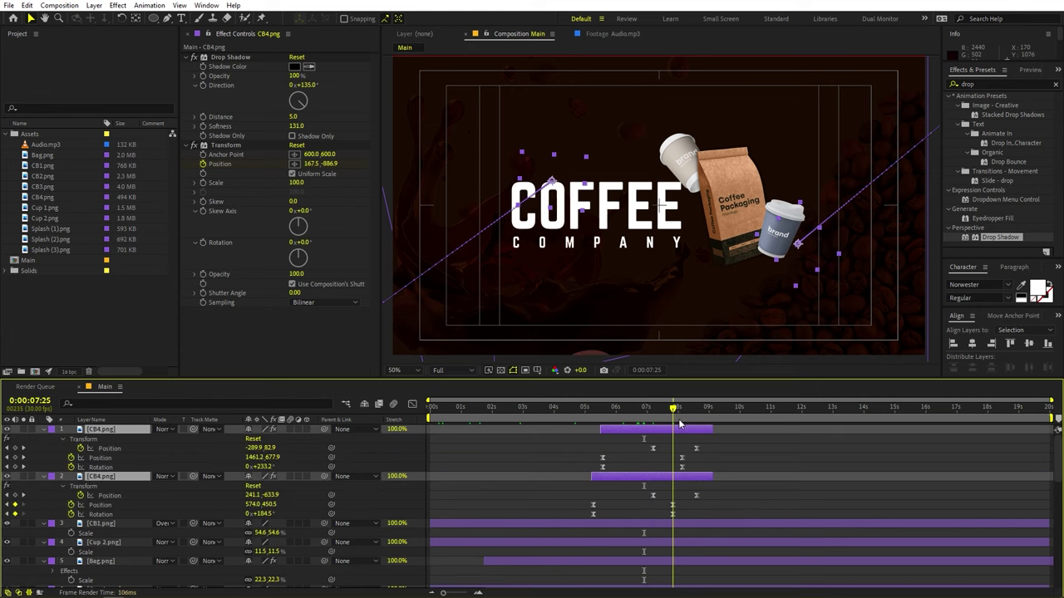
left_click(744, 473)
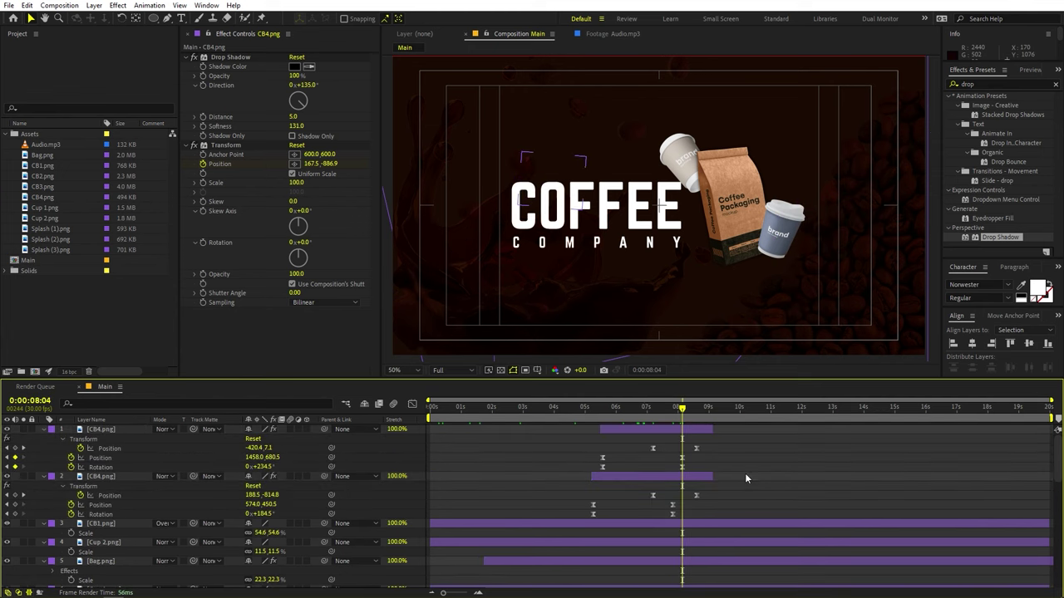
Delete the Transform effect from both copied CB4.png layers.
left_click(116, 419)
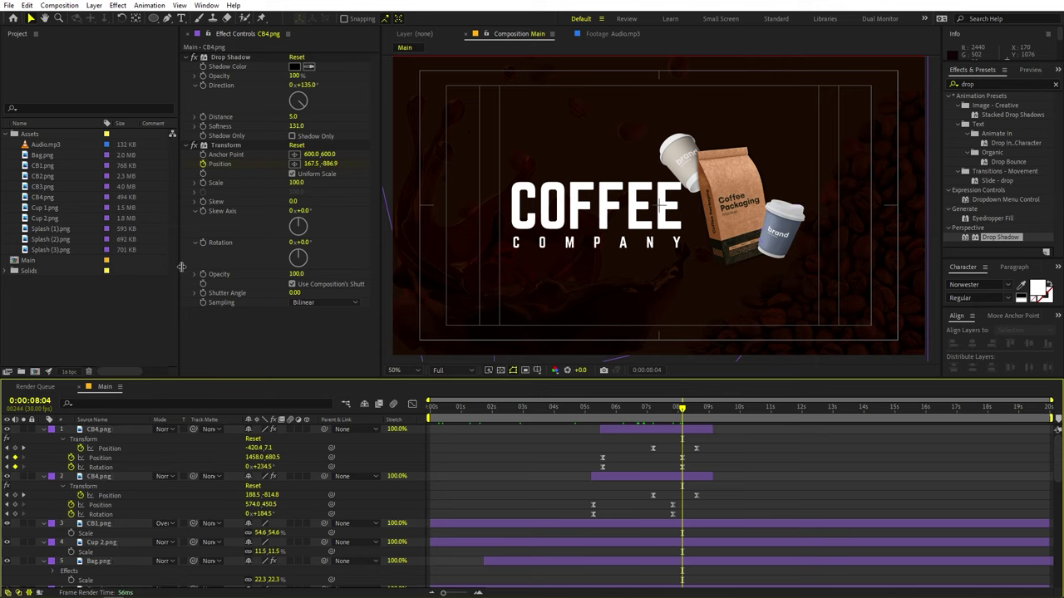
left_click(235, 146)
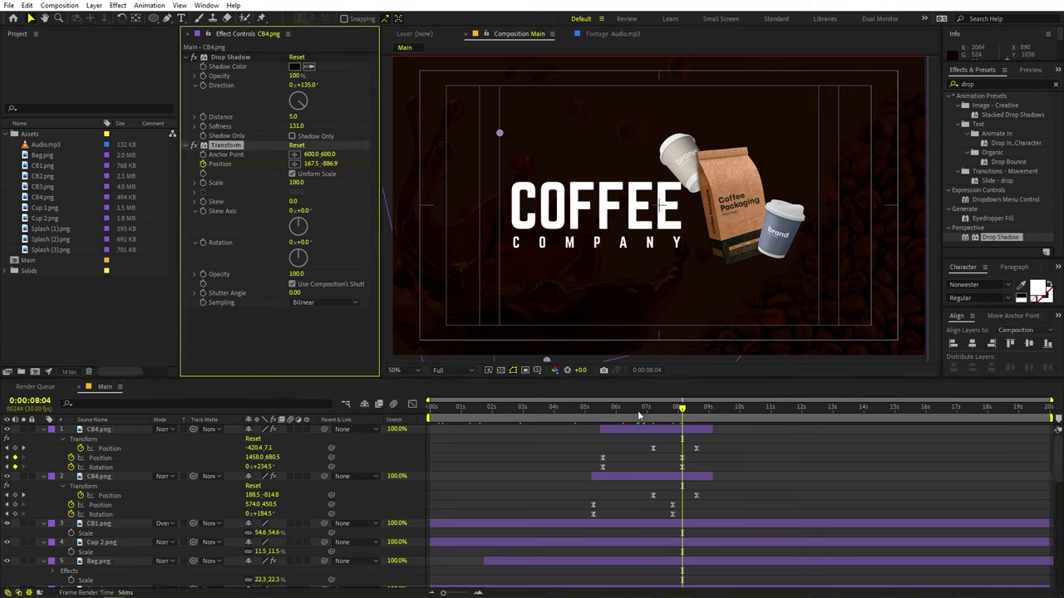
left_click_drag(640, 415, 630, 410)
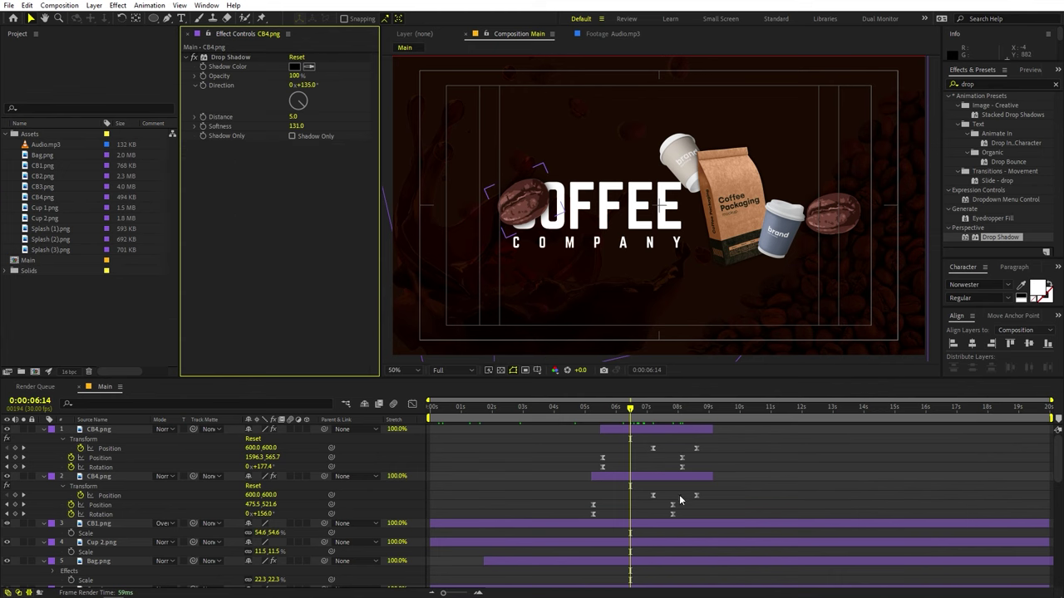
left_click(656, 476)
left_click(225, 146)
key("Delete")
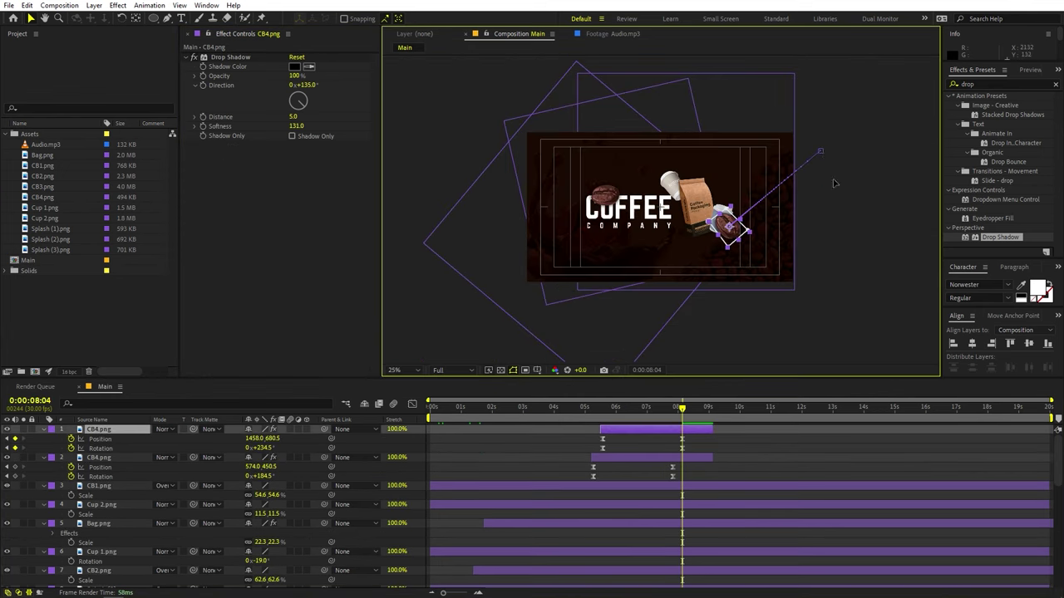
Reposition the first CB4.png bean's motion path to start off-frame at the lower right and end near 1466, 236.5 above the blue cup.
left_click(845, 273)
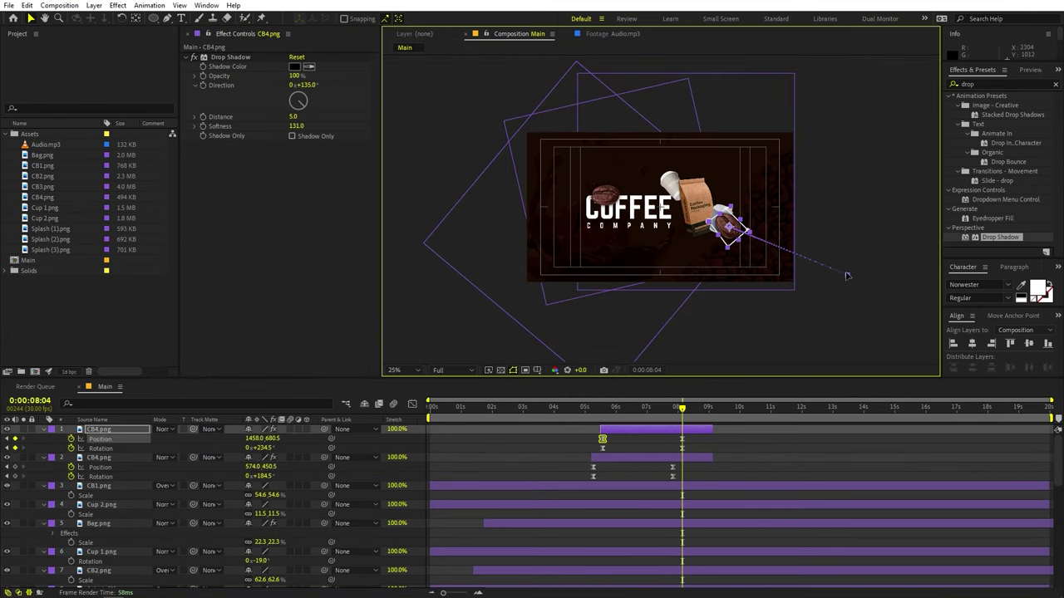
left_click_drag(729, 226, 732, 163)
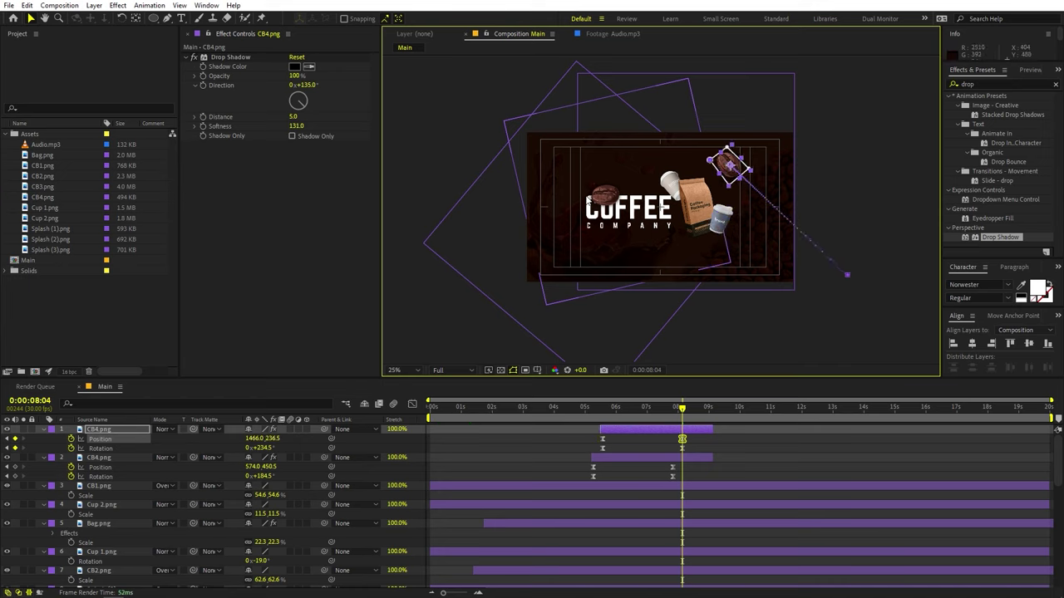
Reposition the second CB4.png bean's motion path to start off-frame left at about -240, 546.5 and end below the title at 736, 802.5.
left_click(703, 458)
left_click(670, 404)
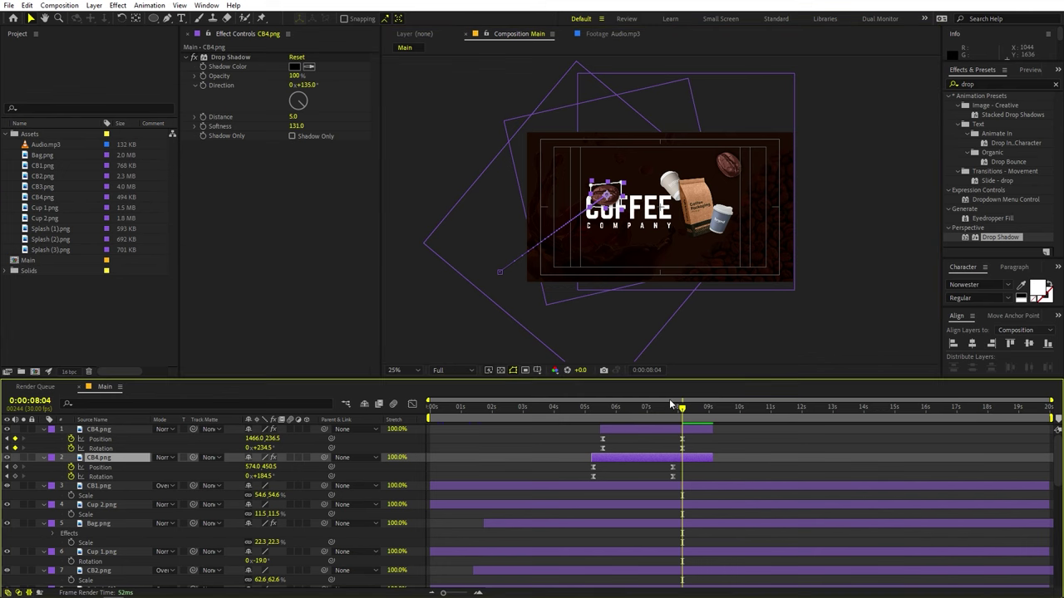
scroll(595, 230, "up", 2)
left_click_drag(569, 181, 606, 282)
key("comma")
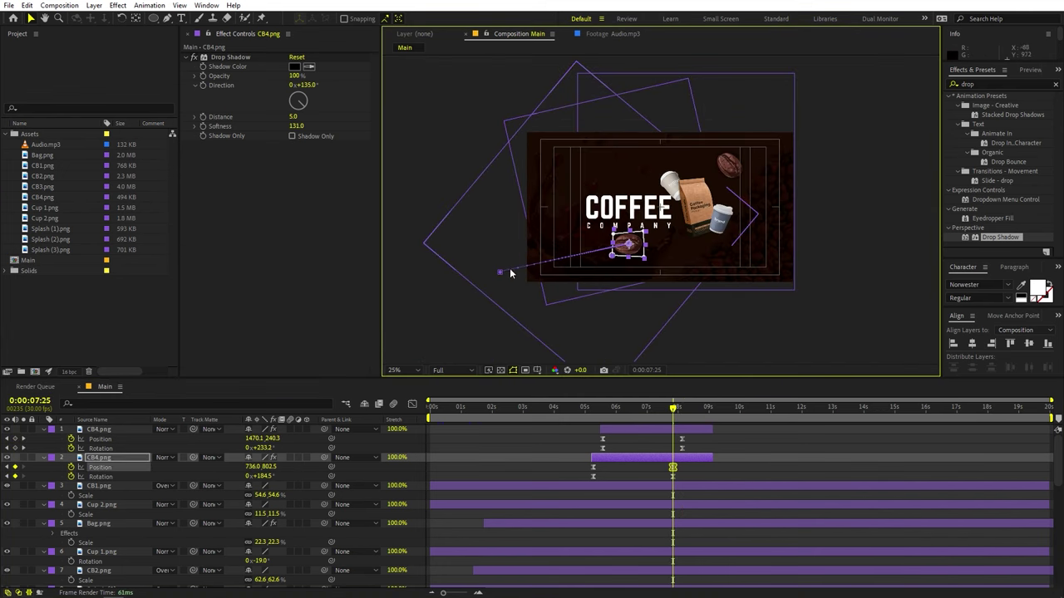
left_click_drag(500, 270, 493, 209)
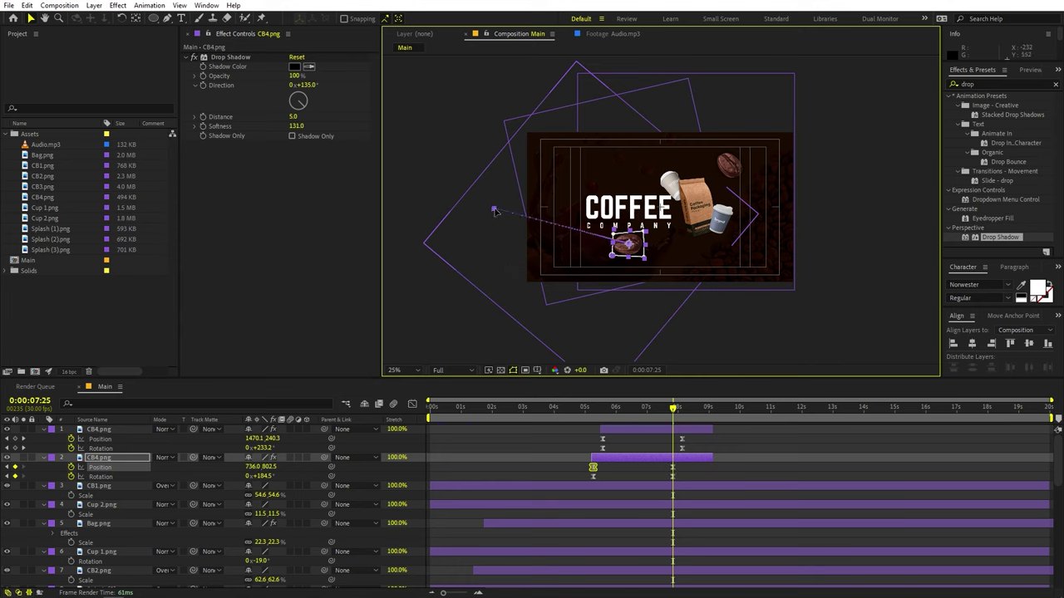
Preview the closing title scene from 0:00:04:06 to check the movement of both coffee beans.
left_click(561, 411)
key("space")
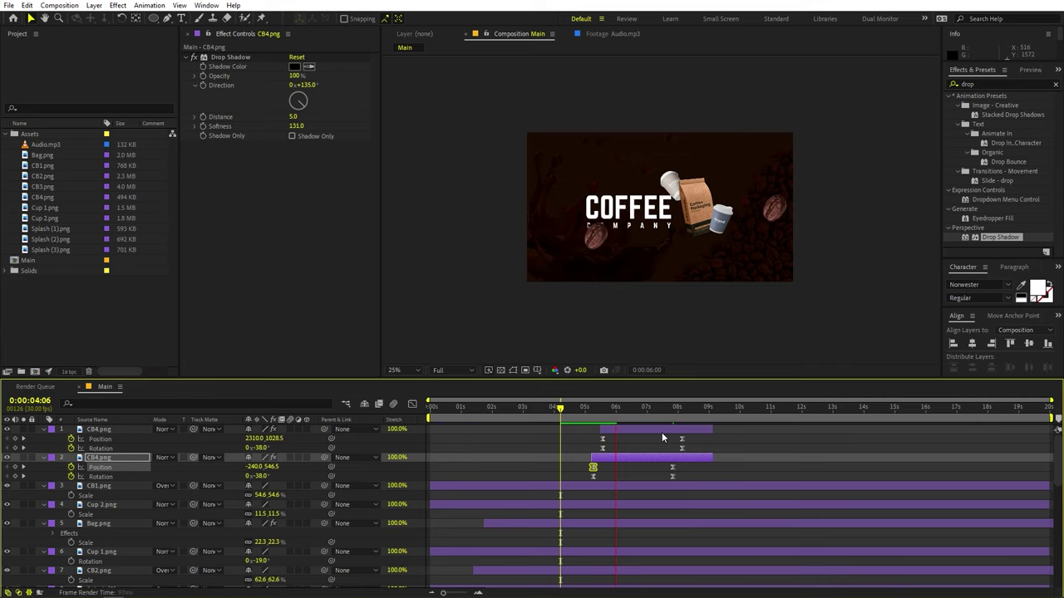
left_click(786, 455)
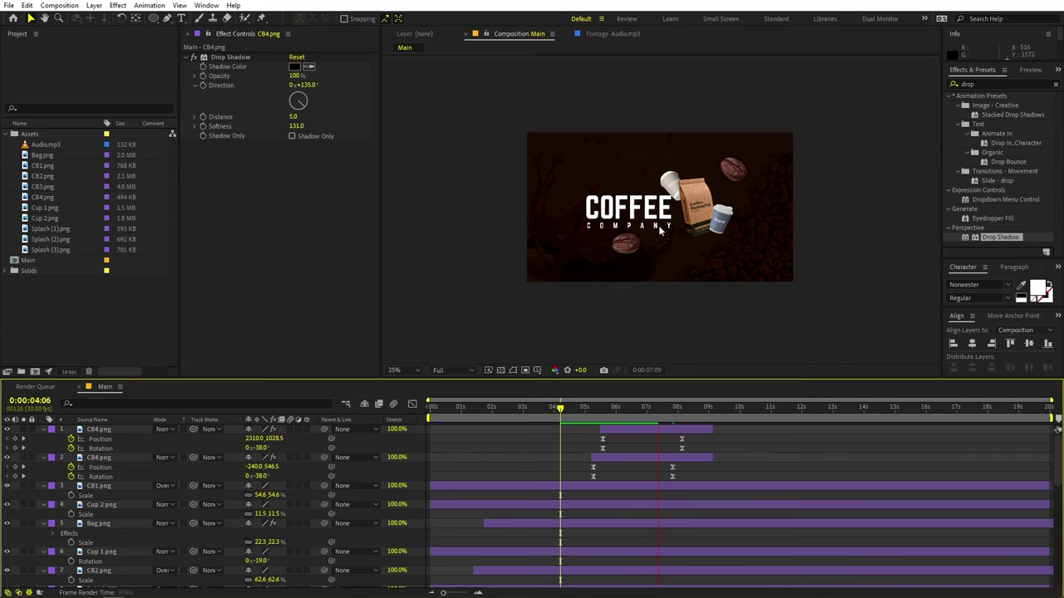
scroll(665, 206, "up", 4)
scroll(664, 206, "down", 4)
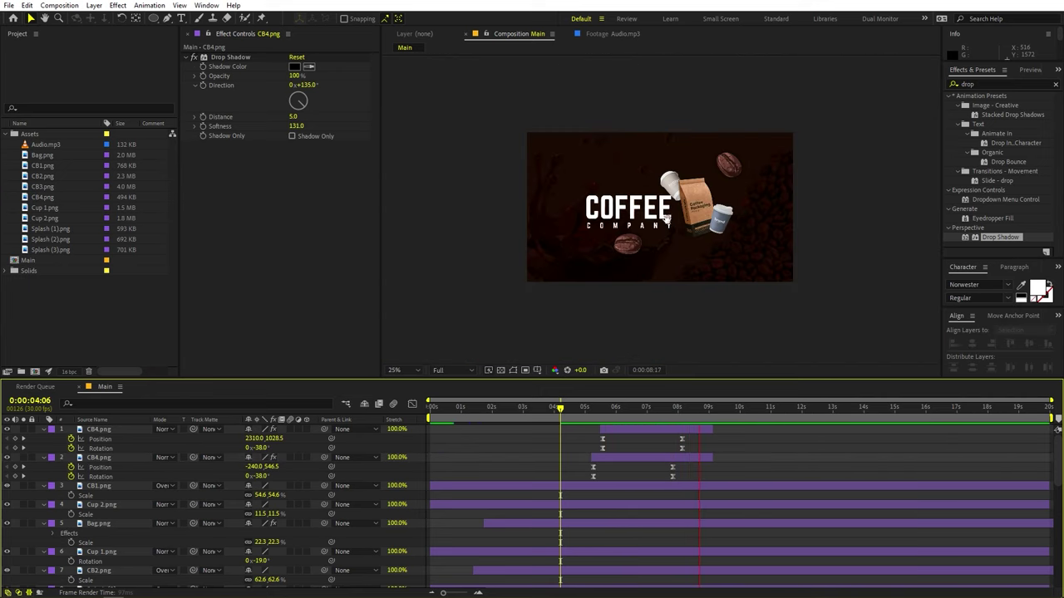
scroll(666, 218, "up", 1)
Add Splash (1).png to the composition and place it directly beneath the COFFEE 2 text layer.
left_click(50, 230)
left_click_drag(51, 231, 105, 573)
scroll(109, 558, "down", 4)
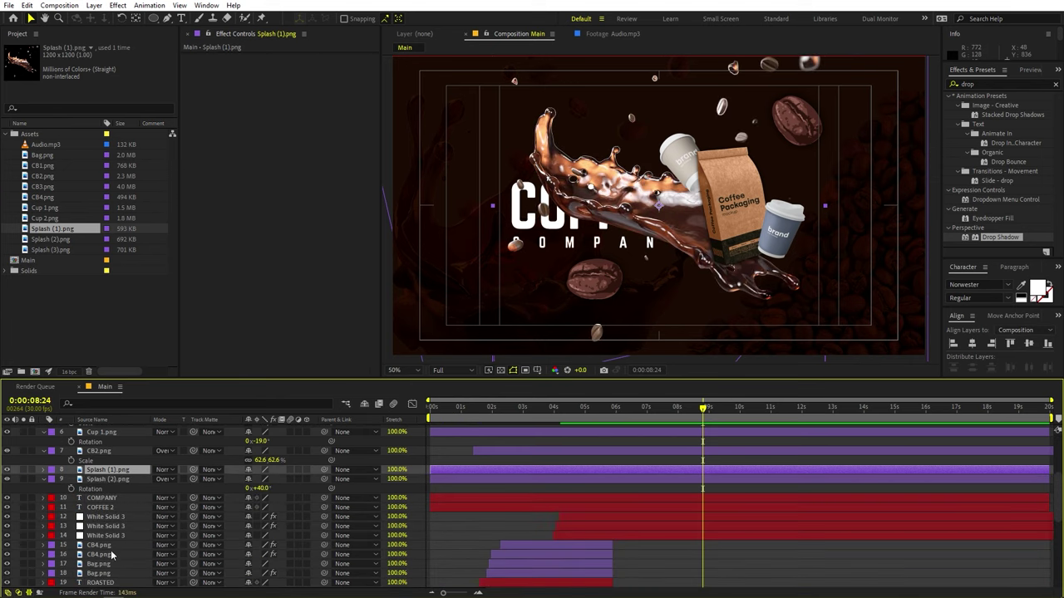
left_click_drag(114, 472, 119, 513)
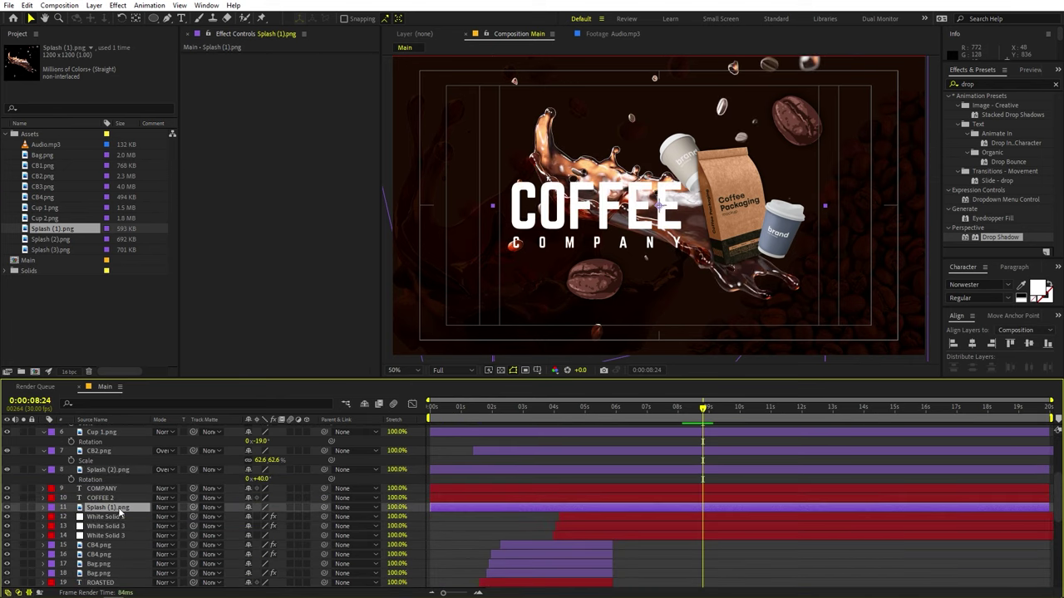
Rotate Splash (1).png to -33°.
key("r")
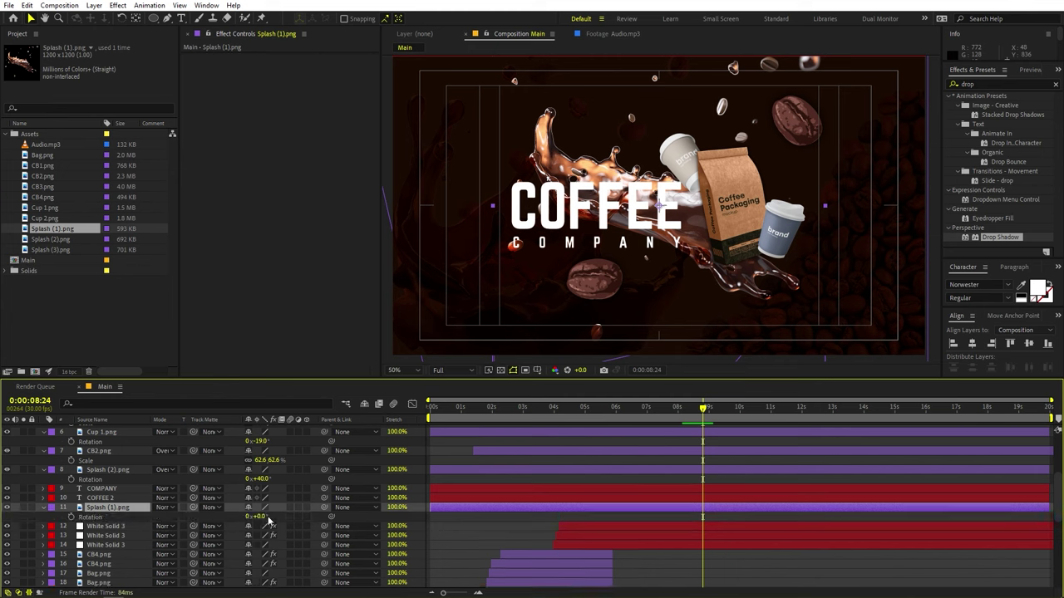
mouse_move(261, 516)
left_mouse_down()
mouse_move(229, 516)
mouse_move(252, 521)
left_mouse_up()
Move the CB2.png and CB1.png layers beneath Splash (1).png and collapse all revealed layer properties.
left_click_drag(99, 450, 120, 521)
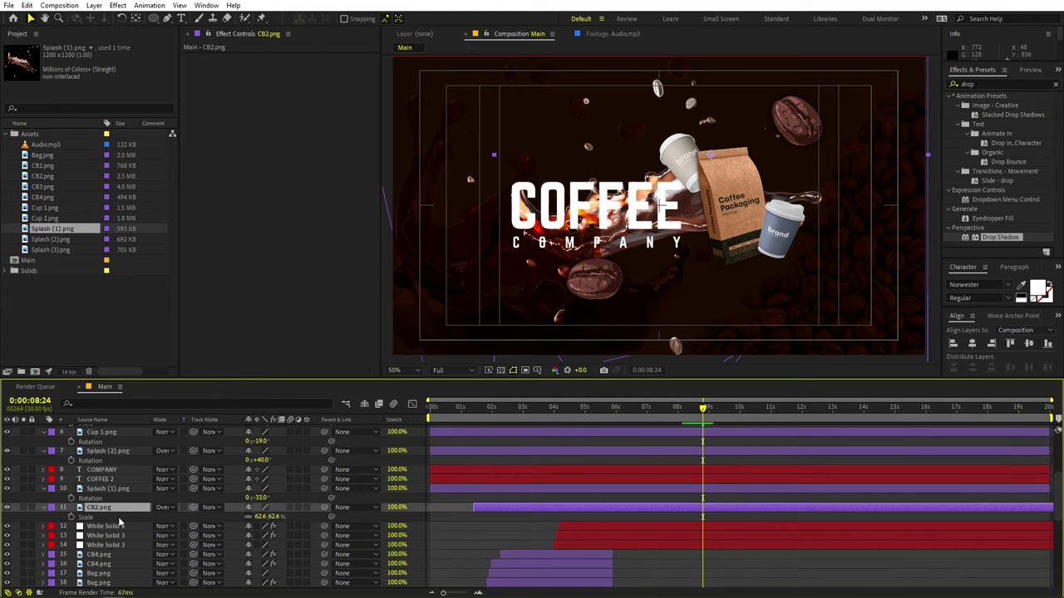
scroll(121, 499, "up", 1)
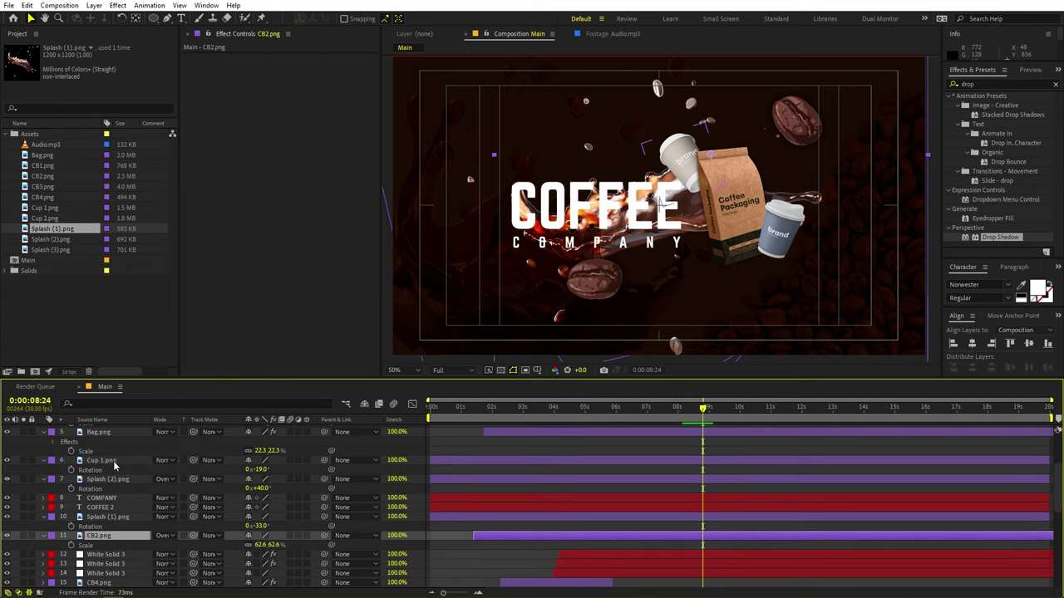
scroll(114, 465, "up", 3)
left_click_drag(112, 478, 125, 573)
scroll(125, 573, "down", 1)
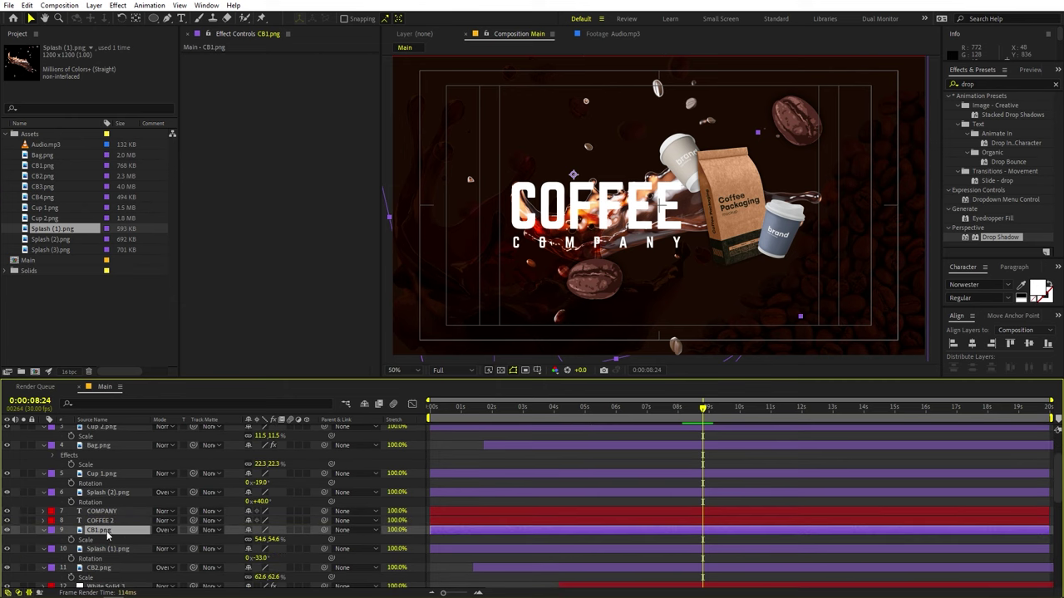
key("ctrl+a")
key("j")
key("u")
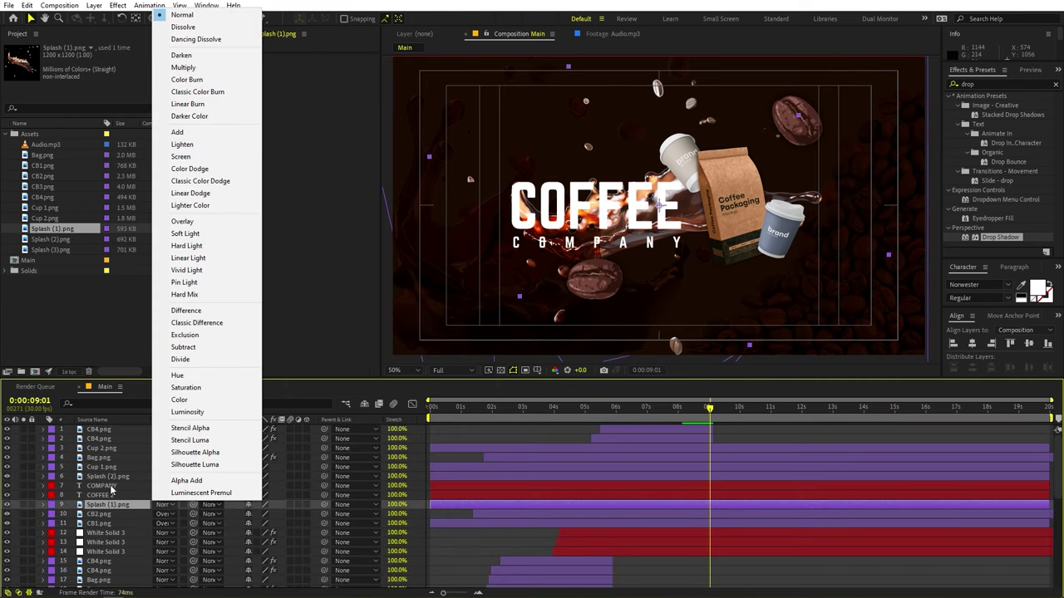
Apply the Curves effect to Splash (1).png and bend it into an S-curve with brighter highlights and darker shadows.
left_click(108, 507)
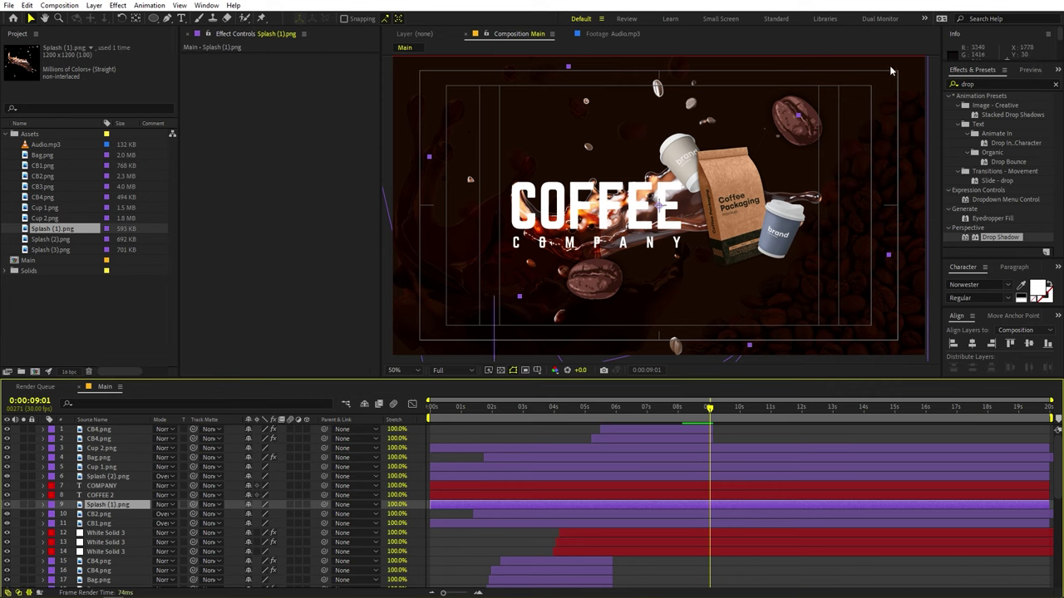
left_click(982, 86)
type("curve")
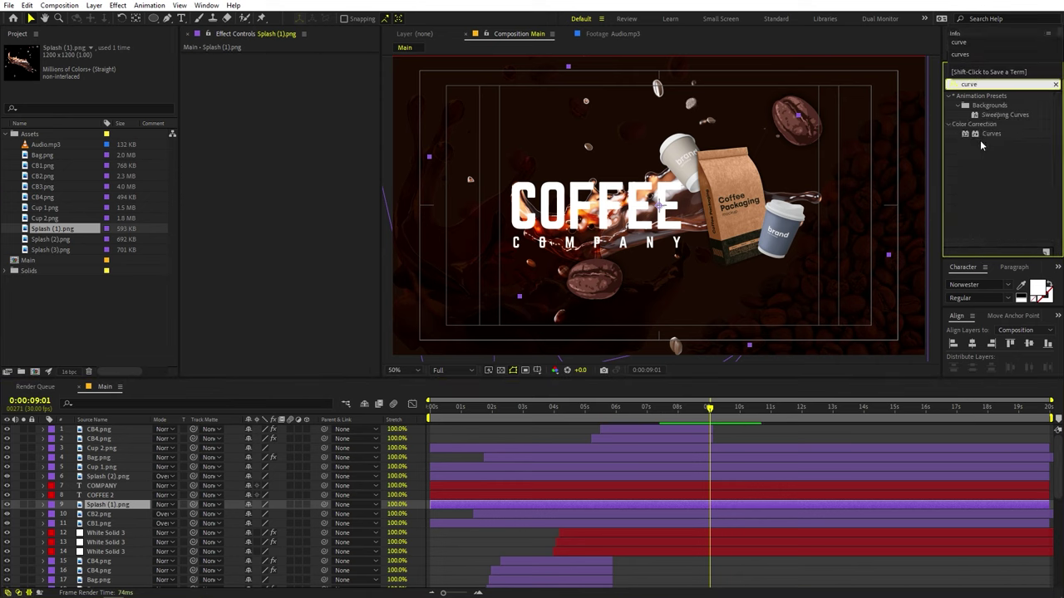
left_click_drag(989, 134, 116, 504)
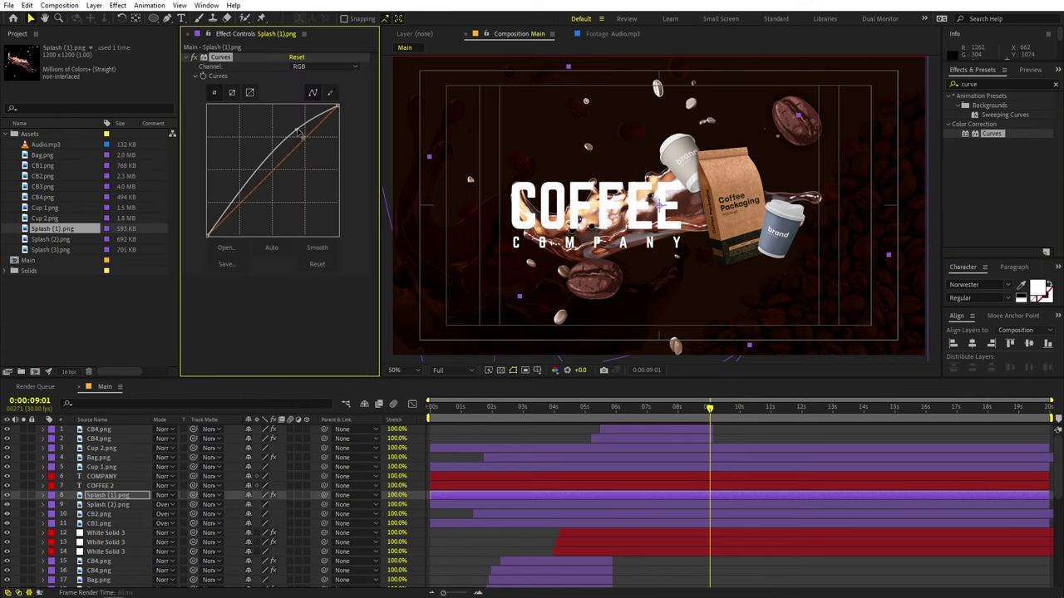
left_click_drag(283, 150, 302, 135)
left_click(247, 185)
left_click_drag(248, 185, 252, 206)
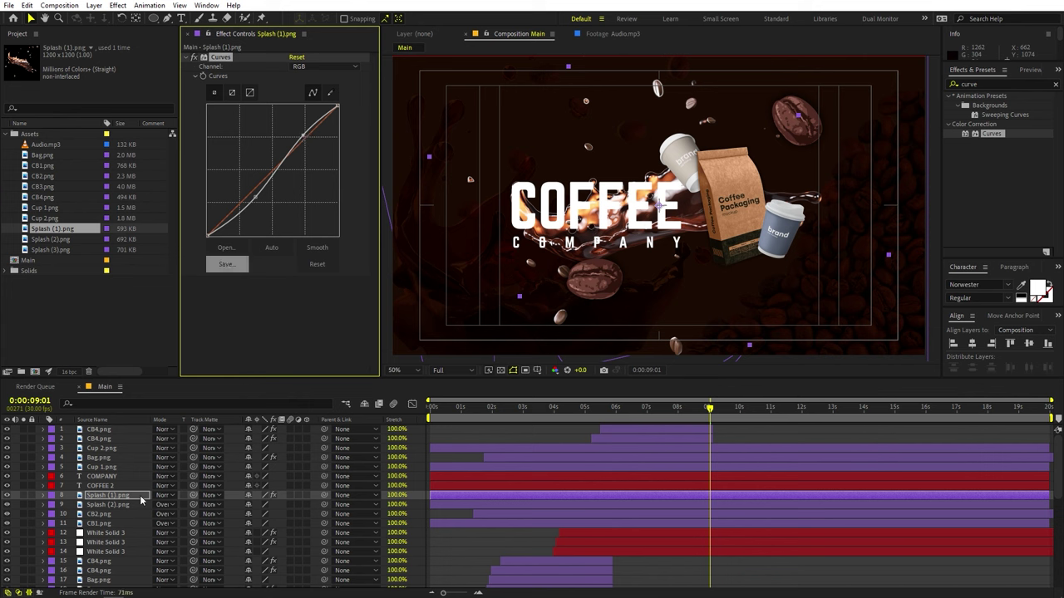
Scale Splash (1).png to 96.6% and position it behind the coffee bag and cups.
key("s")
mouse_move(263, 505)
left_mouse_down()
mouse_move(299, 504)
mouse_move(279, 504)
left_mouse_up()
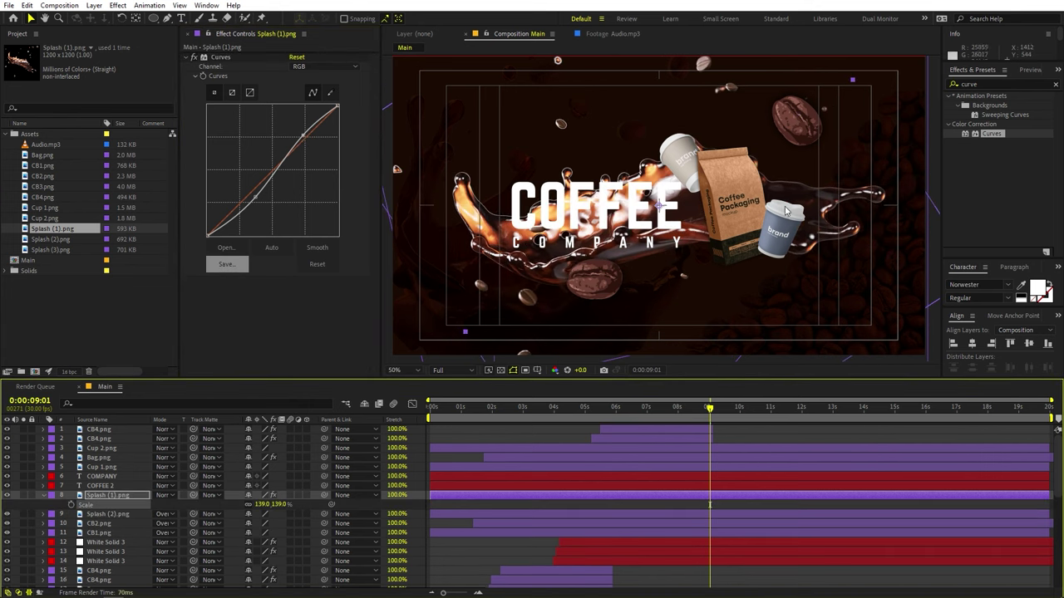
left_click_drag(795, 192, 898, 185)
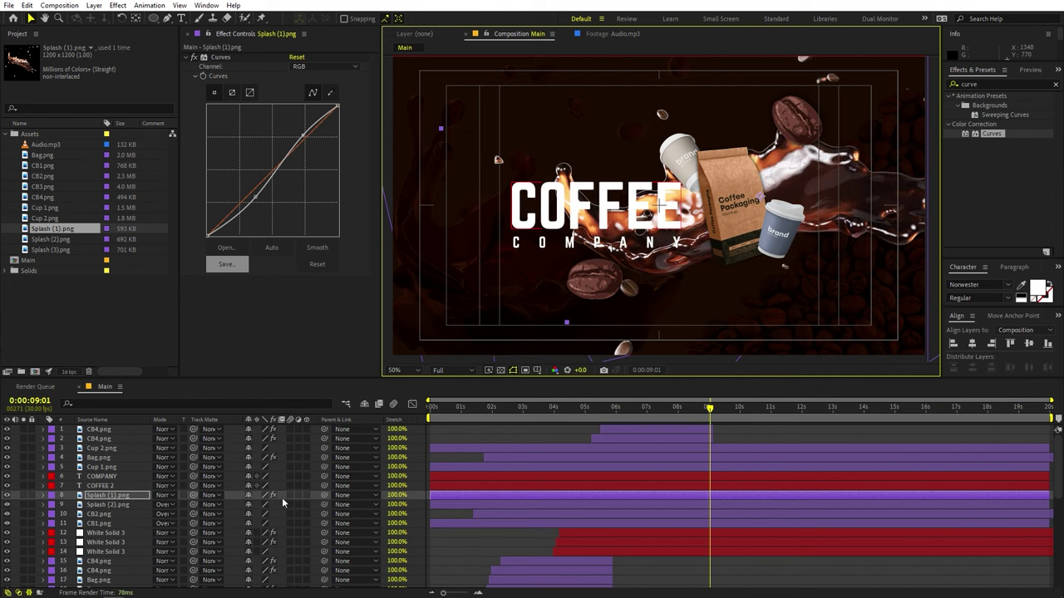
left_click_drag(285, 504, 59, 509)
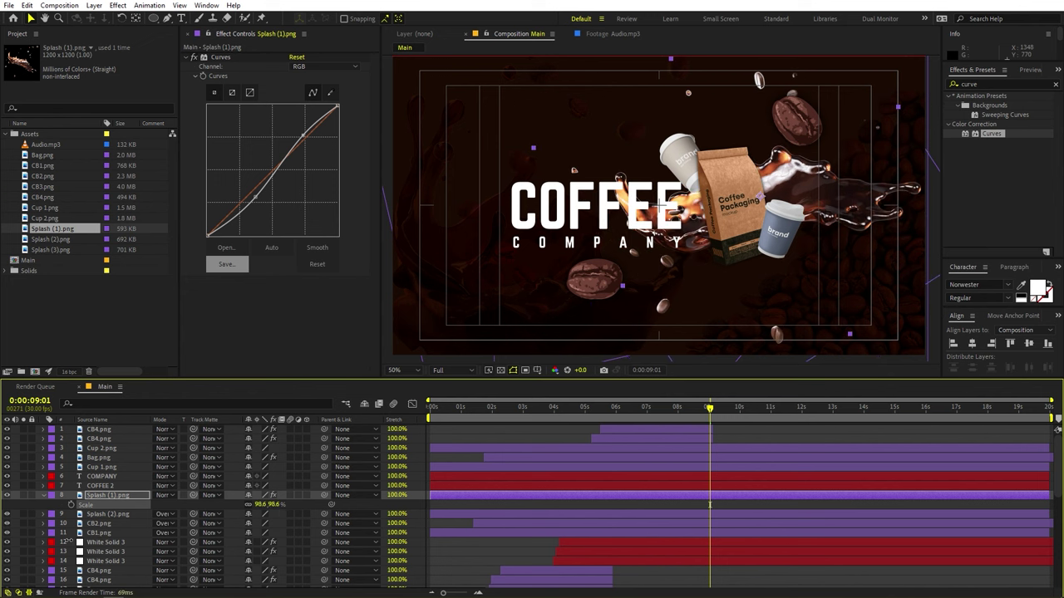
left_click(864, 198)
mouse_move(864, 199)
left_mouse_down()
mouse_move(848, 233)
mouse_move(851, 209)
left_mouse_up()
Set the rotation of Splash (1).png to 2° and lower both of its Curves points to darken the splash.
key("r")
left_click_drag(257, 506, 145, 498)
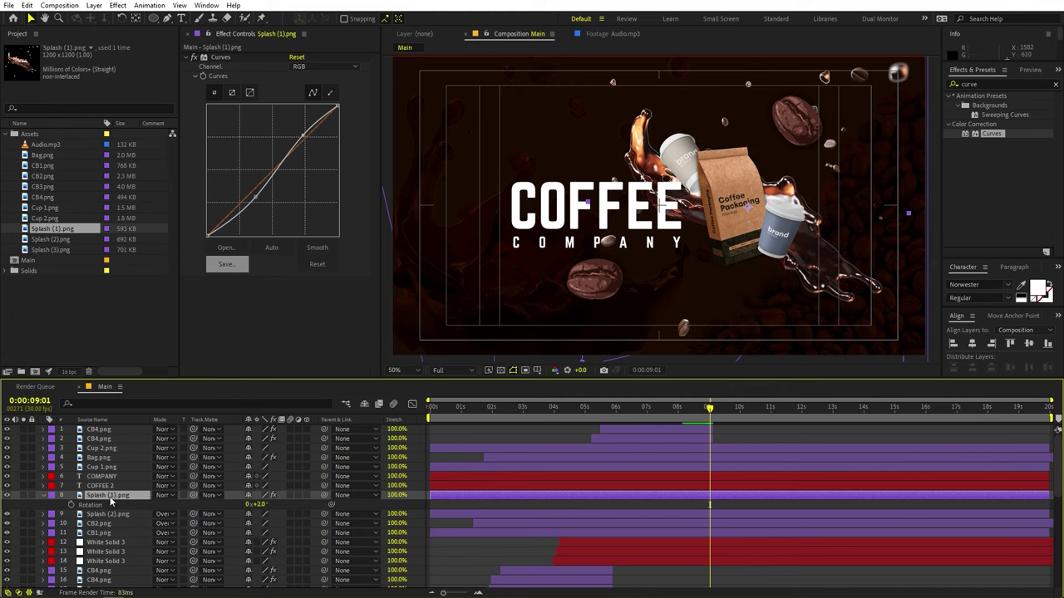
left_click_drag(253, 196, 259, 208)
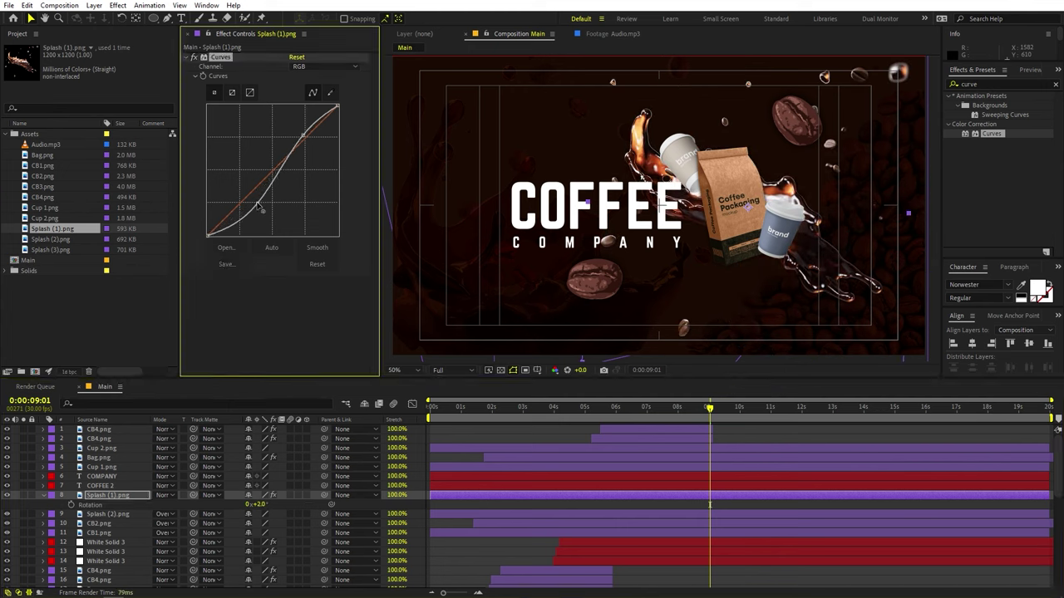
mouse_move(308, 142)
left_mouse_down()
mouse_move(299, 133)
mouse_move(310, 141)
left_mouse_up()
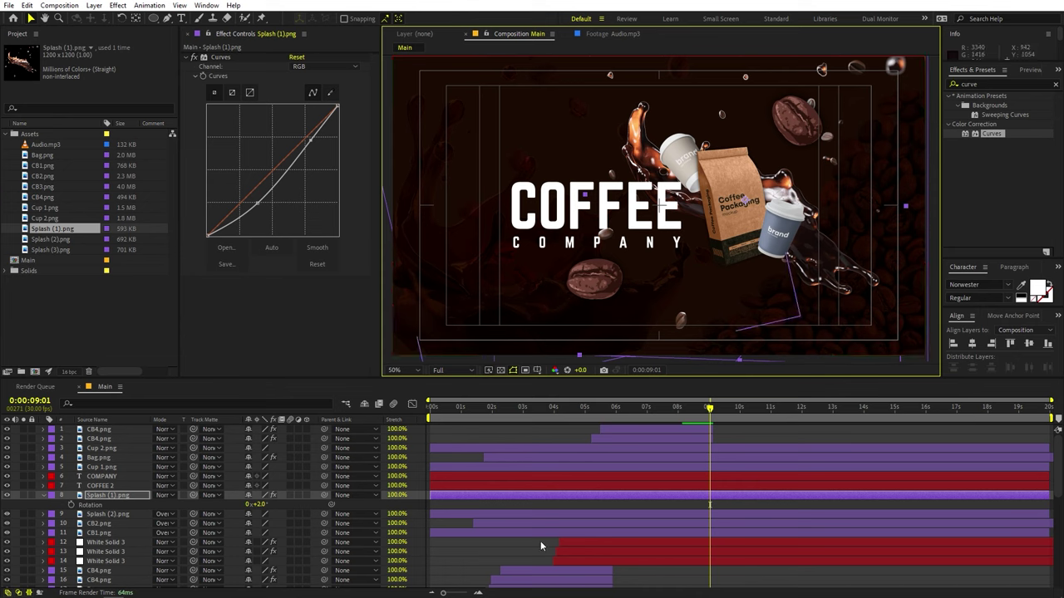
Reveal the Position property of every closing-scene layer, from the topmost CB4.png down to CB1.png.
left_click(625, 533)
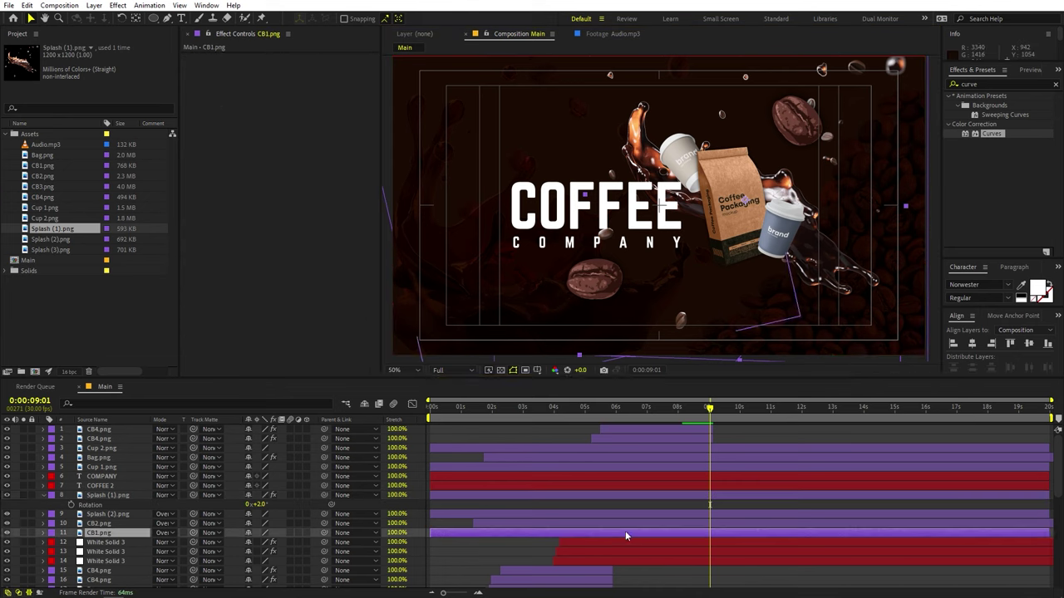
left_click(649, 430, "shift")
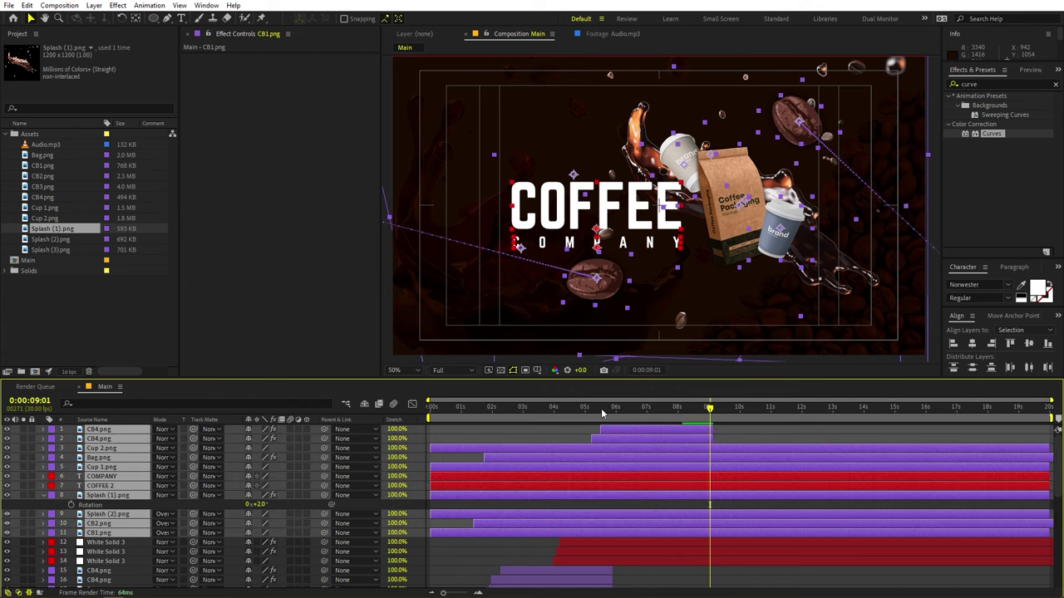
key("p")
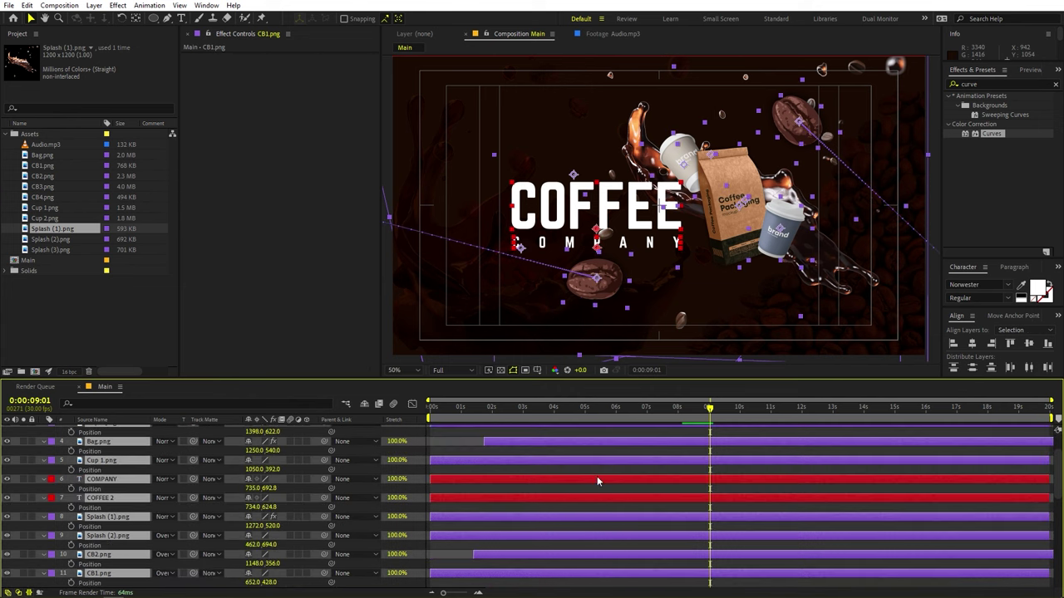
scroll(728, 449, "up", 2)
left_click(727, 449)
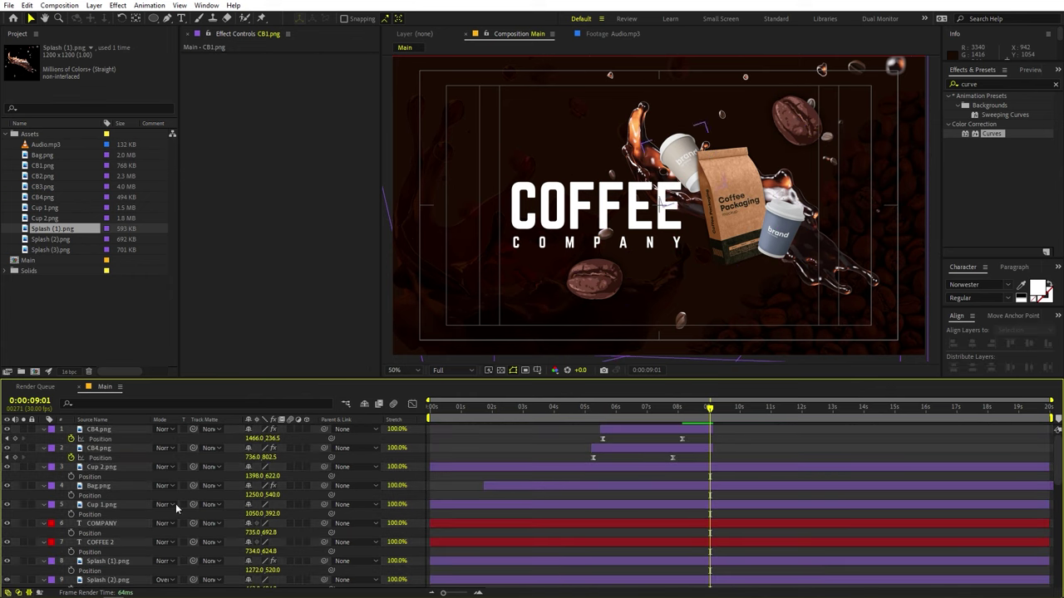
left_click(100, 468)
scroll(268, 503, "down", 3)
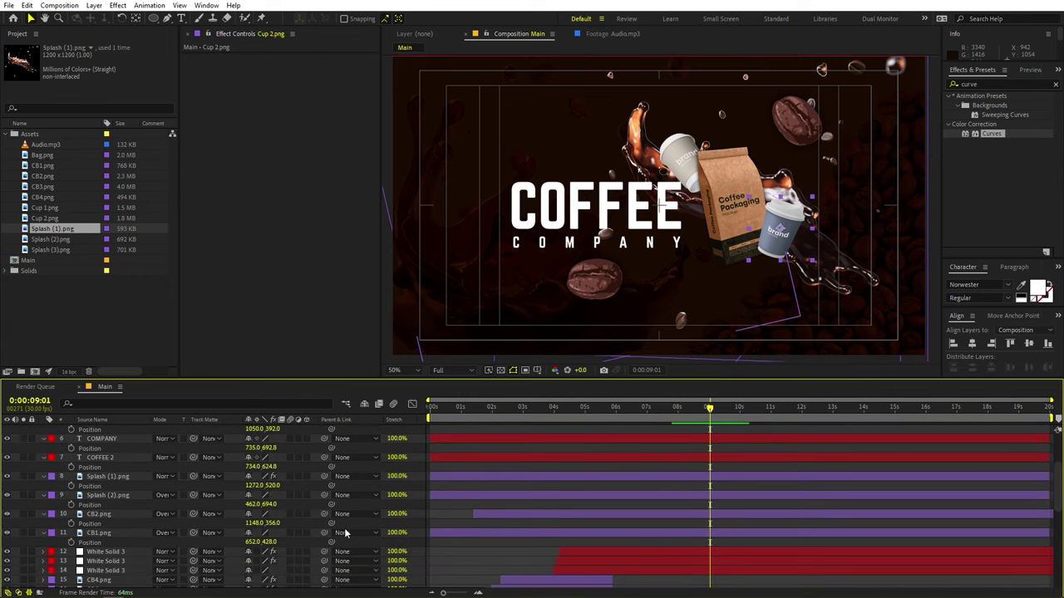
scroll(466, 490, "up", 1)
scroll(583, 421, "up", 1)
Add Position keyframes to the COFFEE 2 and COMPANY text layers at 0:00:09:01.
left_click(559, 213)
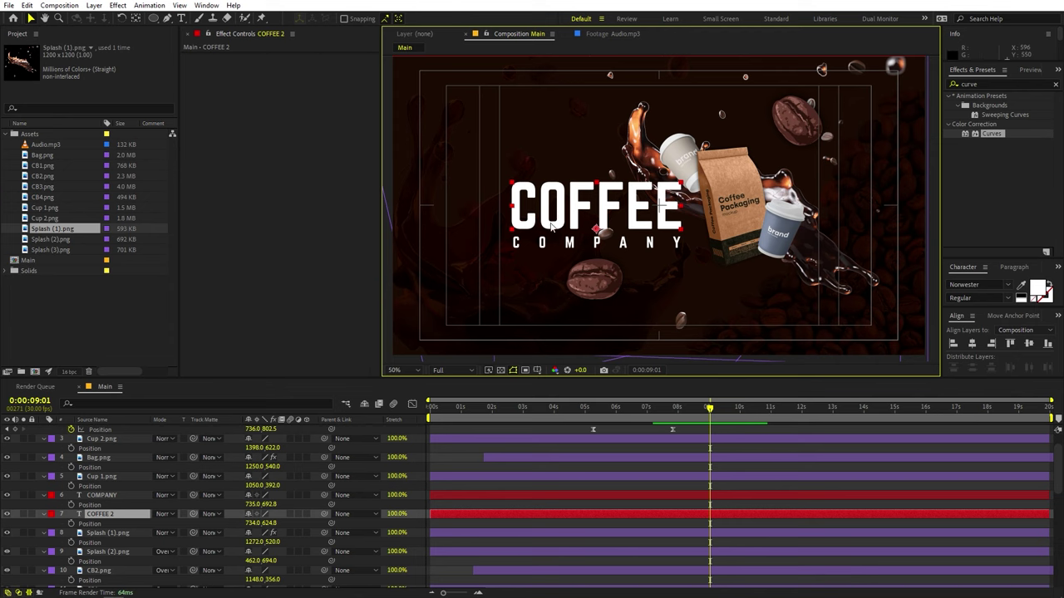
left_click(97, 496, "ctrl")
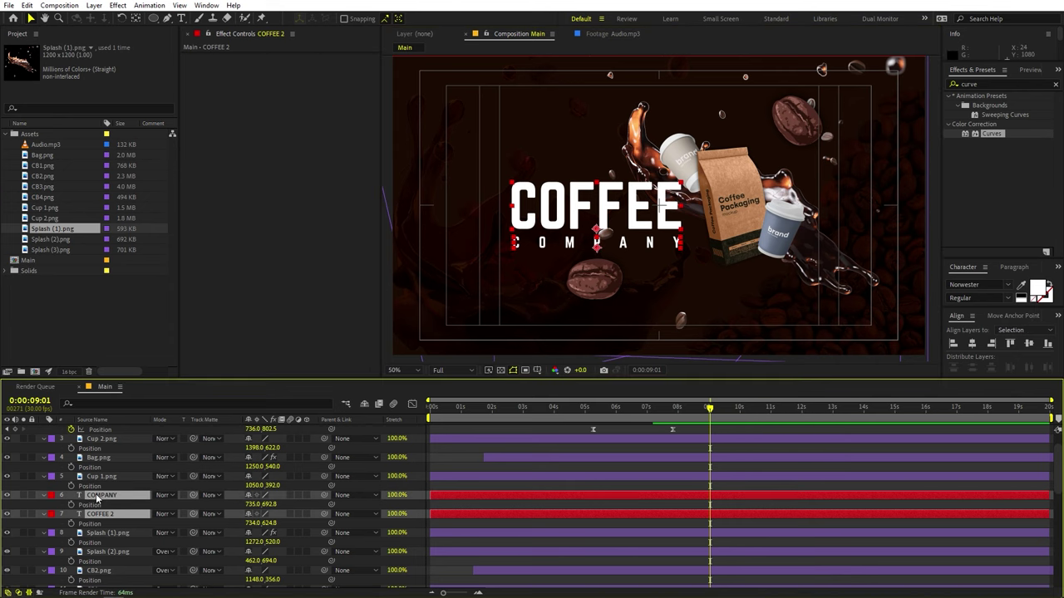
key("p")
key("alt+shift+p")
At 0:00:06:27, move COMPANY to -307, 692.8 and COFFEE 2 to -332, 624.8, off-frame left, and trim both layers to start there.
left_click_drag(679, 408, 644, 413)
left_click(664, 489)
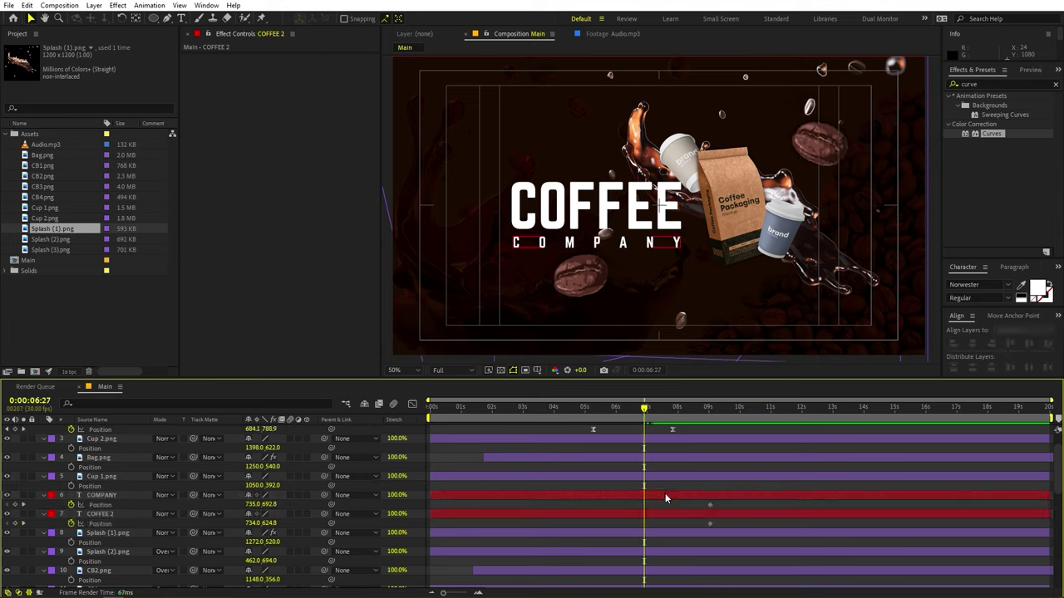
left_click(665, 494)
left_click_drag(636, 249, 349, 266)
left_click_drag(621, 184, 383, 225)
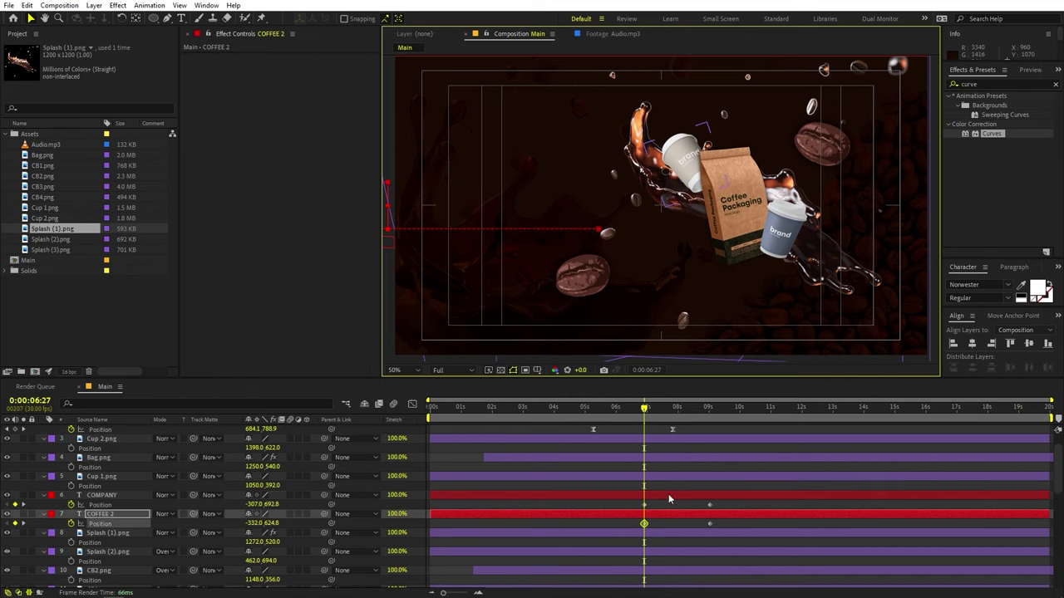
left_click(431, 496, "shift")
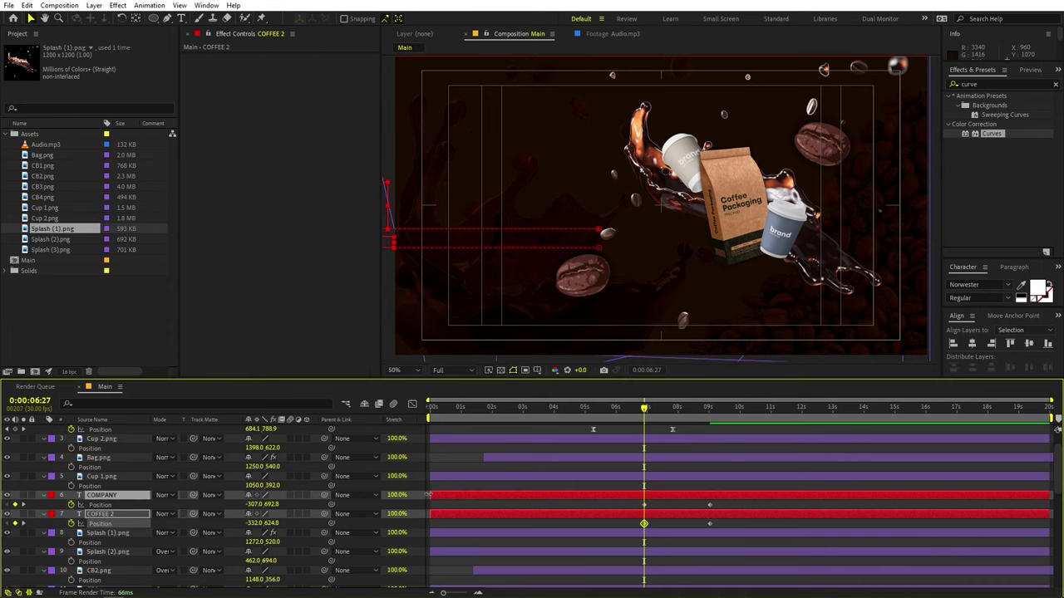
left_click_drag(429, 496, 651, 492)
Add Scale keyframes to Cup 2.png, Bag.png and Cup 1.png and place them at 0:00:09:01, aligned with the text's end keyframes.
left_click(652, 478)
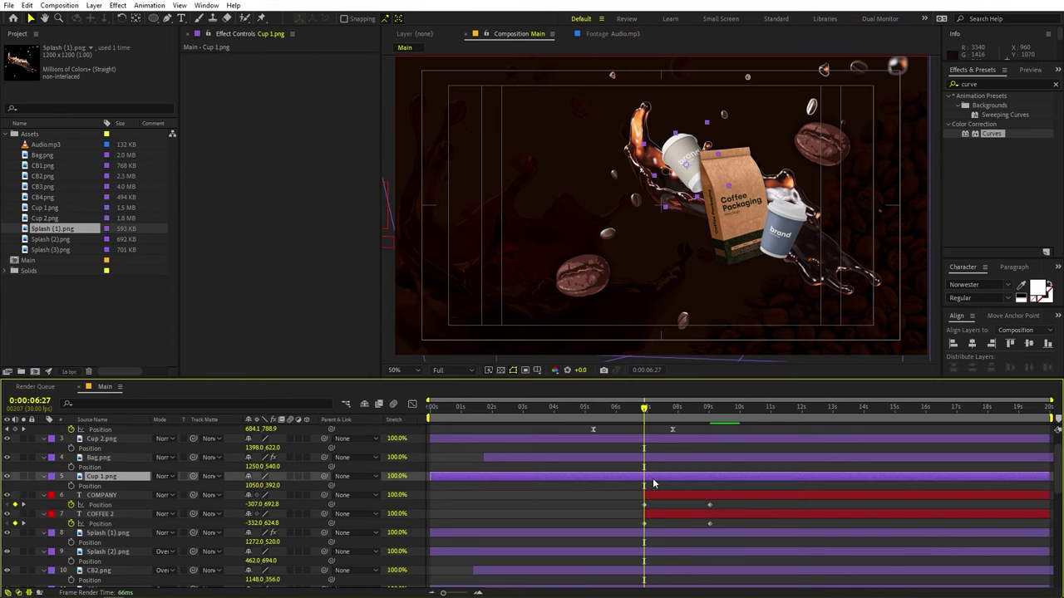
left_click(658, 457, "shift")
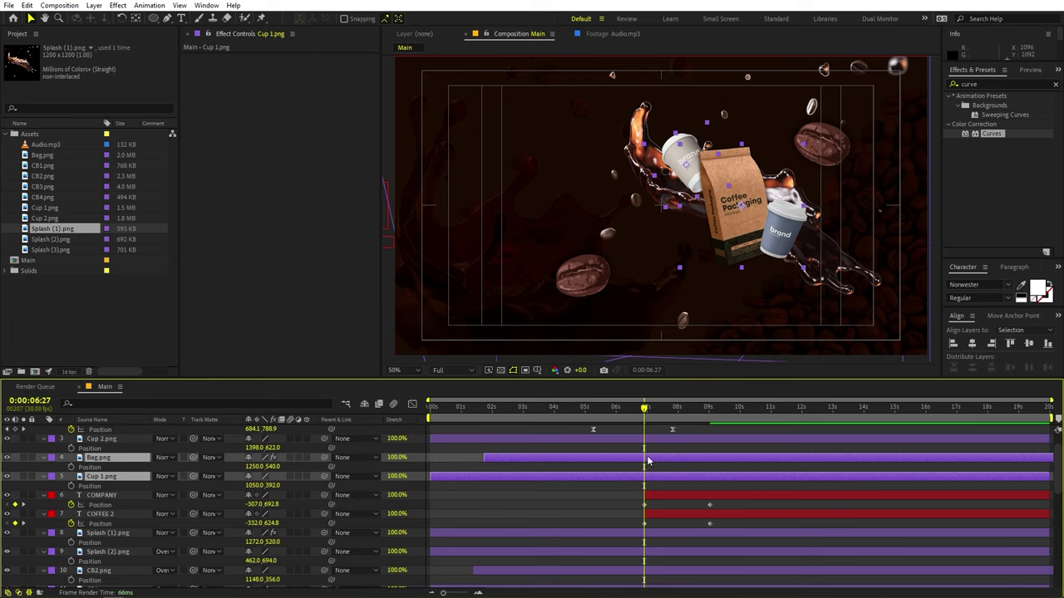
key("s")
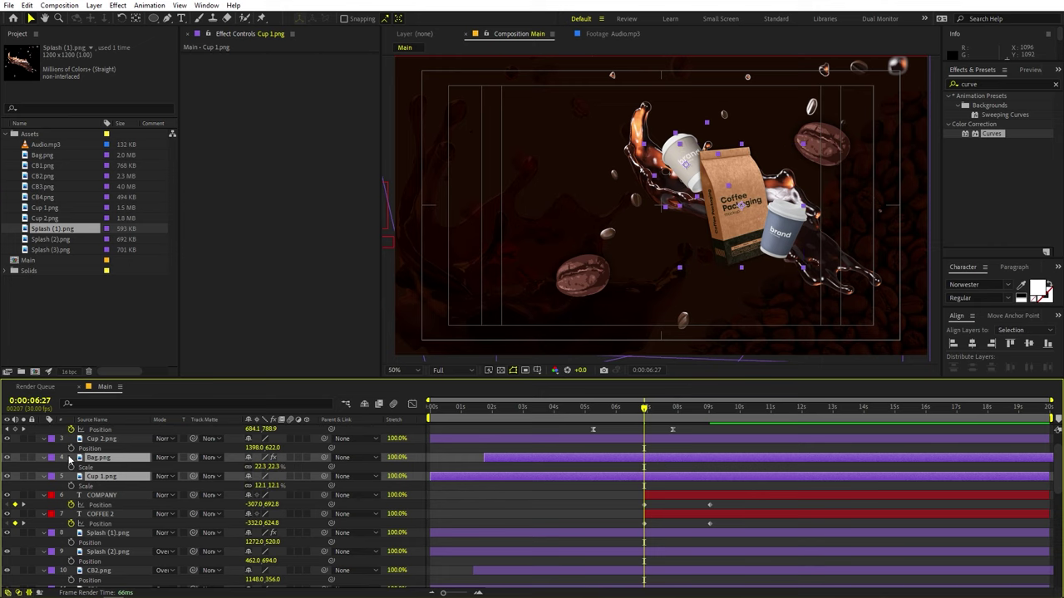
left_click(88, 440, "shift")
key("s")
key("s")
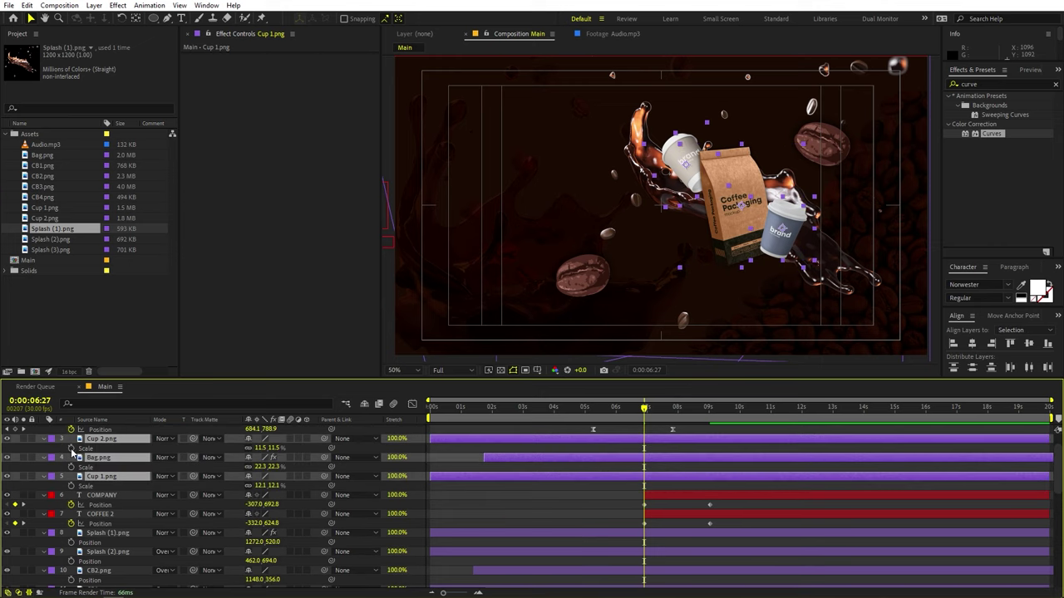
left_click(71, 449)
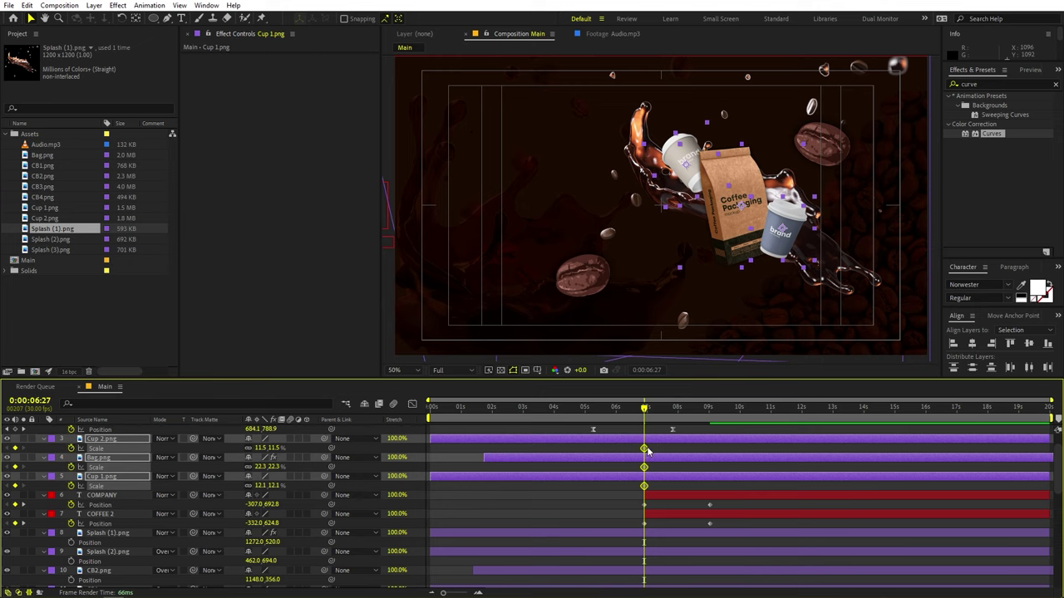
left_click_drag(648, 450, 704, 451)
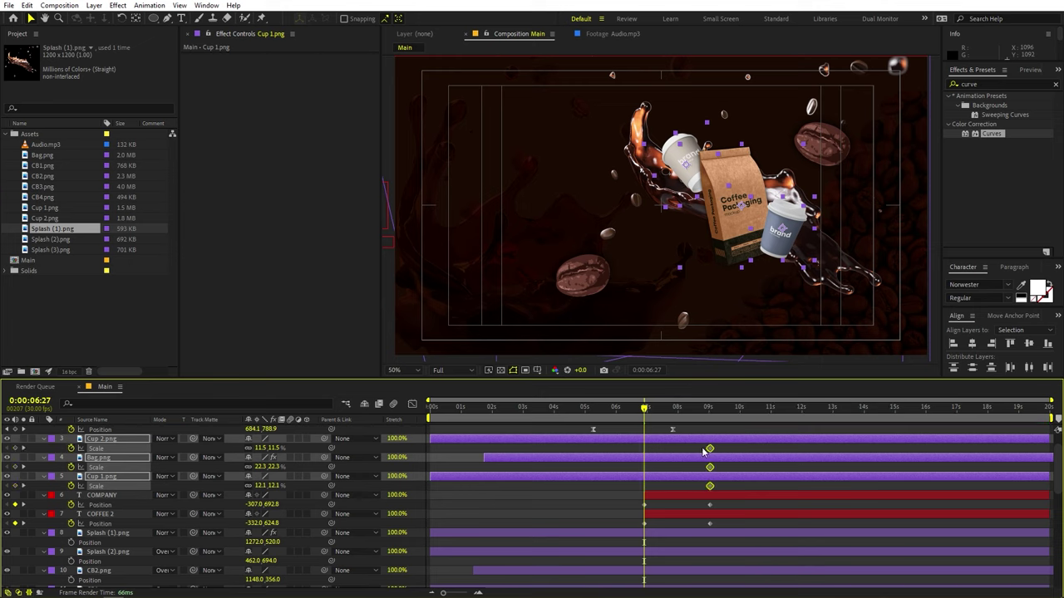
Set the scale of Cup 2.png, Bag.png and Cup 1.png to 0% at 0:00:06:27 and trim the three layers to start there.
left_click(257, 447)
type("0")
key("Return")
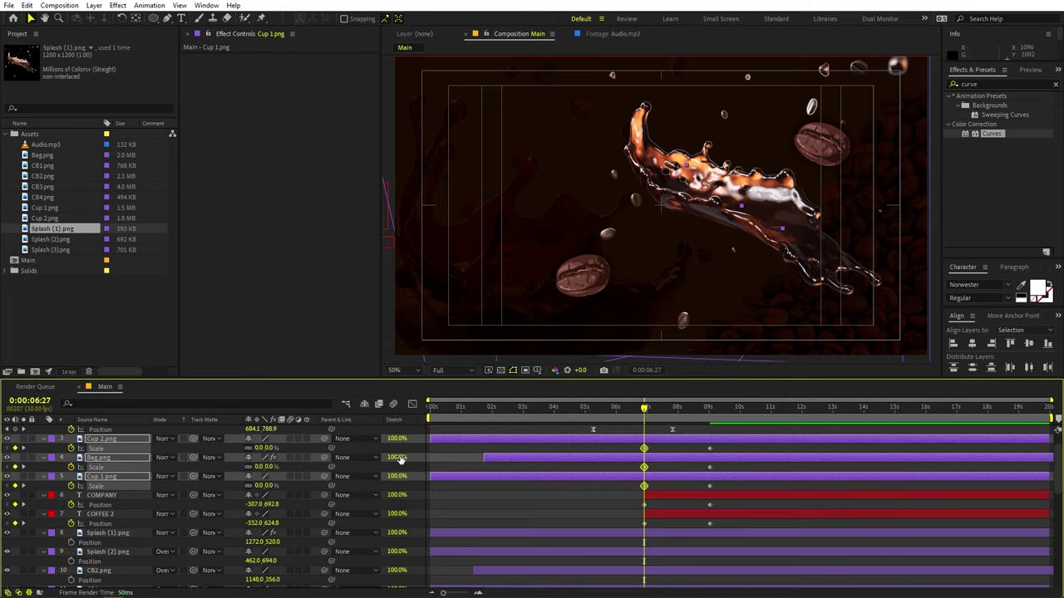
key("alt+bracketleft")
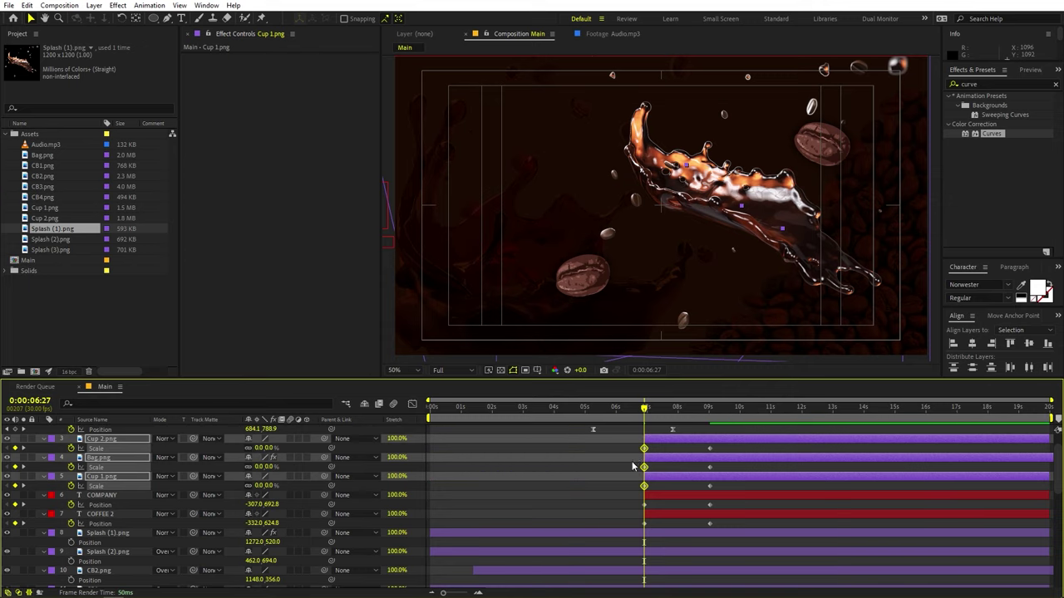
Animate Splash (1).png's scale from 0% at 0:00:06:27 to its full size at about 0:00:09:05, and trim the layer to start there at 0:00:06:27.
scroll(637, 465, "up", 2)
scroll(644, 478, "down", 3)
left_click(653, 503)
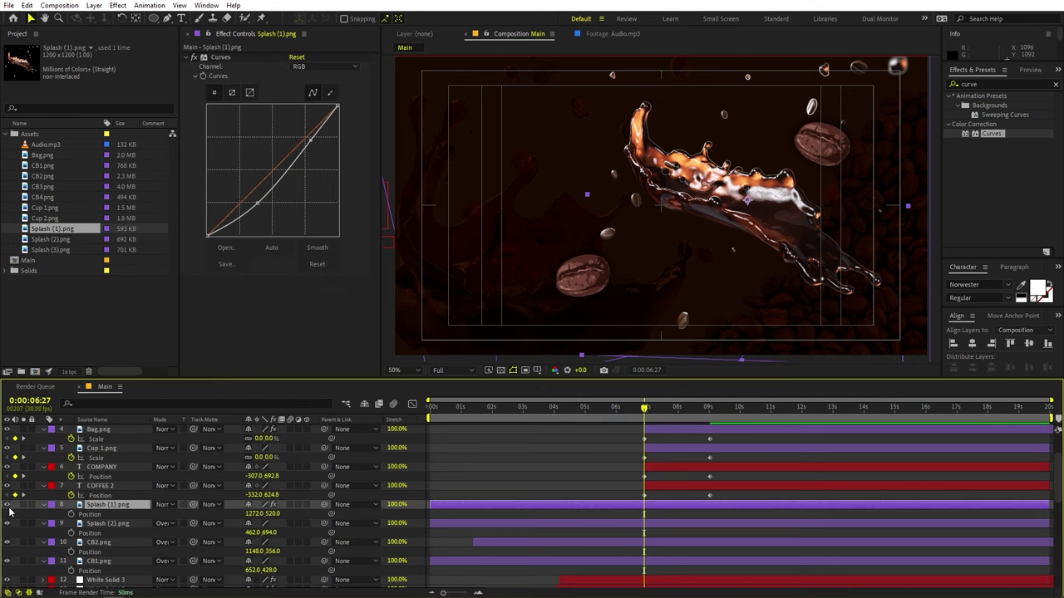
key("s")
left_click(70, 515)
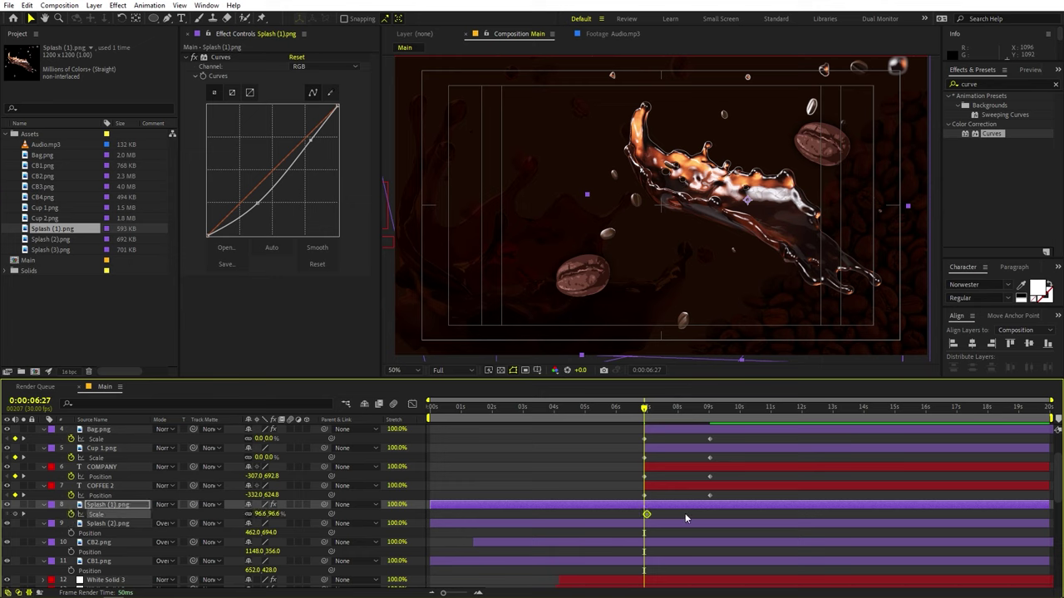
left_click_drag(685, 516, 719, 516)
left_click(254, 514)
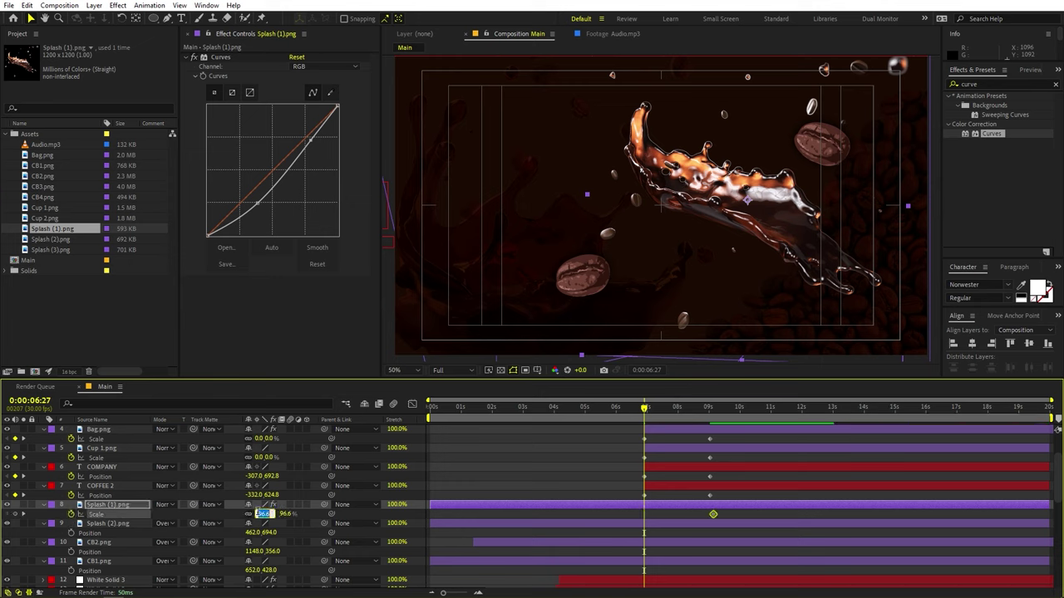
type("0.0,0.0")
key("Return")
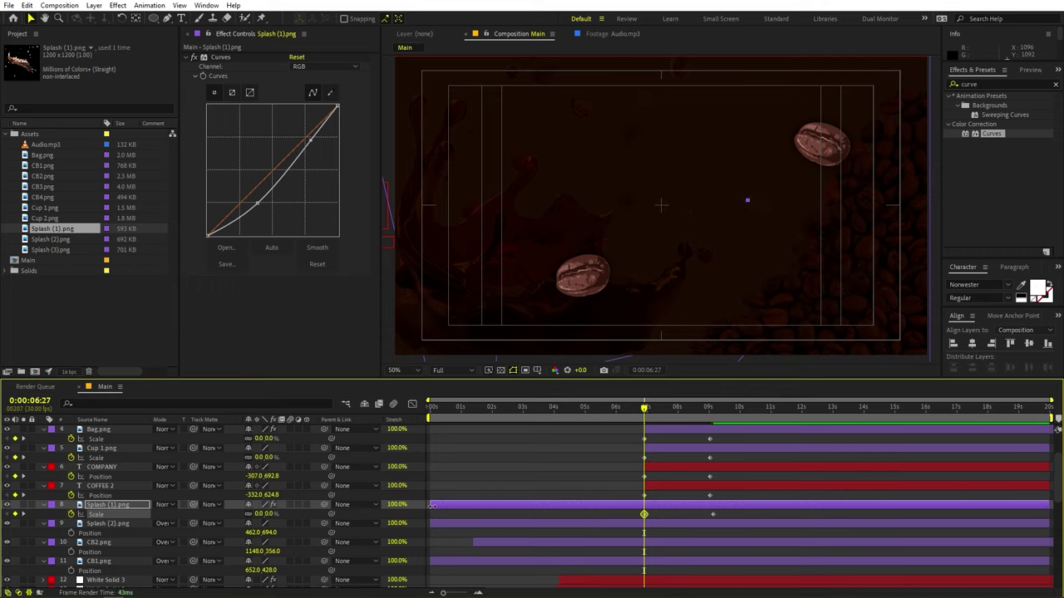
Animate Splash (2).png's position from -386, 1306 at 0:00:06:27 to its placed position at about 0:00:09:05, trimming the layer to start at 0:00:06:27.
left_click(571, 528)
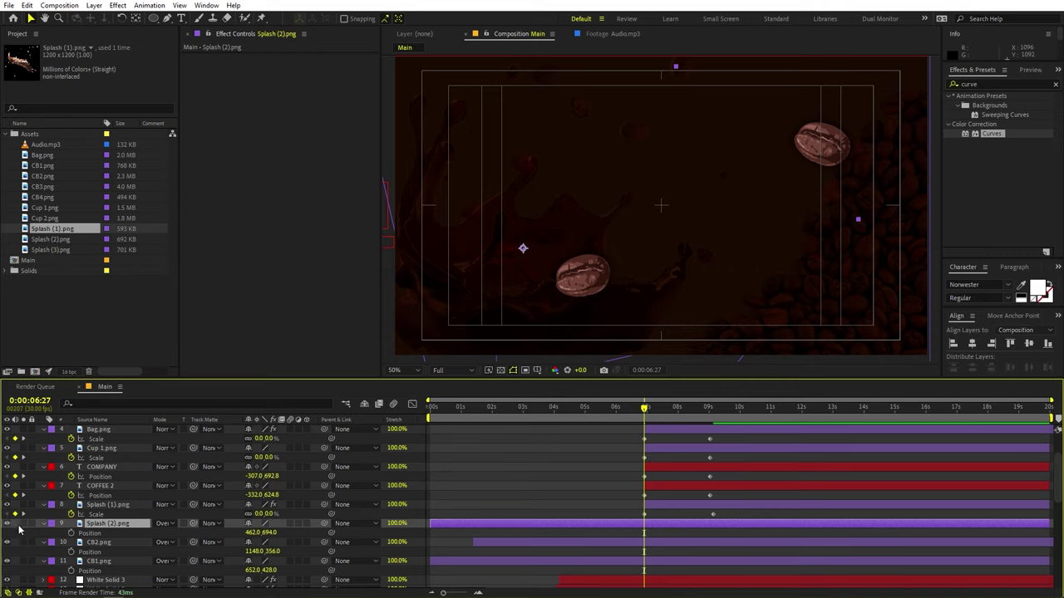
key("p")
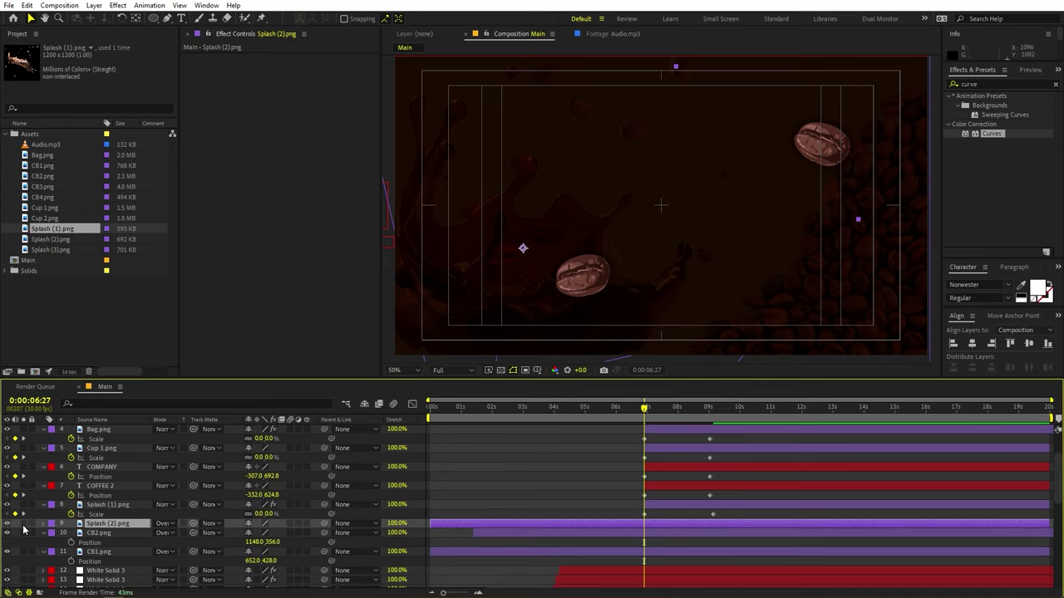
key("p")
left_click(71, 533)
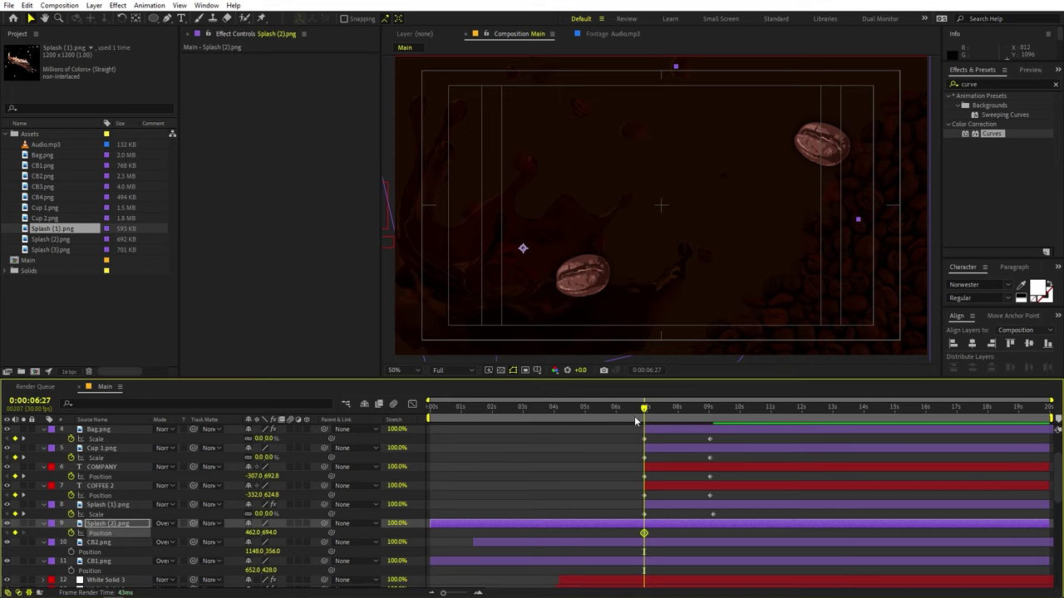
left_click_drag(647, 538, 695, 537)
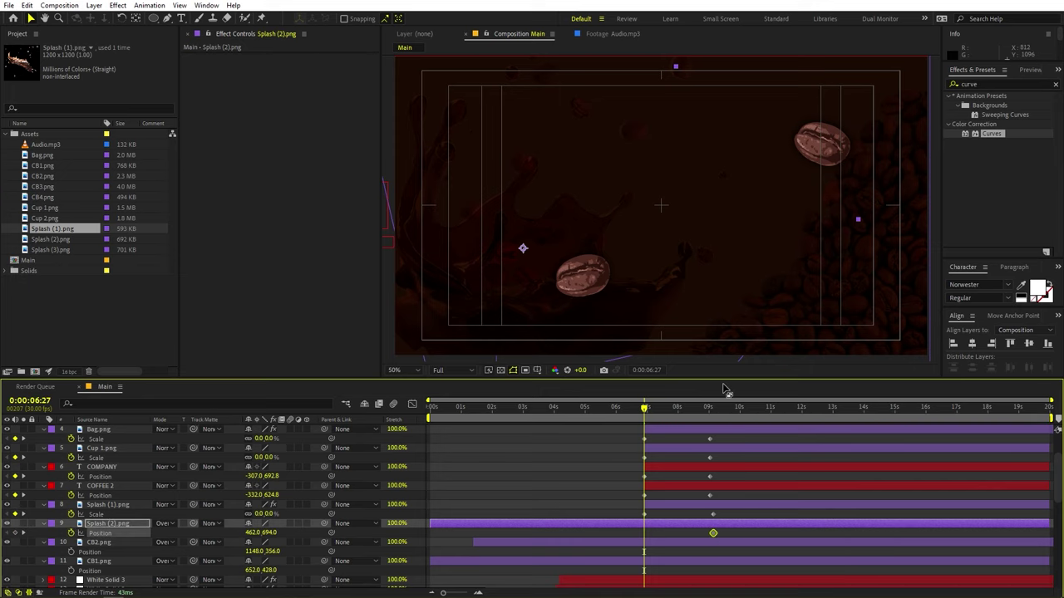
key("comma")
left_click_drag(456, 350, 411, 381)
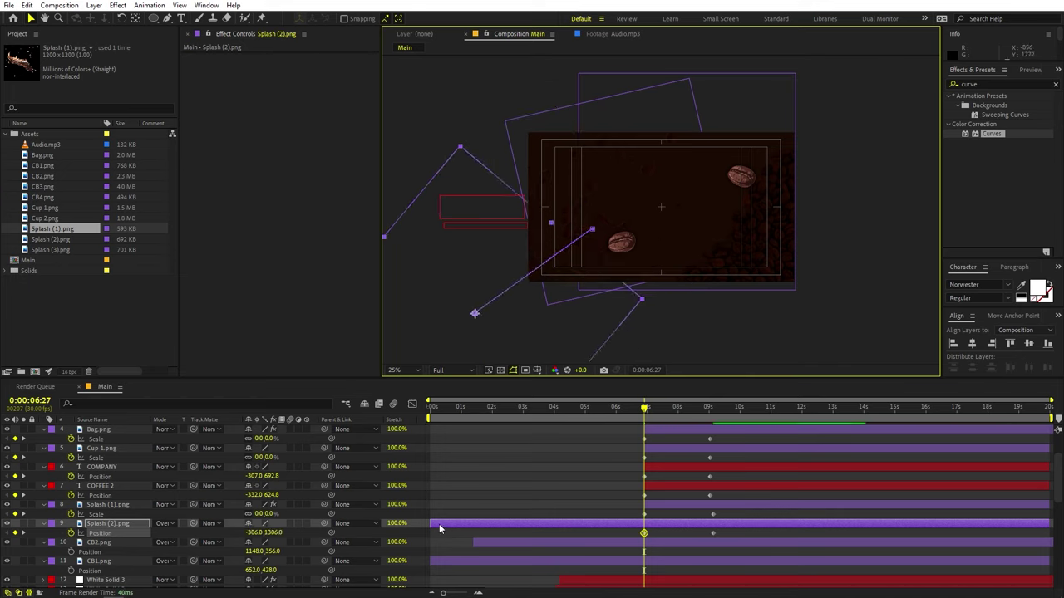
left_click_drag(440, 530, 621, 529)
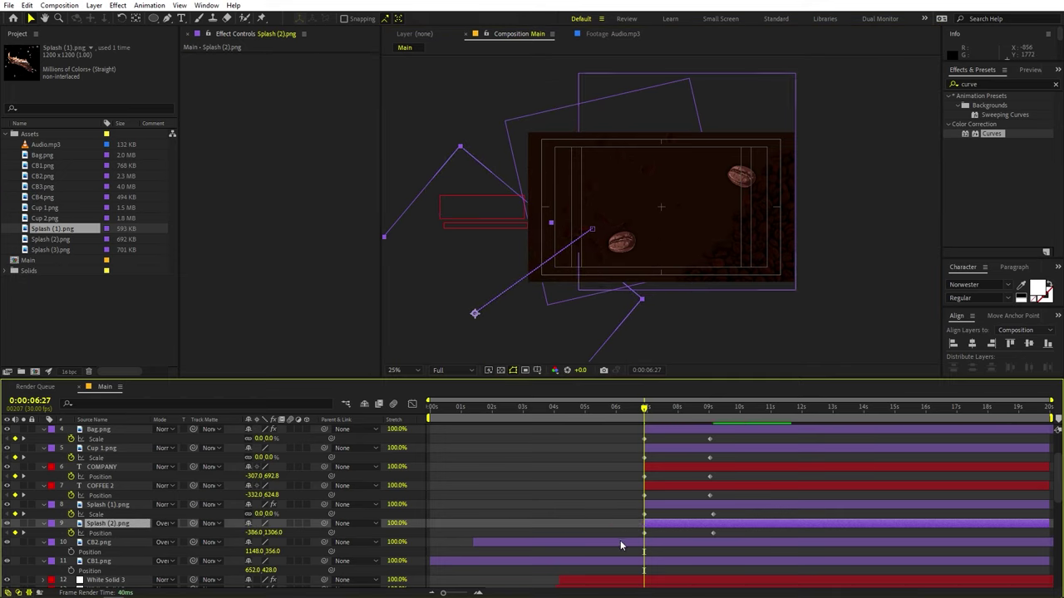
Animate CB2.png's position from 1600, 932 at 0:00:06:27 to its placed position at about 0:00:09:05, trimming the layer to start at 0:00:06:27.
left_click(620, 545)
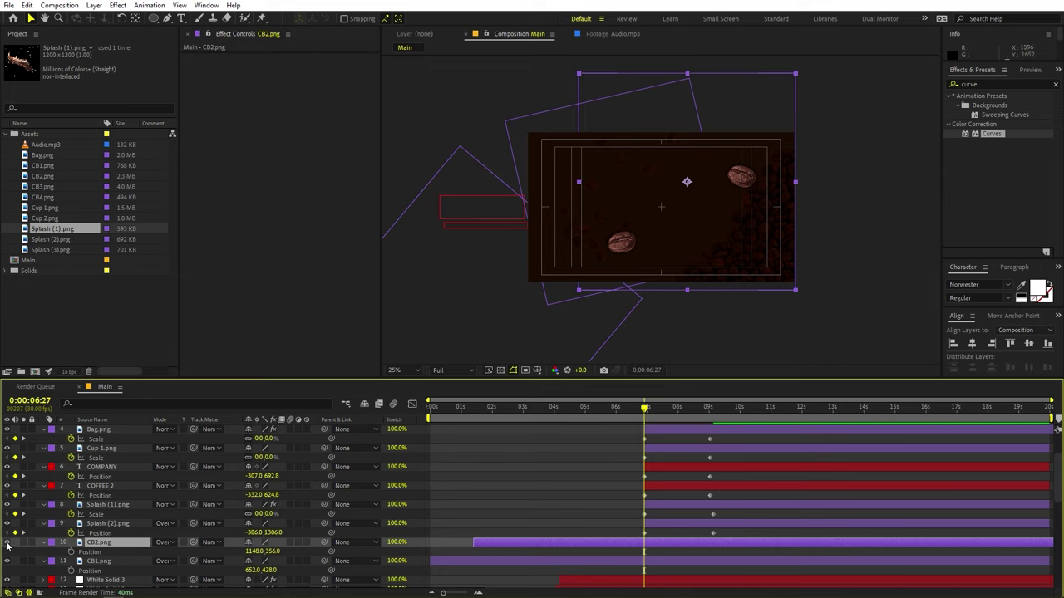
left_click(43, 542)
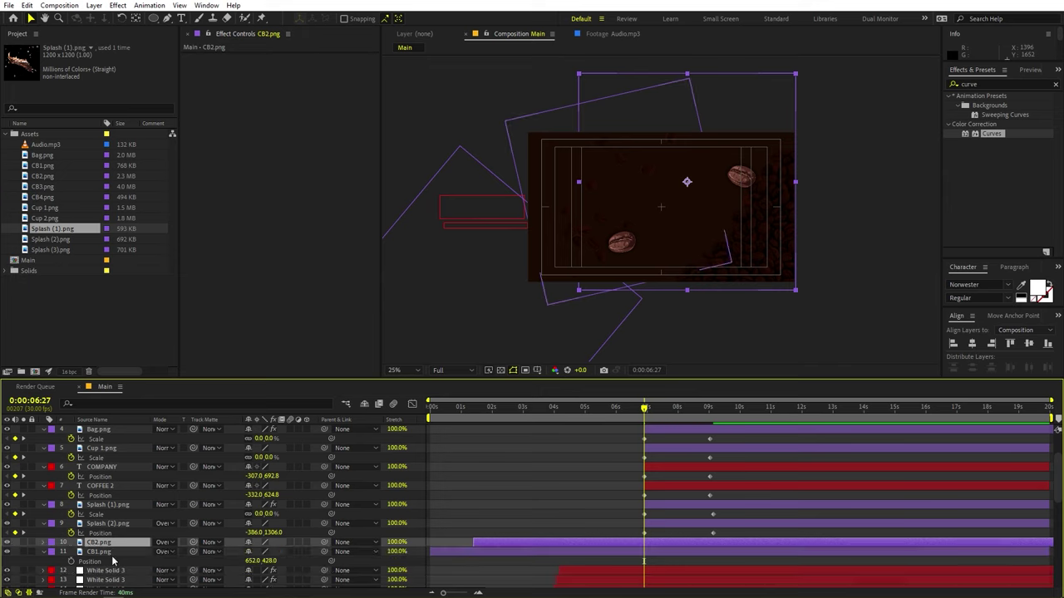
key("p")
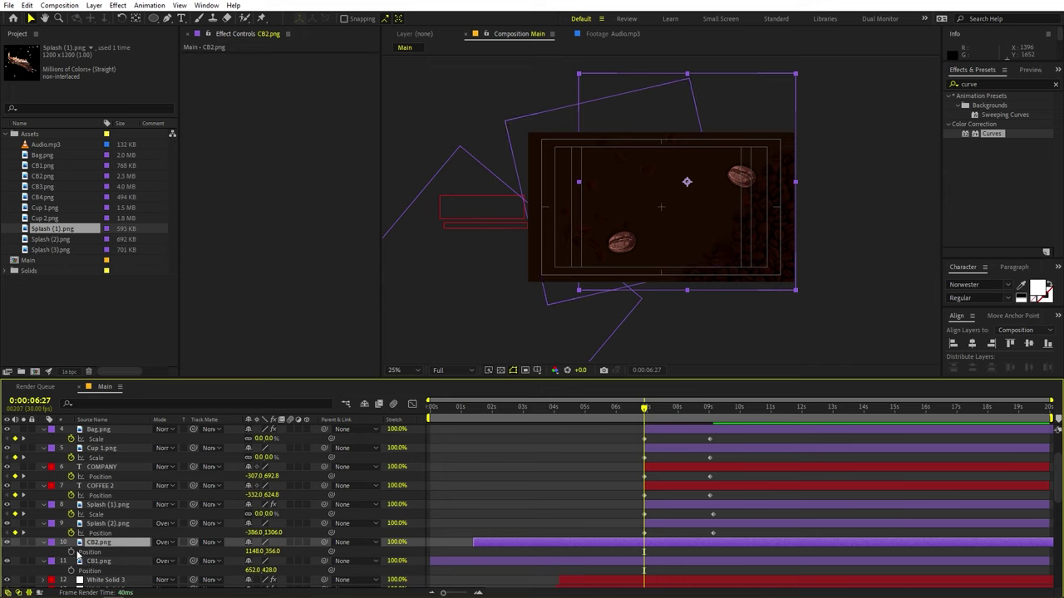
left_click(71, 552)
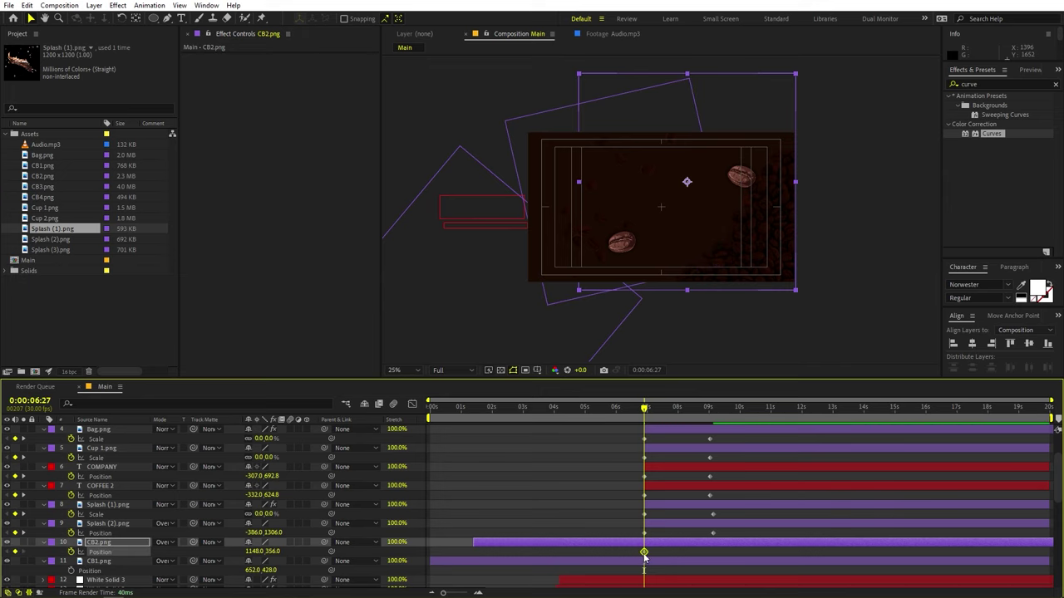
left_click_drag(644, 553, 712, 554)
left_click_drag(773, 264, 835, 345)
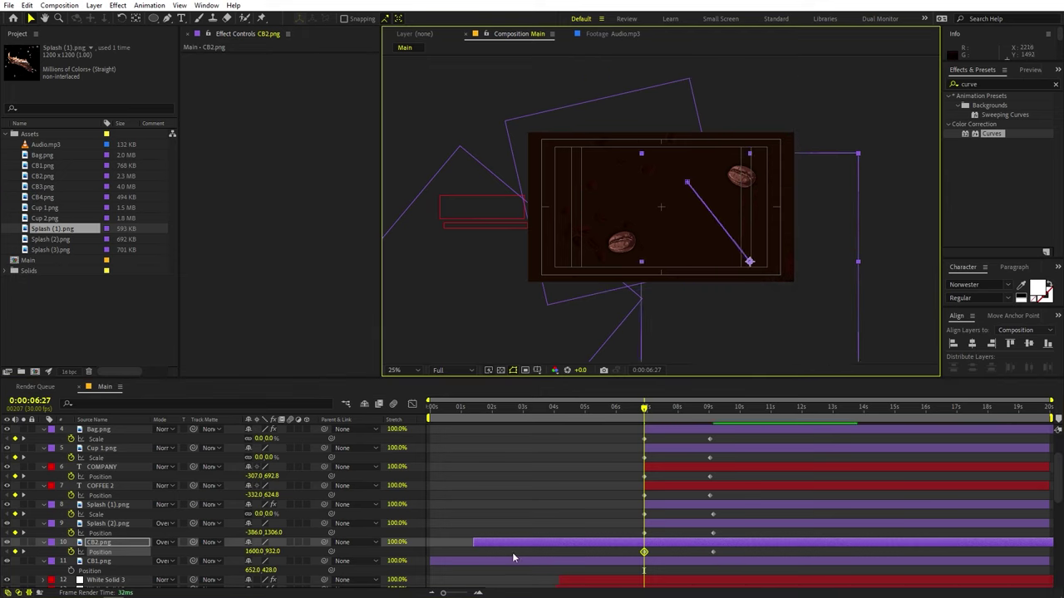
left_click_drag(467, 542, 609, 543)
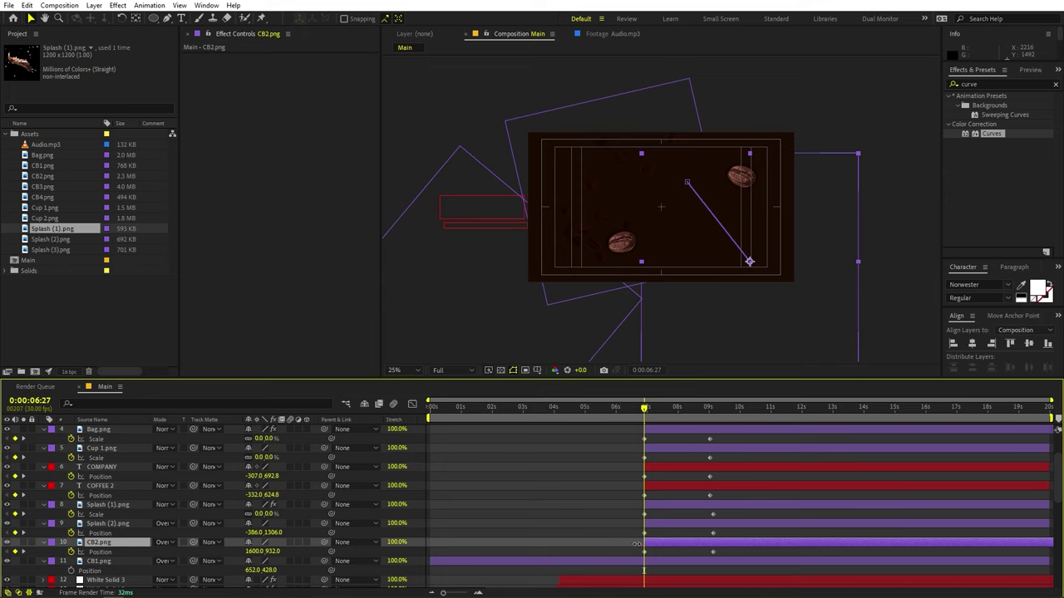
Animate CB1.png's position from -228, 1076 at 0:00:06:27 to its placed position at about 0:00:09:05, trimming the layer to start at 0:00:06:27.
left_click(573, 562)
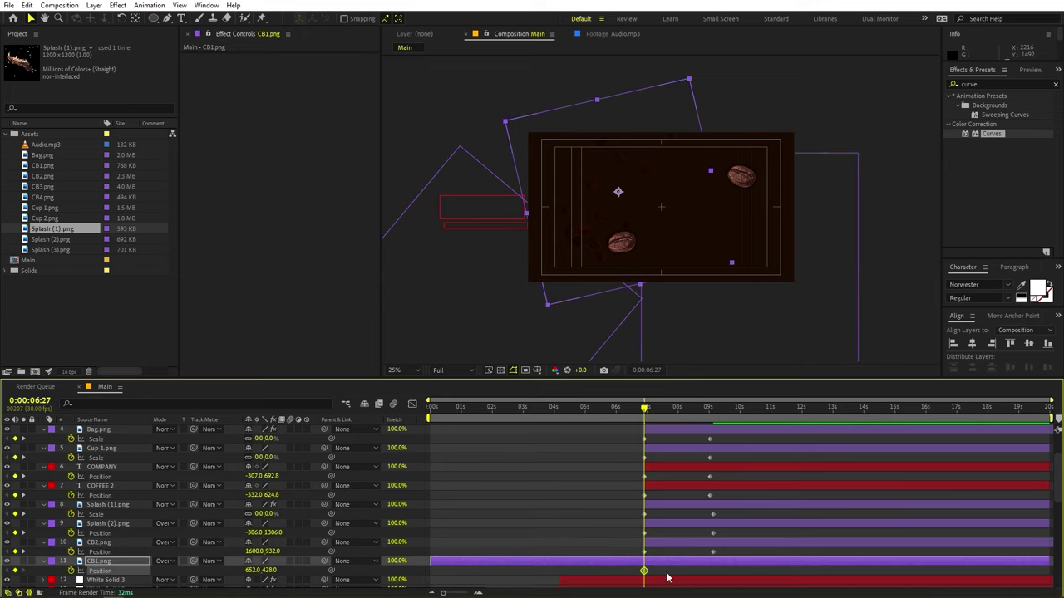
left_click_drag(644, 572, 696, 572)
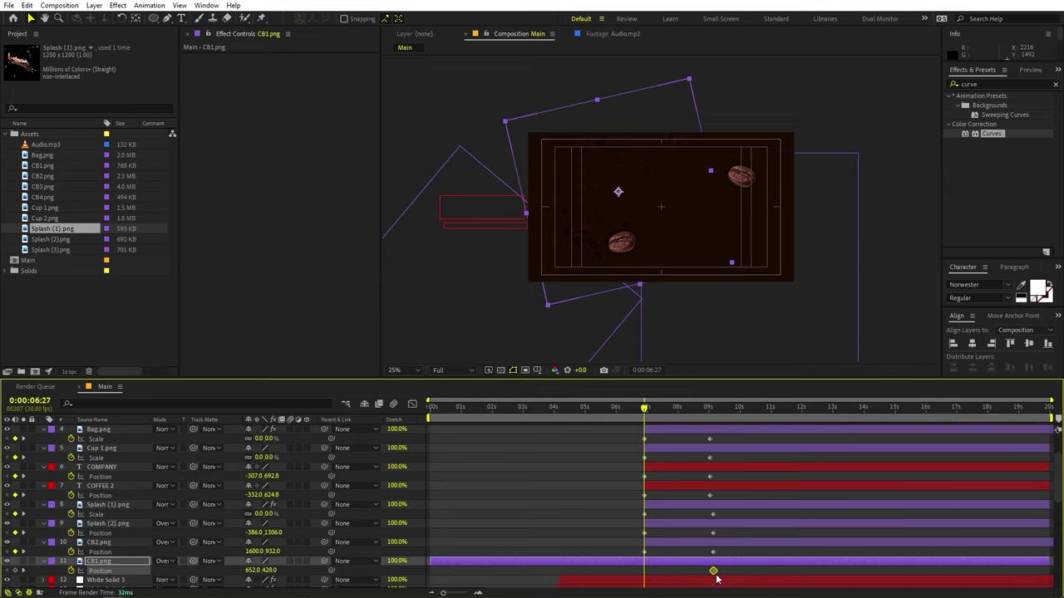
left_click_drag(519, 300, 454, 351)
key("ctrl+z")
left_click(710, 571)
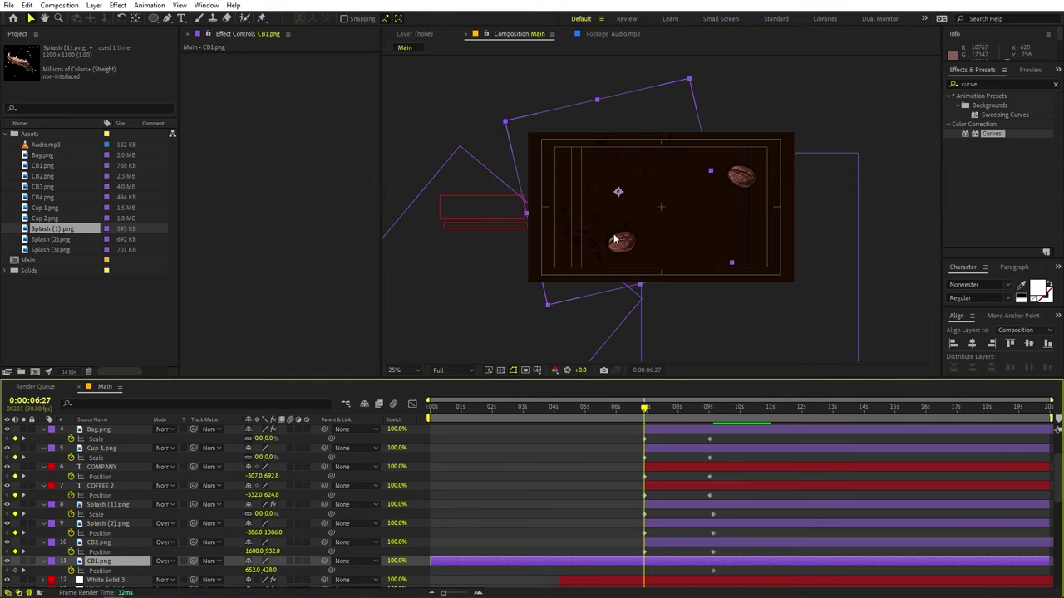
left_click_drag(617, 199, 489, 260)
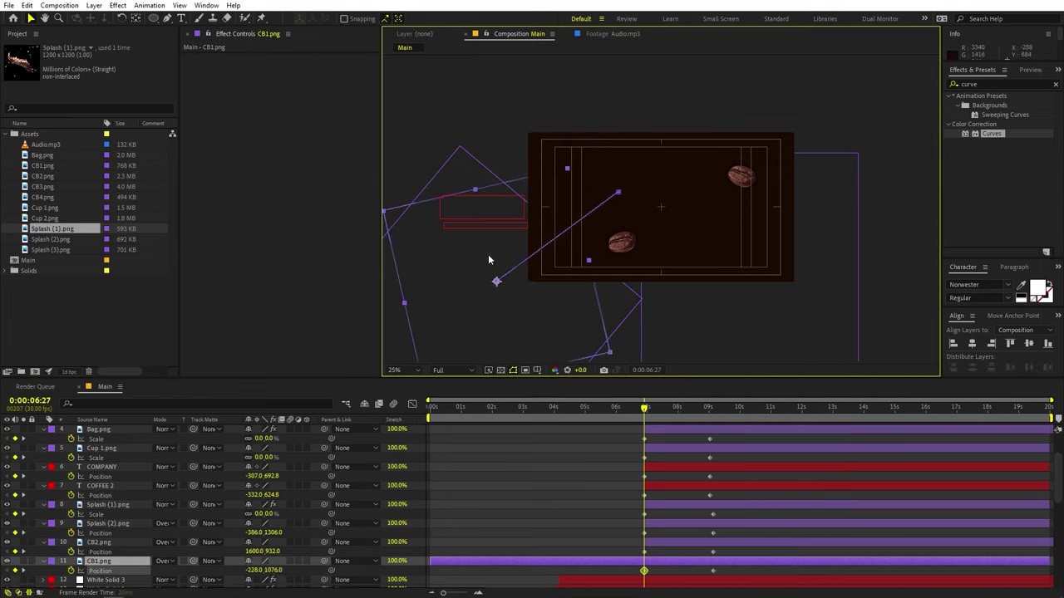
left_click_drag(427, 562, 615, 565)
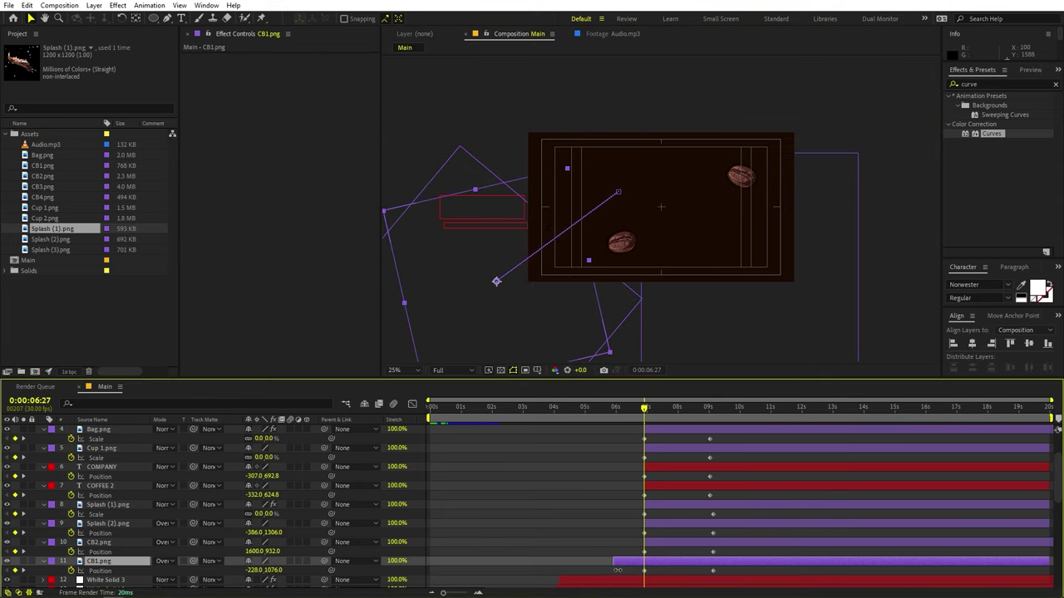
Apply Easy Ease to all Scale and Position keyframes from Cup 2.png through CB1.png and reshape their speed curves to peak early and slow down gradually.
left_click_drag(740, 575, 550, 475)
key("F9")
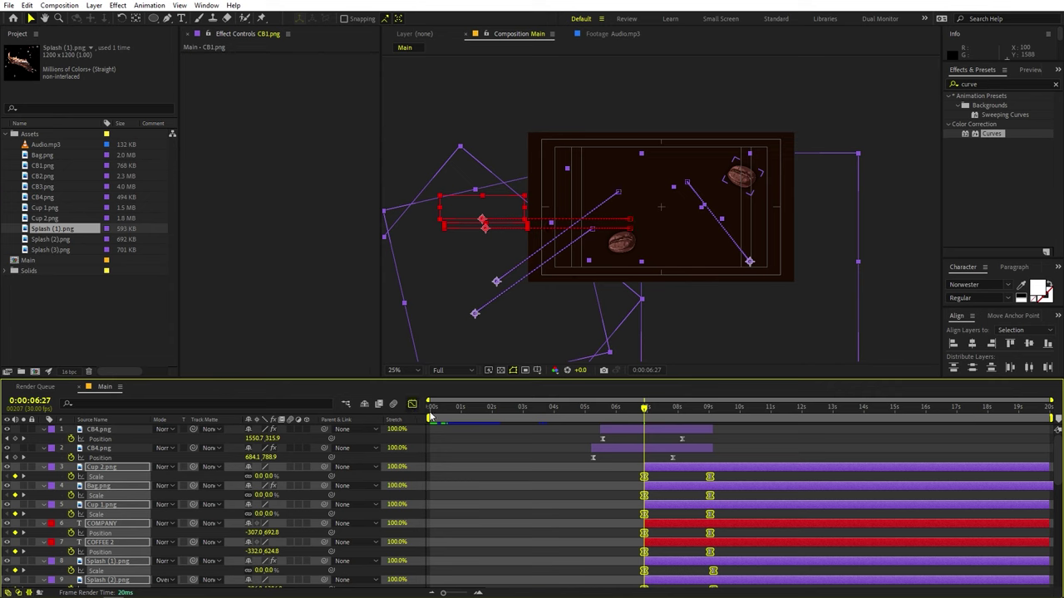
left_click(412, 404)
left_click_drag(704, 561, 650, 561)
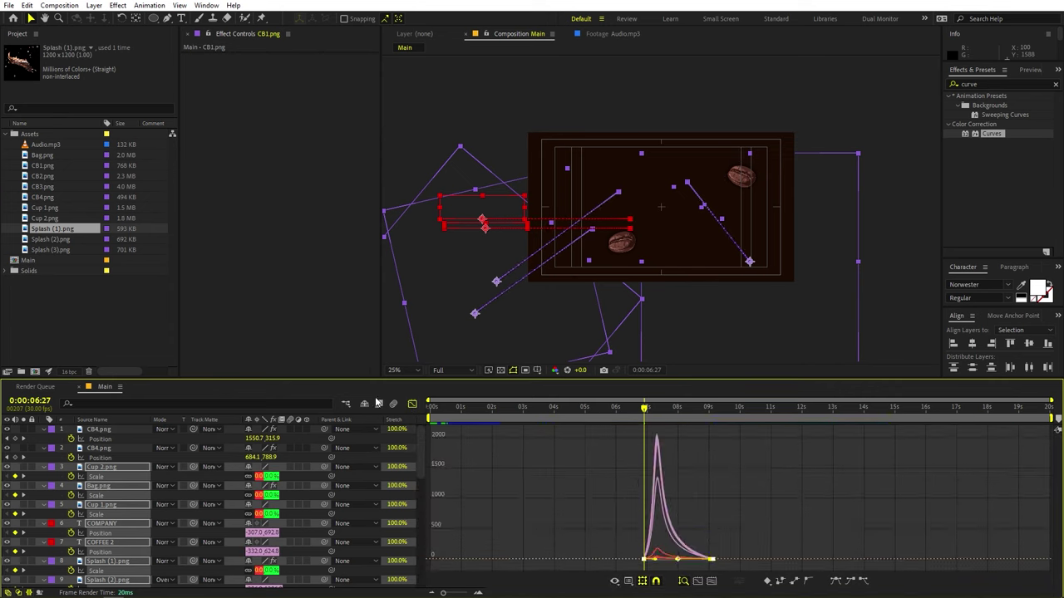
left_click(412, 404)
Slide the animated layers from Cup 2.png through CB1.png earlier to start at about 0:00:04:10, and preview the transition from 0:00:03:06.
mouse_move(557, 420)
left_mouse_down()
mouse_move(518, 422)
mouse_move(576, 425)
left_mouse_up()
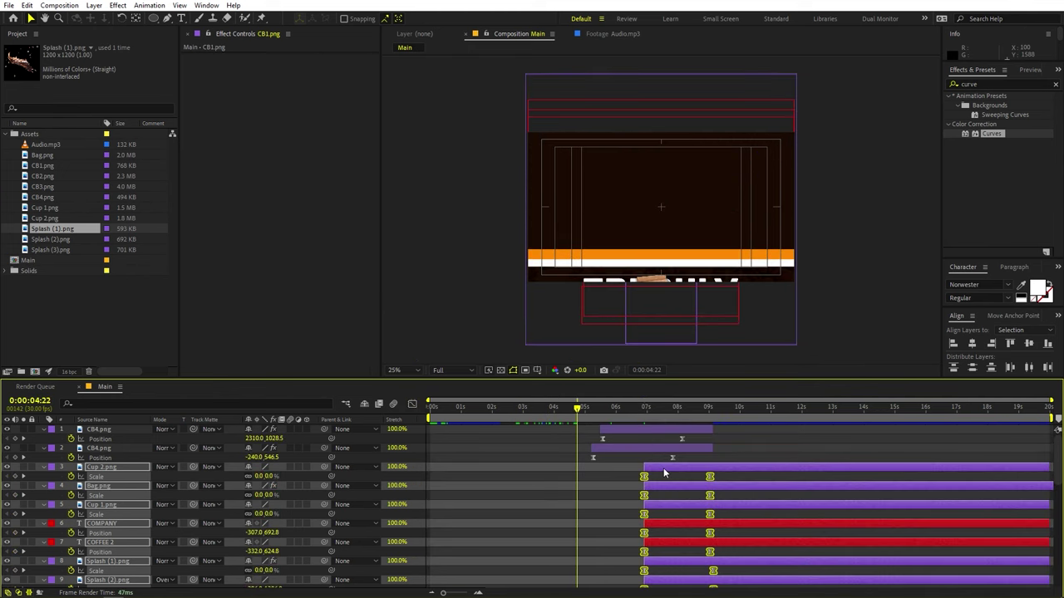
left_click_drag(663, 468, 584, 481)
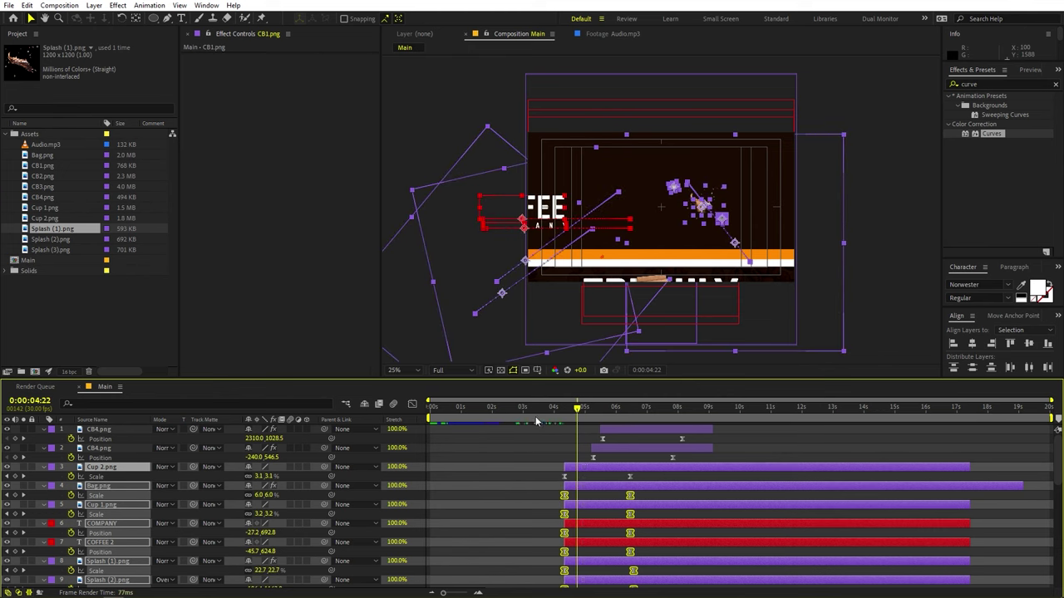
mouse_move(536, 422)
left_mouse_down()
mouse_move(617, 426)
mouse_move(530, 430)
left_mouse_up()
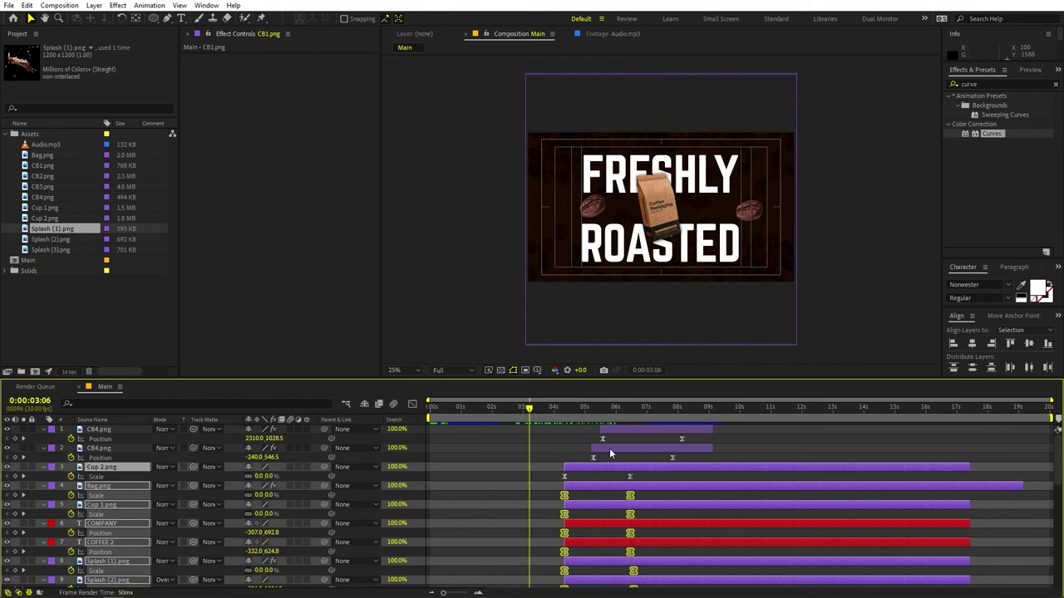
left_click(610, 448)
key("space")
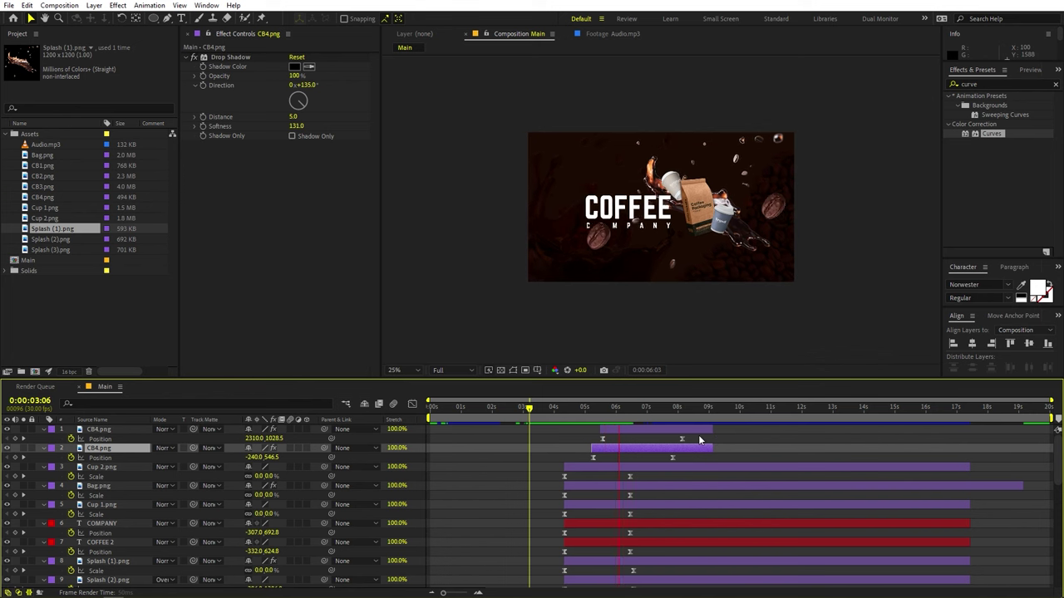
key("space")
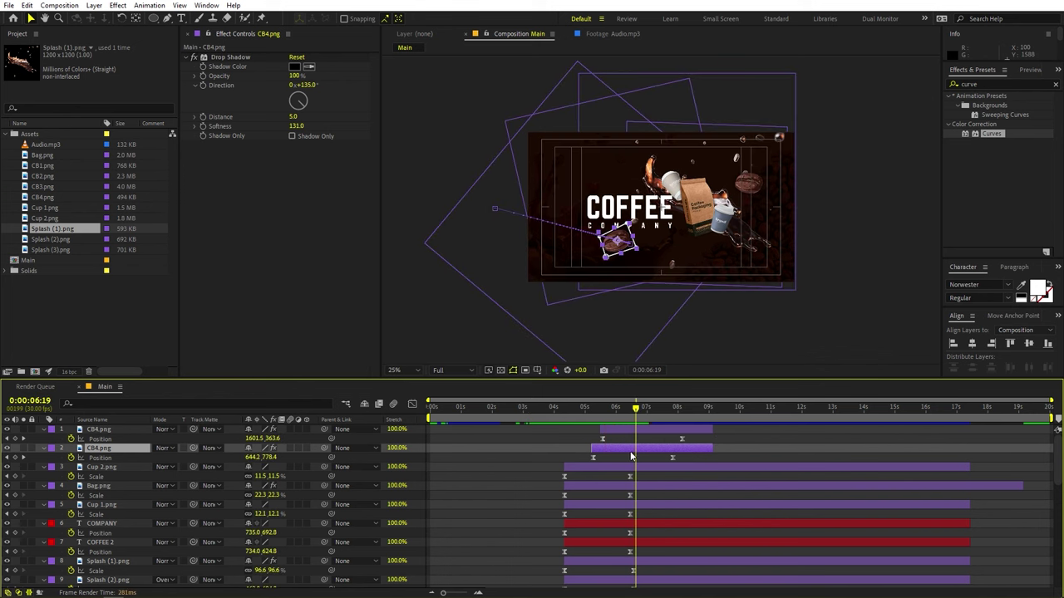
Shift all closing-scene layers from Cup 2.png through CB1.png slightly earlier to start at about 0:00:04:02, checking the overlap at 0:00:04:23.
left_click(567, 466)
scroll(576, 519, "down", 5)
left_click(591, 434)
left_click(583, 448, "shift")
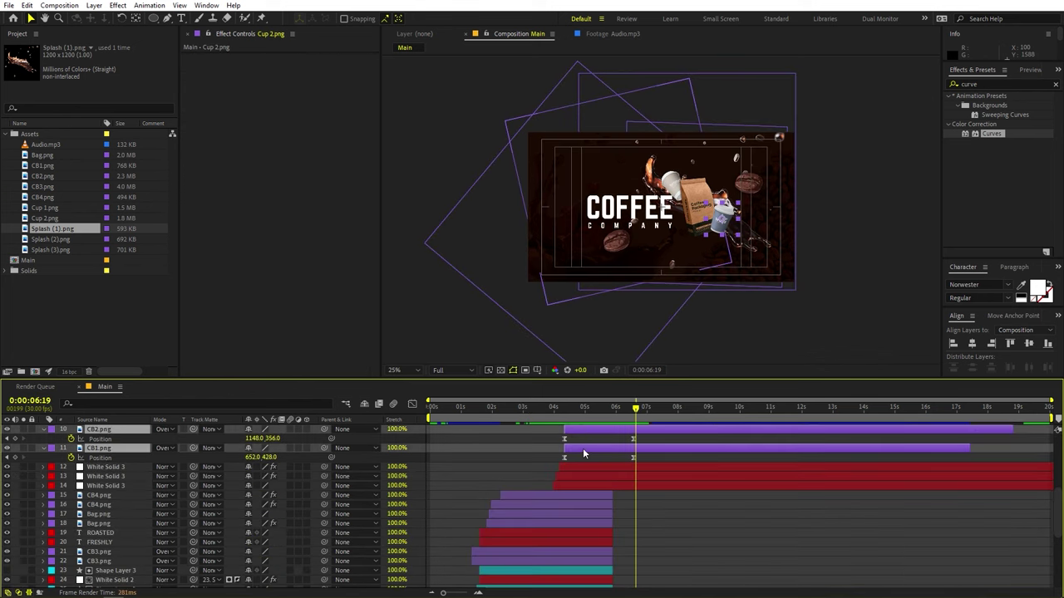
scroll(583, 452, "up", 6)
left_click_drag(570, 471, 566, 470)
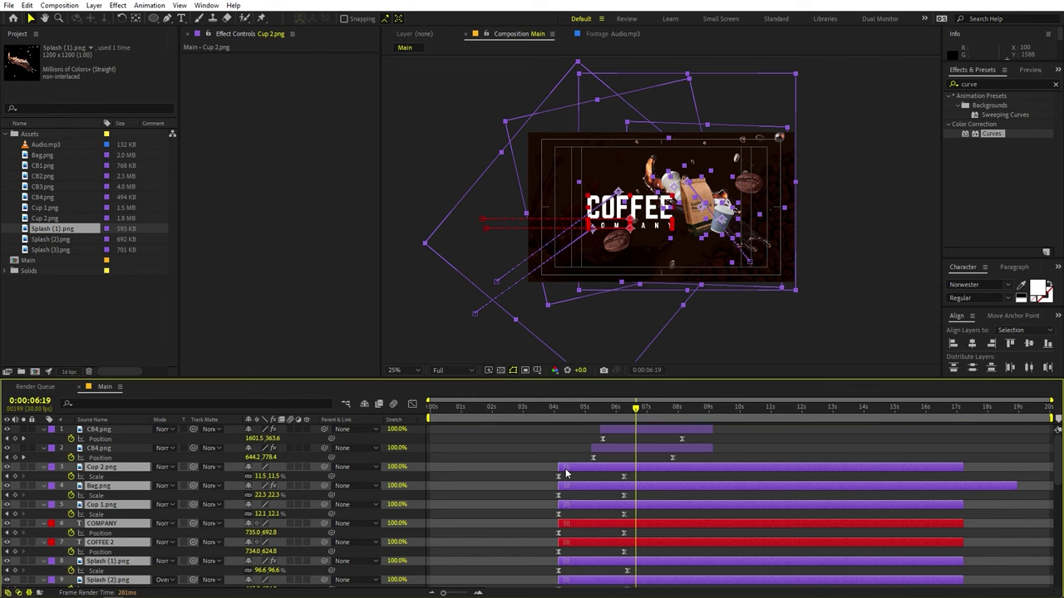
left_click_drag(533, 413, 578, 407)
key("period")
Fit the composition view up to 100% and stagger the closing-scene layers' start times between about 0:00:03:28 and 0:00:04:12.
left_click(398, 371)
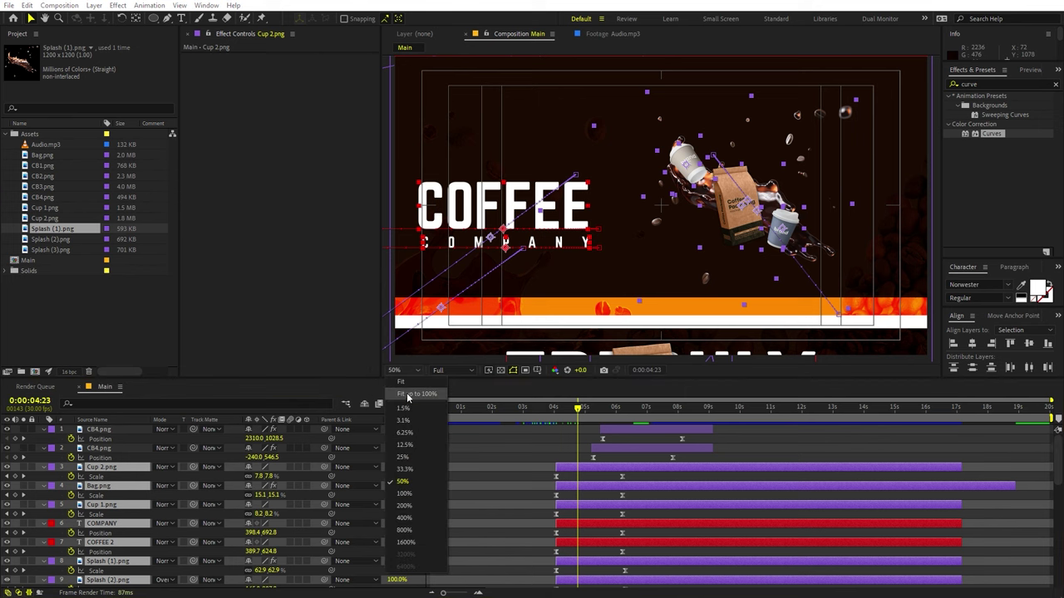
left_click(408, 398)
left_click(484, 479)
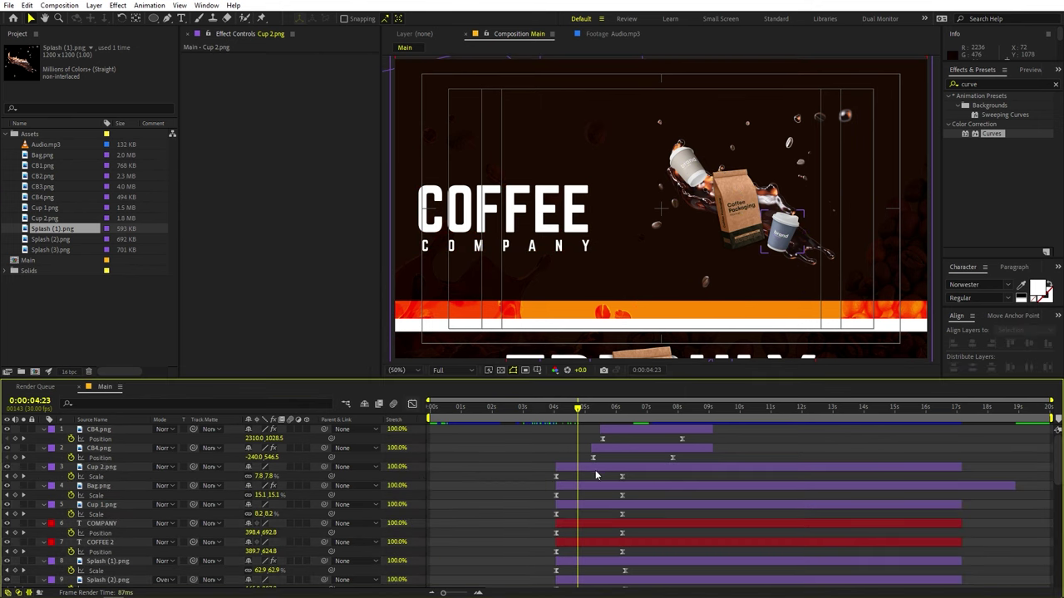
left_click_drag(595, 470, 587, 541)
scroll(588, 560, "down", 2)
Preview the staggered transition from 0:00:03:20, and play the whole animation from 0:00:00:00.
left_click(544, 413)
key("space")
key("space")
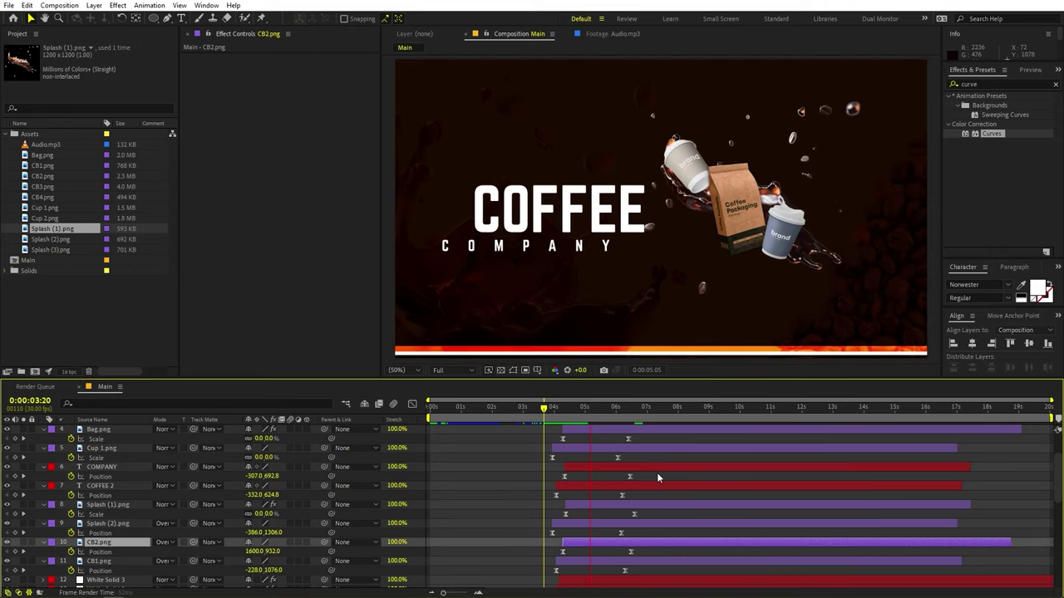
left_click_drag(604, 412, 422, 433)
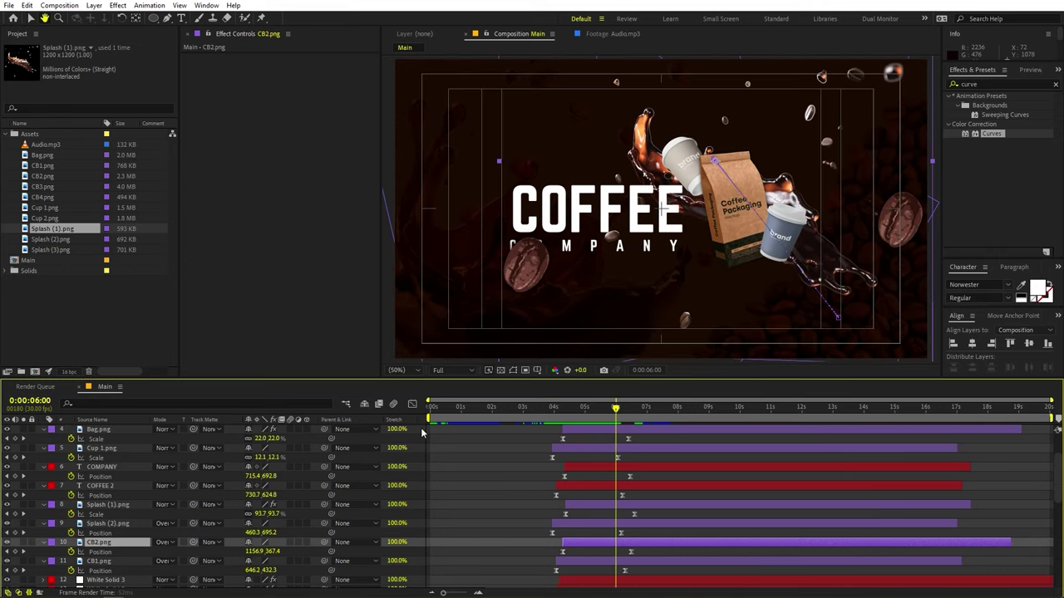
key("space")
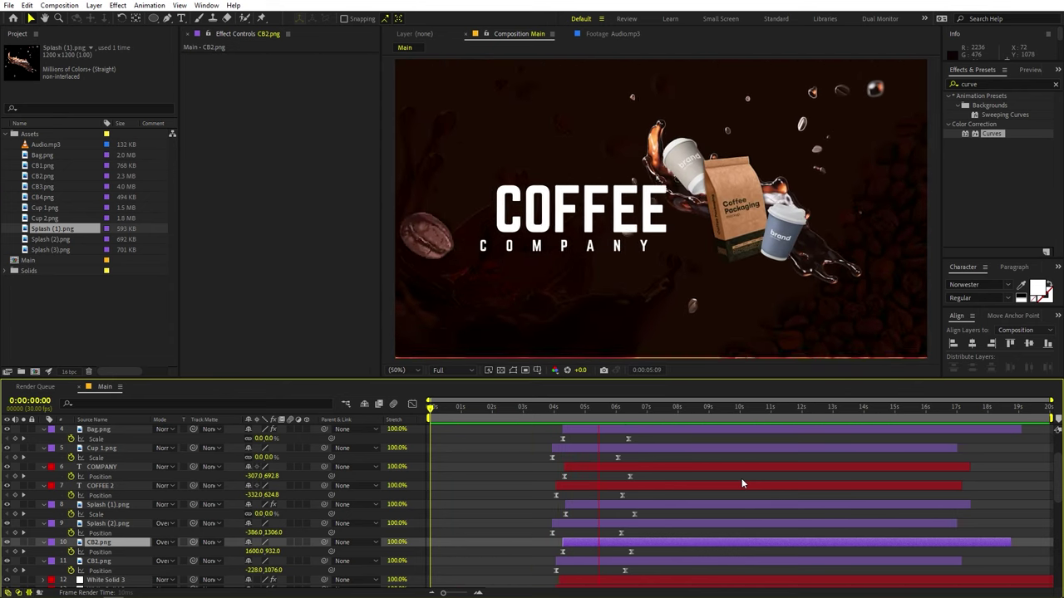
Shift the Cup 1.png layer to start at about 0:00:04:03 and the Cup 2.png layer at about 0:00:04:16.
key("space")
left_click_drag(556, 408, 569, 409)
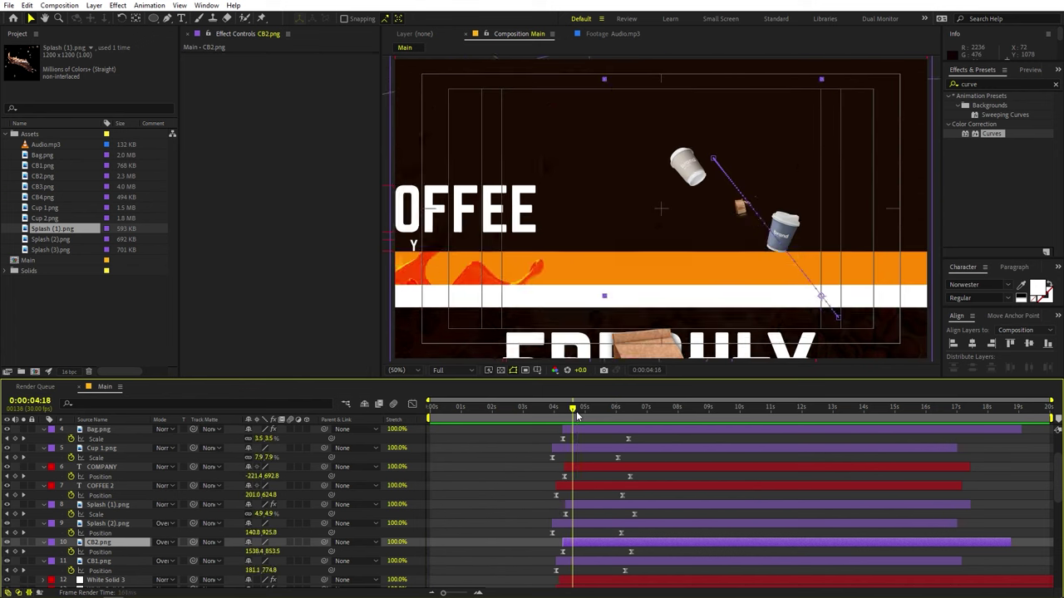
scroll(527, 470, "up", 3)
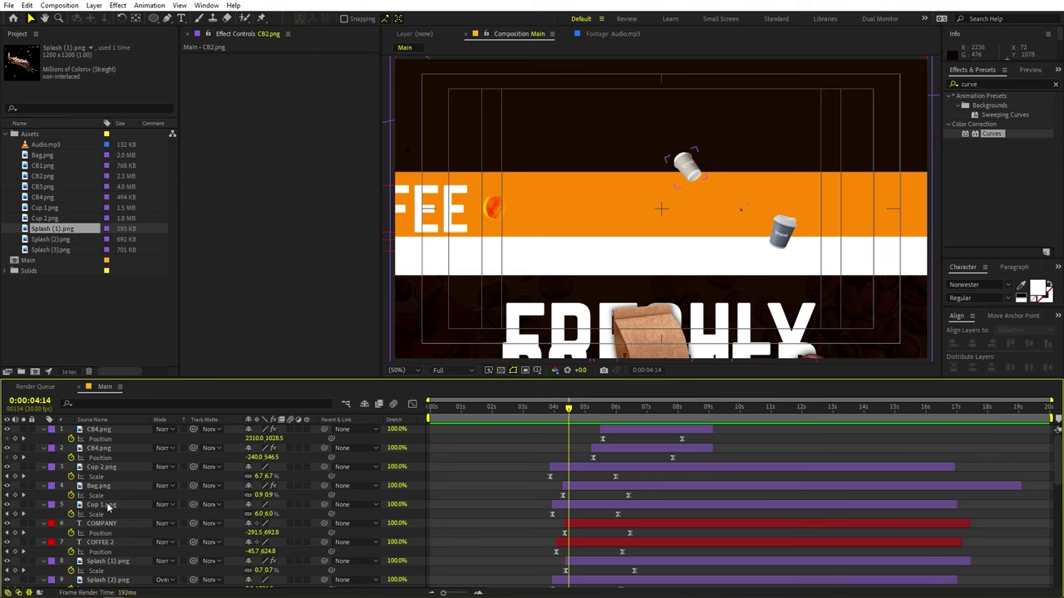
left_click(104, 505)
left_click_drag(589, 503, 595, 471)
left_click(558, 467)
Preview the cups' entrance from 0:00:03:08, and play the whole animation from 0:00:00:00 to about 0:00:08:06.
left_click(532, 421)
key("space")
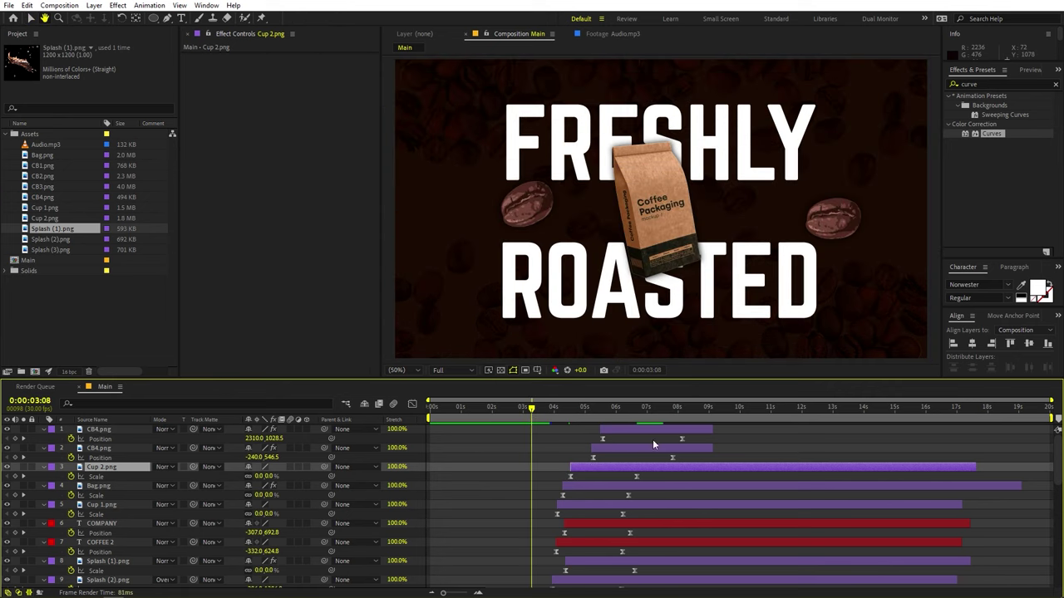
key("Home")
key("space")
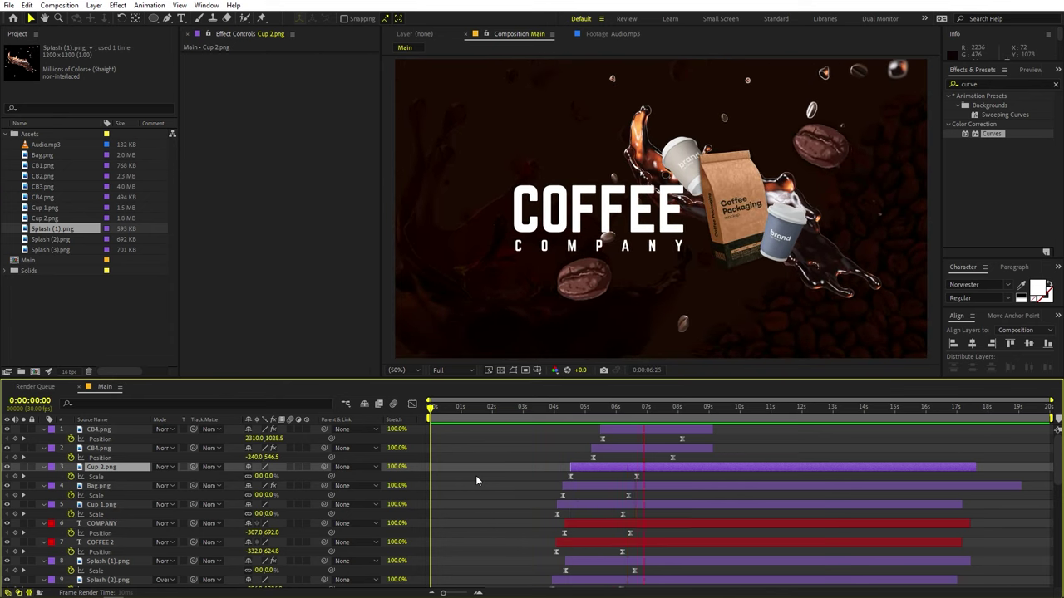
key("space")
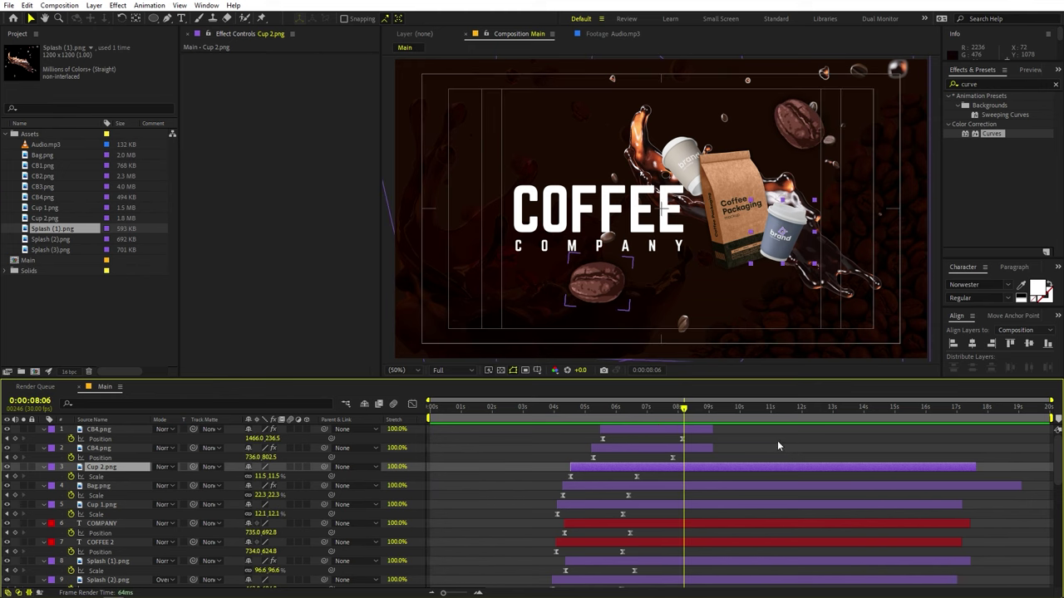
Deselect all layers, replay the opening scene, and scrub through the transition into the closing scene up to 0:00:06:20.
left_click(784, 446)
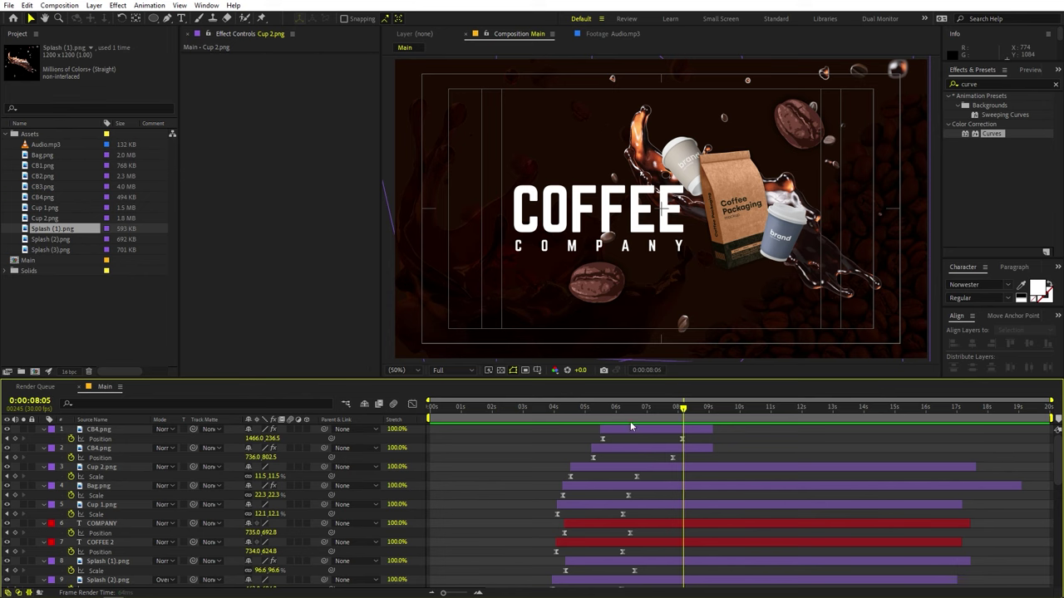
left_click_drag(629, 422, 377, 438)
key("space")
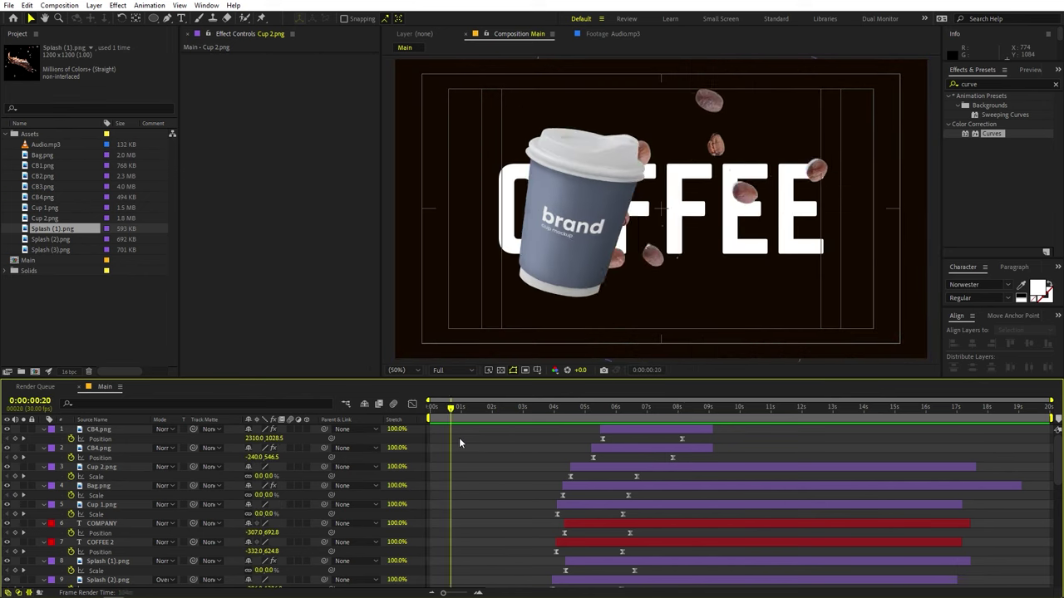
left_click_drag(492, 403, 470, 439)
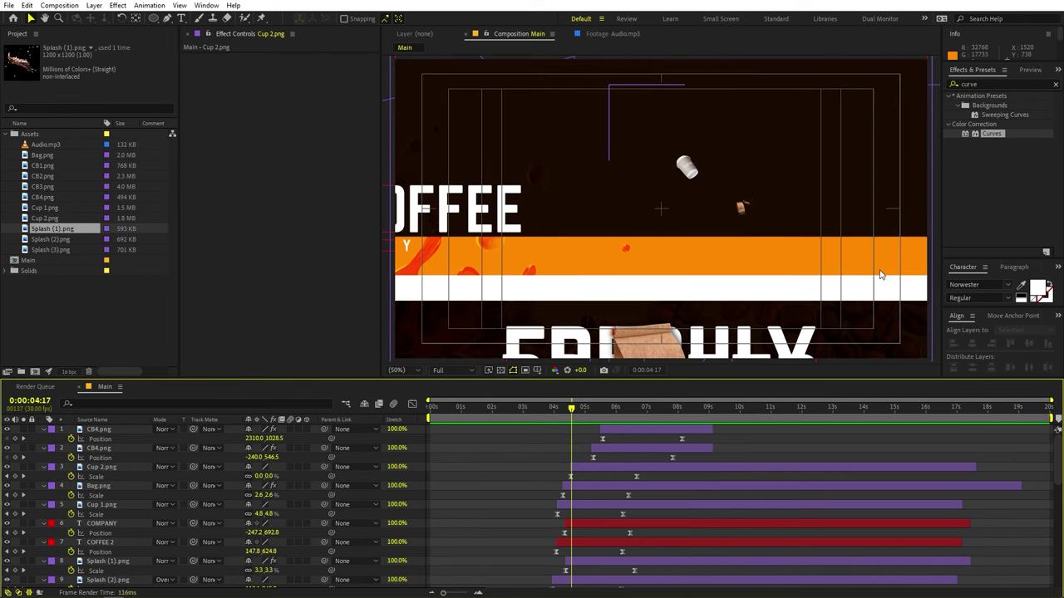
left_click_drag(563, 413, 638, 449)
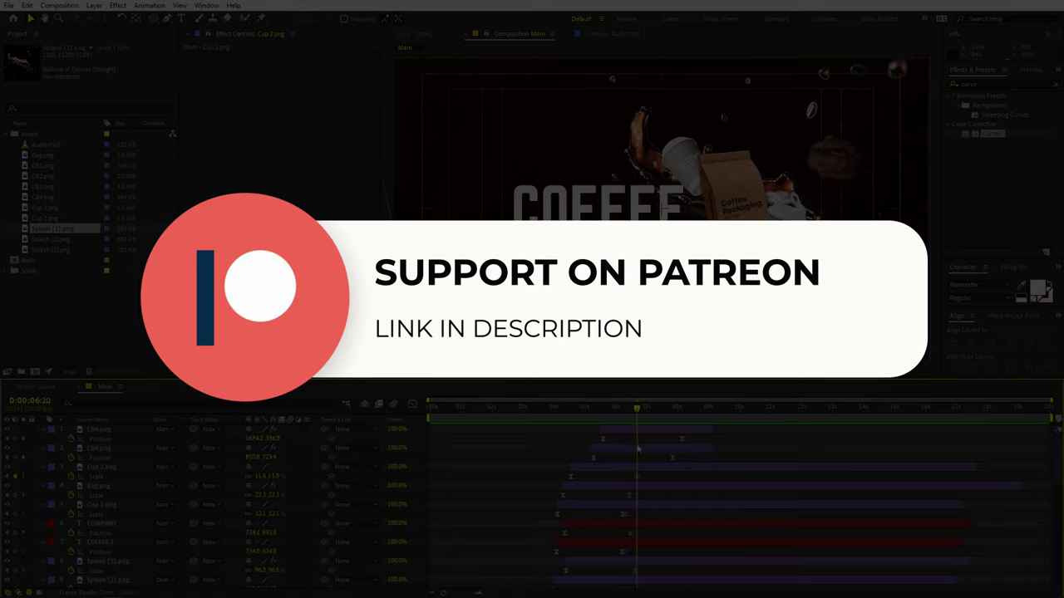